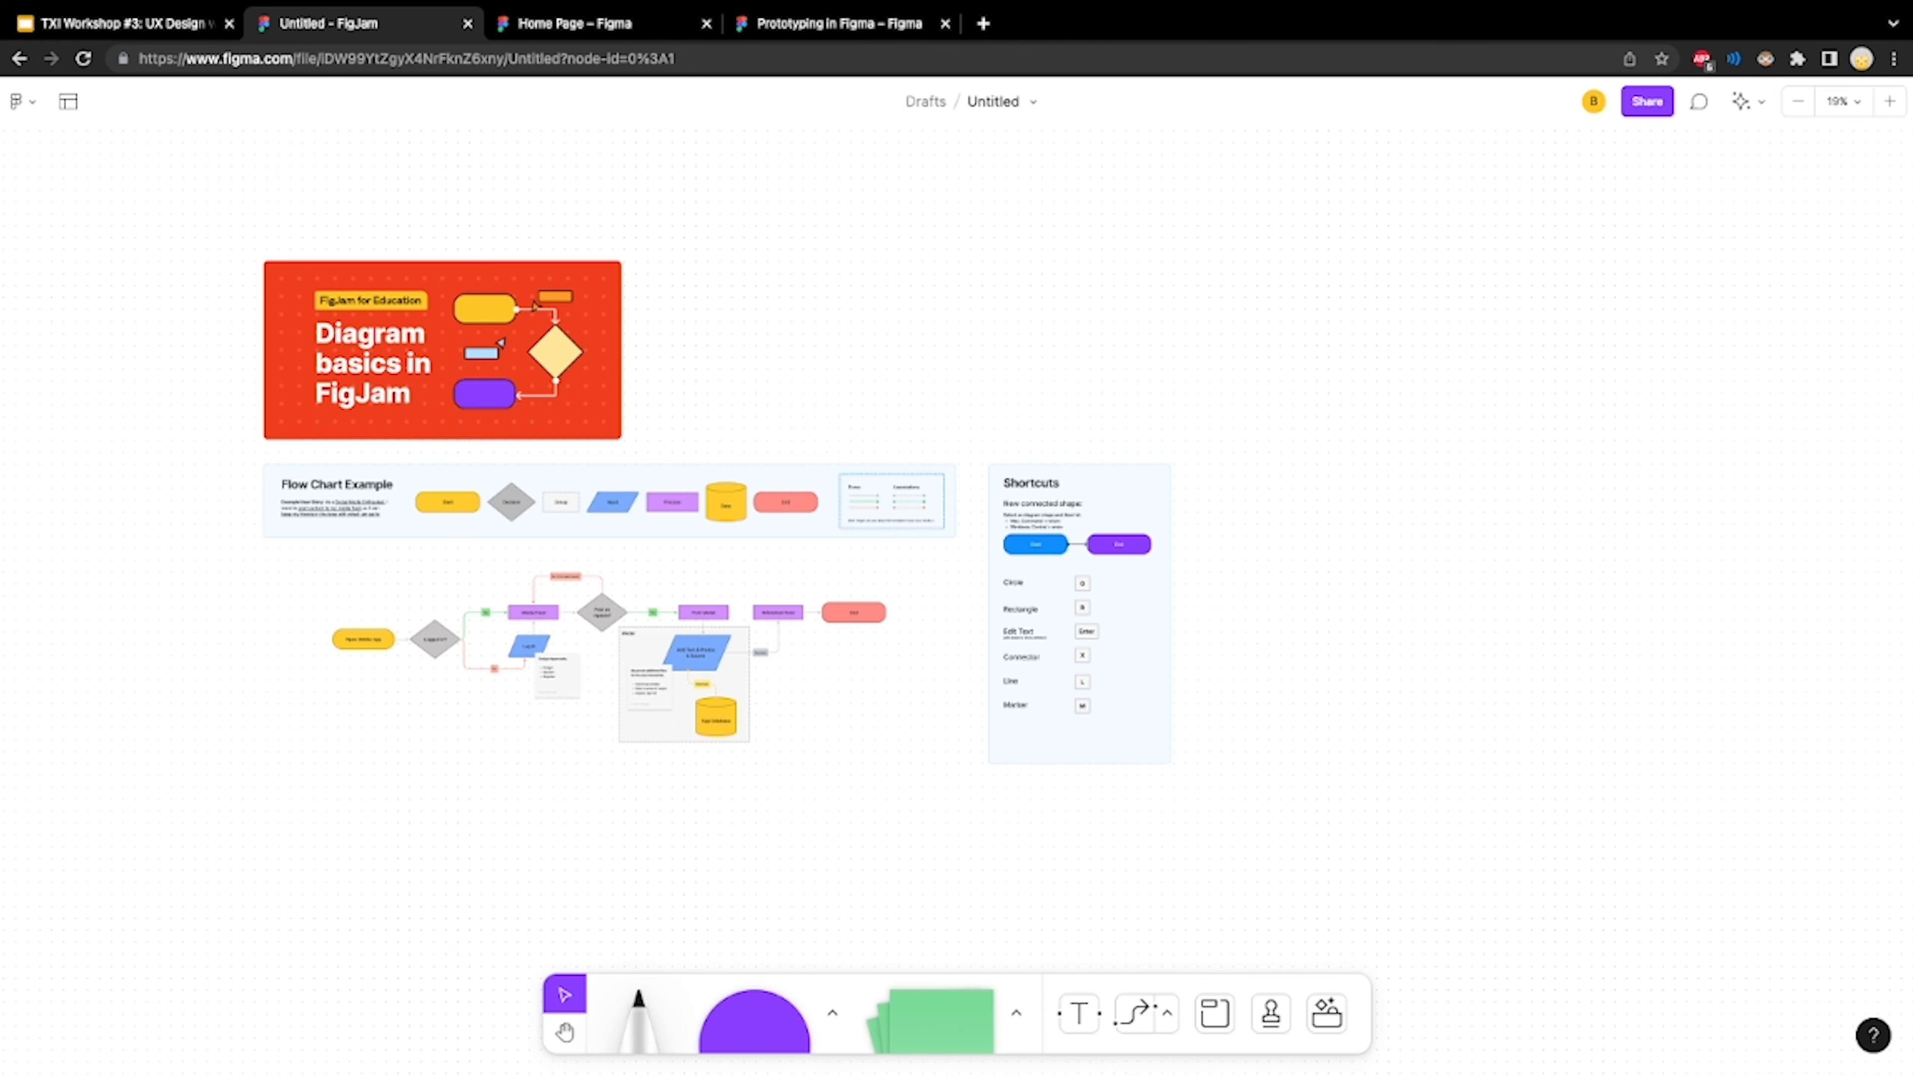
Examine the diagram basics template, including the flow chart shape legend, the example flow and the Shortcuts panel
scroll(419, 248, "up", 5)
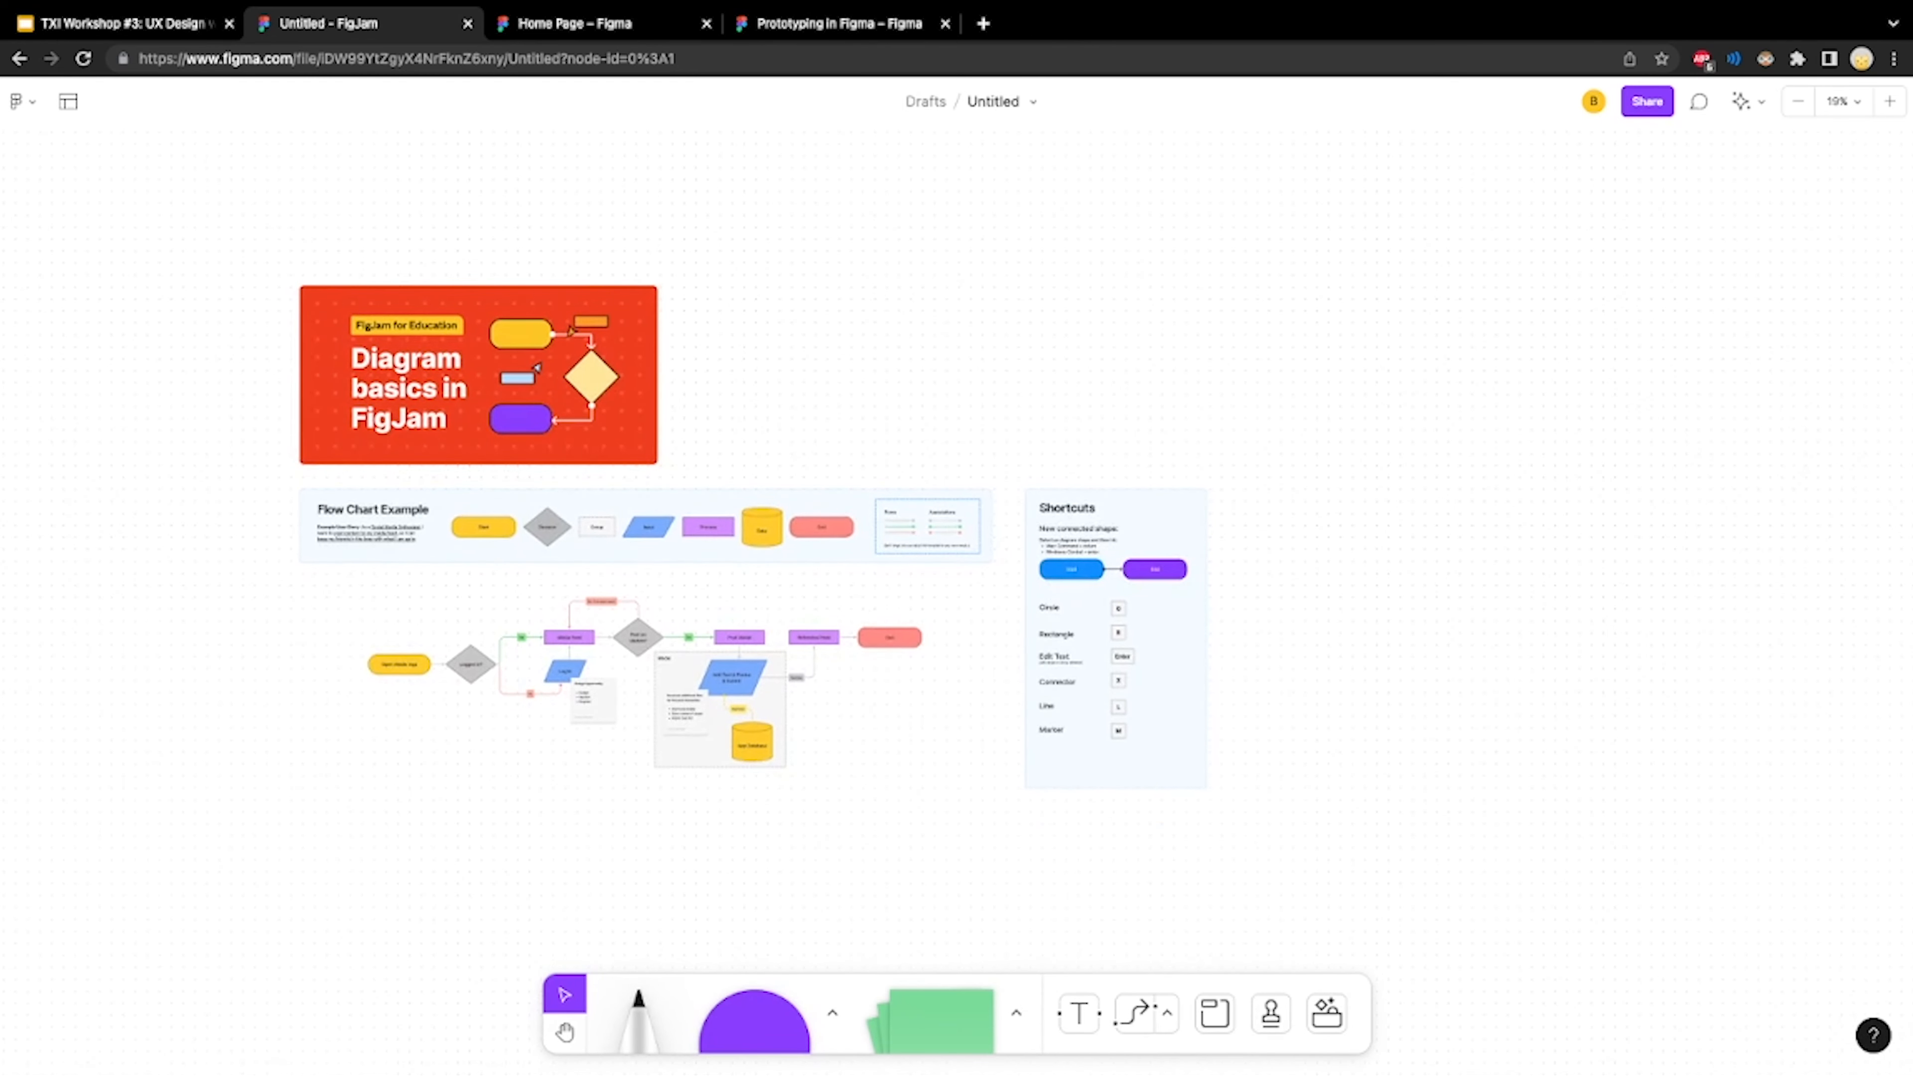
scroll(542, 329, "up", 3)
scroll(956, 573, "right", 3)
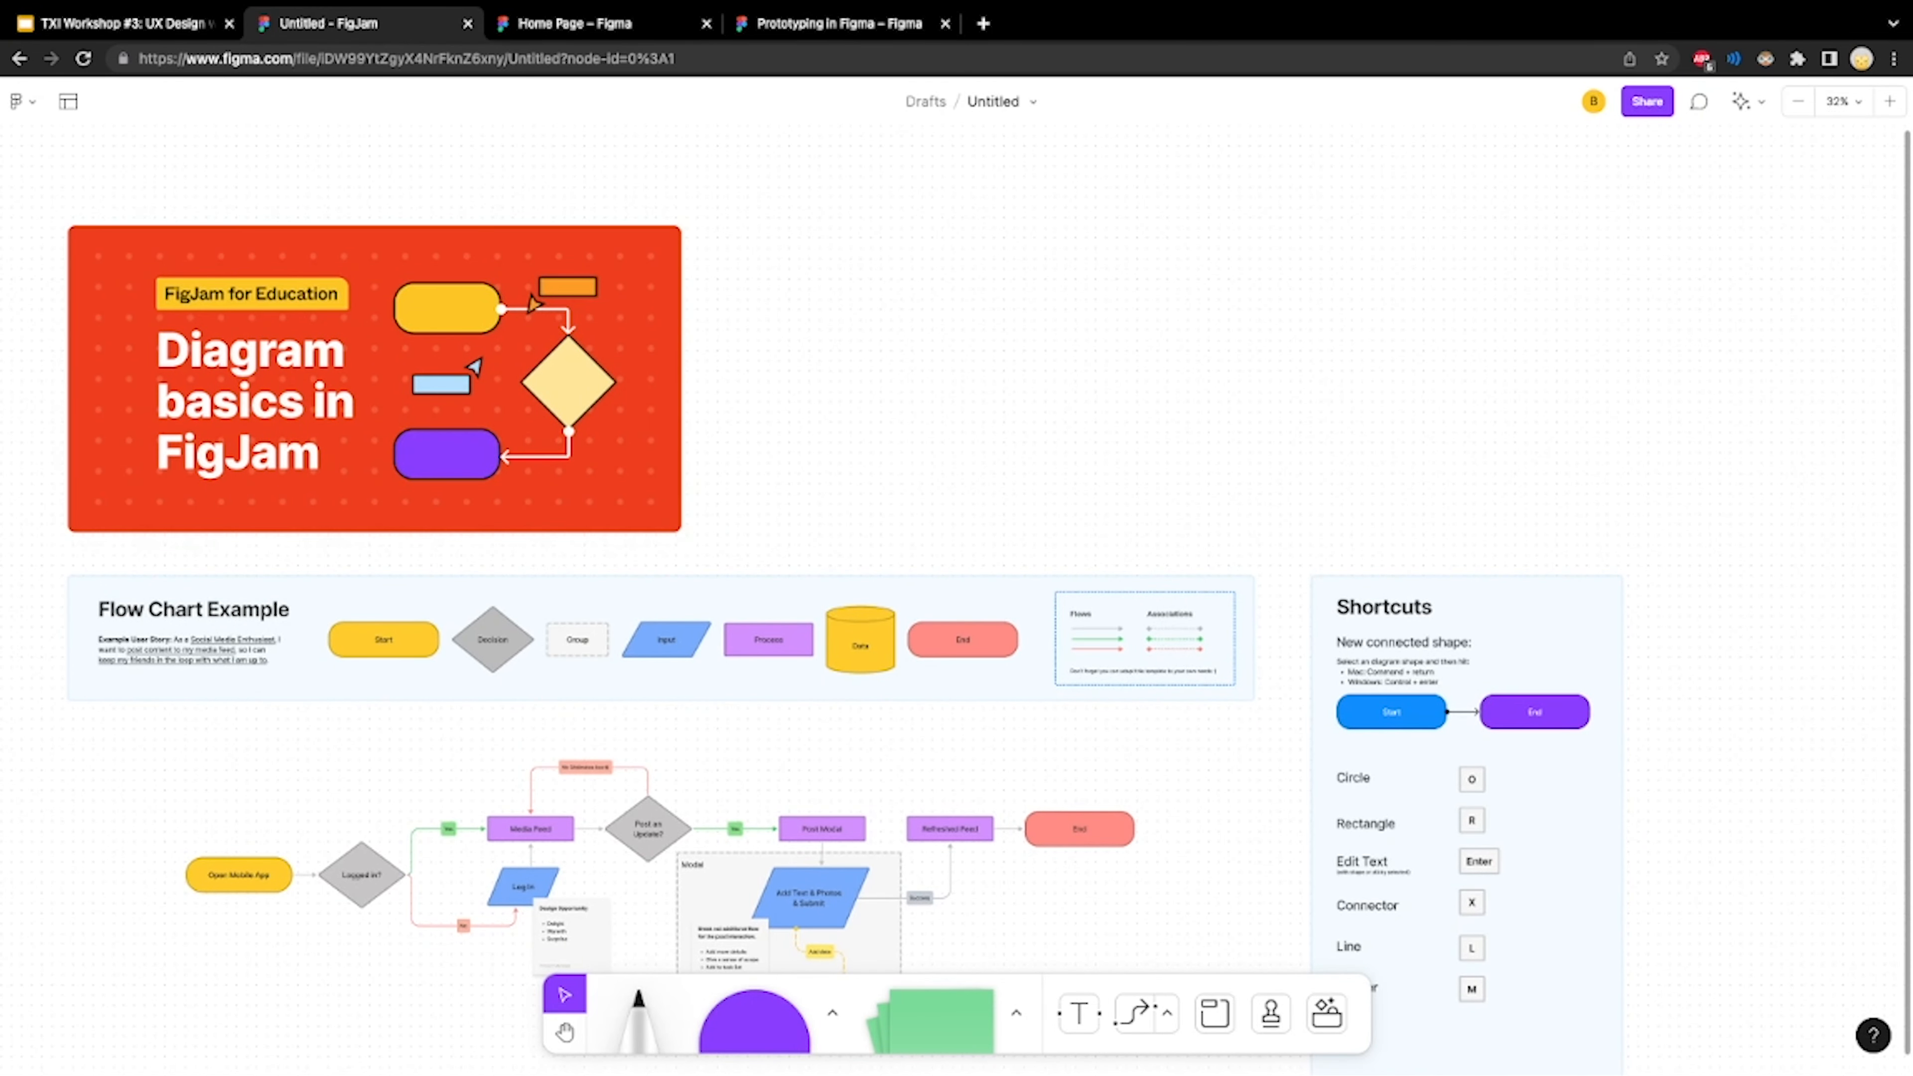
scroll(294, 544, "up", 5)
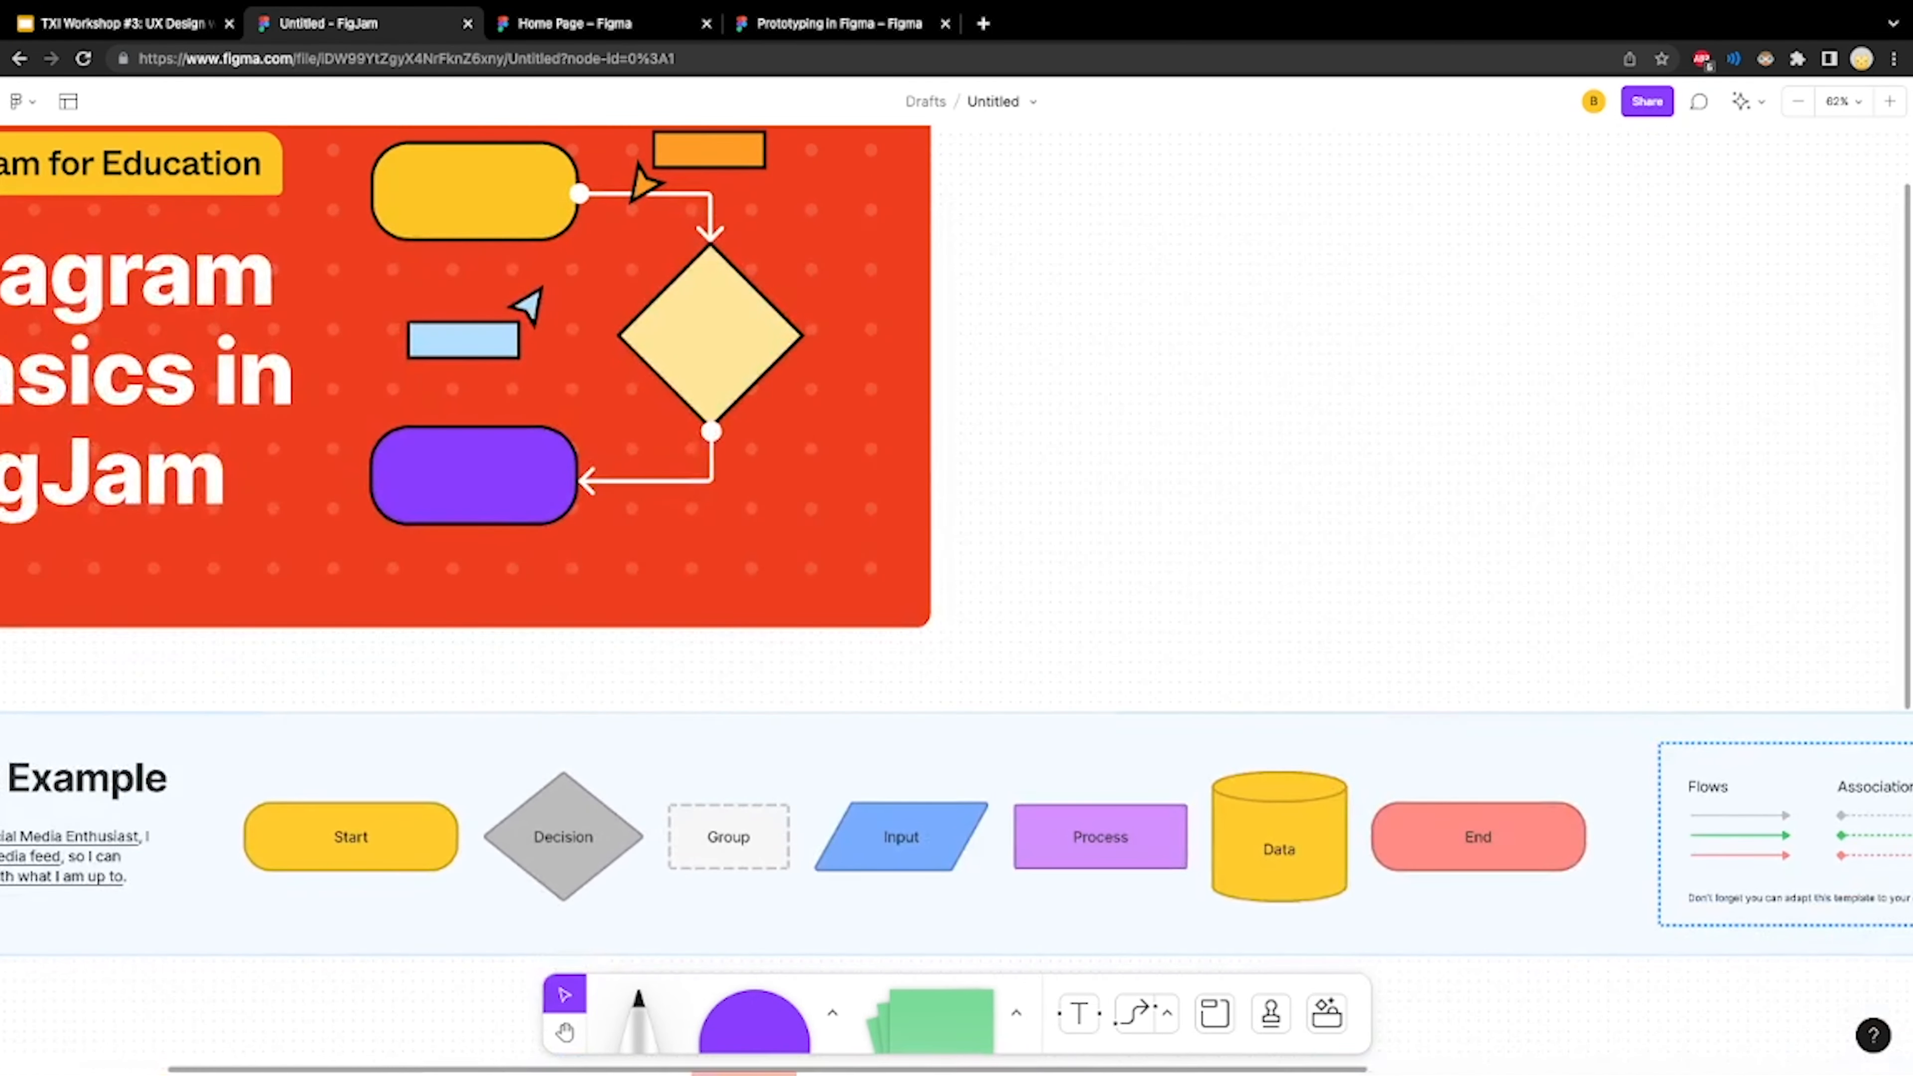
scroll(956, 600, "down", 1)
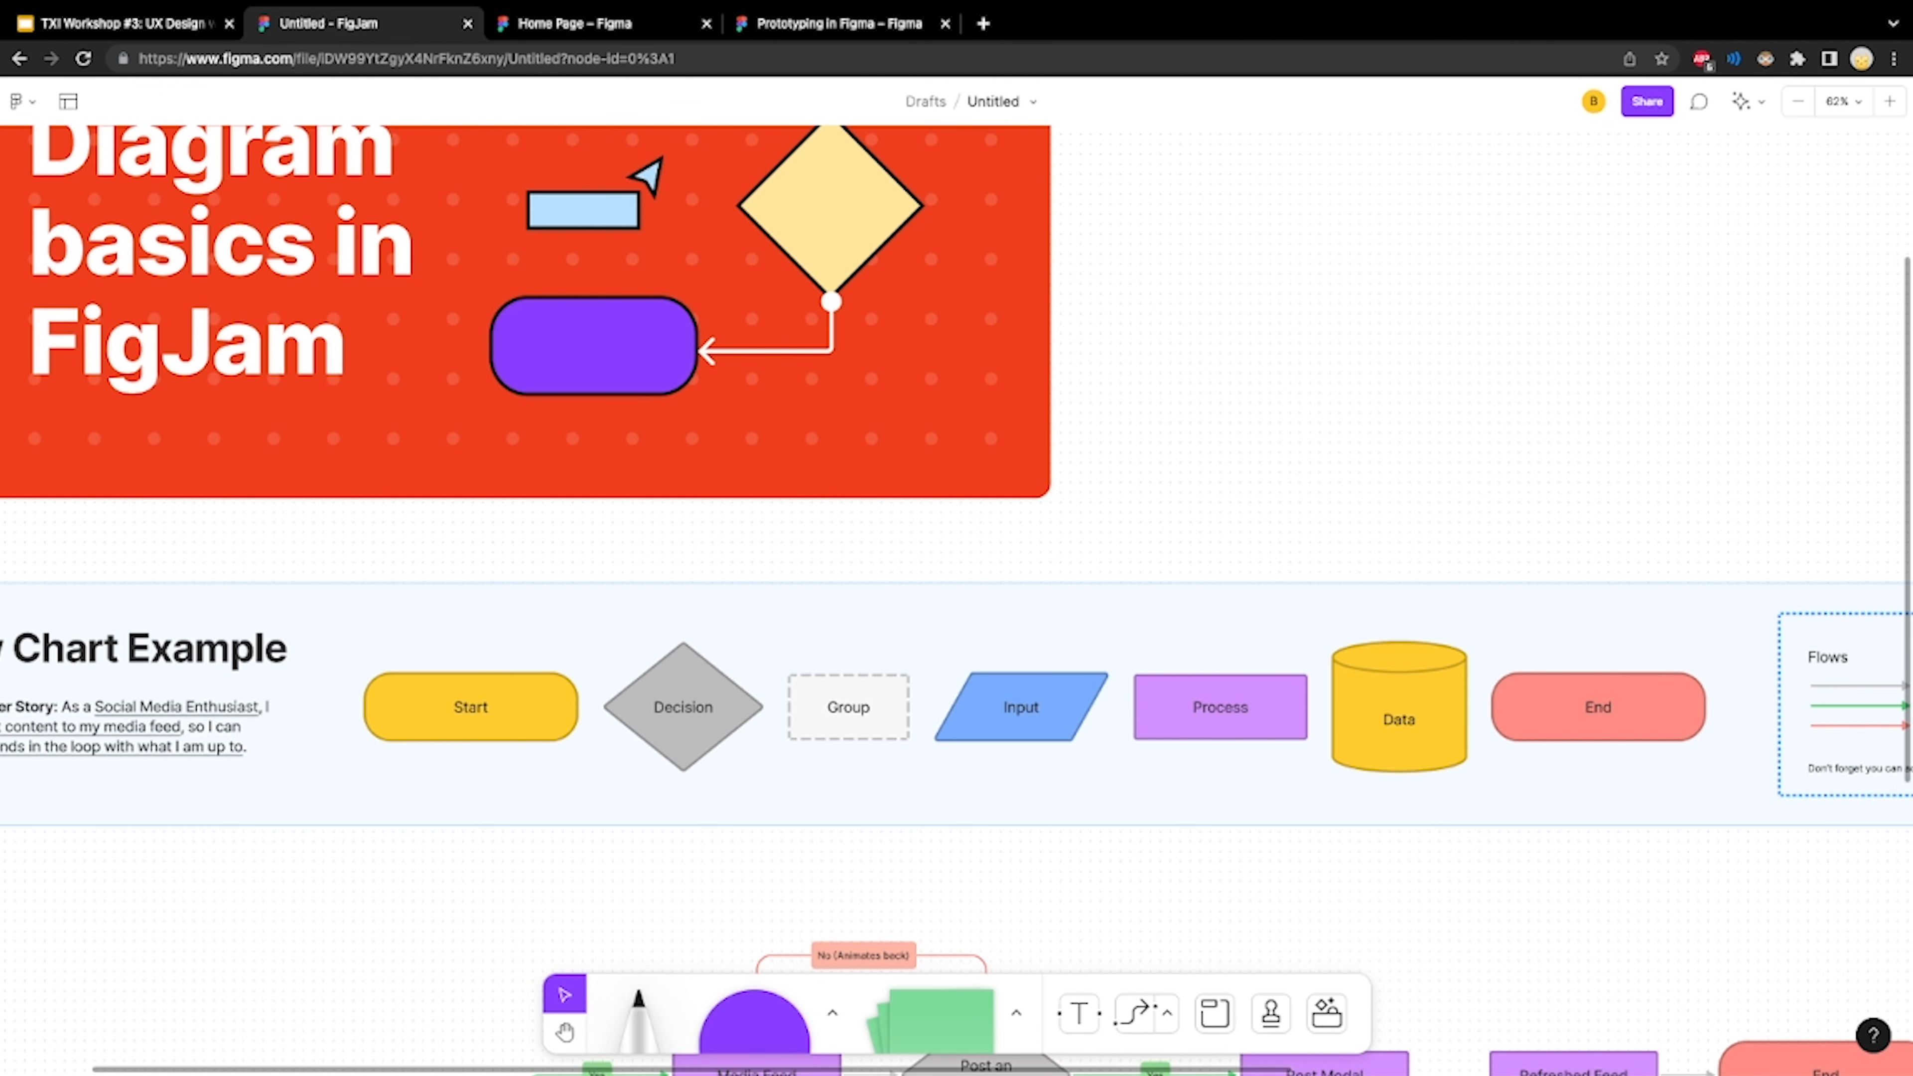
scroll(956, 595, "down", 2)
scroll(956, 595, "right", 2)
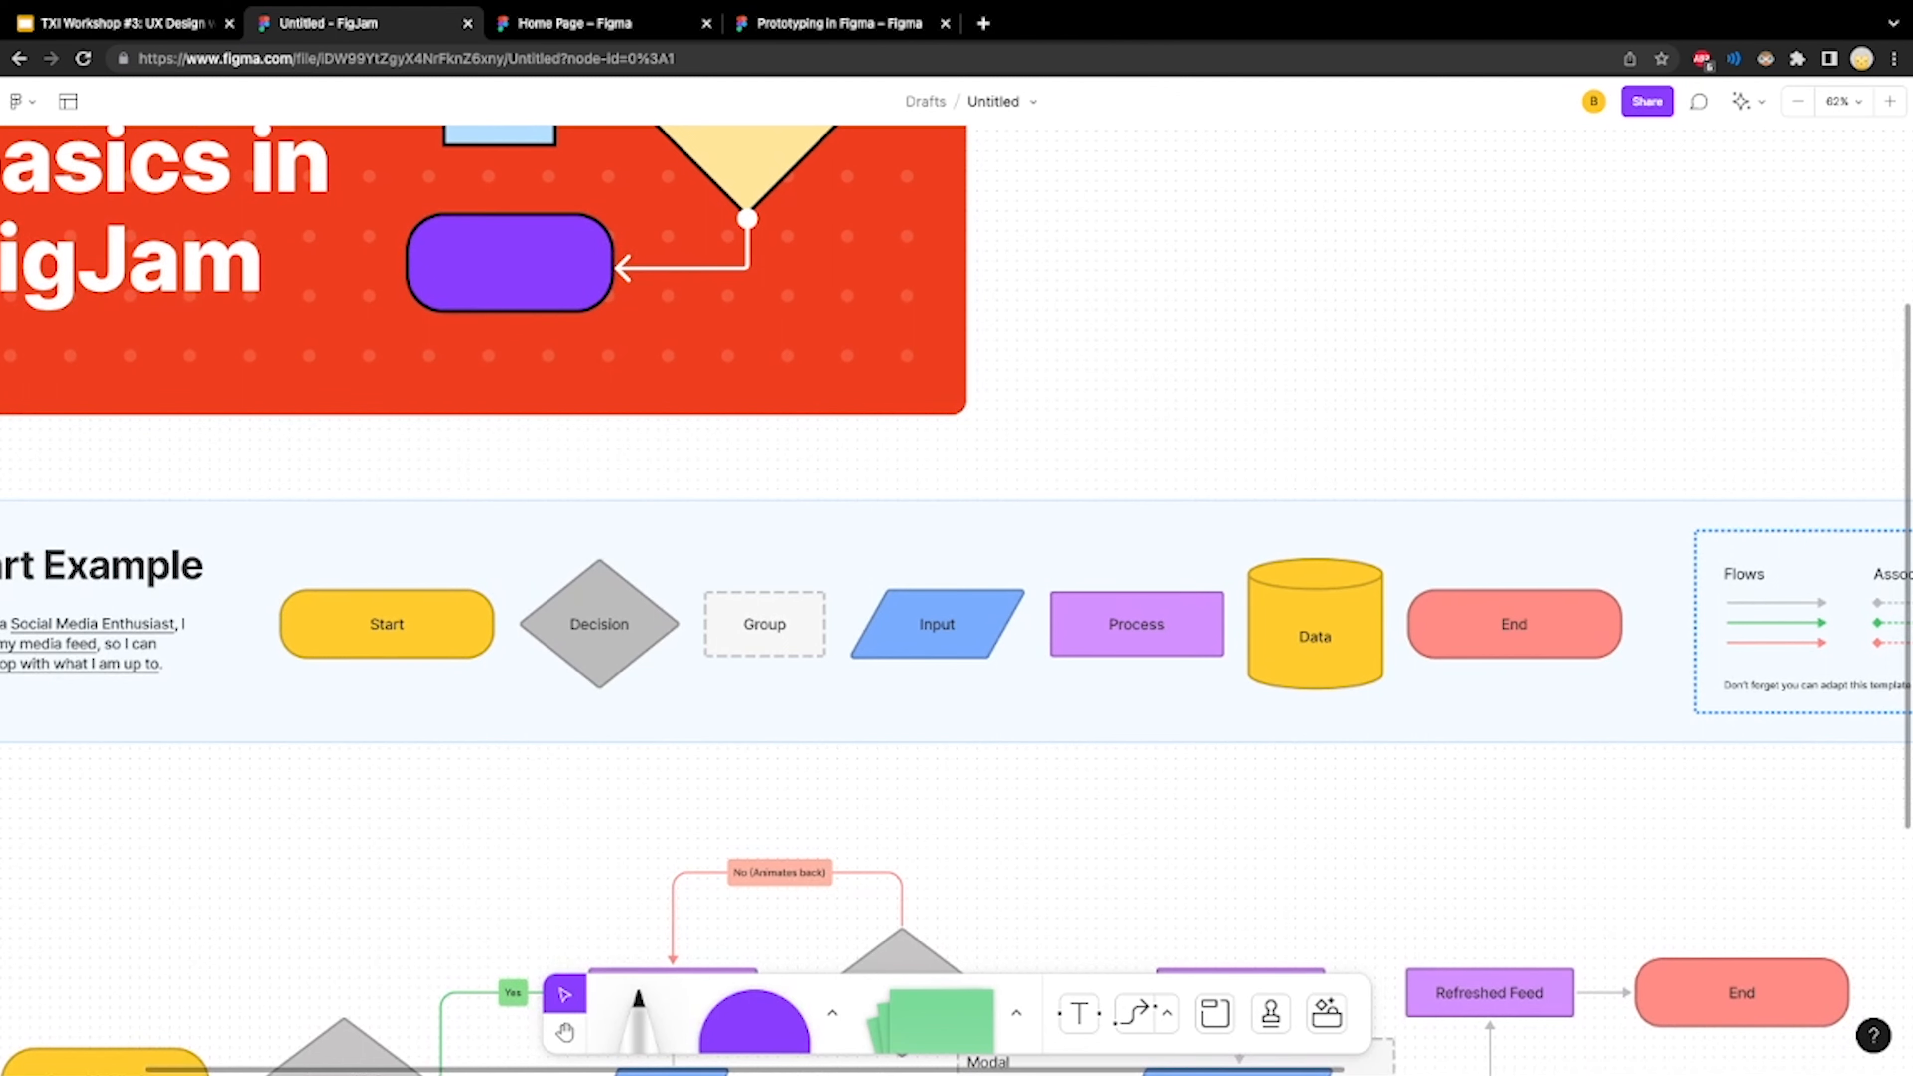
scroll(956, 595, "down", 2)
scroll(957, 596, "right", 7)
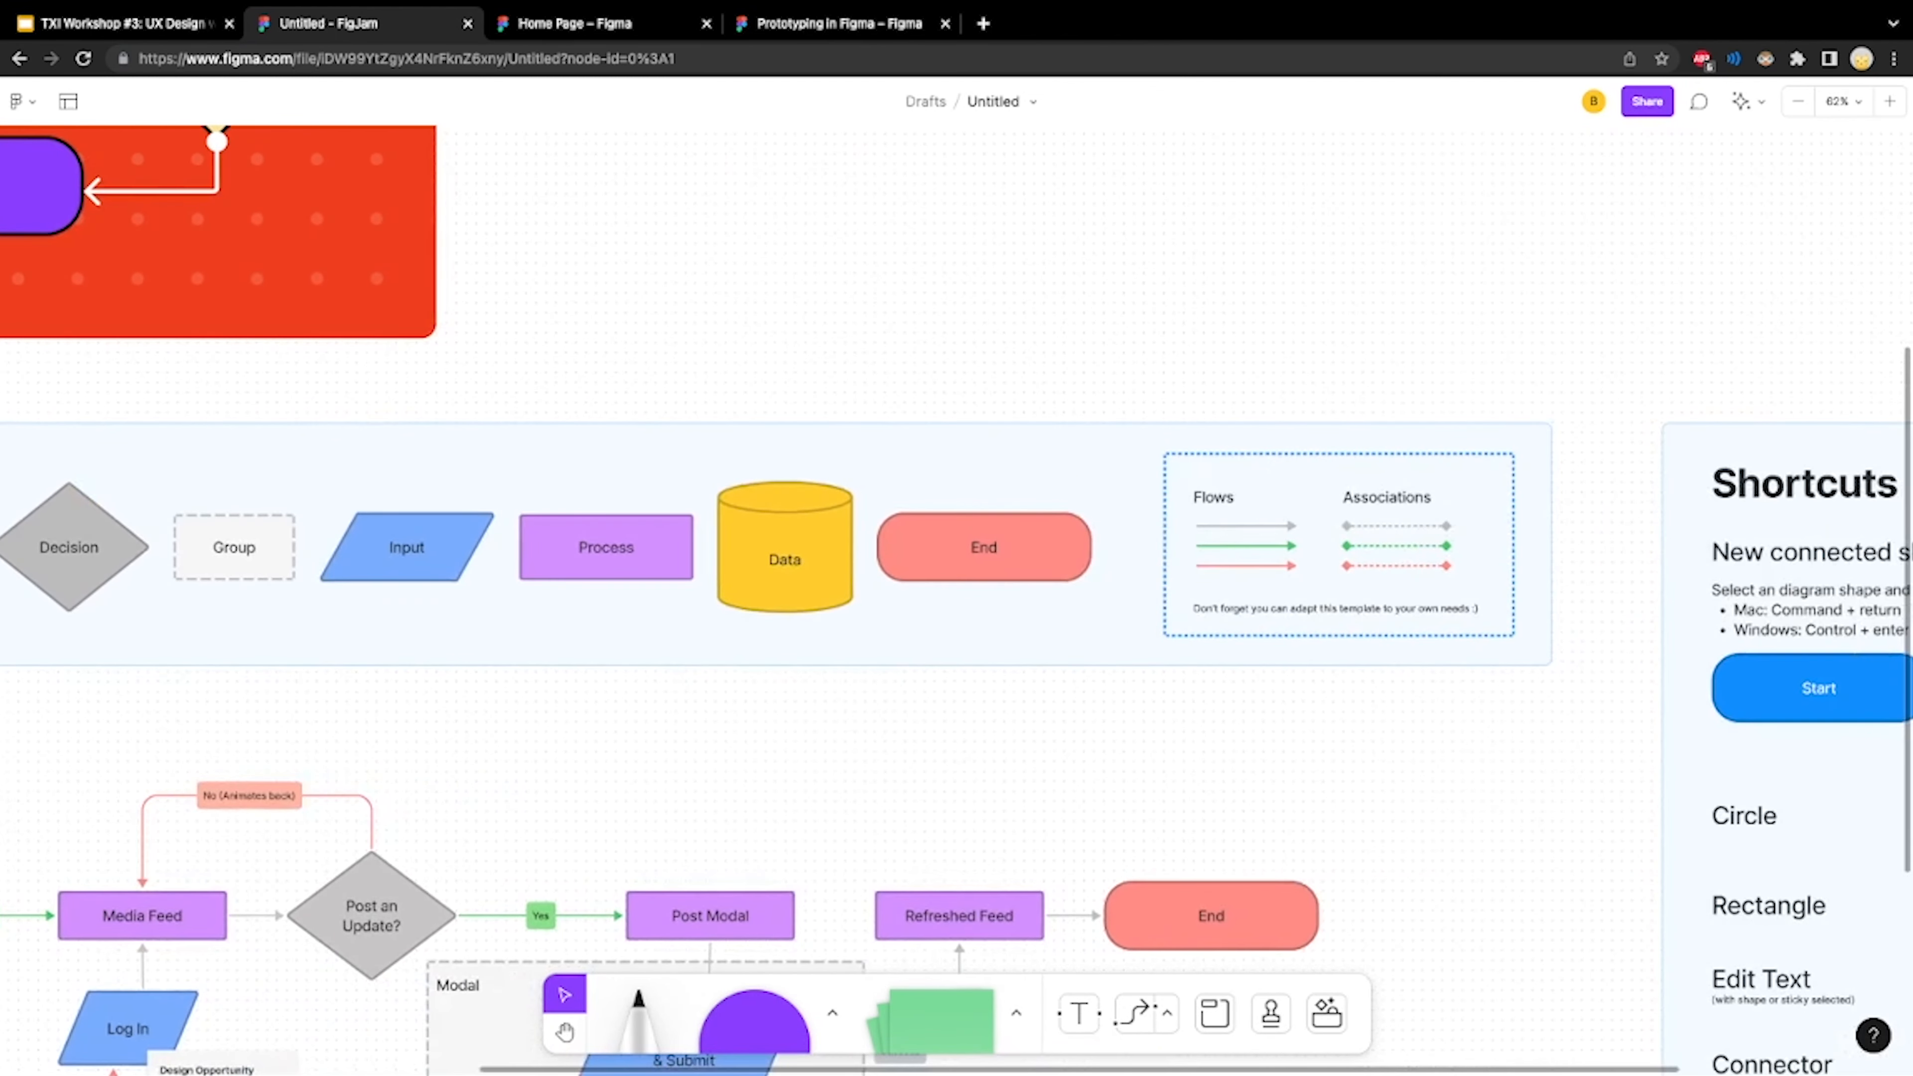
scroll(957, 595, "right", 2)
scroll(956, 595, "down", 1)
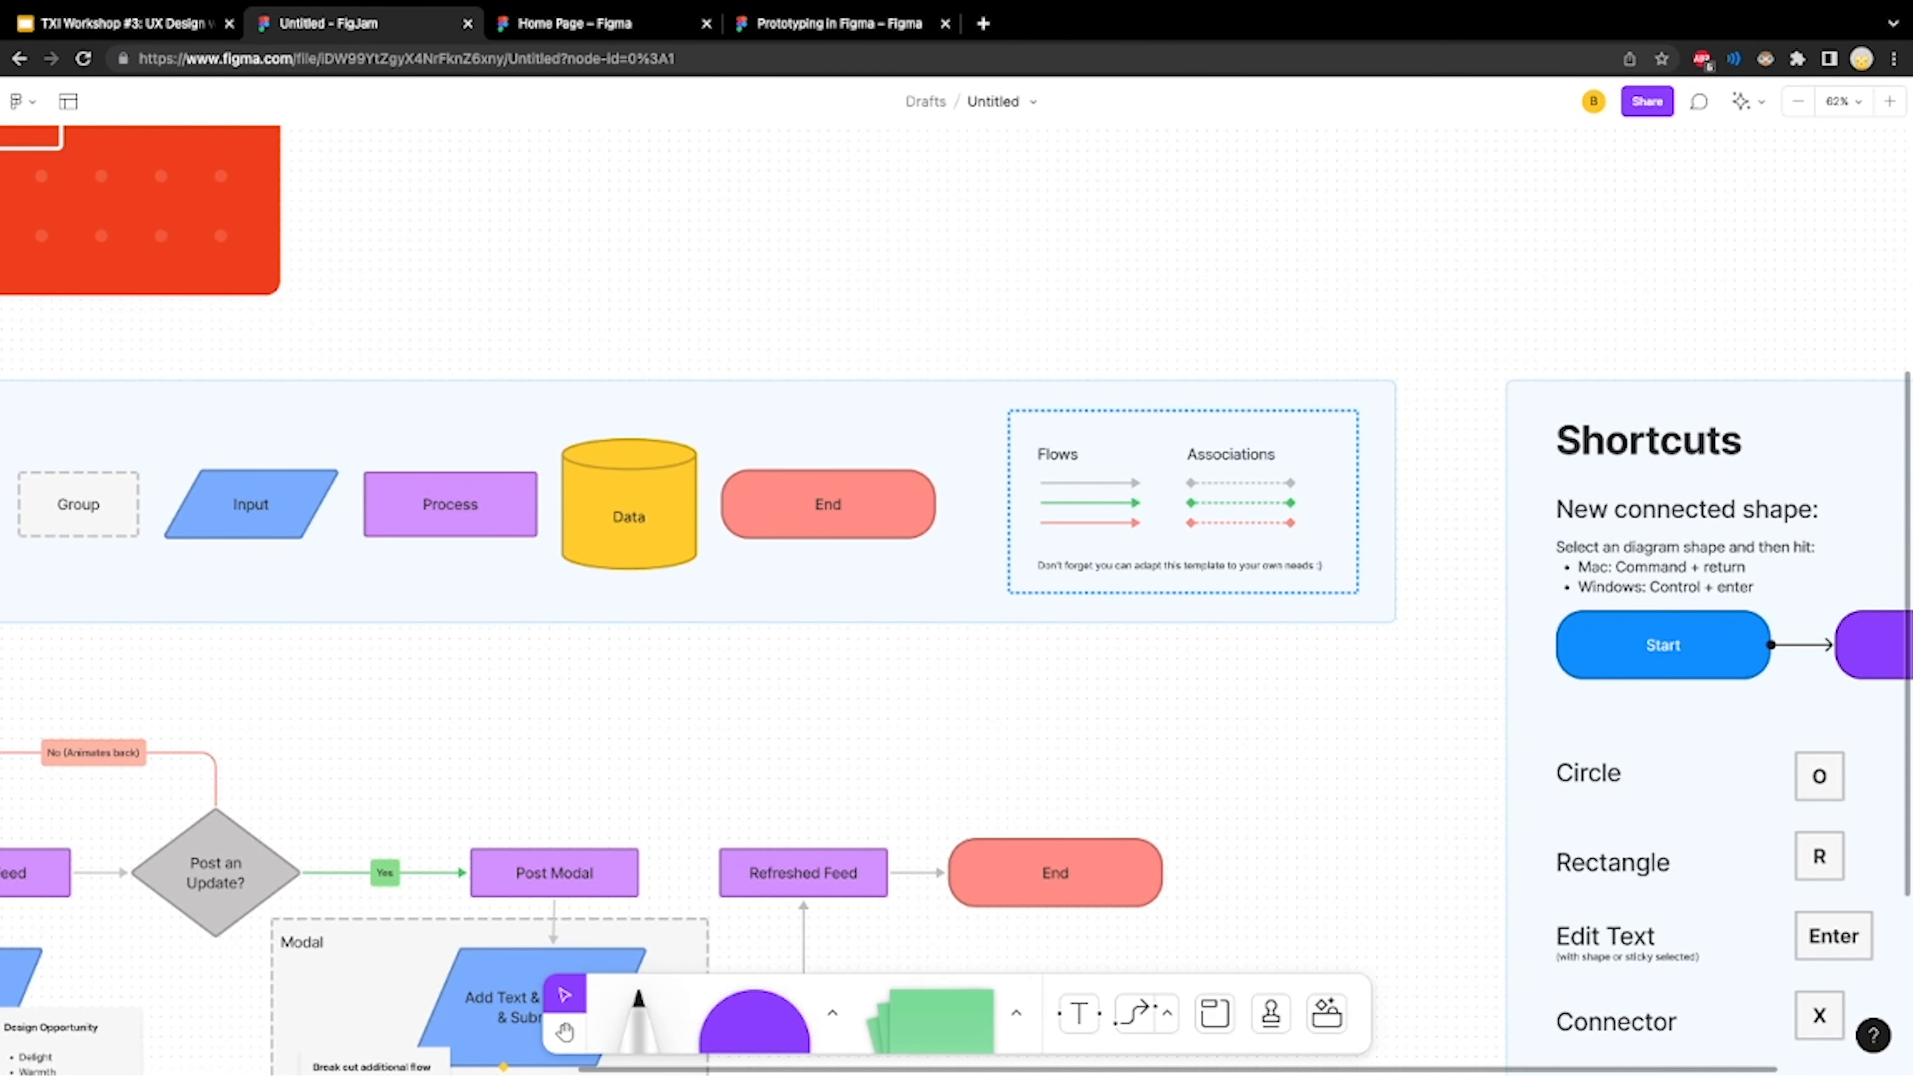
Reattach the end of the Refreshed Feed connector to the legend's Data shape and connect the flow's End shape to the legend's End shape
left_click(916, 873)
left_click(902, 857)
left_click(917, 873)
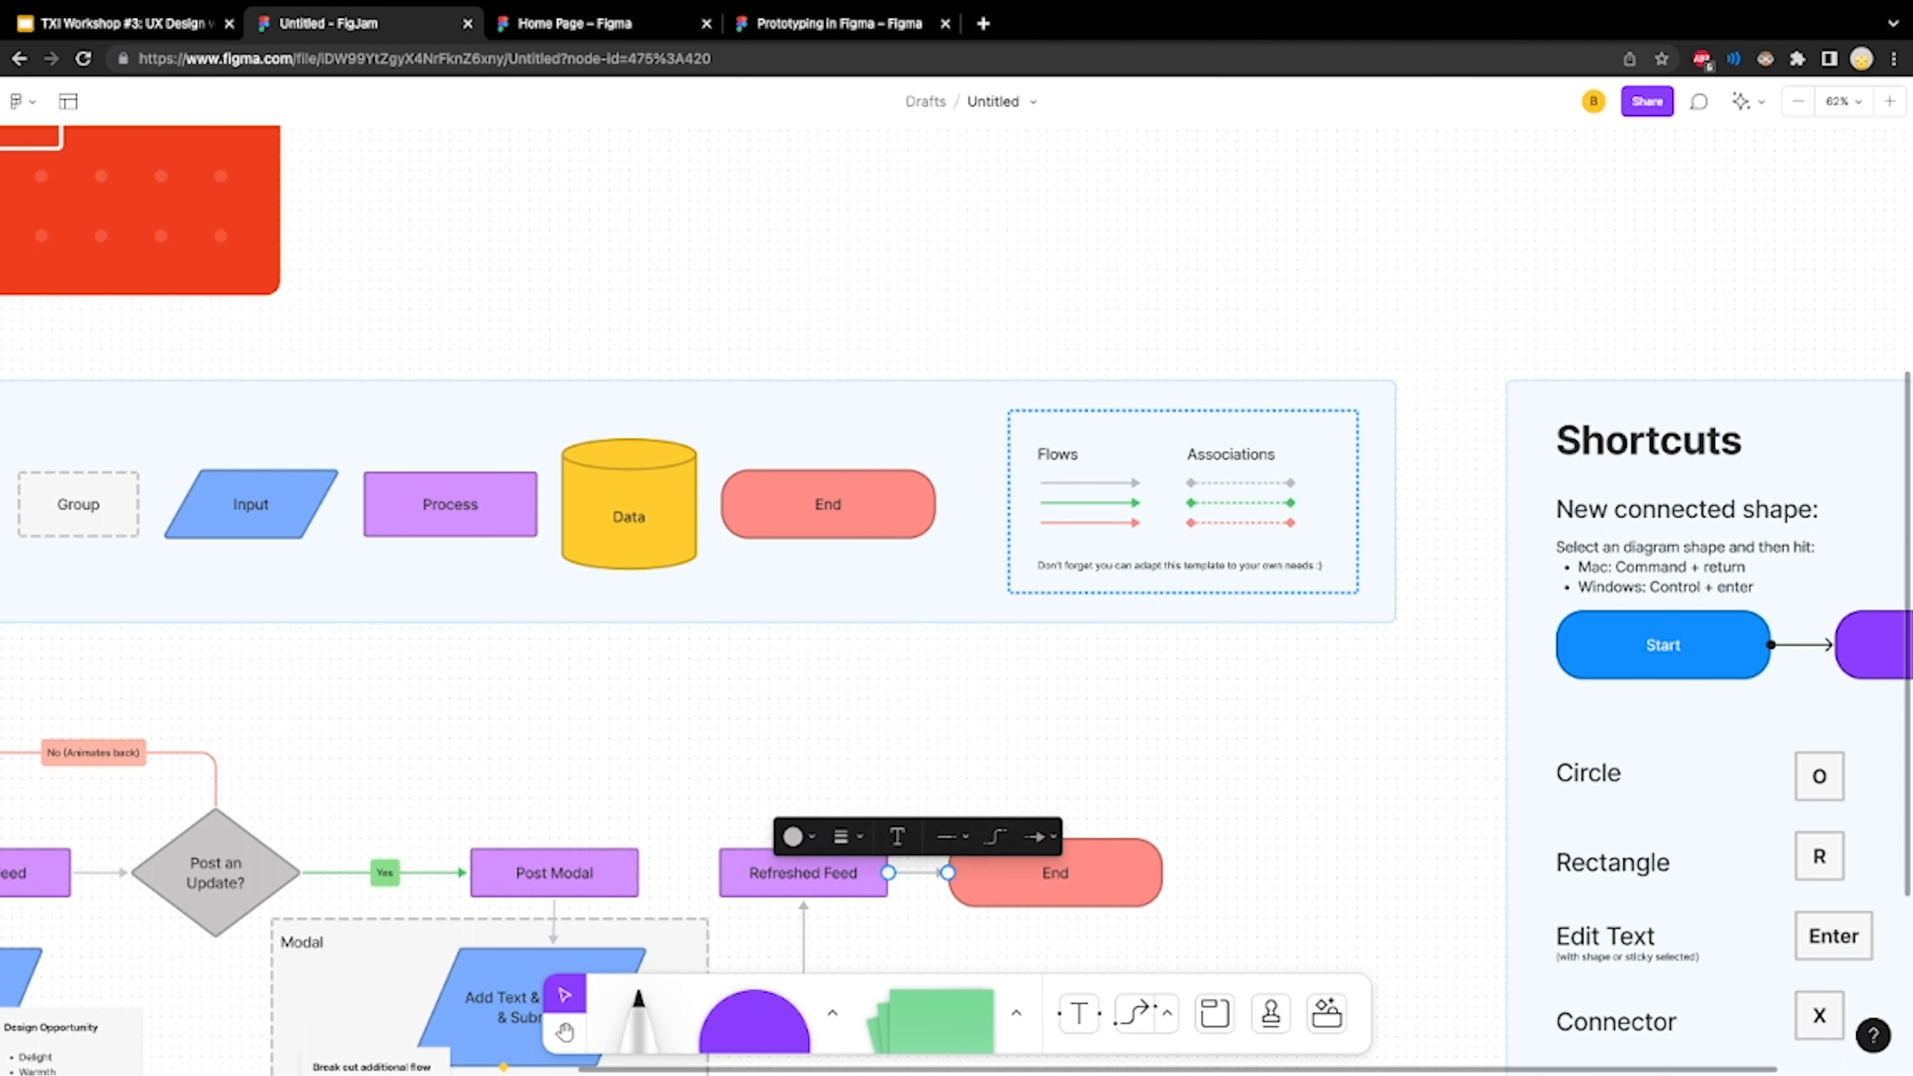
left_click(916, 873)
left_click_drag(947, 873, 629, 569)
key("Escape")
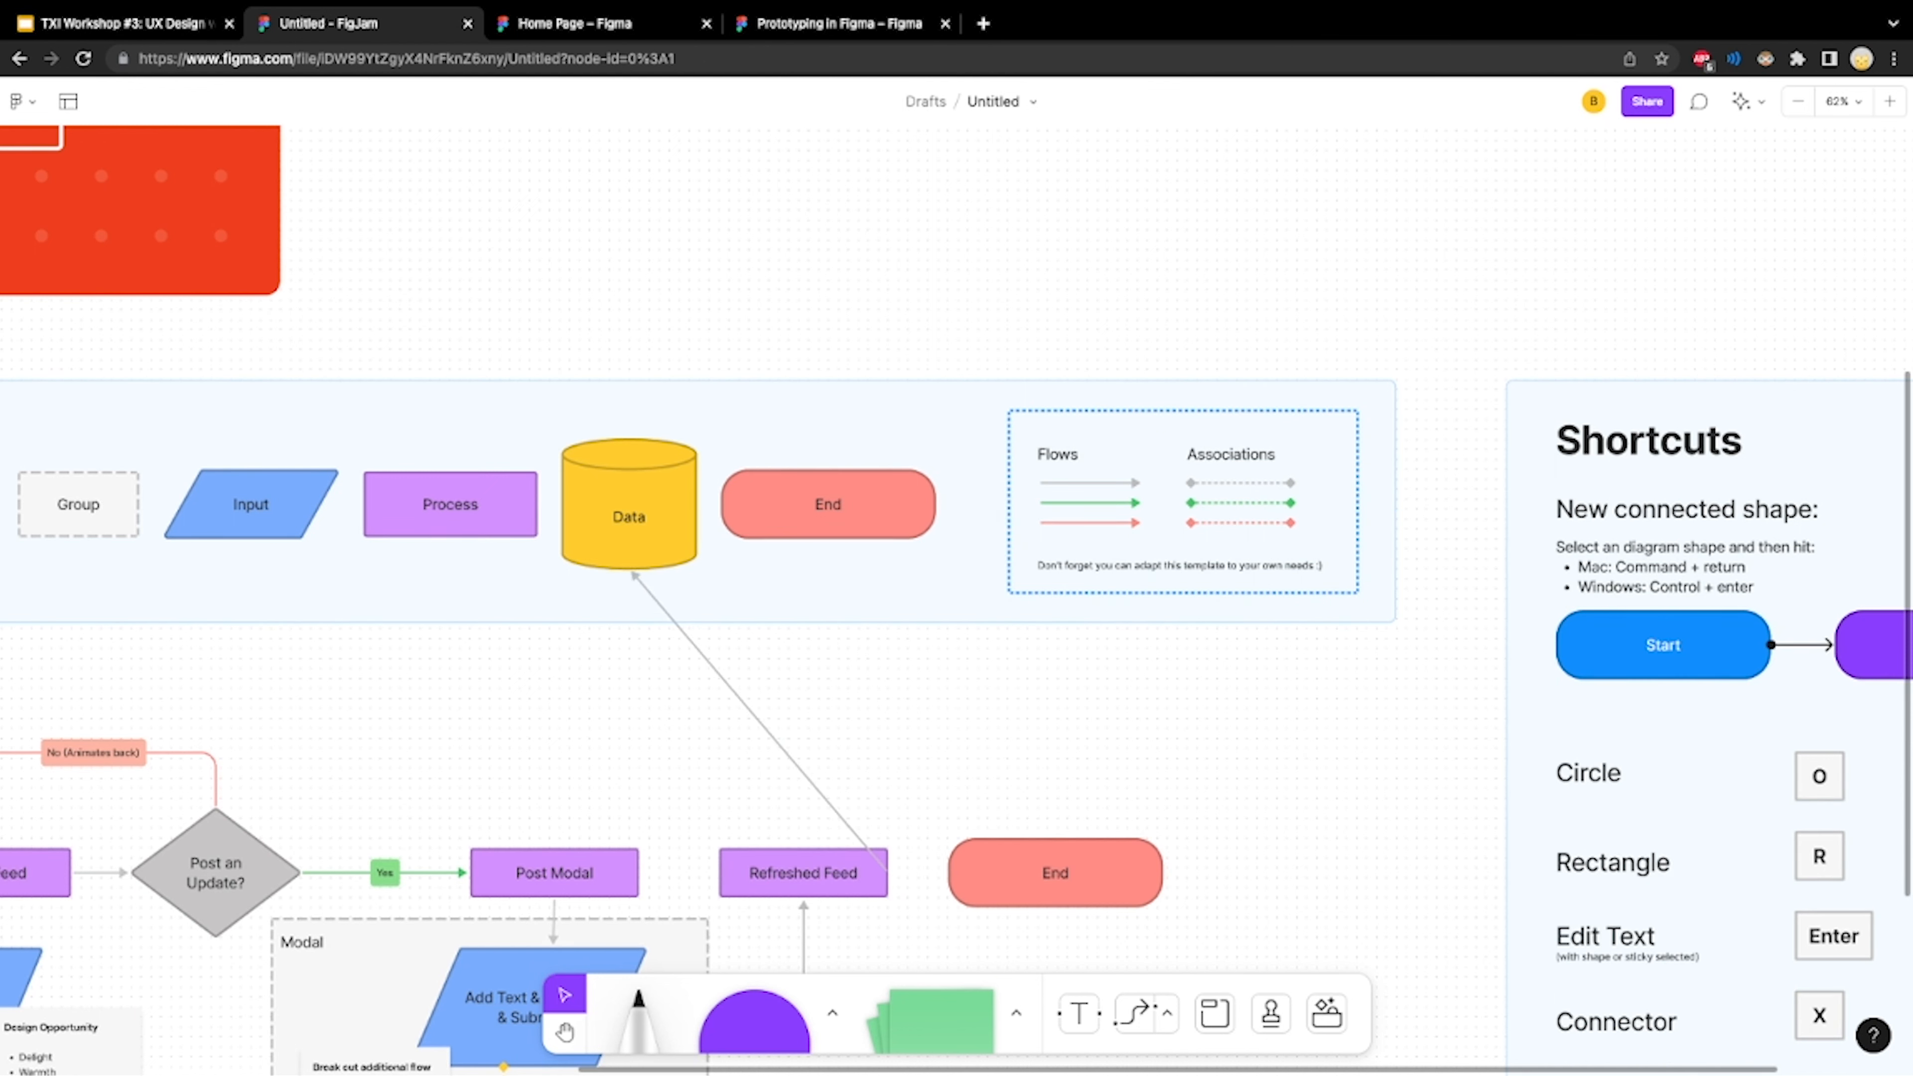
left_click(1070, 875)
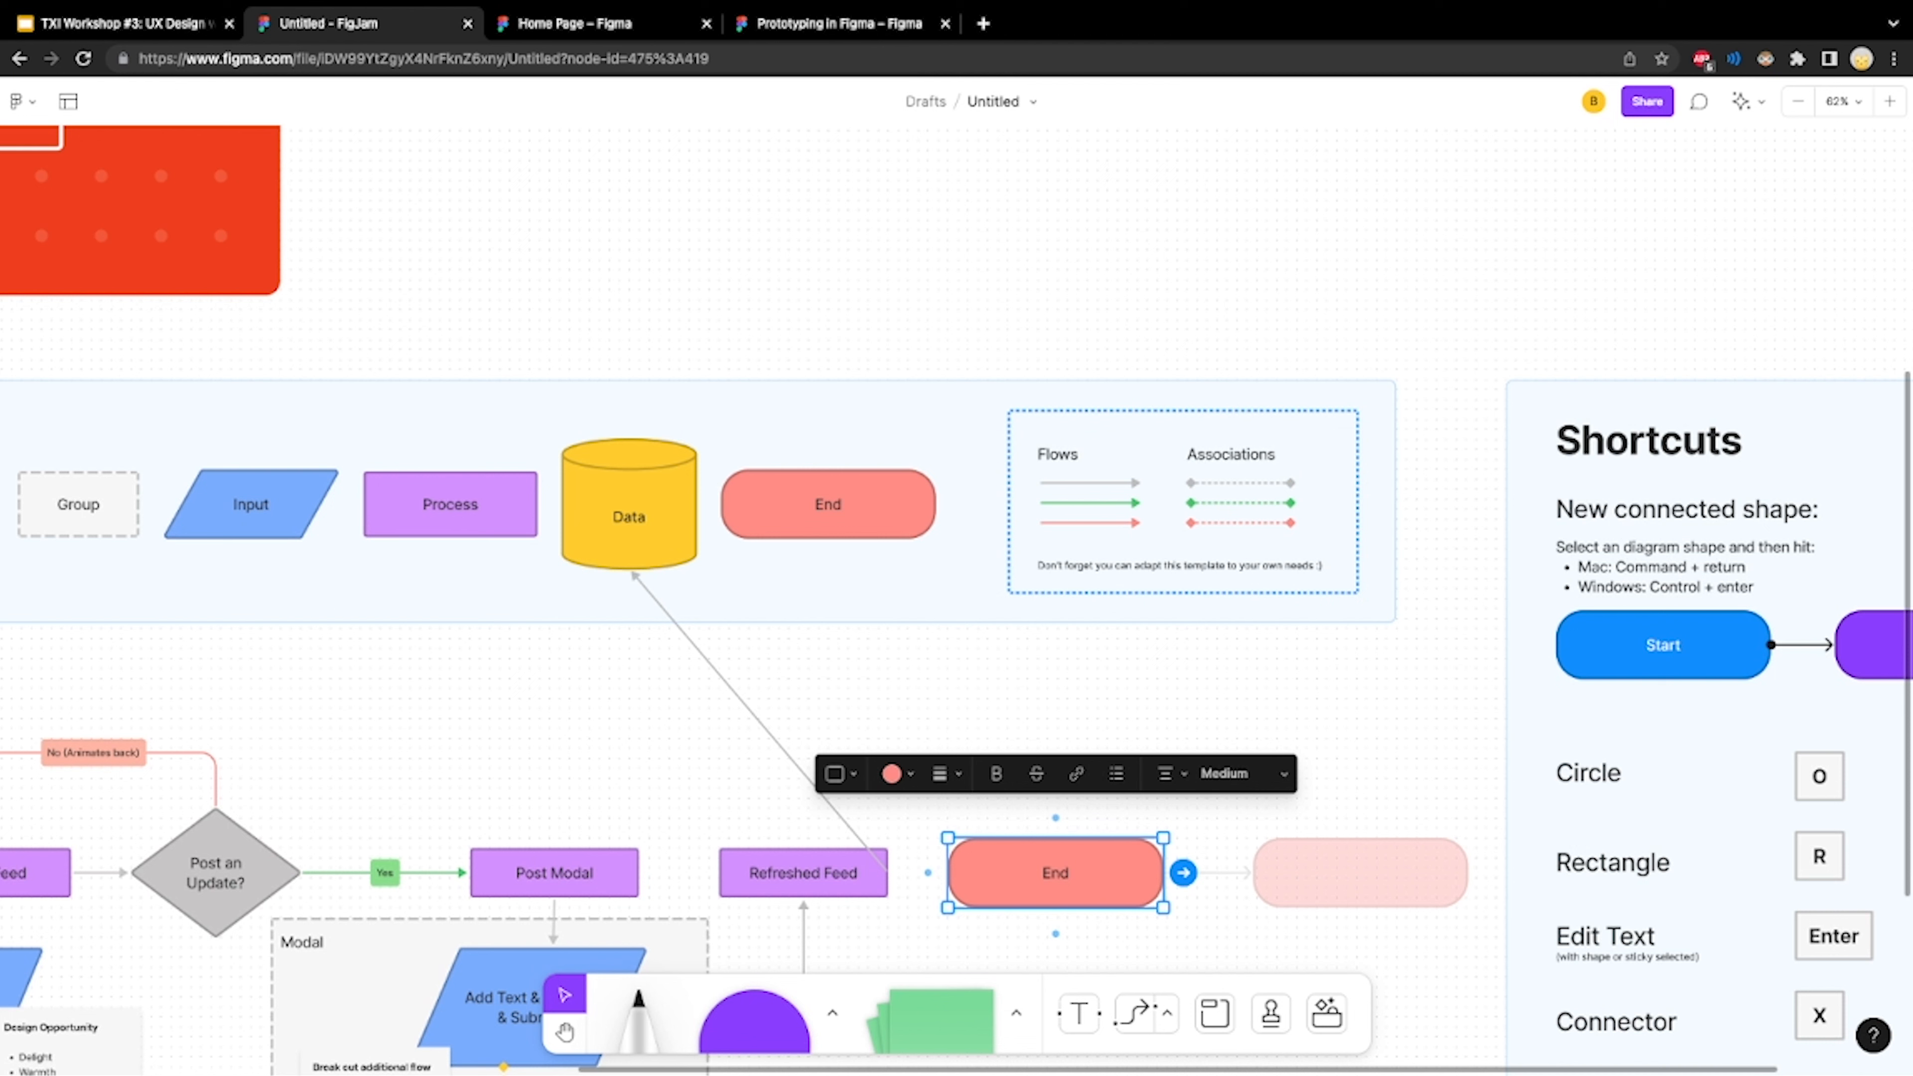
left_click_drag(1055, 817, 828, 539)
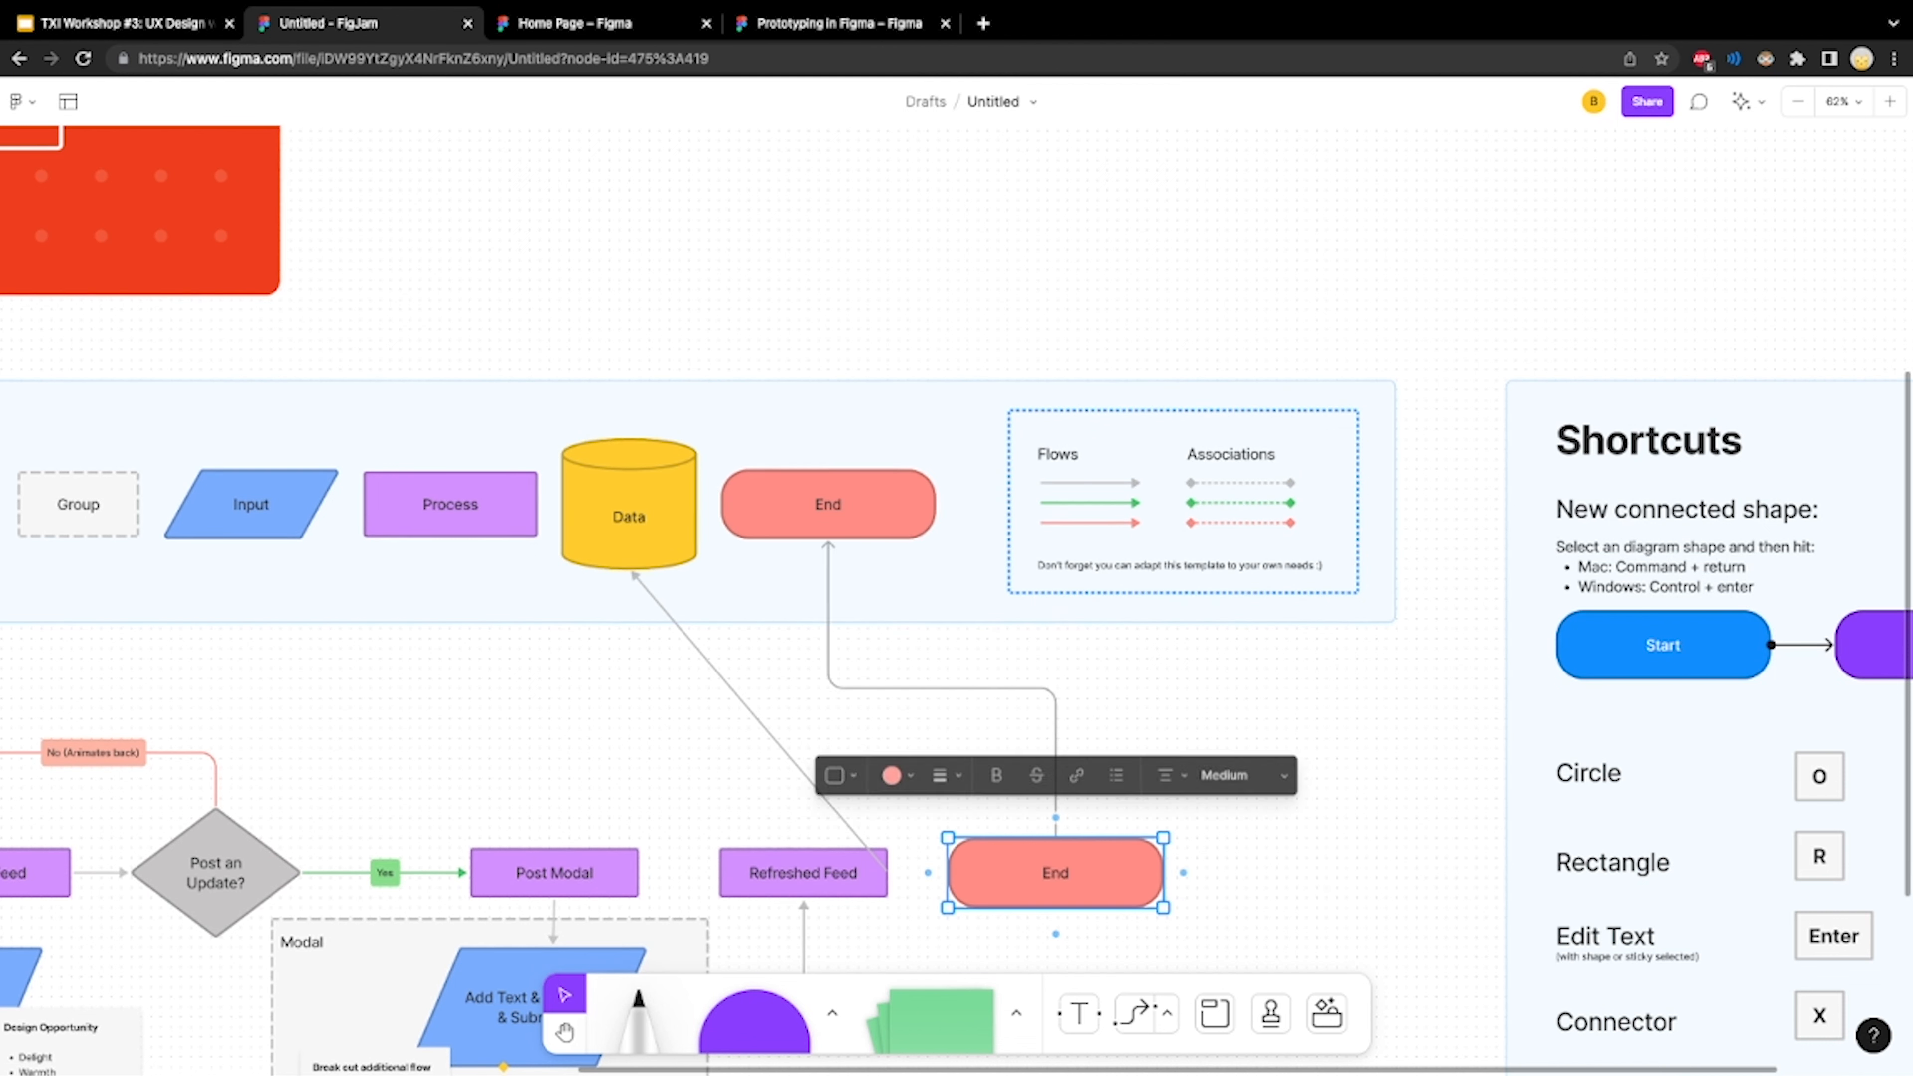
Change the "Post an Update?" shape in the example flow from a diamond to a rounded rectangle
scroll(957, 600, "down", 4)
scroll(957, 600, "right", 2)
scroll(957, 599, "left", 5)
scroll(956, 600, "up", 1)
scroll(956, 599, "left", 2)
scroll(956, 599, "down", 1)
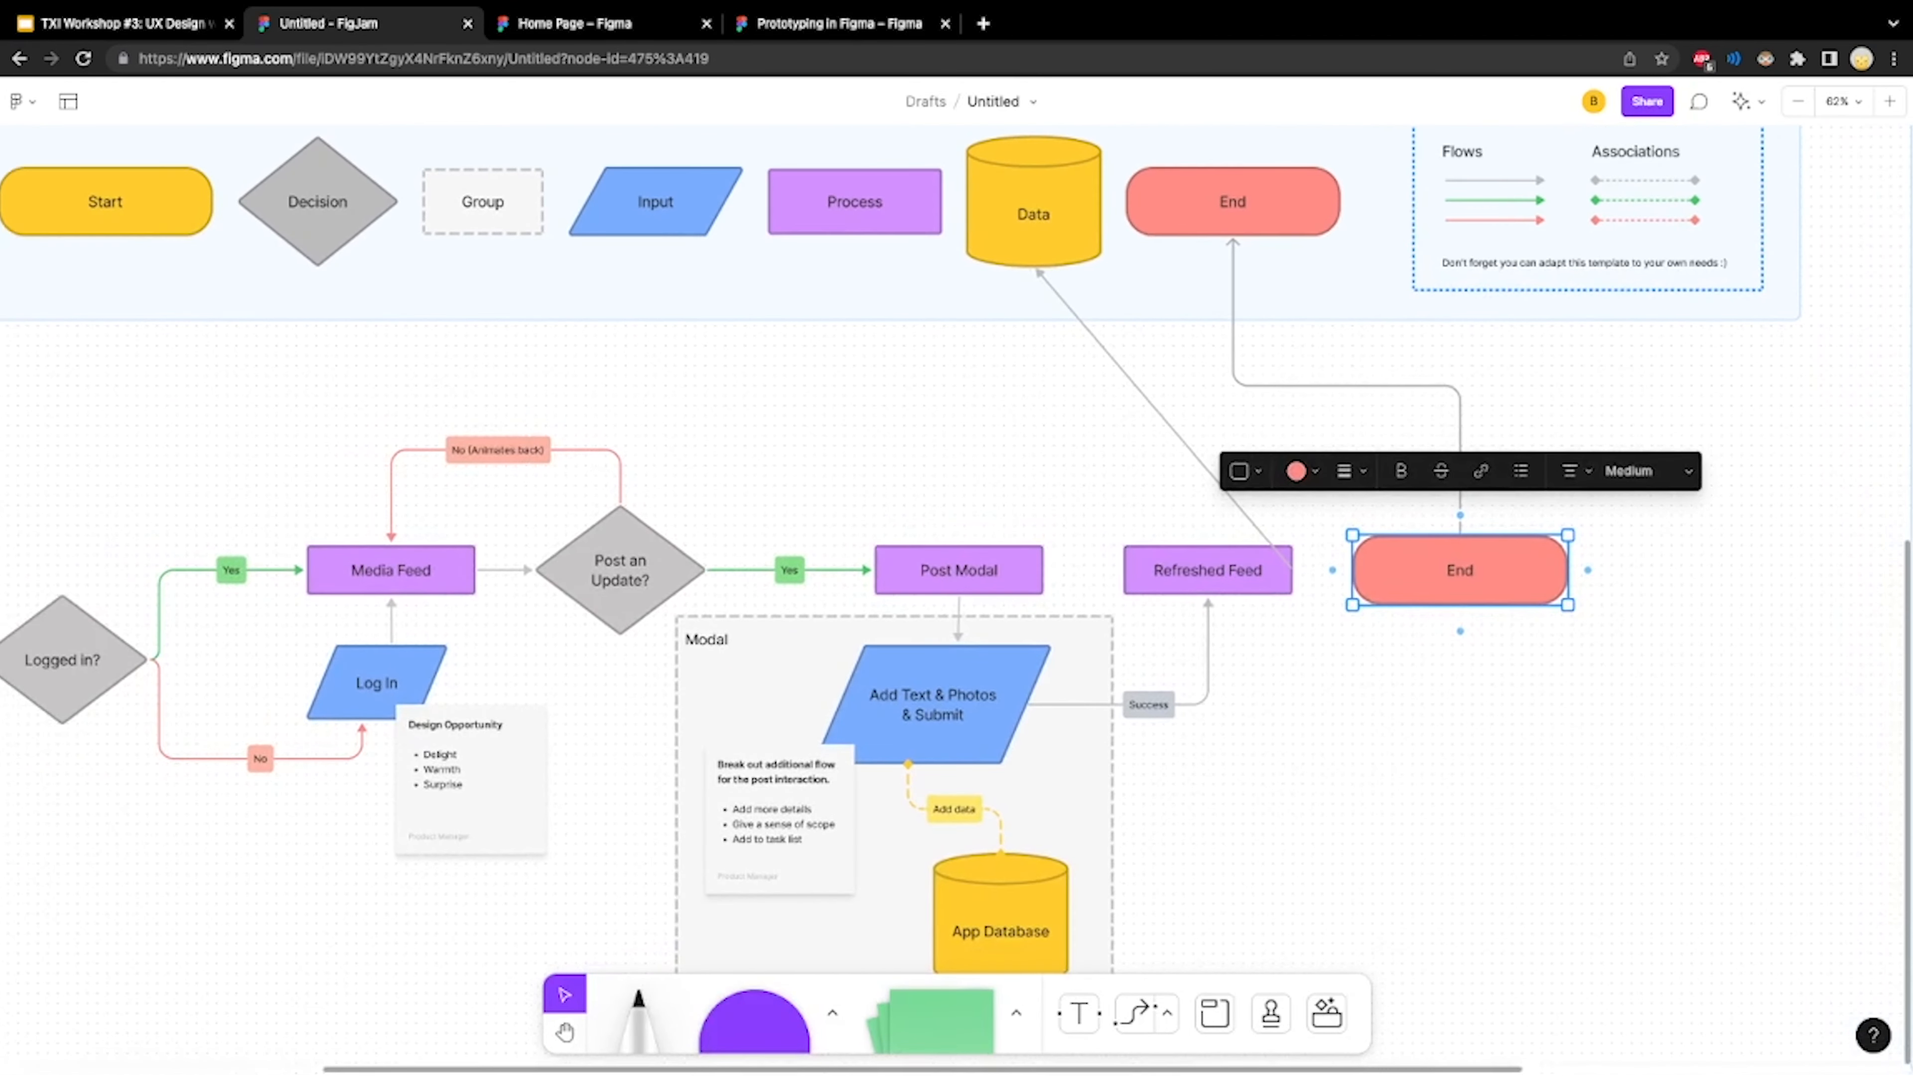
left_click(619, 595)
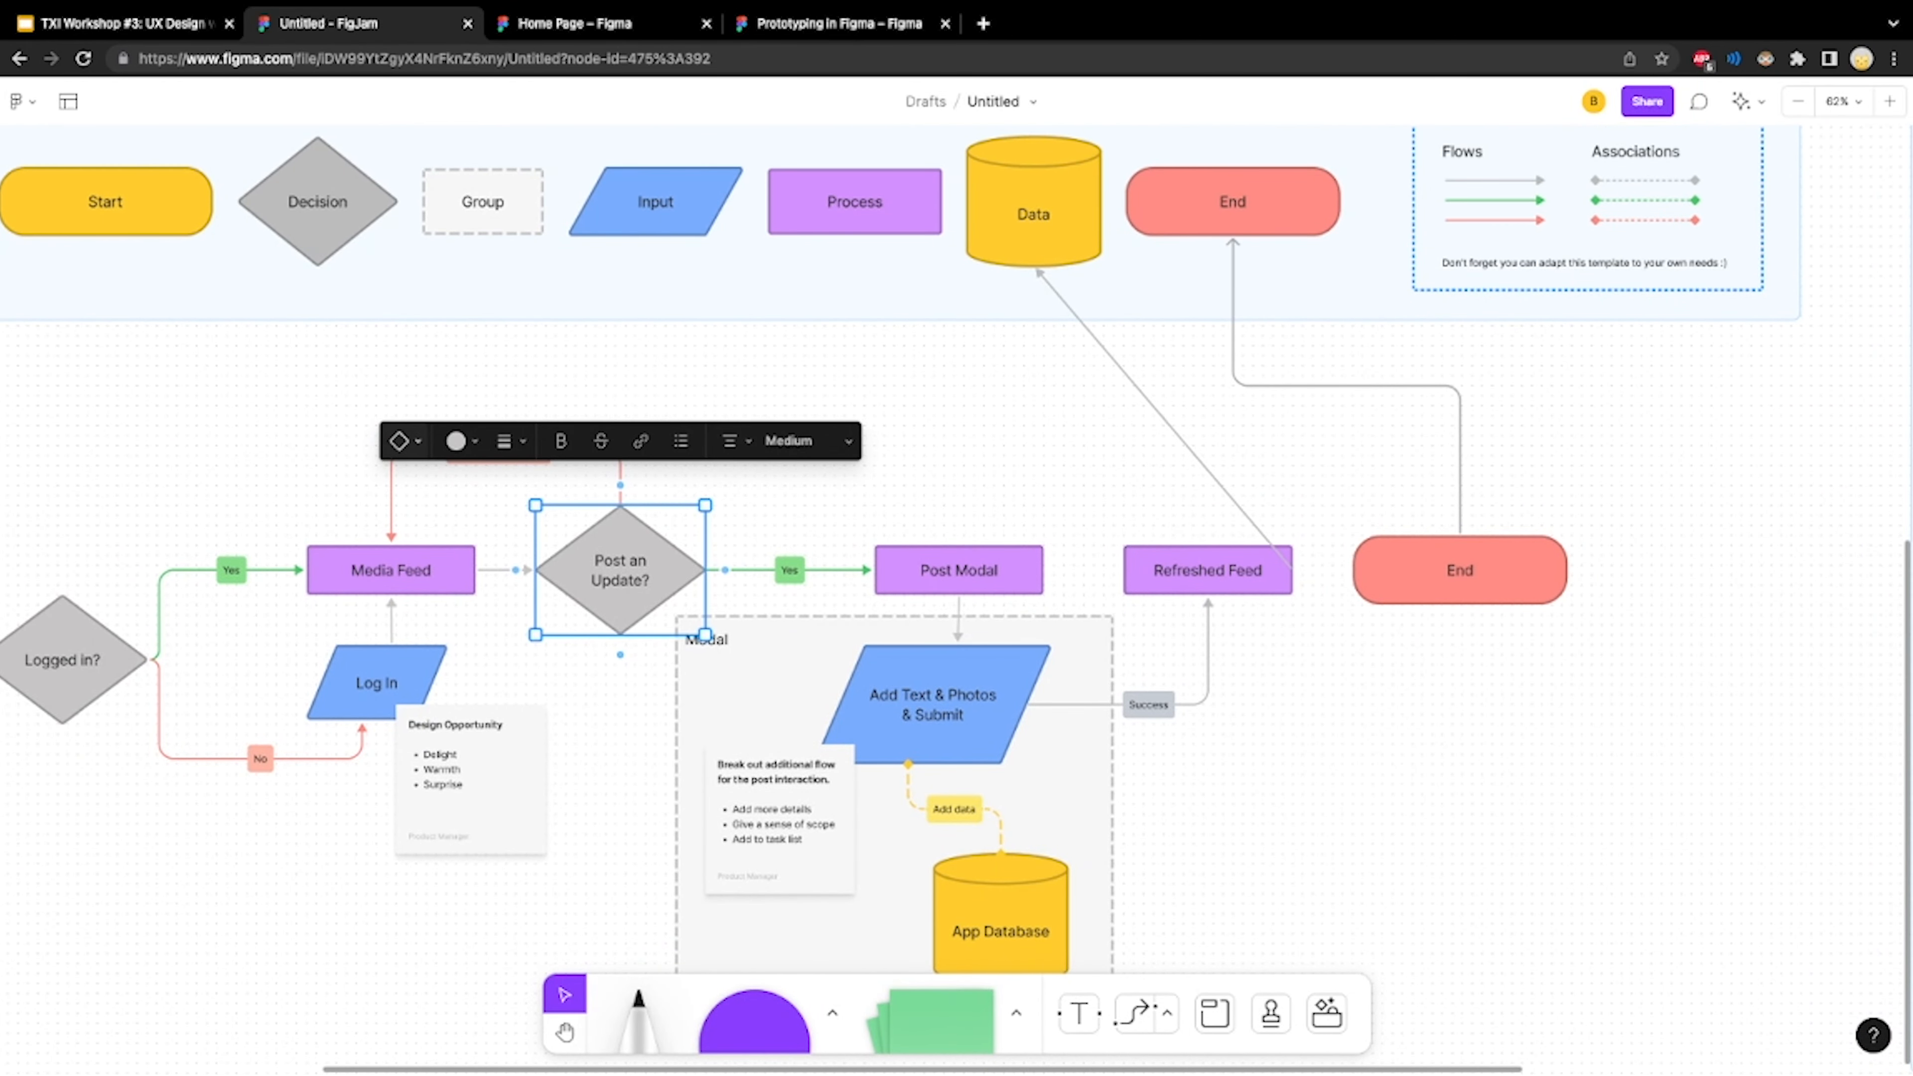
left_click(405, 440)
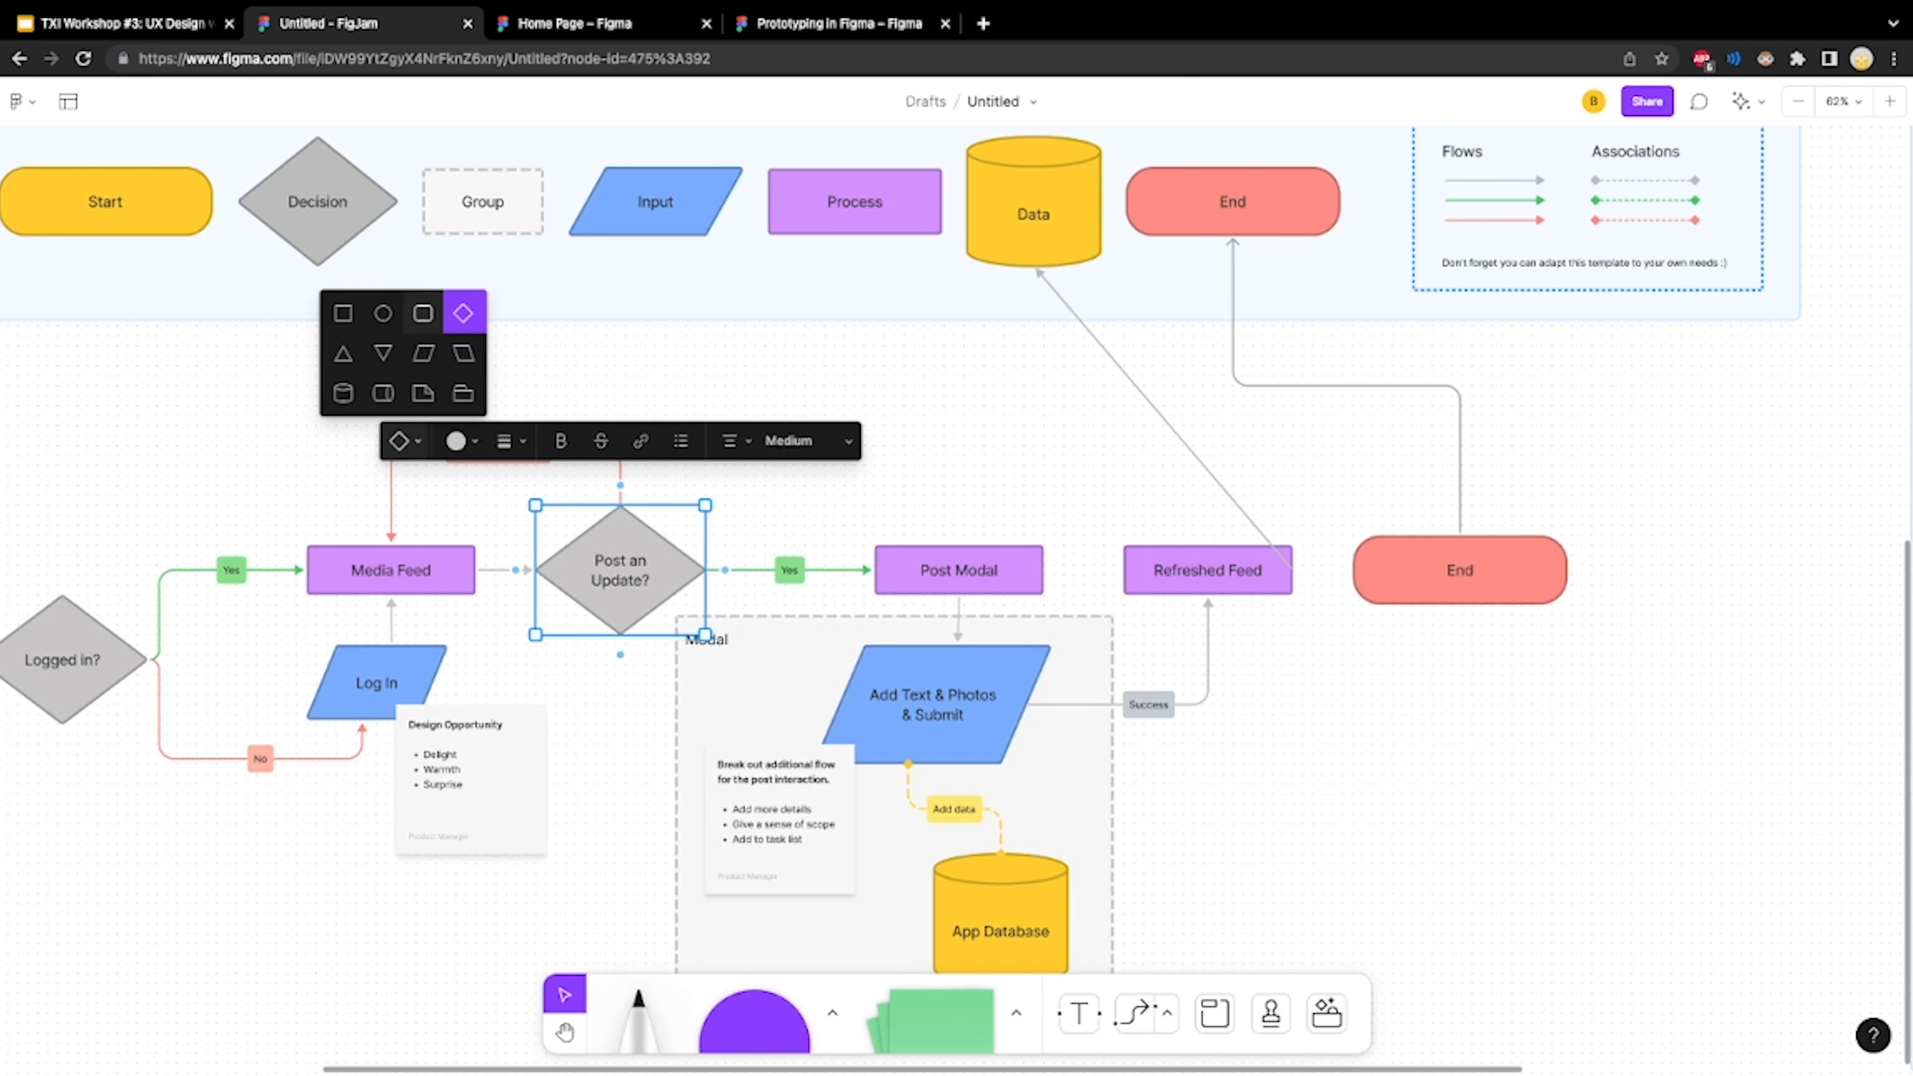
left_click(422, 313)
key("Escape")
Look over the example flow, the Shortcuts panel and the commands available on the empty canvas
scroll(956, 600, "down", 3)
scroll(956, 599, "left", 3)
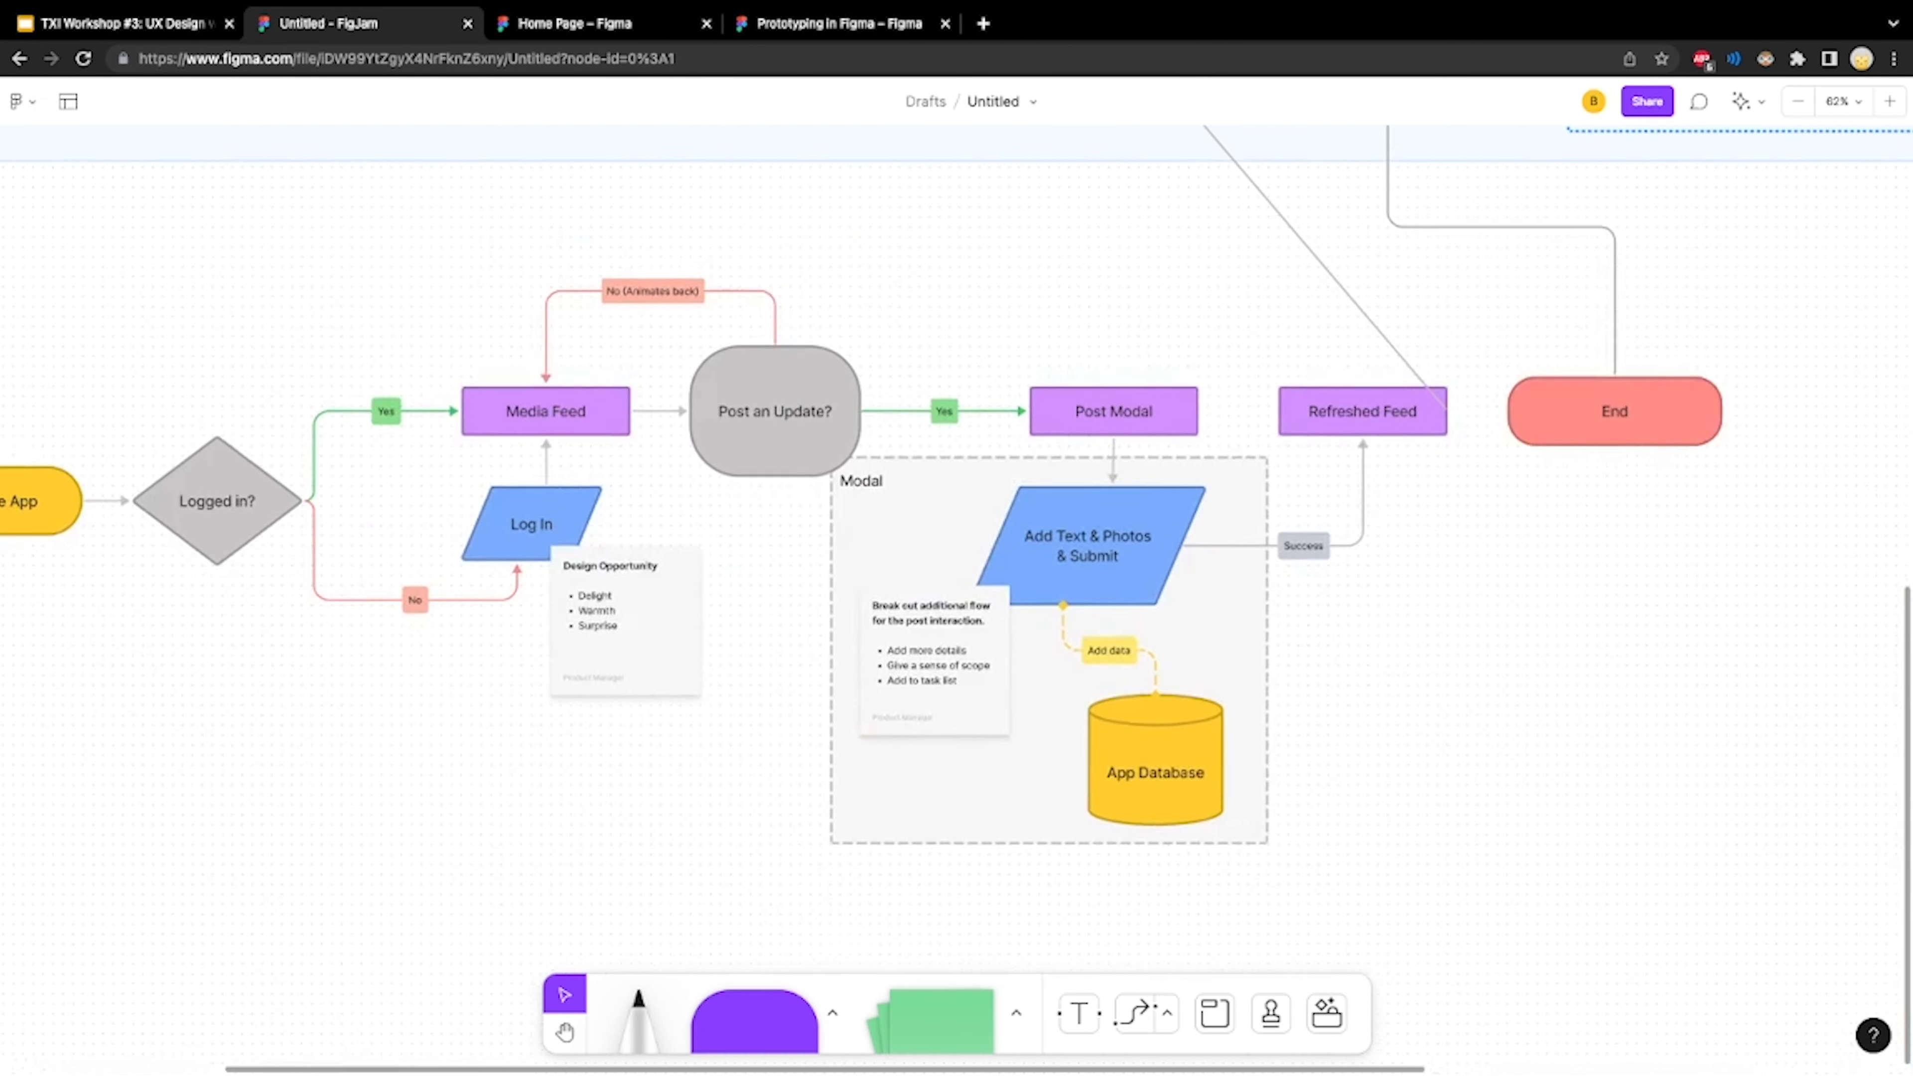
scroll(956, 599, "left", 1)
scroll(956, 600, "right", 10)
scroll(956, 599, "up", 2)
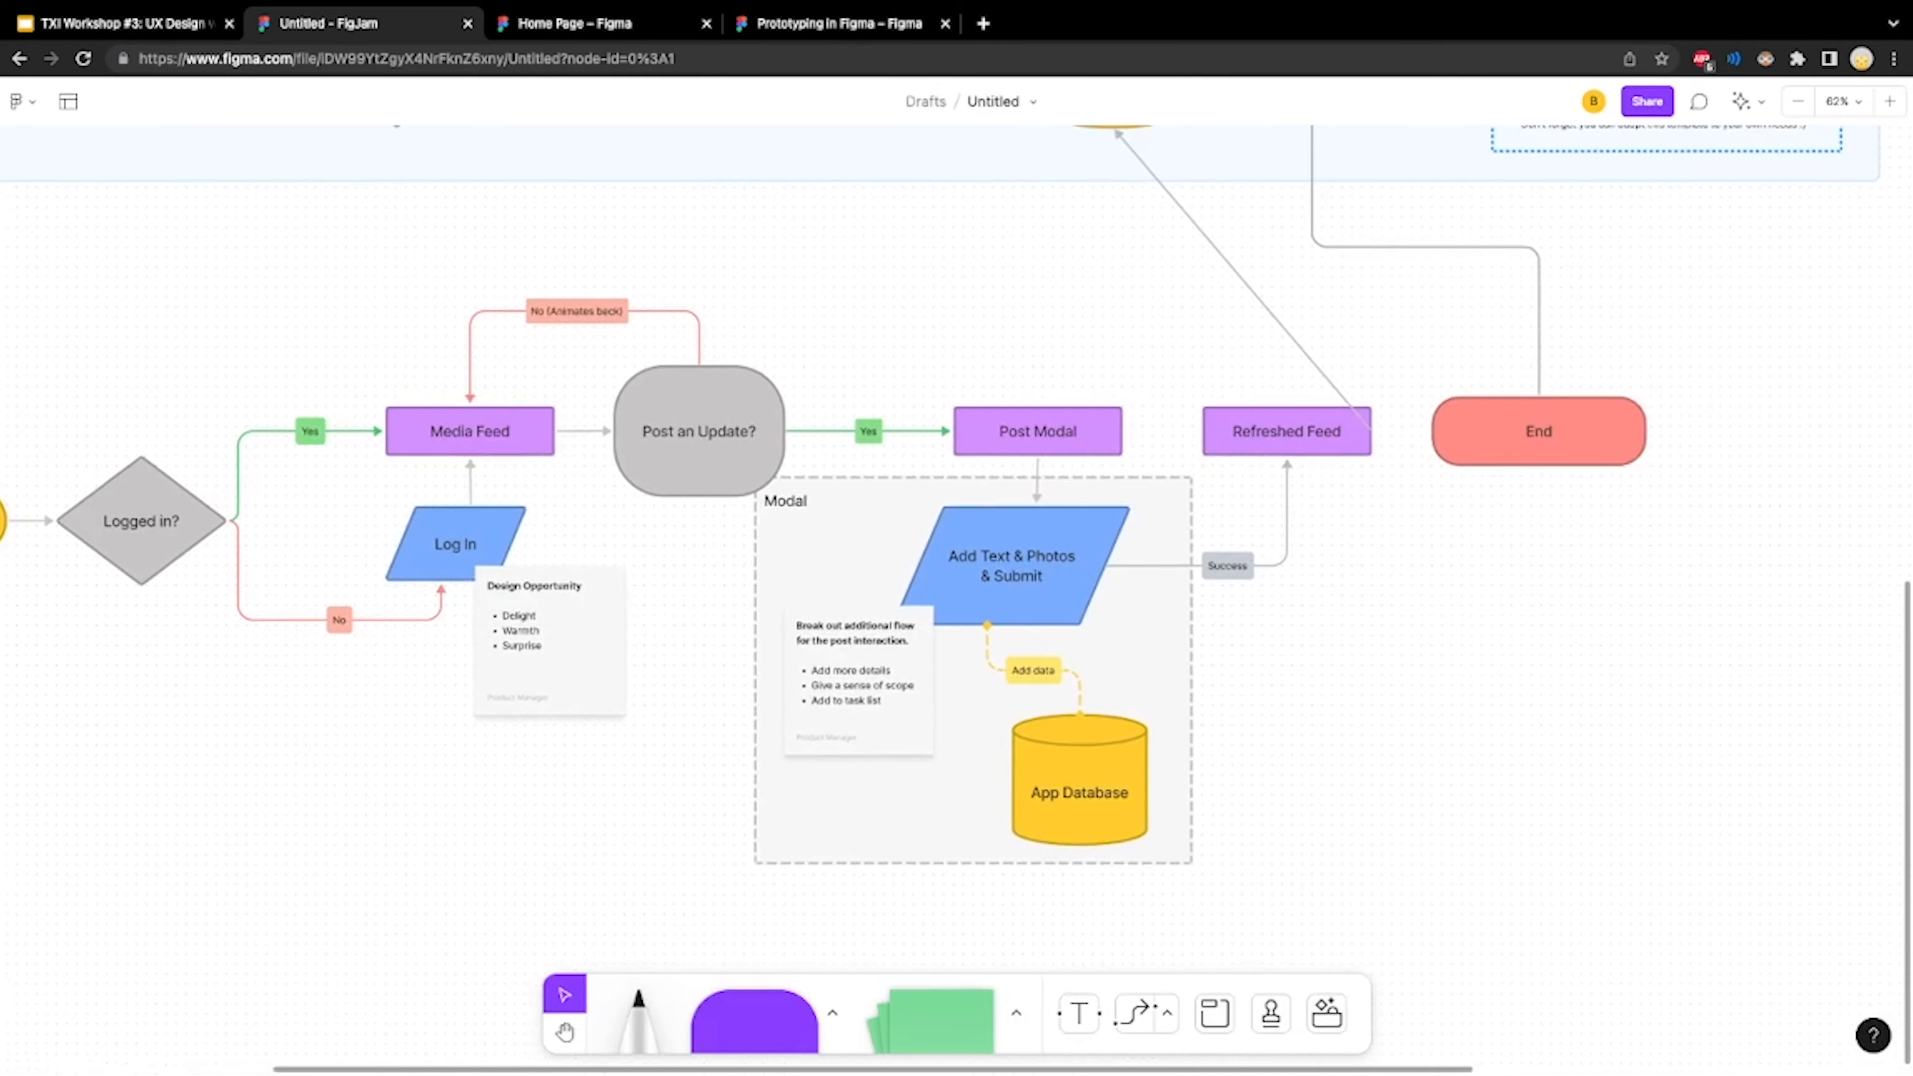
scroll(957, 600, "right", 3)
scroll(956, 600, "up", 2)
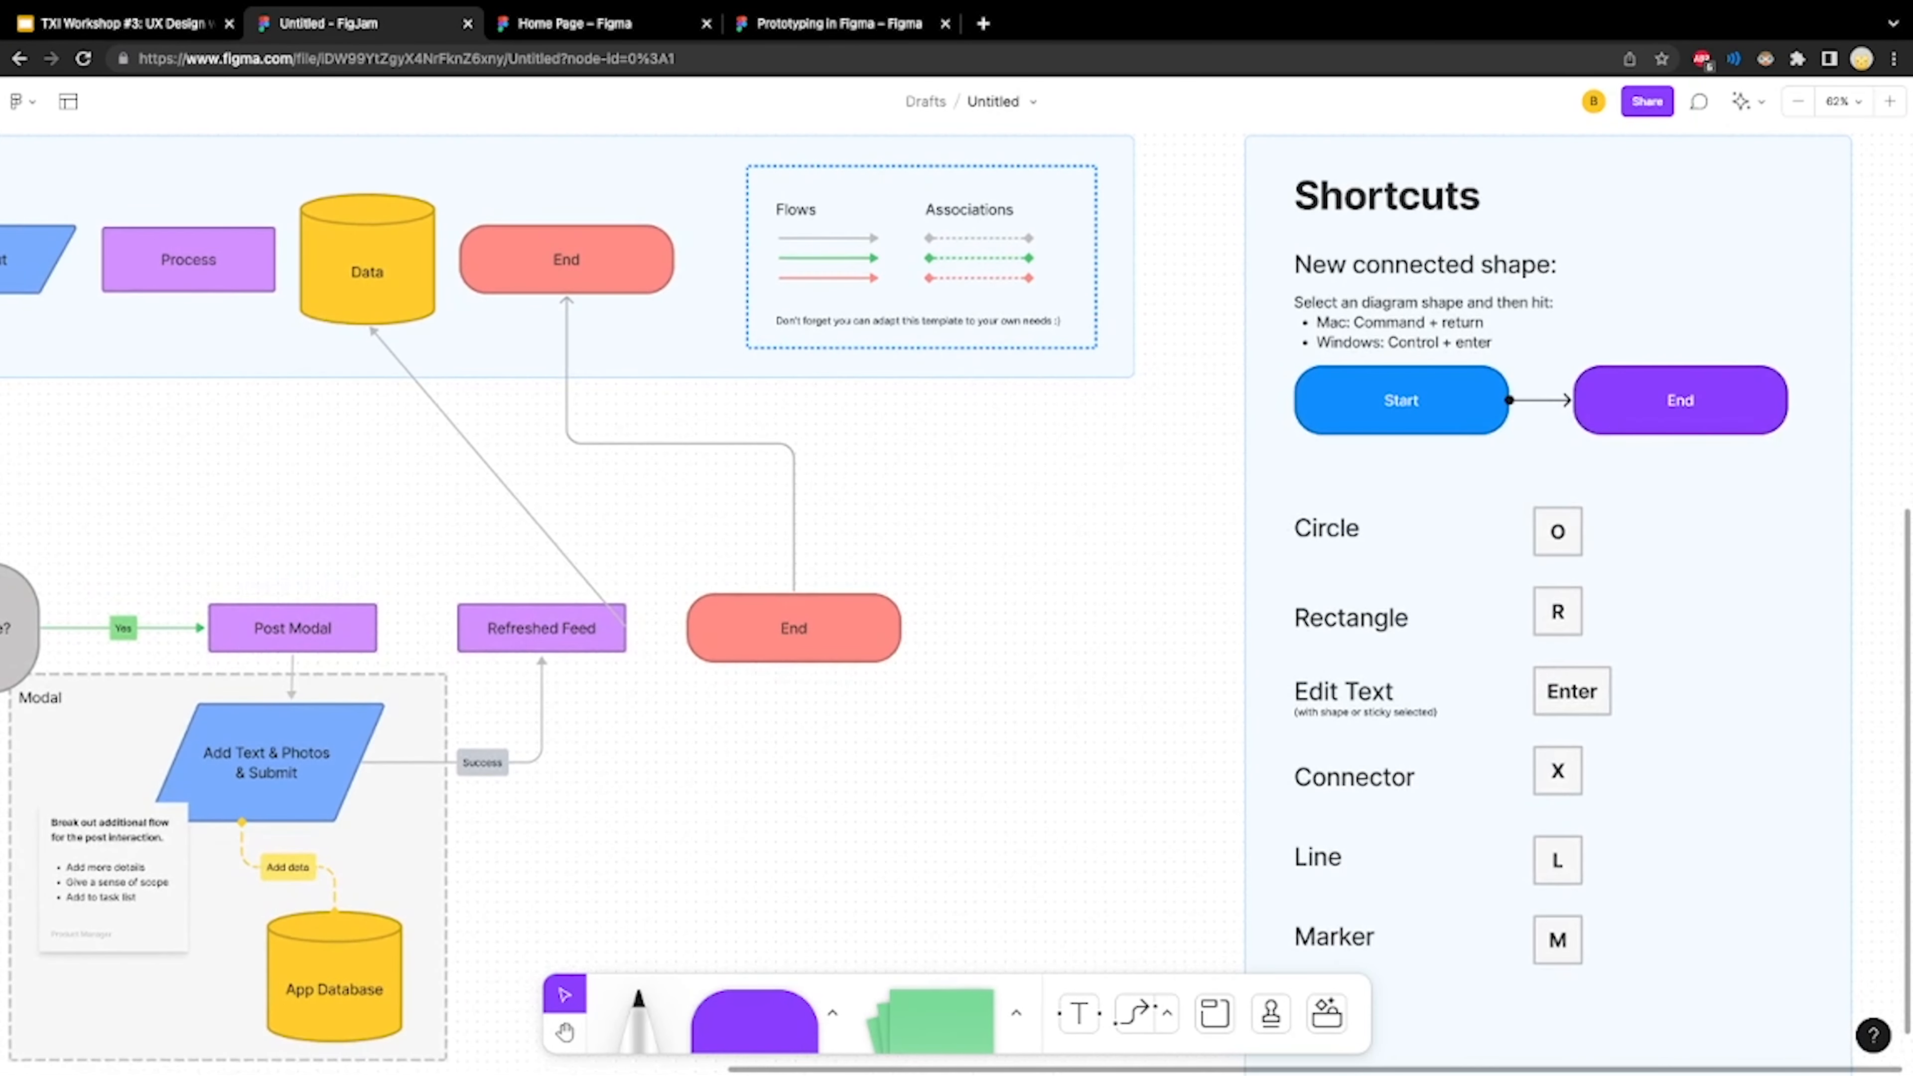
scroll(956, 600, "left", 1)
scroll(956, 600, "up", 1)
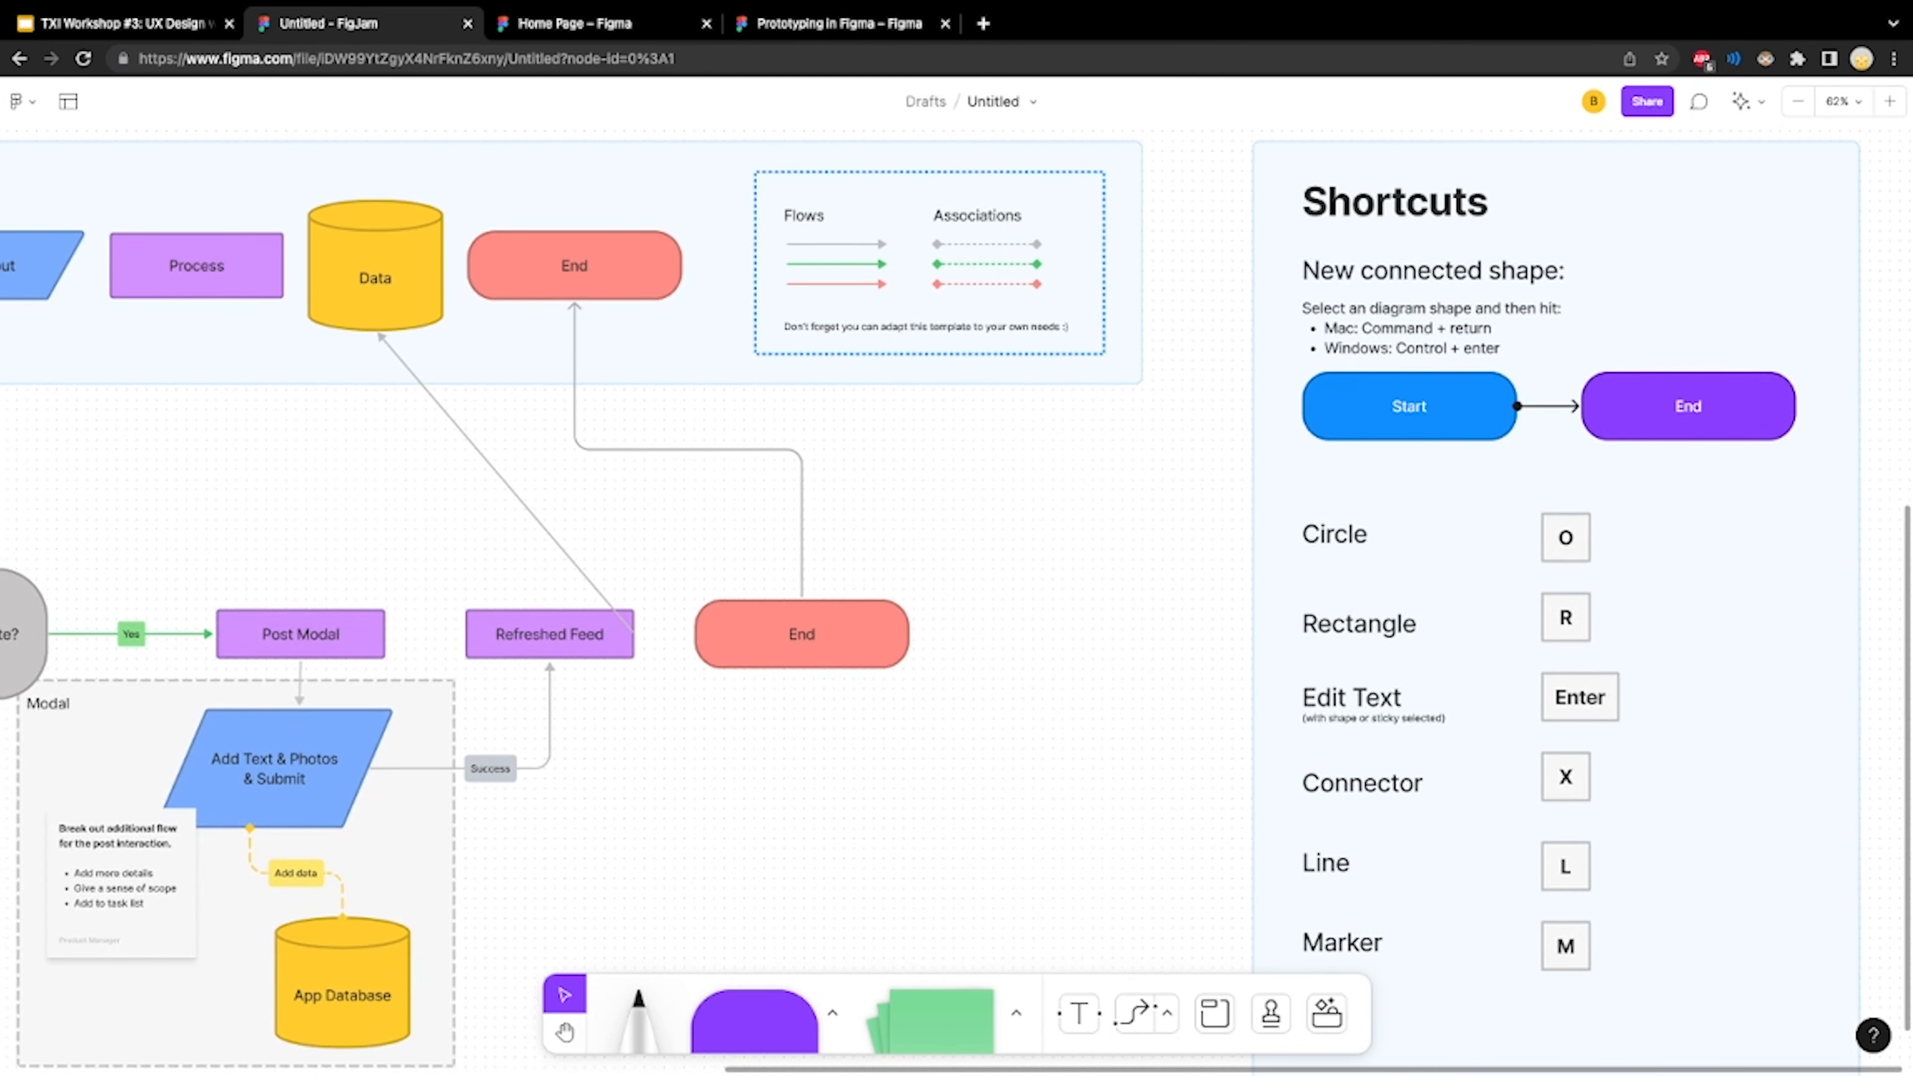
right_click(846, 567)
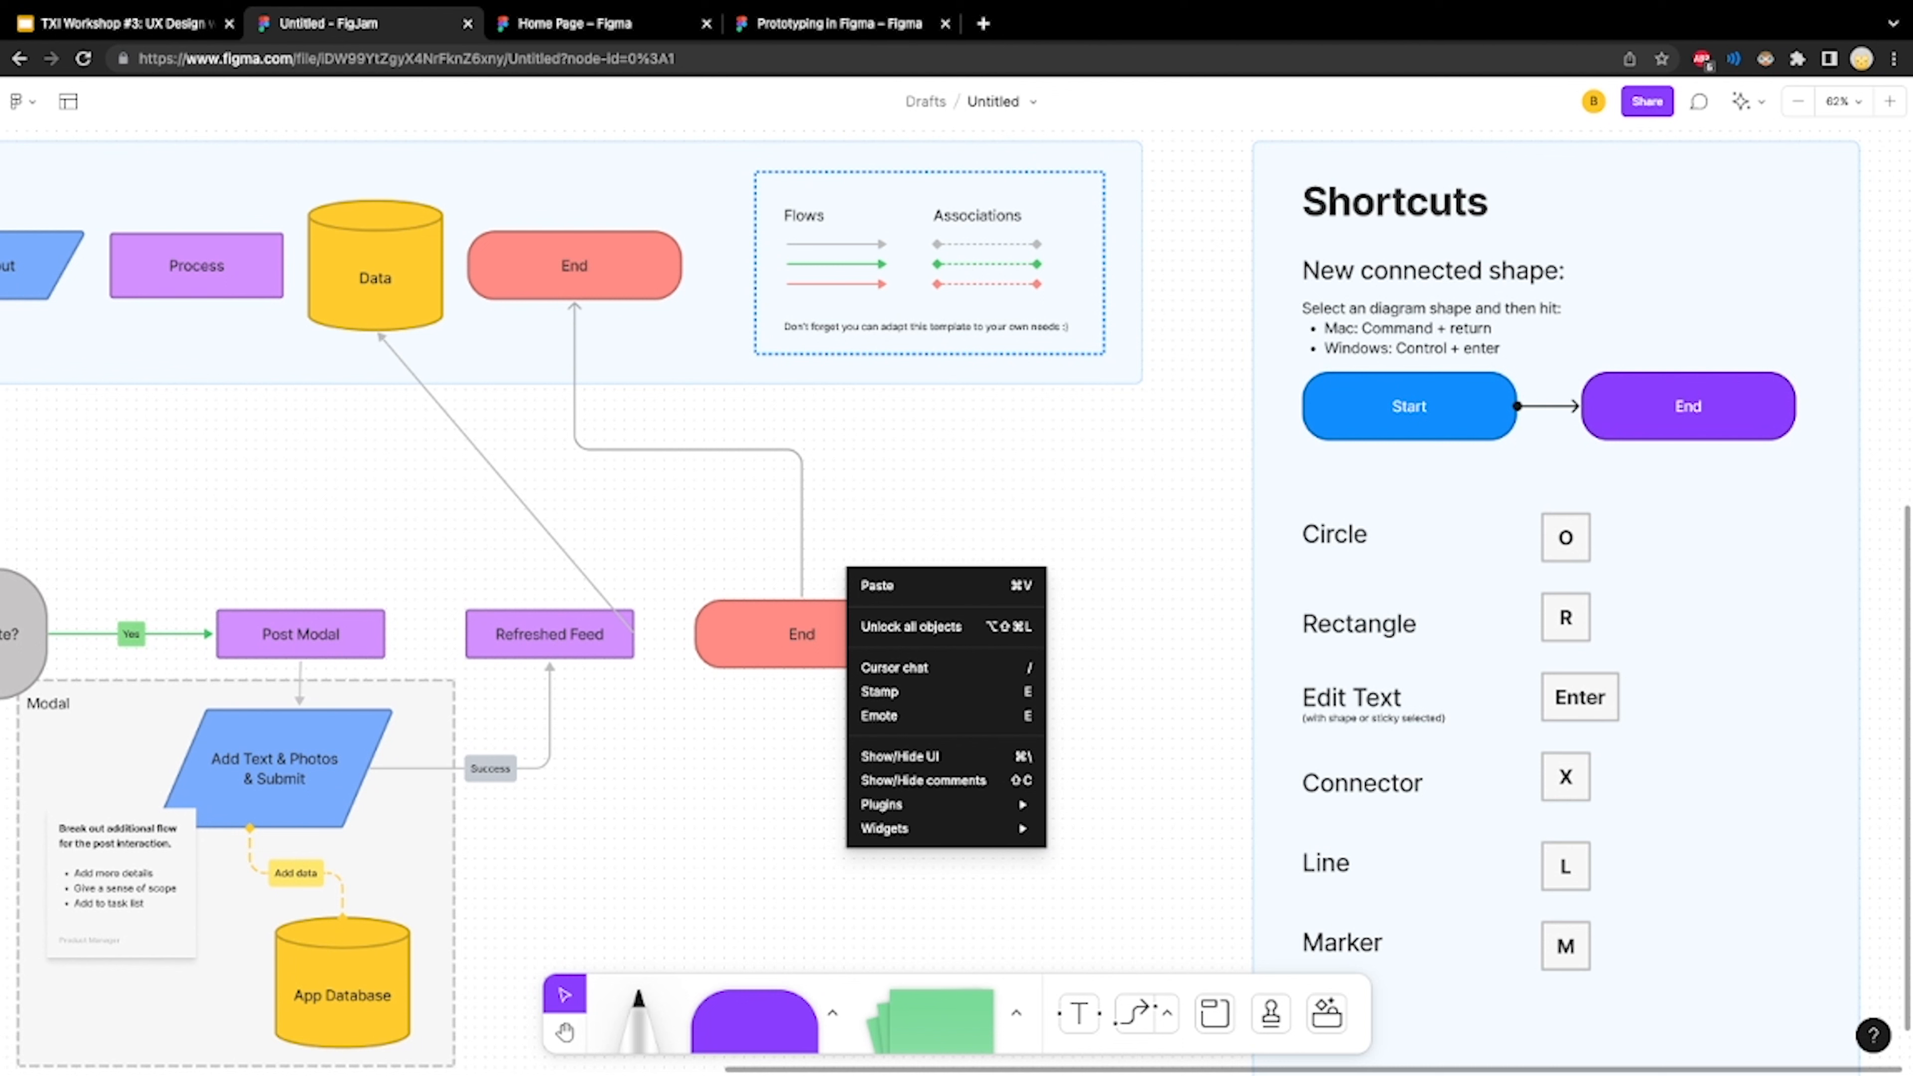
key("Escape")
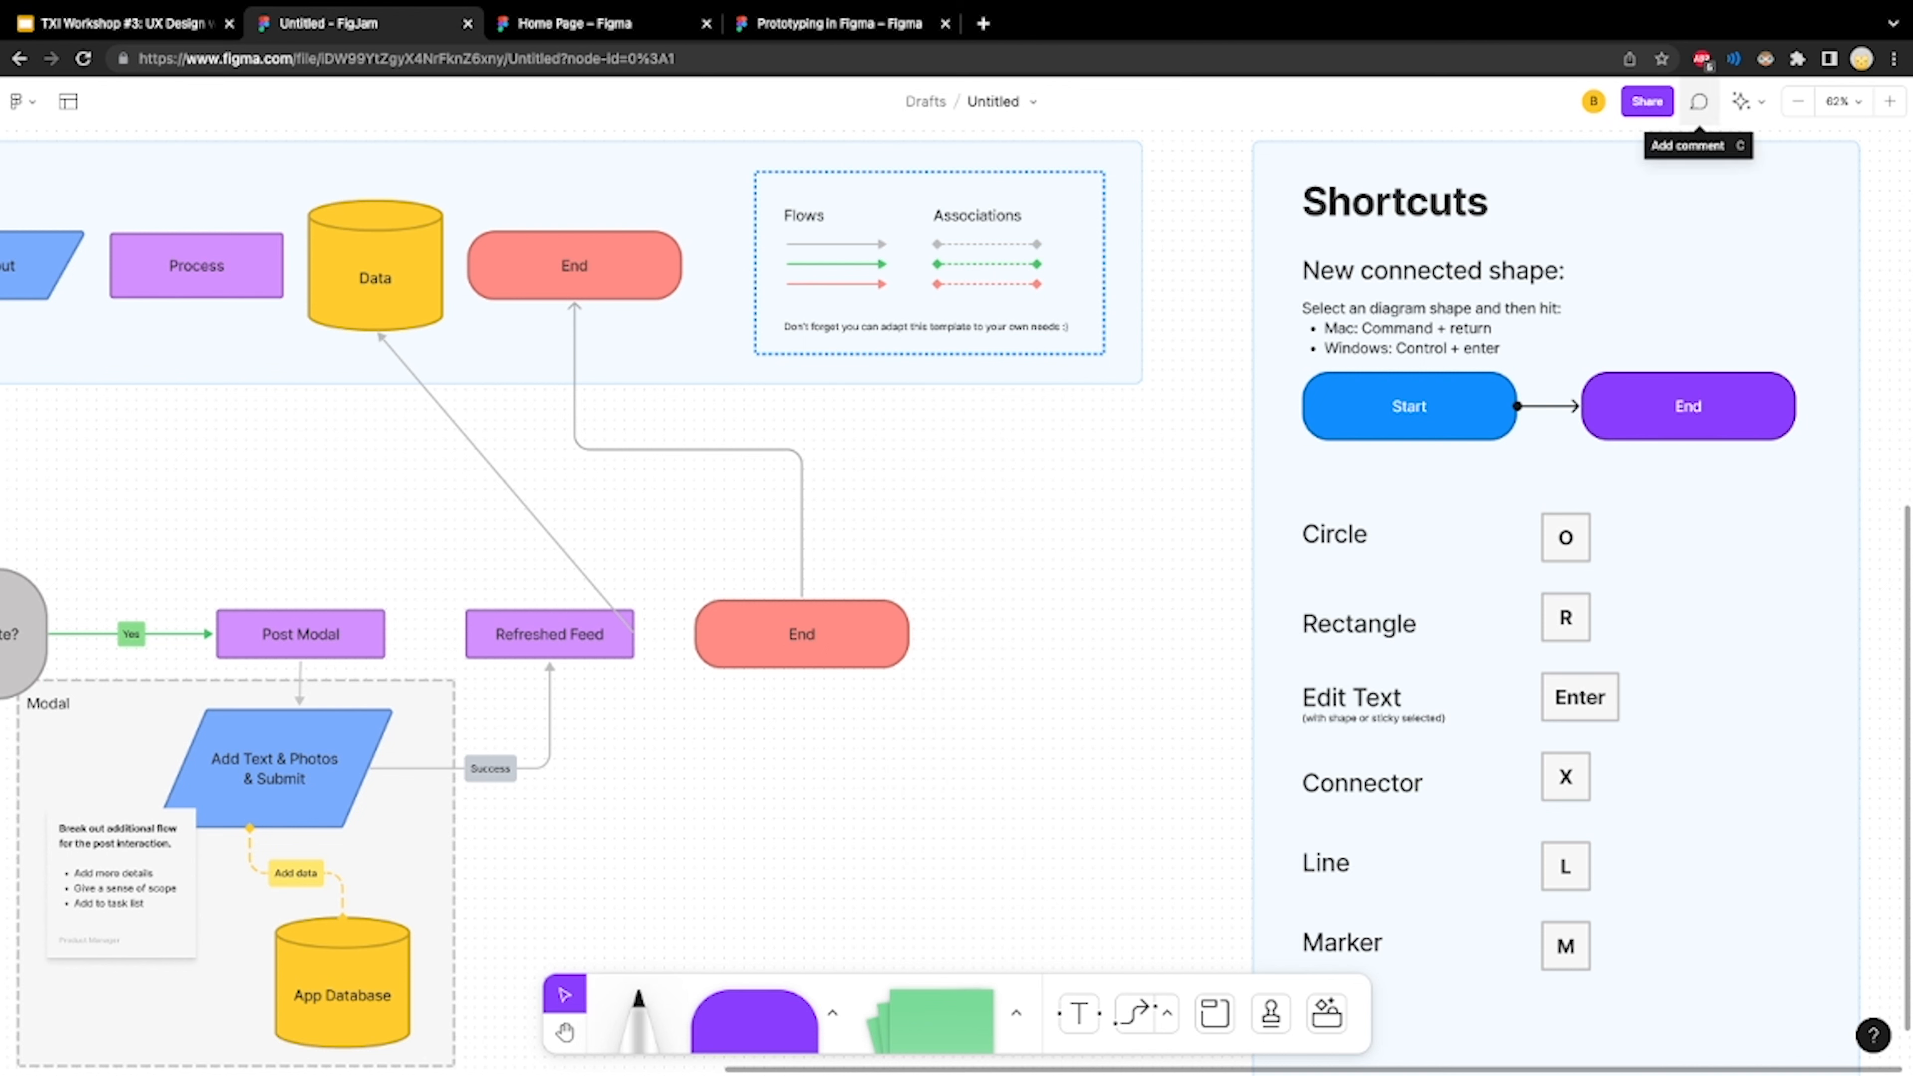
Post the comment "test" at the "No (Animates back)" label above the example flow
left_click(1698, 102)
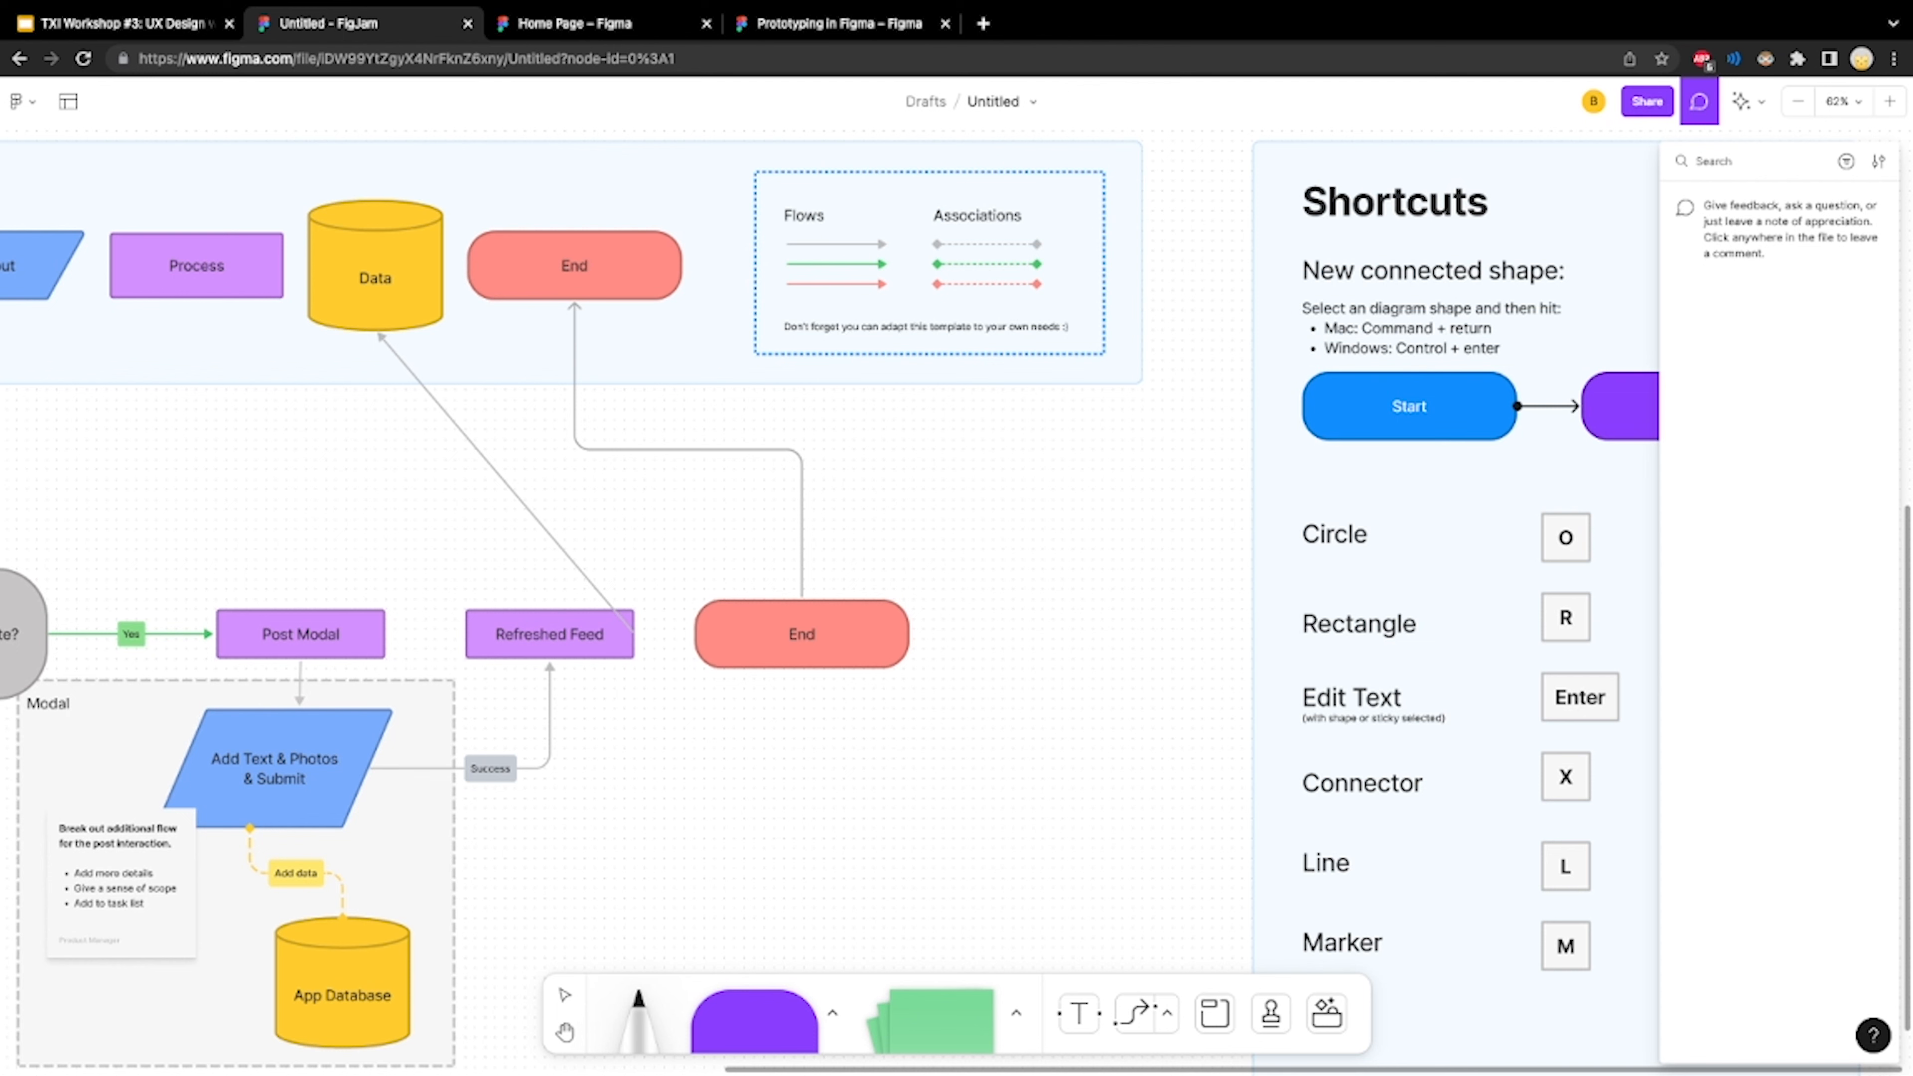
scroll(557, 701, "left", 5)
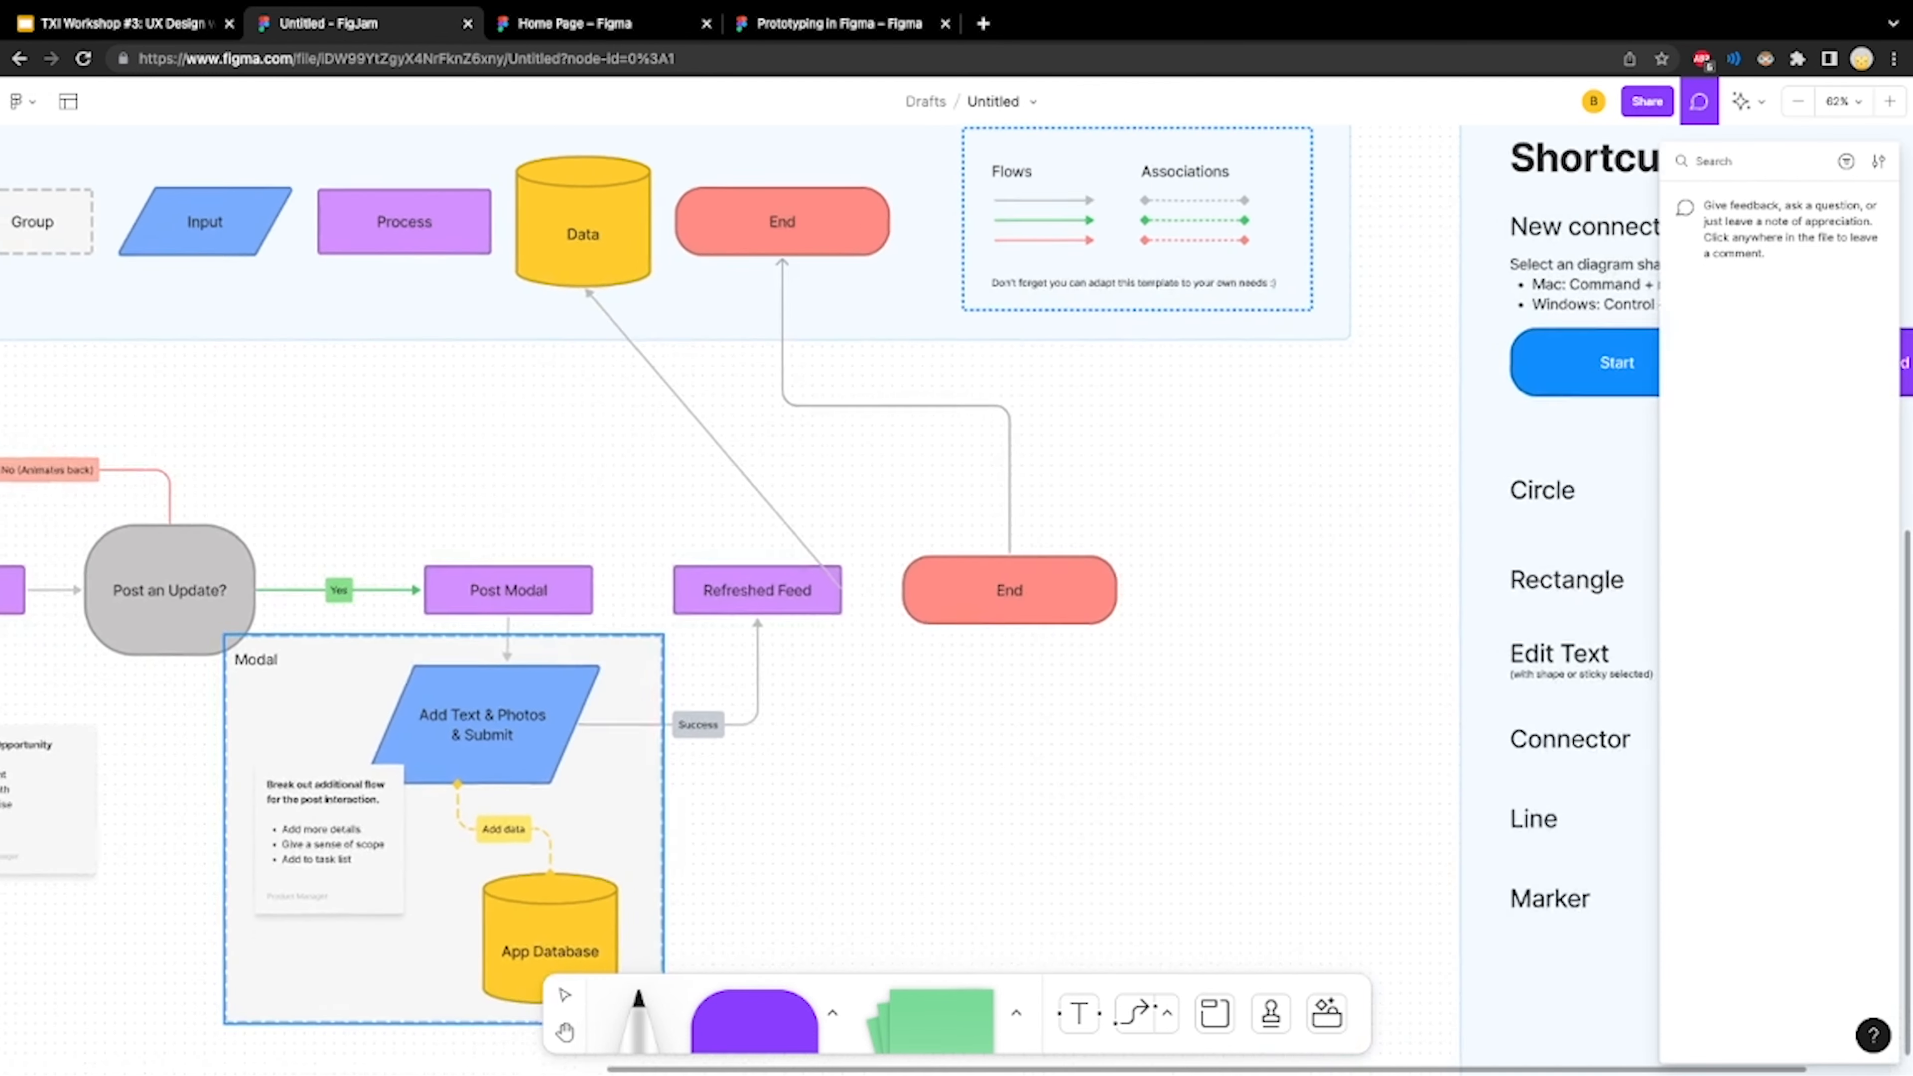
scroll(828, 603, "left", 3)
scroll(829, 603, "up", 1)
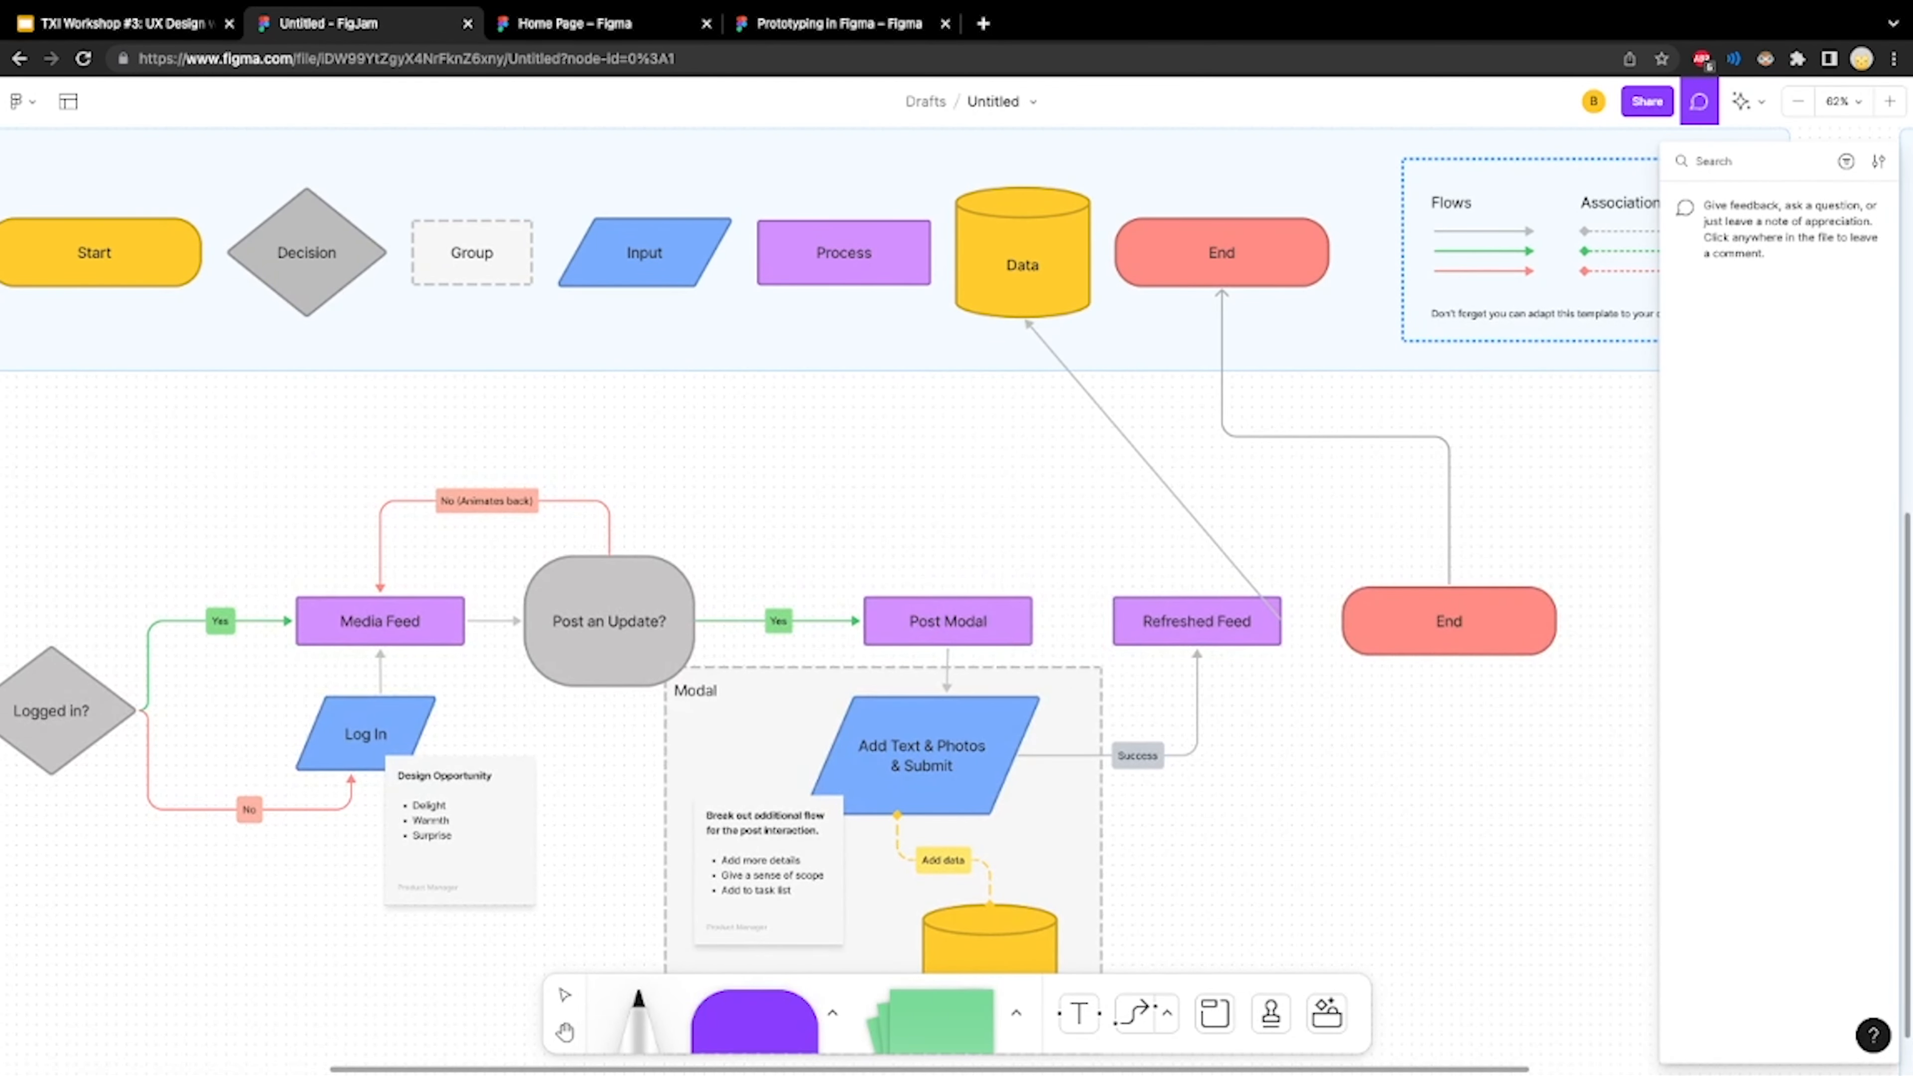
left_click(517, 487)
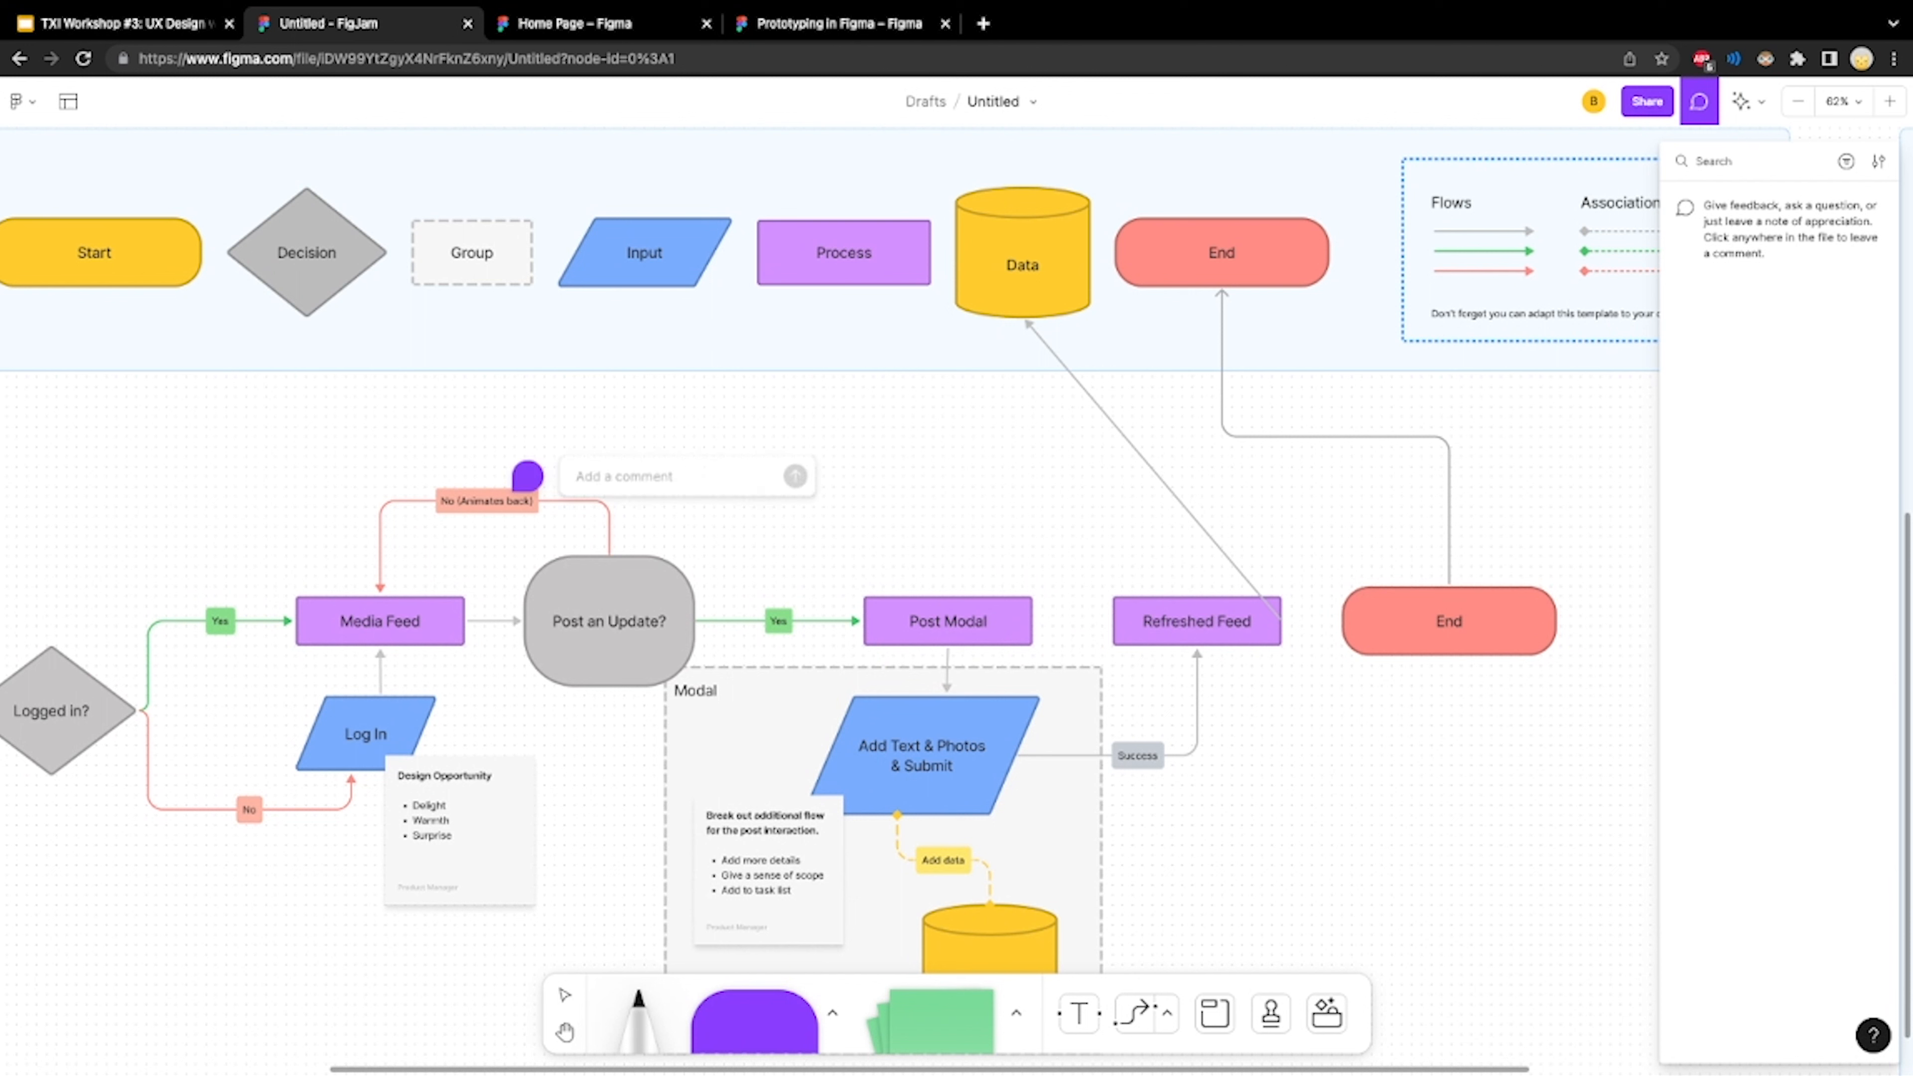
type("test")
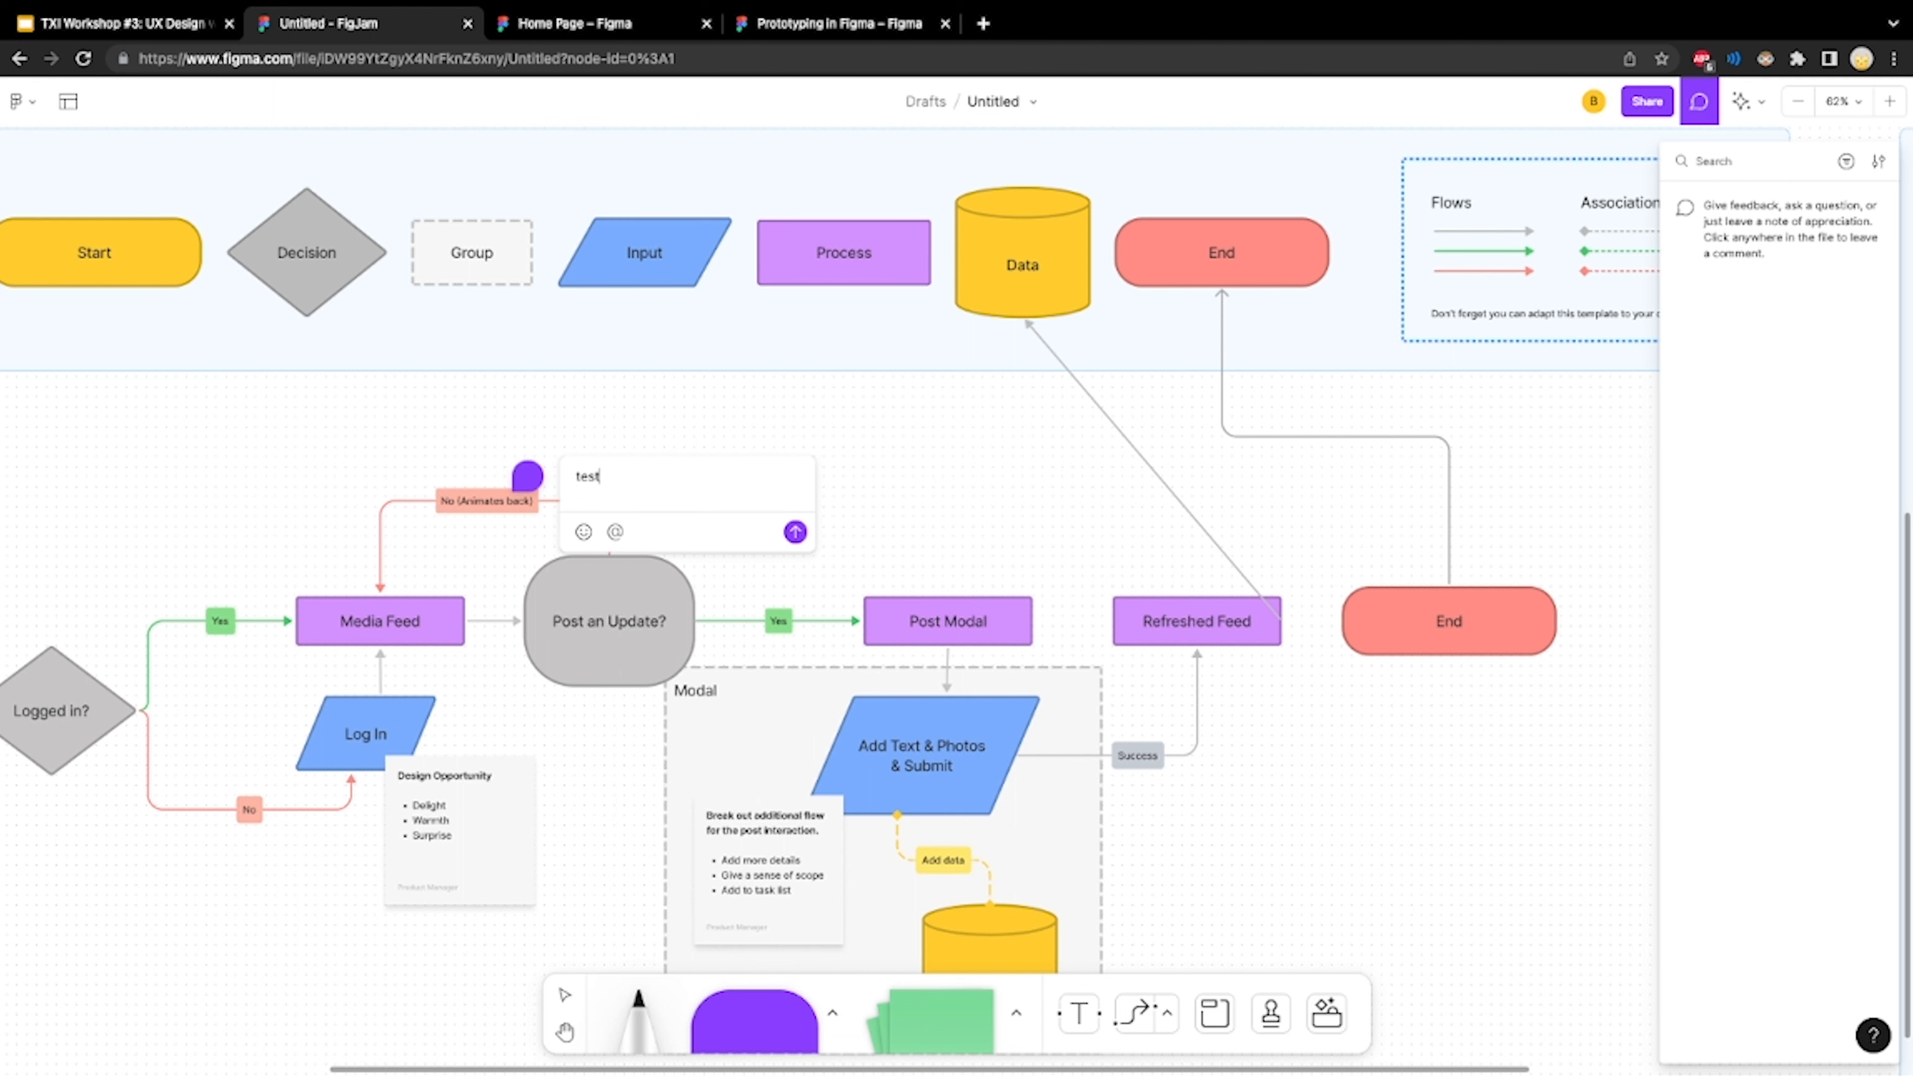
key("Return")
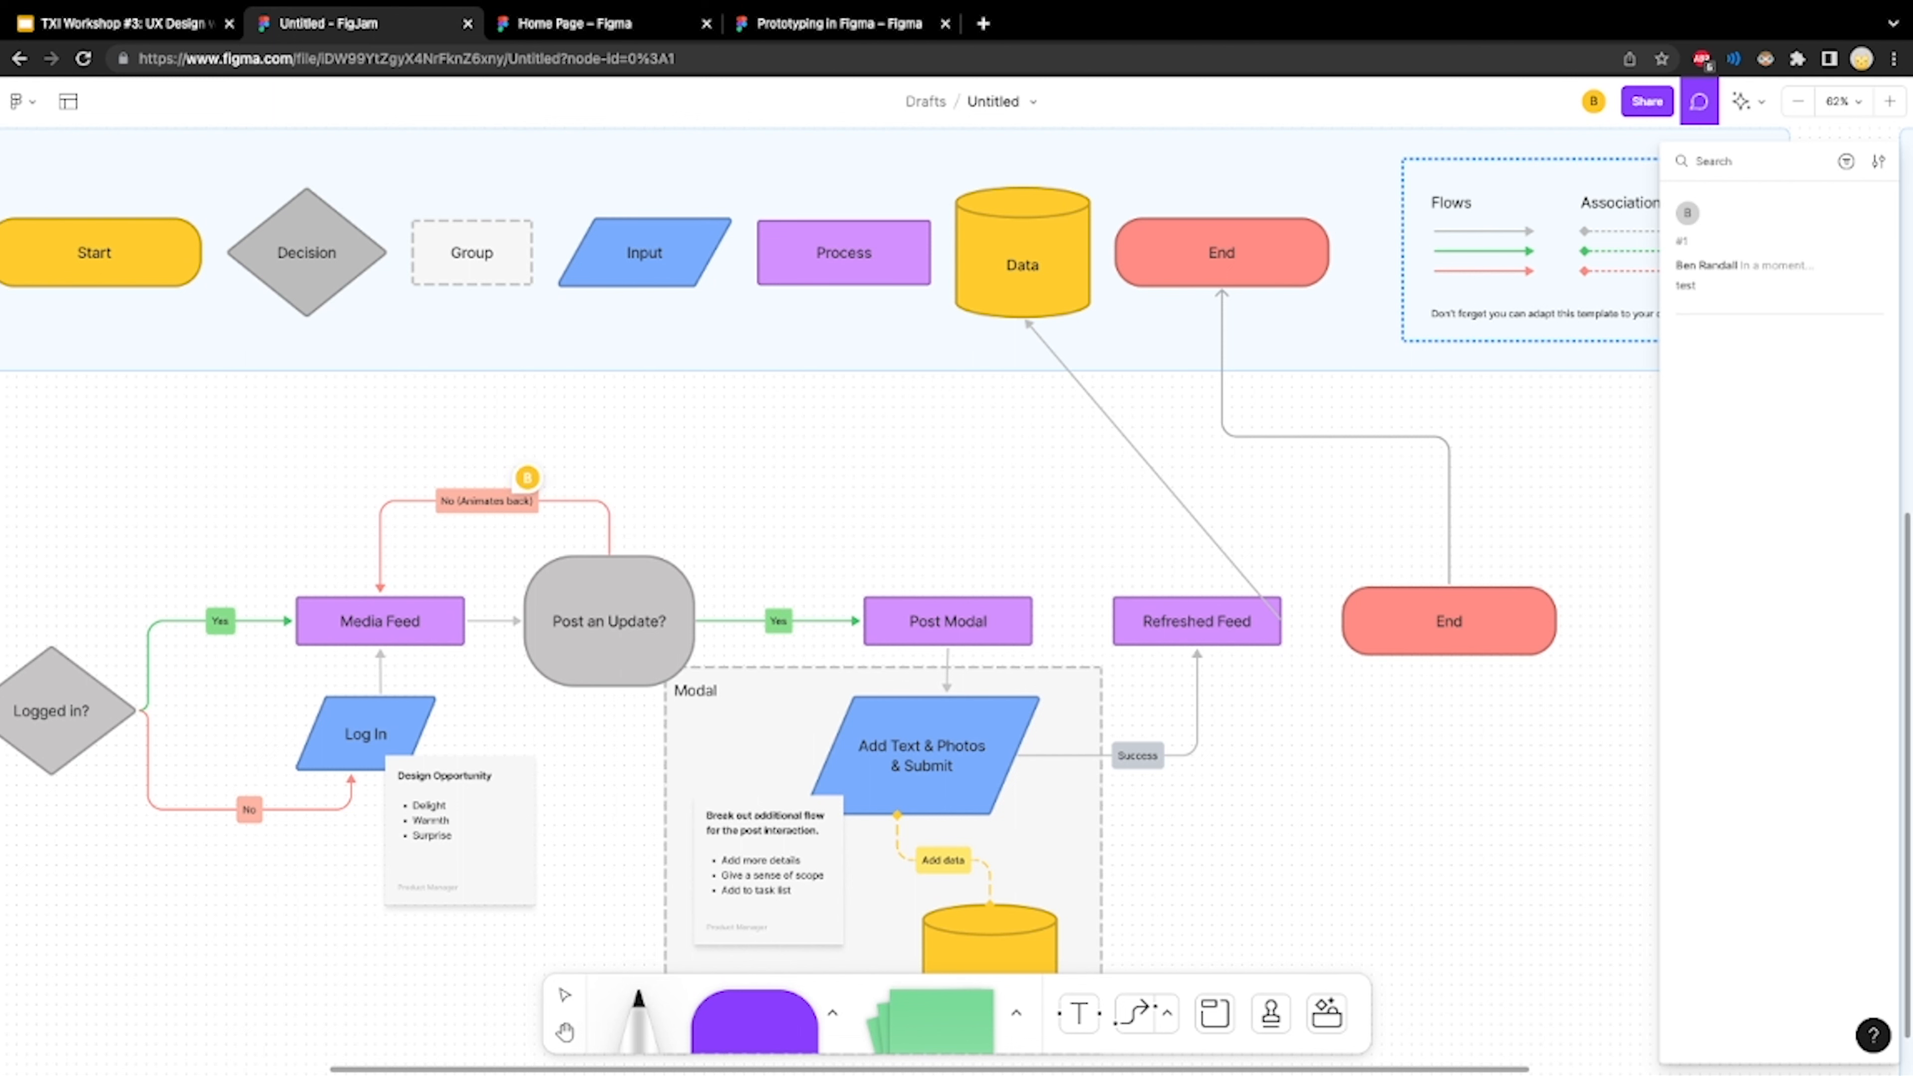
mouse_move(526, 479)
scroll(828, 528, "right", 15)
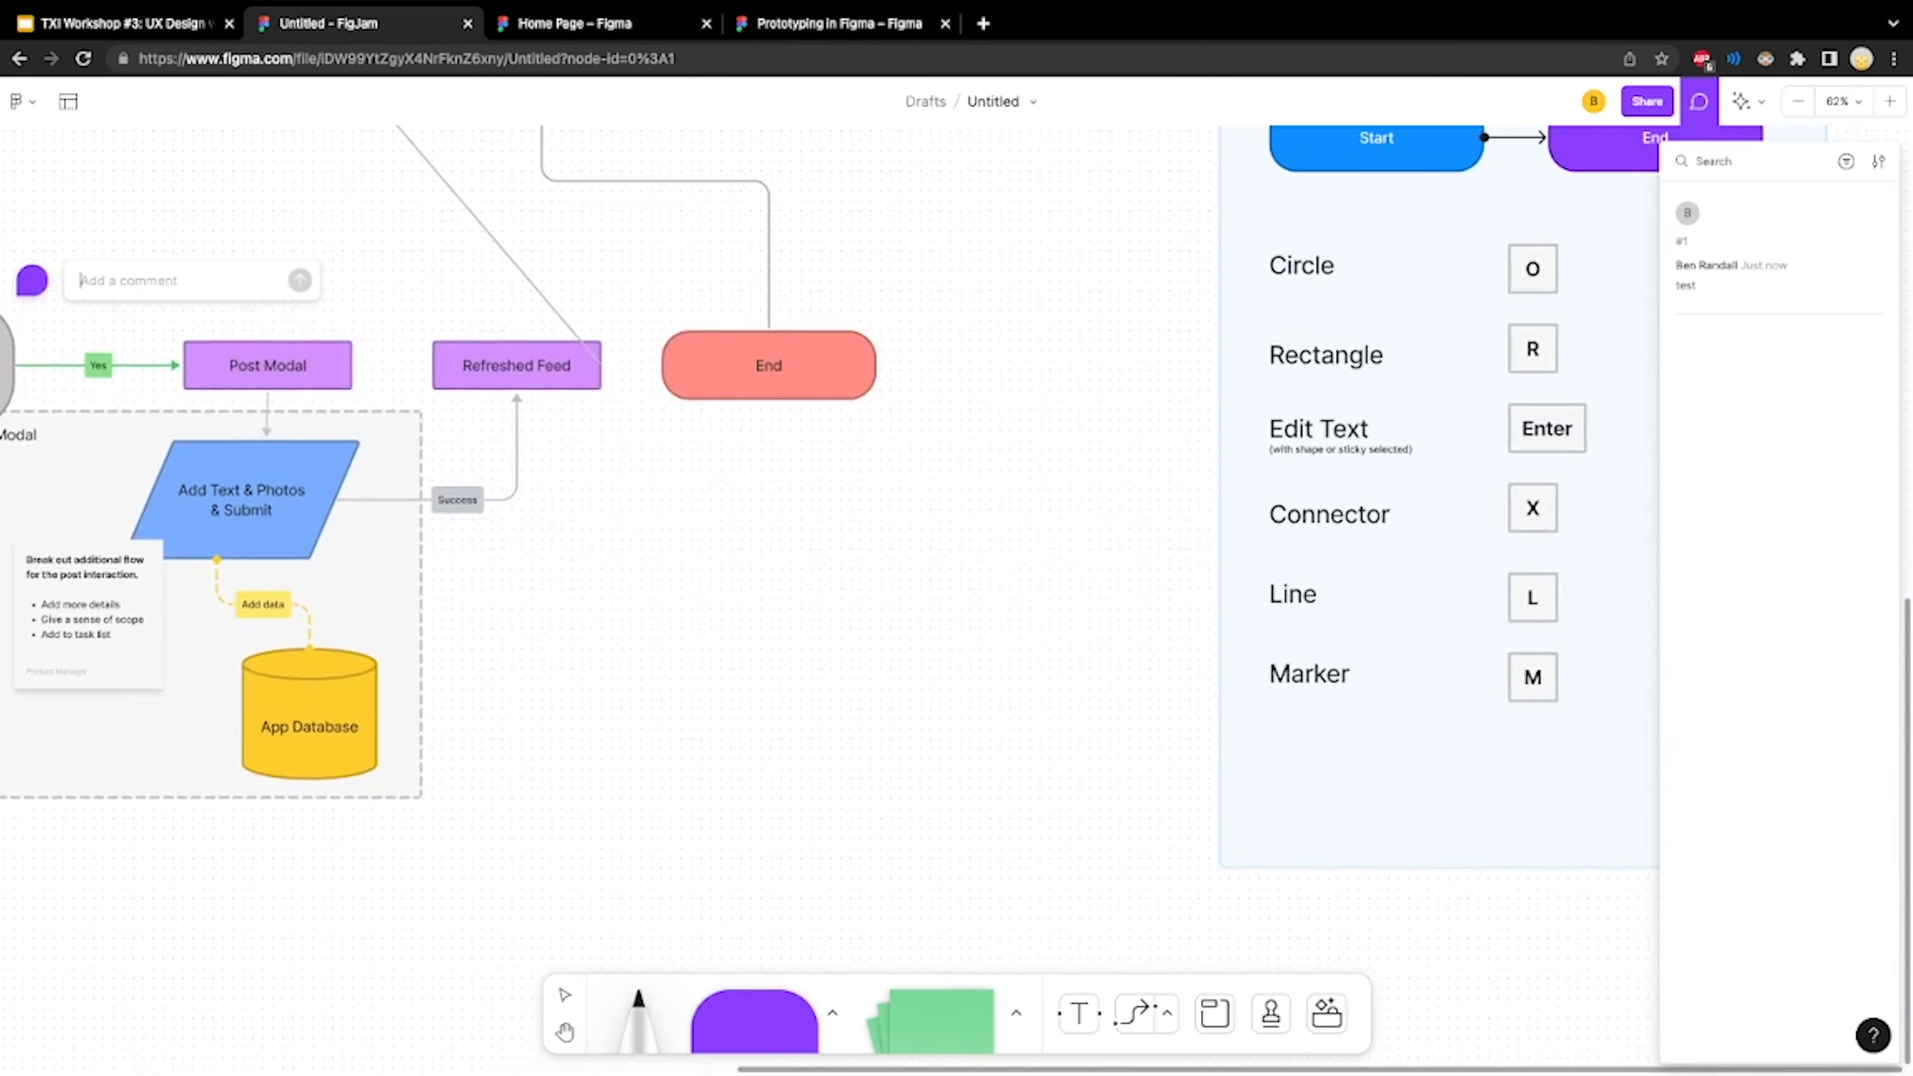
scroll(828, 527, "right", 10)
scroll(828, 527, "up", 5)
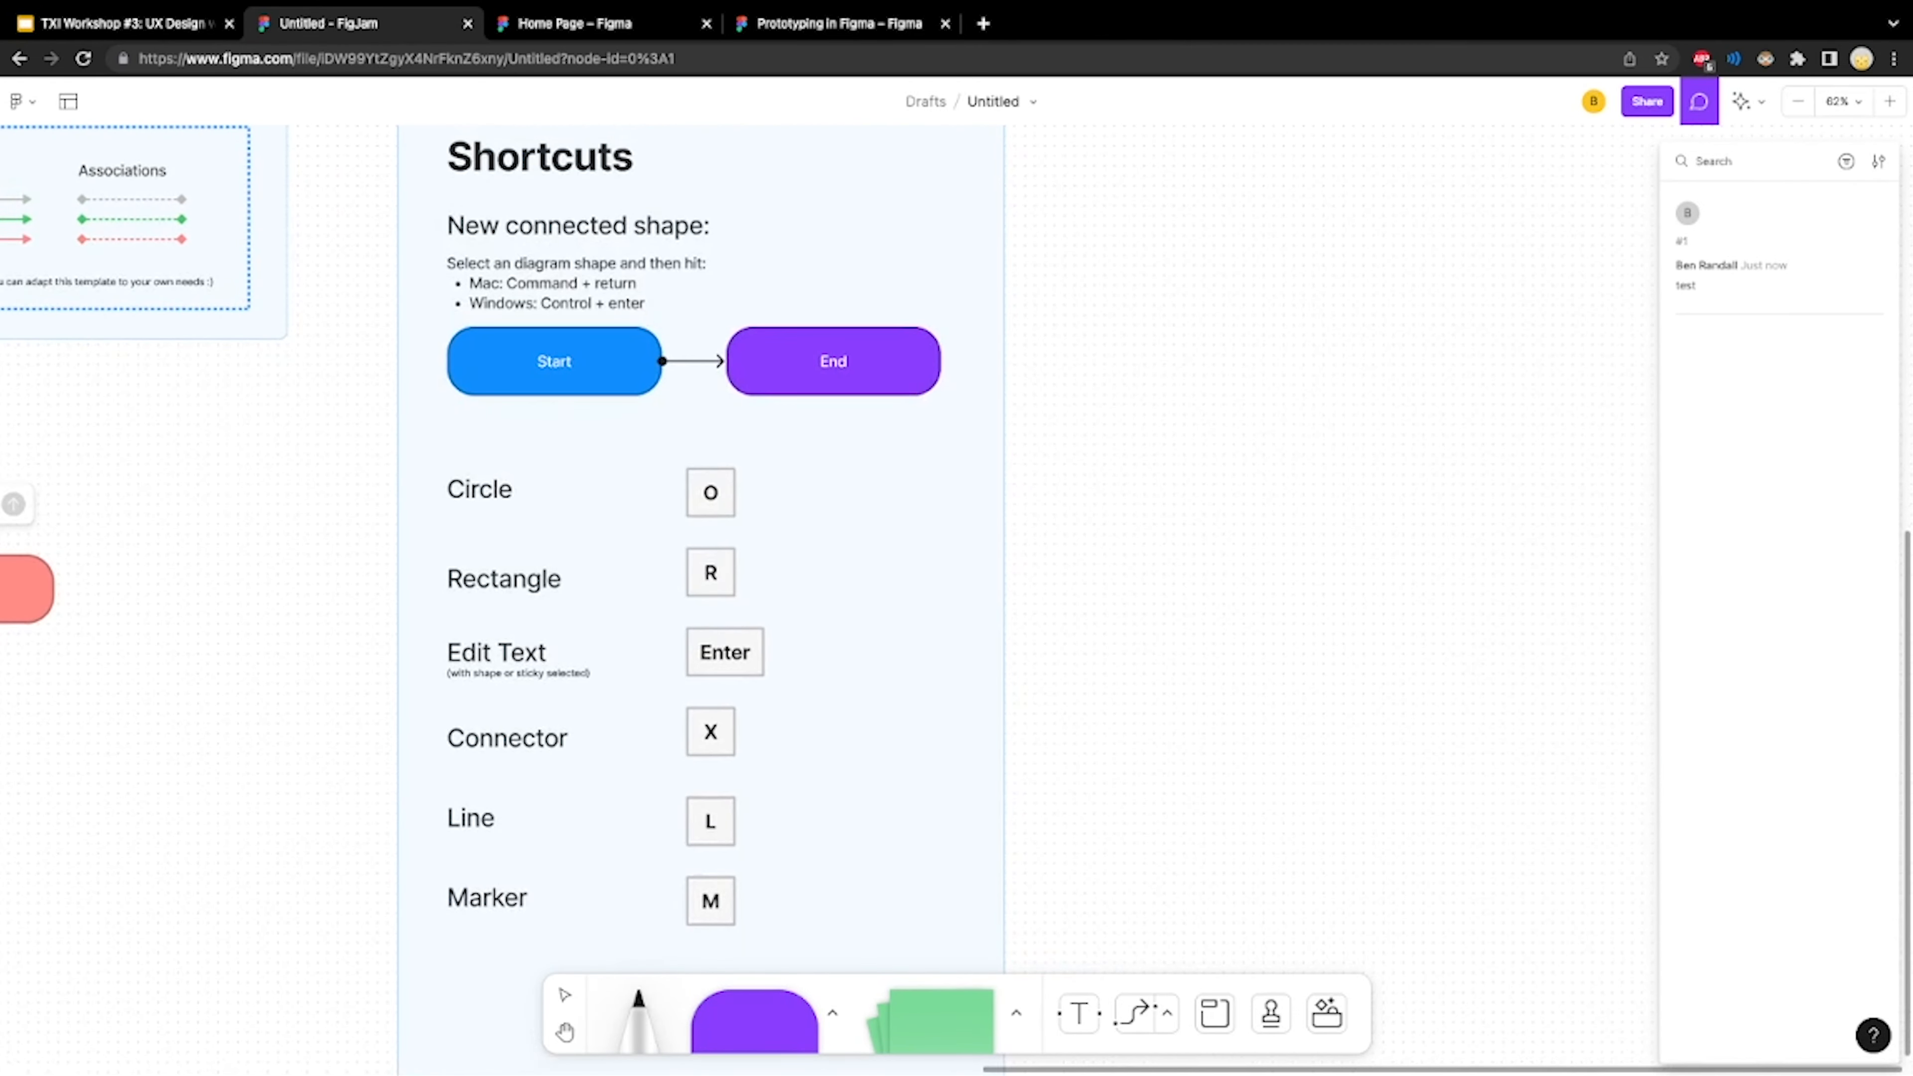
scroll(828, 528, "left", 1)
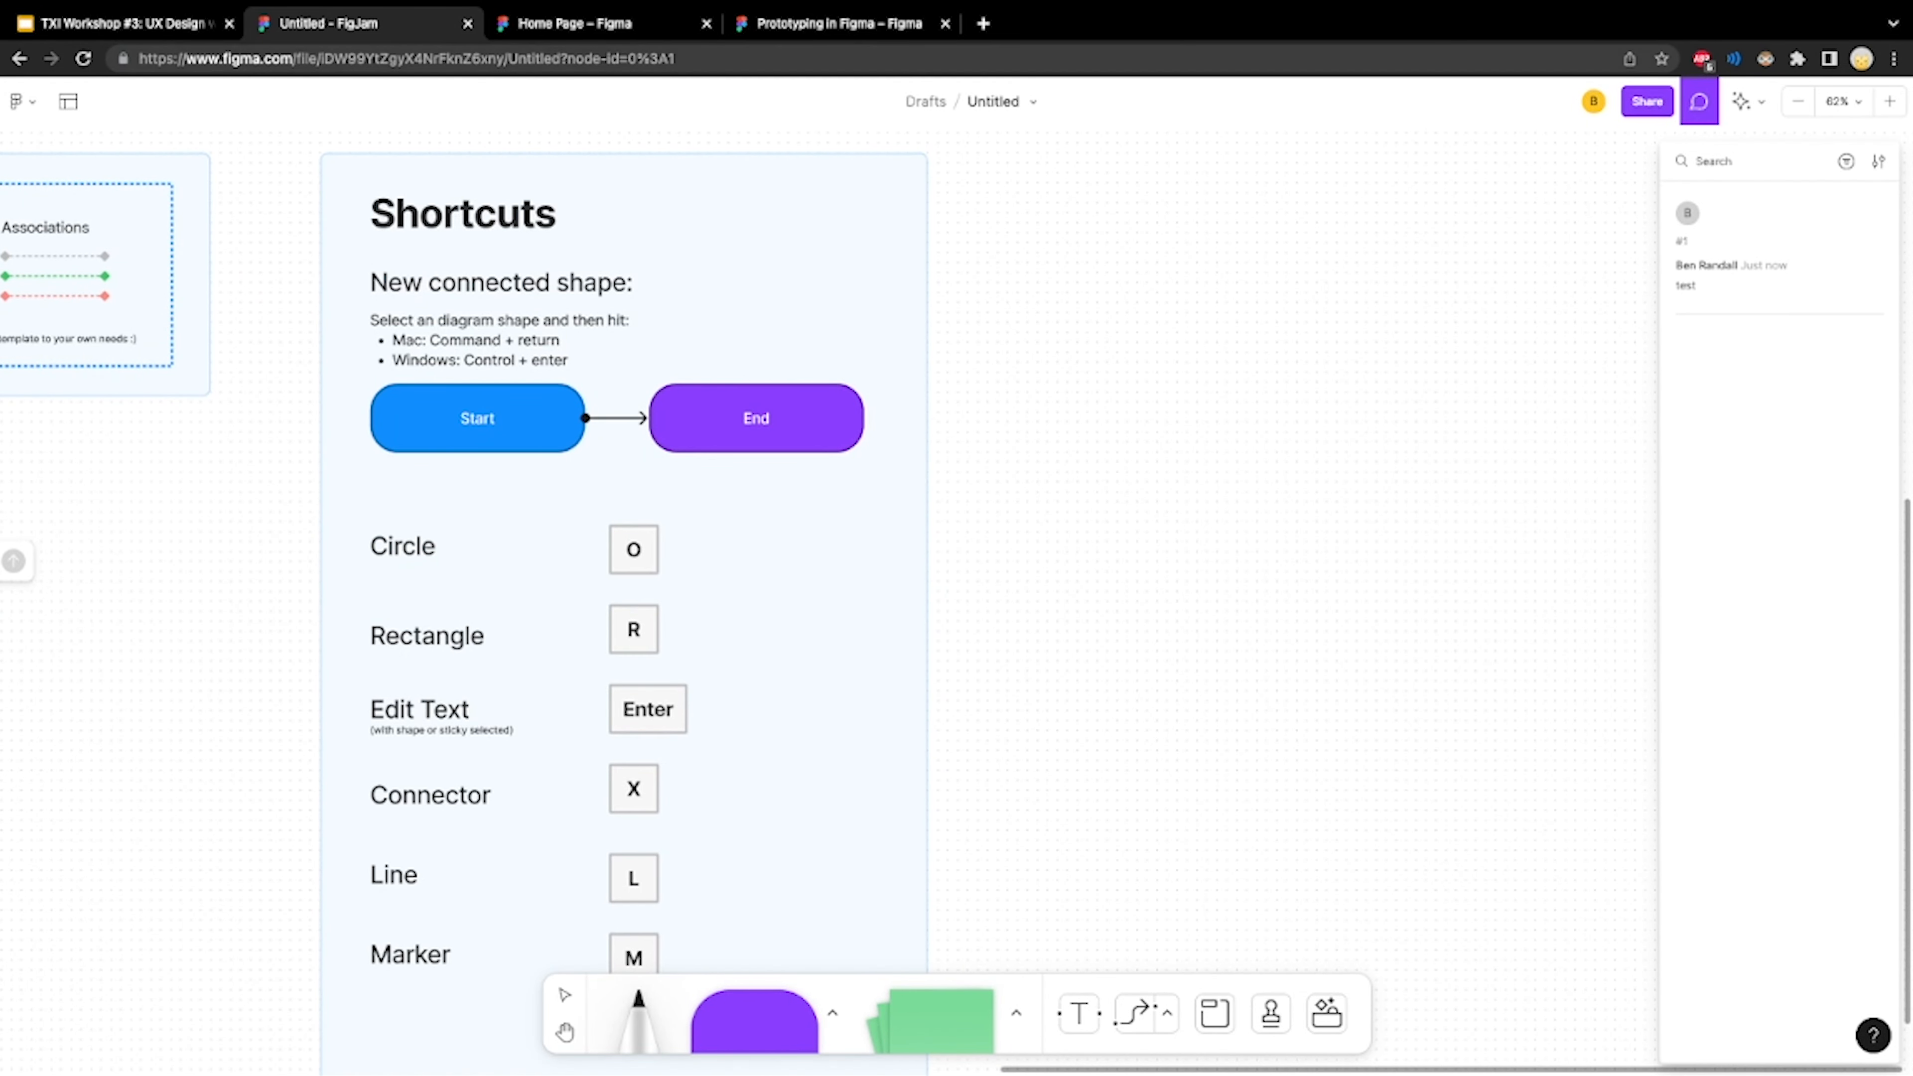
Switch to the Home Page design file in Figma and examine the Base frame's layout and its neighbouring frames
left_click(602, 24)
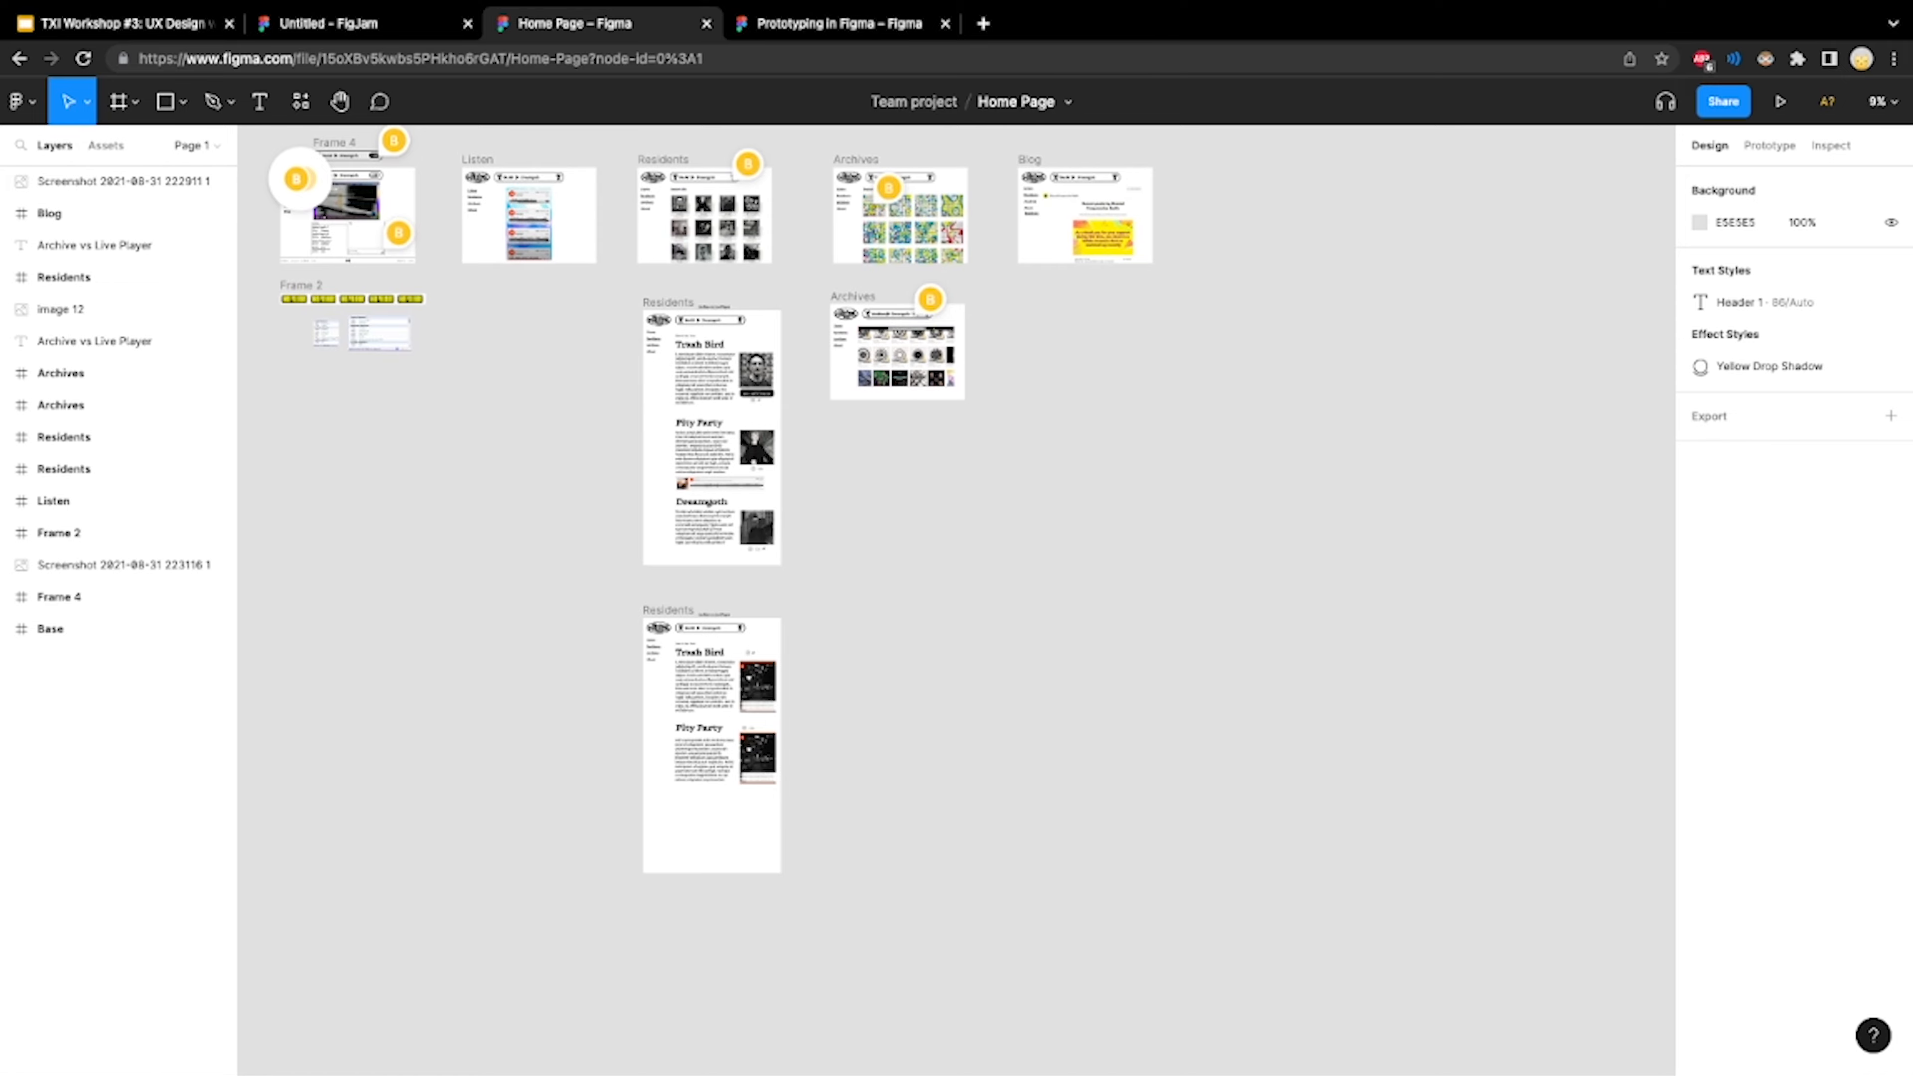
scroll(580, 260, "up", 5)
scroll(580, 260, "up", 3)
scroll(580, 260, "left", 4)
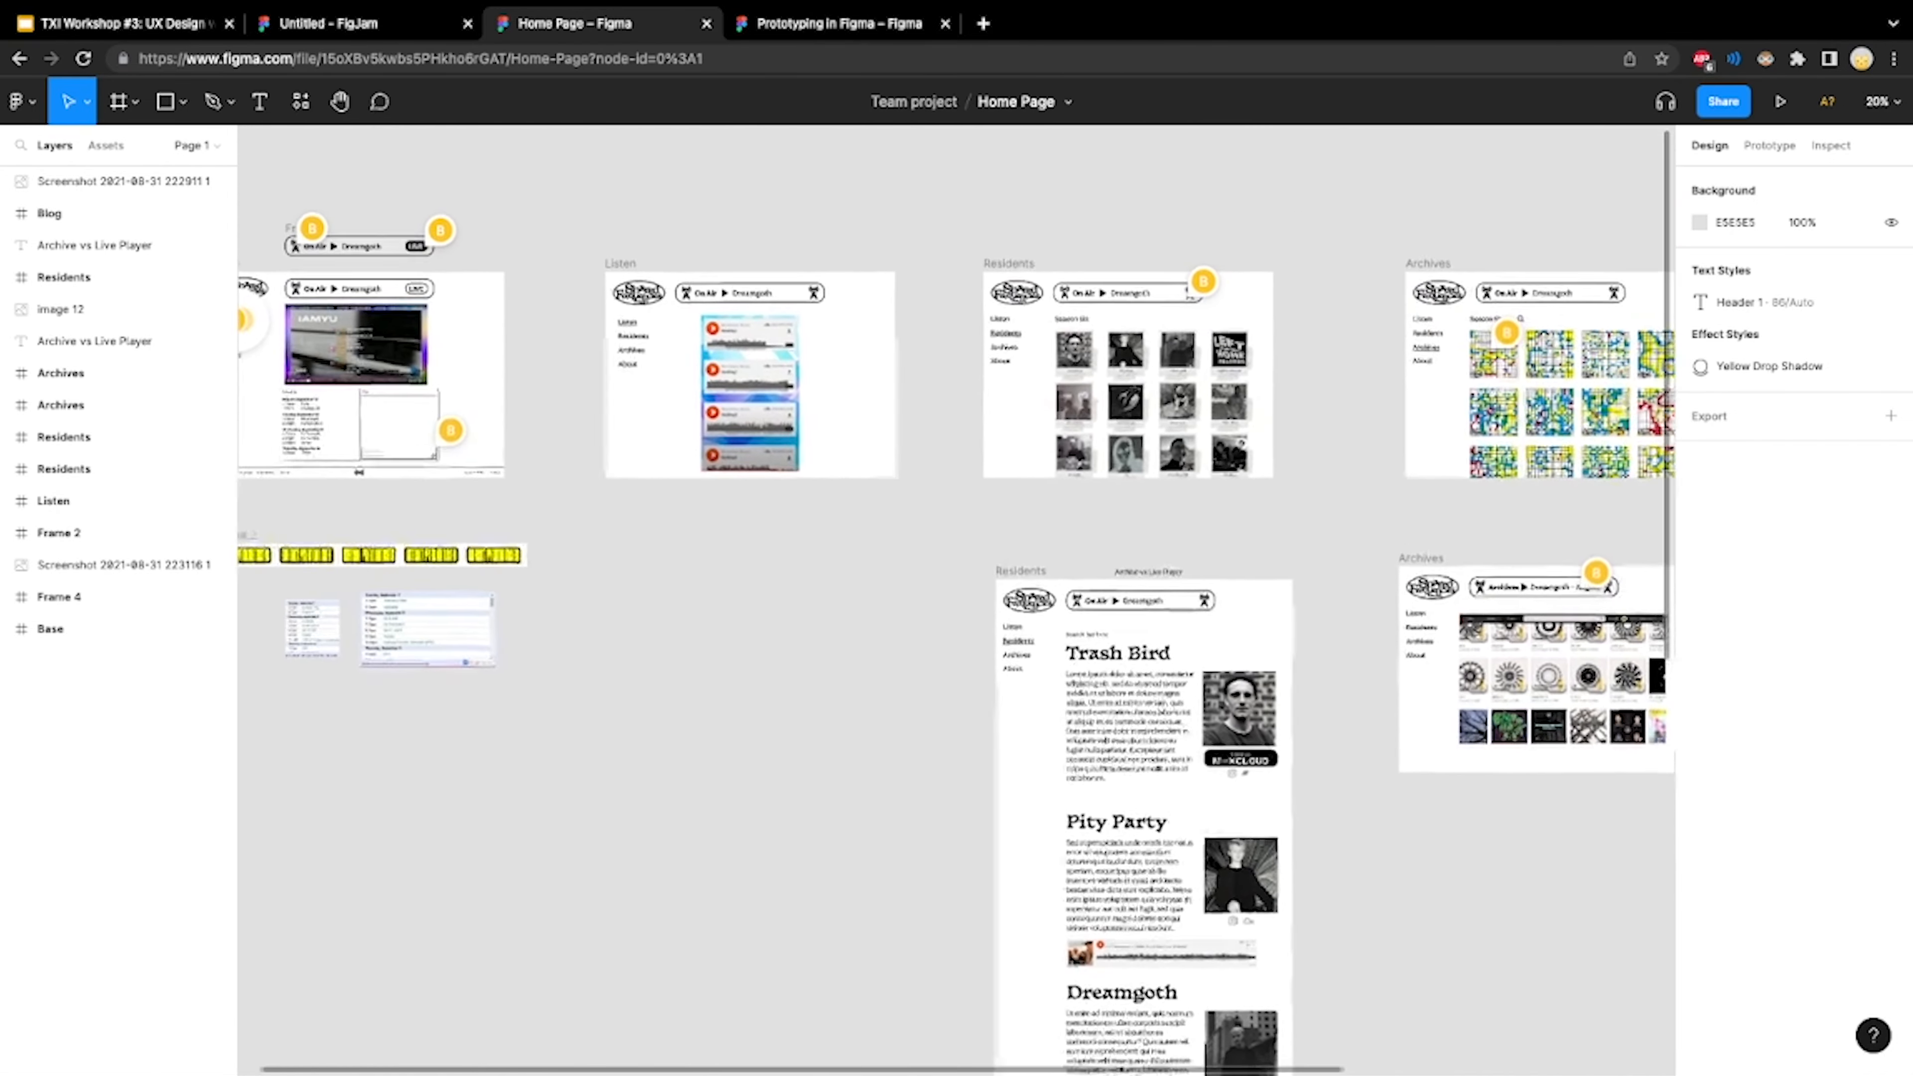
scroll(565, 264, "left", 3)
scroll(565, 263, "right", 1)
scroll(564, 264, "up", 2)
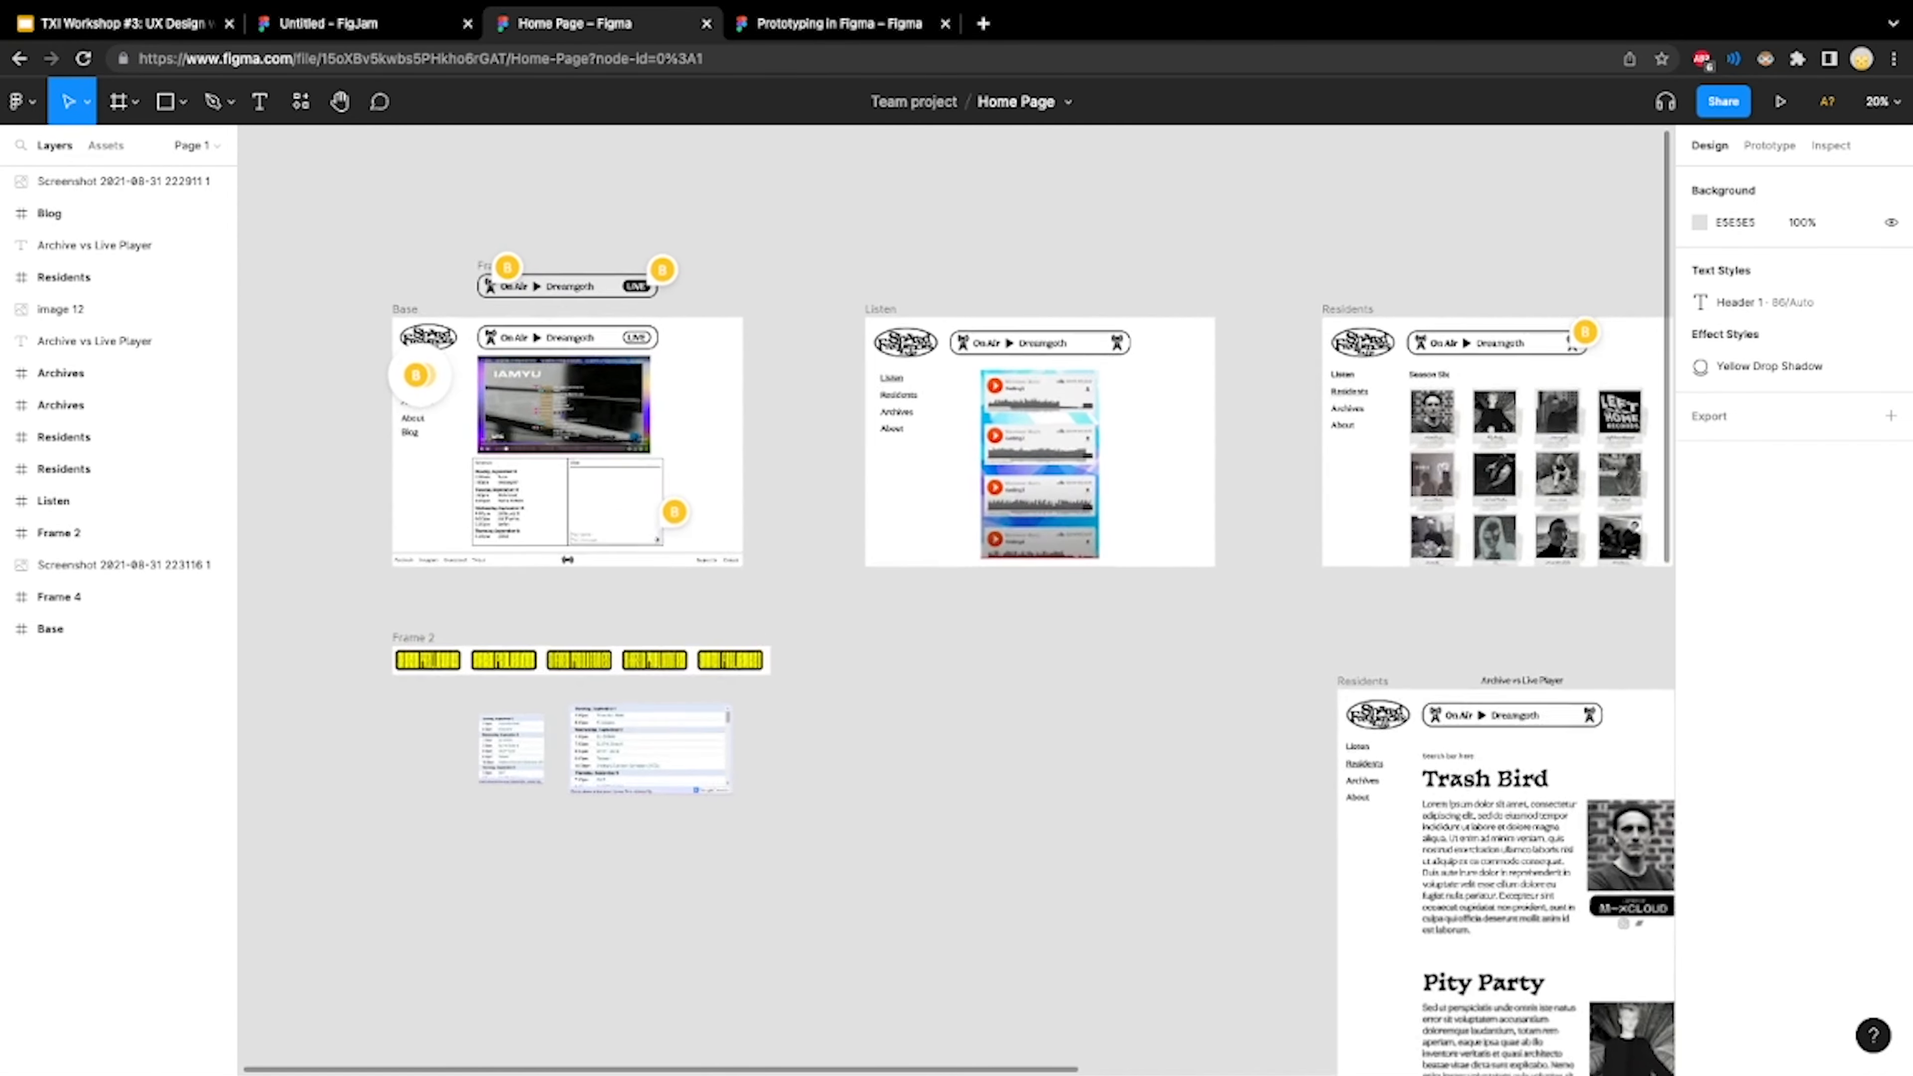
scroll(565, 263, "up", 3)
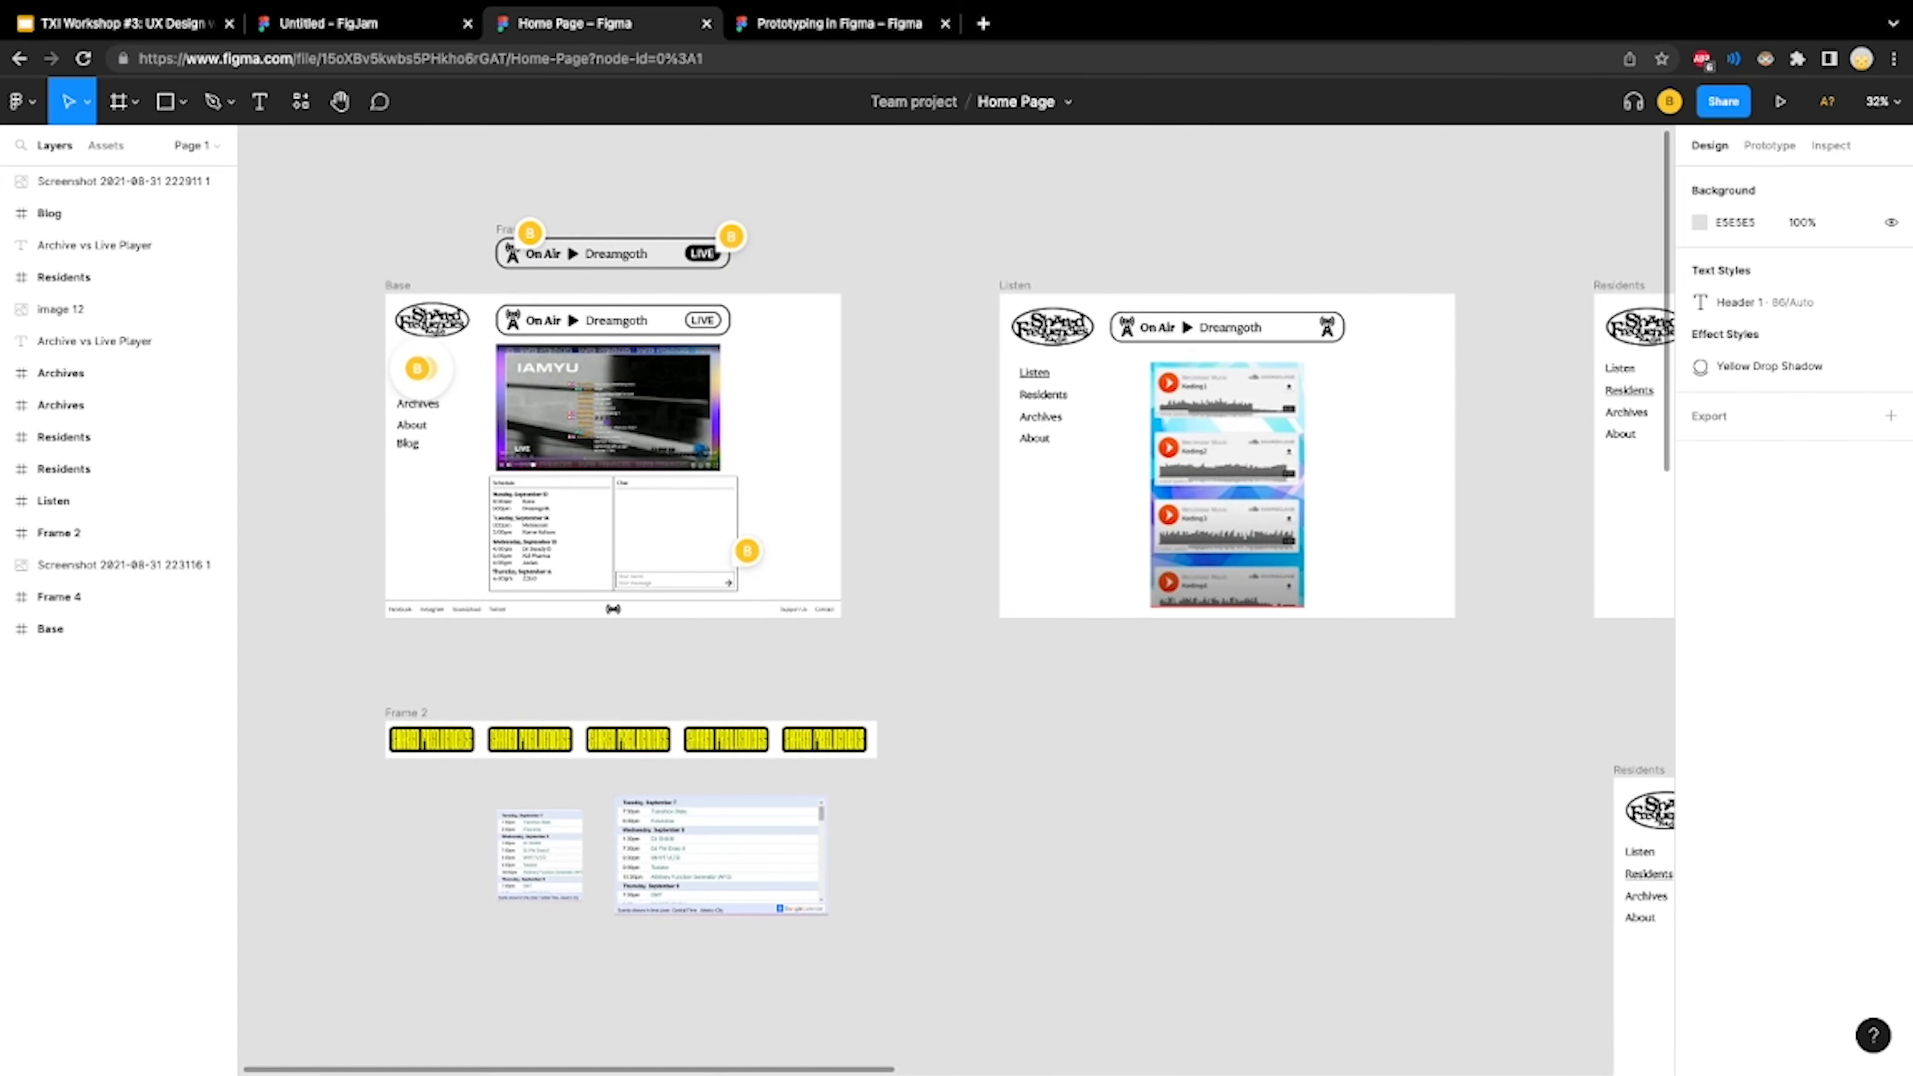
scroll(565, 263, "up", 3)
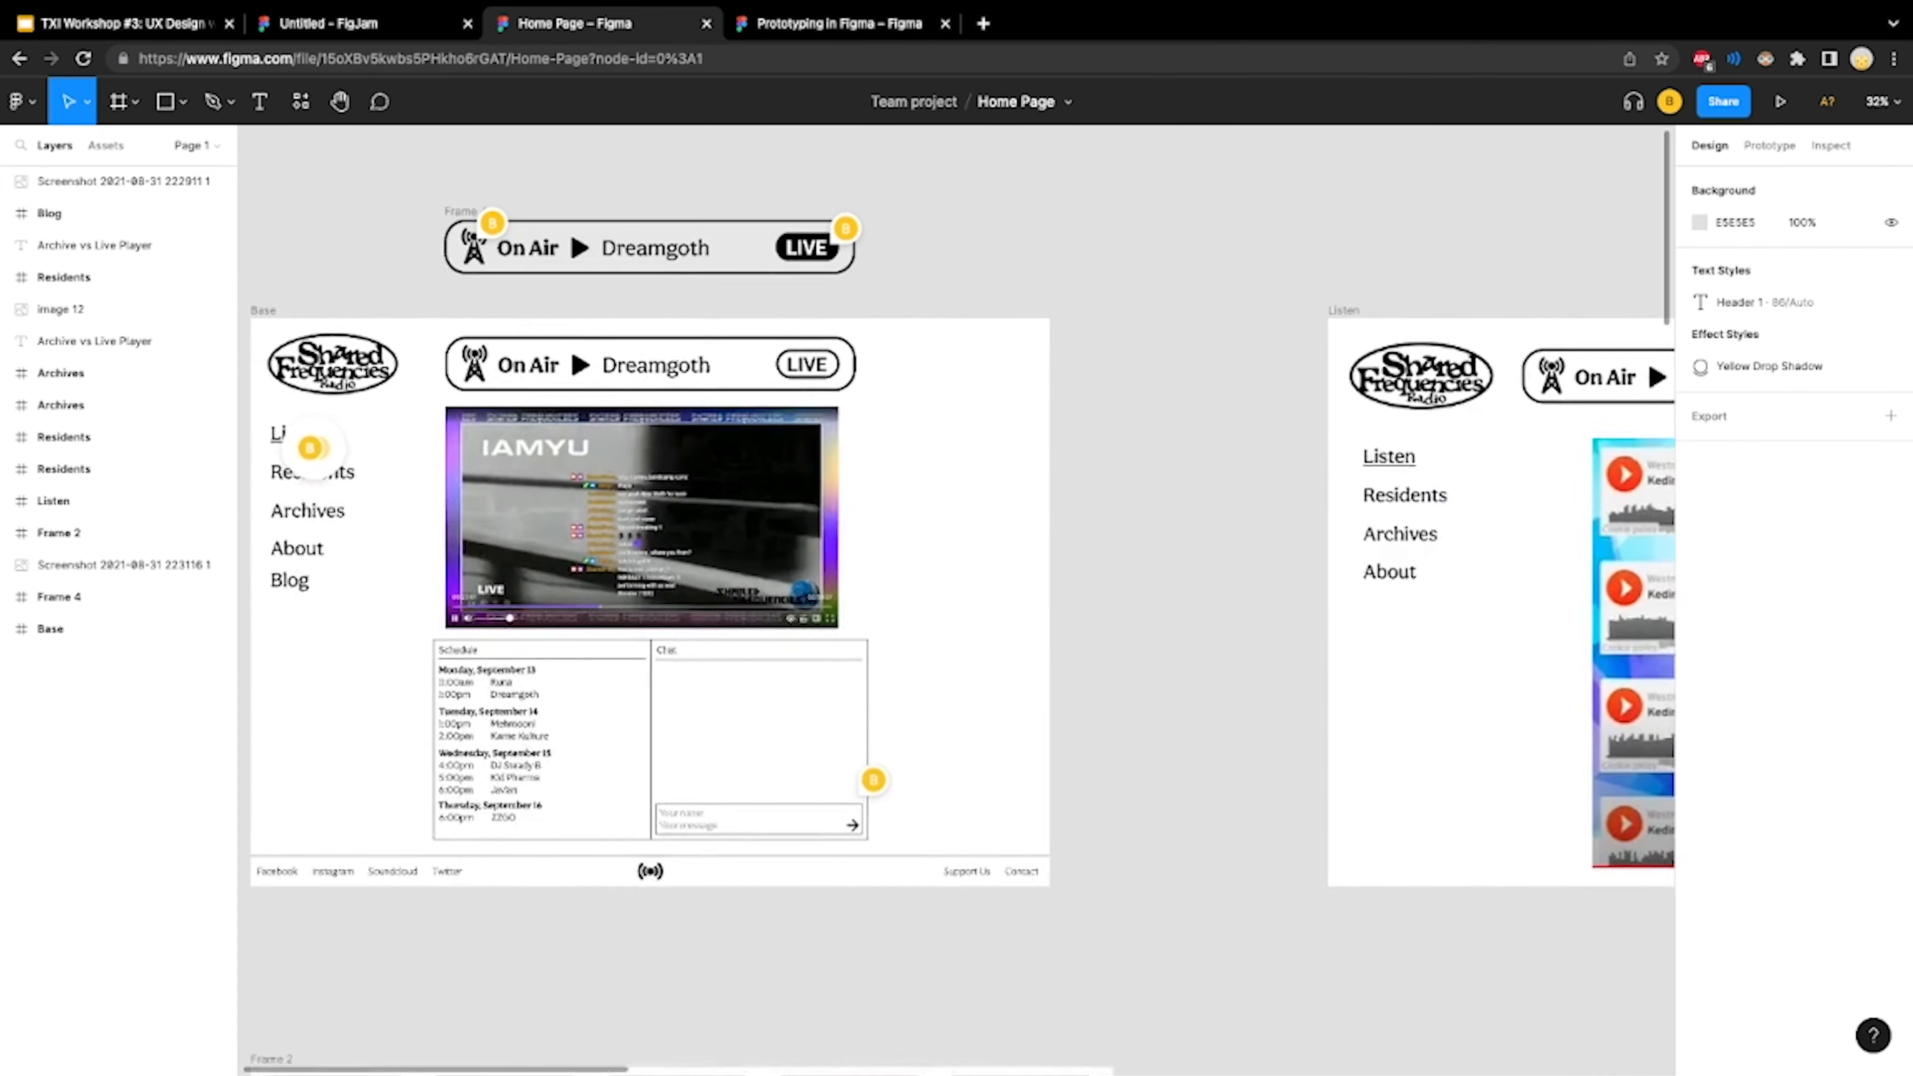
scroll(565, 263, "down", 1)
scroll(956, 599, "left", 1)
scroll(956, 600, "down", 1)
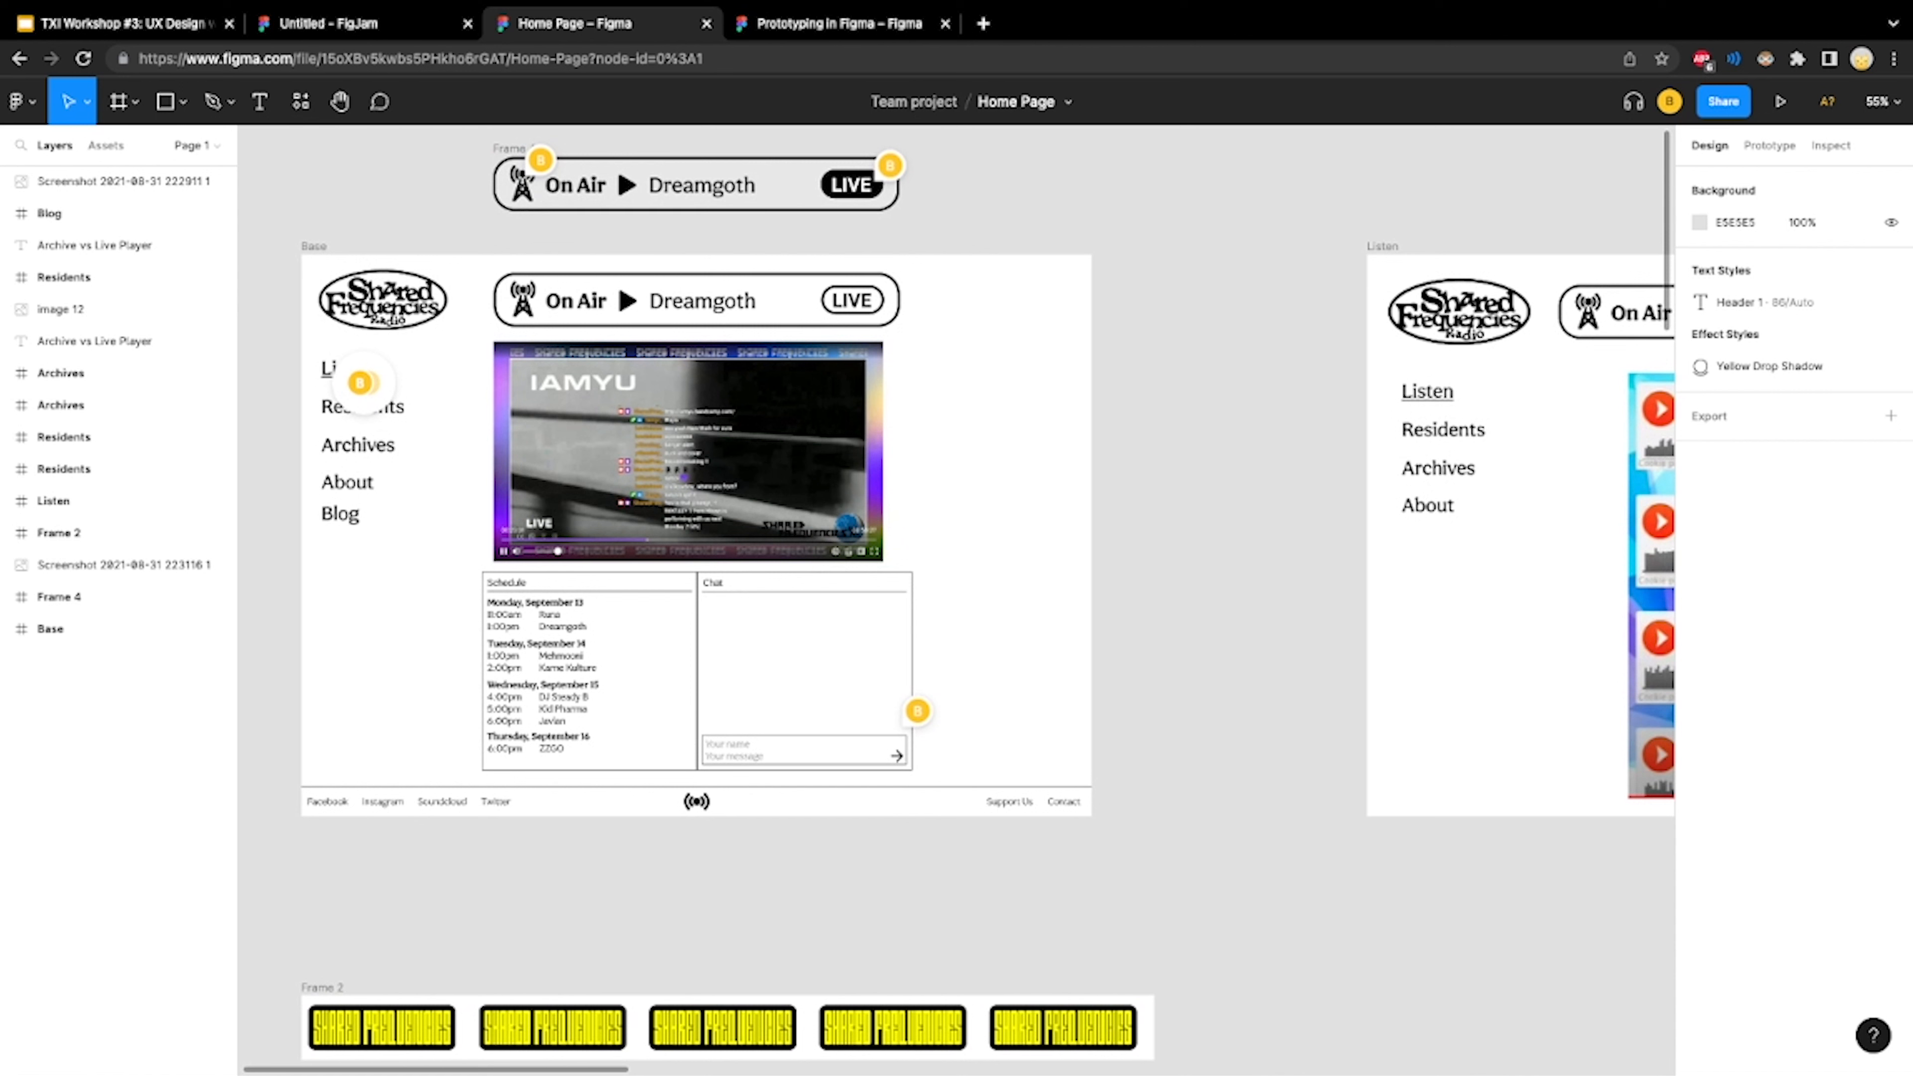
Compare the navigation and content layout of the Base, Listen and Residents page frames
scroll(677, 528, "right", 5)
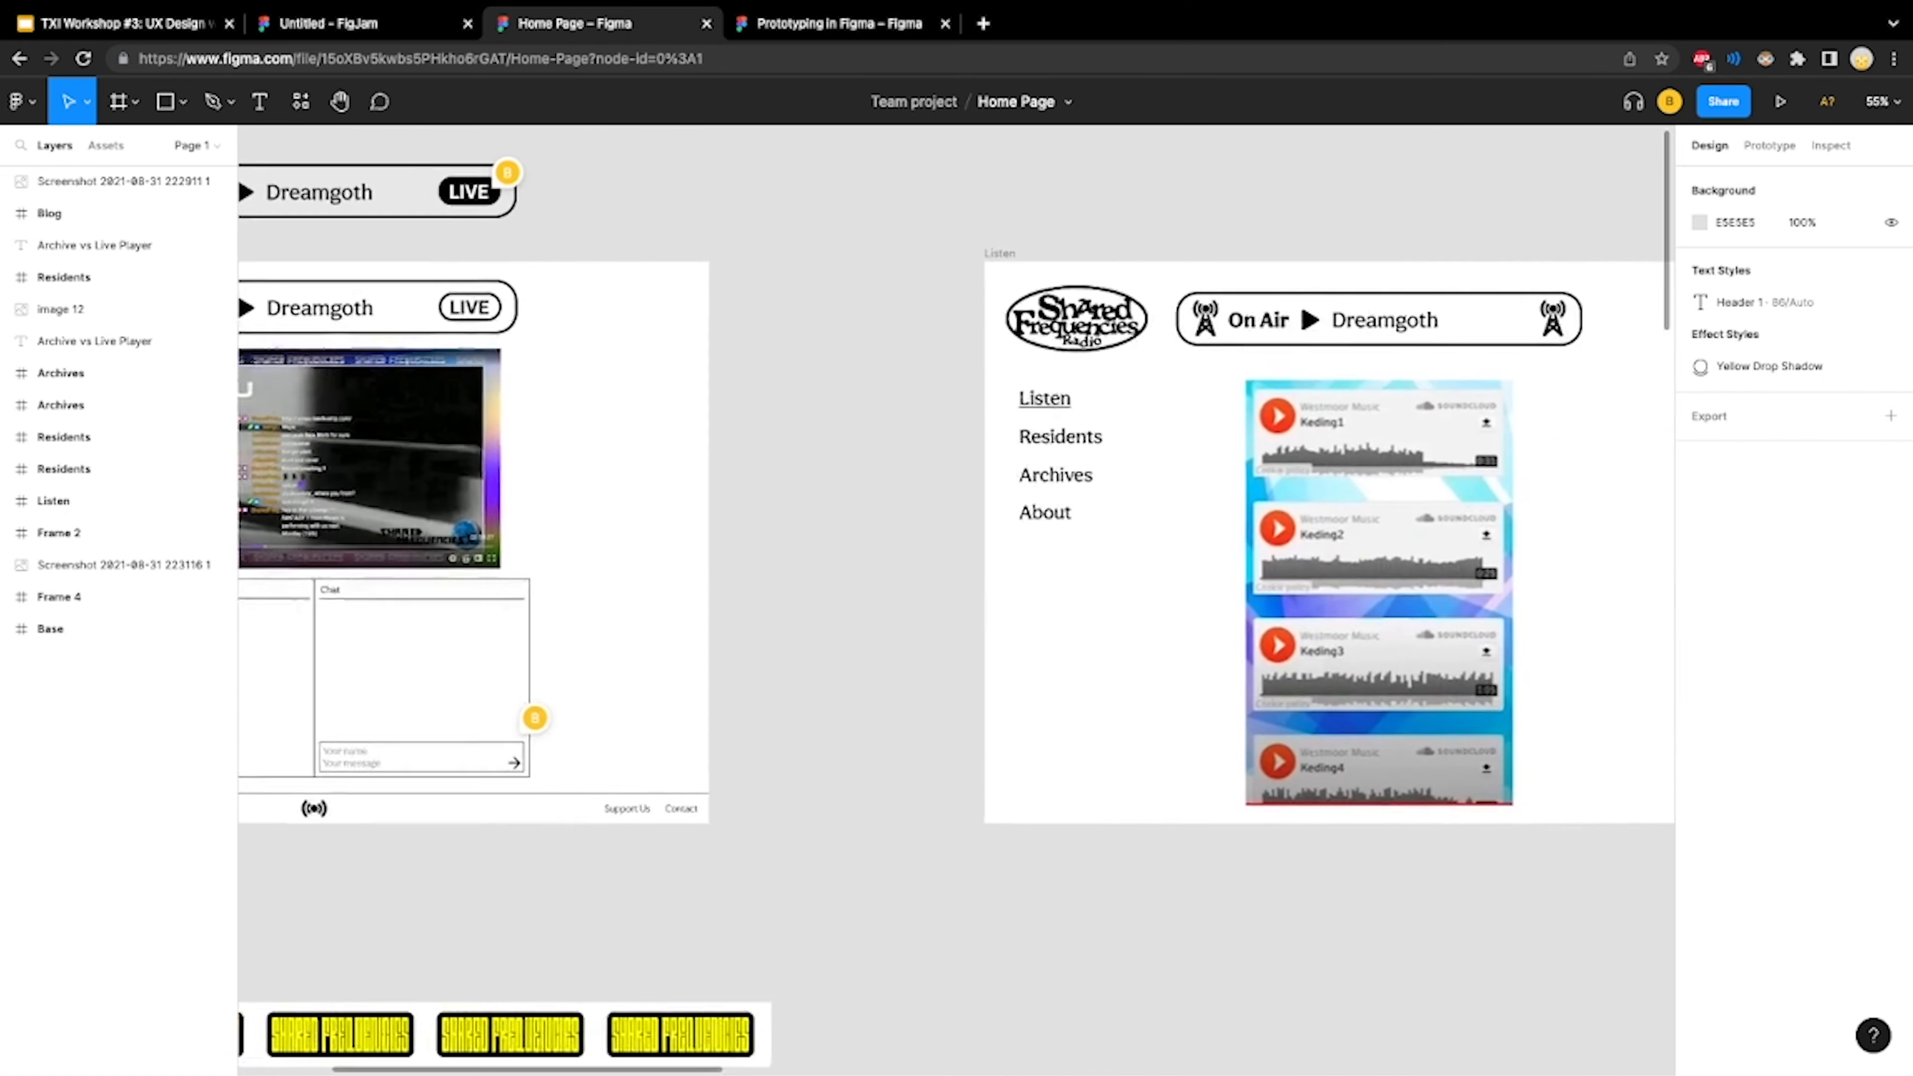
scroll(956, 599, "right", 5)
scroll(956, 600, "down", 1)
scroll(957, 600, "right", 2)
scroll(957, 599, "left", 4)
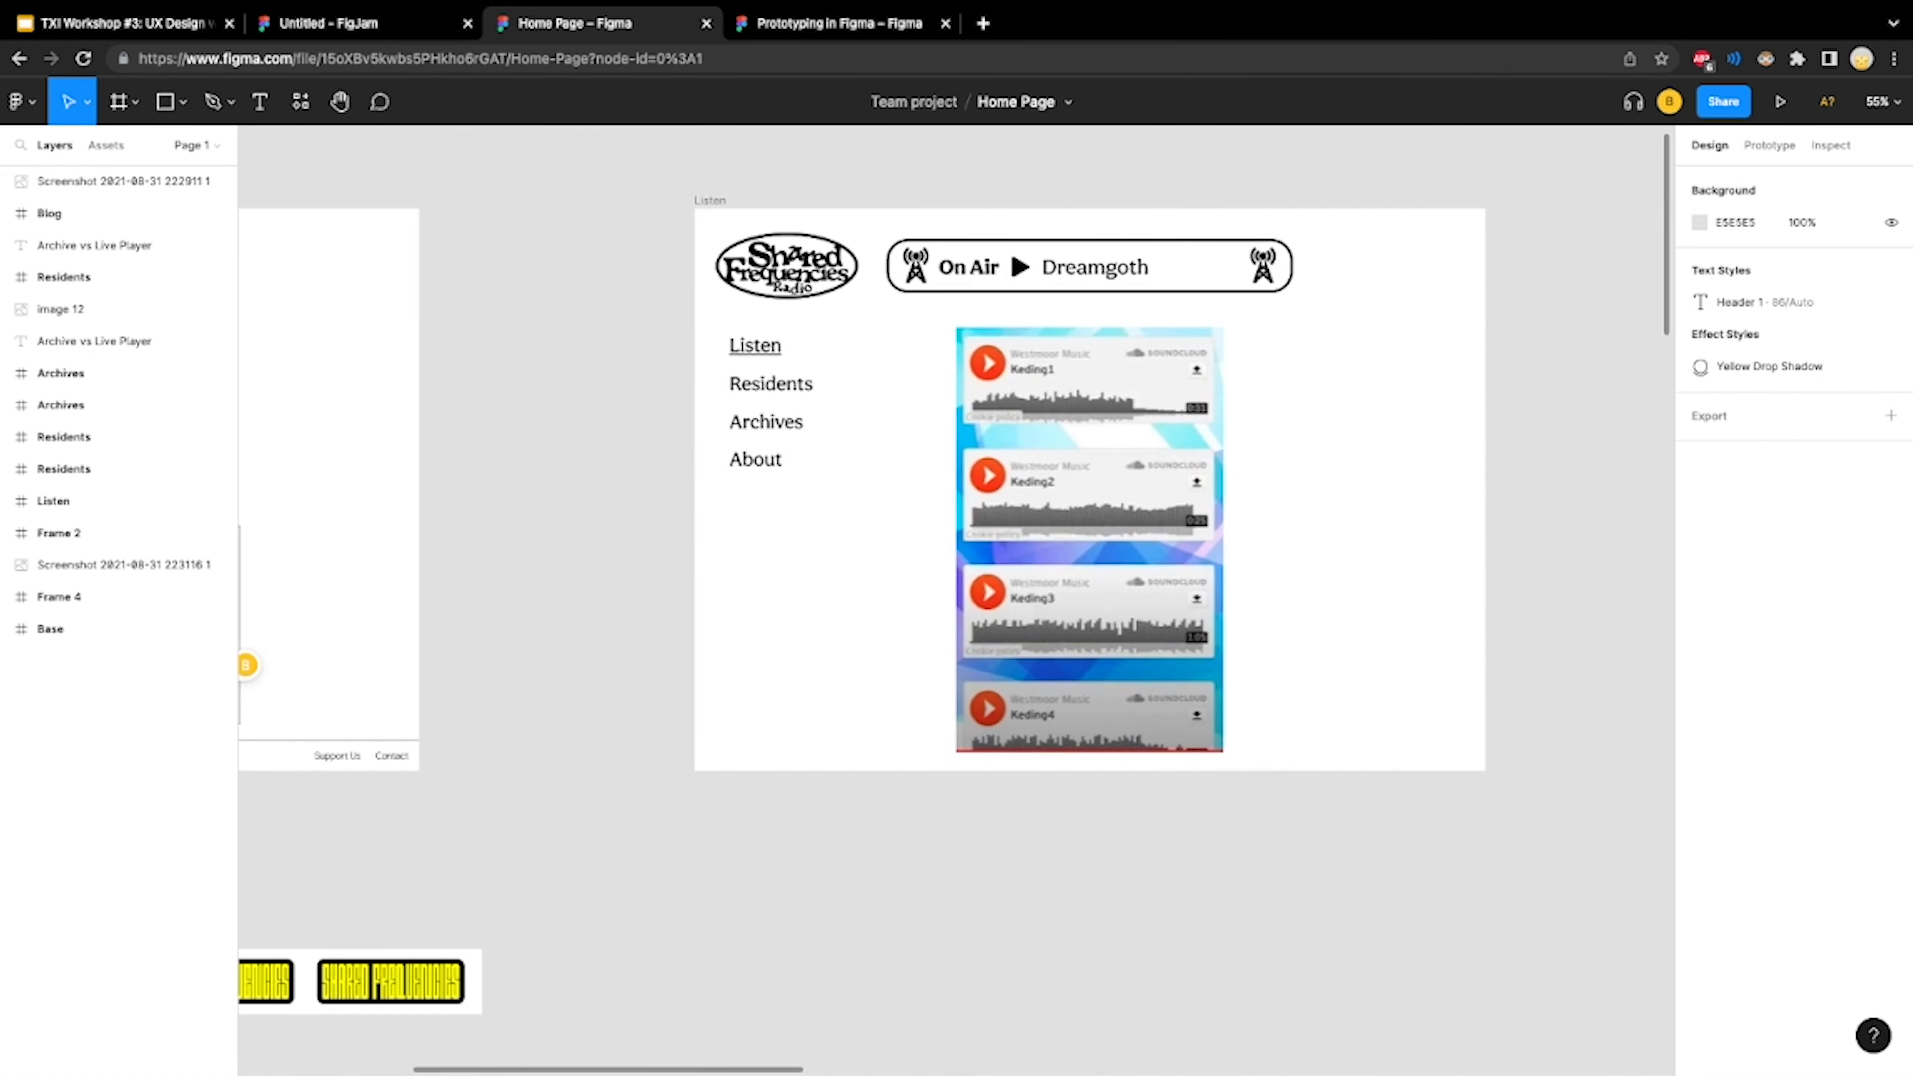
scroll(956, 599, "left", 8)
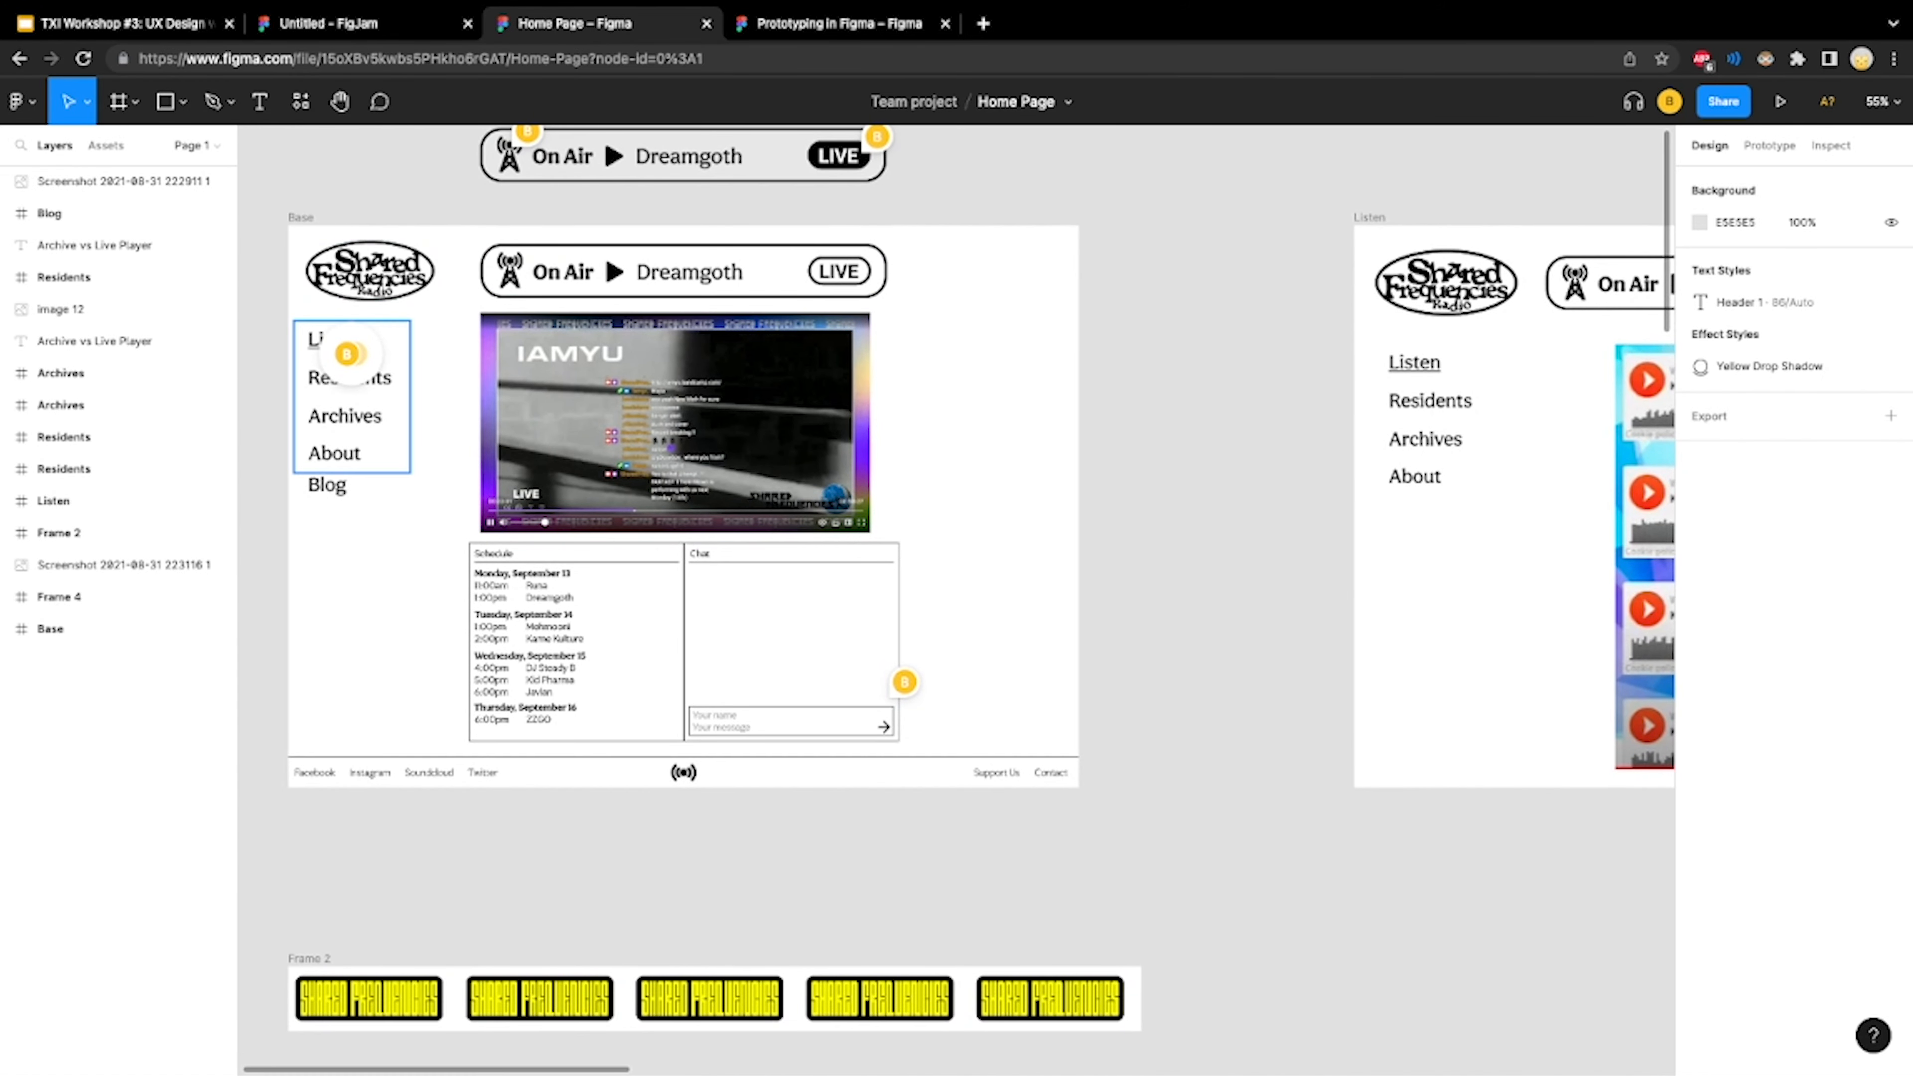
scroll(956, 599, "right", 8)
scroll(956, 599, "right", 11)
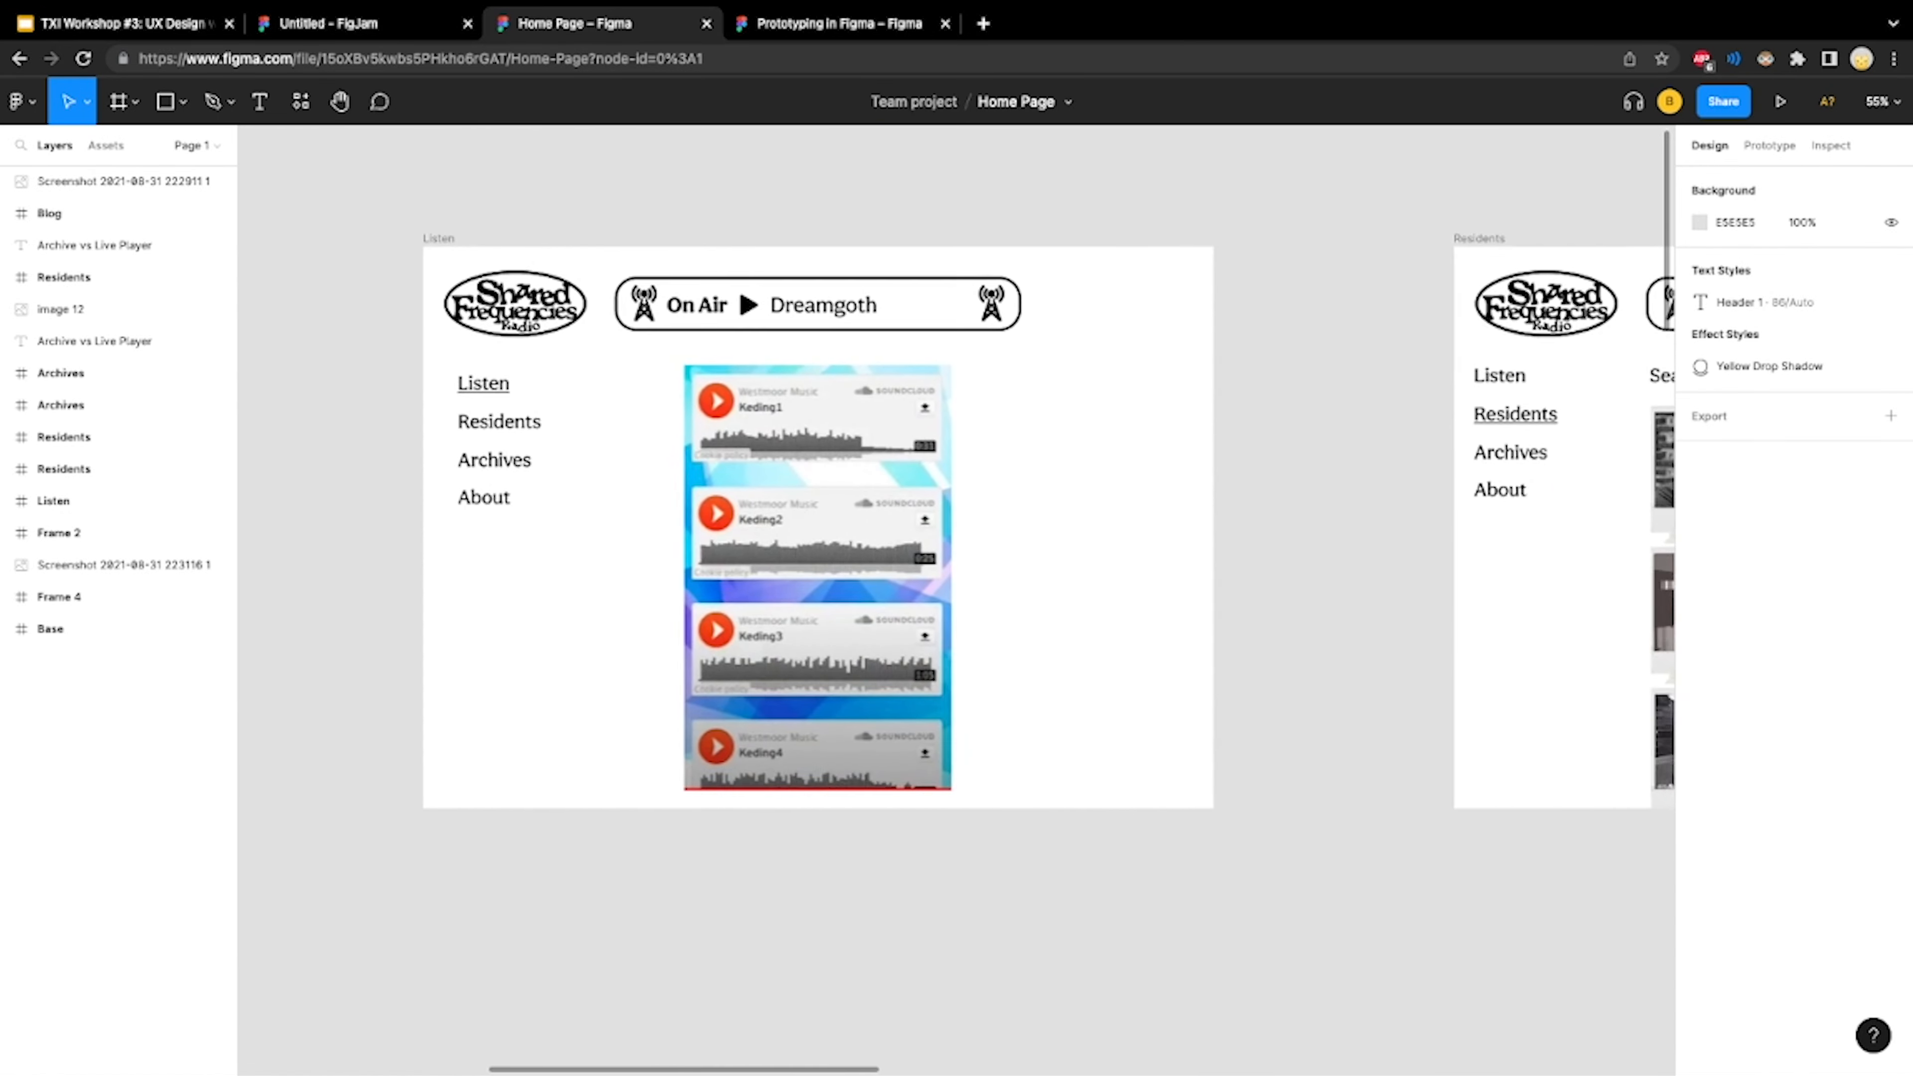
scroll(956, 599, "right", 4)
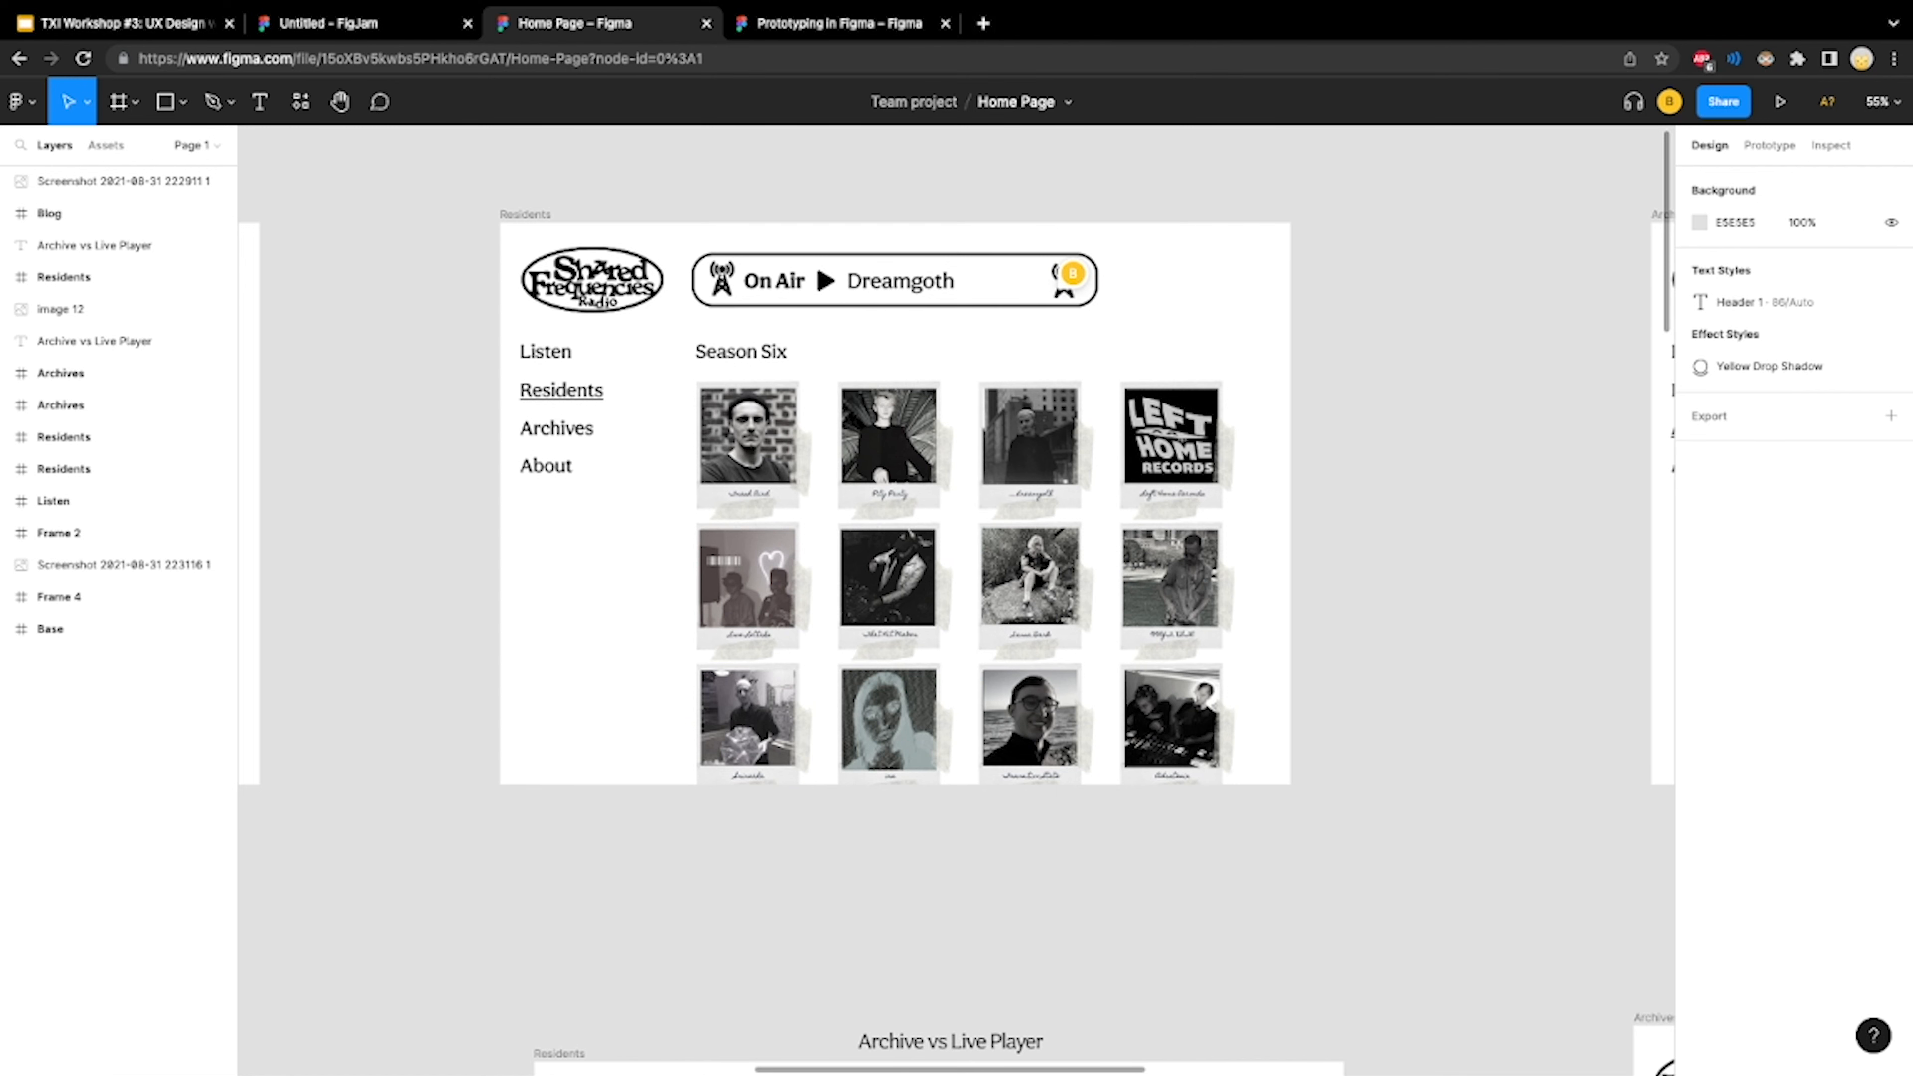
Open the live site sharedfrequencies.live in a new browser tab and compare it with the Residents frame in the Home Page file
left_click(983, 23)
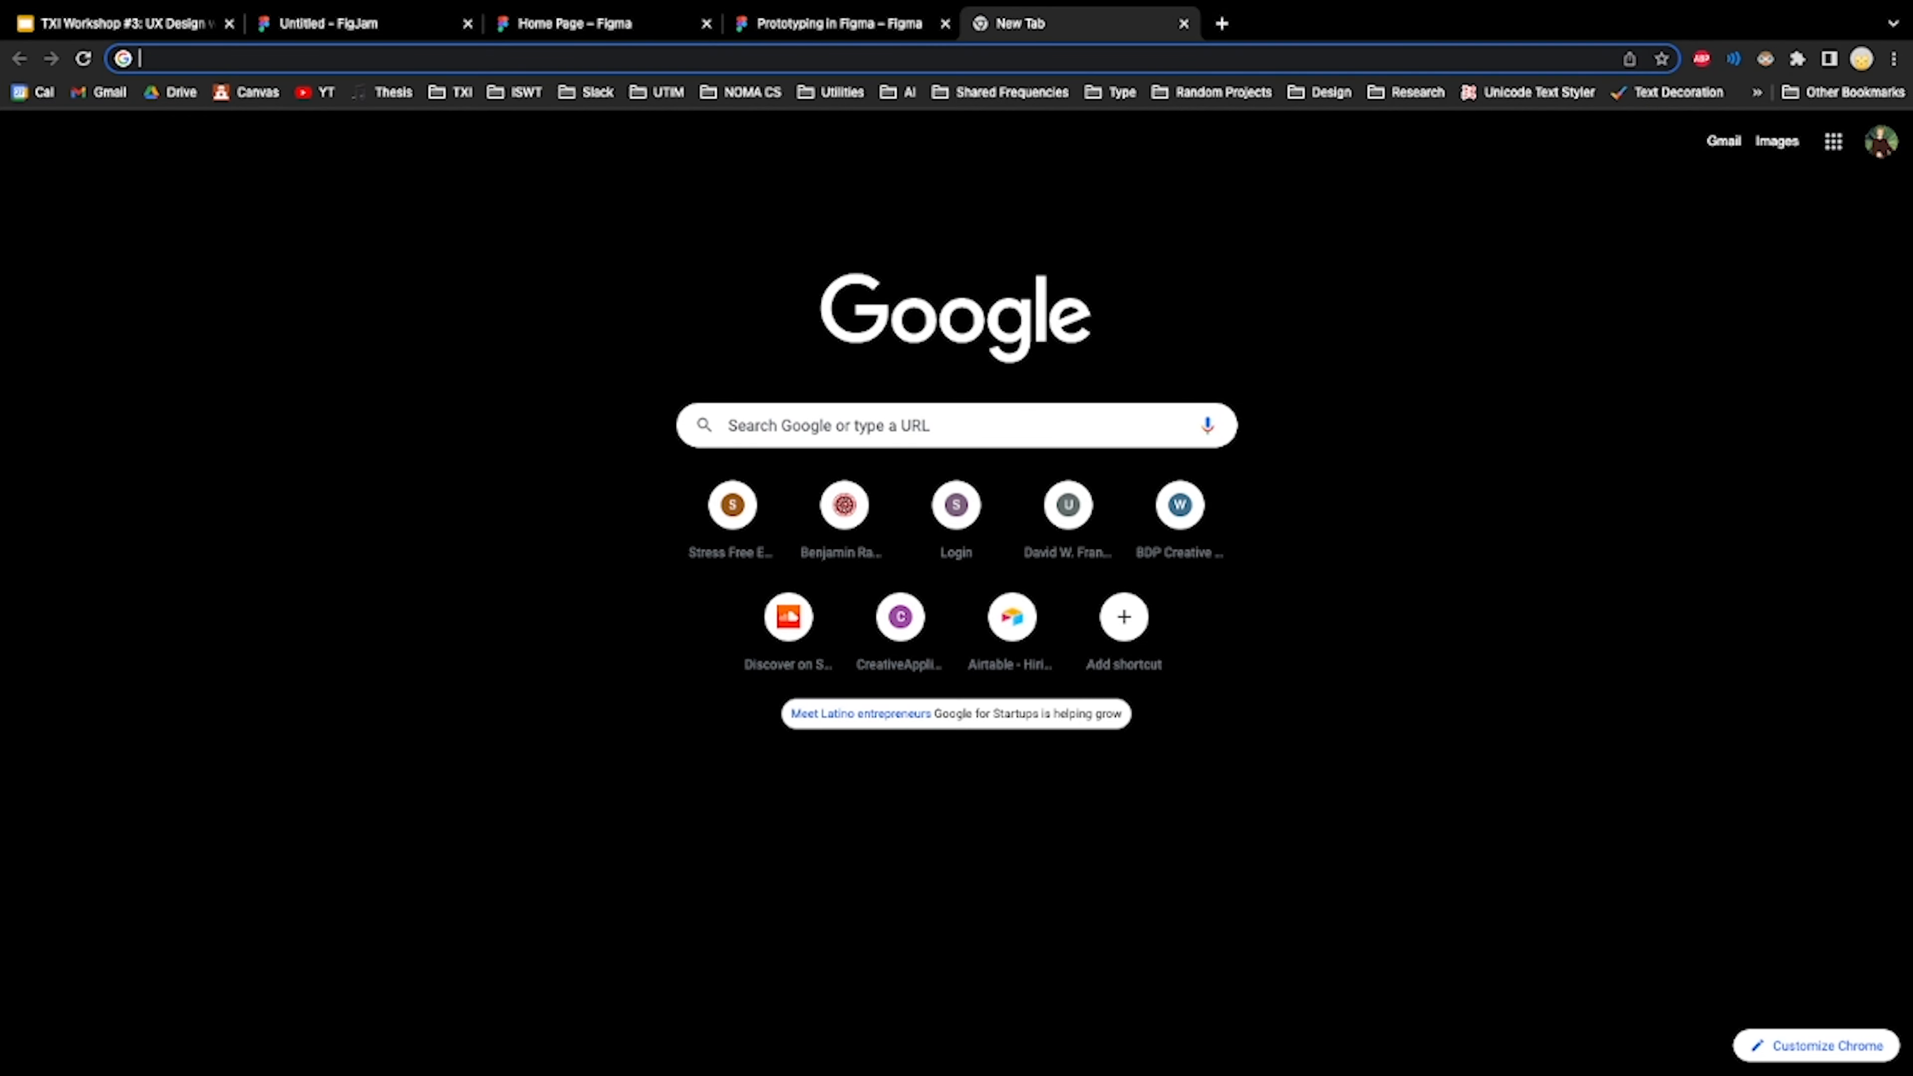
type("shared")
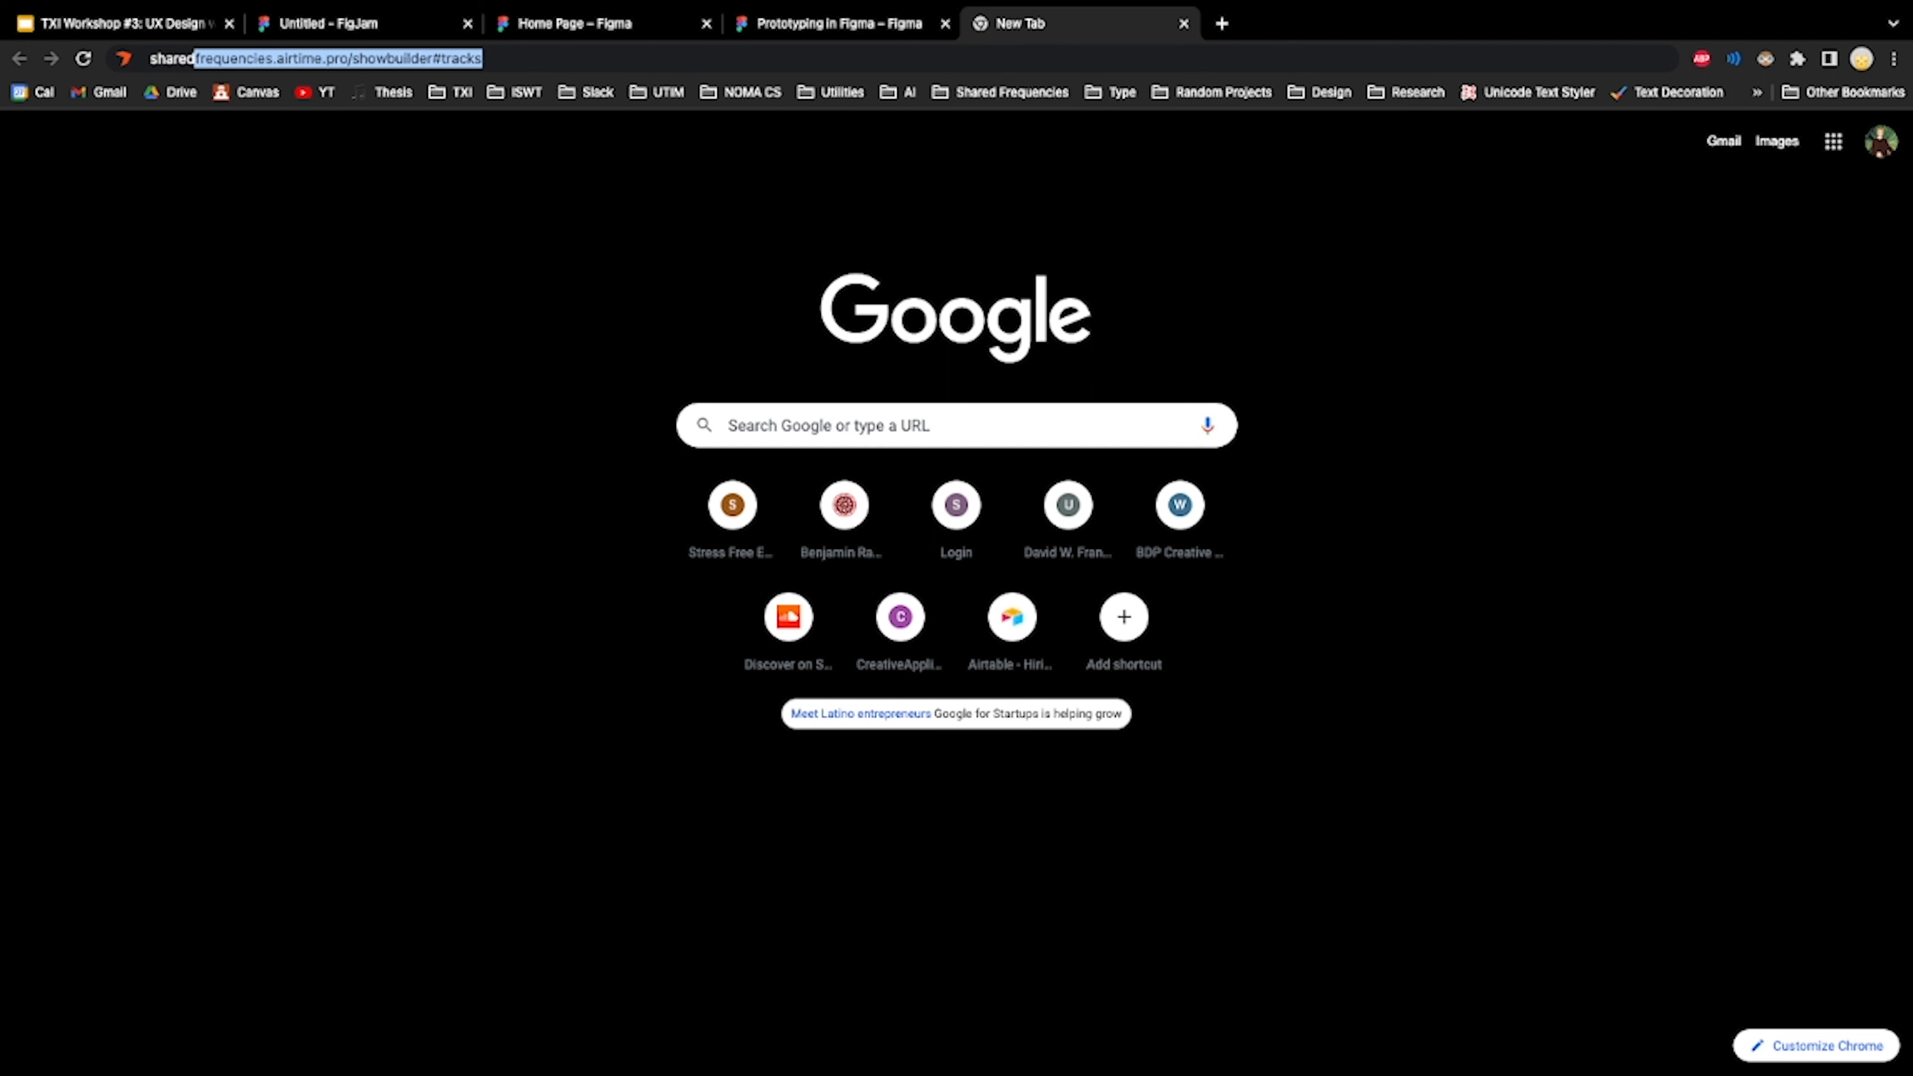
type("frequencies")
key("Delete")
type(".live")
key("Return")
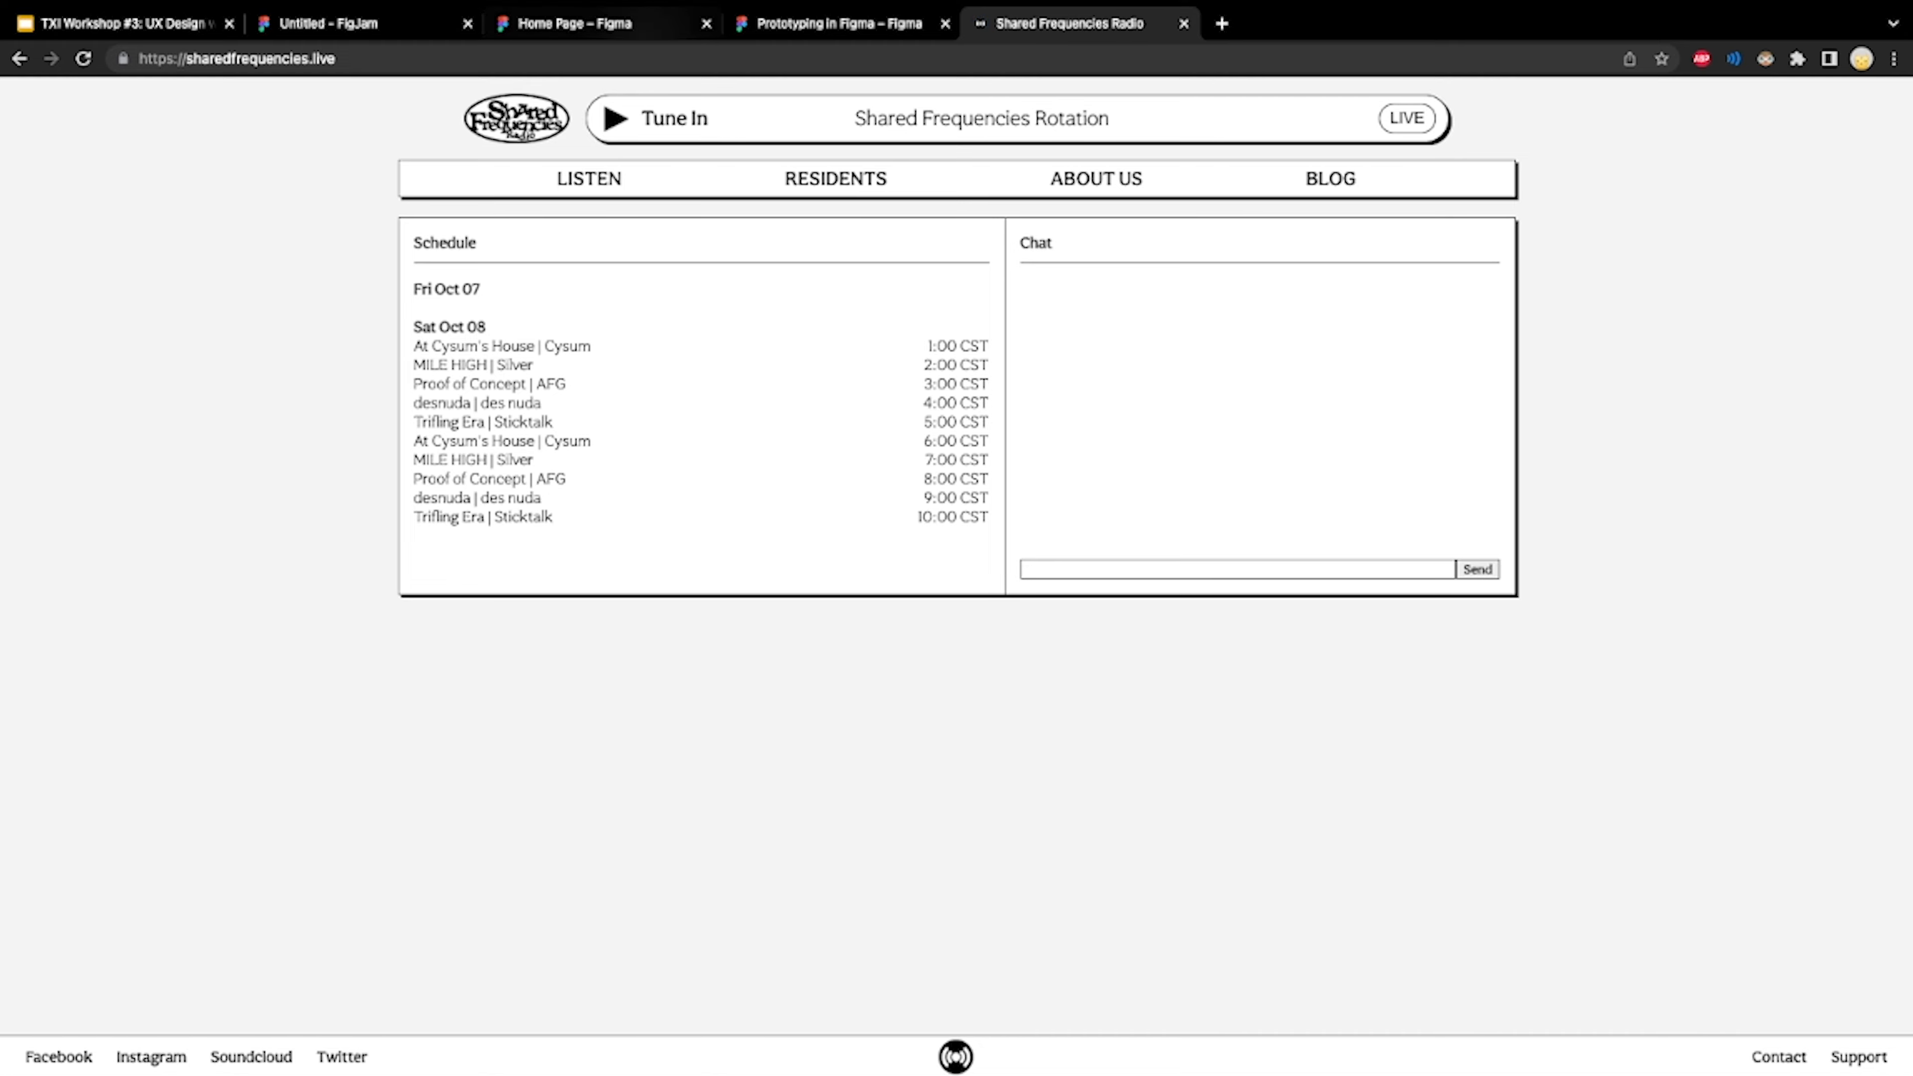
left_click(640, 23)
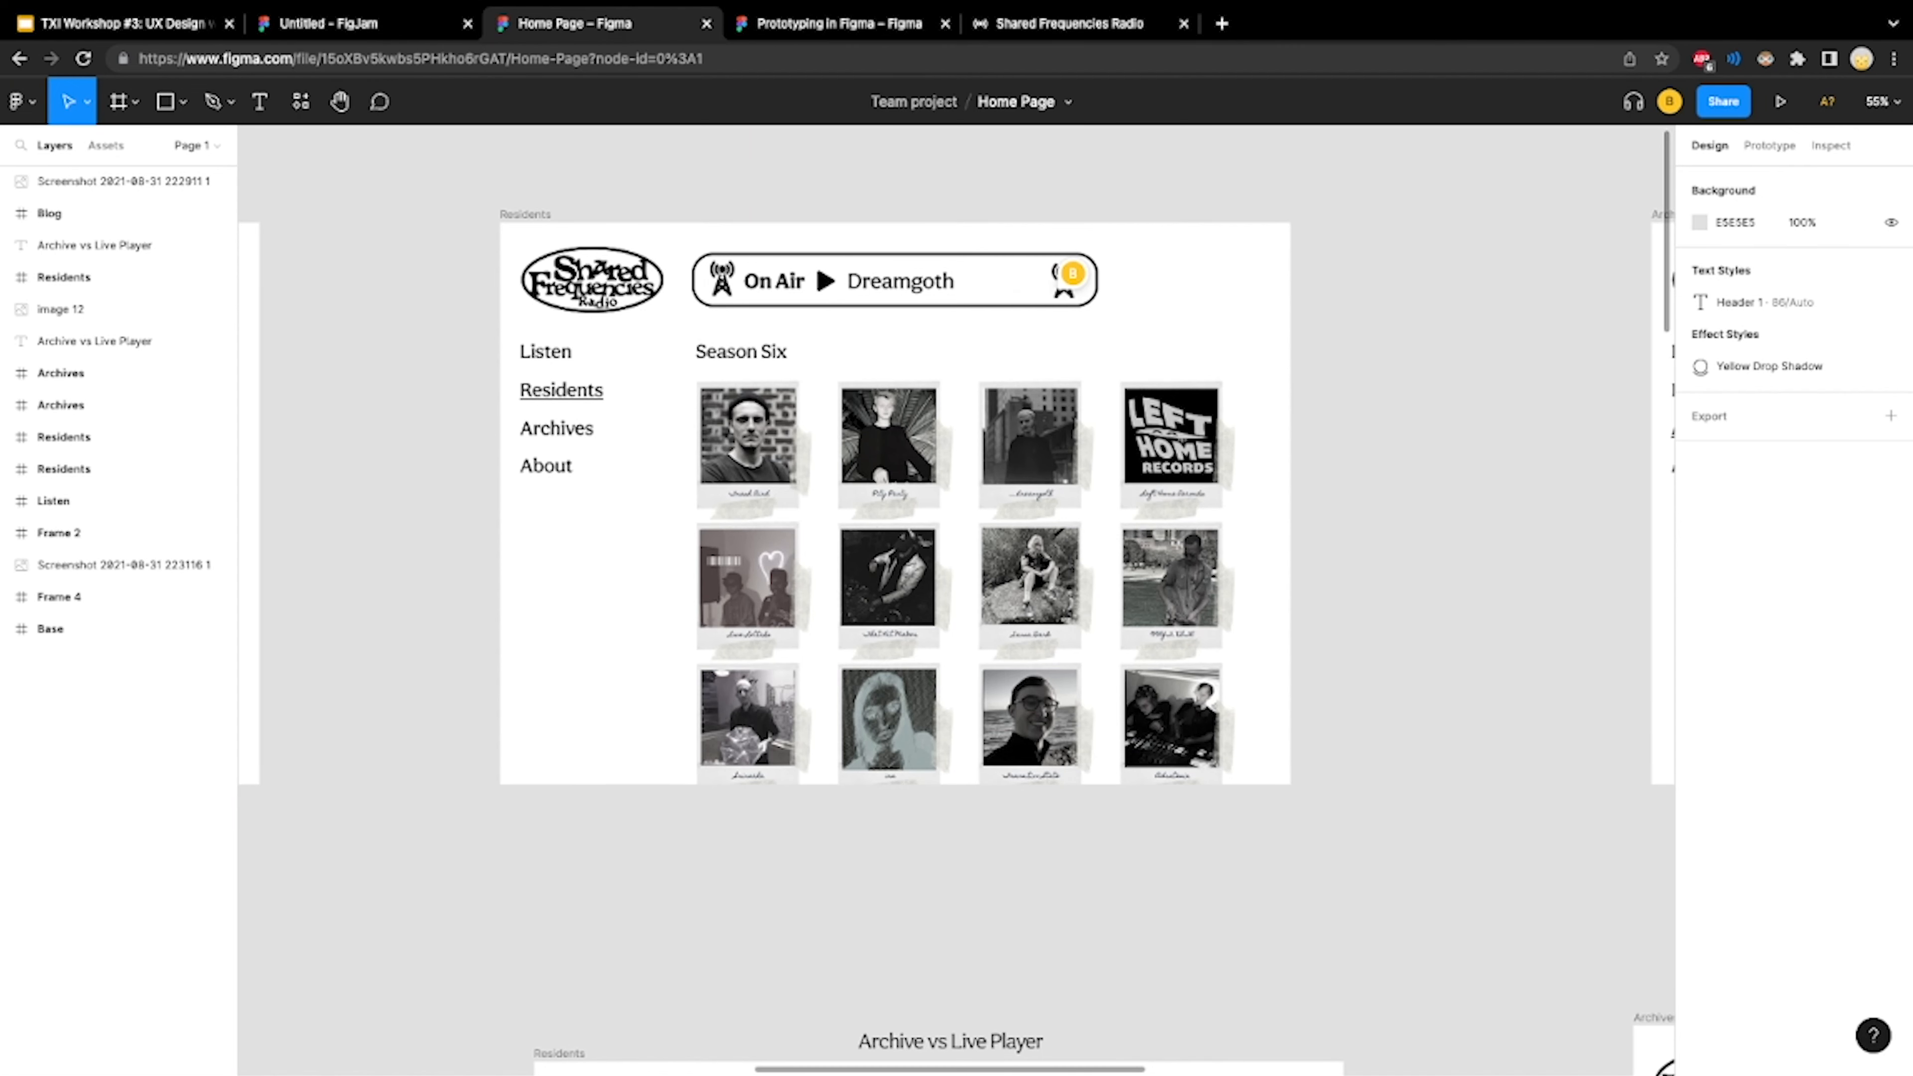
left_click(1069, 24)
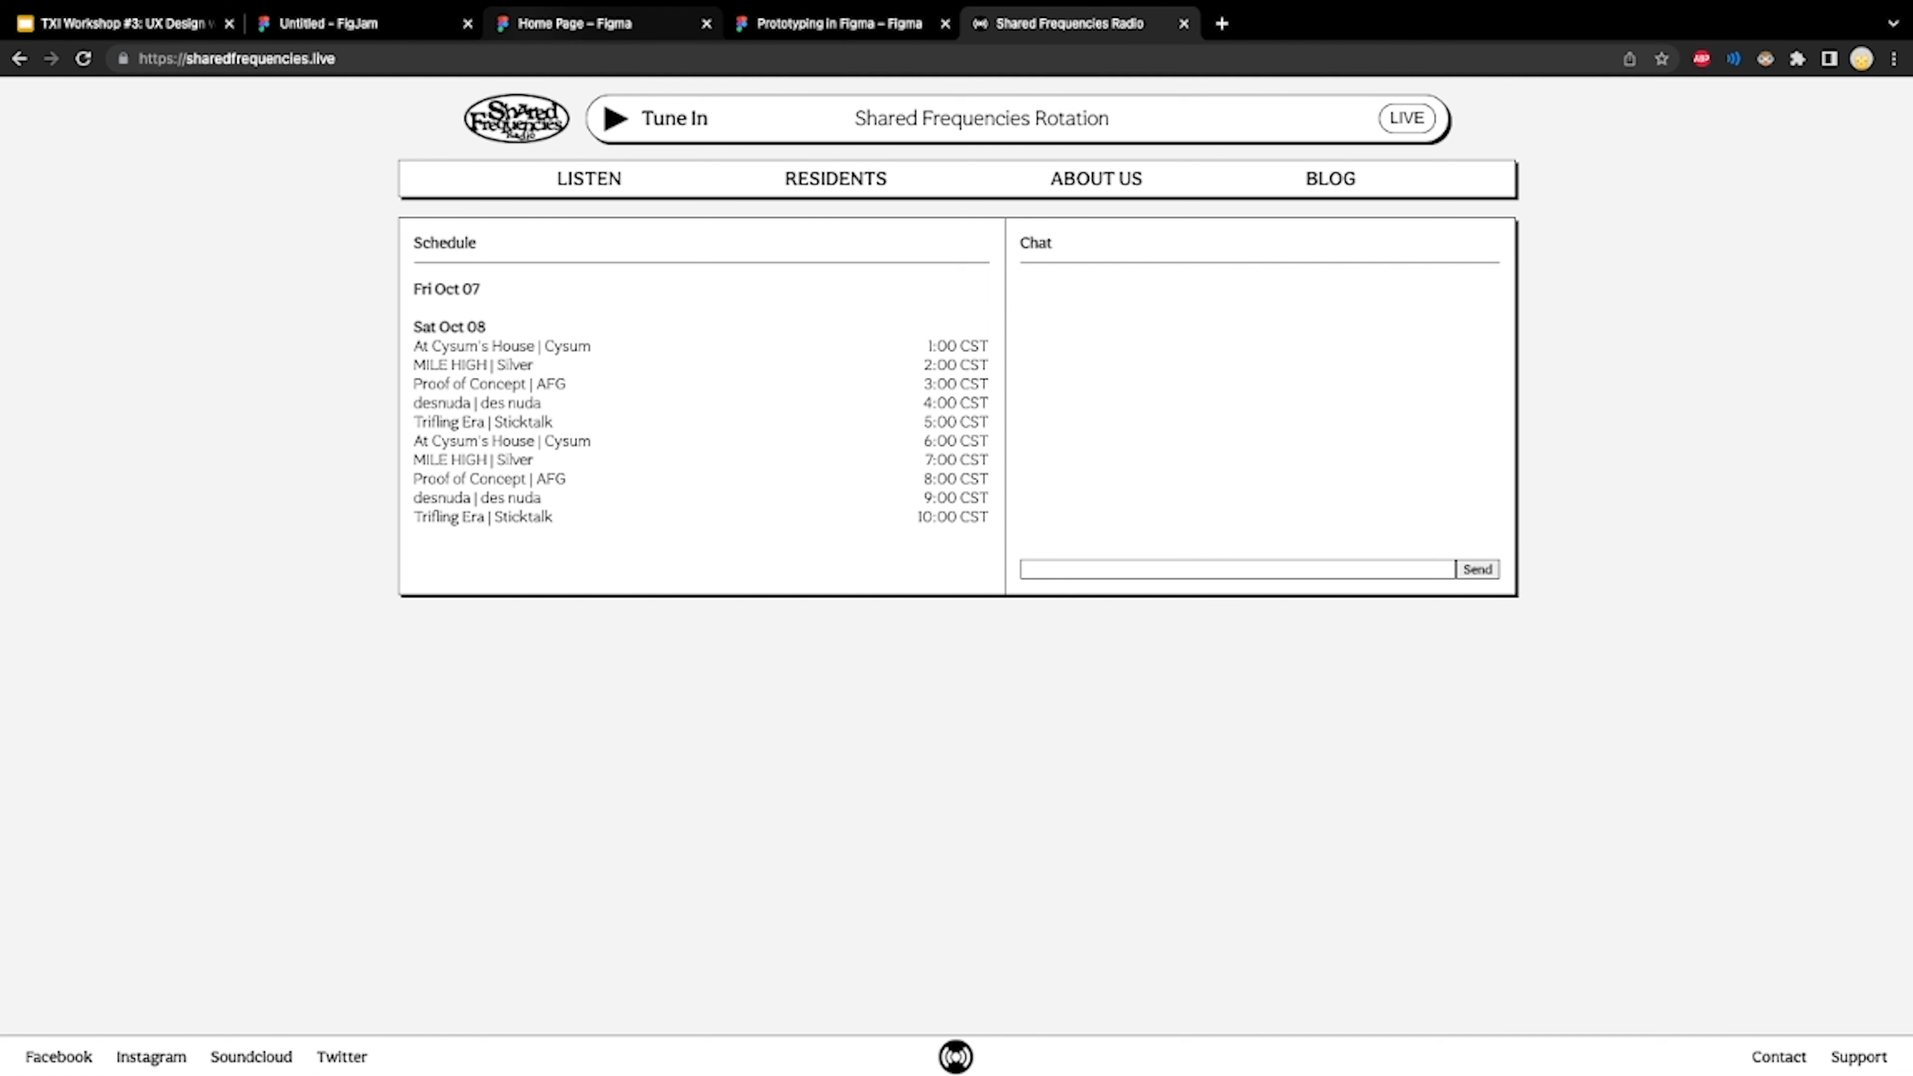
Return to the Home Page design file and move the Residents frame's On Air player bar horizontally to X 402
left_click(602, 24)
left_click(934, 281)
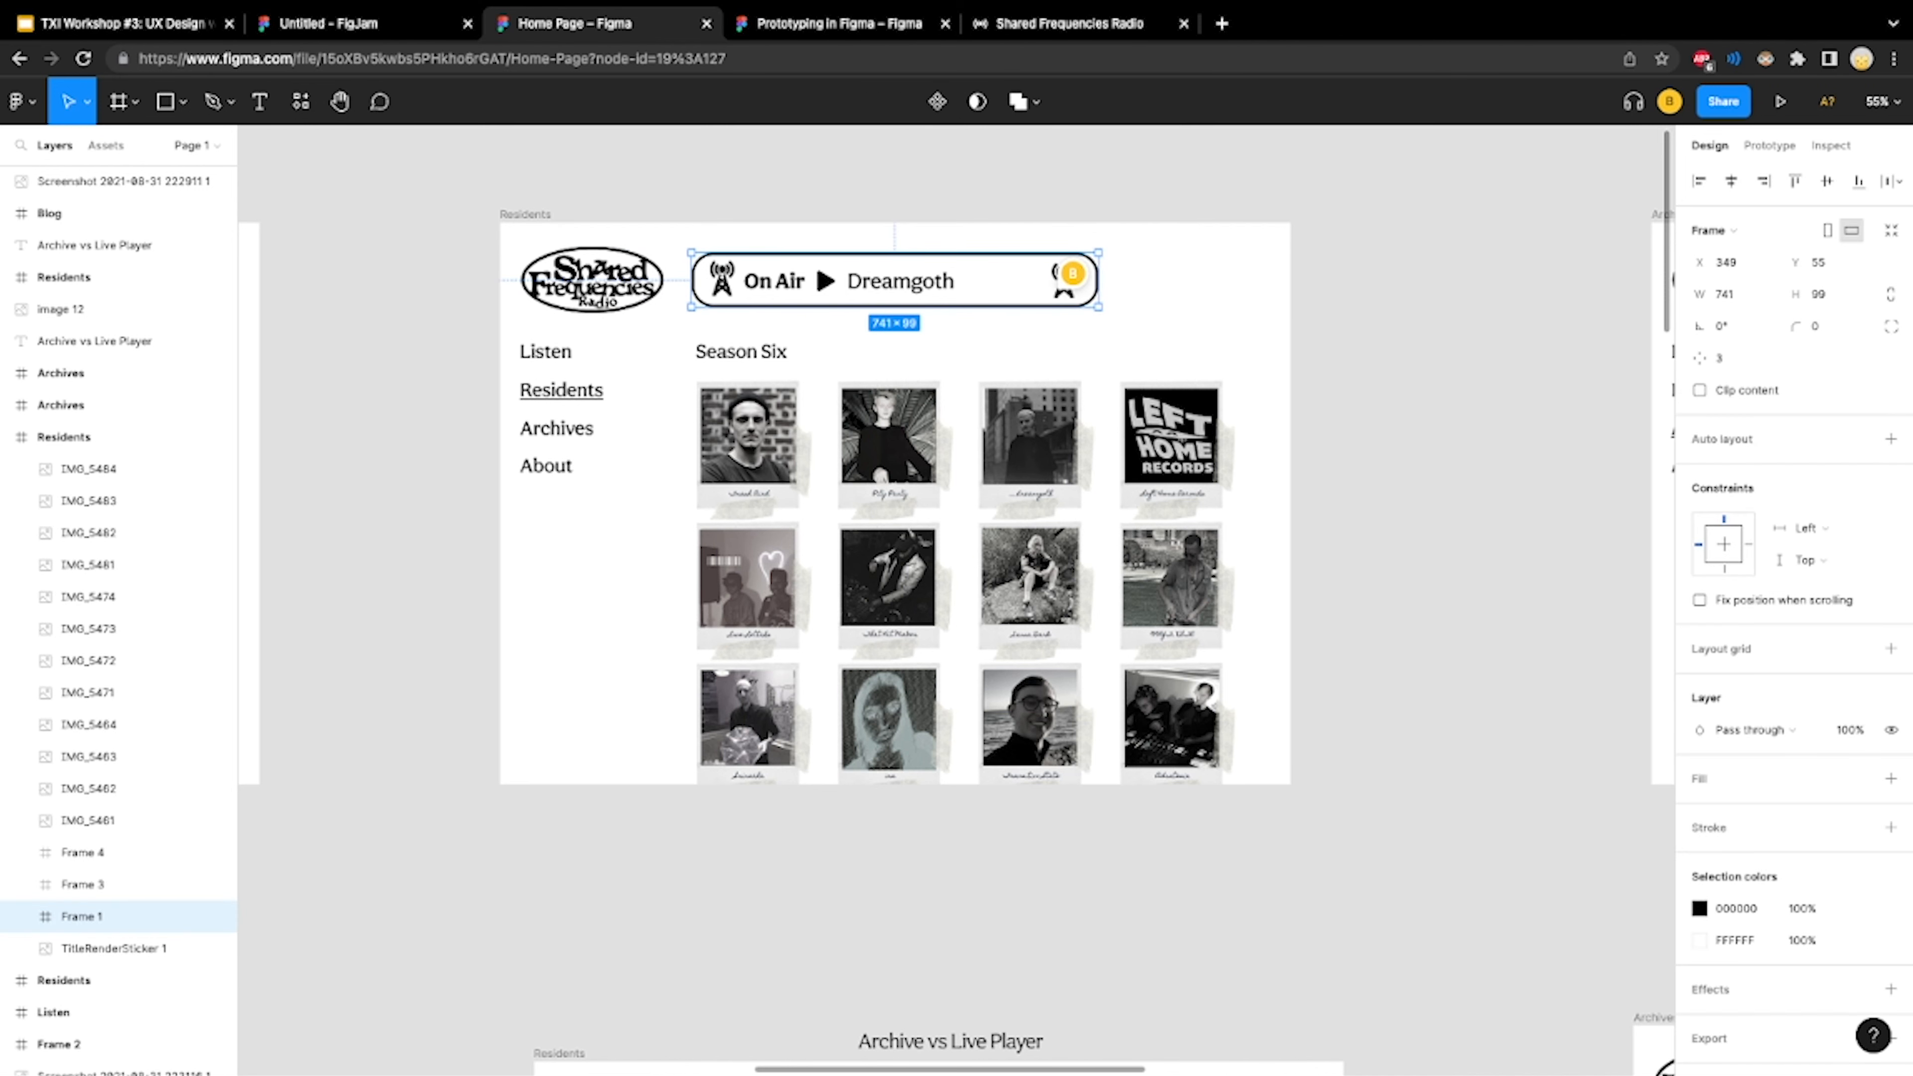
mouse_move(934, 281)
left_mouse_down()
mouse_move(996, 302)
mouse_move(683, 285)
mouse_move(891, 197)
mouse_move(1070, 462)
mouse_move(1031, 262)
mouse_move(989, 258)
mouse_move(964, 281)
left_mouse_up()
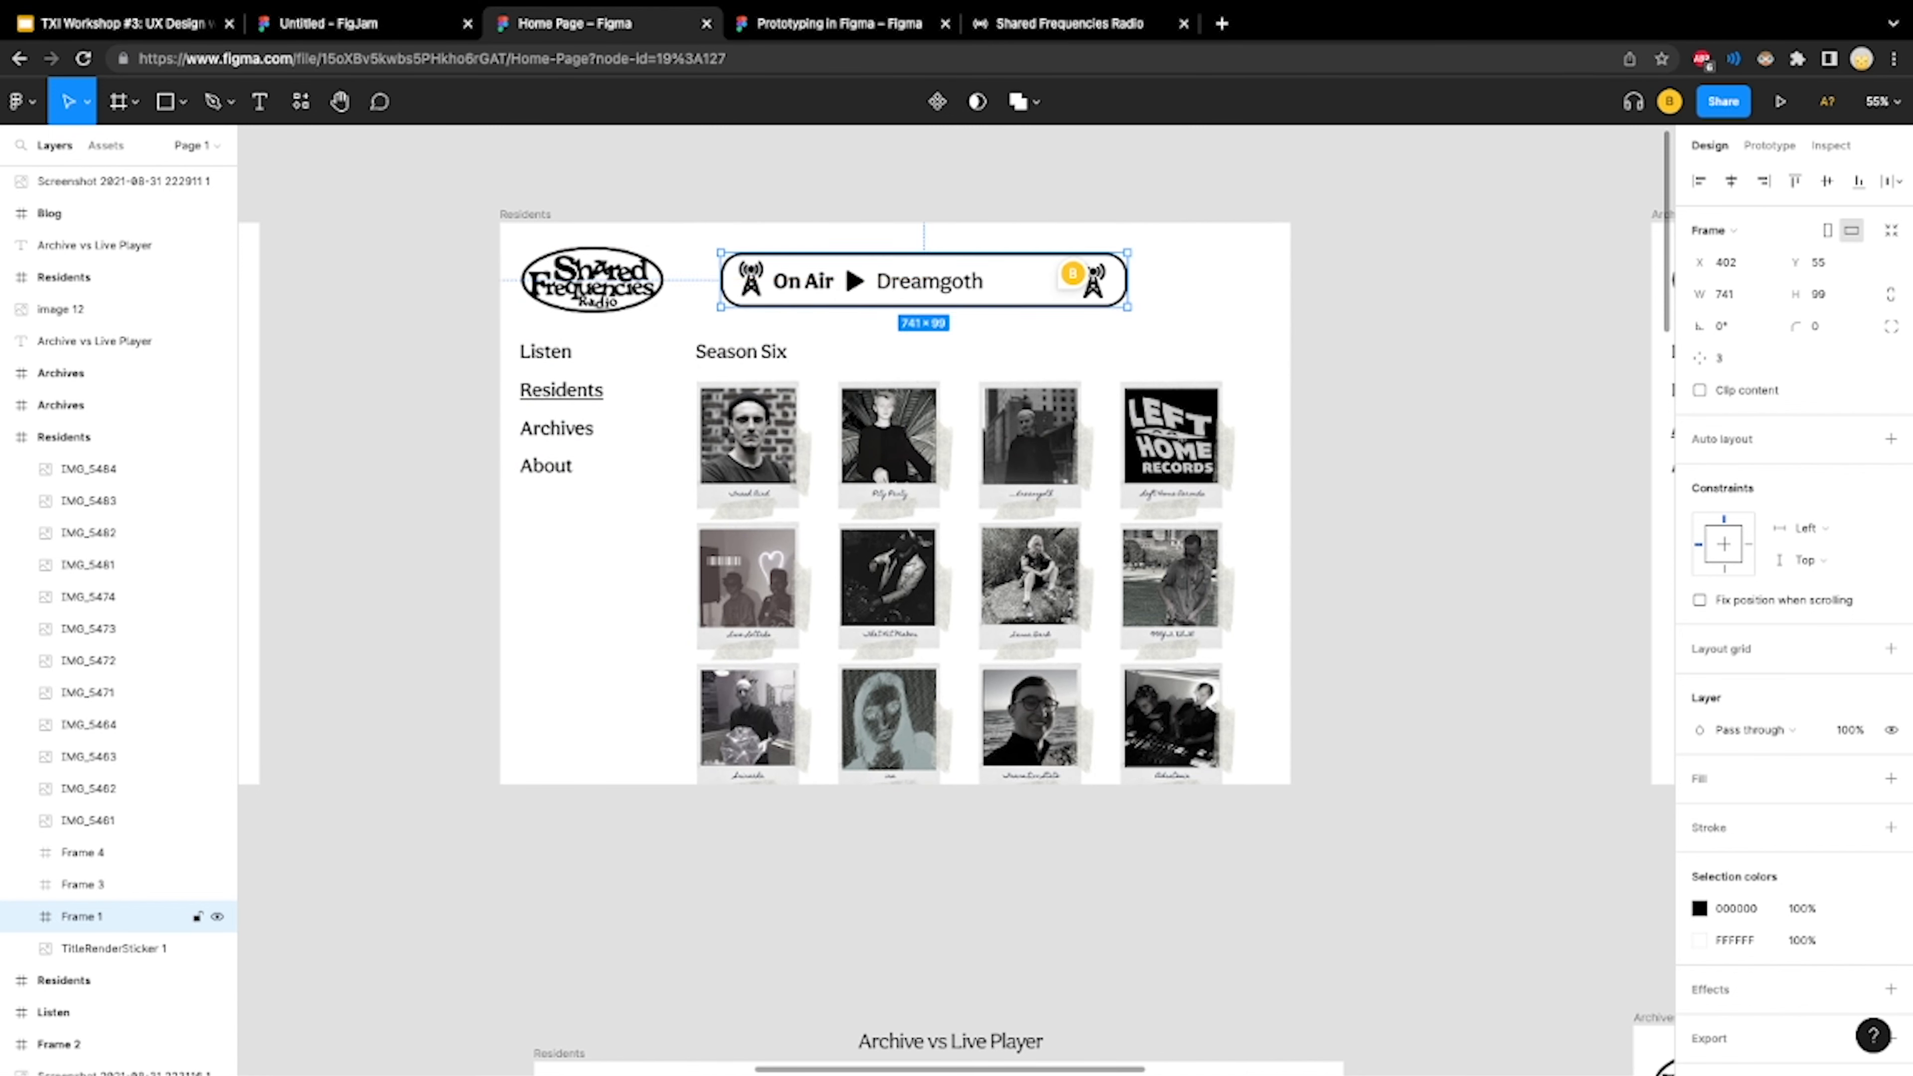
Examine the Archives and Blog frames, the comment on the first archive tile, and the alternate Residents and Archives layouts below
scroll(866, 452, "right", 1)
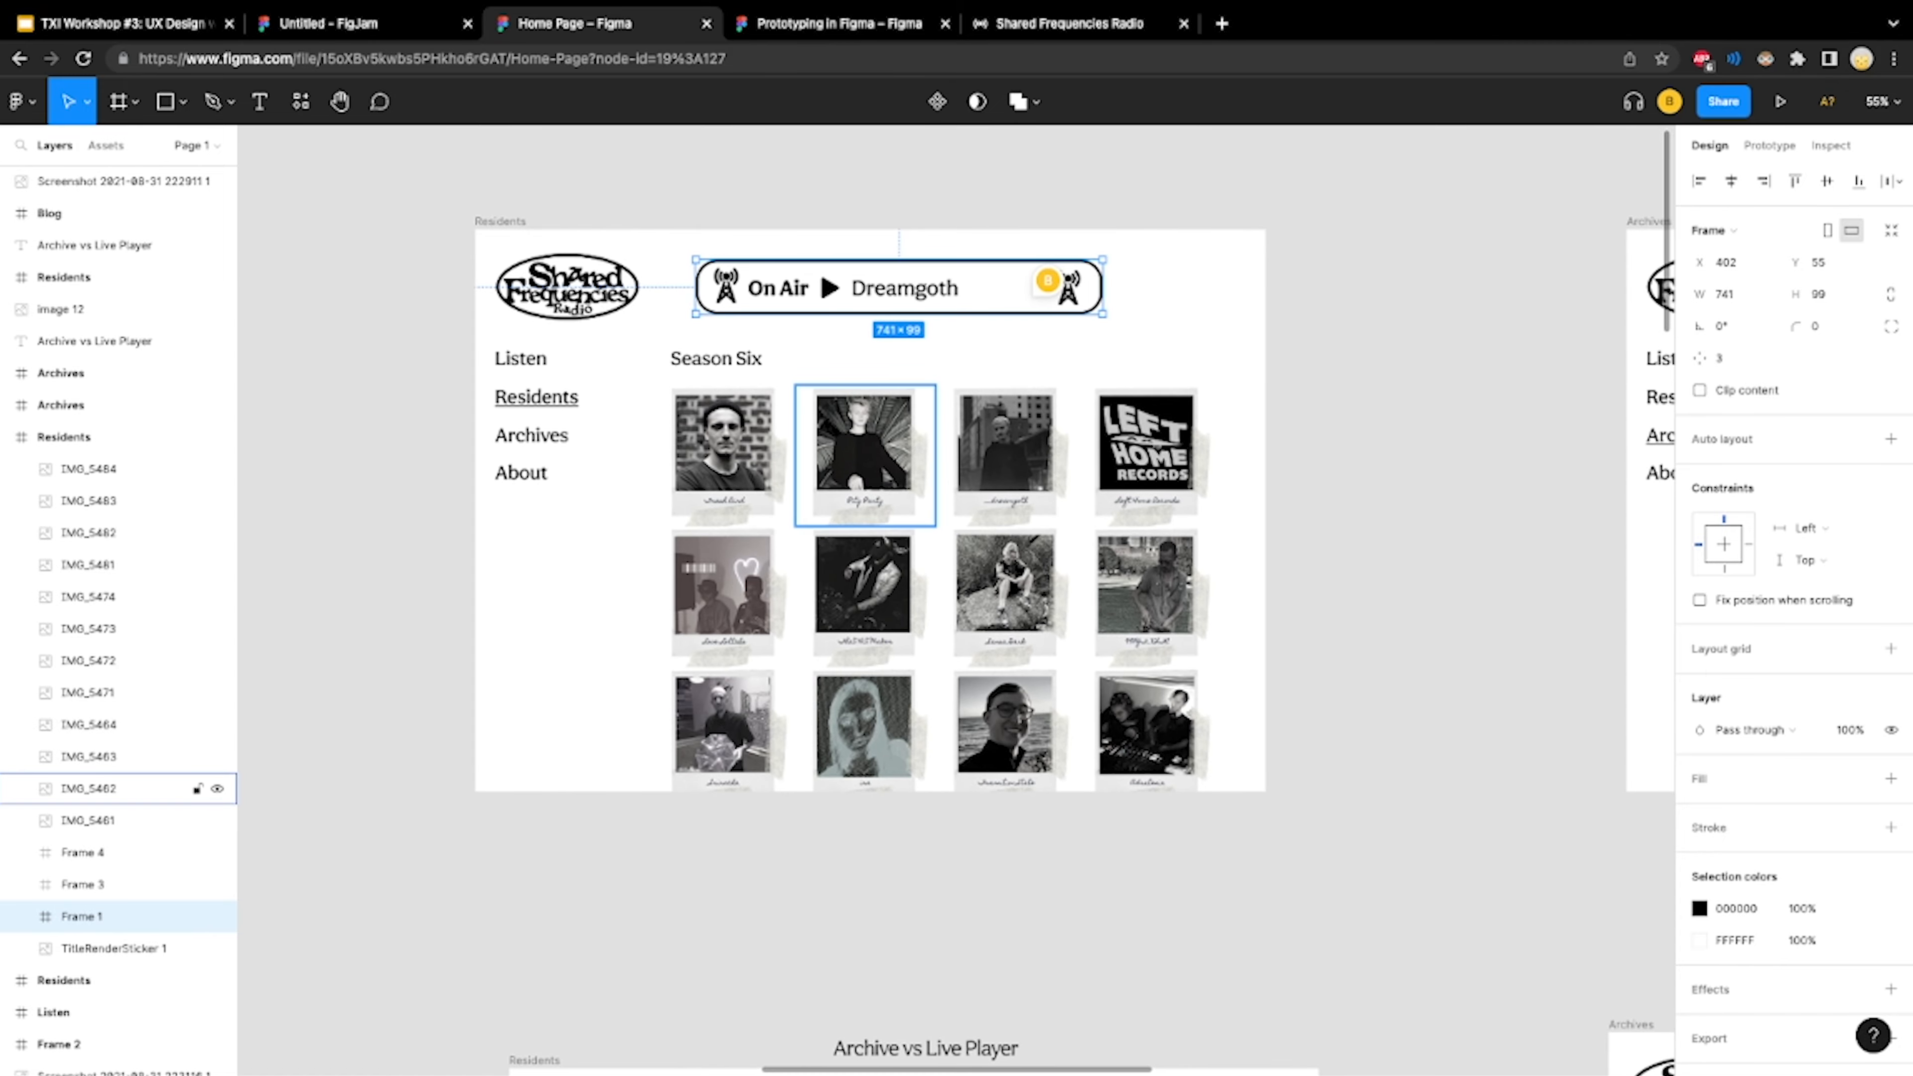
scroll(866, 453, "right", 10)
scroll(957, 475, "right", 12)
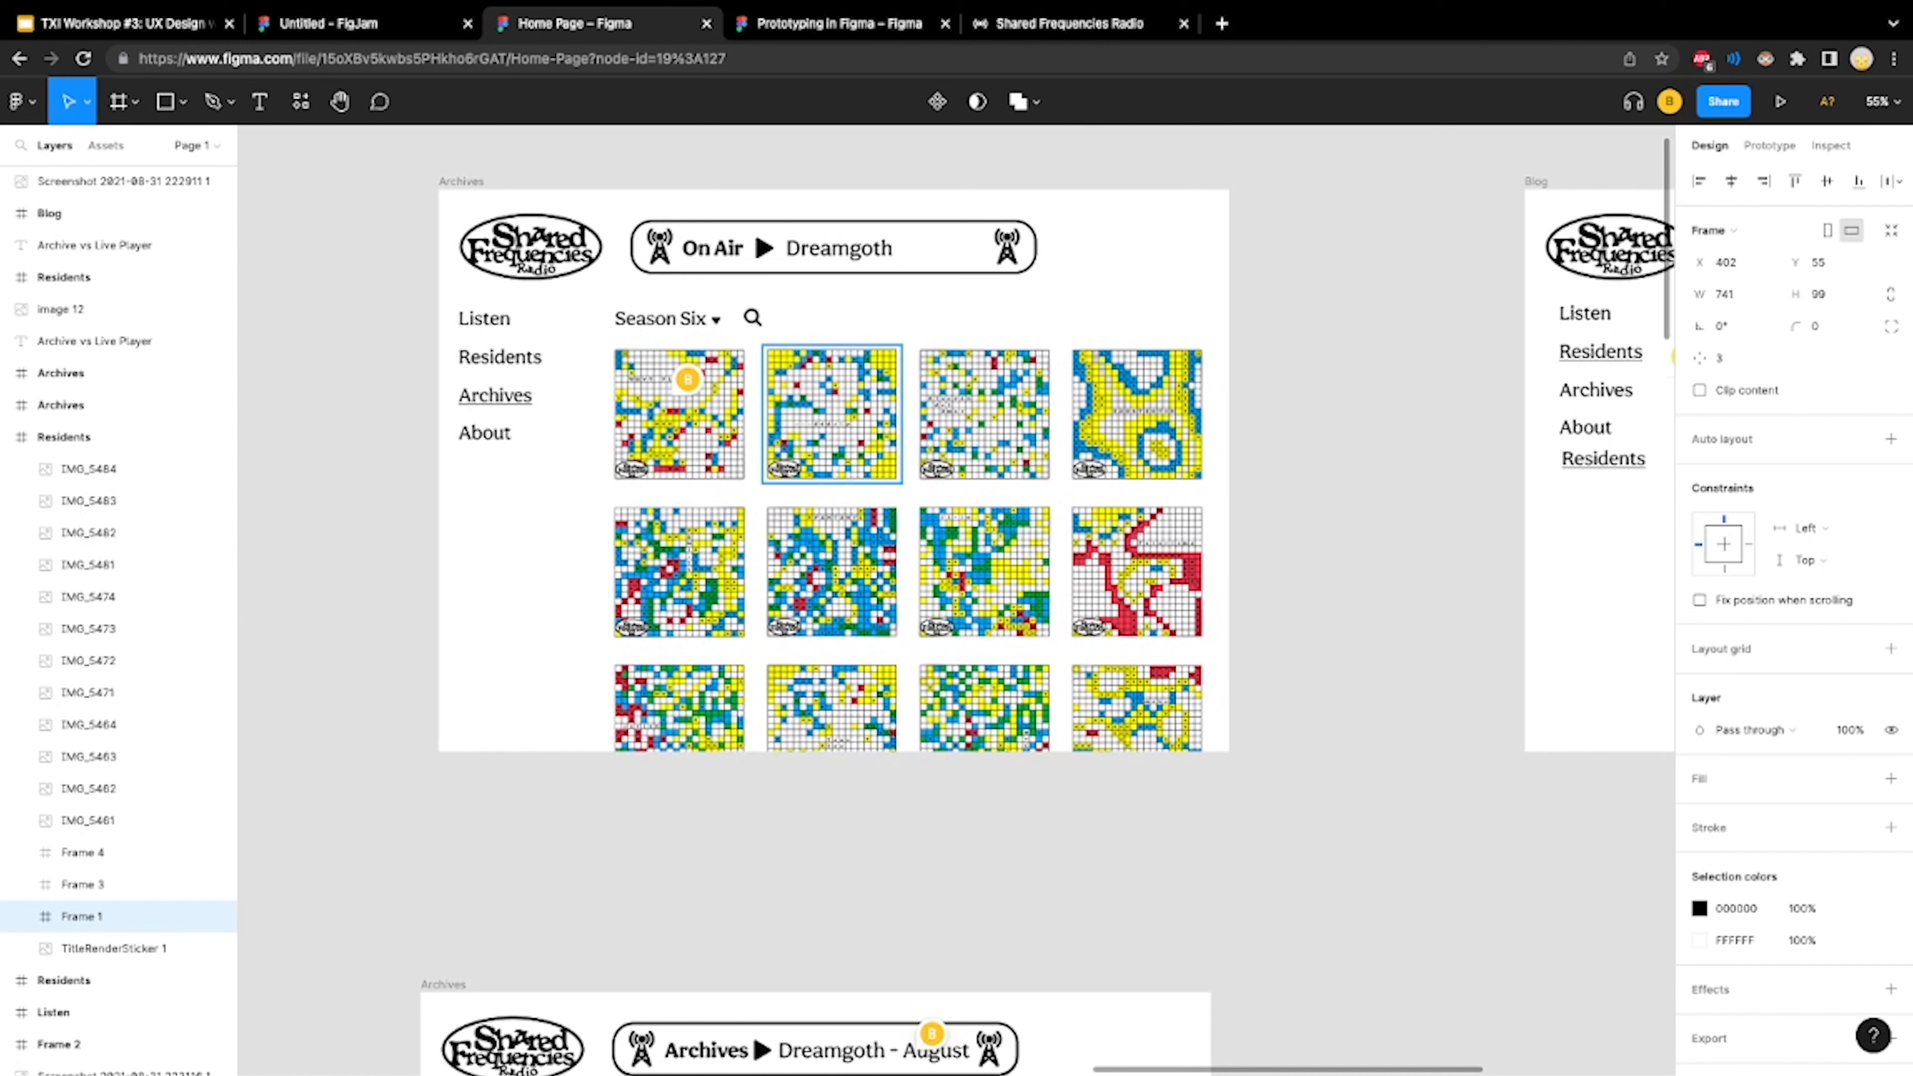
mouse_move(687, 379)
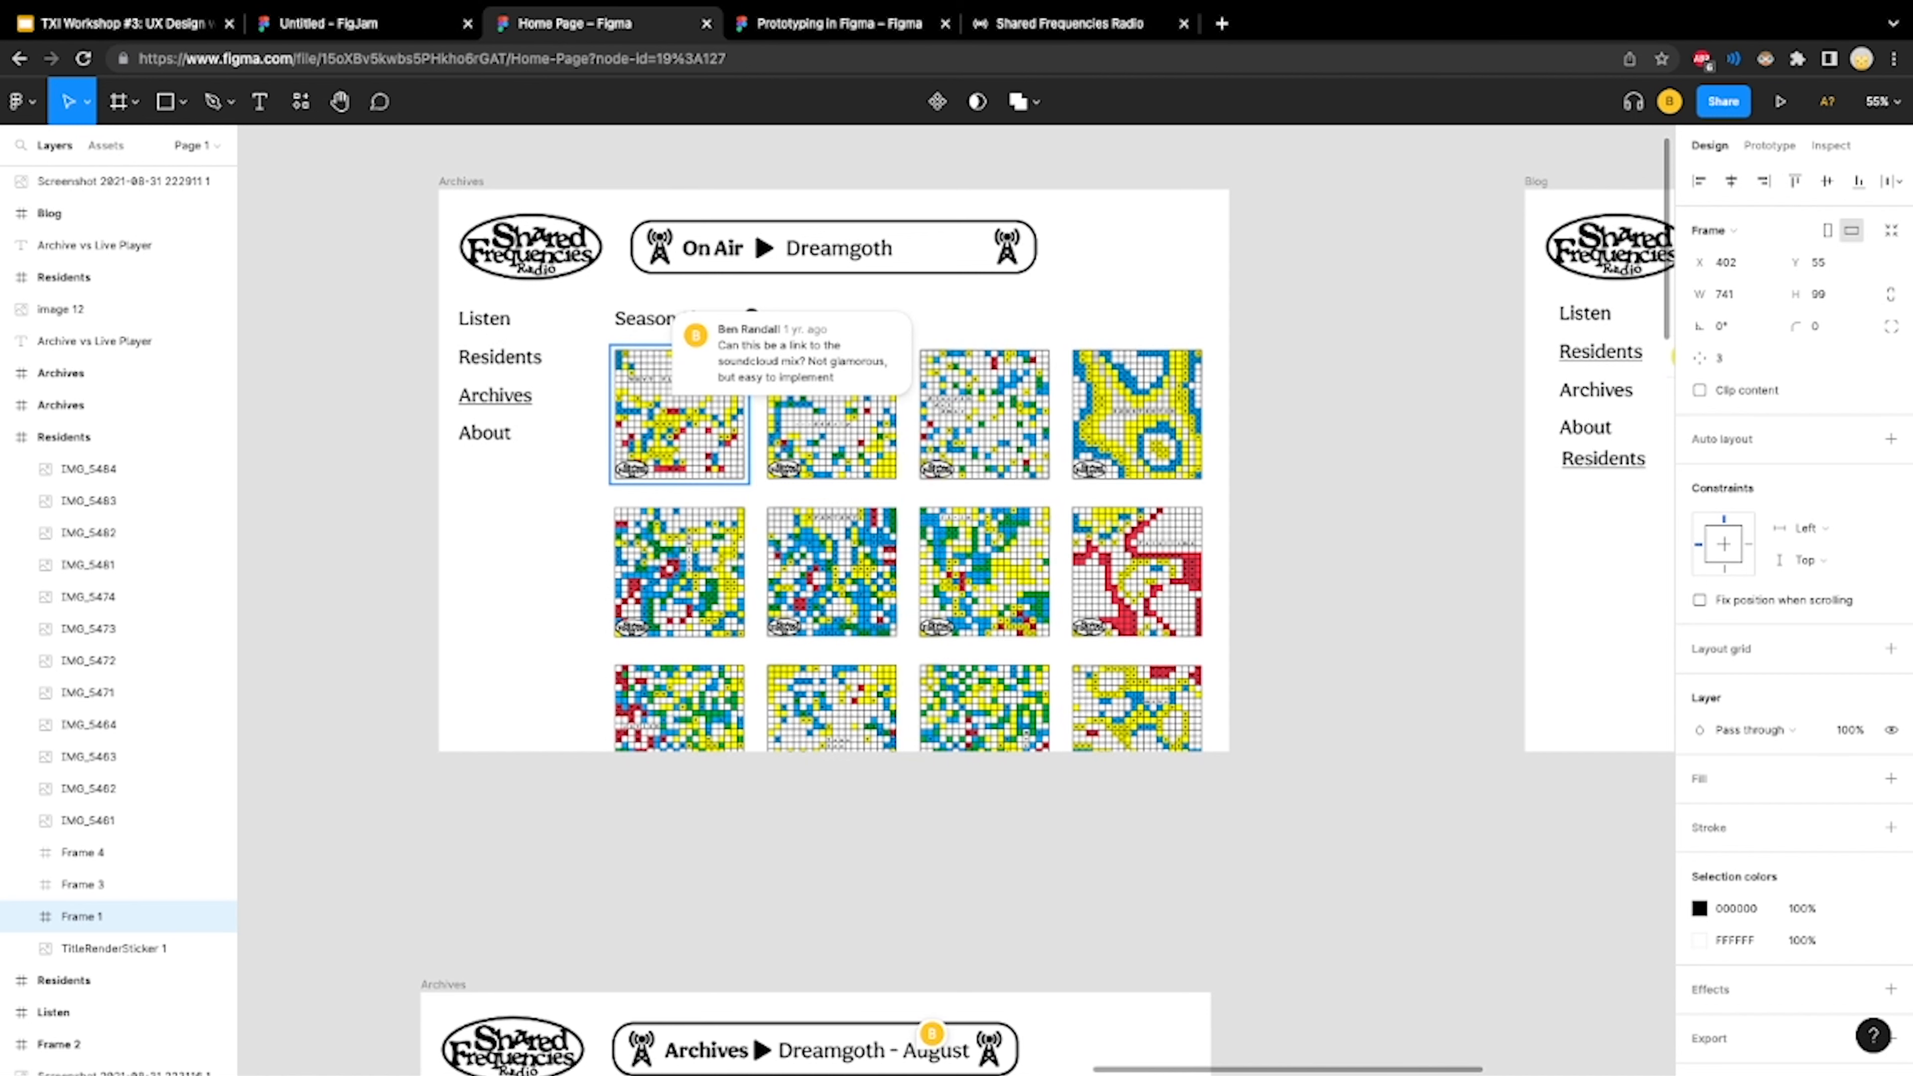
scroll(979, 482, "right", 8)
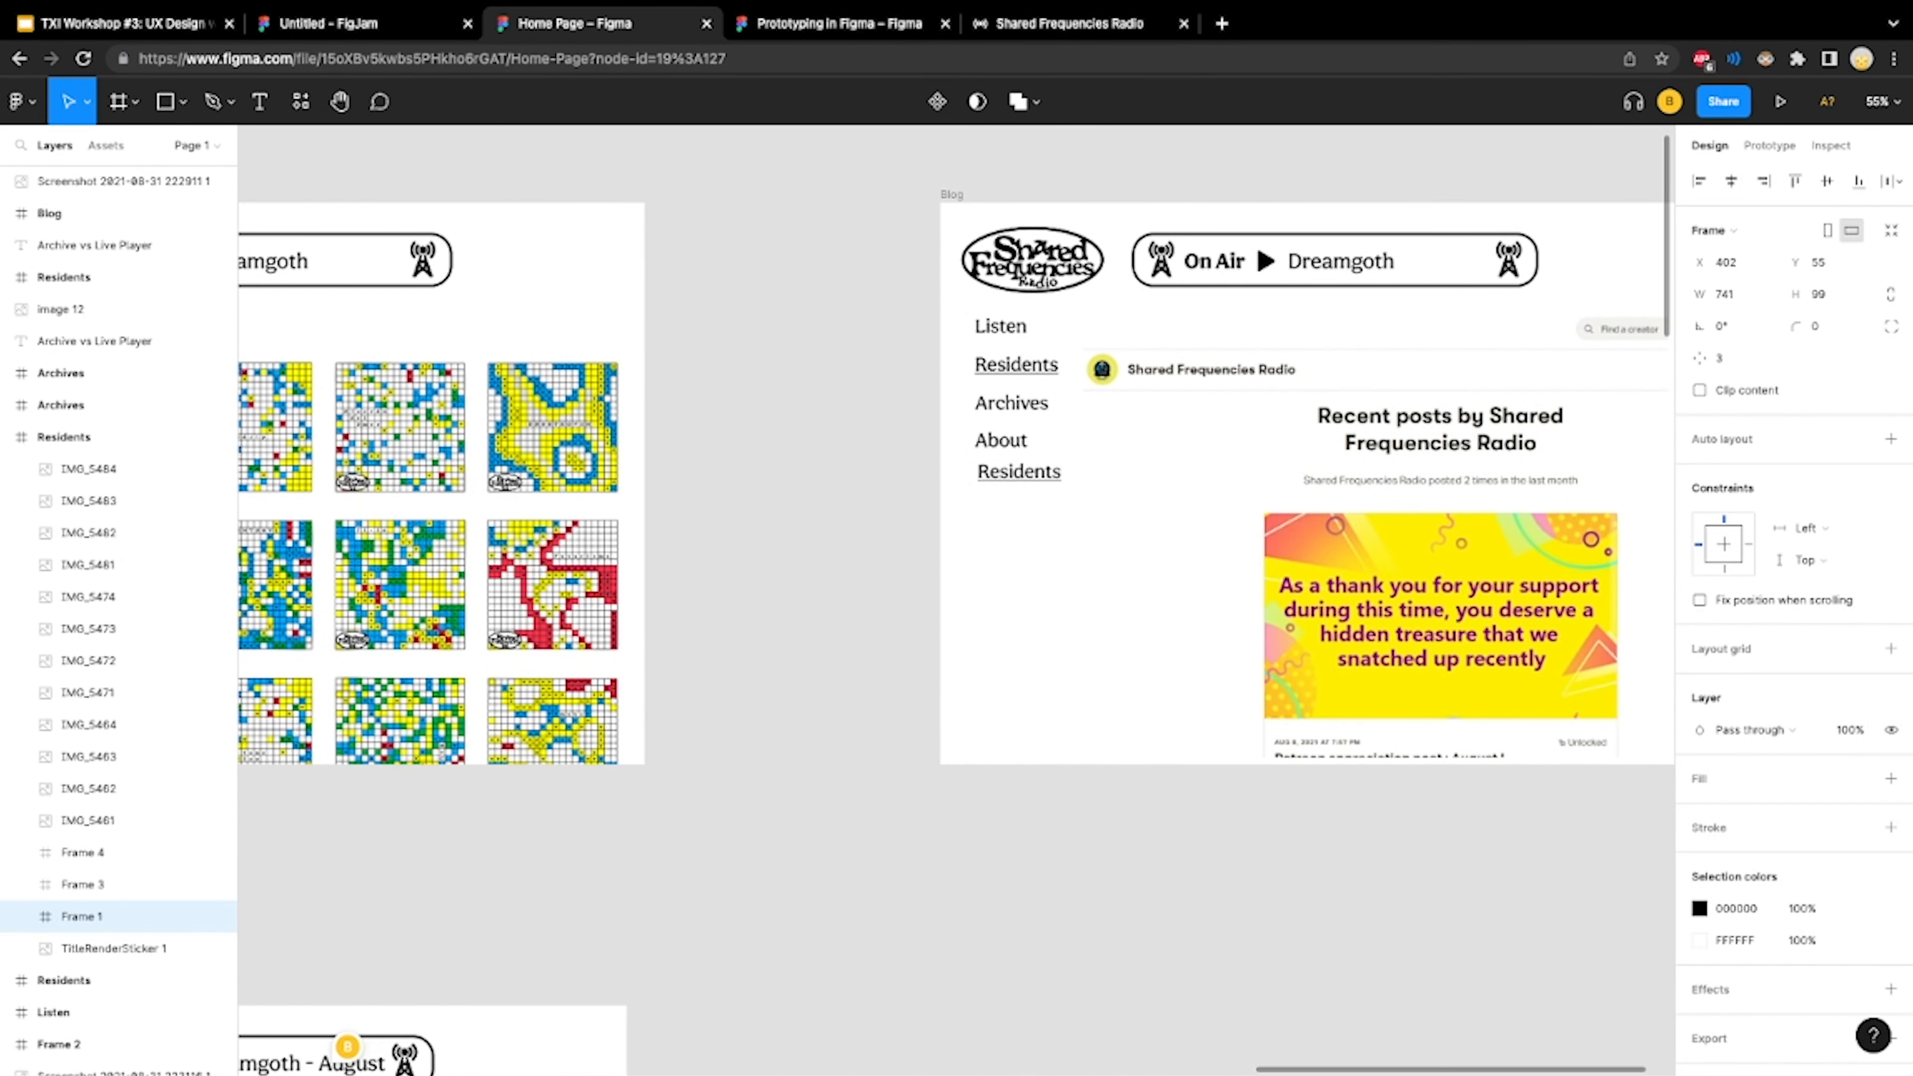
scroll(956, 602, "right", 4)
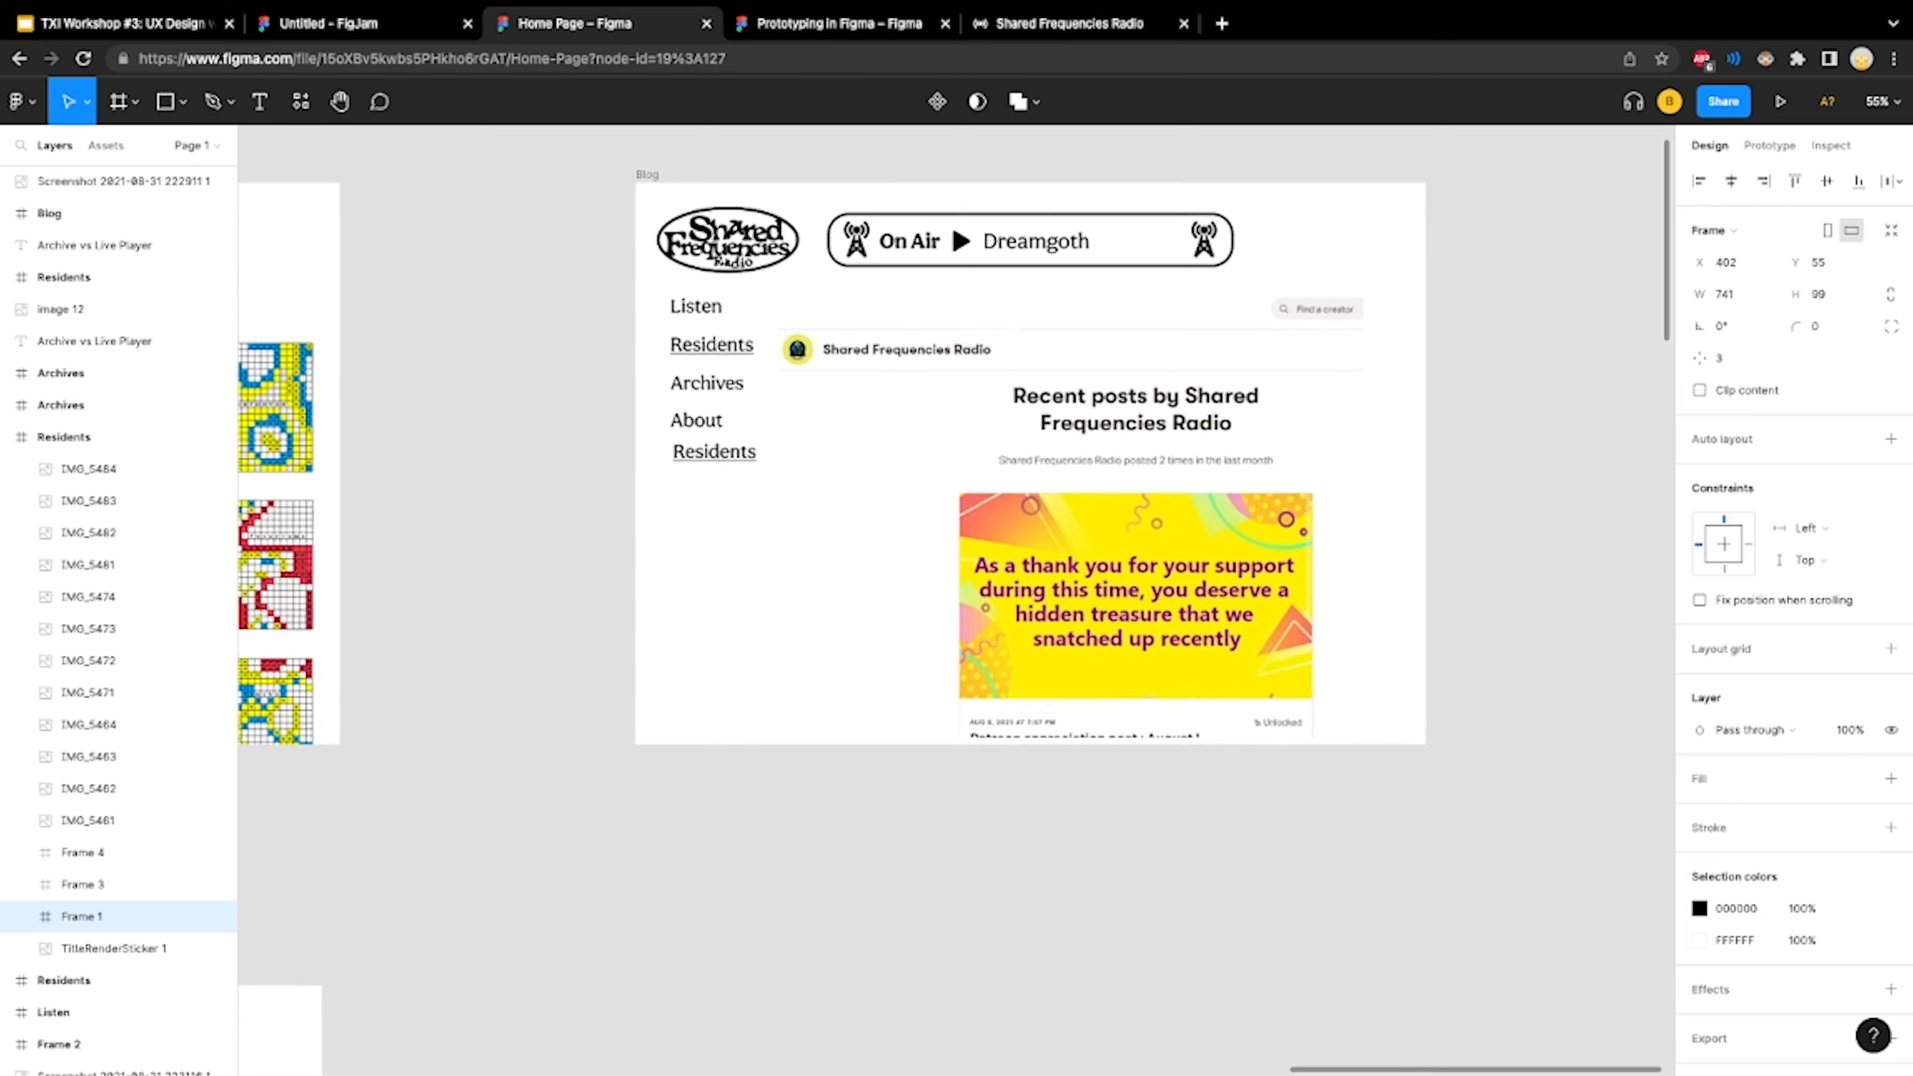
scroll(956, 602, "down", 10)
scroll(941, 603, "down", 6)
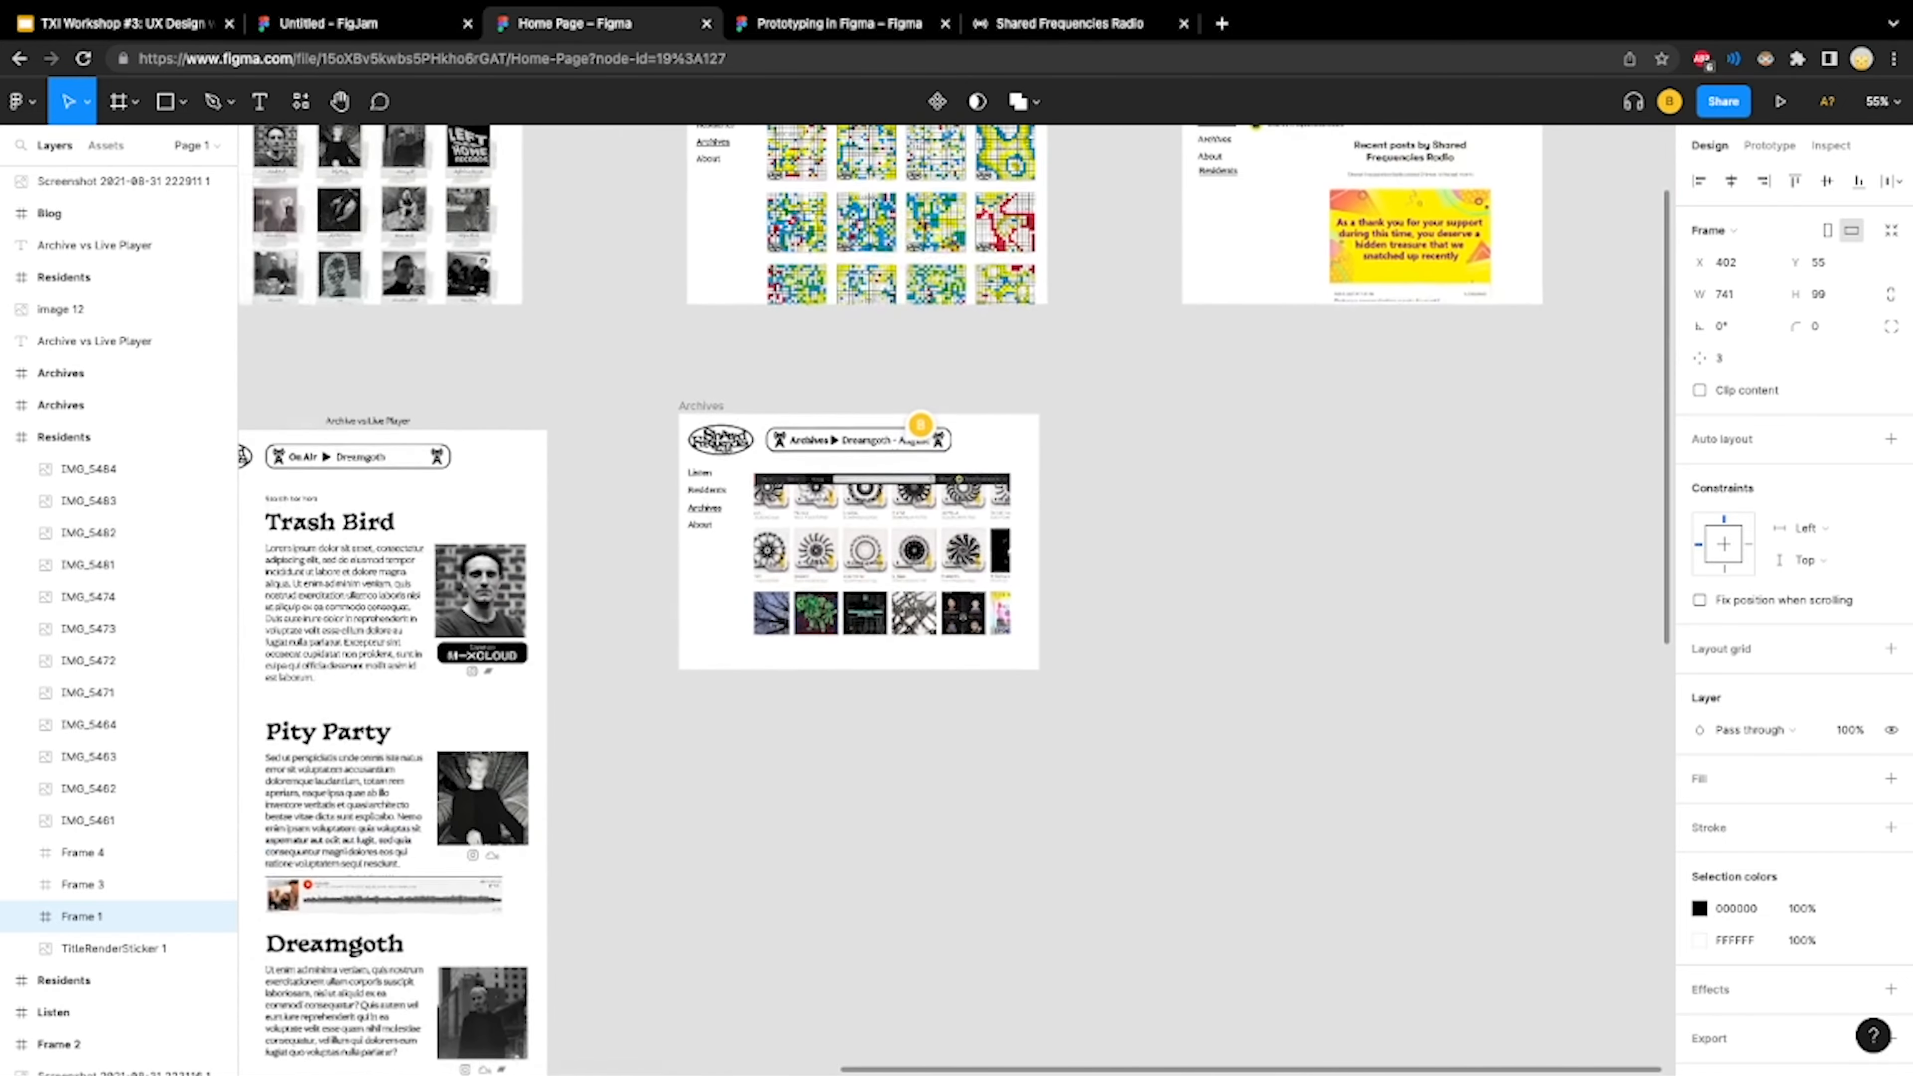
scroll(956, 602, "up", 3)
scroll(956, 603, "left", 10)
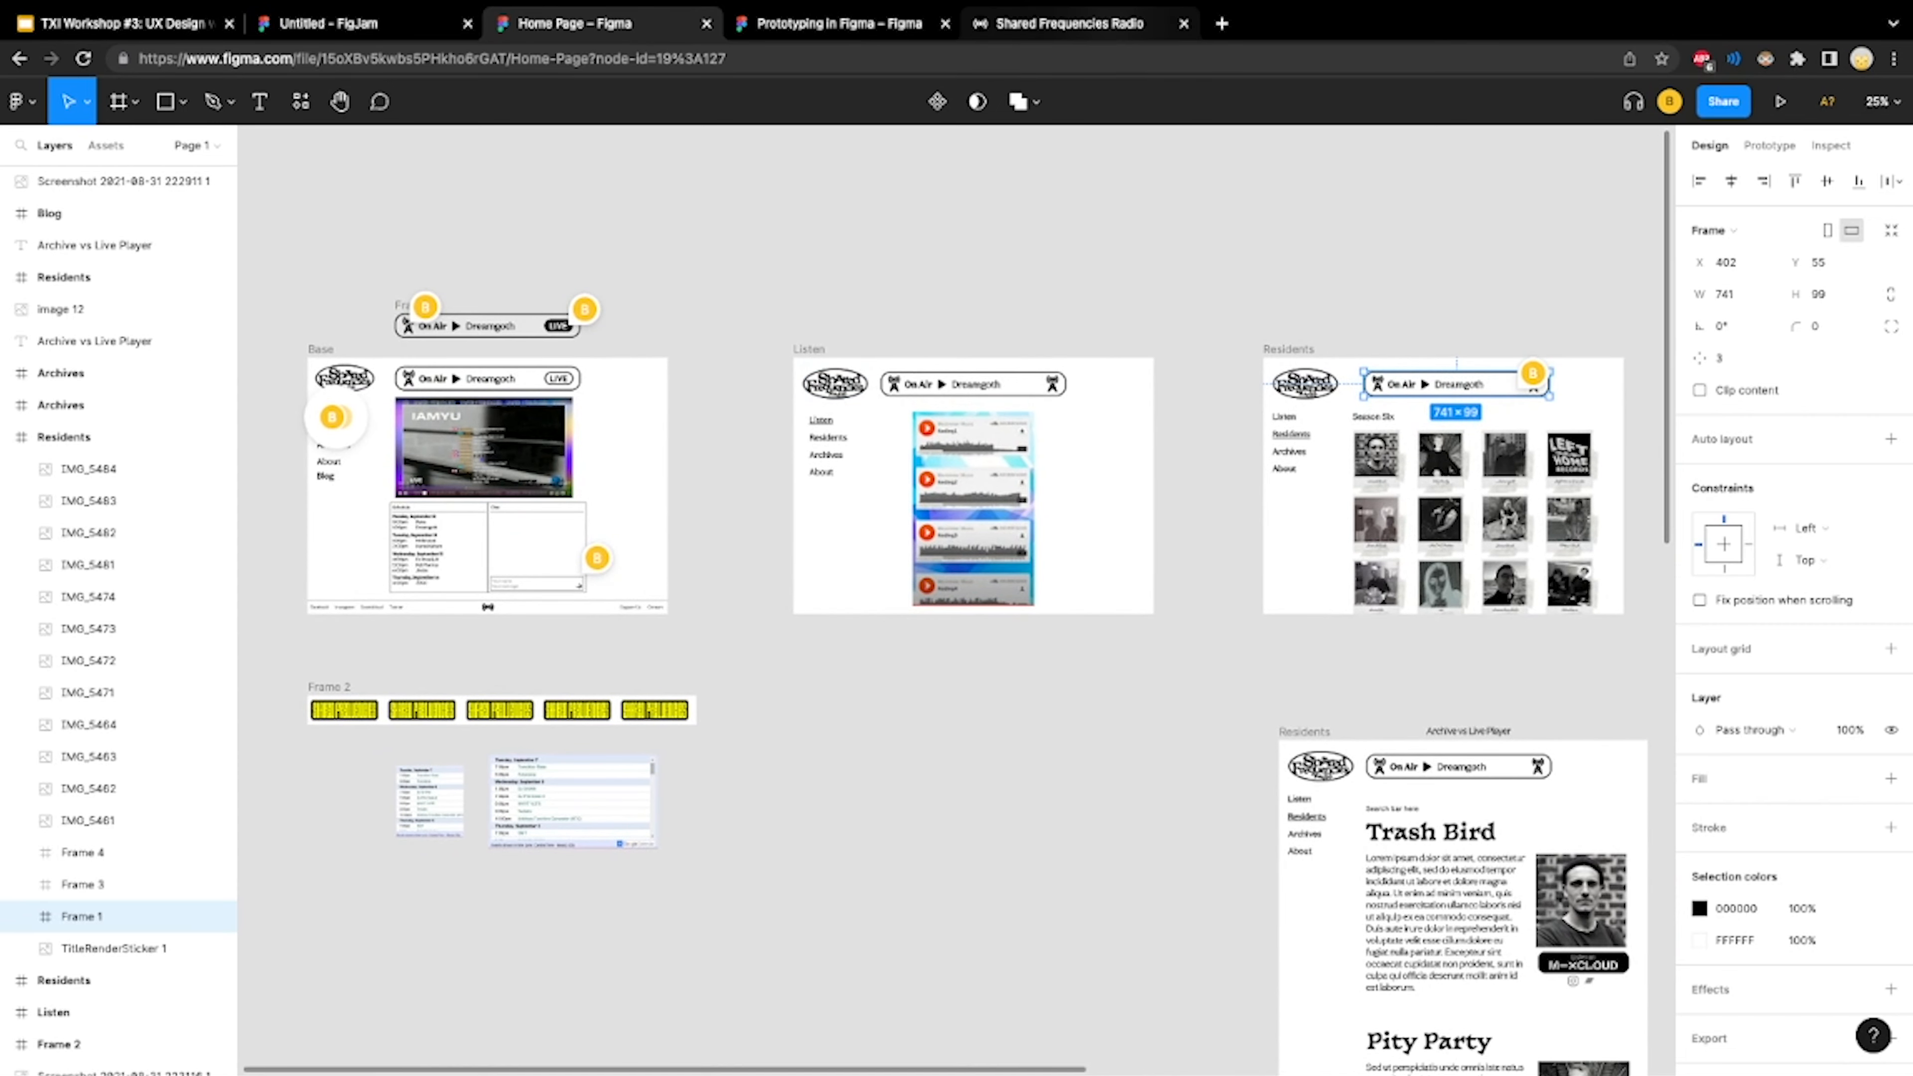
Check the live Shared Frequencies site again and examine the Base frame's player, video, schedule and chat areas in the design file
left_click(1069, 24)
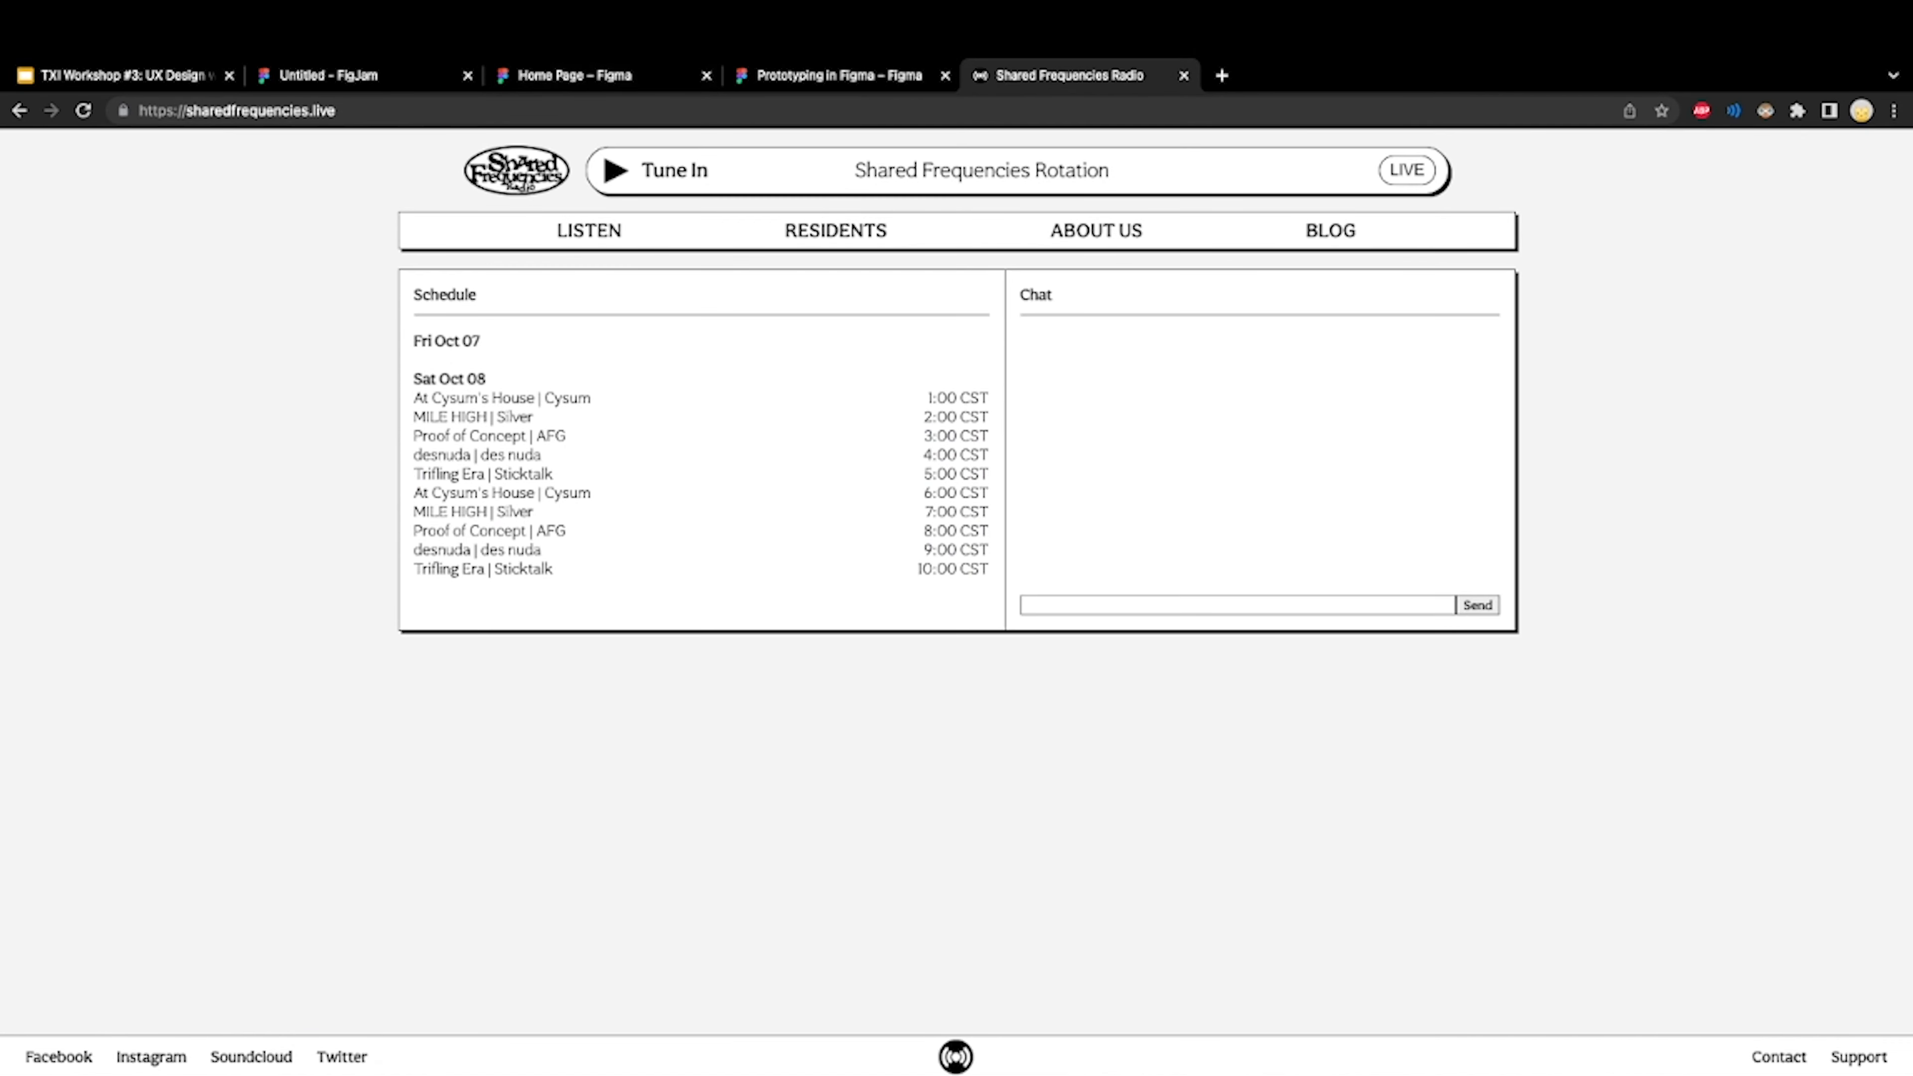
left_click(575, 24)
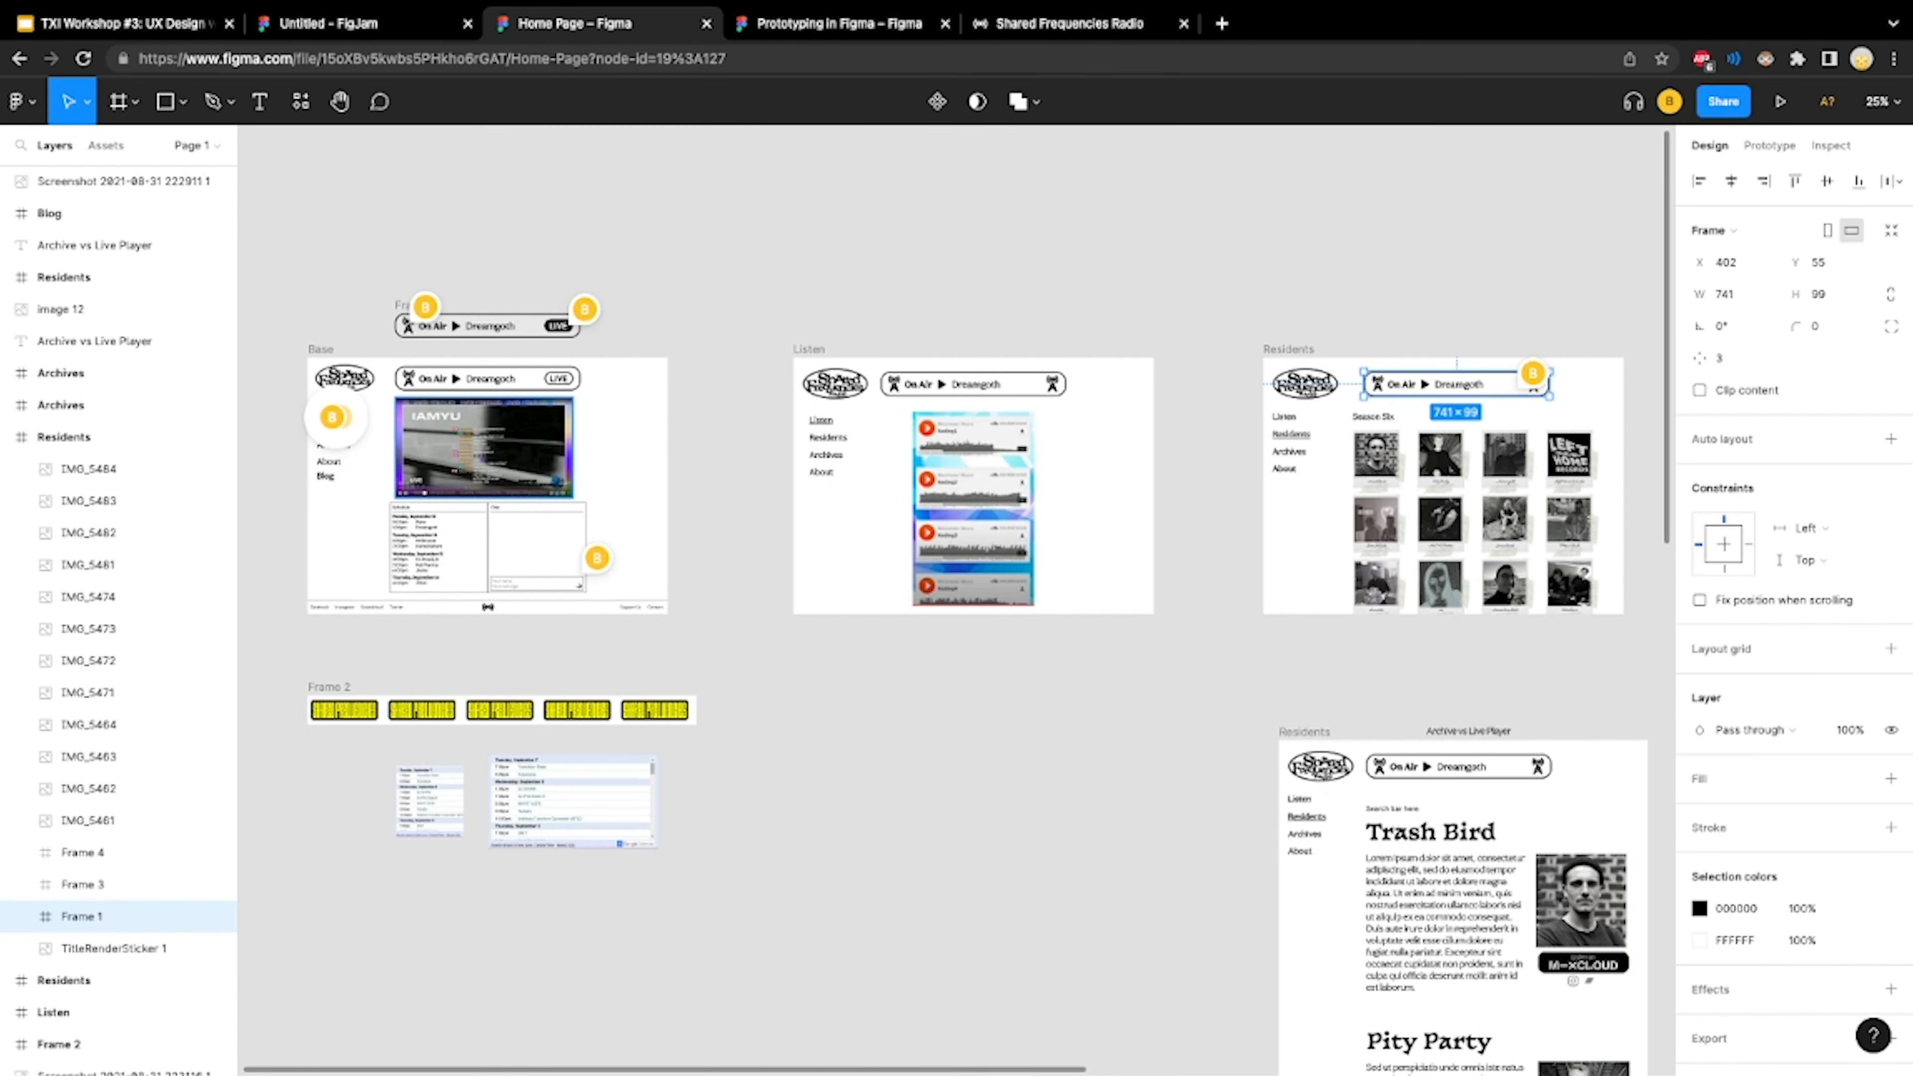
scroll(453, 490, "up", 5)
scroll(454, 490, "left", 1)
scroll(453, 490, "down", 1)
scroll(956, 600, "down", 1)
scroll(956, 599, "left", 2)
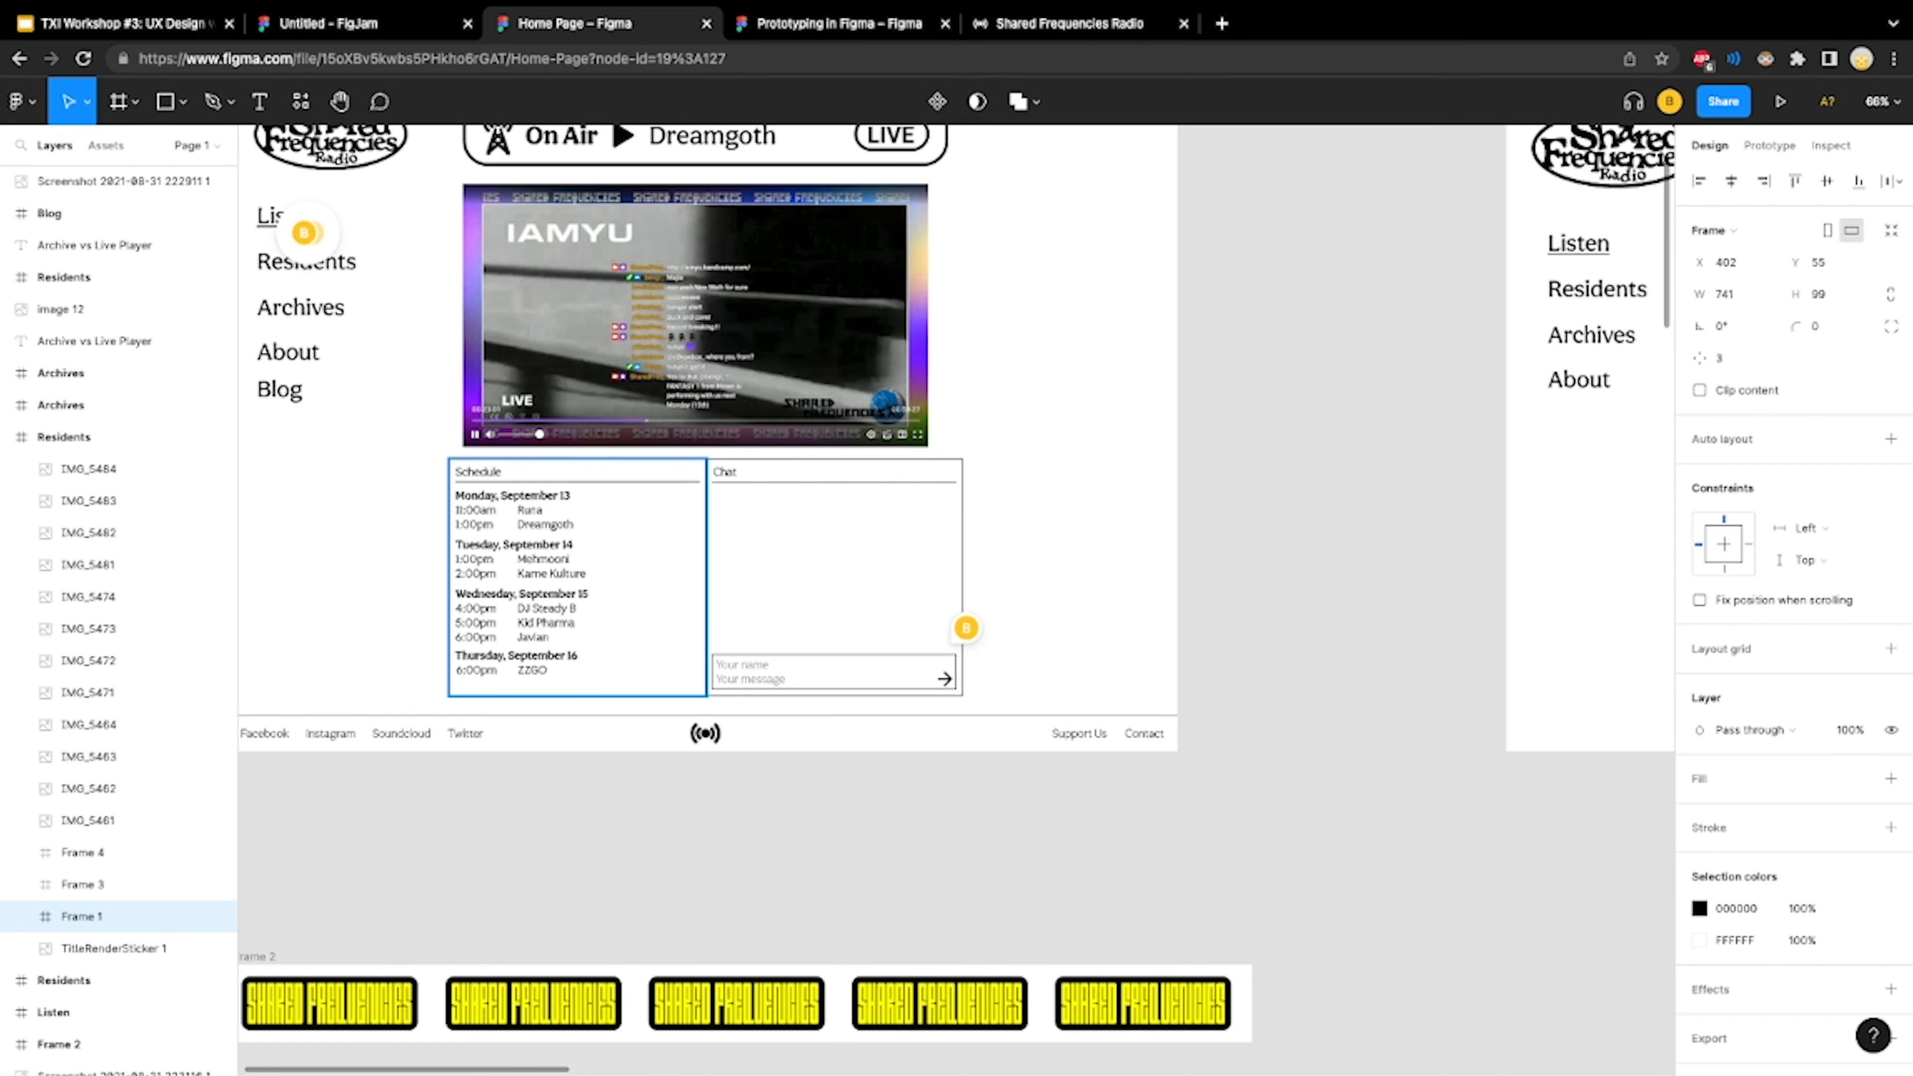
scroll(603, 576, "up", 2)
scroll(603, 577, "left", 2)
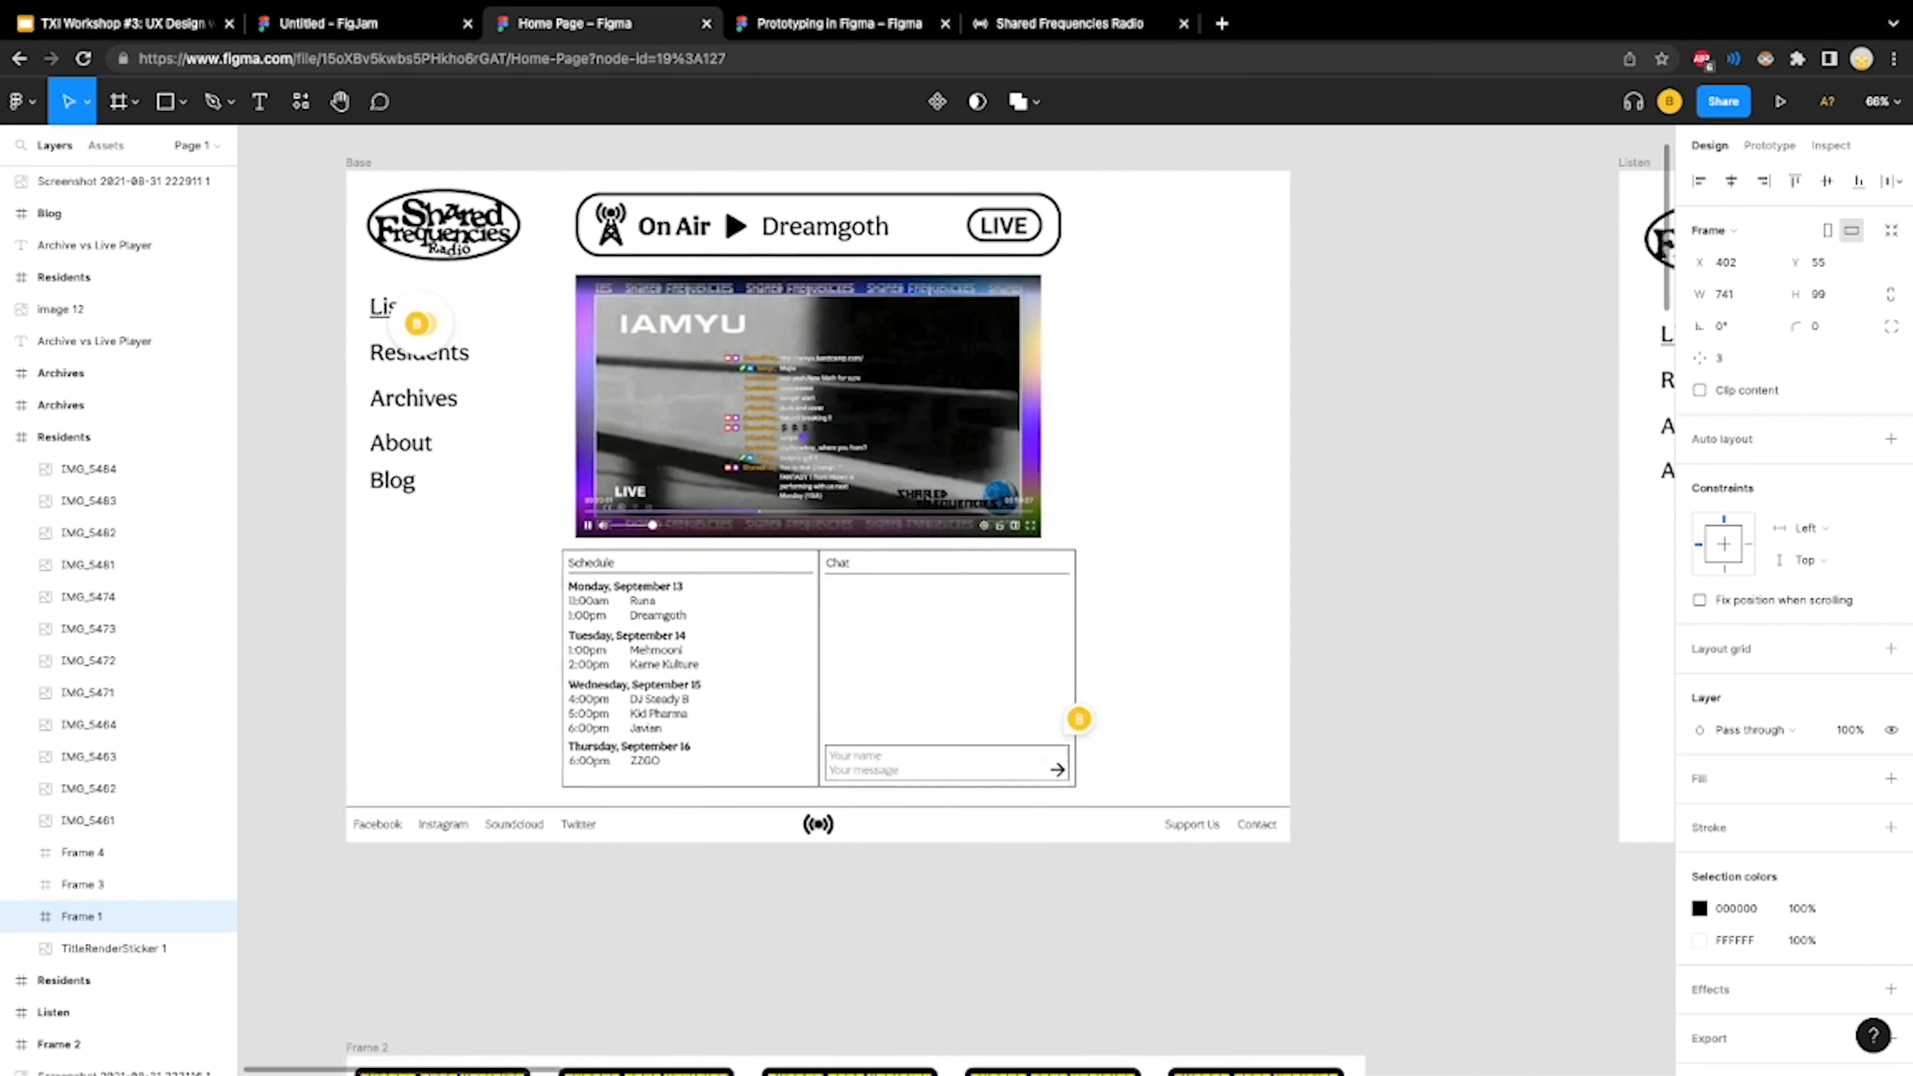
scroll(850, 558, "up", 1)
scroll(851, 557, "right", 1)
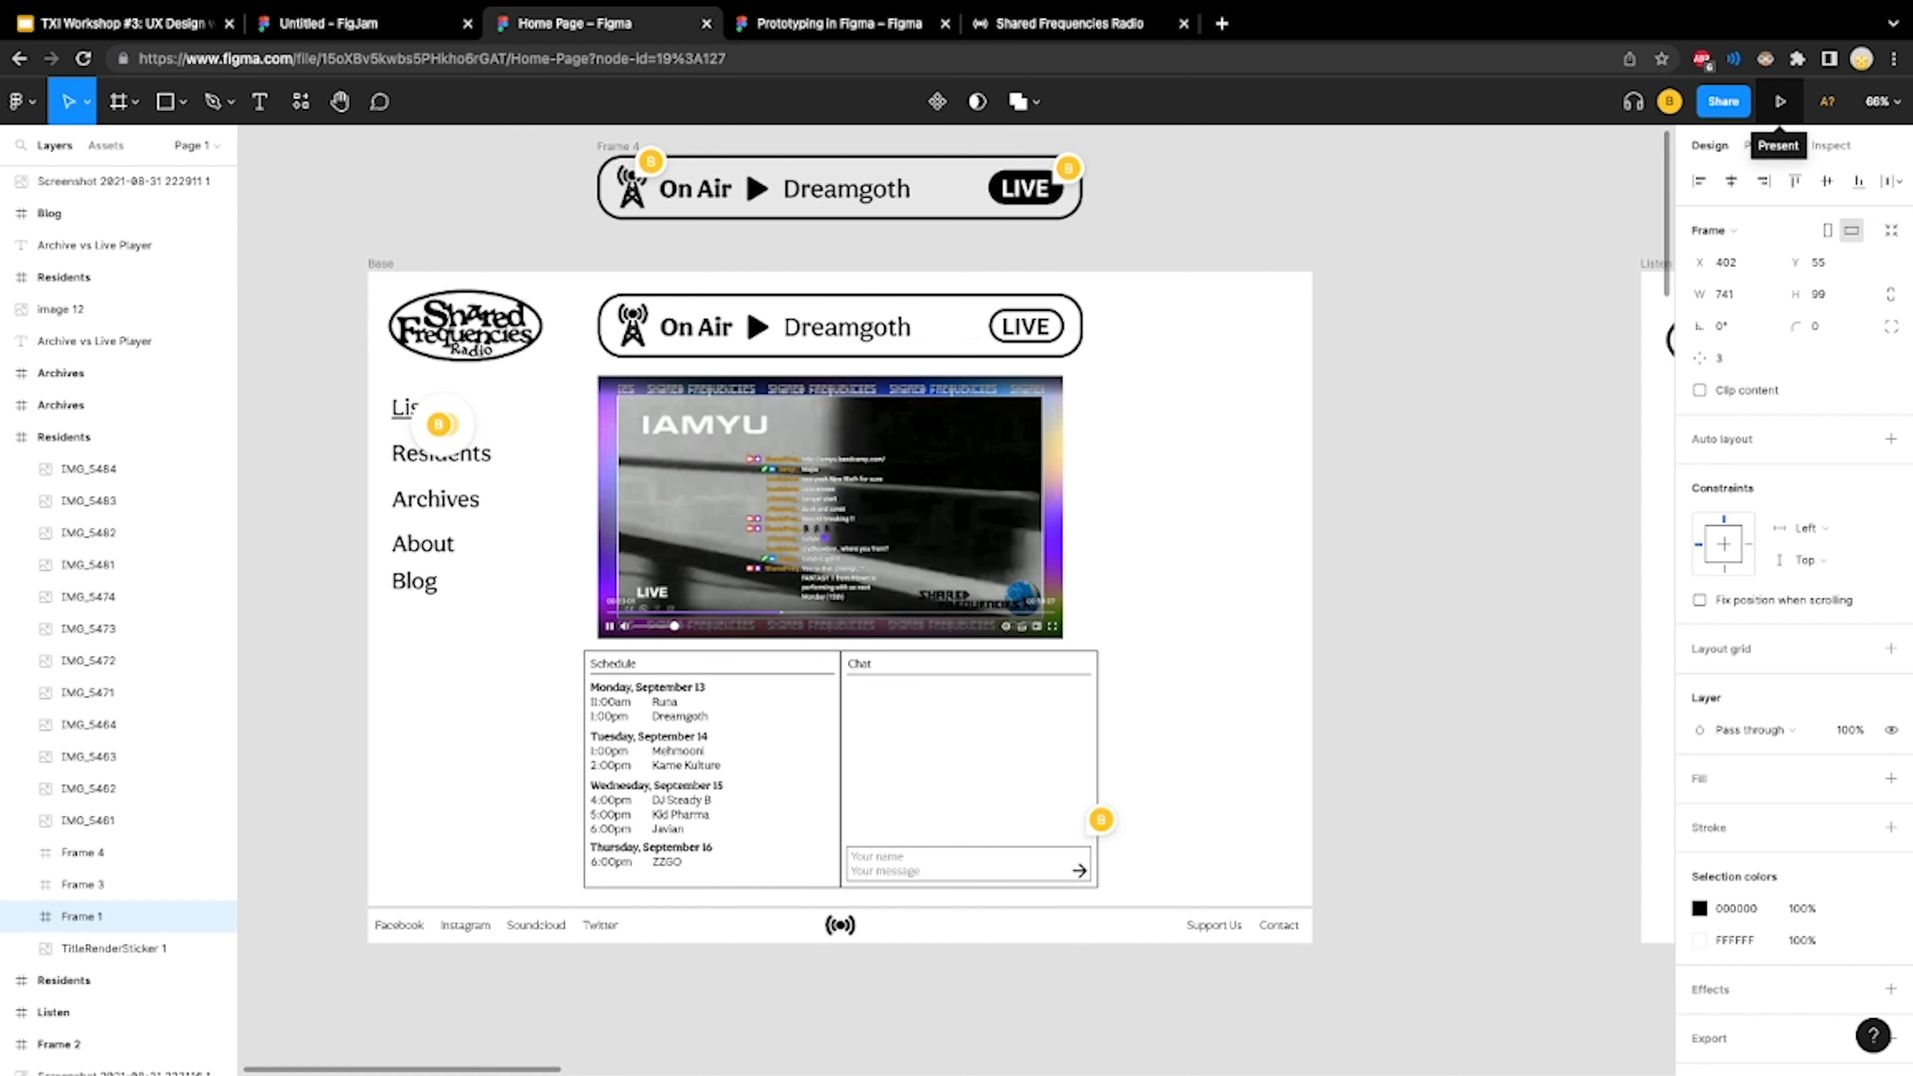
Present the Home Page design as a prototype and test its Archives, Residents and Listen navigation links
left_click(1779, 101)
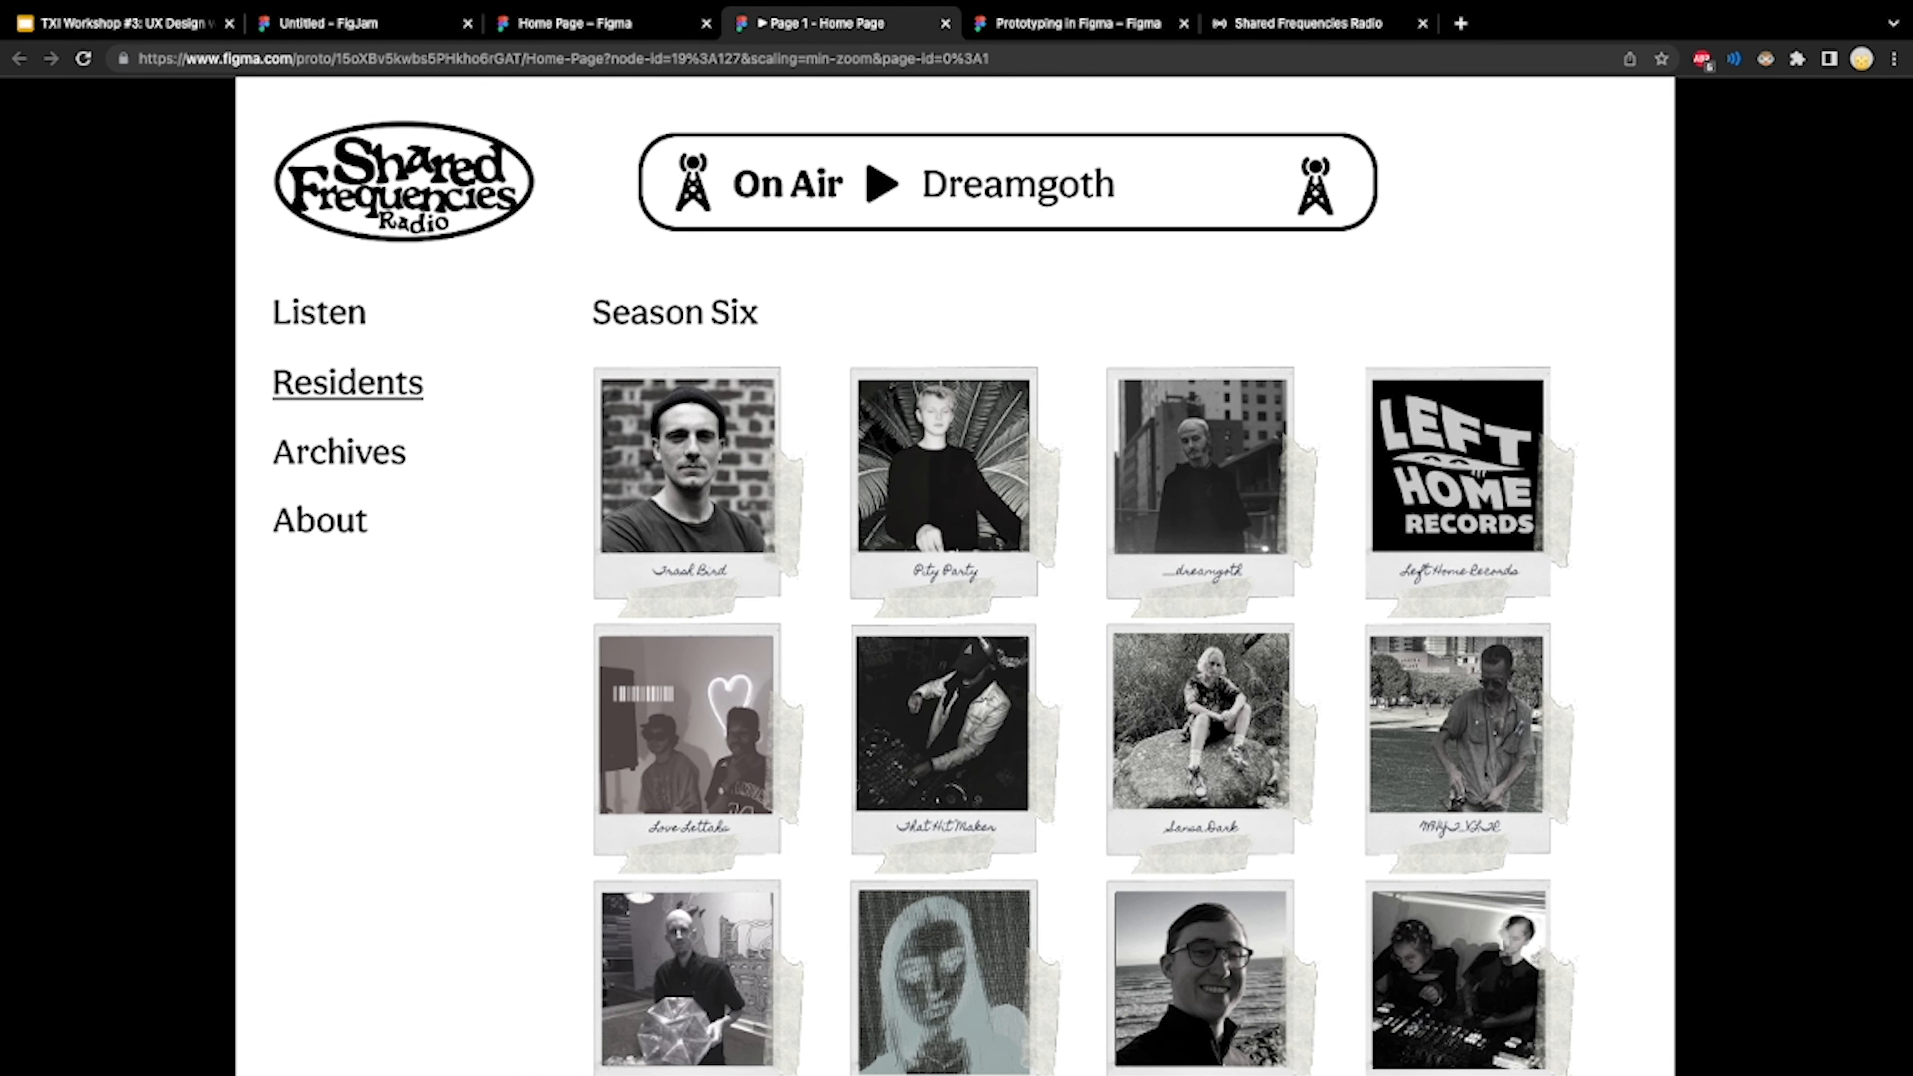
scroll(925, 586, "down", 1)
left_click(338, 453)
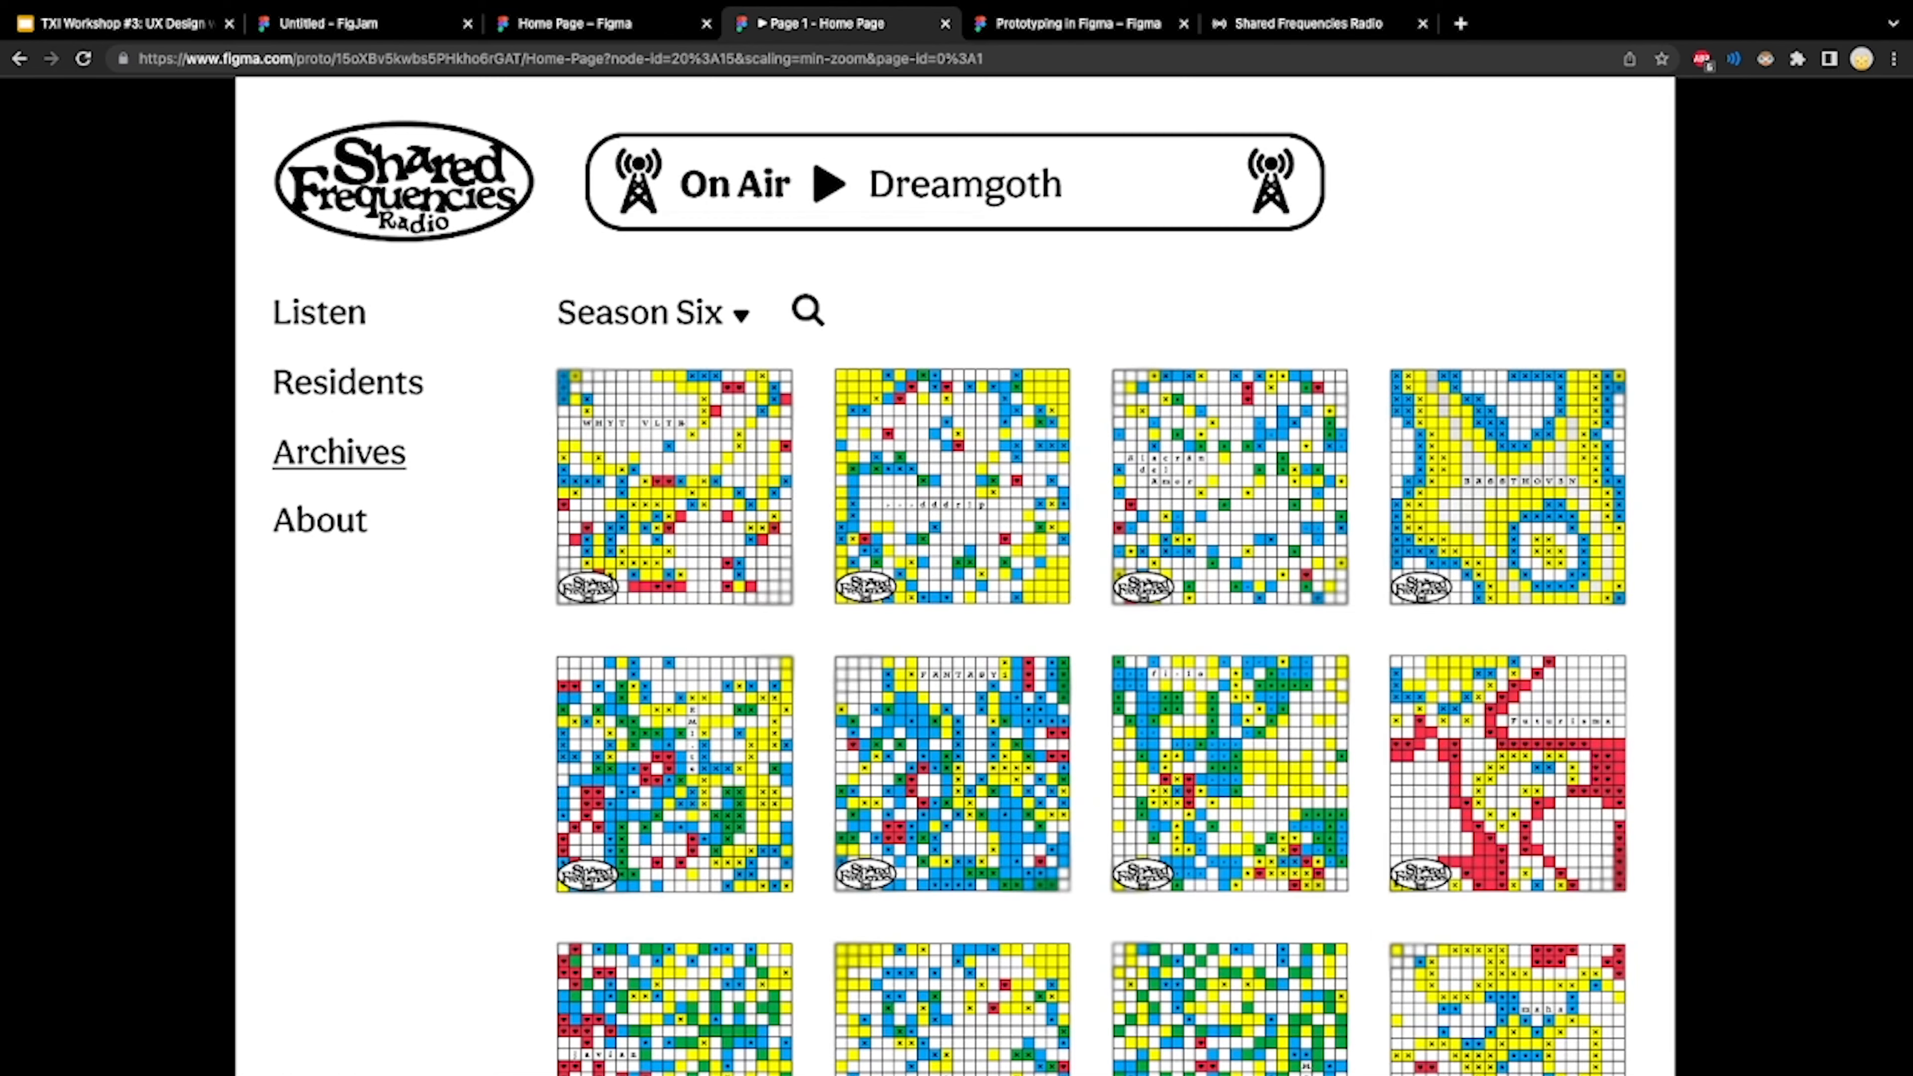
left_click(348, 383)
left_click(338, 453)
left_click(347, 382)
left_click(320, 315)
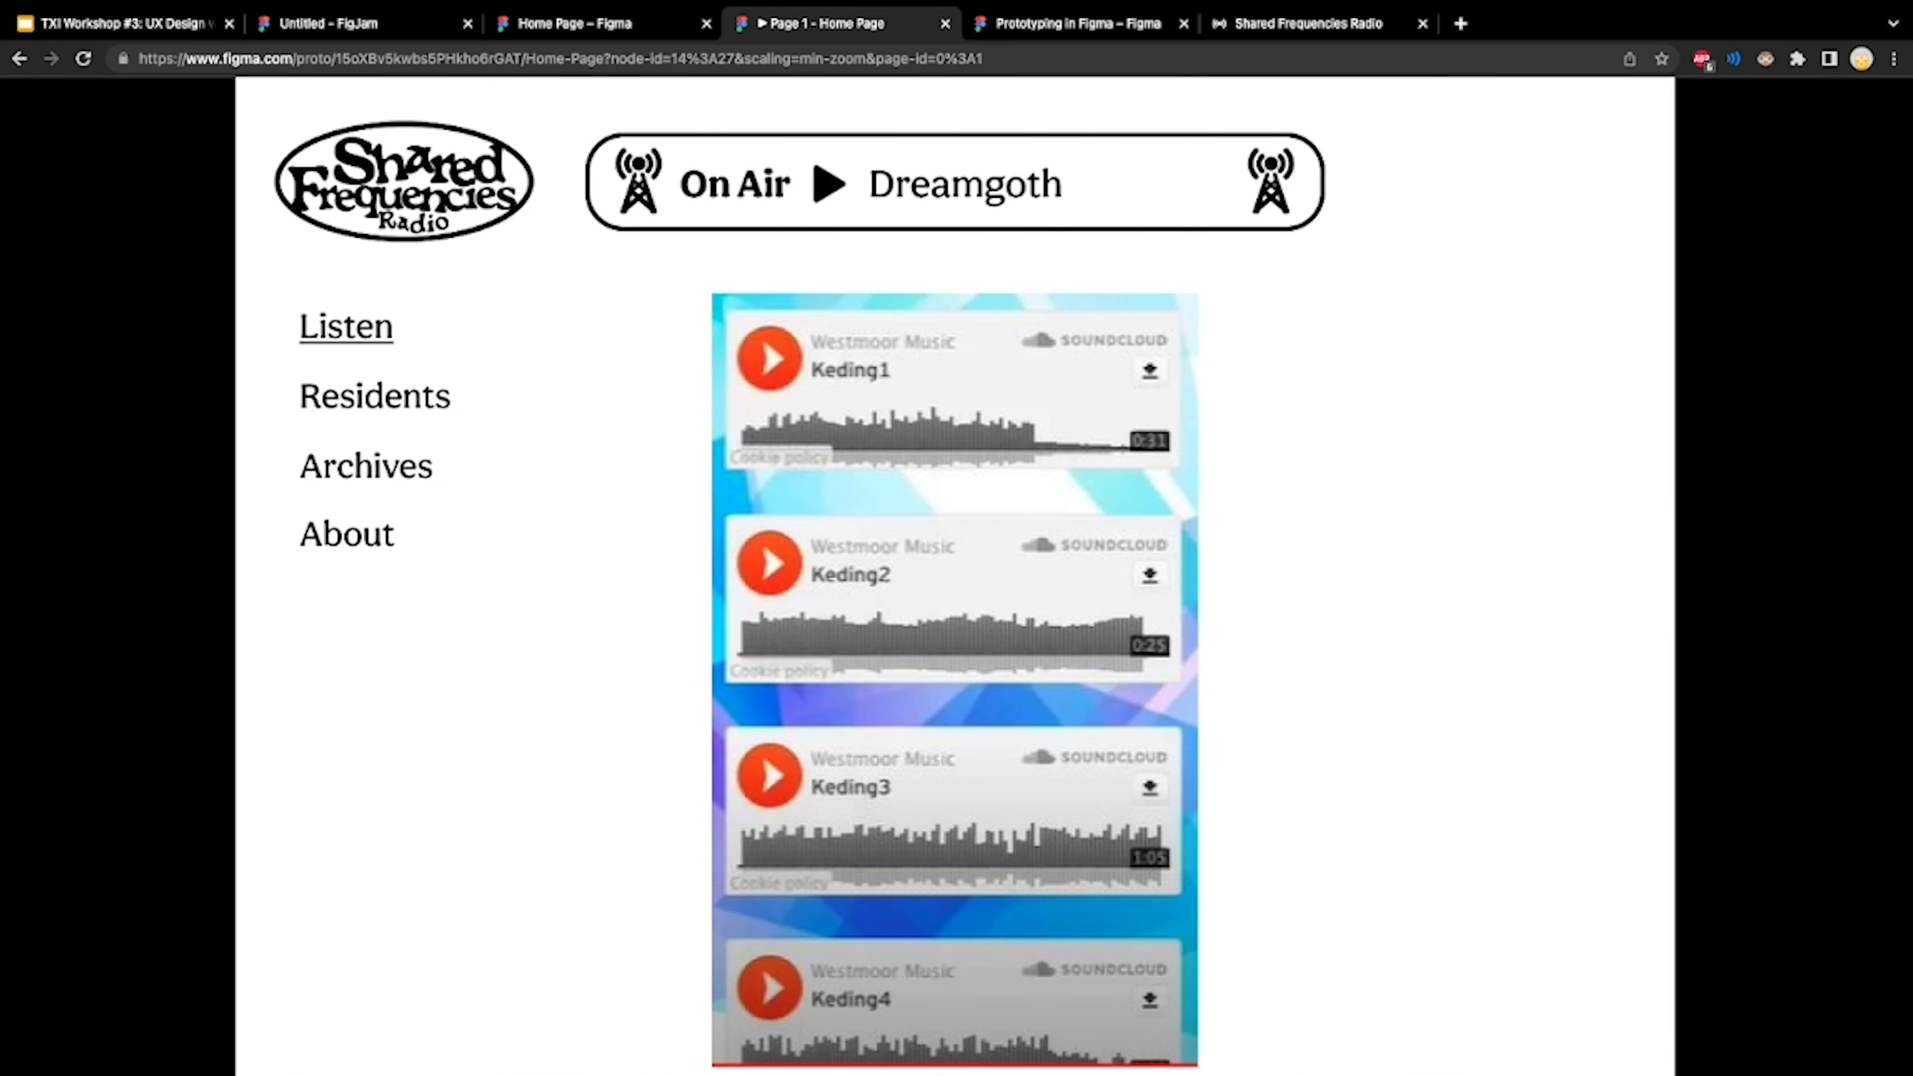
left_click(358, 391)
Step back and forth through the prototype's screens, from the standalone On Air player bar through to the Blog page
key("Left")
key("Left")
key("Left")
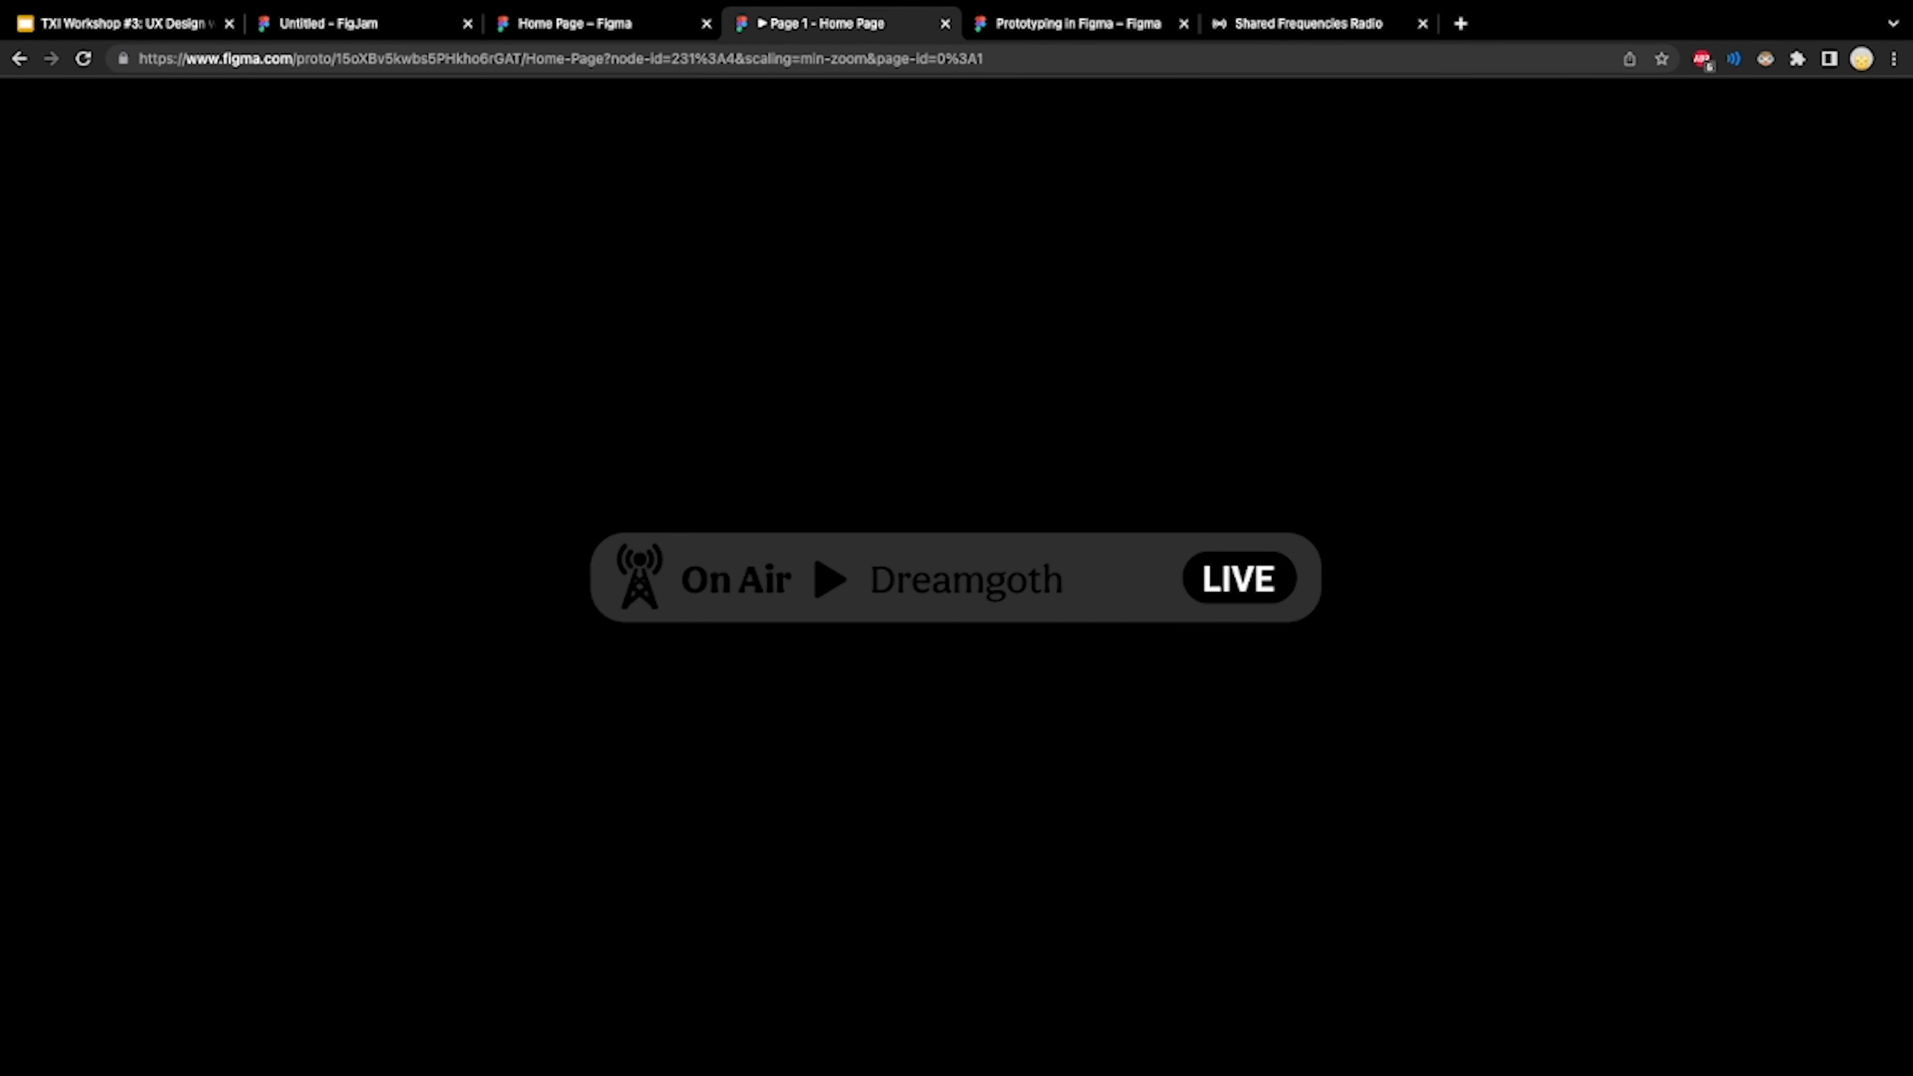
key("Right")
key("Left")
key("Right")
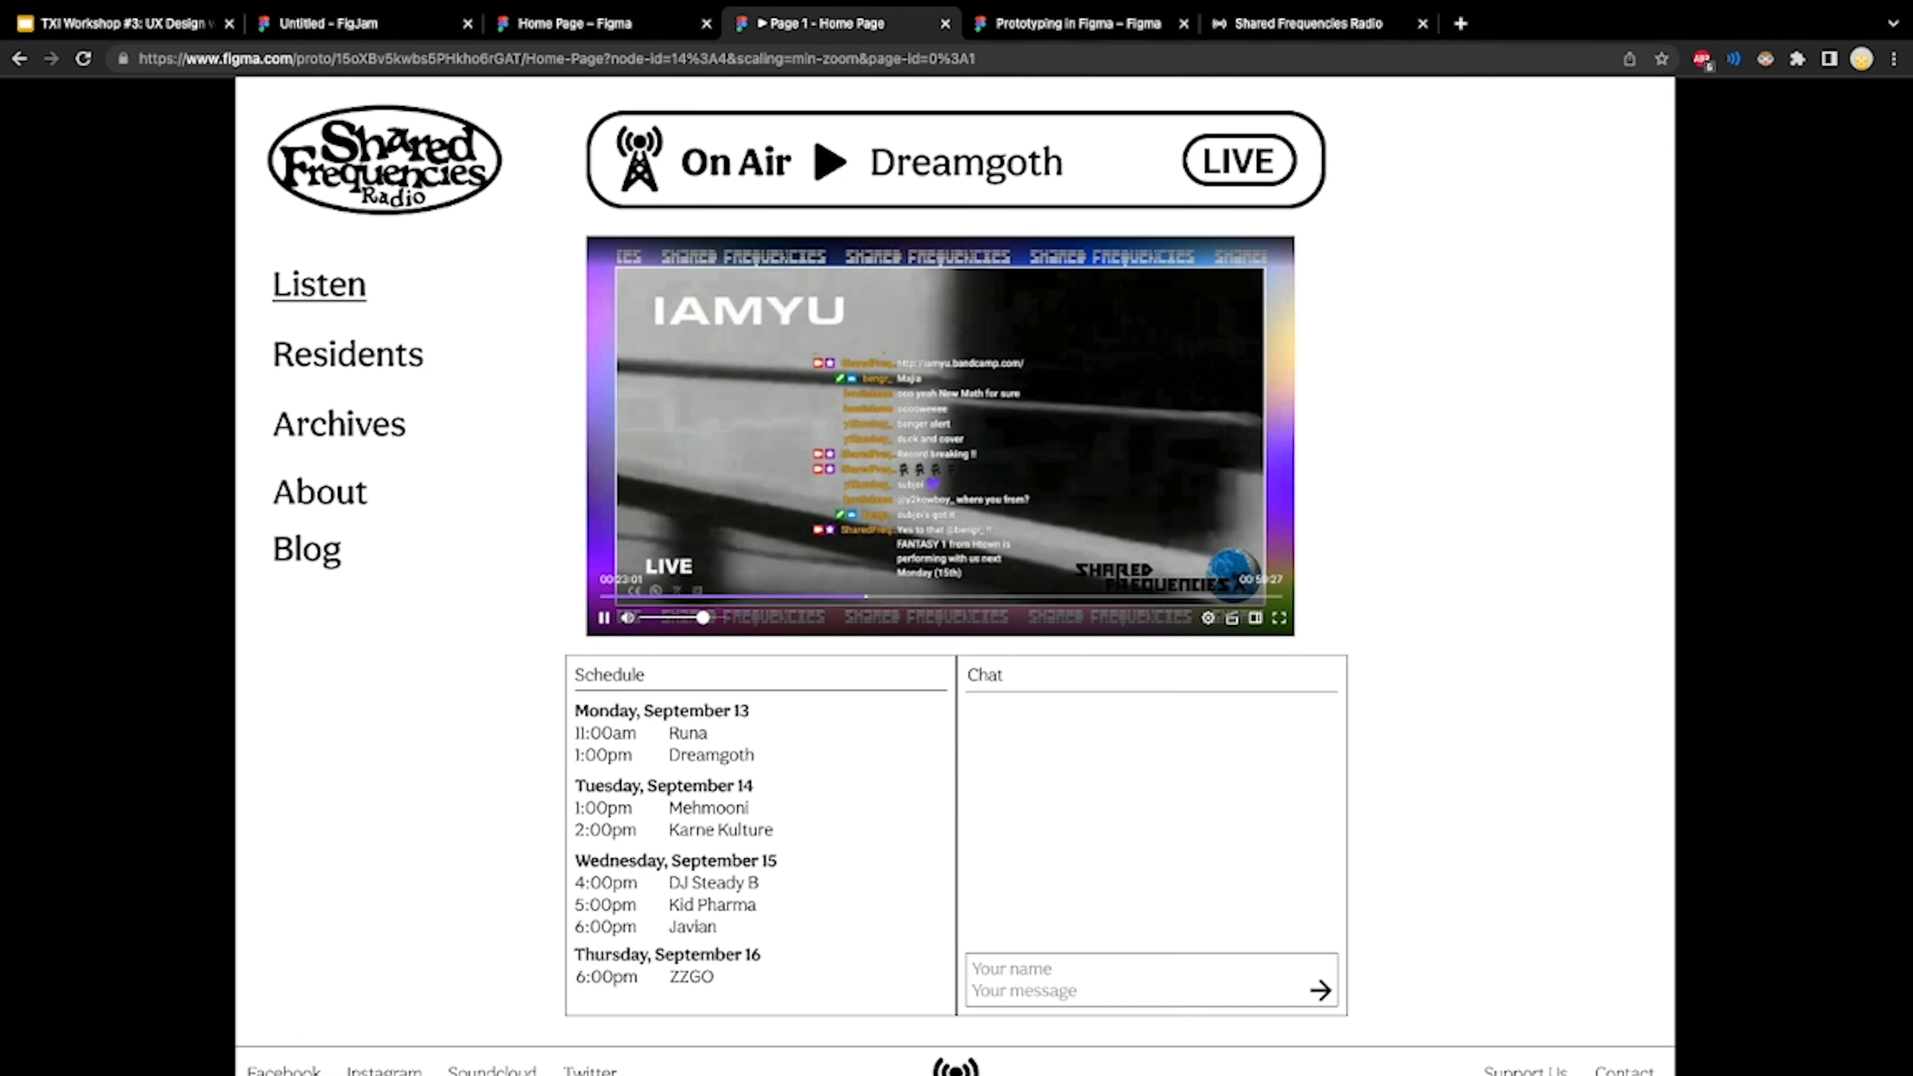
key("Right")
key("Left")
key("Right")
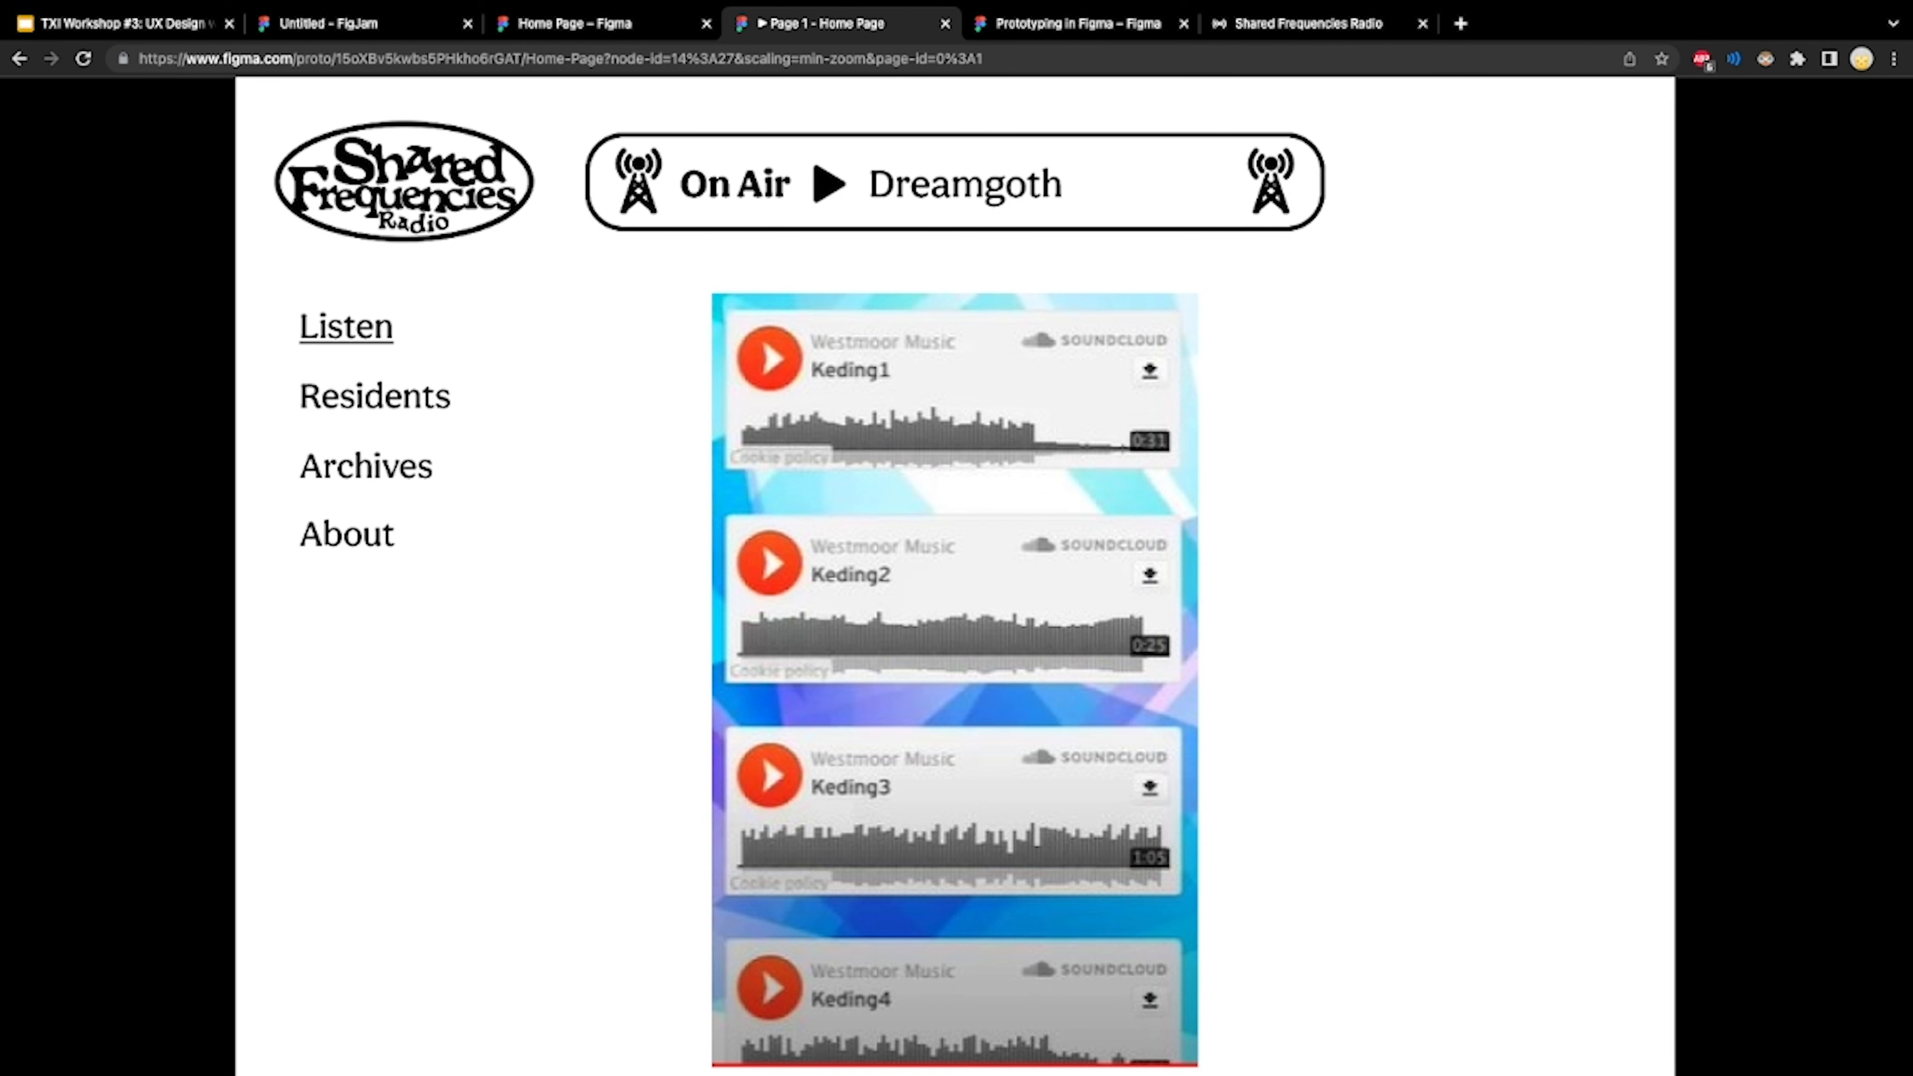
key("Right")
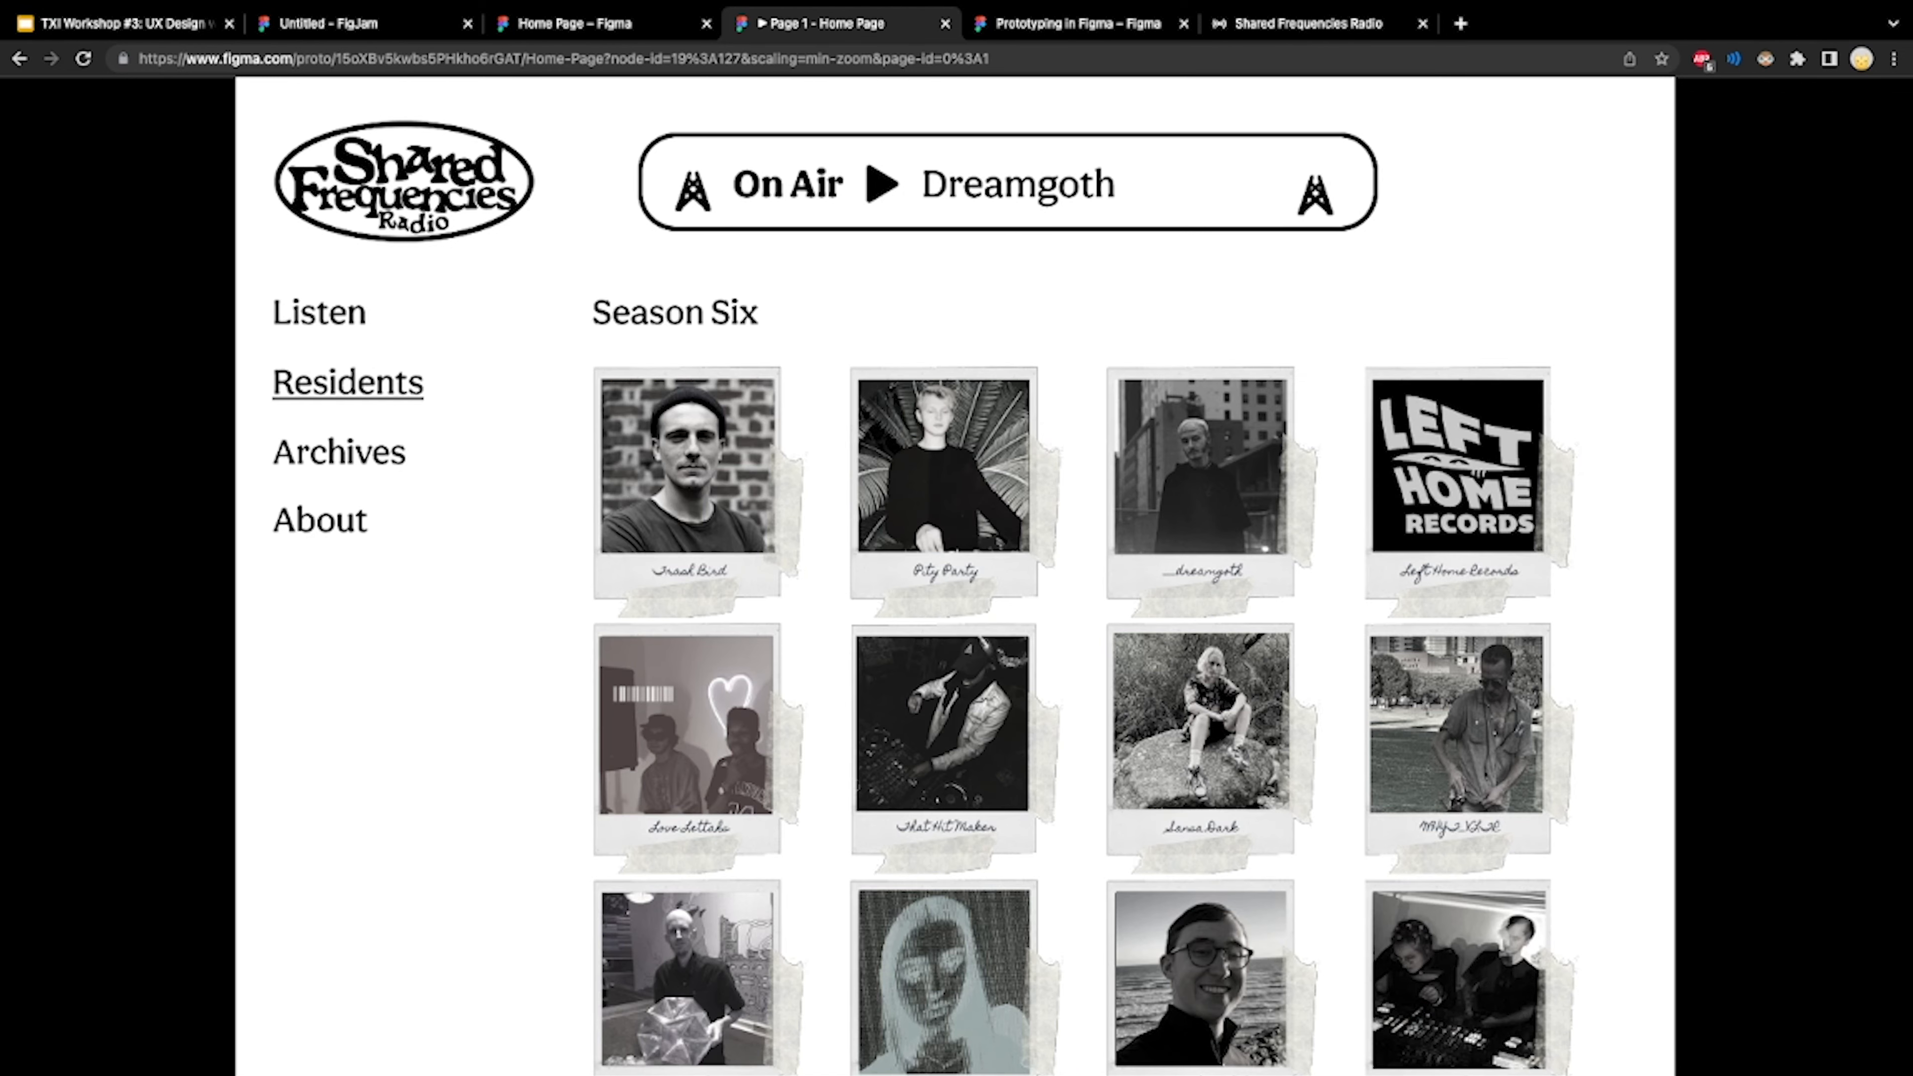
key("Right")
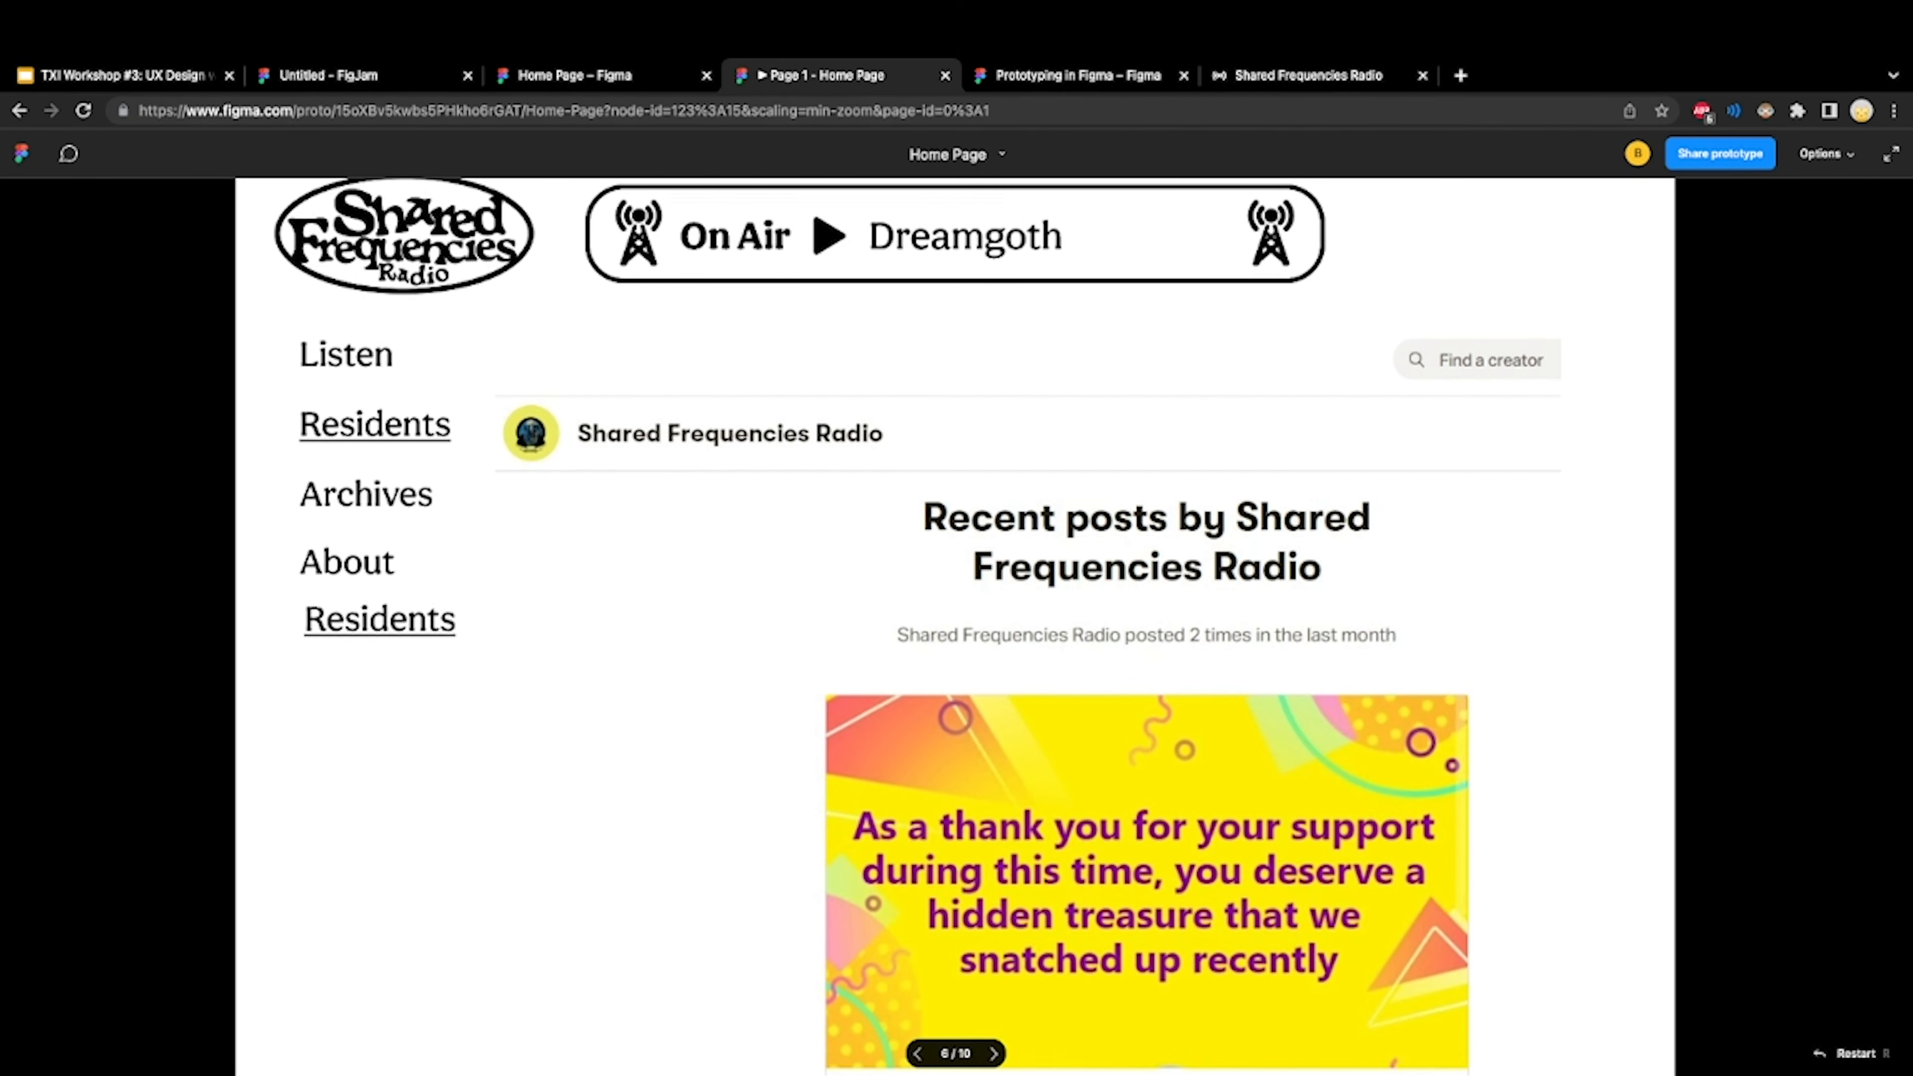
Return to the Home Page design file and view the Base and Listen frames side by side
left_click(575, 75)
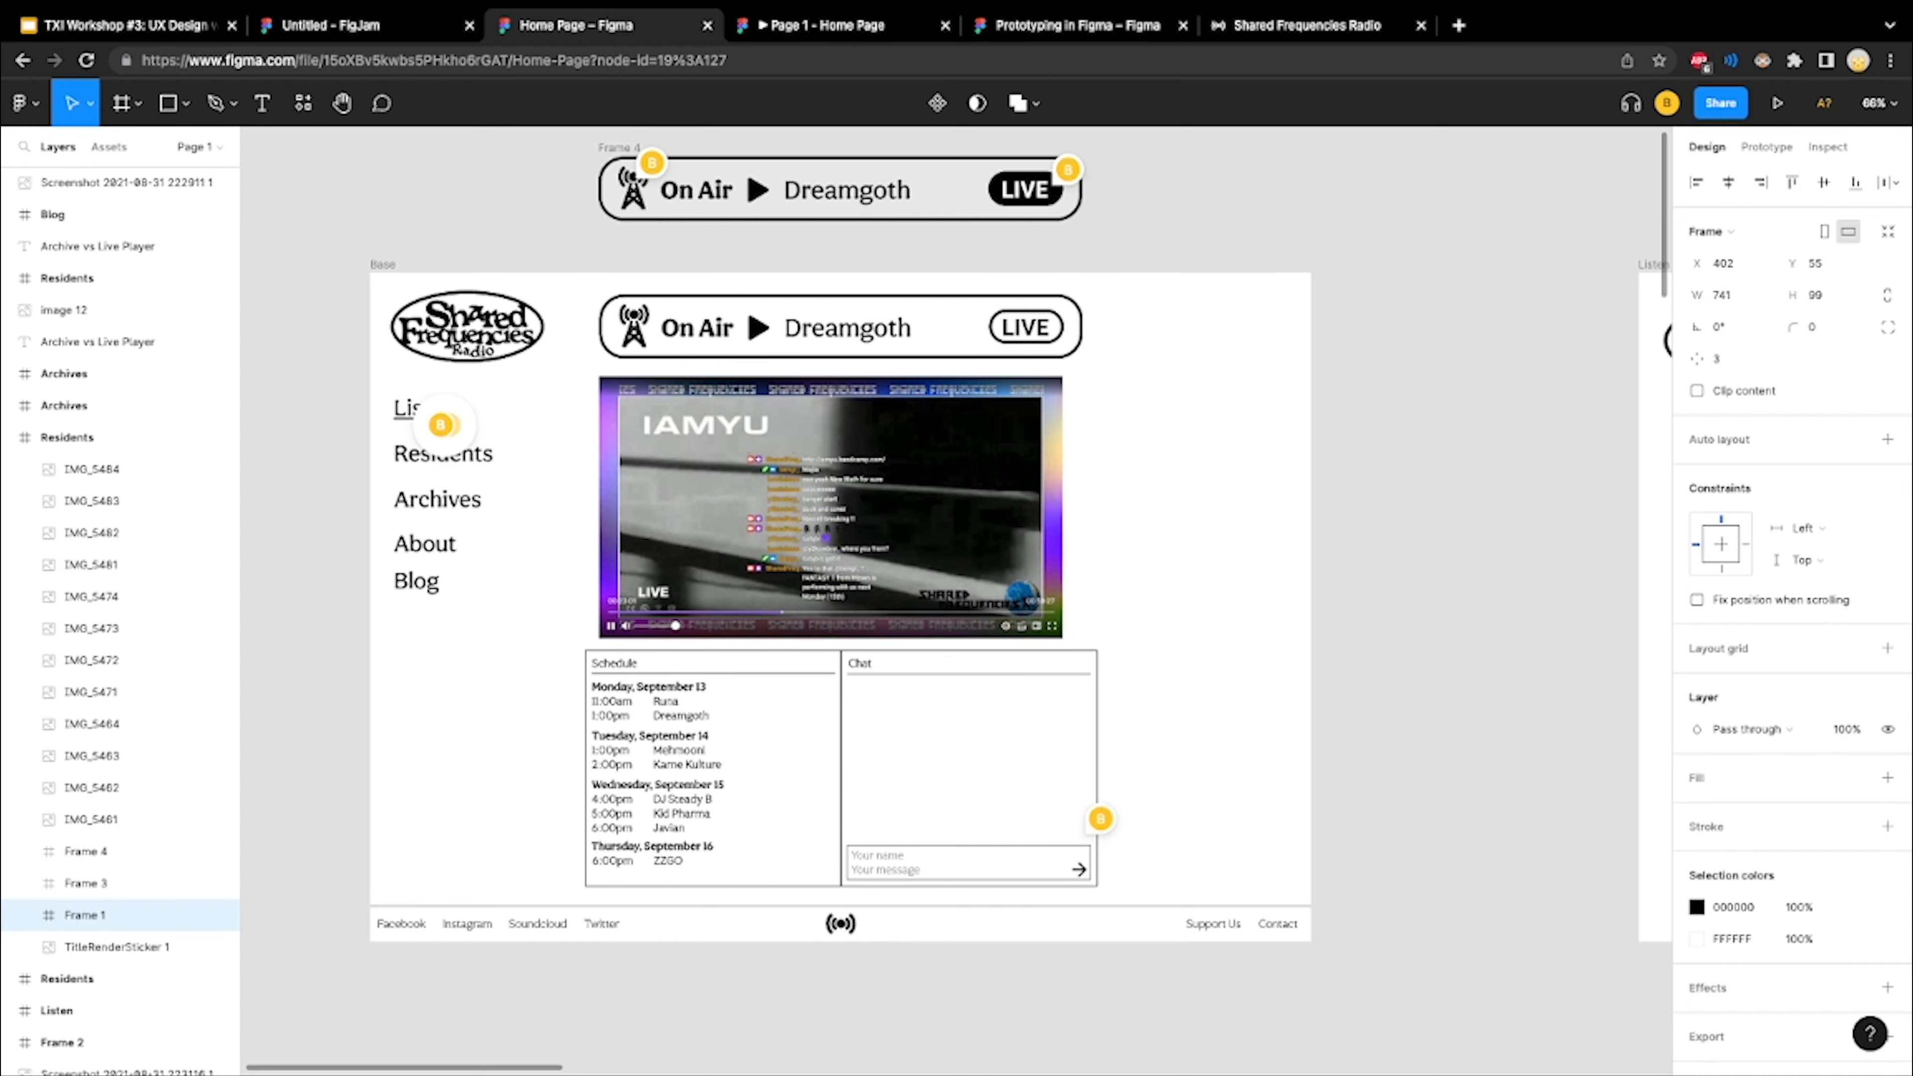
scroll(896, 573, "left", 1)
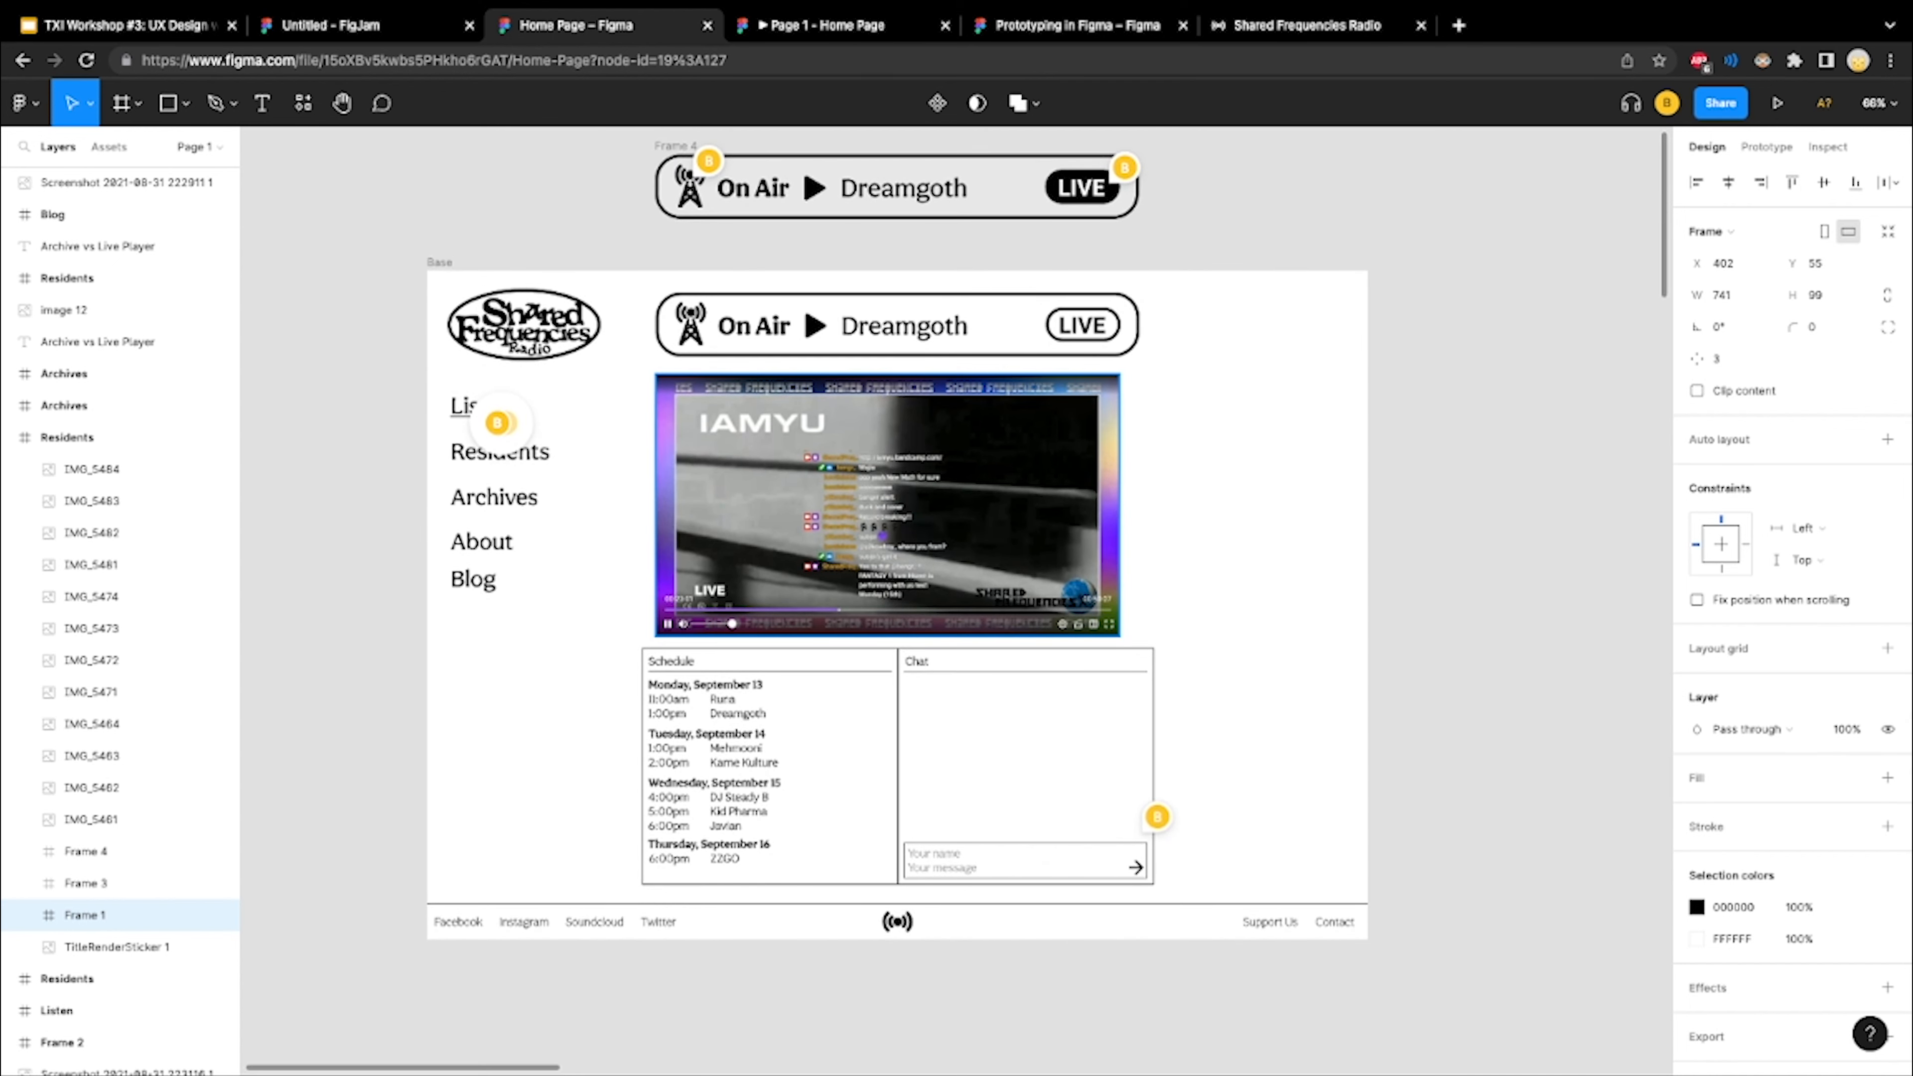
scroll(763, 493, "down", 5)
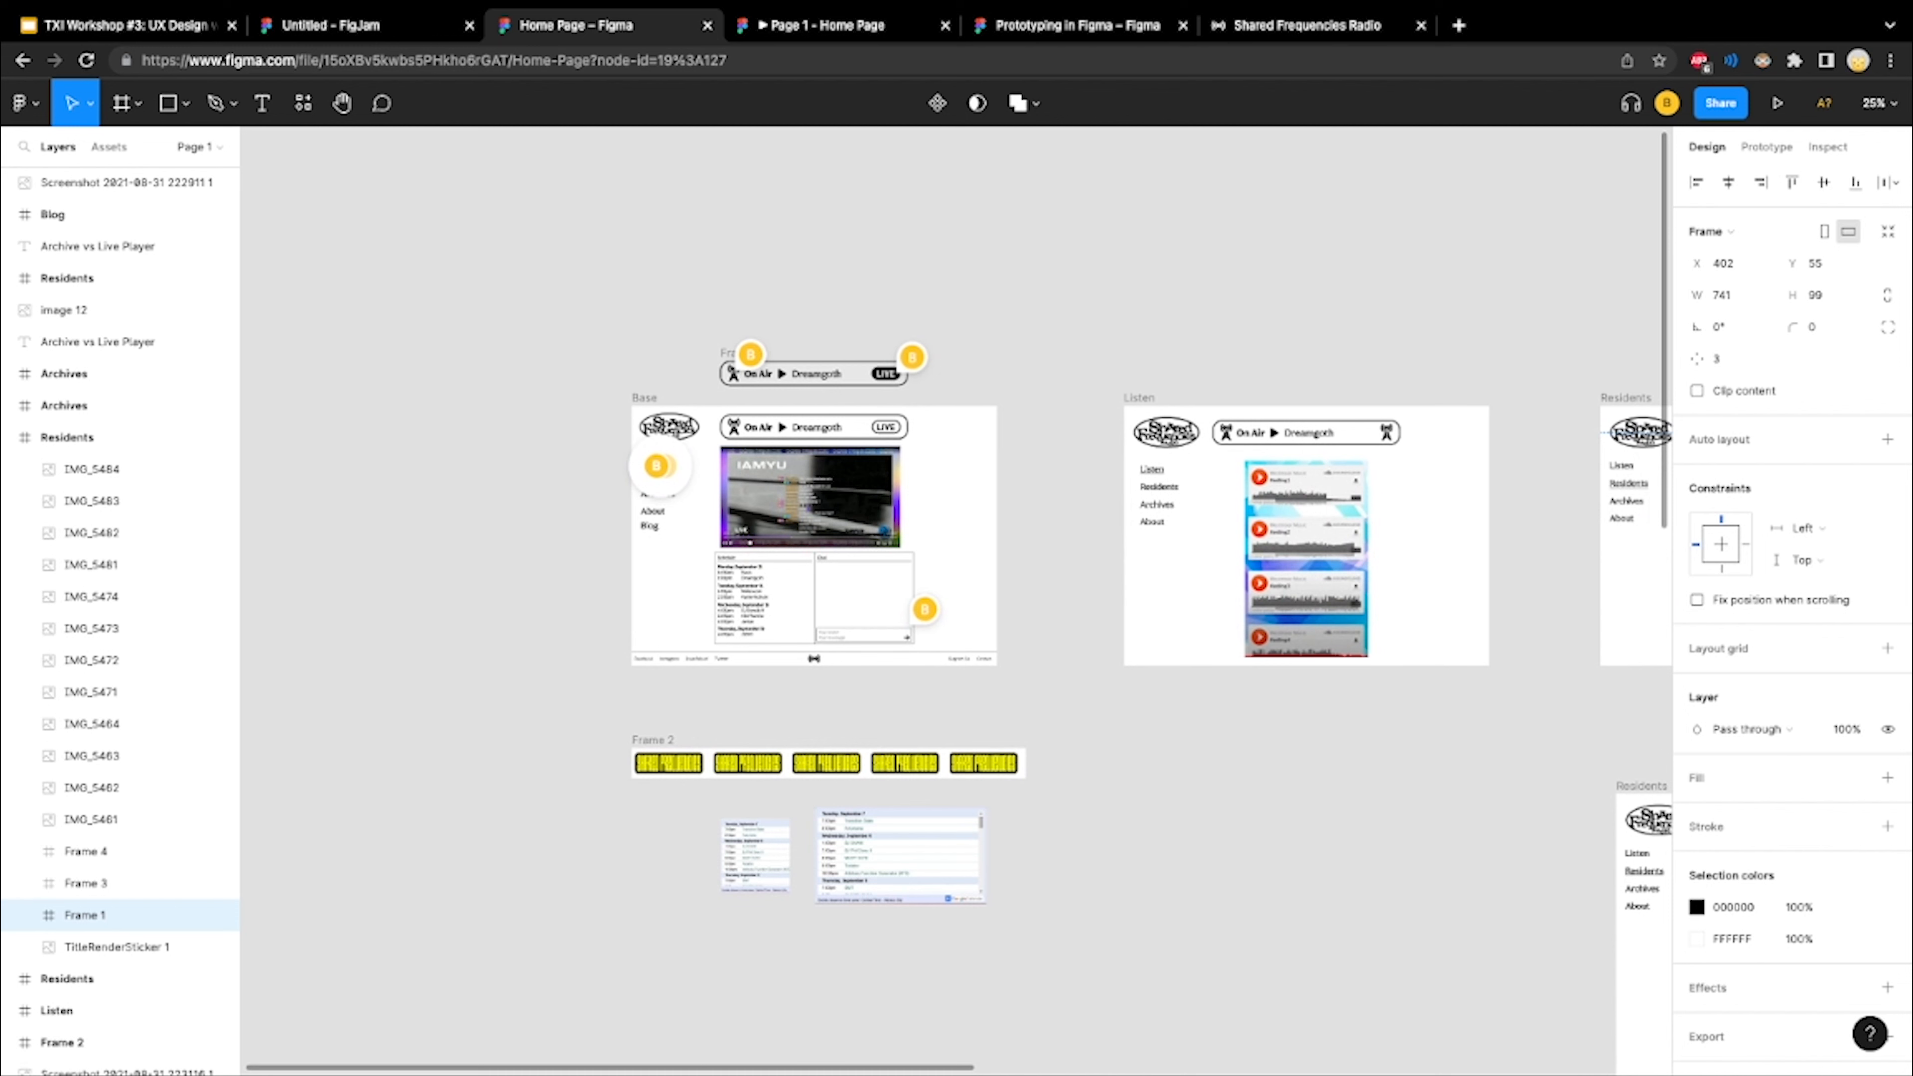
Select the Residents link in the Base frame's navigation and compare it with the navigation in the Listen and Residents frames
scroll(1010, 447, "up", 5)
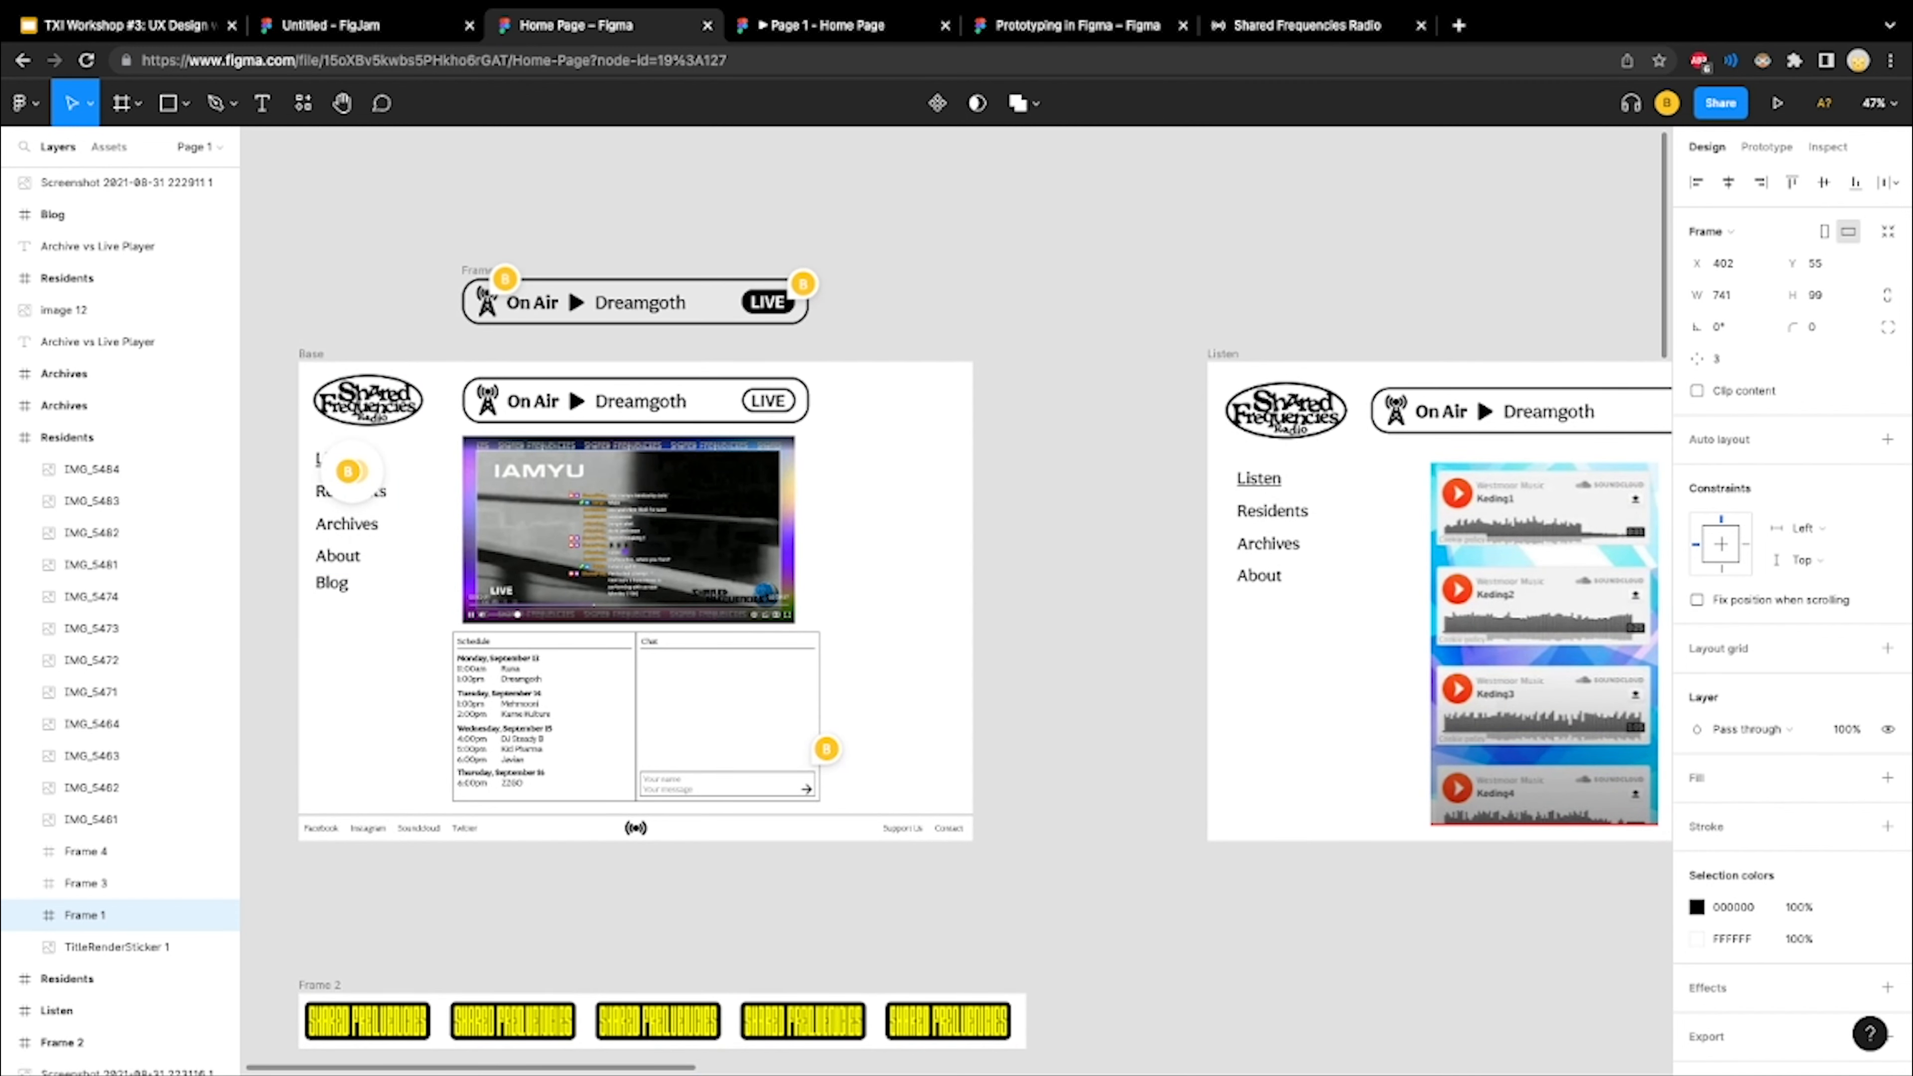
left_click(353, 527)
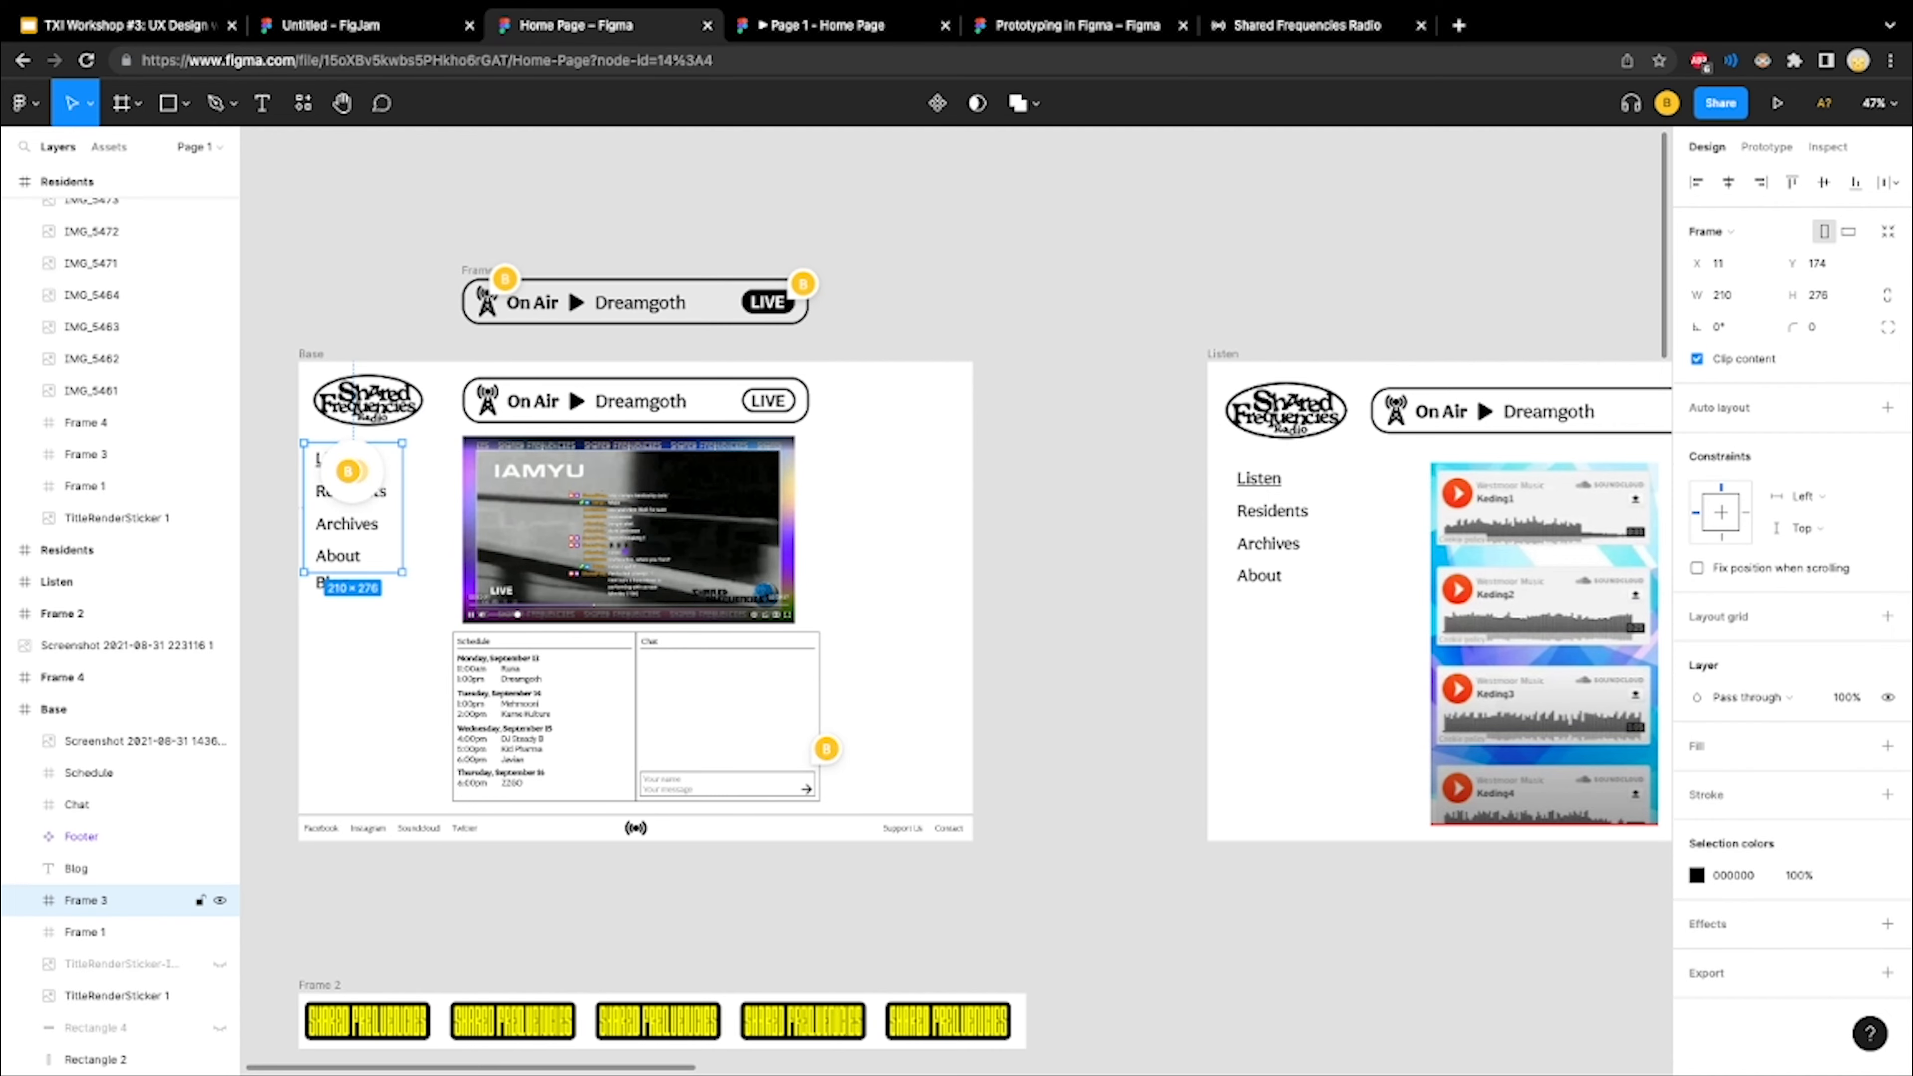
left_click(350, 486)
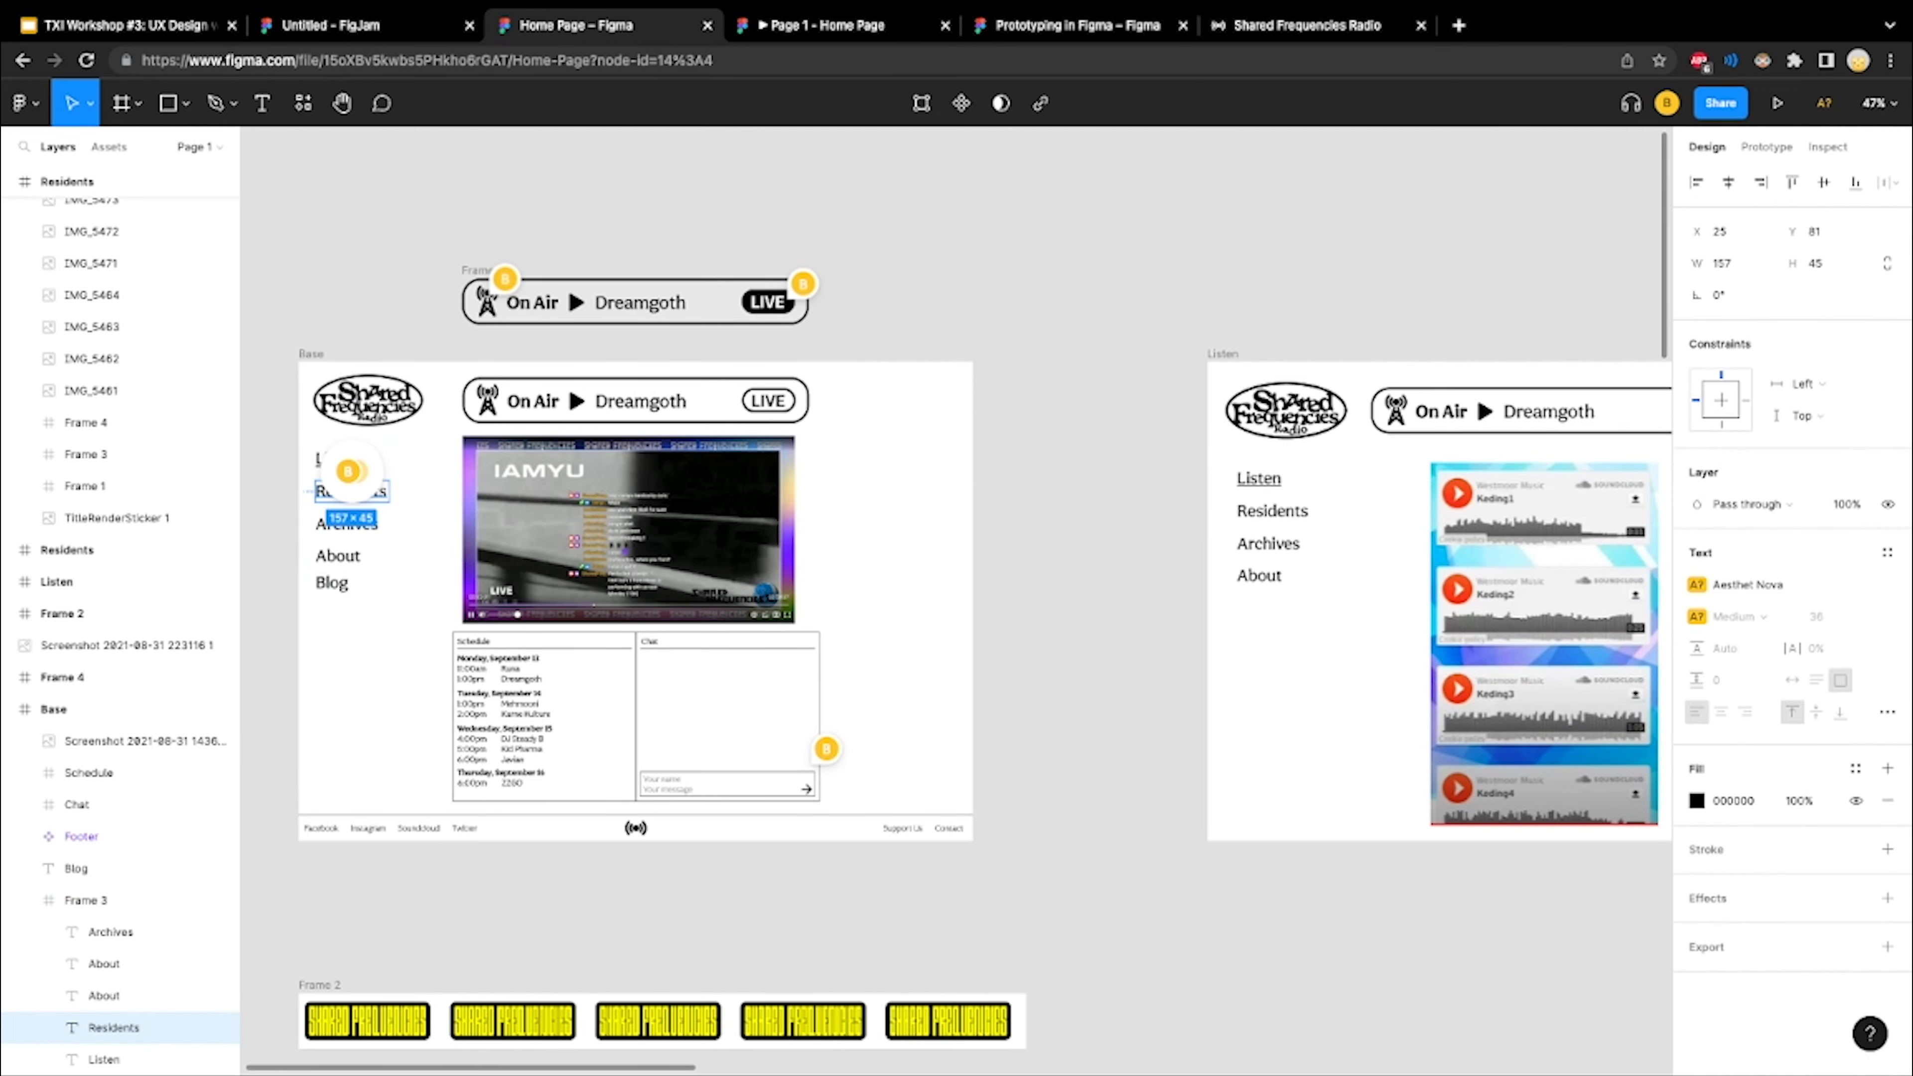
scroll(380, 508, "up", 6)
scroll(380, 509, "right", 20)
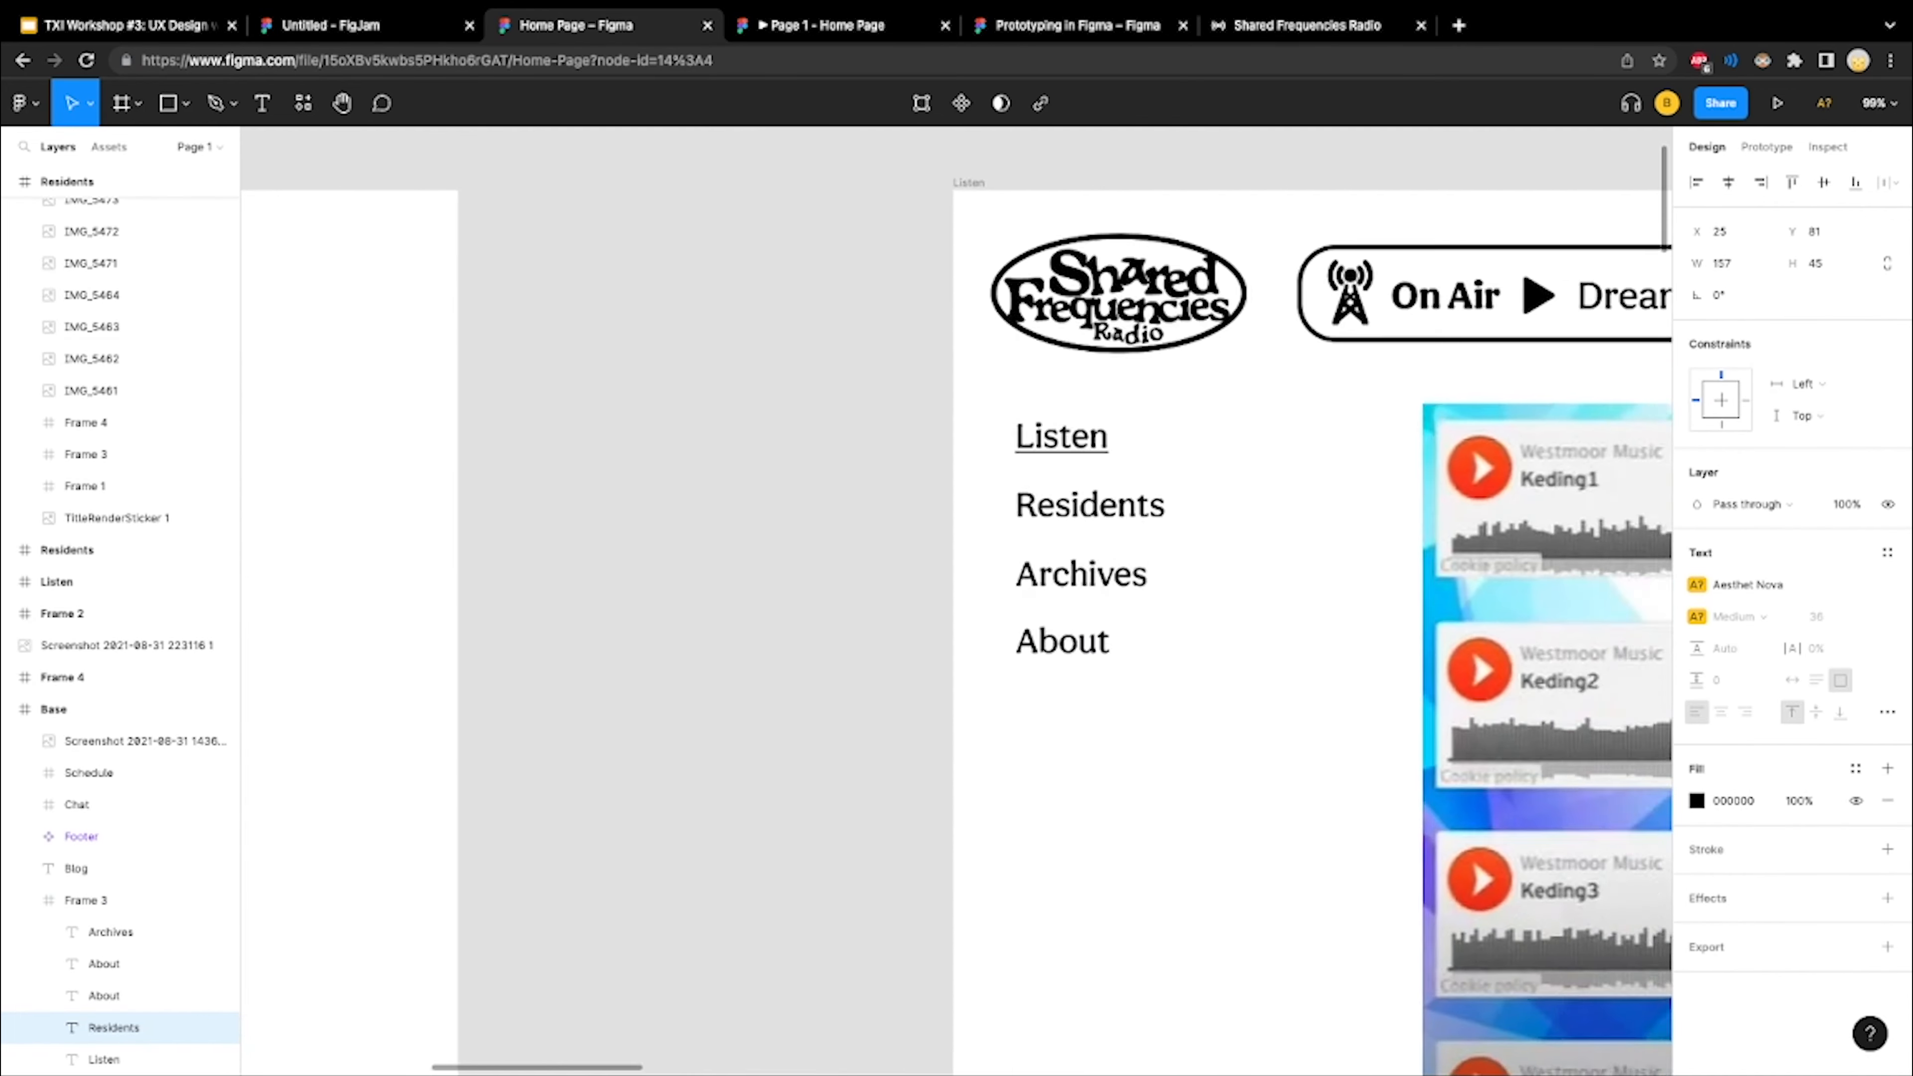
scroll(380, 509, "down", 6)
scroll(380, 509, "right", 8)
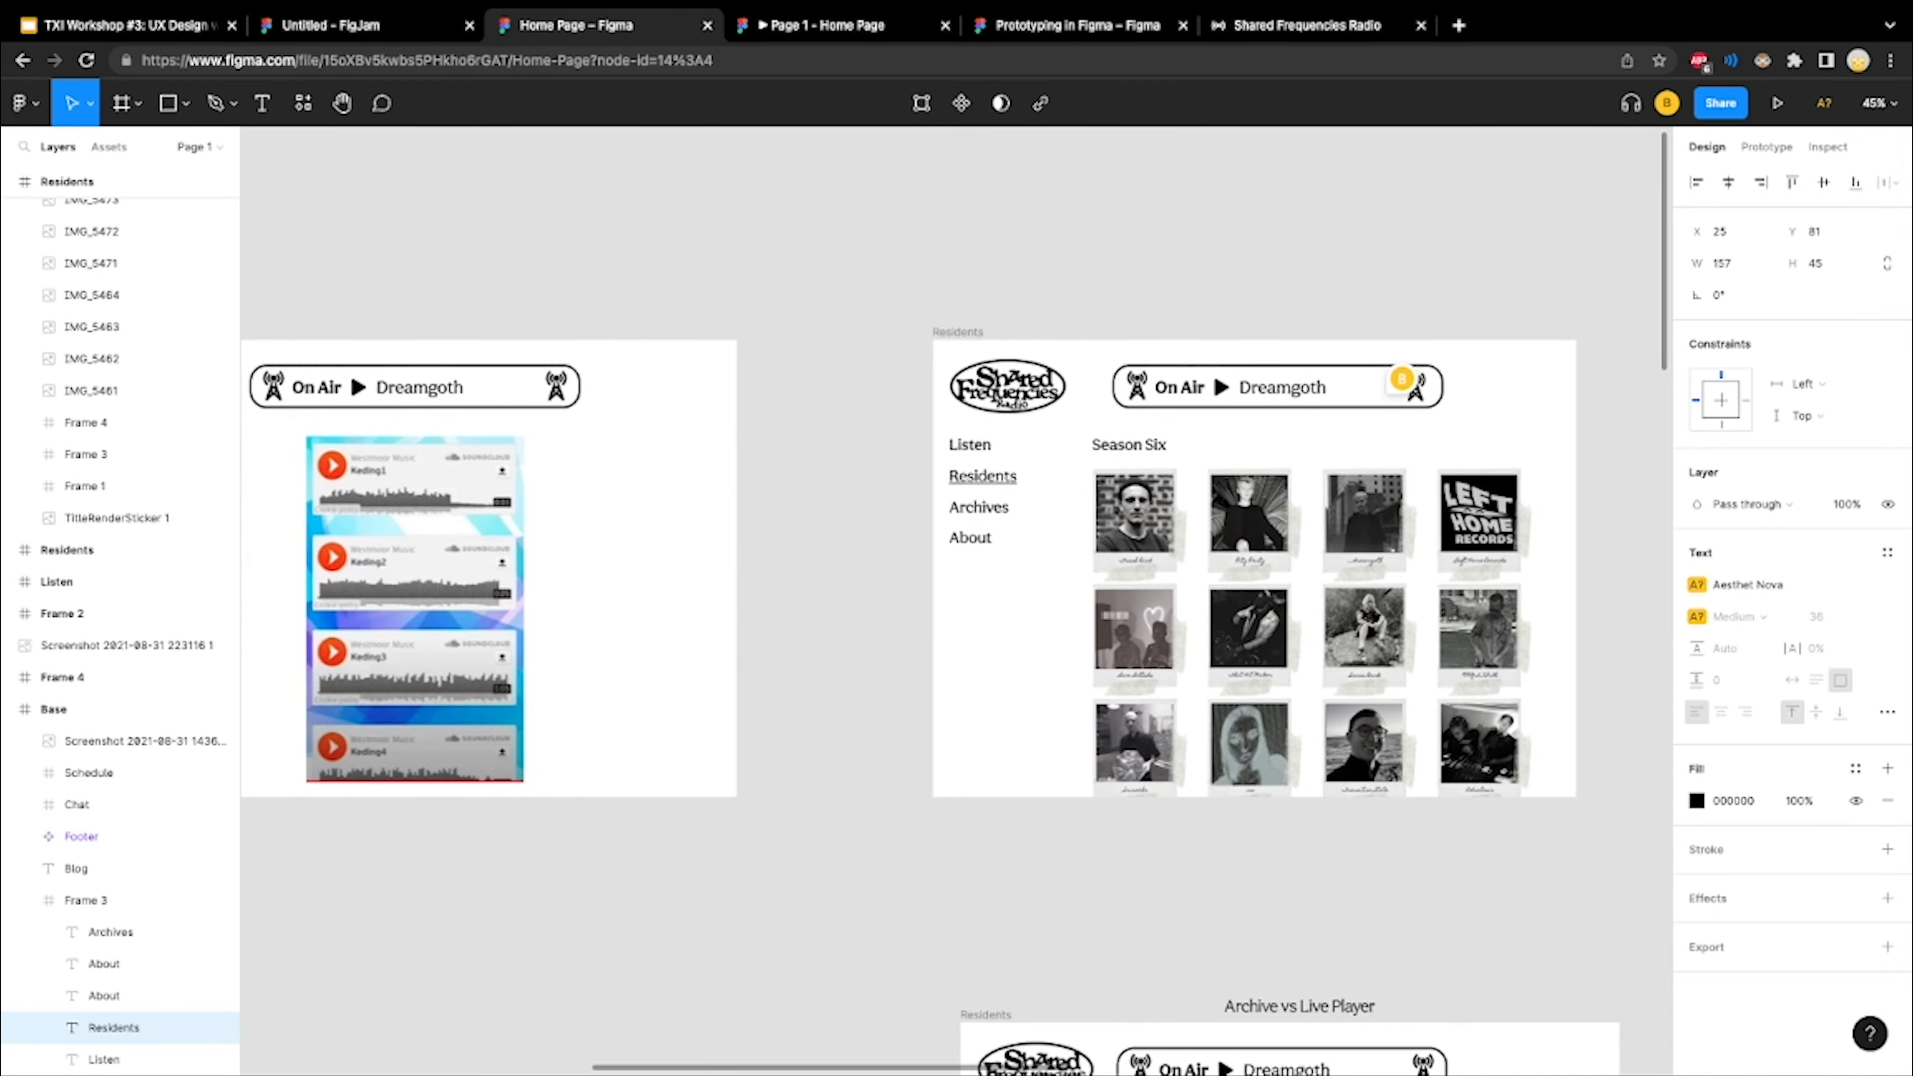
scroll(1218, 527, "left", 10)
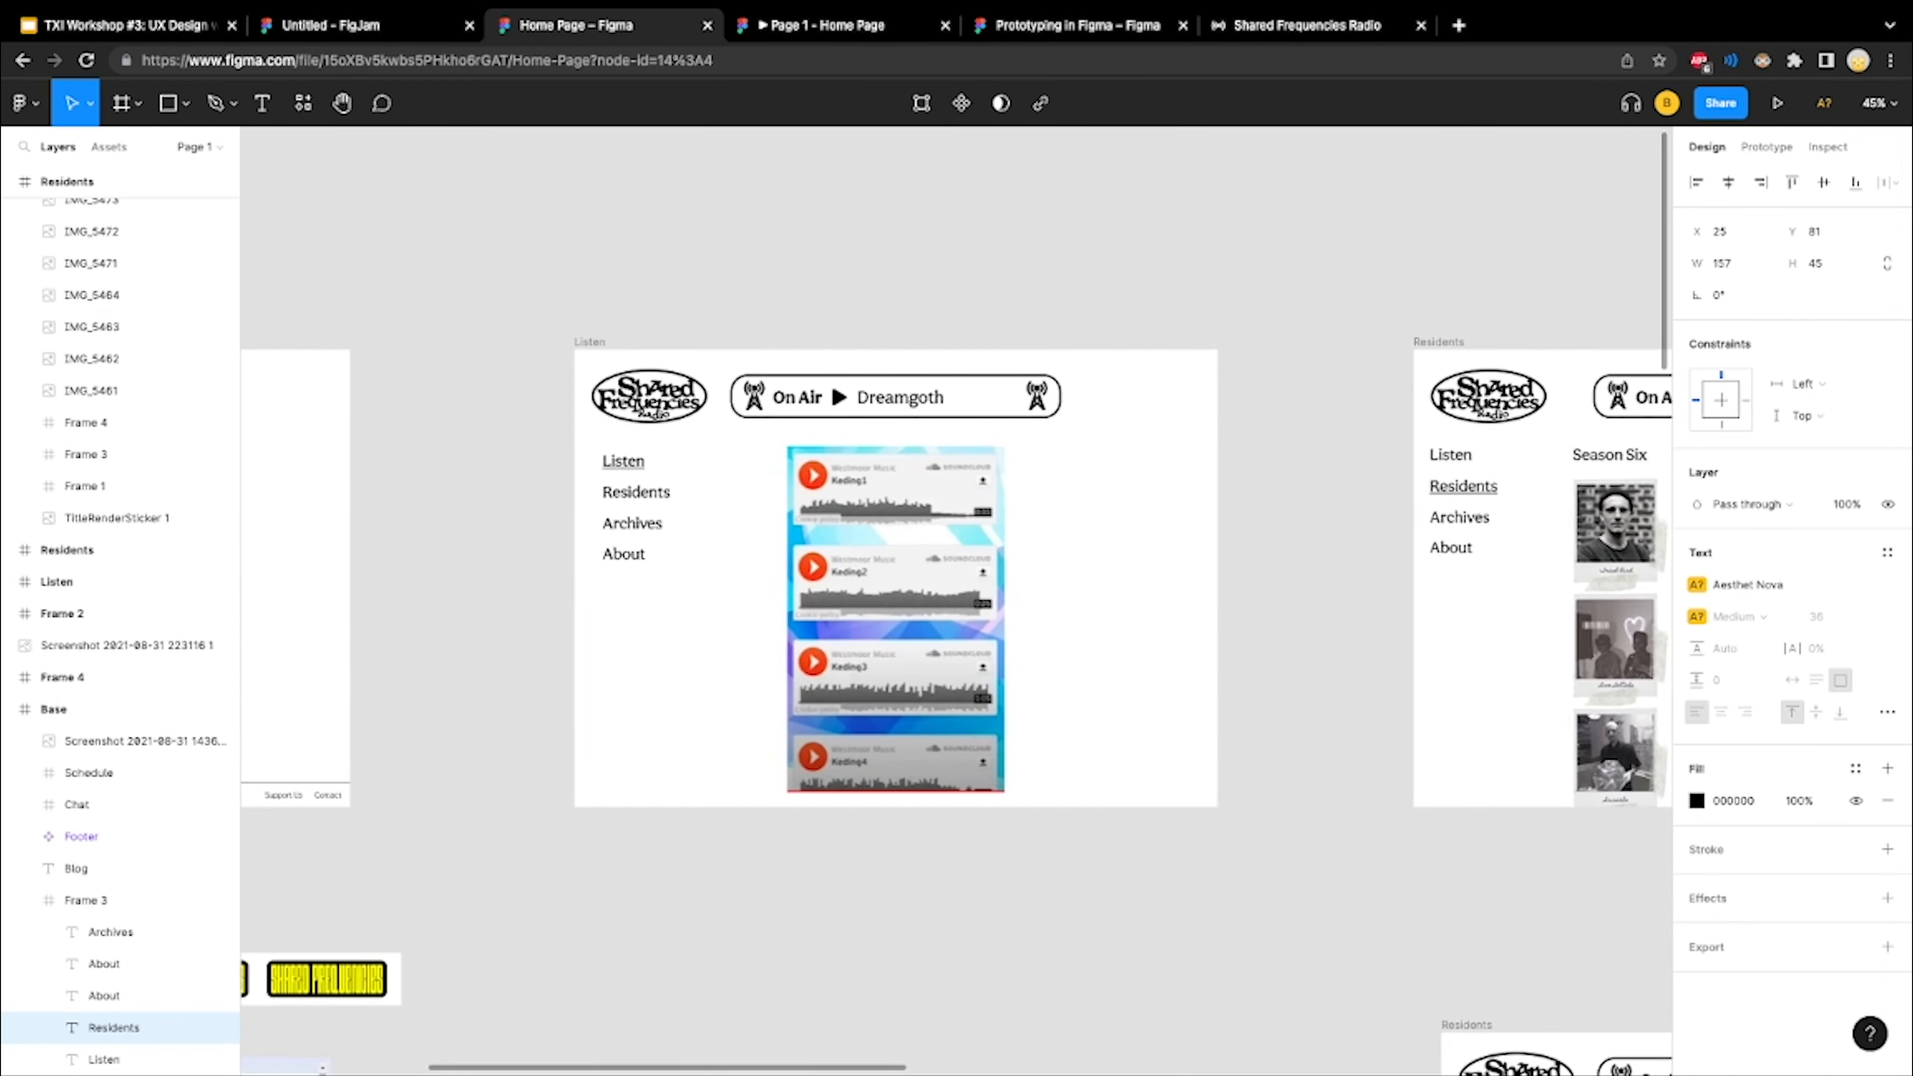
scroll(956, 602, "left", 2)
scroll(956, 601, "right", 11)
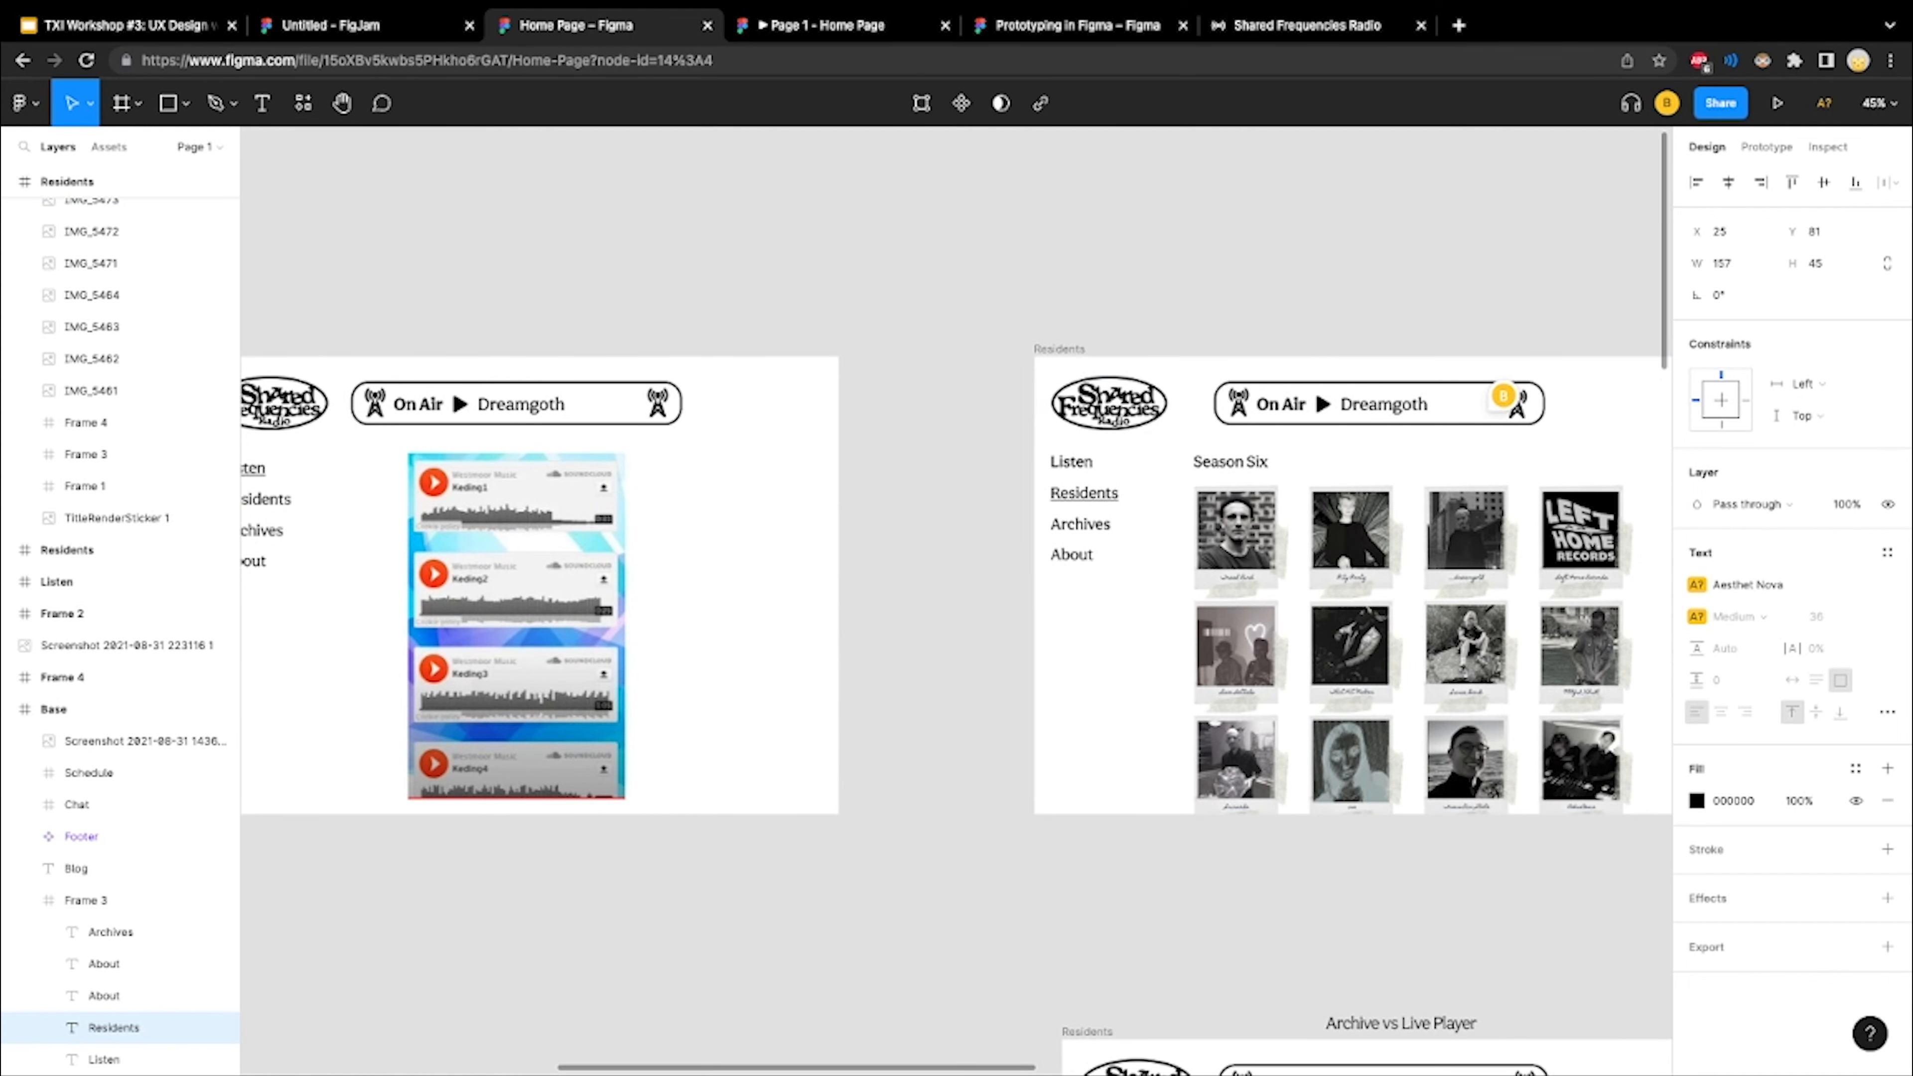
scroll(956, 584, "left", 5)
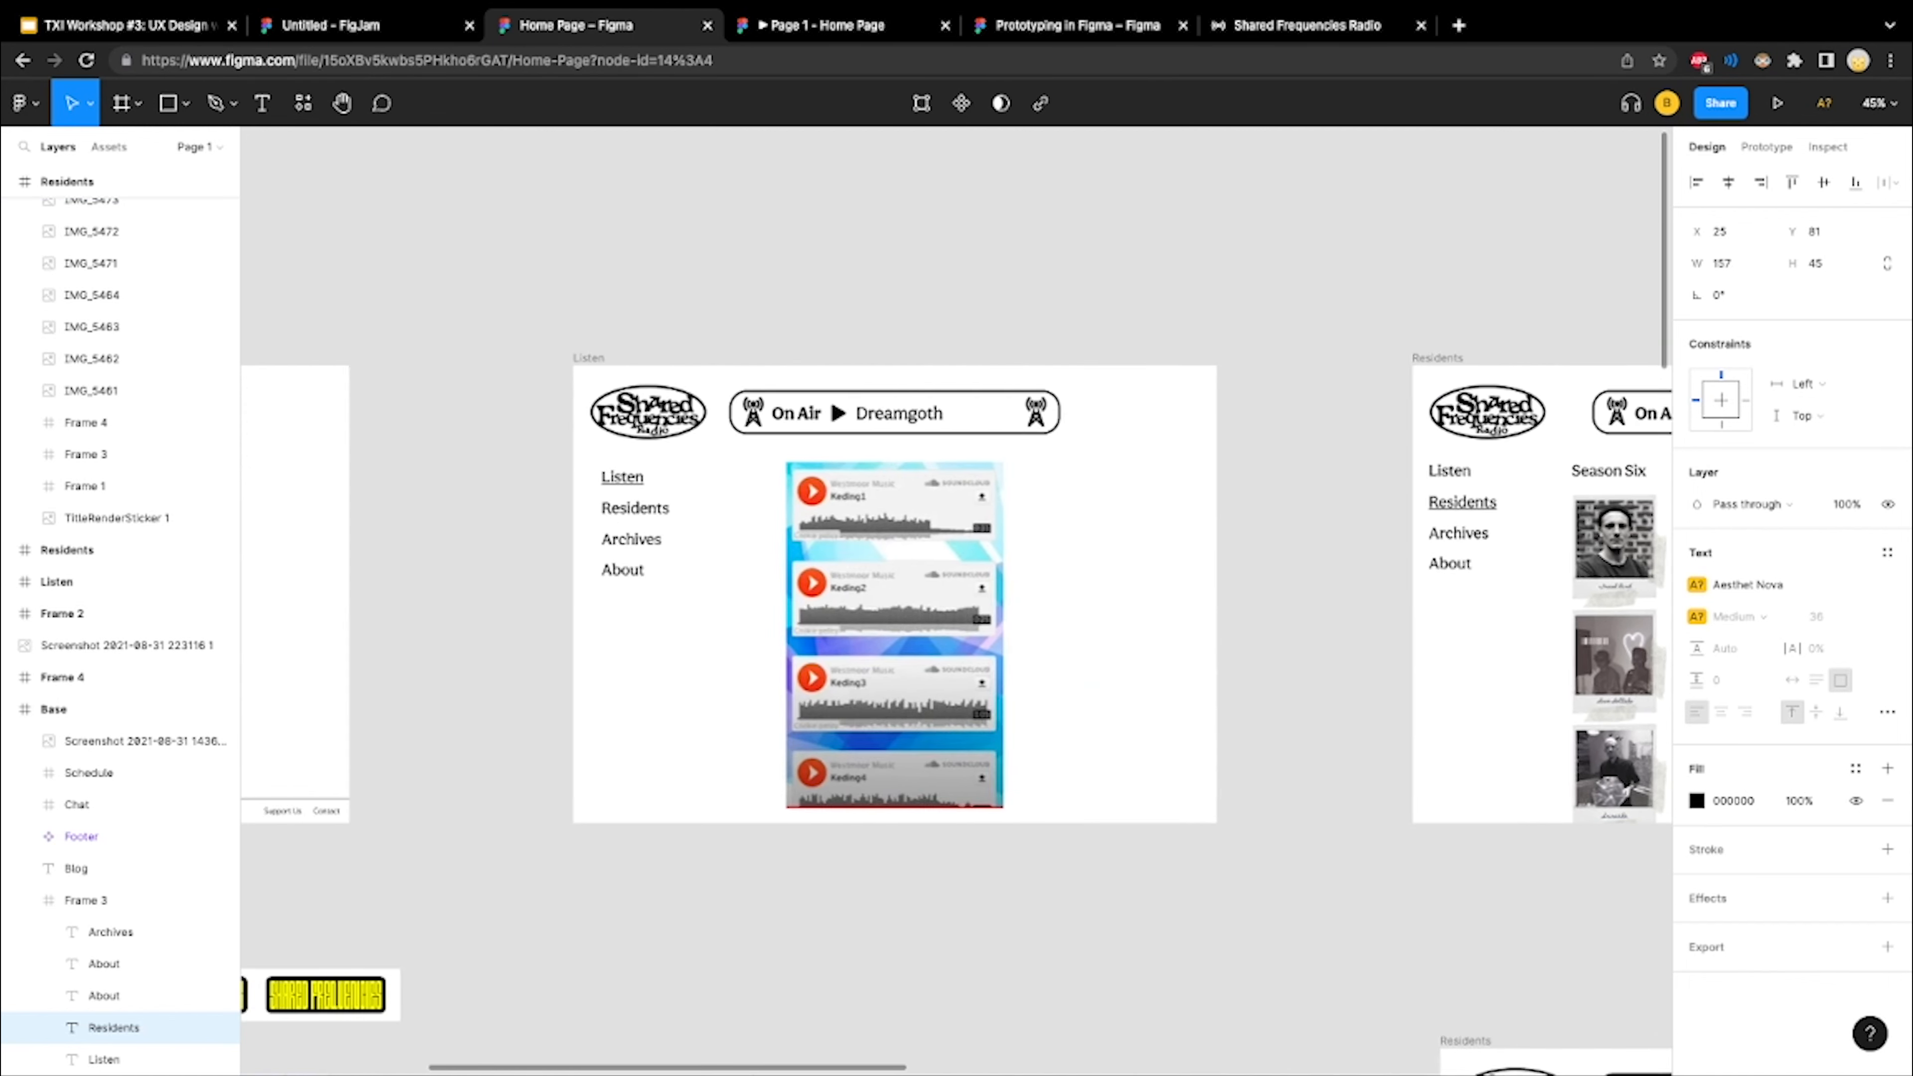
scroll(956, 584, "left", 8)
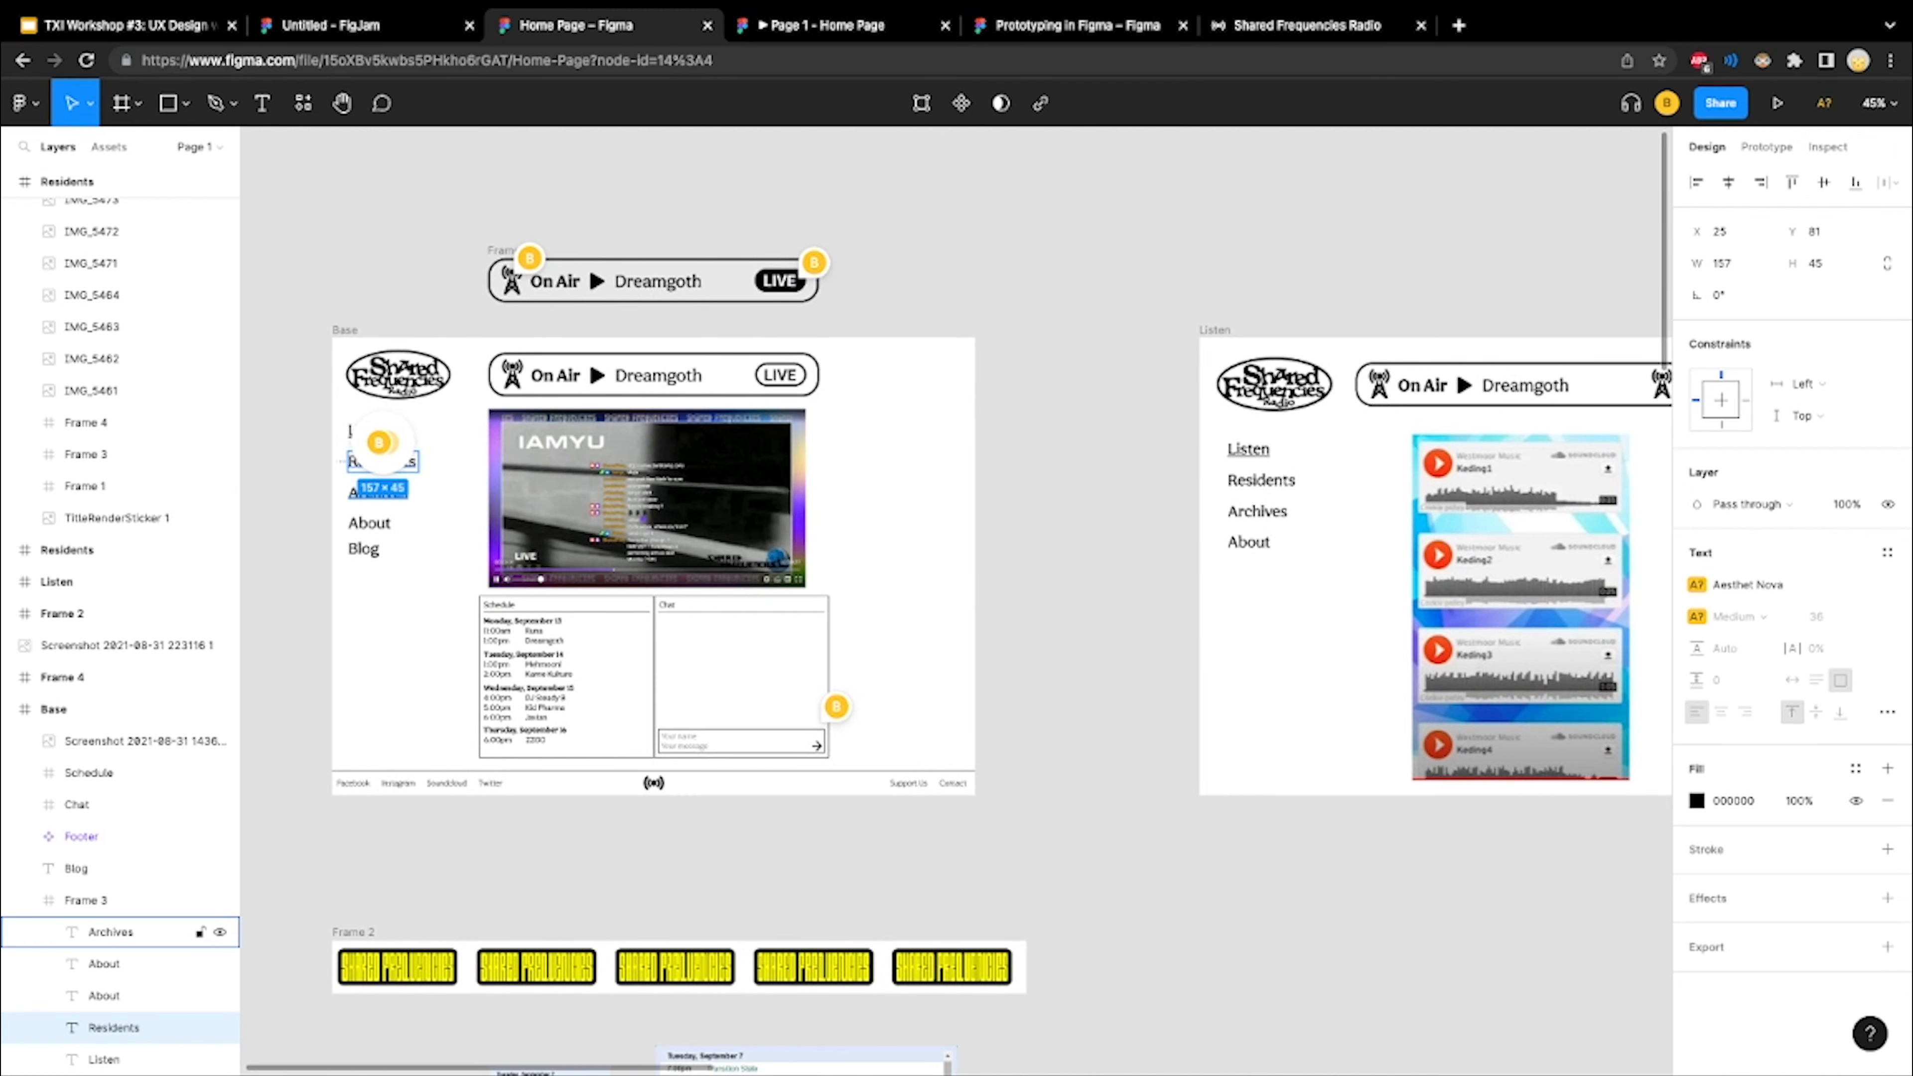
Turn the Base frame's Residents navigation link into a component and expand its layer to show the nested text
scroll(422, 452, "up", 4)
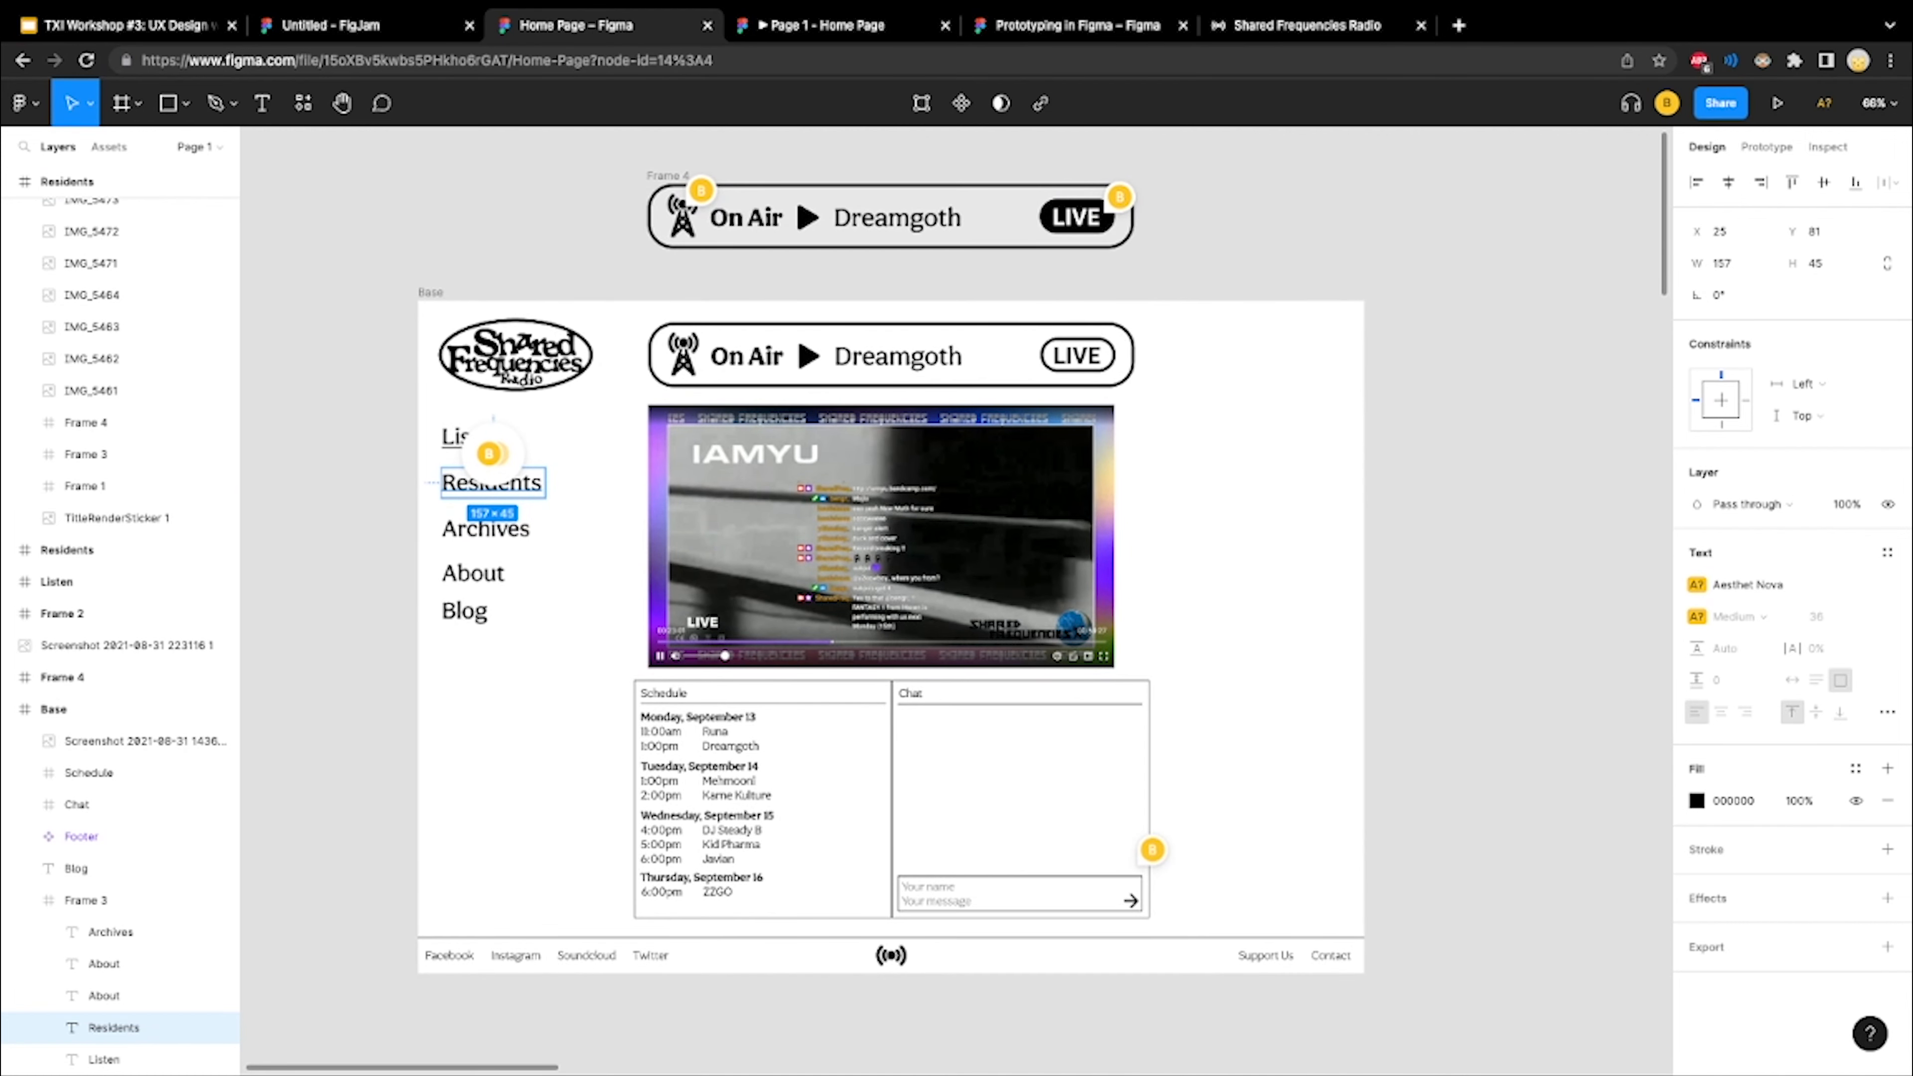
right_click(455, 476)
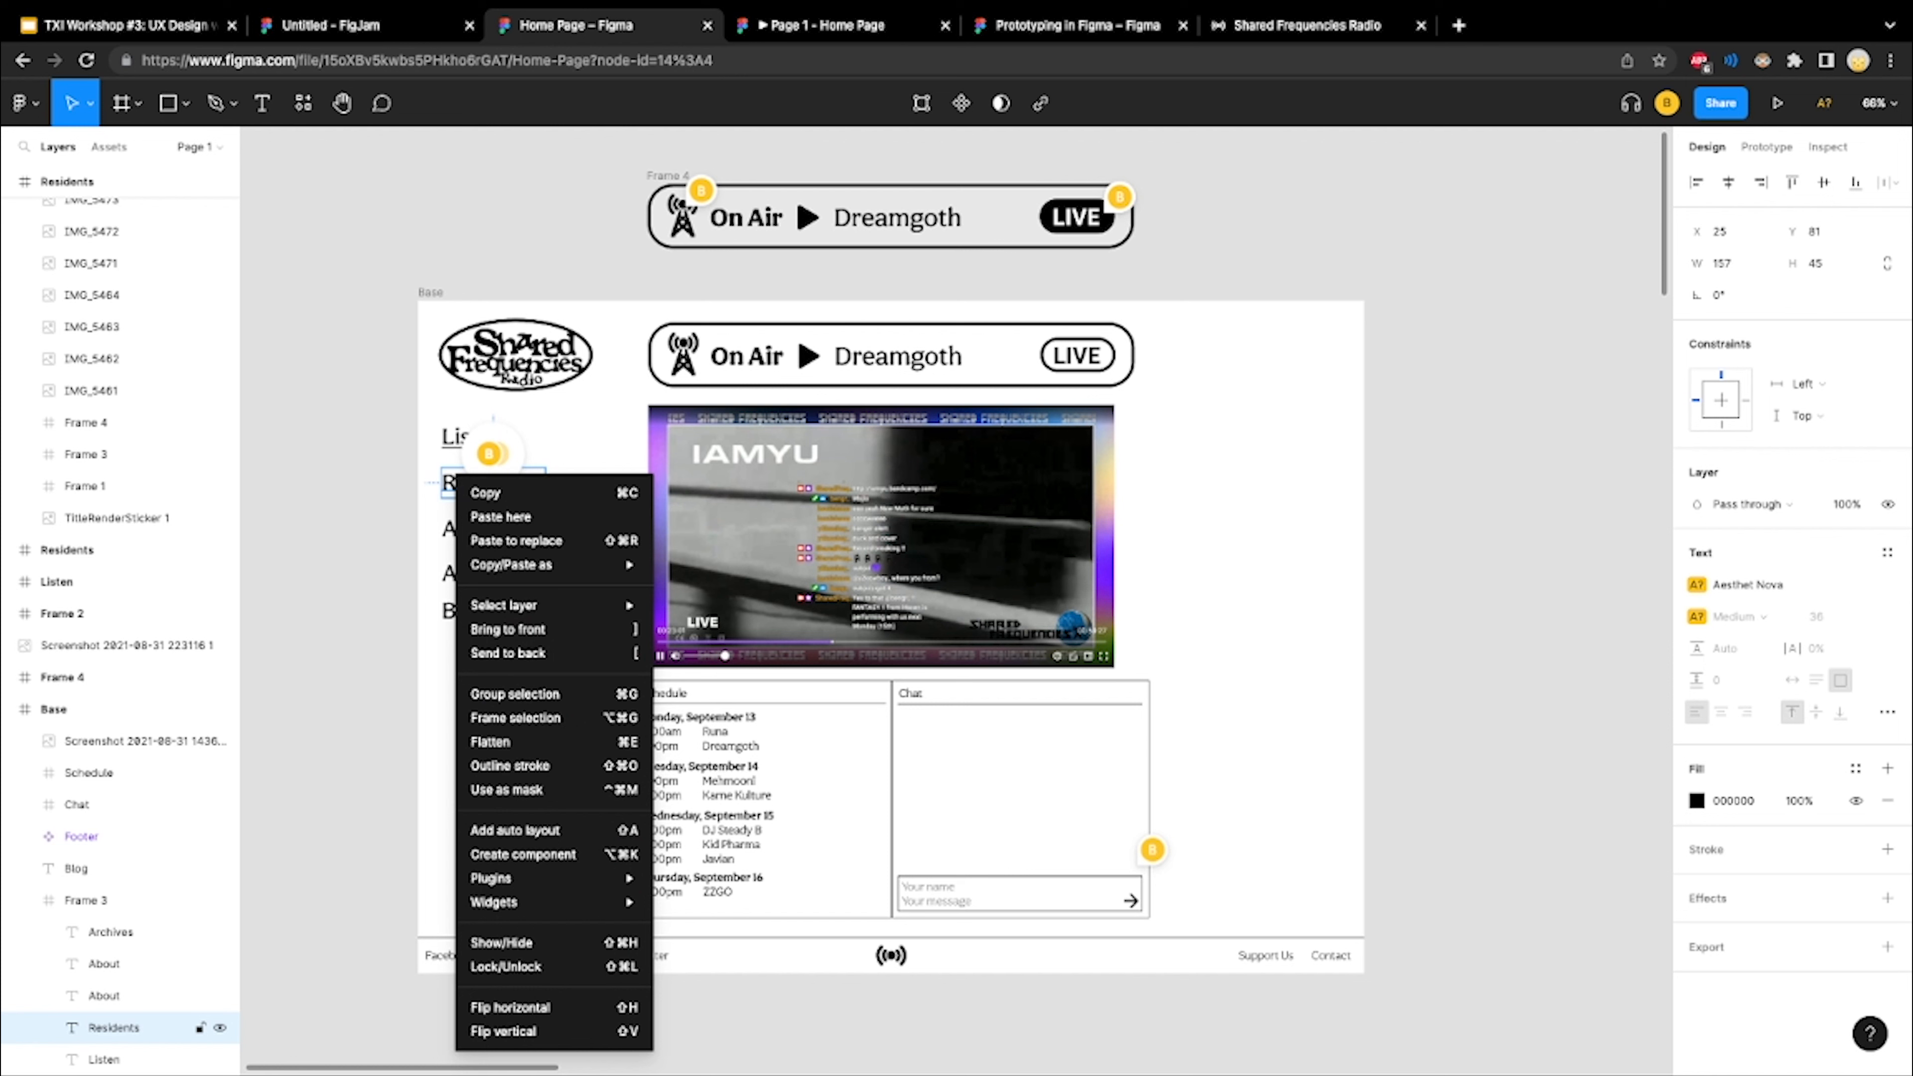
left_click(523, 854)
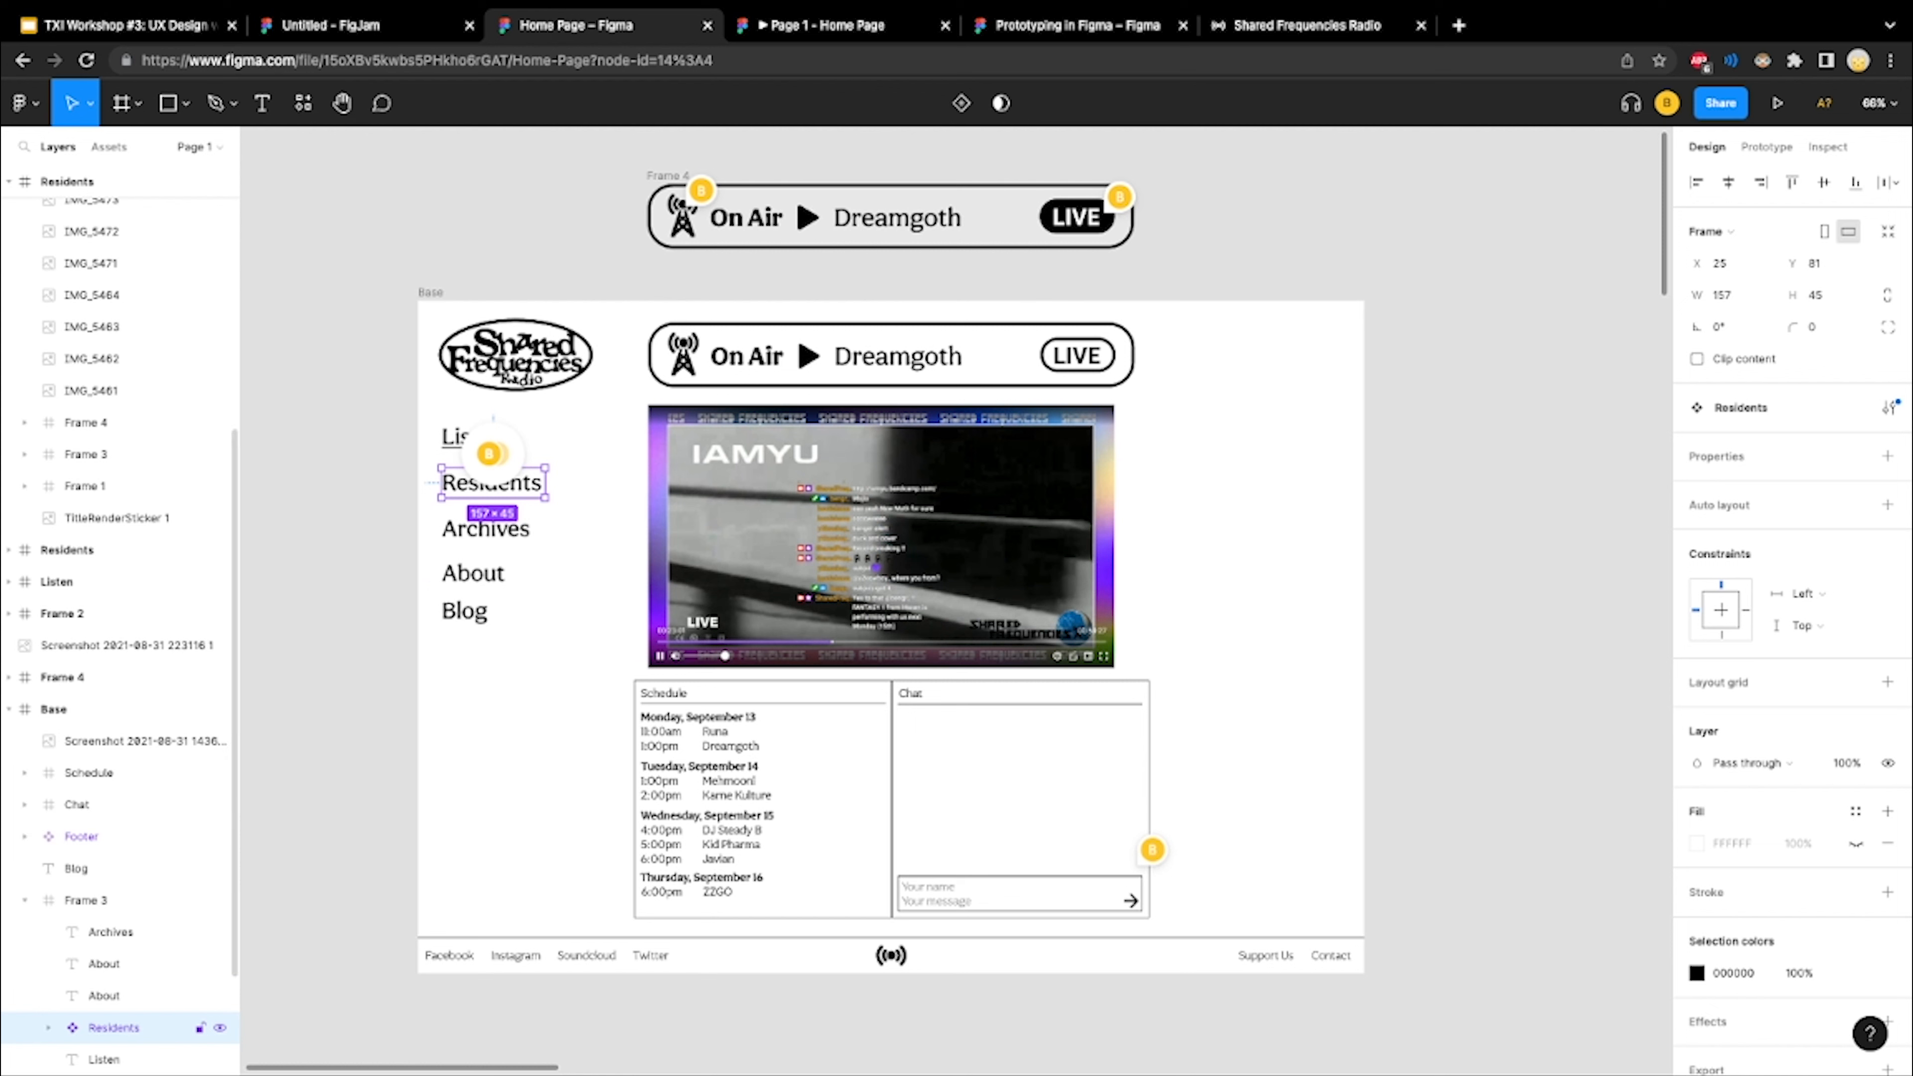
scroll(120, 904, "down", 3)
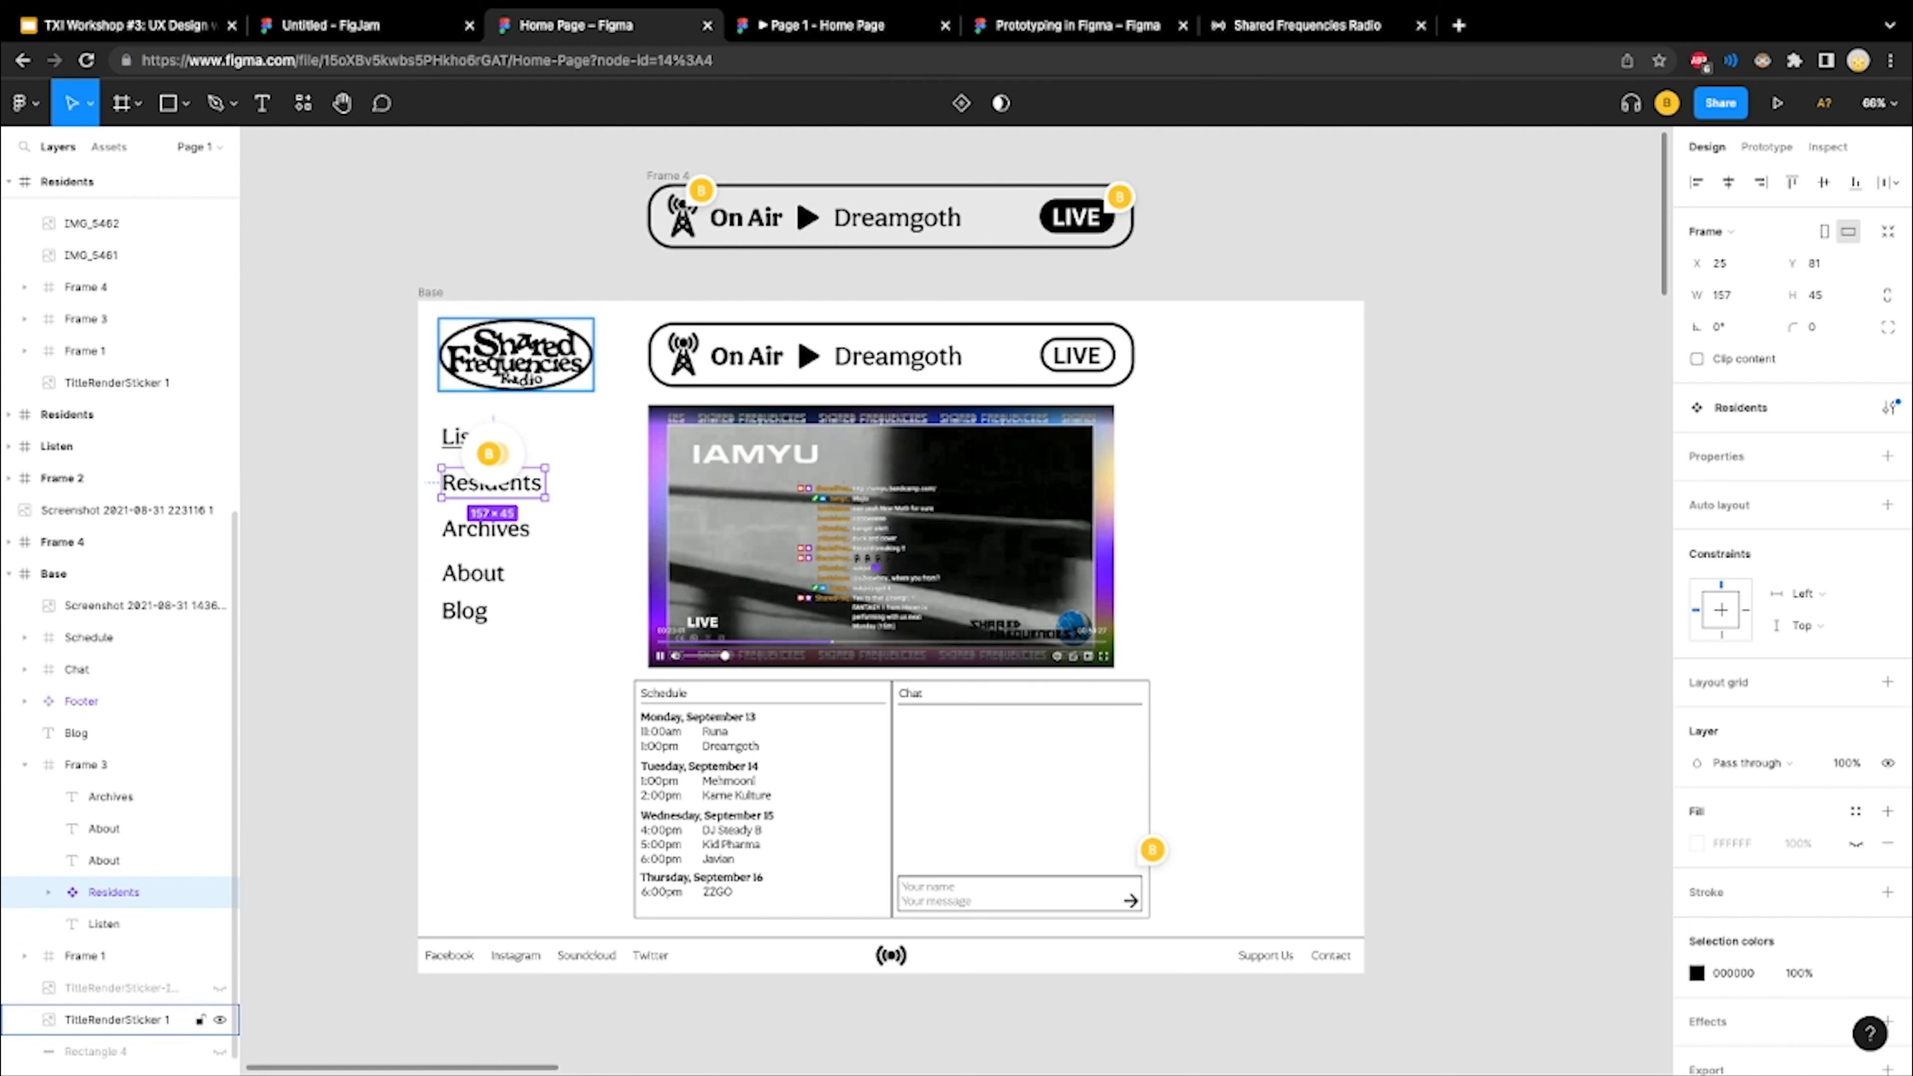
left_click(49, 891)
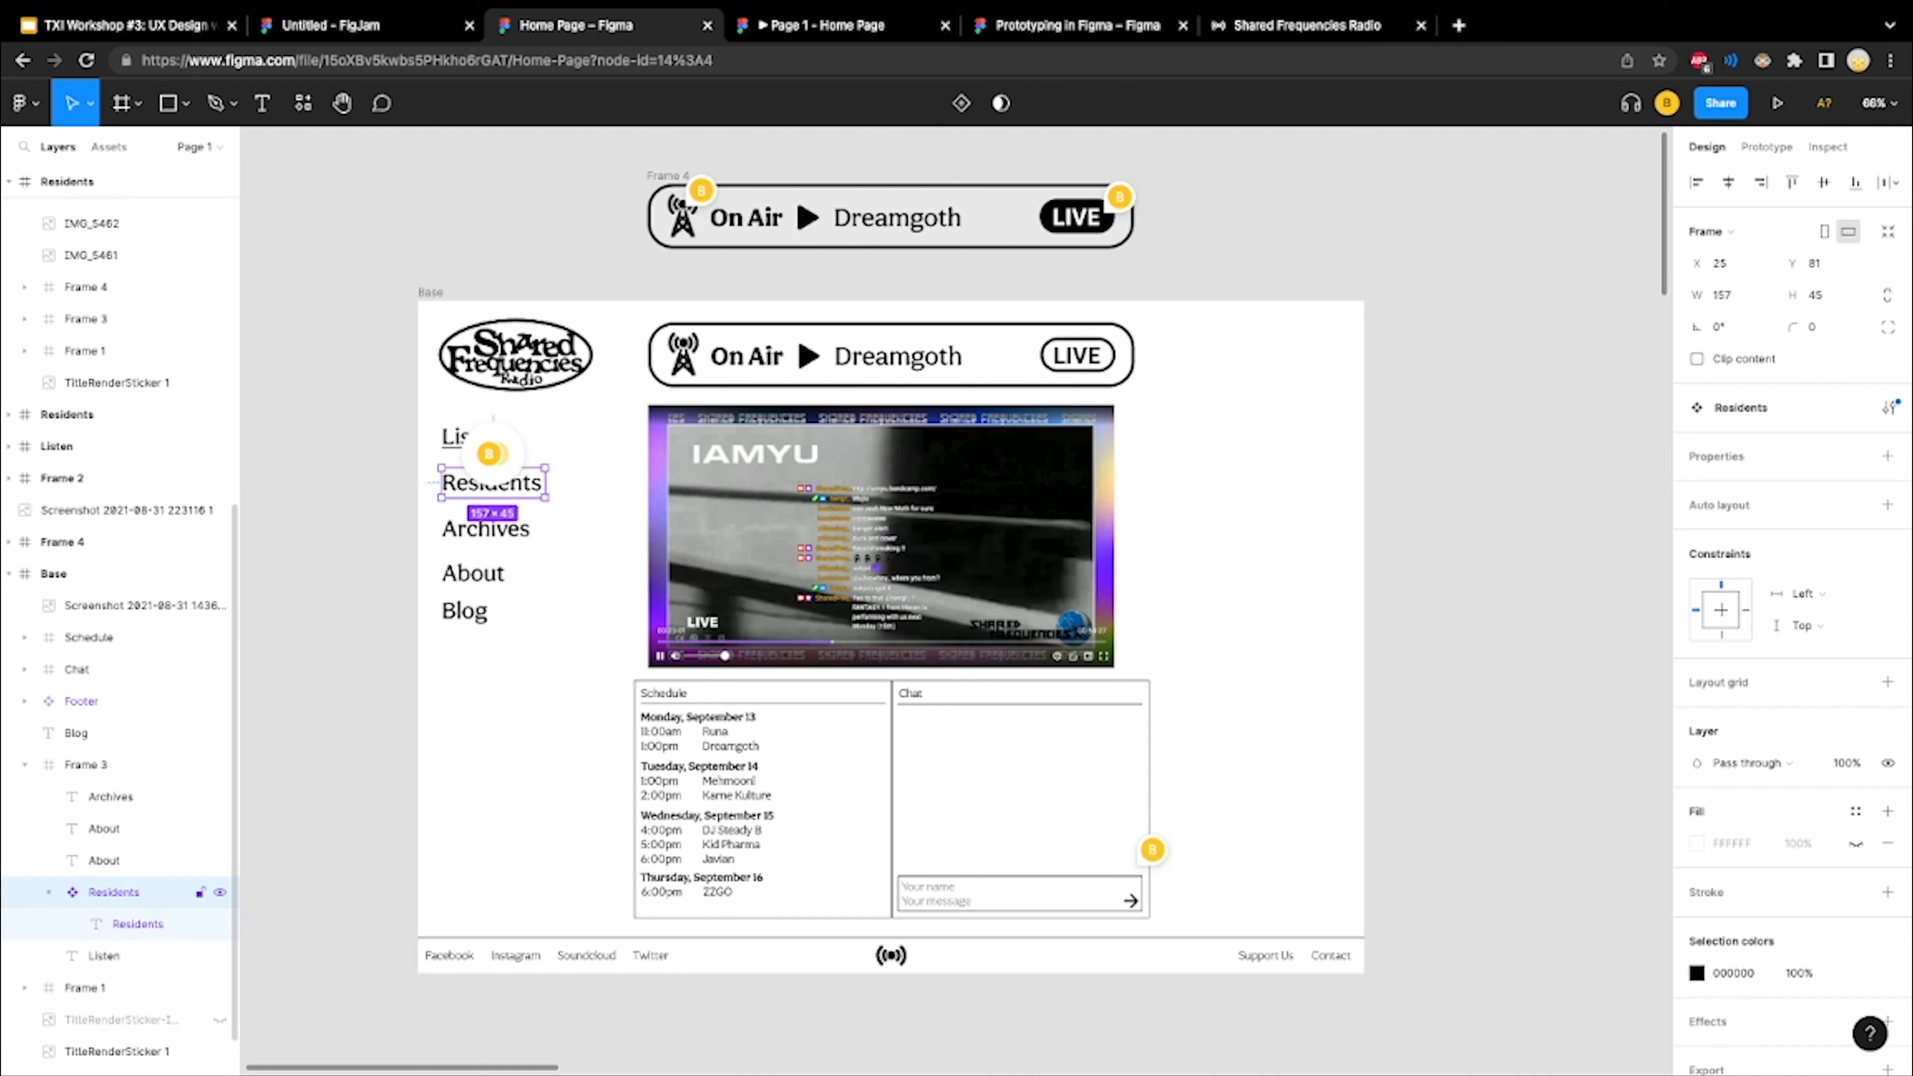
right_click(179, 892)
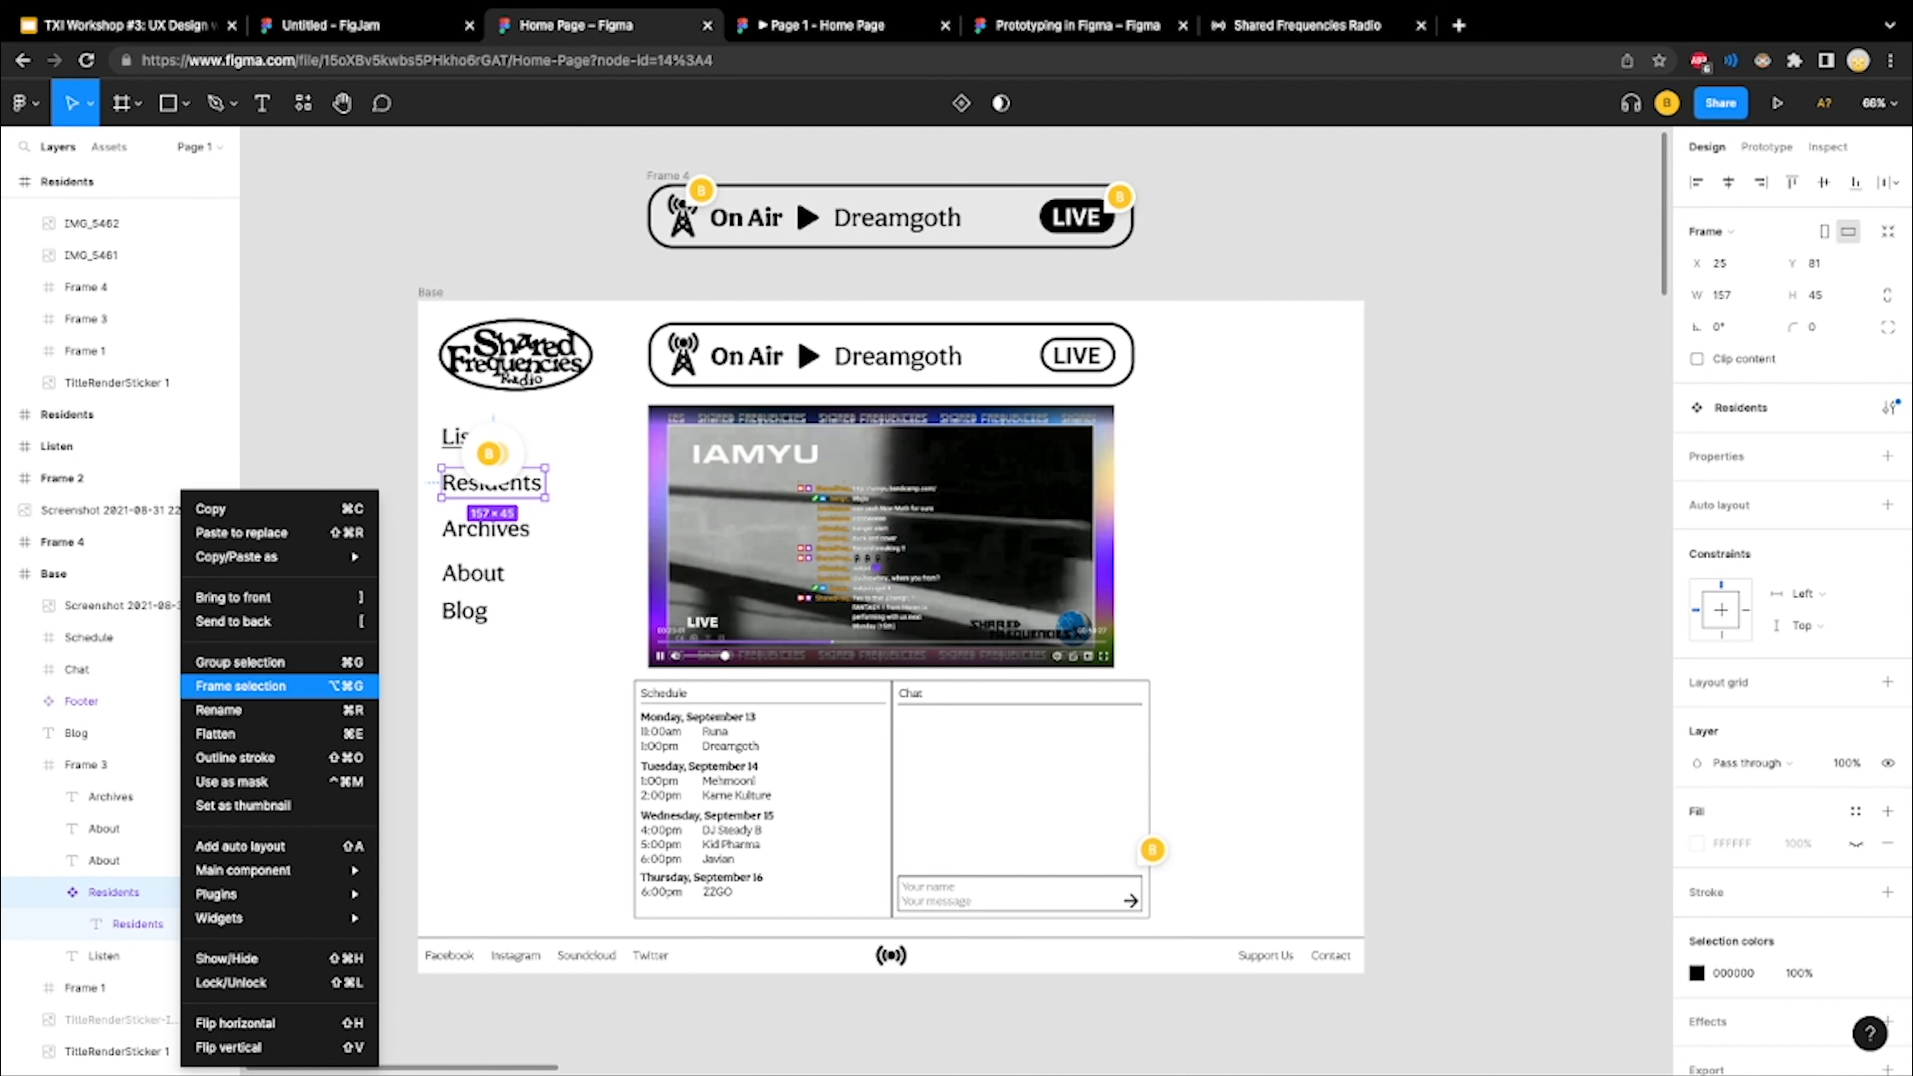
Shift the Base frame's Footer component to X 2 and expand its layers, selecting the Support Us text
left_click(143, 701)
left_click(143, 701)
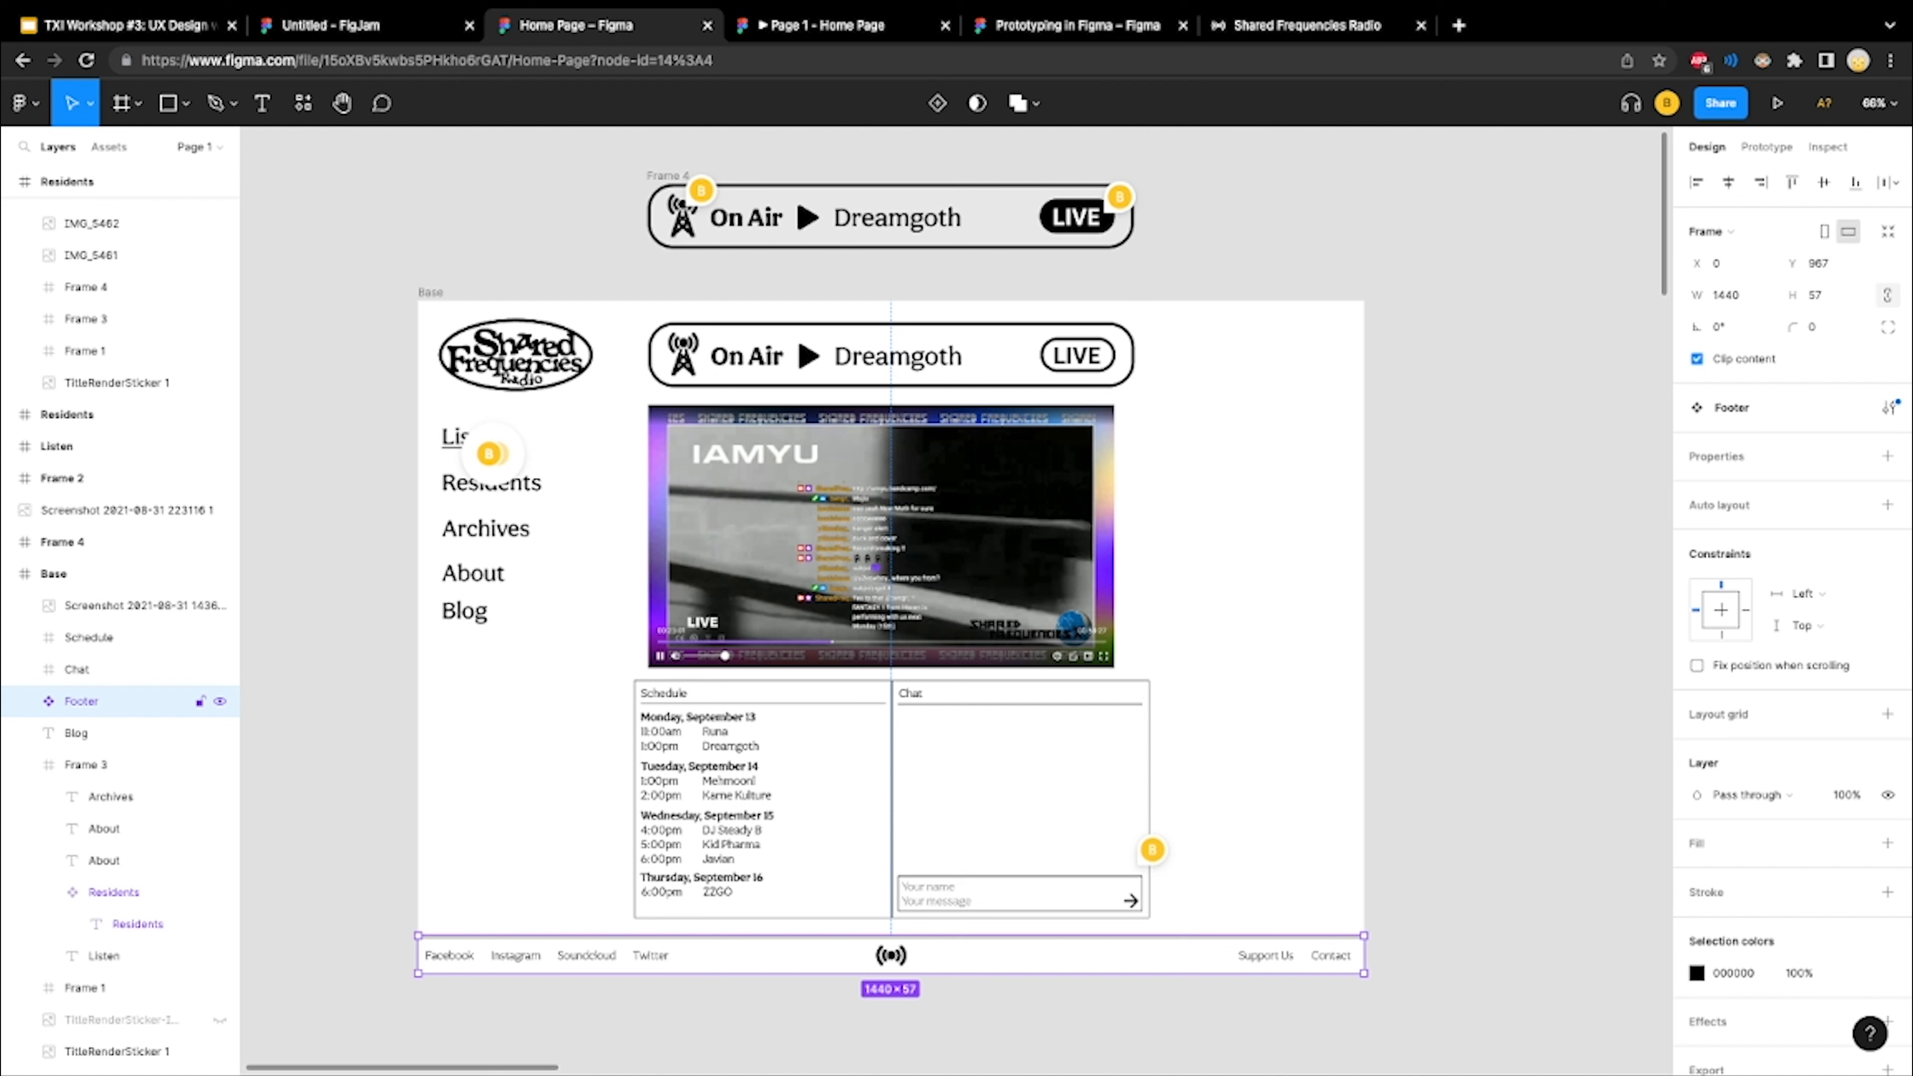
mouse_move(890, 954)
left_mouse_down()
mouse_move(940, 949)
mouse_move(892, 954)
left_mouse_up()
left_click(25, 702)
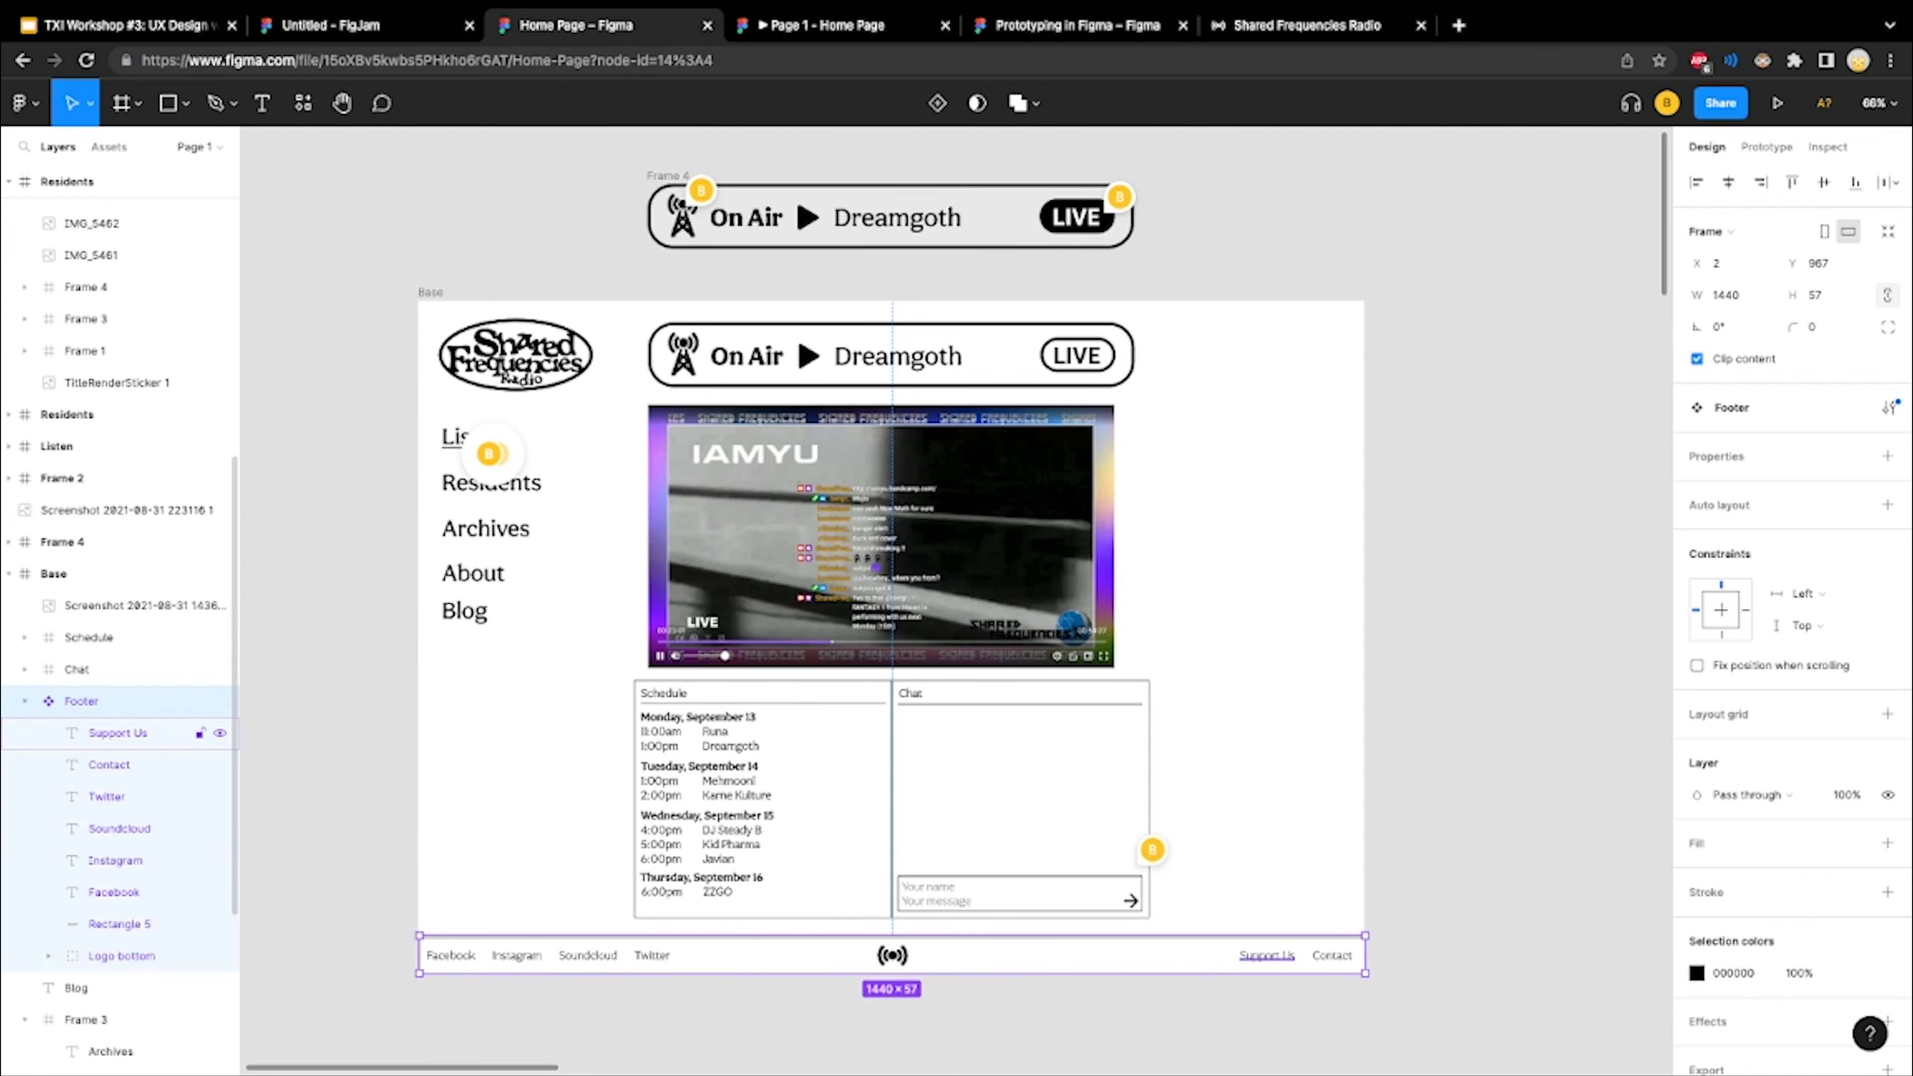
left_click(116, 732)
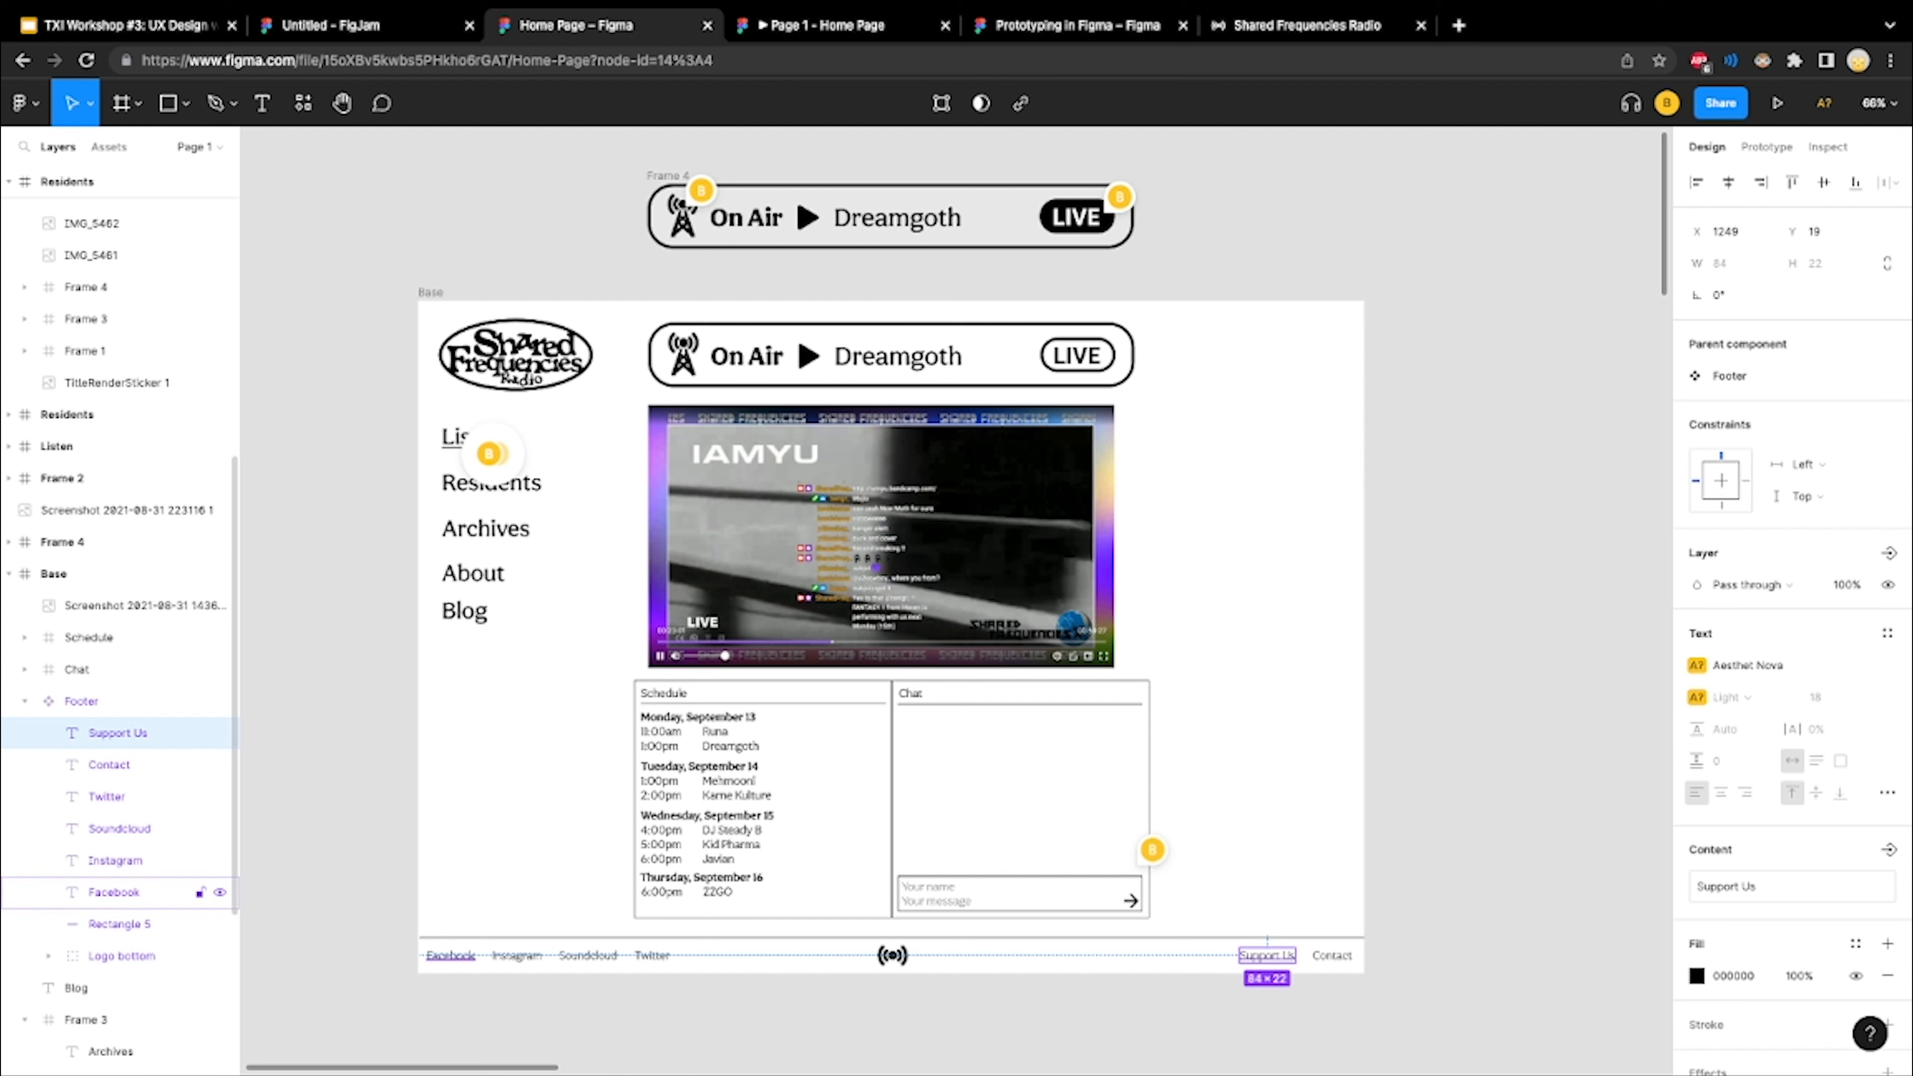
Try to edit the Facebook text layer inside the Footer component directly, dismissing the missing fonts dialog
left_click(113, 892)
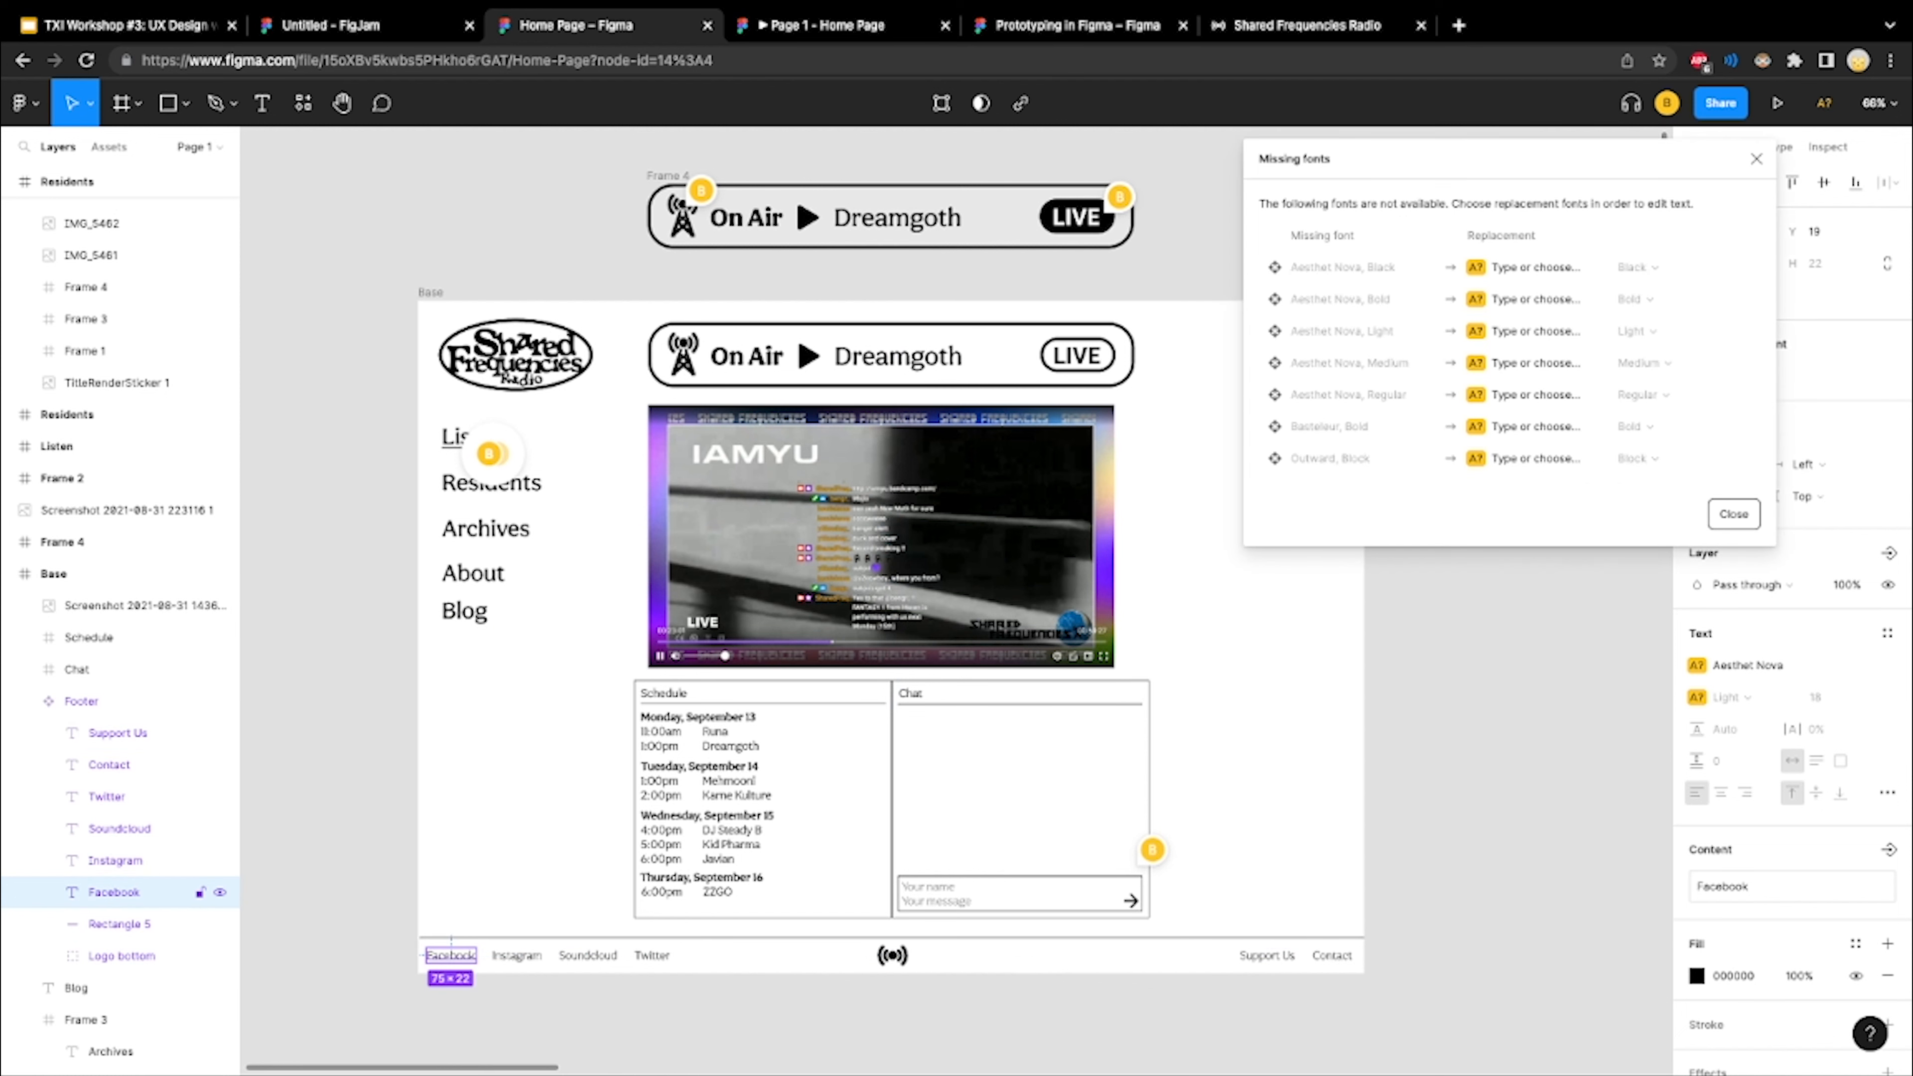
left_click(1733, 514)
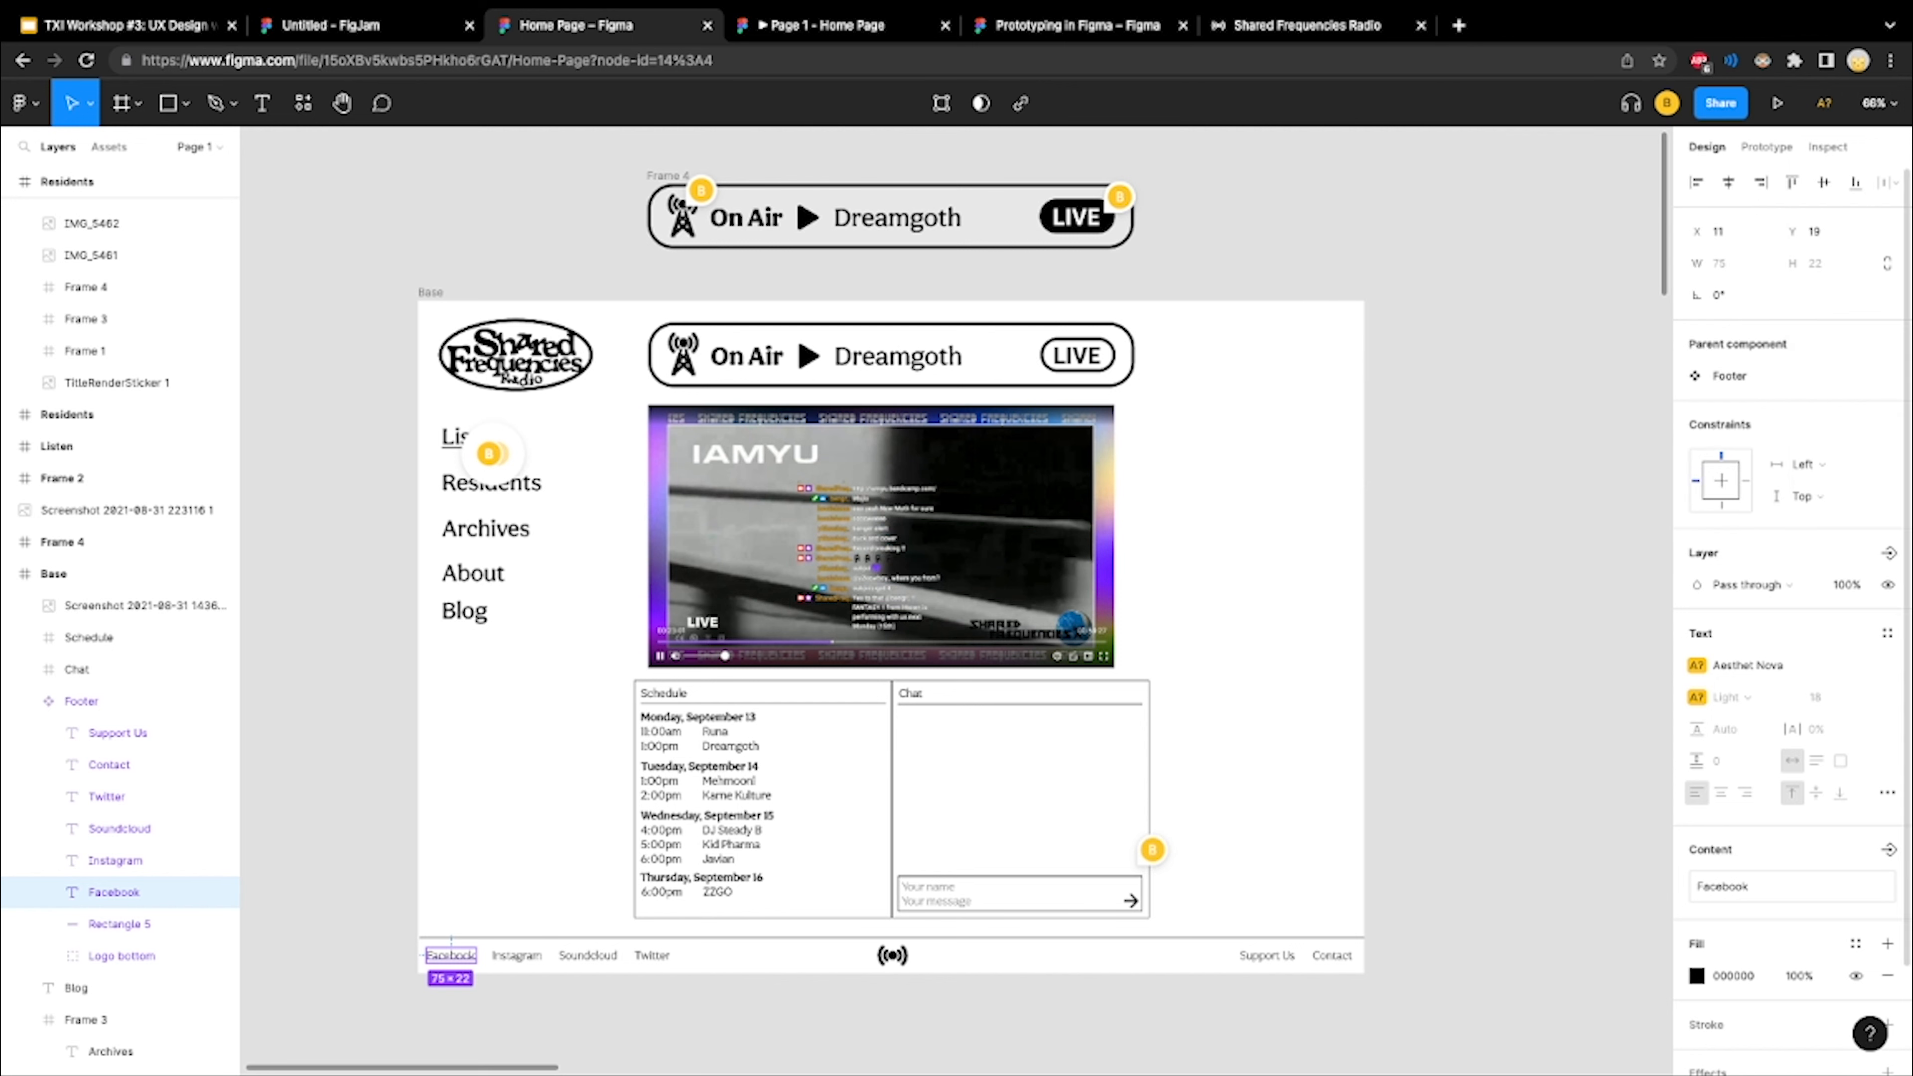
right_click(92, 891)
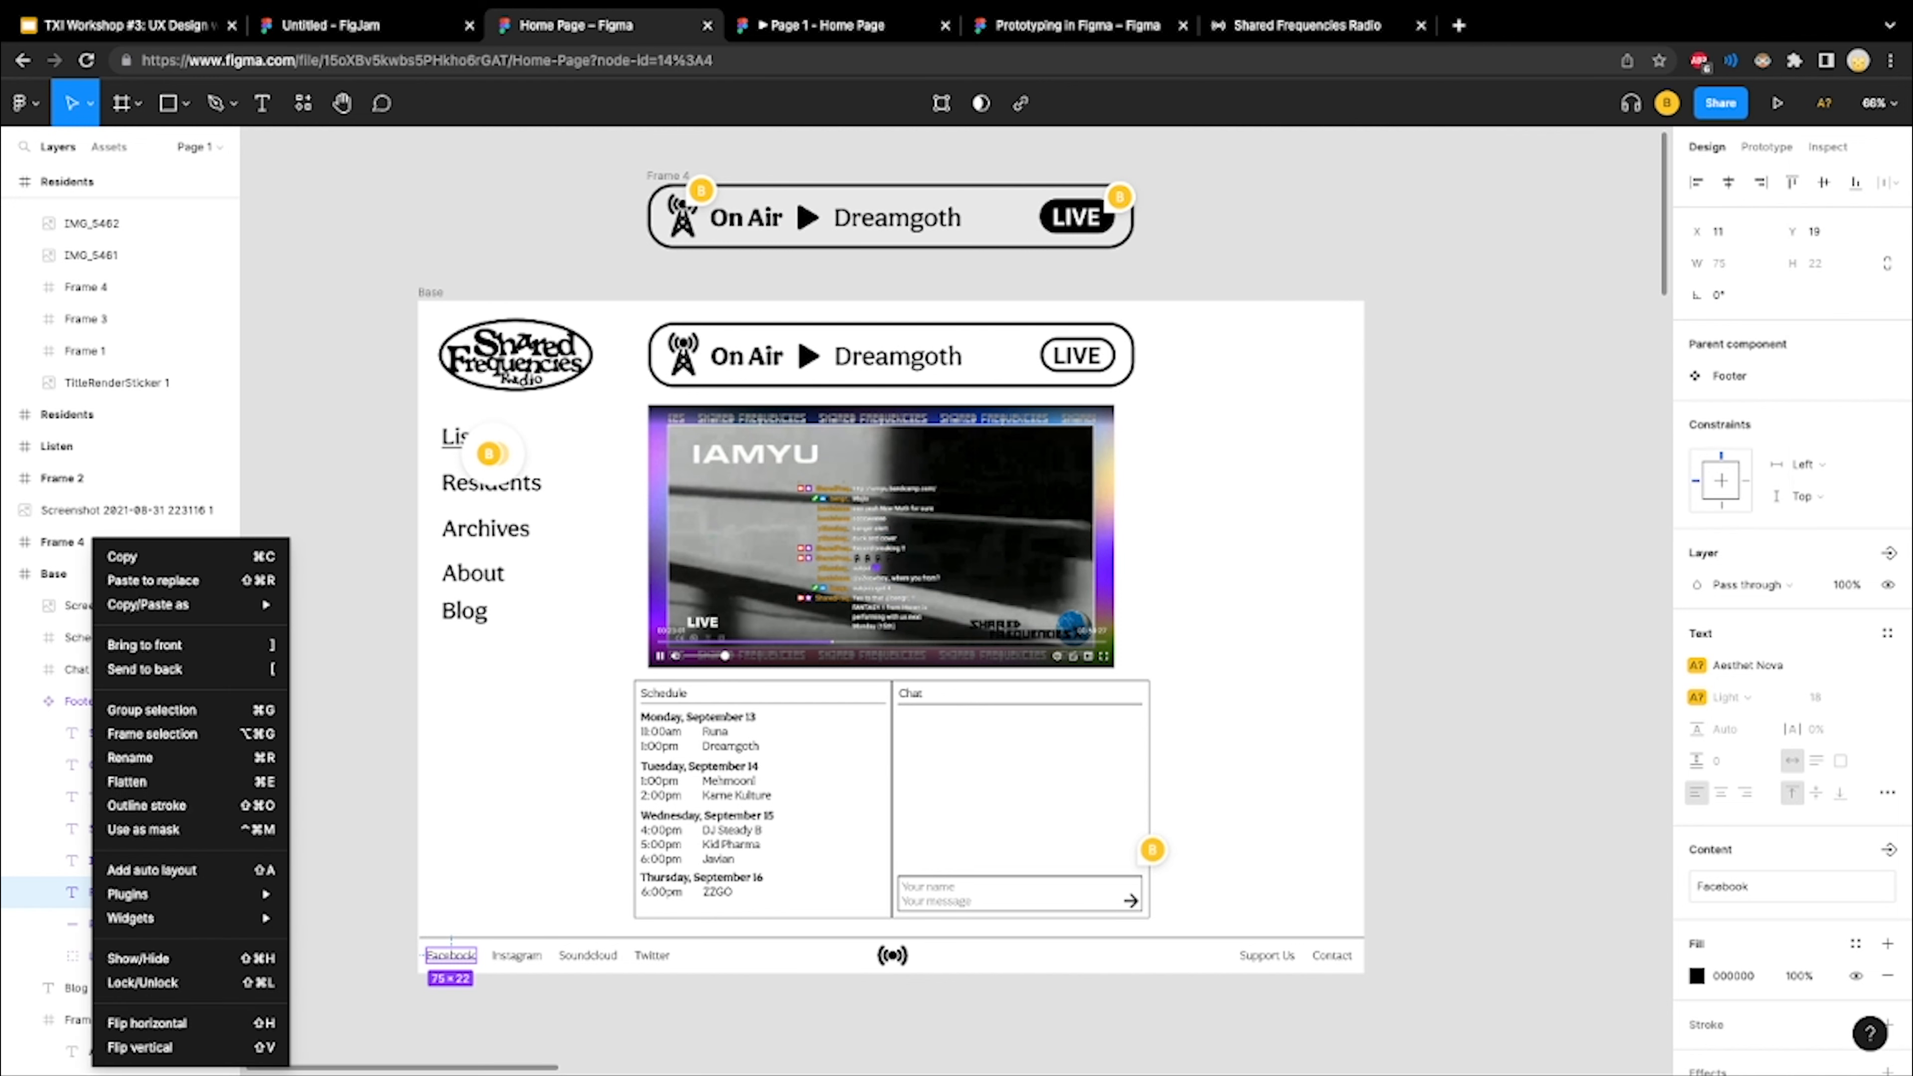
key("Escape")
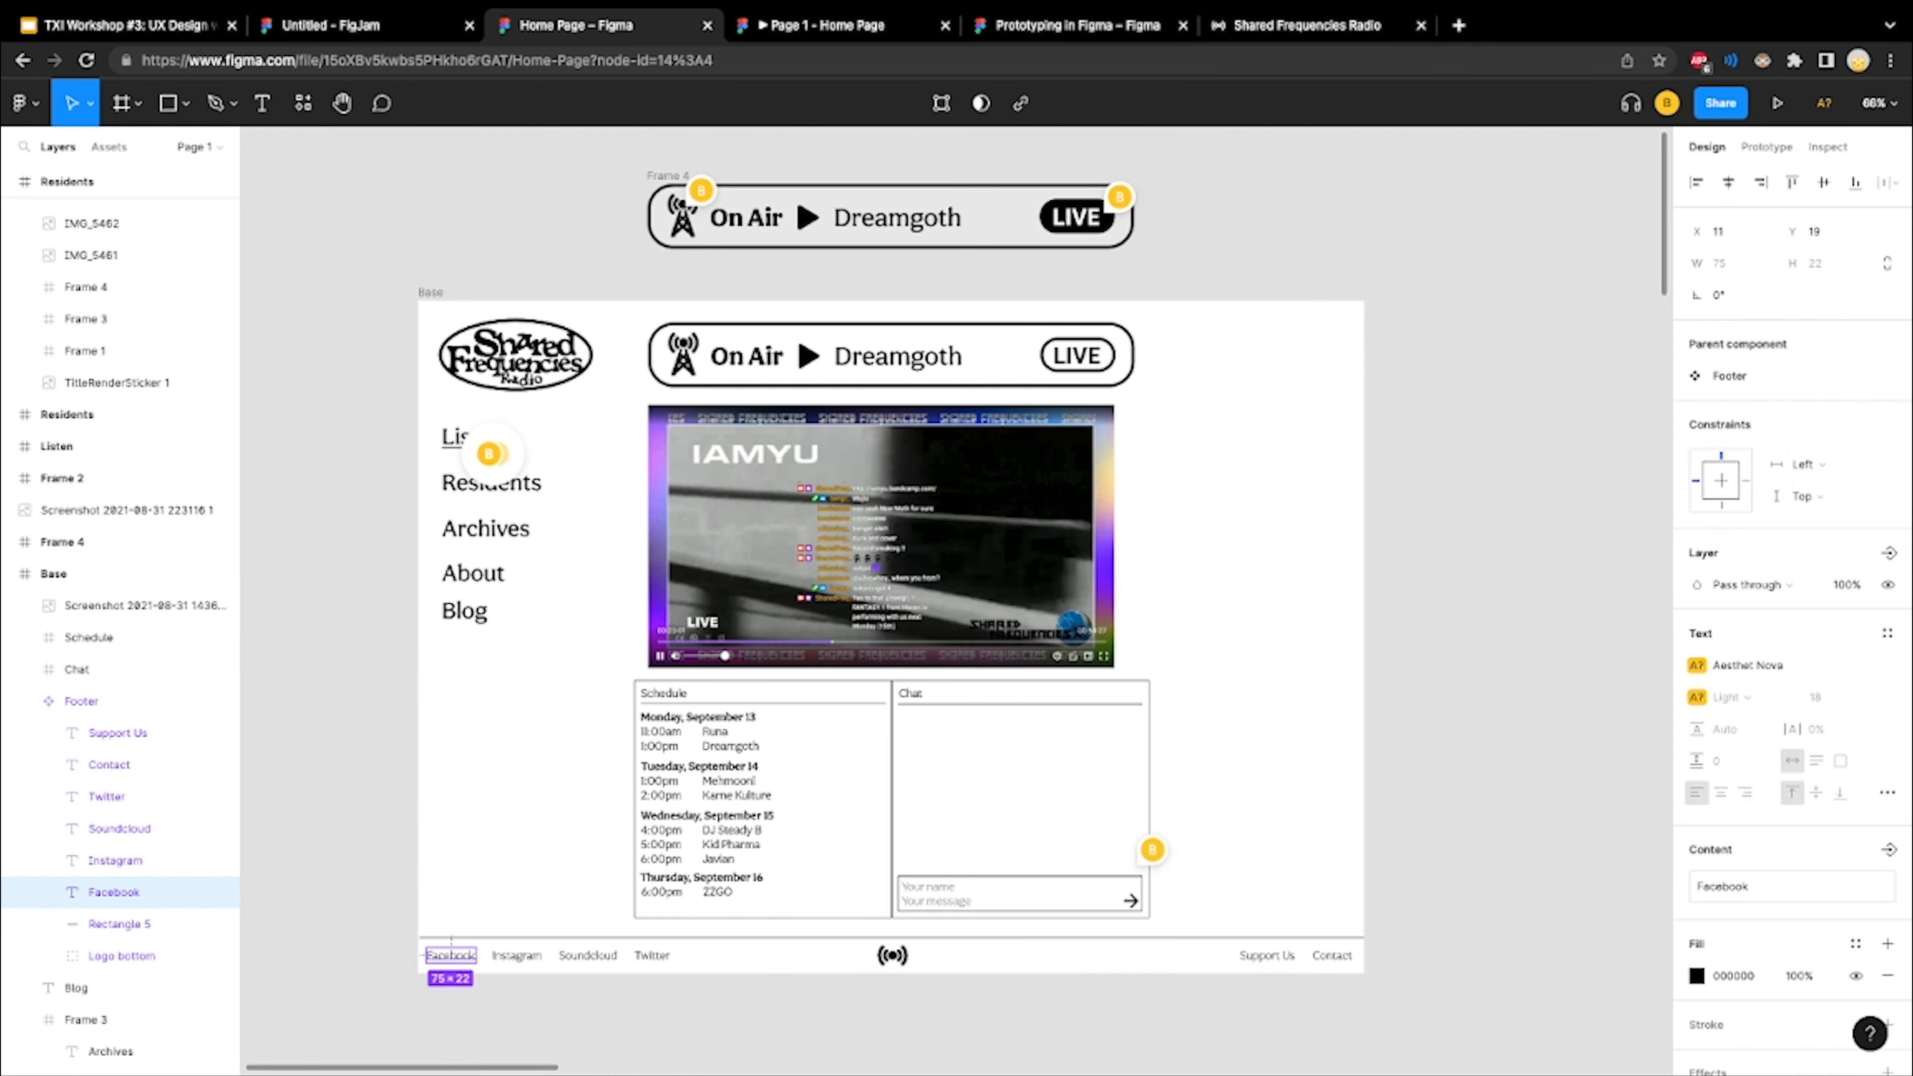
key("Return")
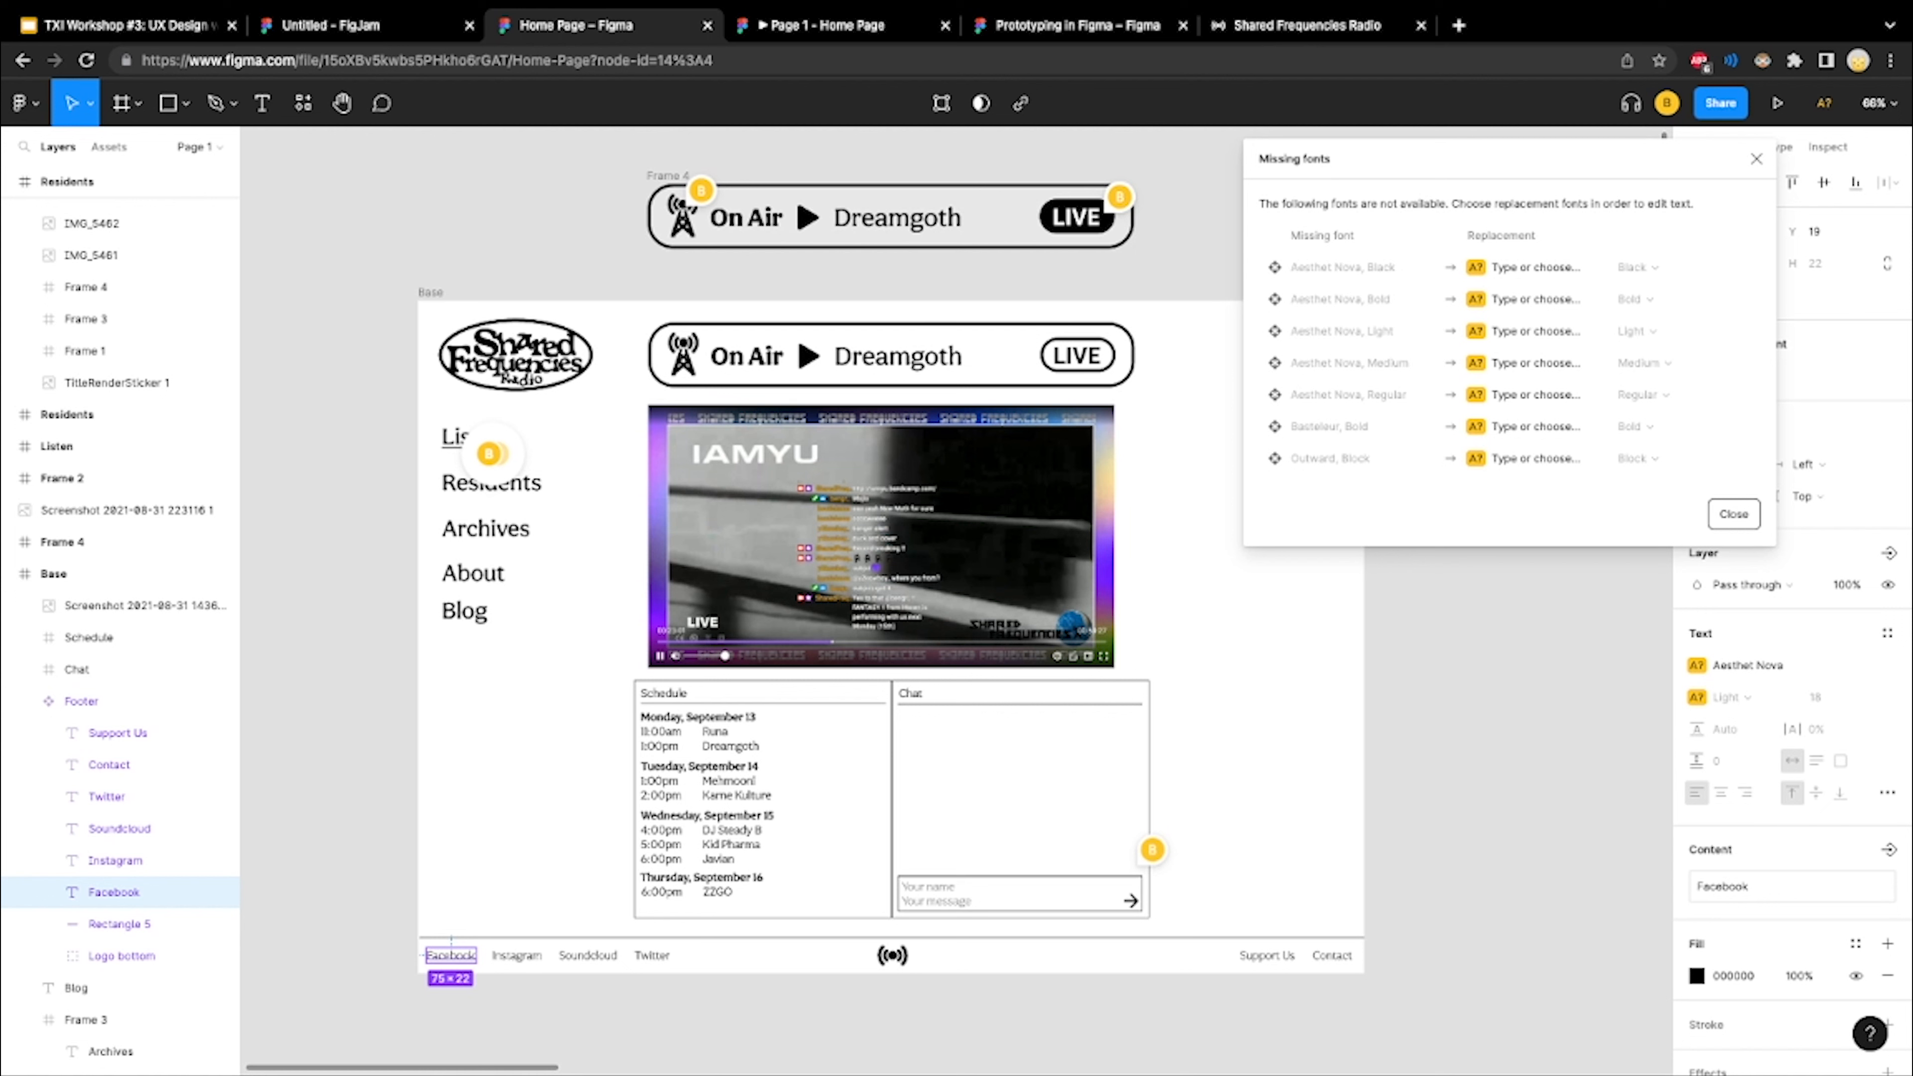
left_click(1733, 514)
Set the font of the Footer component's Facebook text to Abril Fatface
left_click(1764, 665)
key("Down")
key("Down")
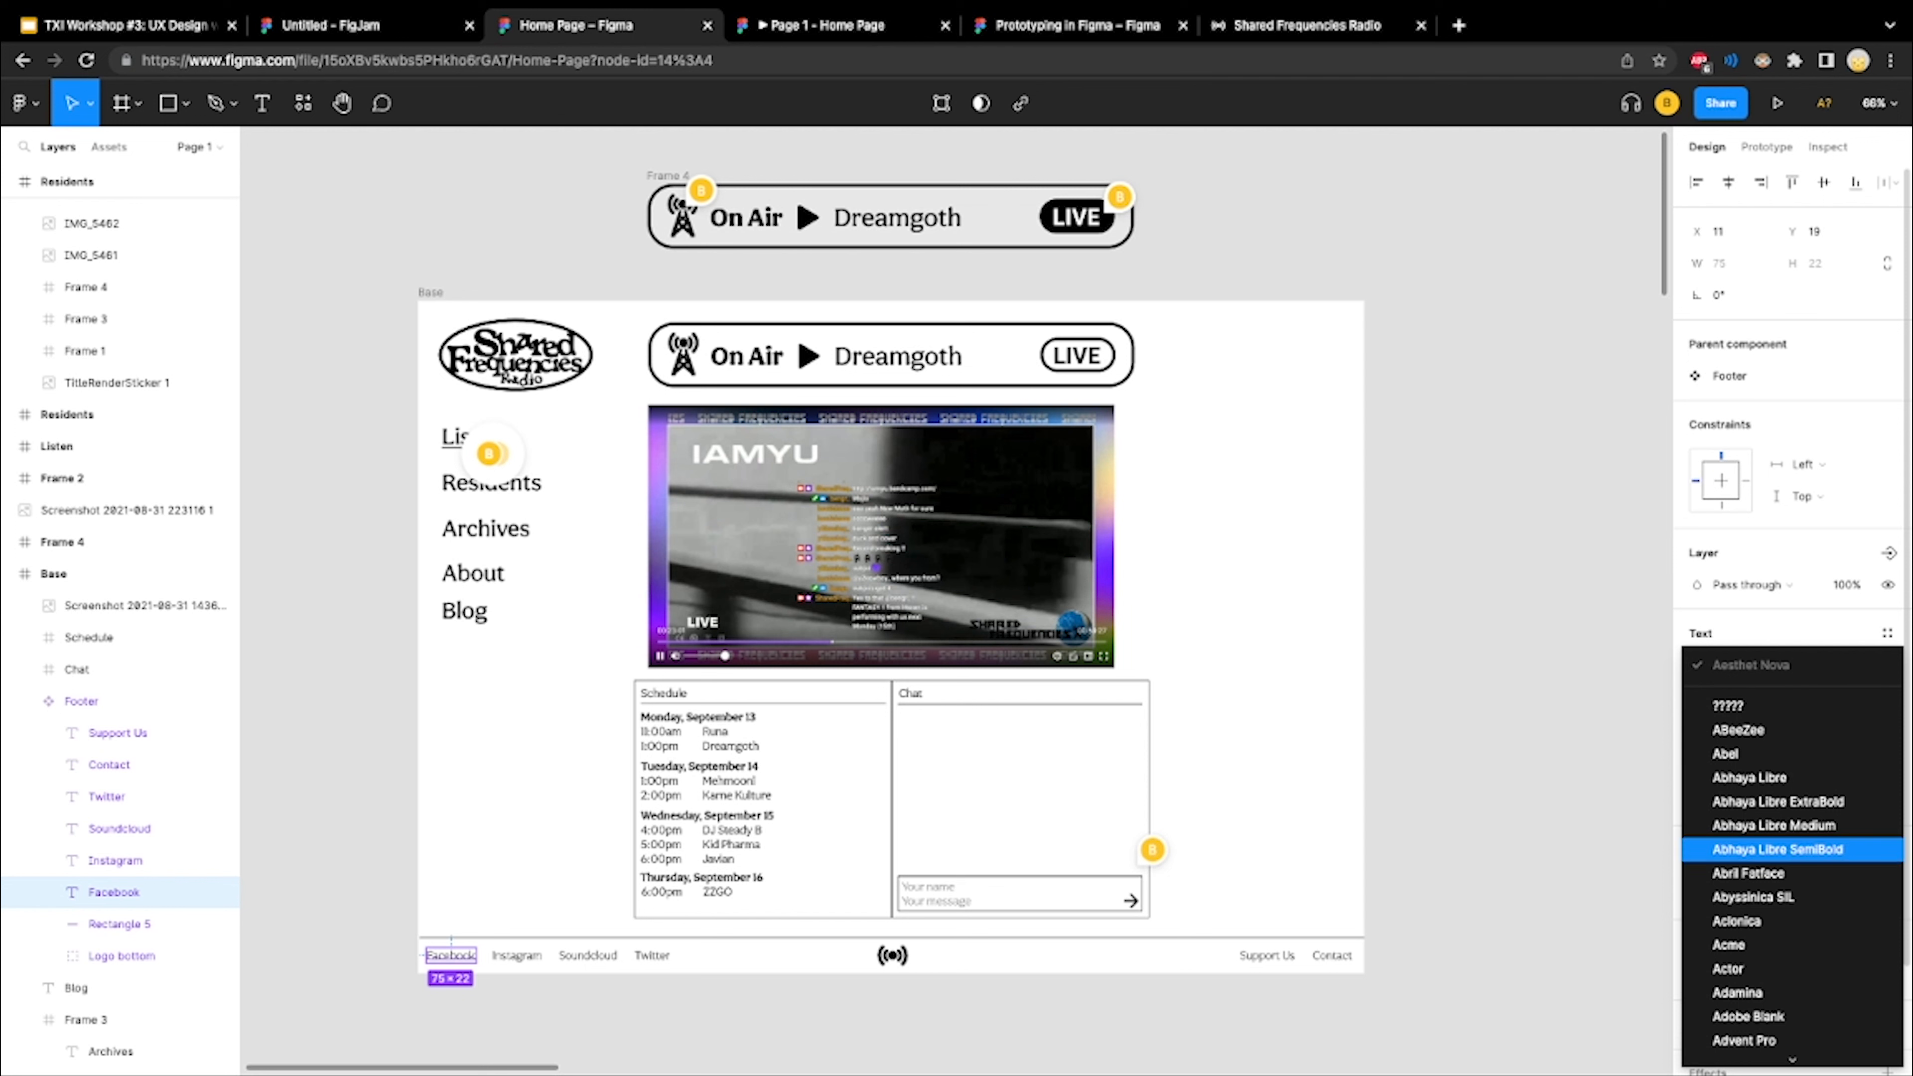
key("Up")
key("Up")
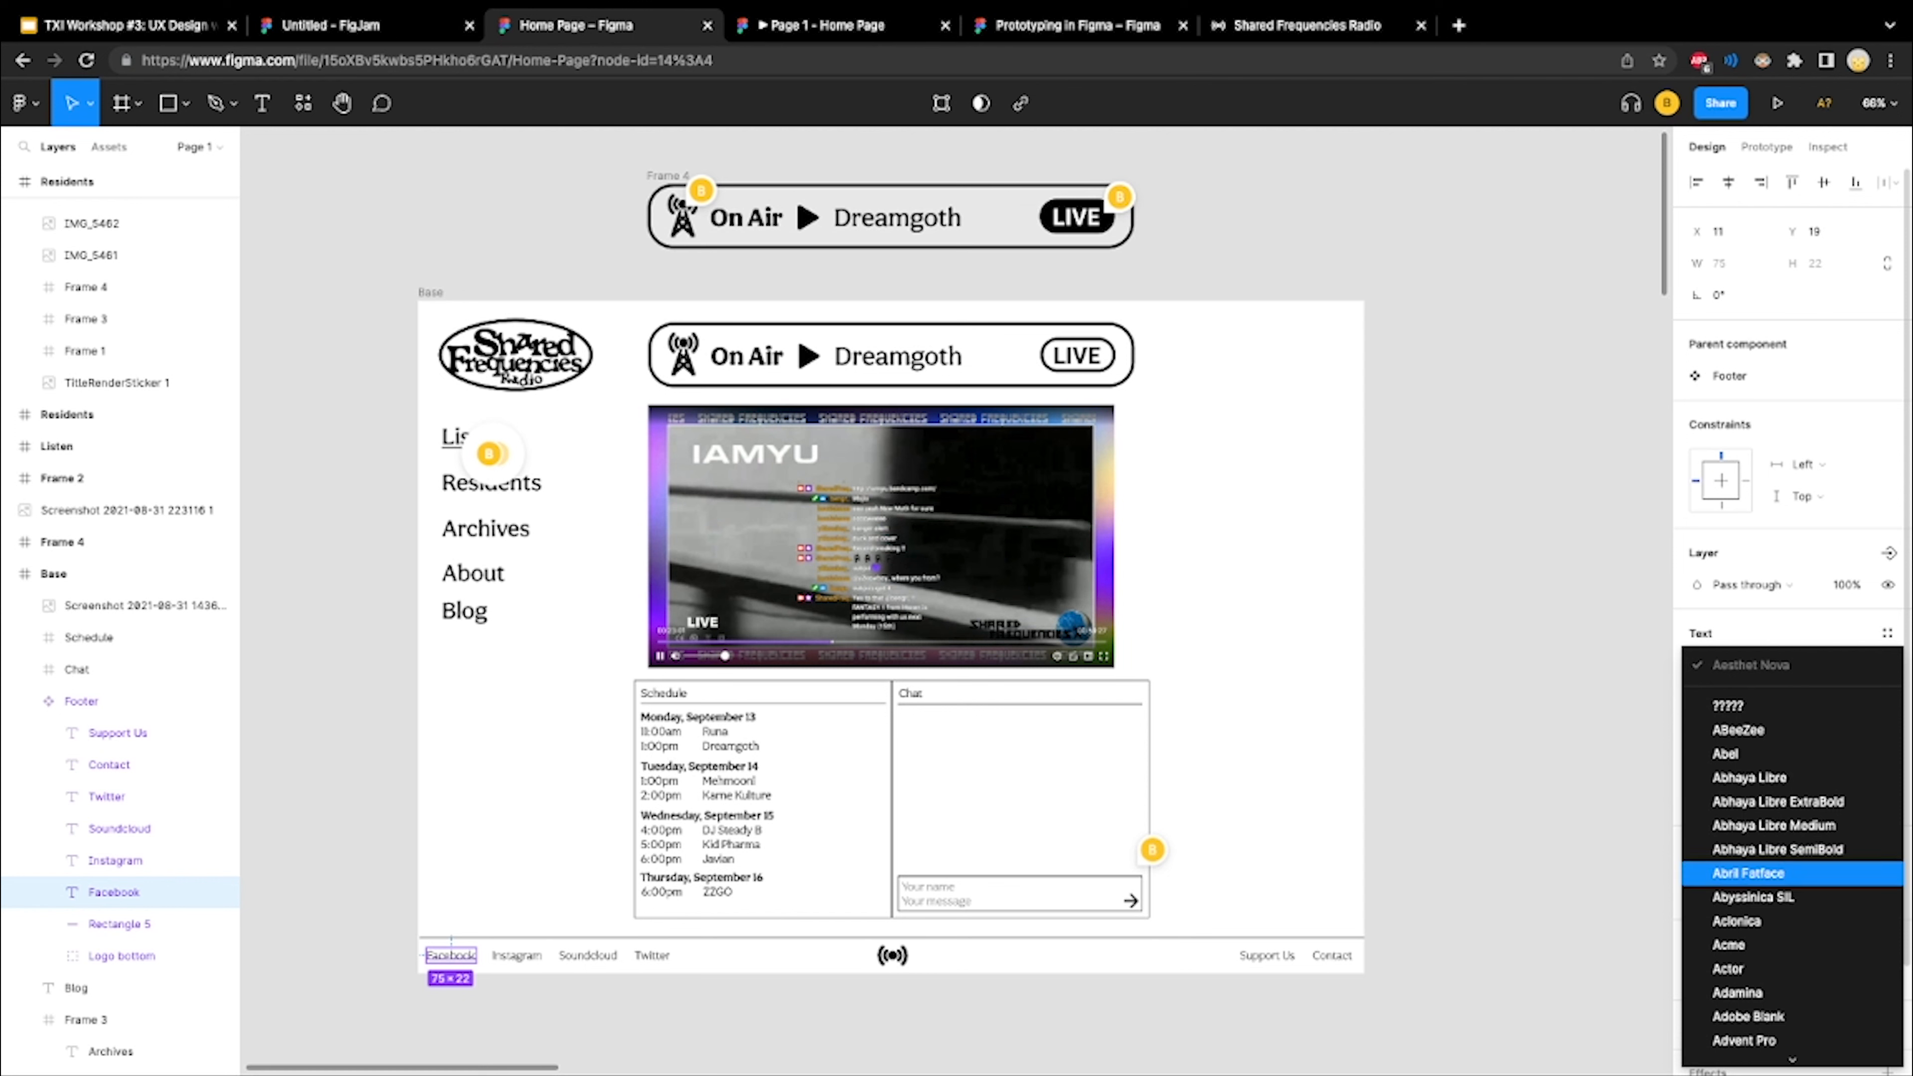
key("Return")
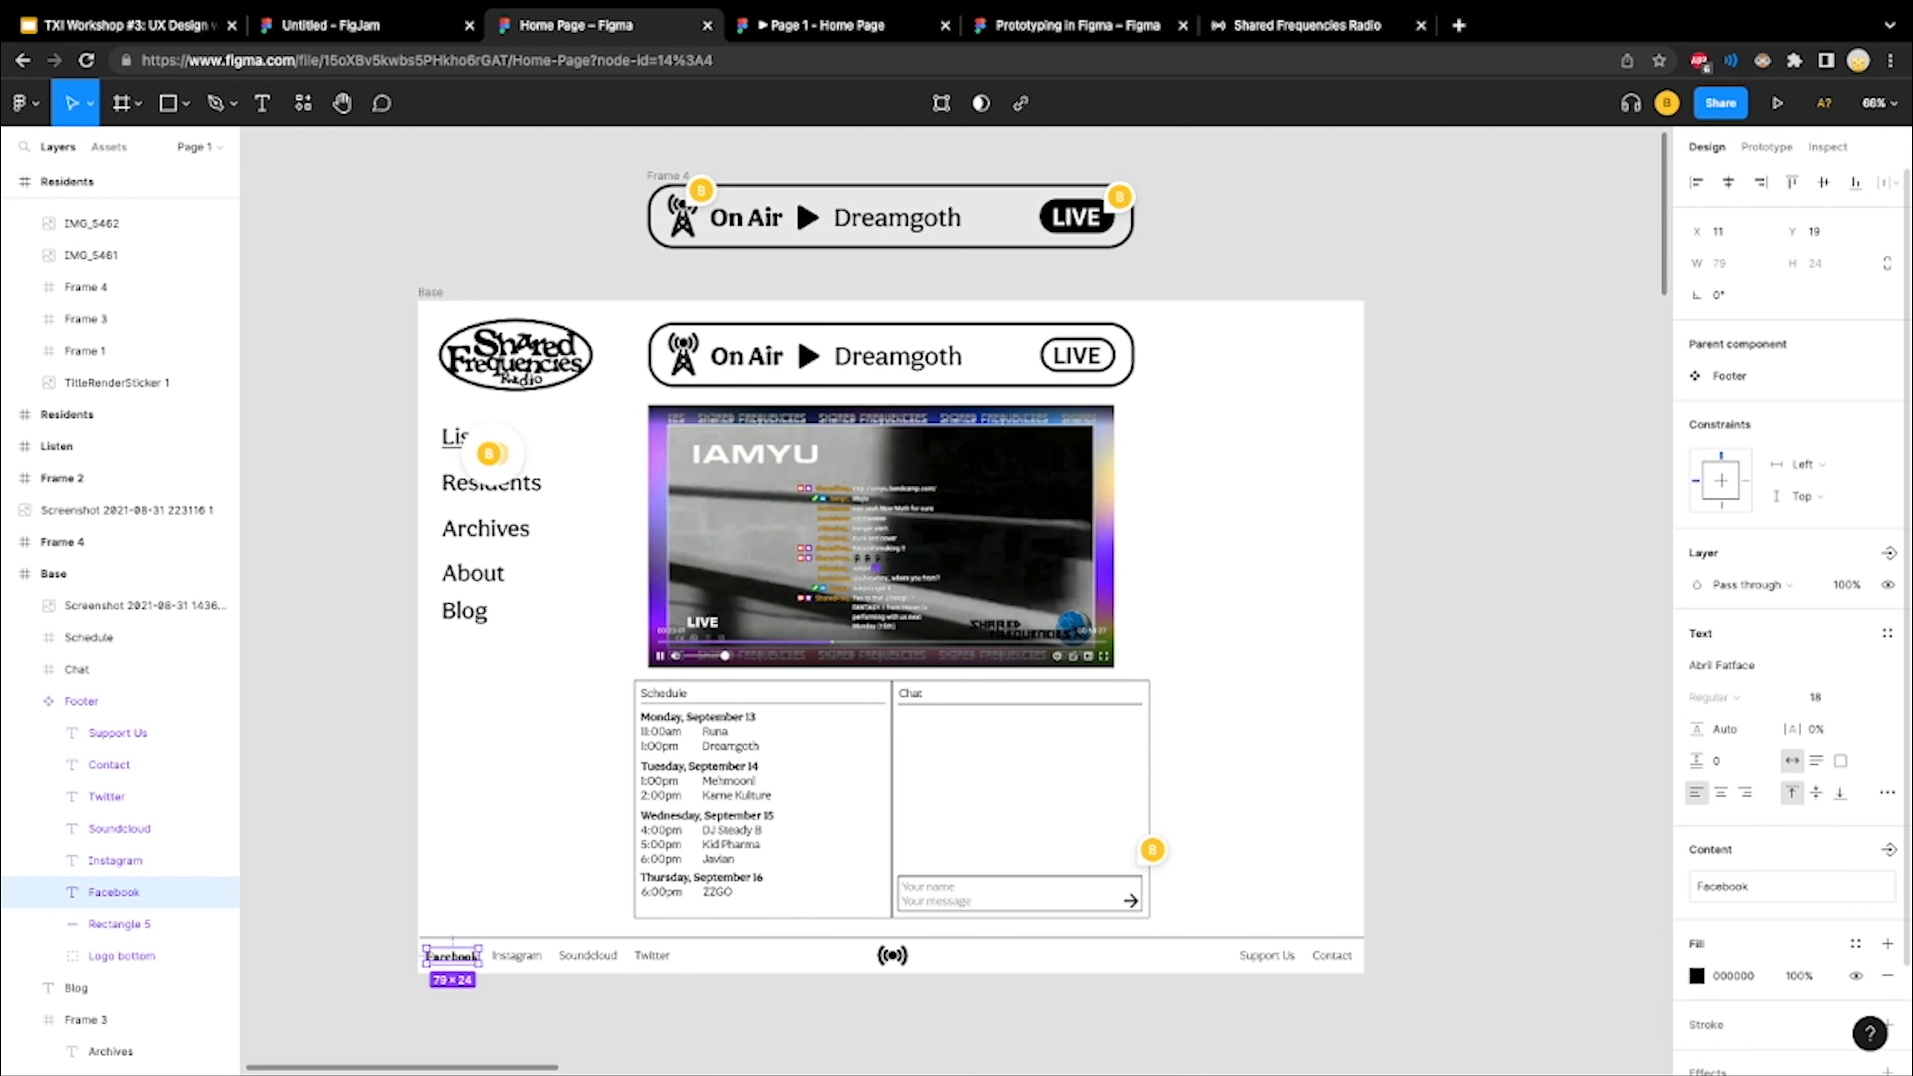
Change the text content of the footer's Facebook link to Myspace and deselect it
left_click(1748, 887)
type("Myspace")
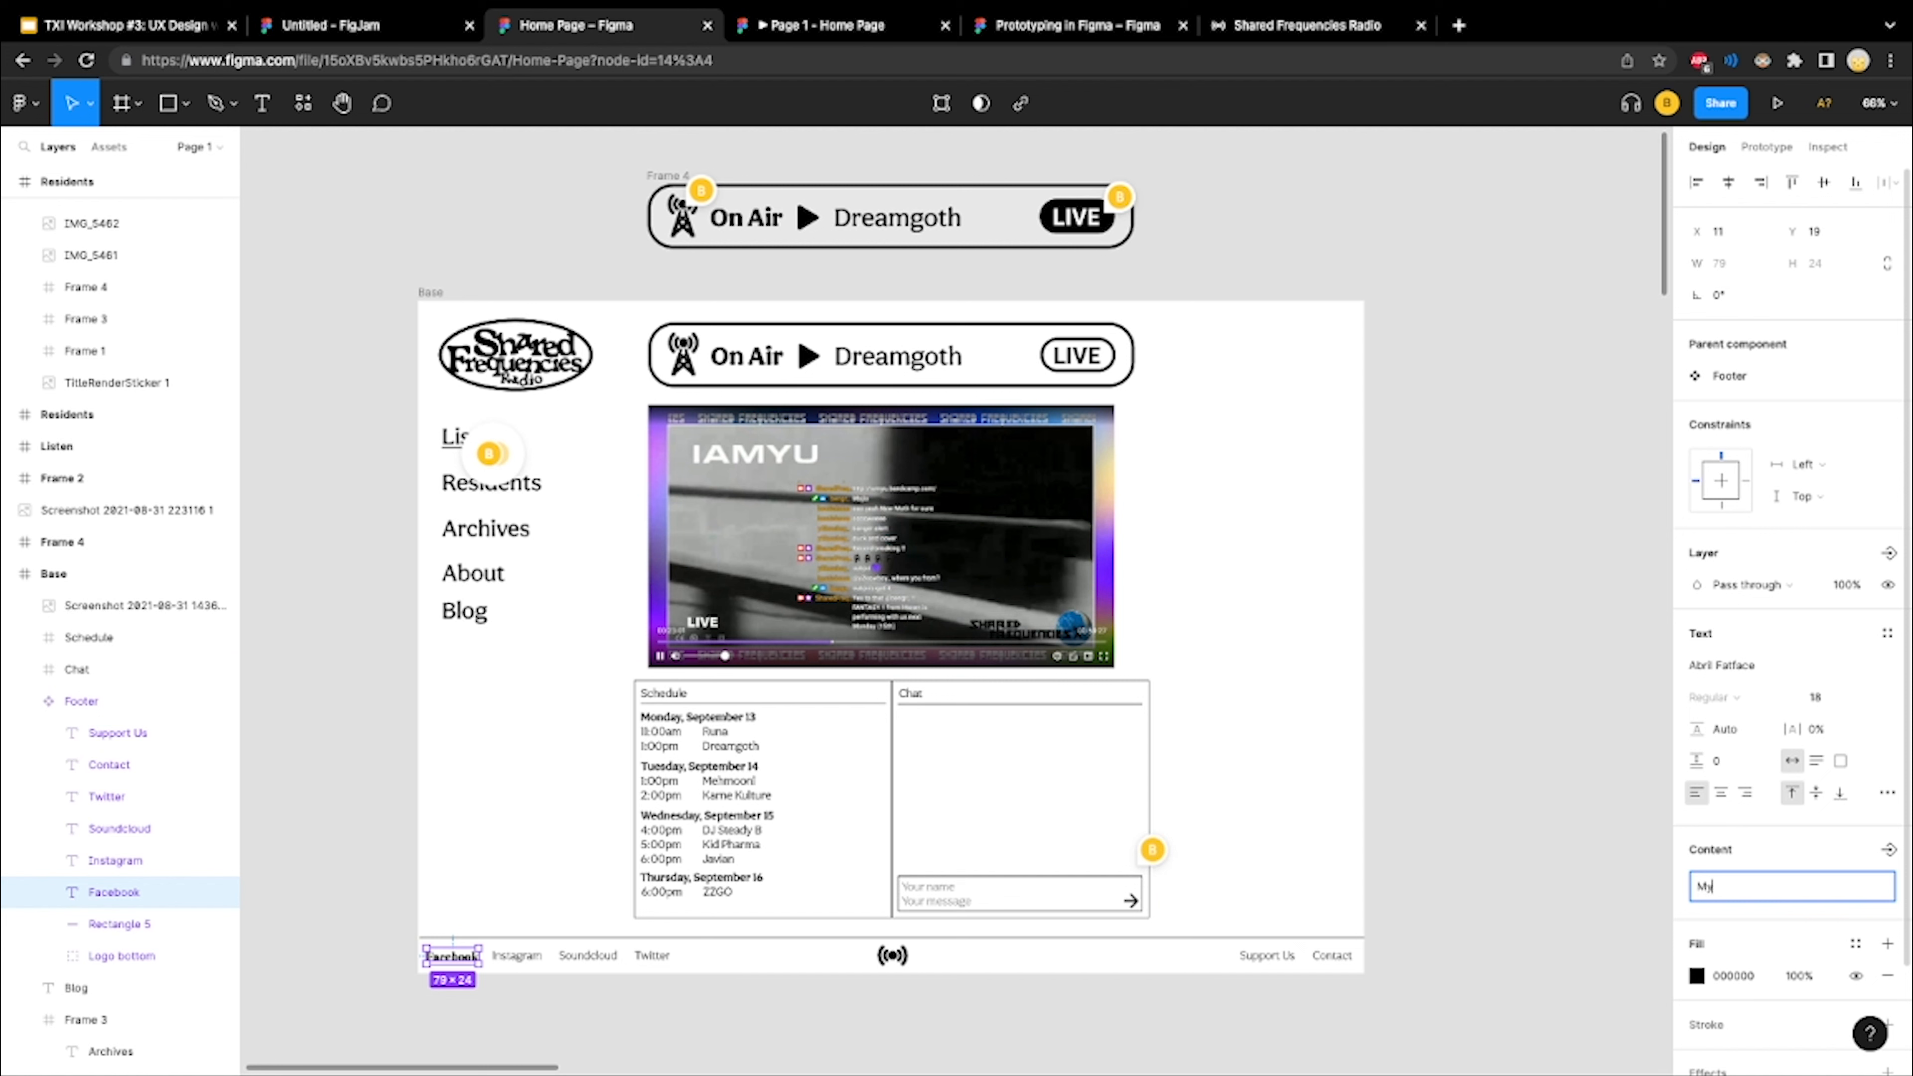
key("Return")
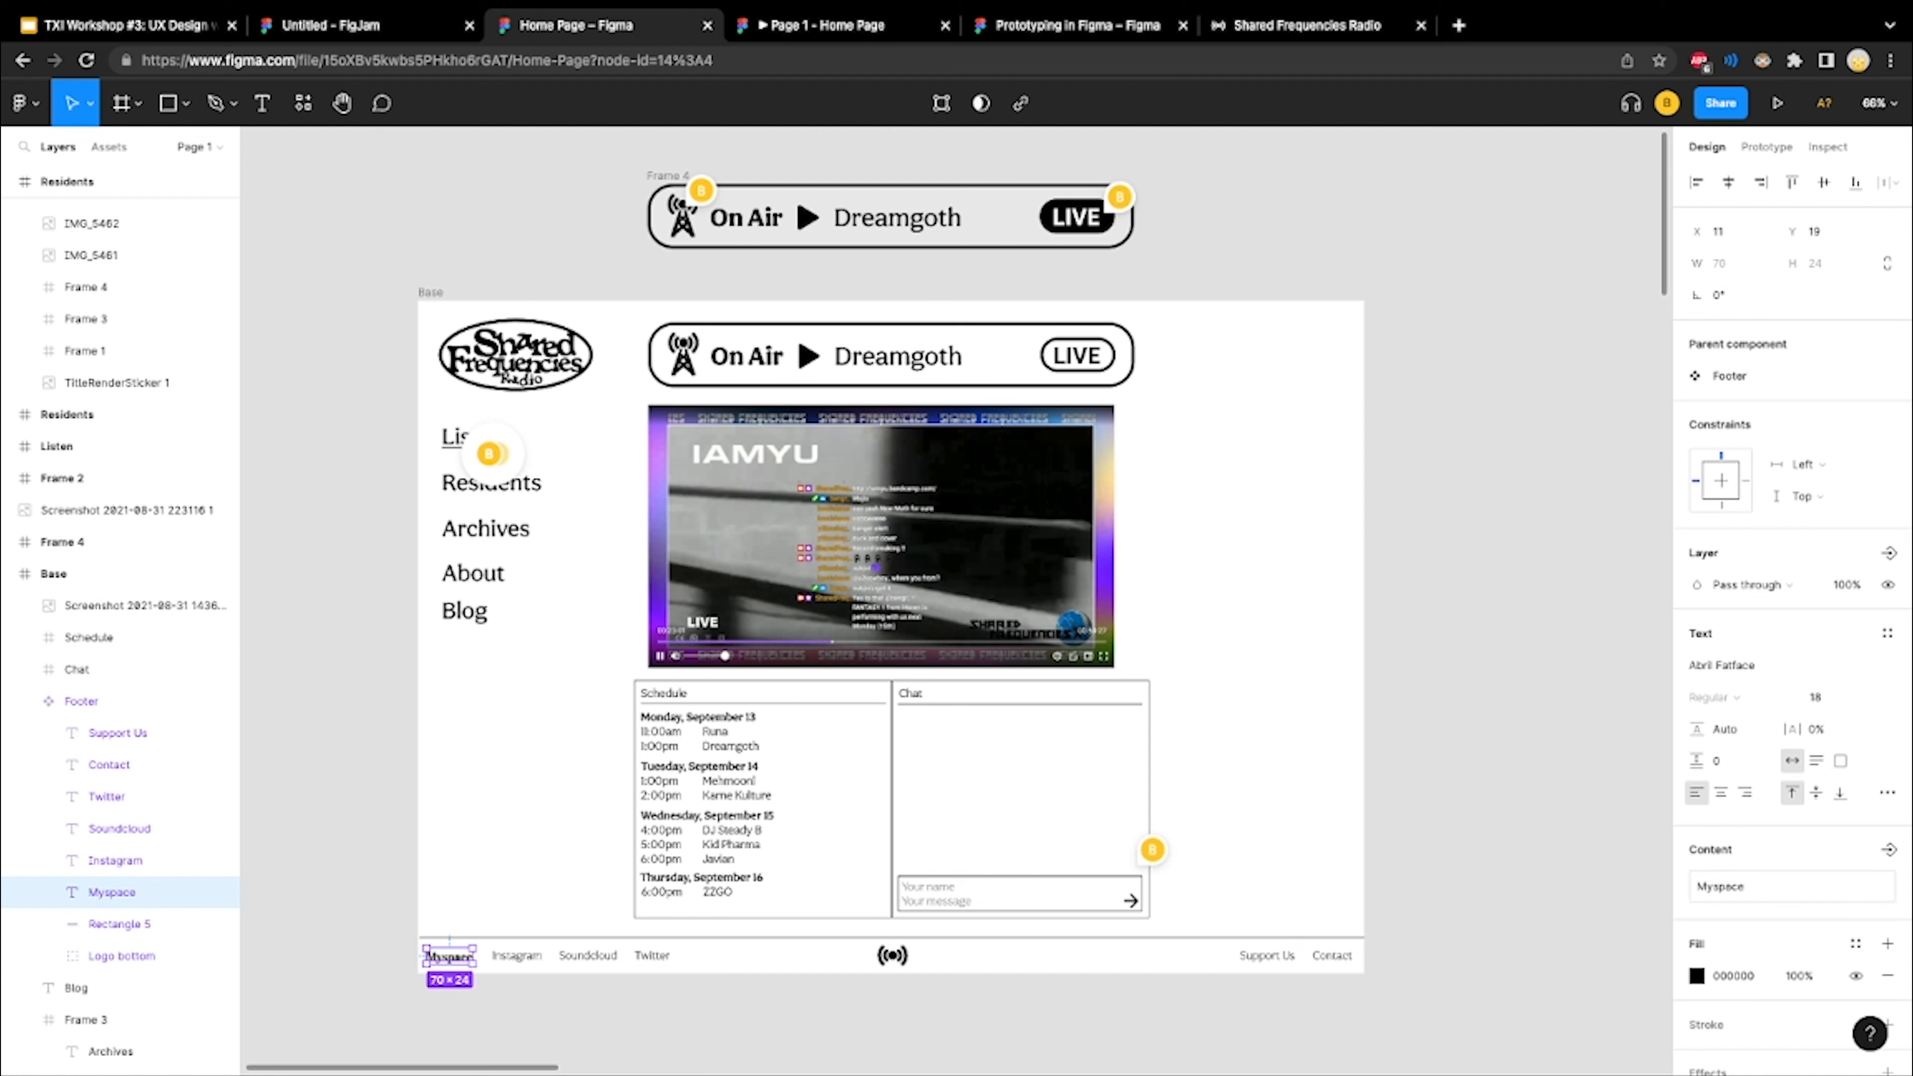
key("Escape")
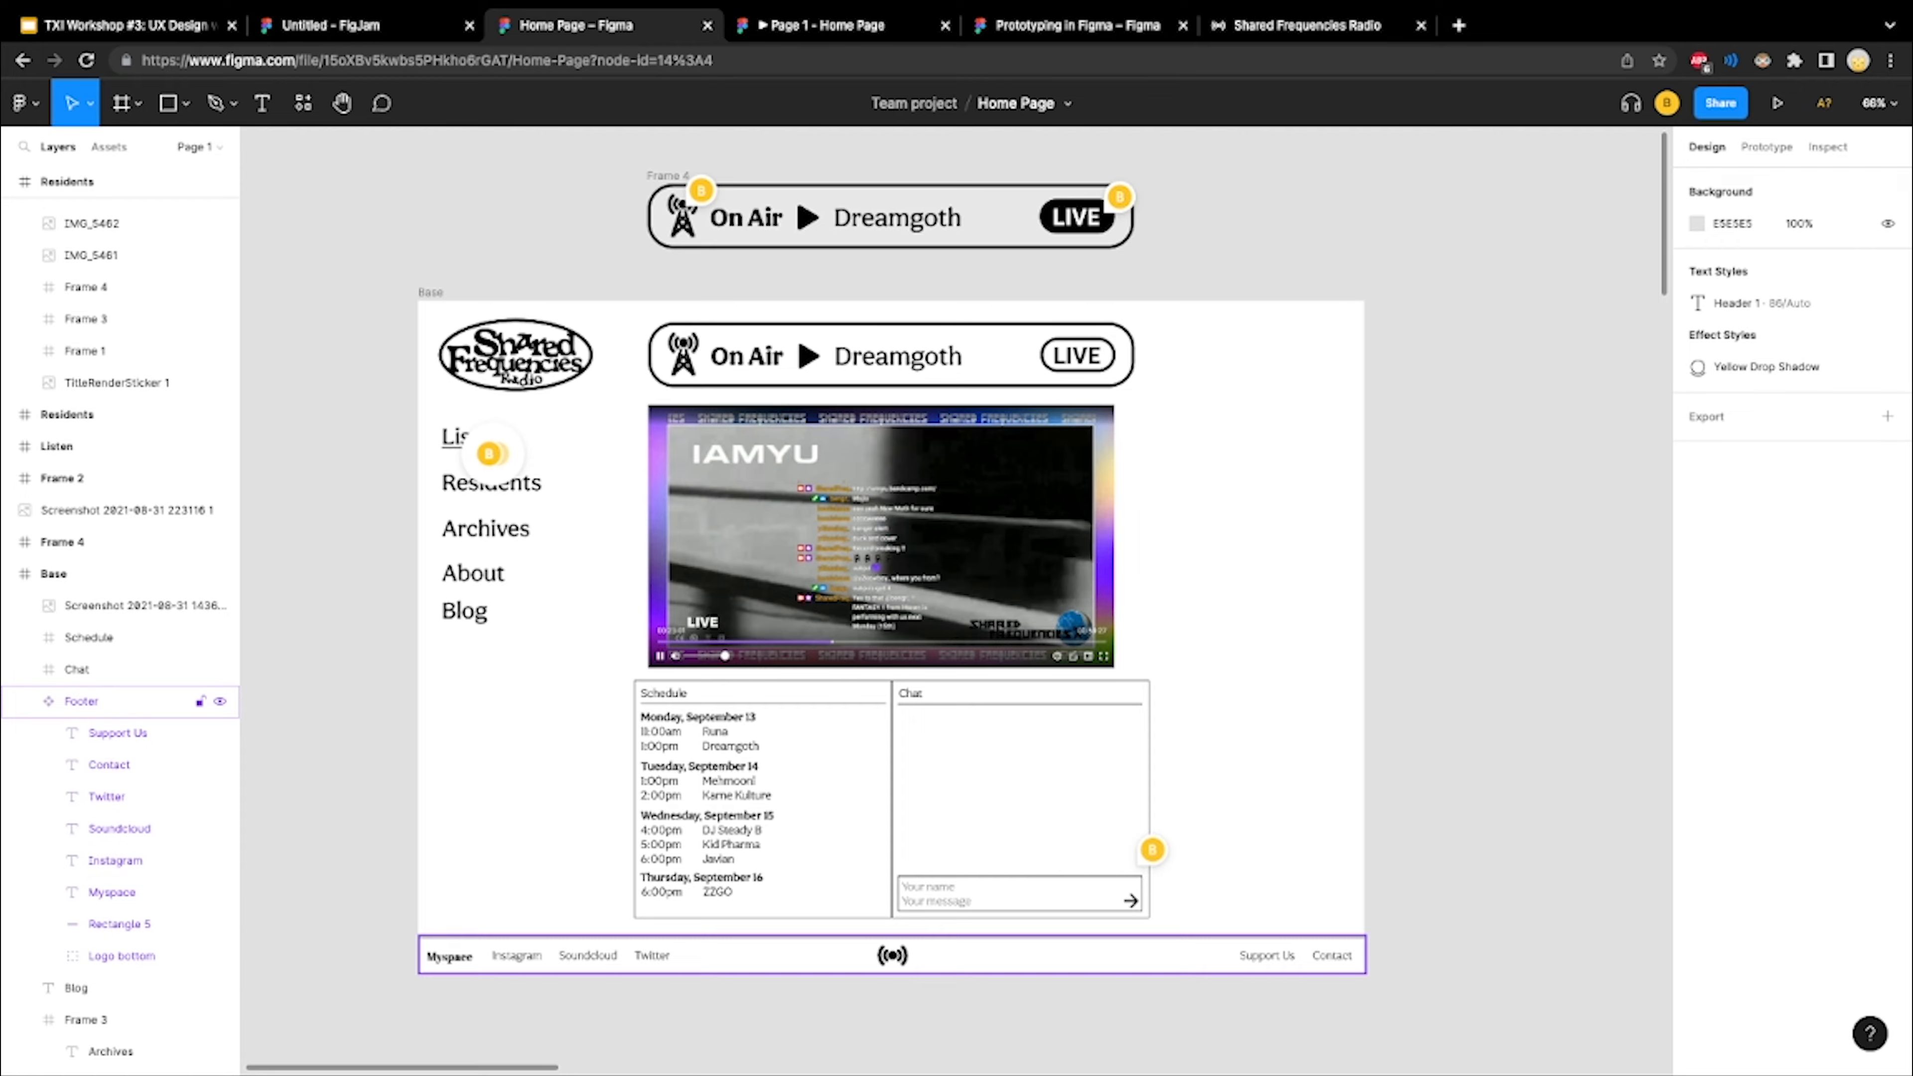
Select the Footer component, look through the Listen and Residents page frames, and return to inspect the footer in the Base frame
left_click(891, 956)
scroll(889, 961, "right", 15)
scroll(882, 964, "down", 5)
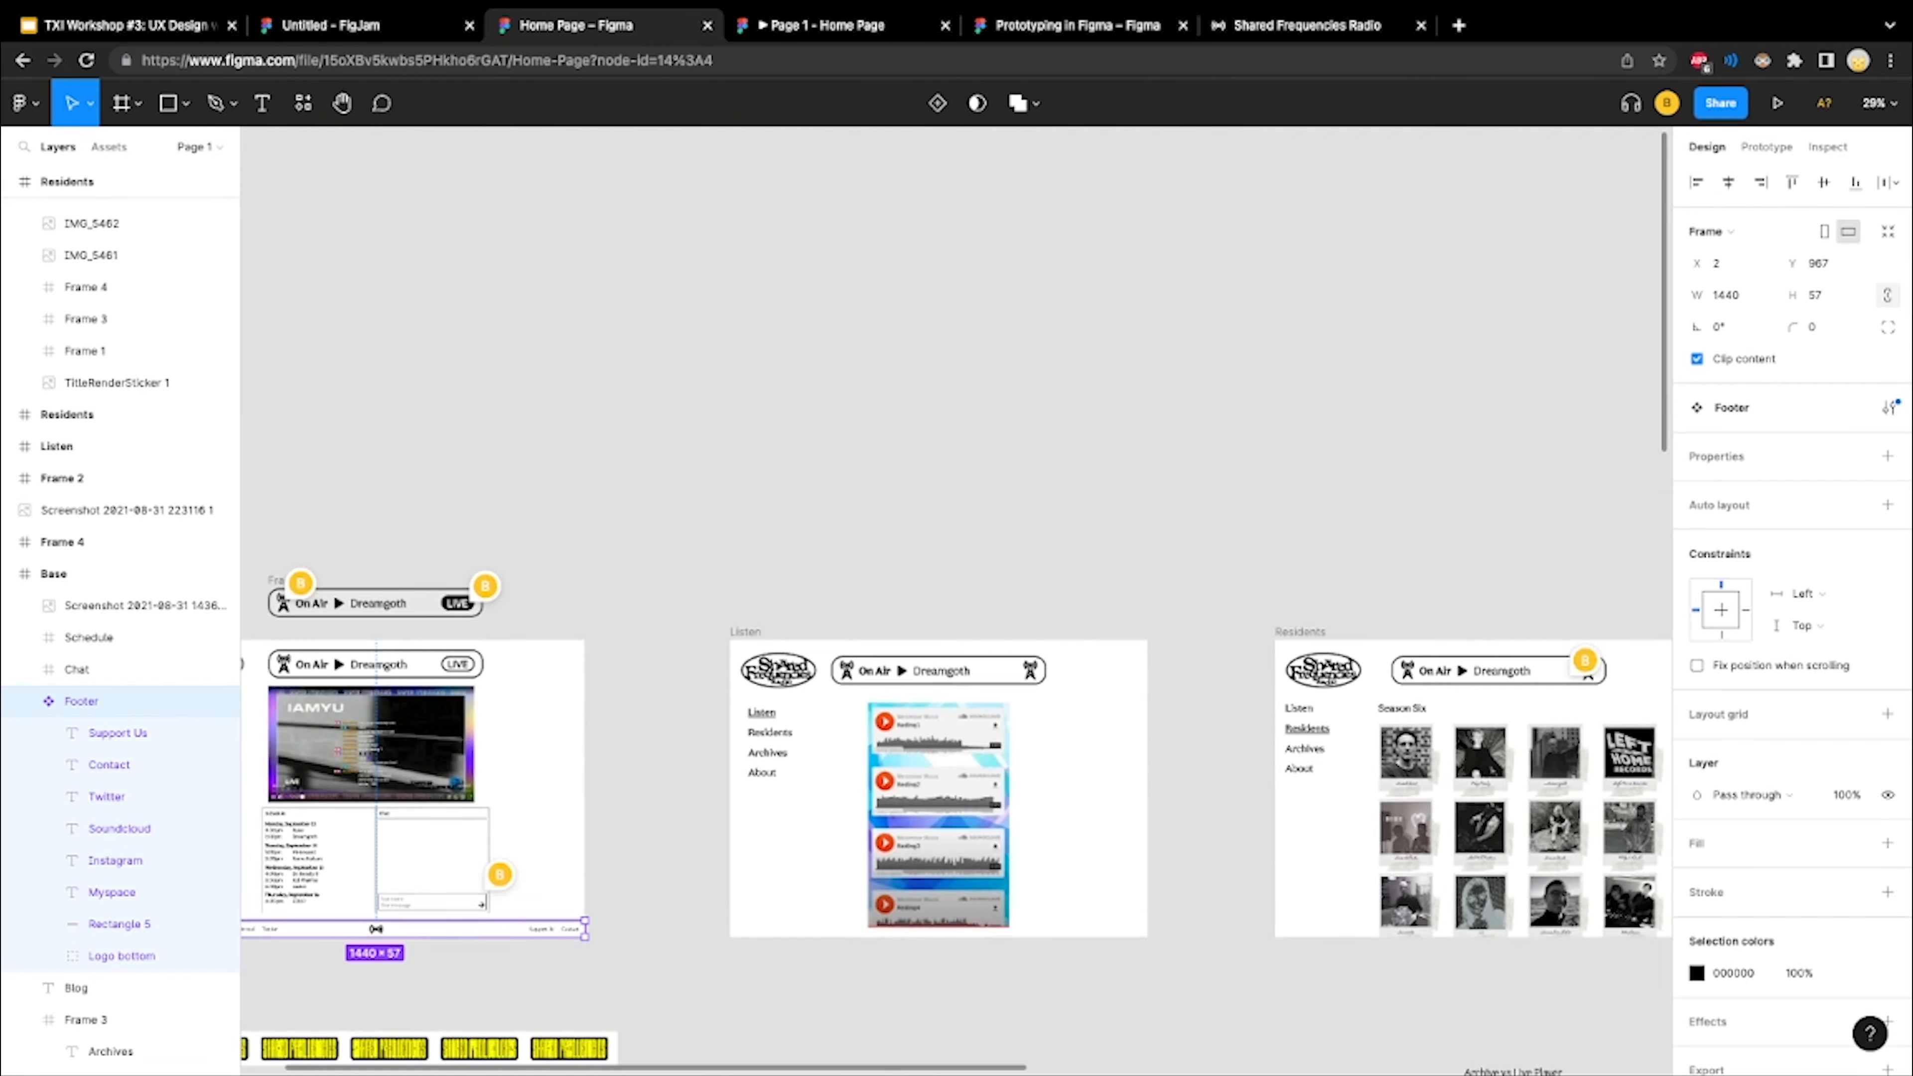
scroll(881, 964, "right", 5)
scroll(881, 964, "right", 2)
scroll(881, 964, "down", 3)
scroll(881, 964, "left", 10)
scroll(881, 964, "up", 1)
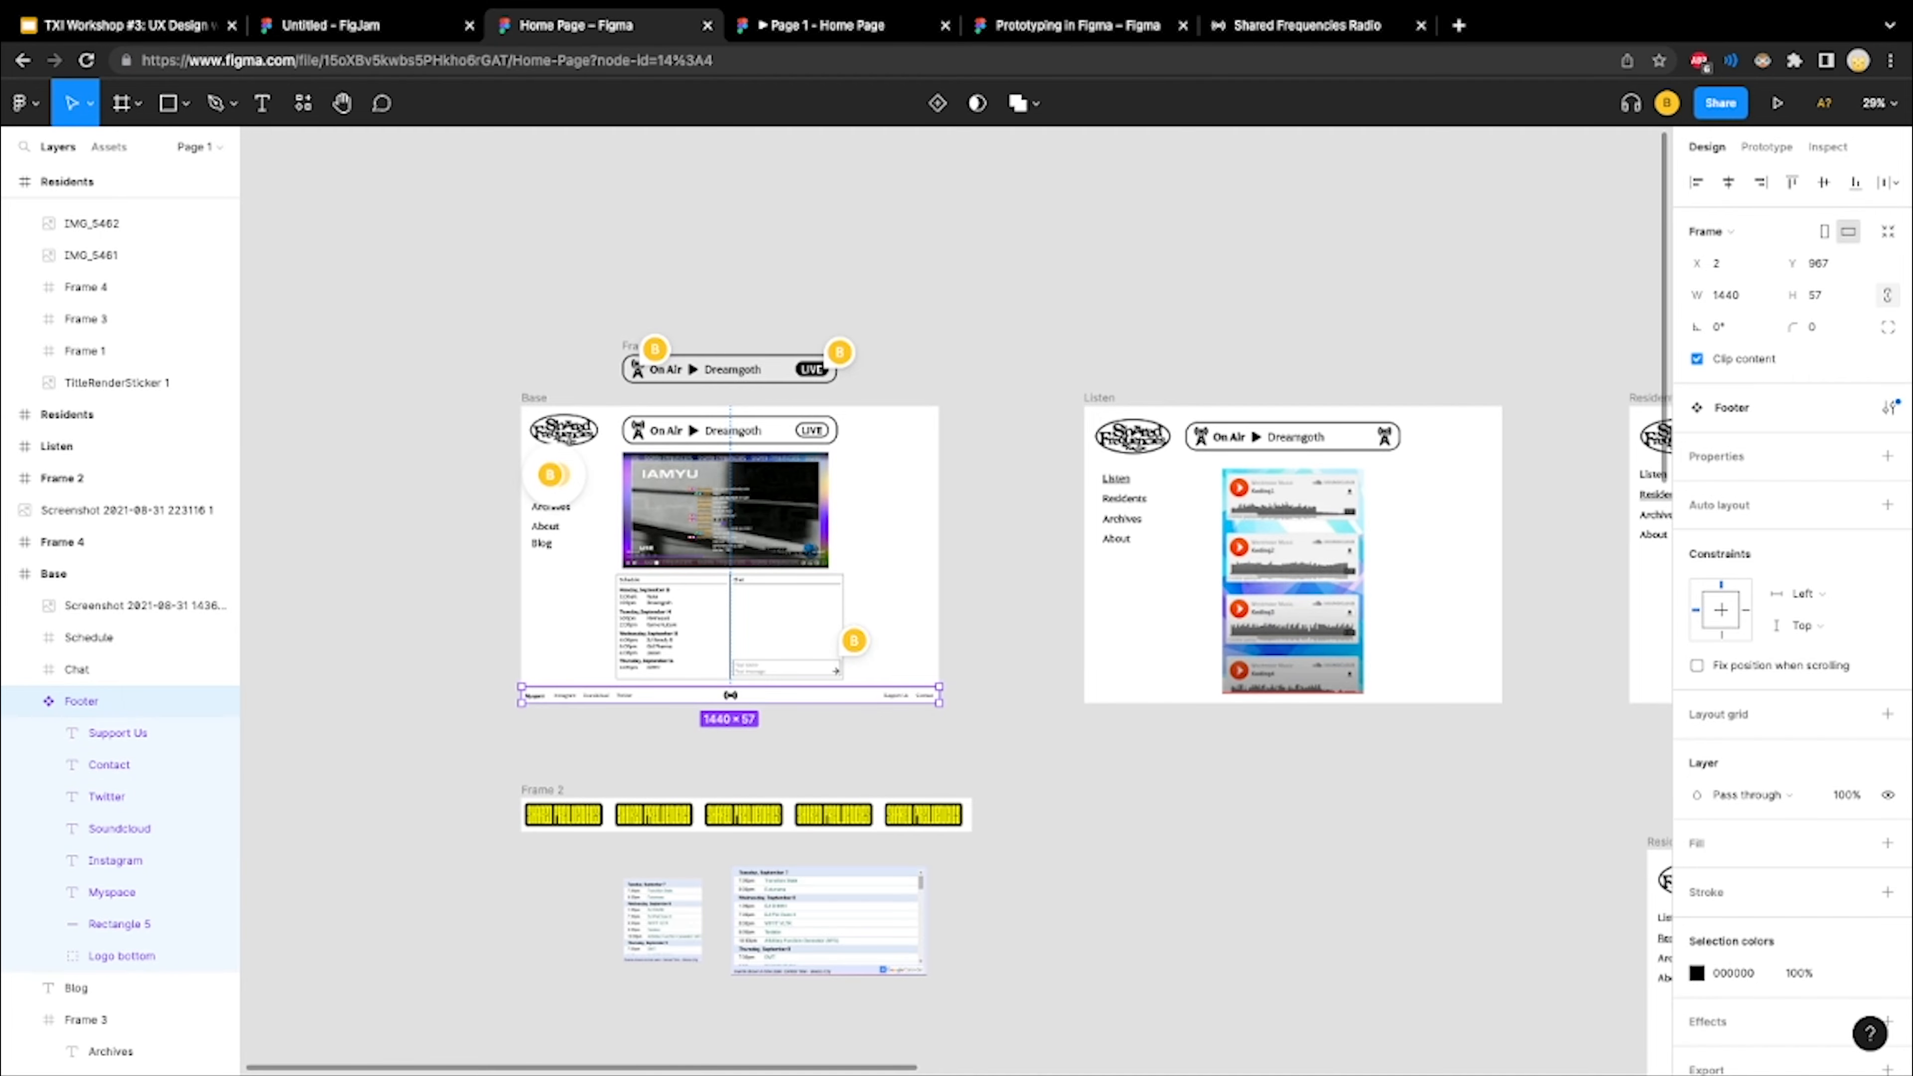
scroll(881, 964, "right", 10)
scroll(881, 965, "down", 15)
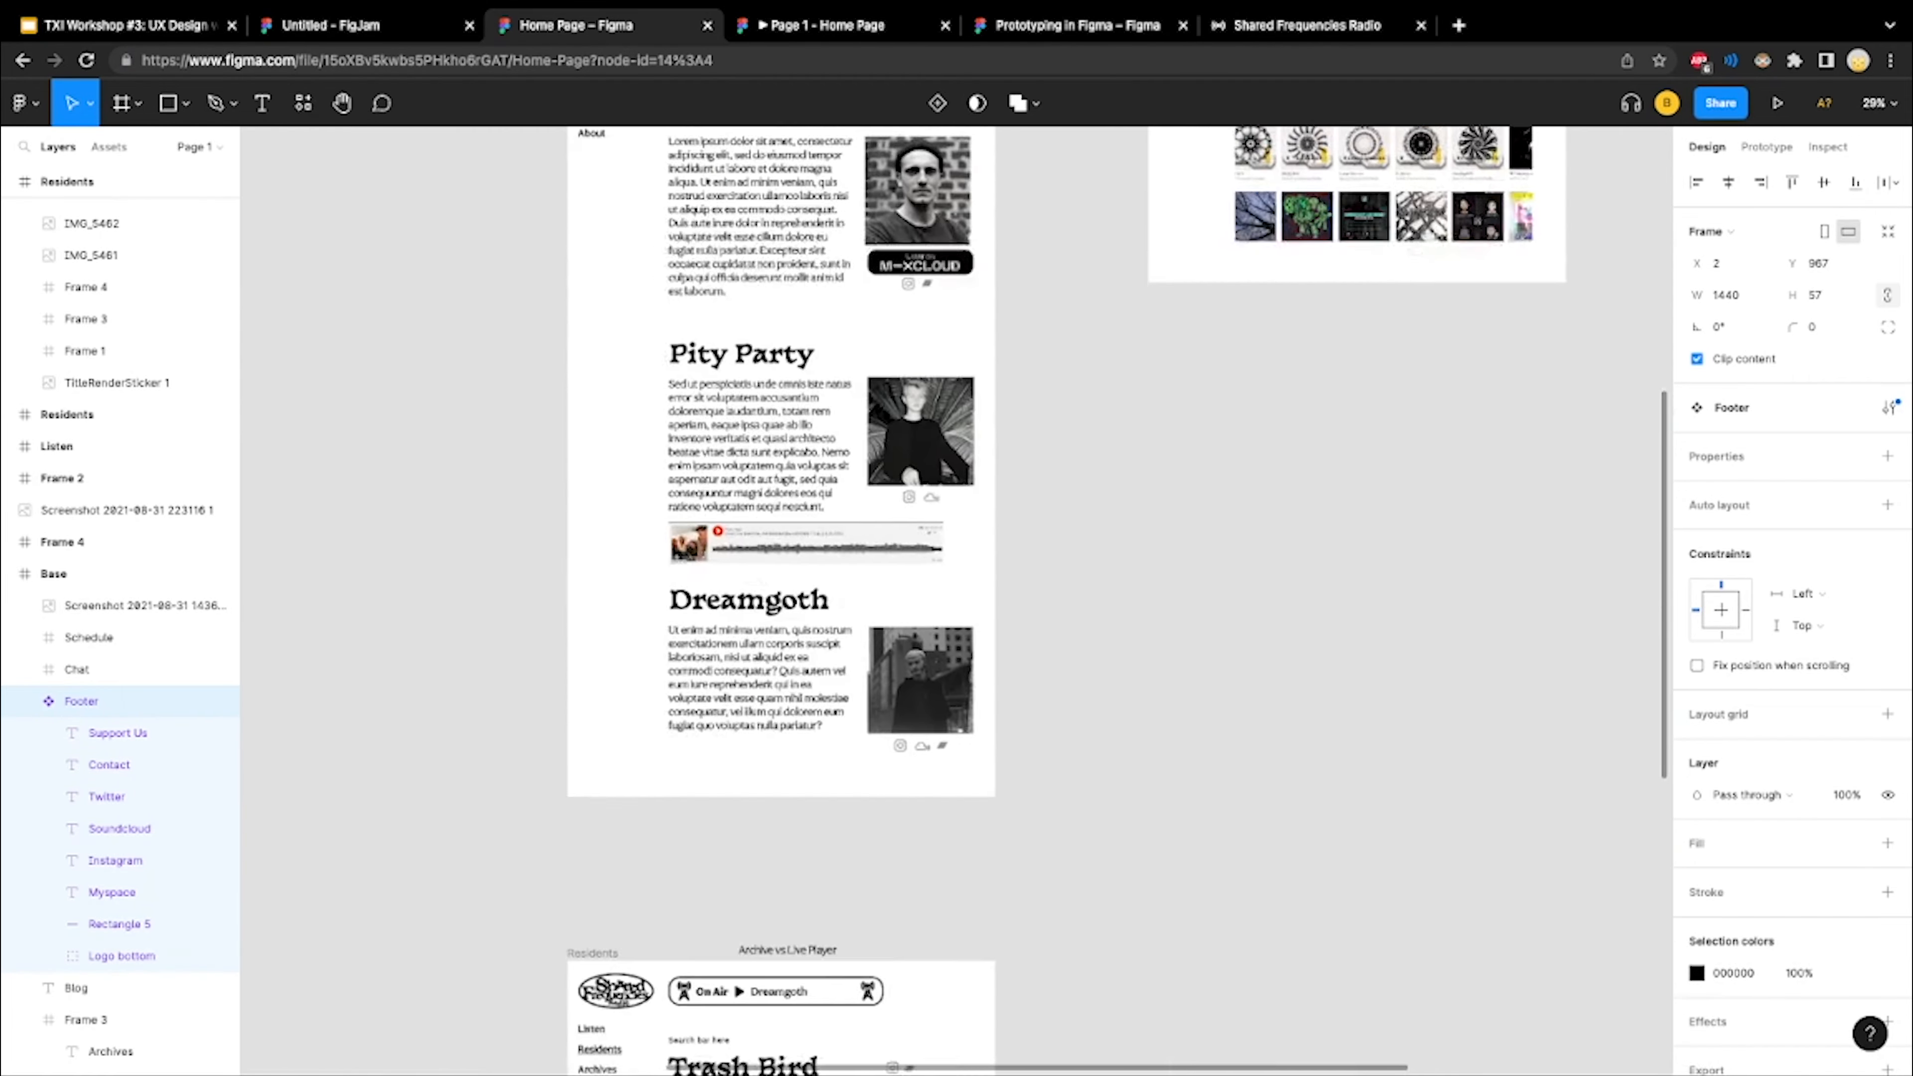
scroll(881, 964, "down", 10)
scroll(881, 964, "left", 6)
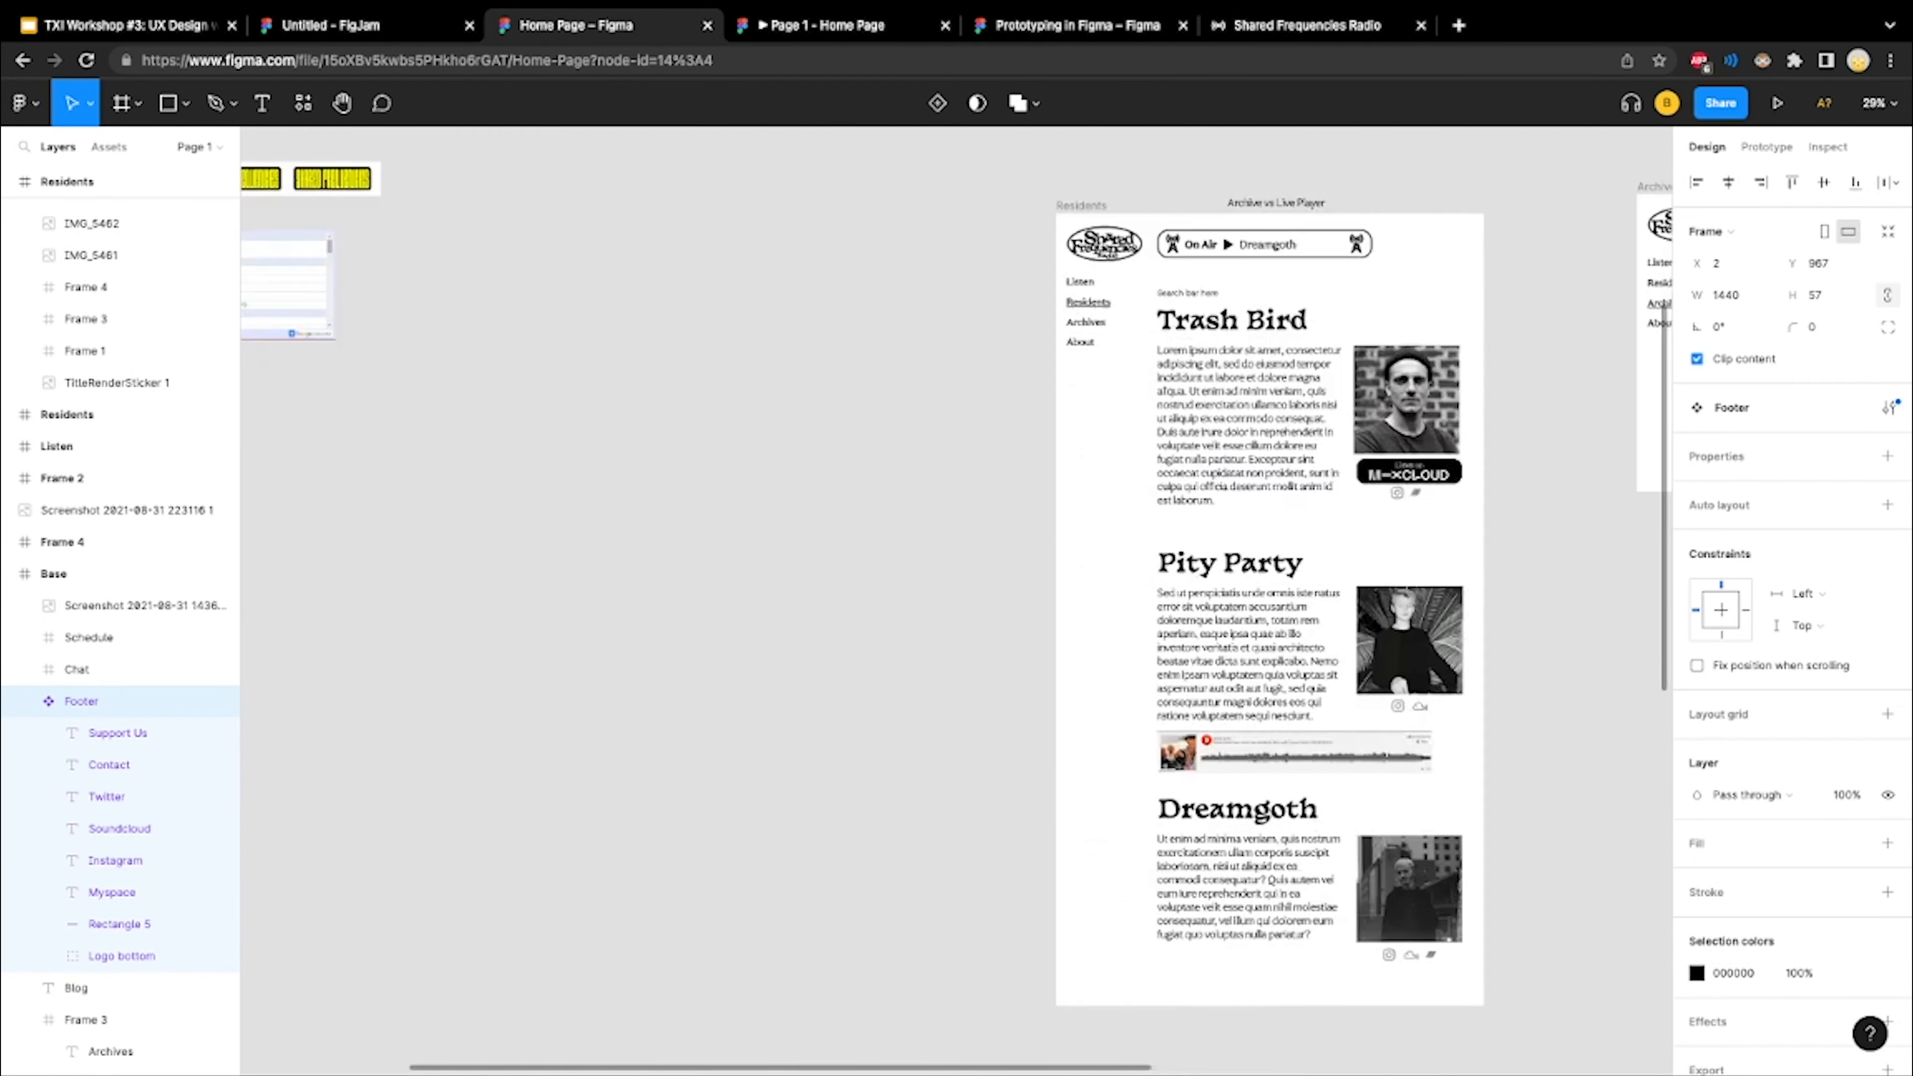
key("shift+2")
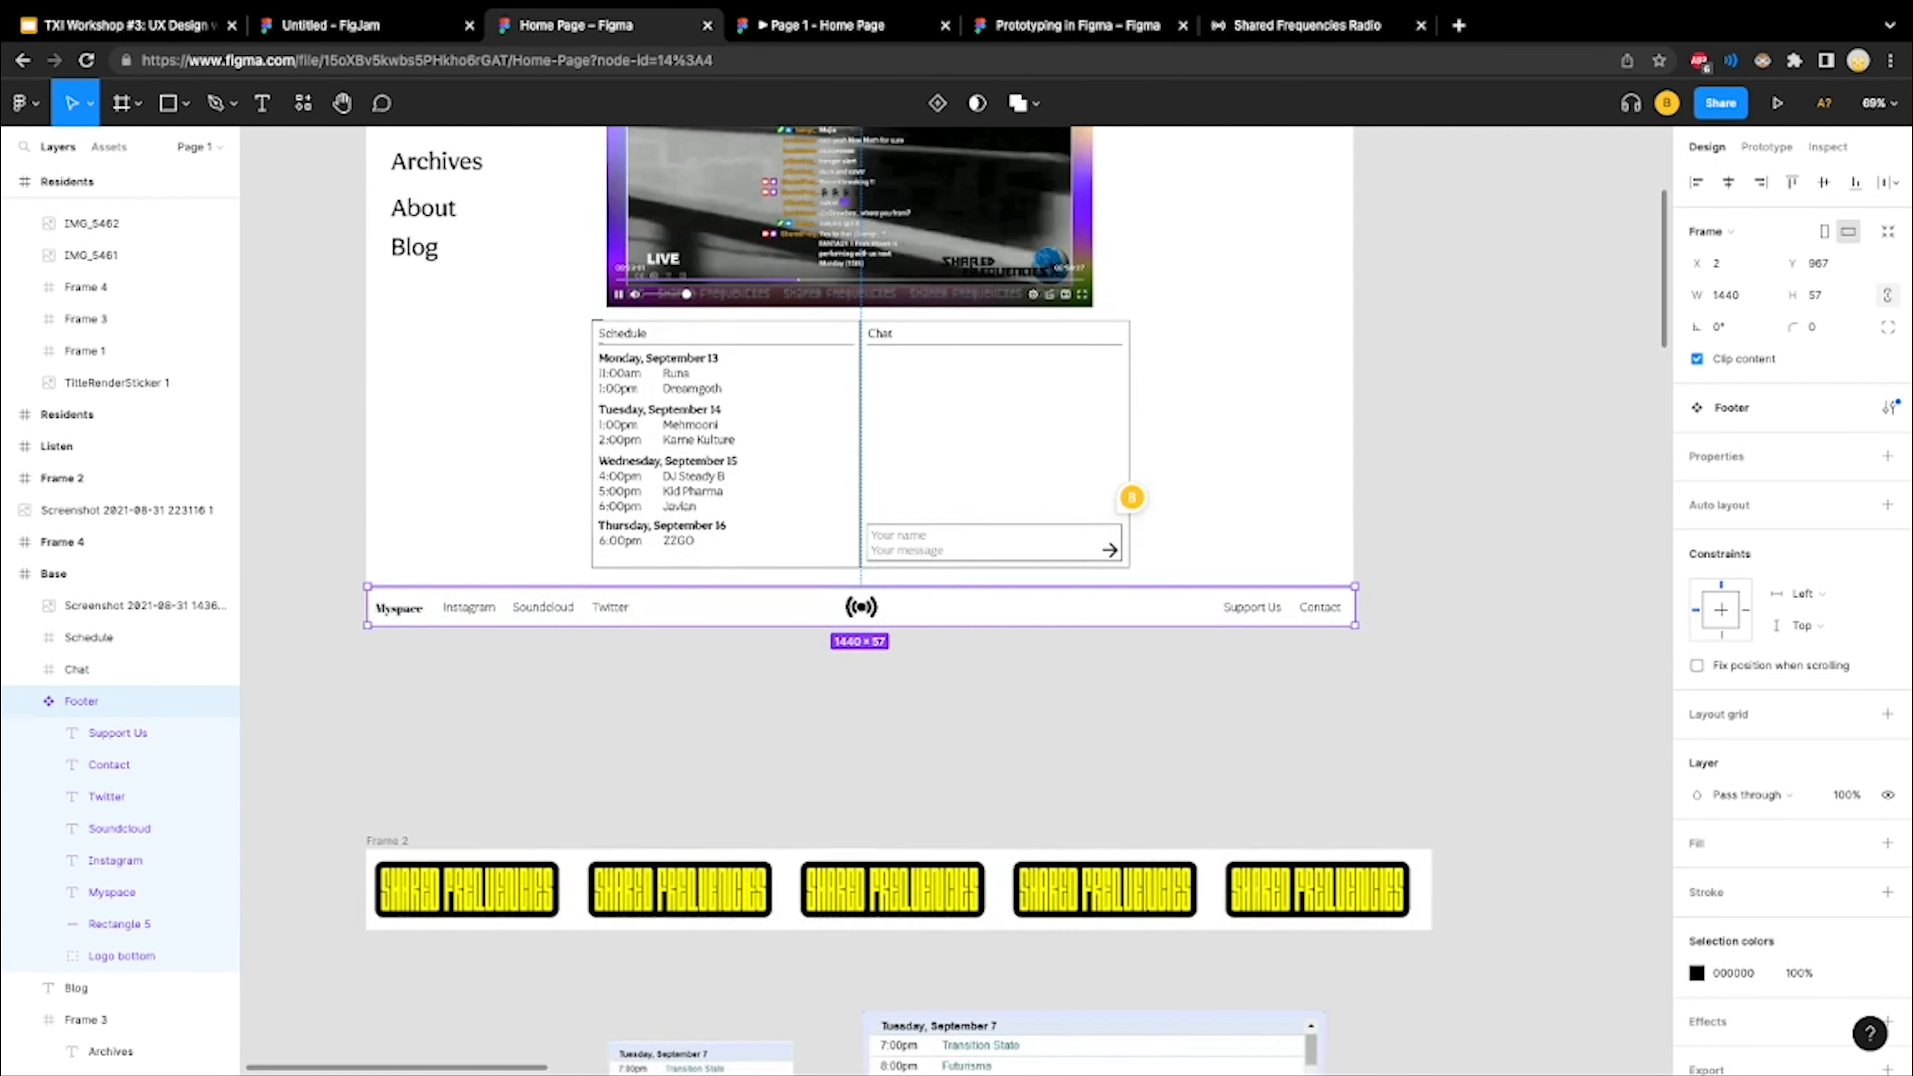
scroll(637, 711, "up", 3)
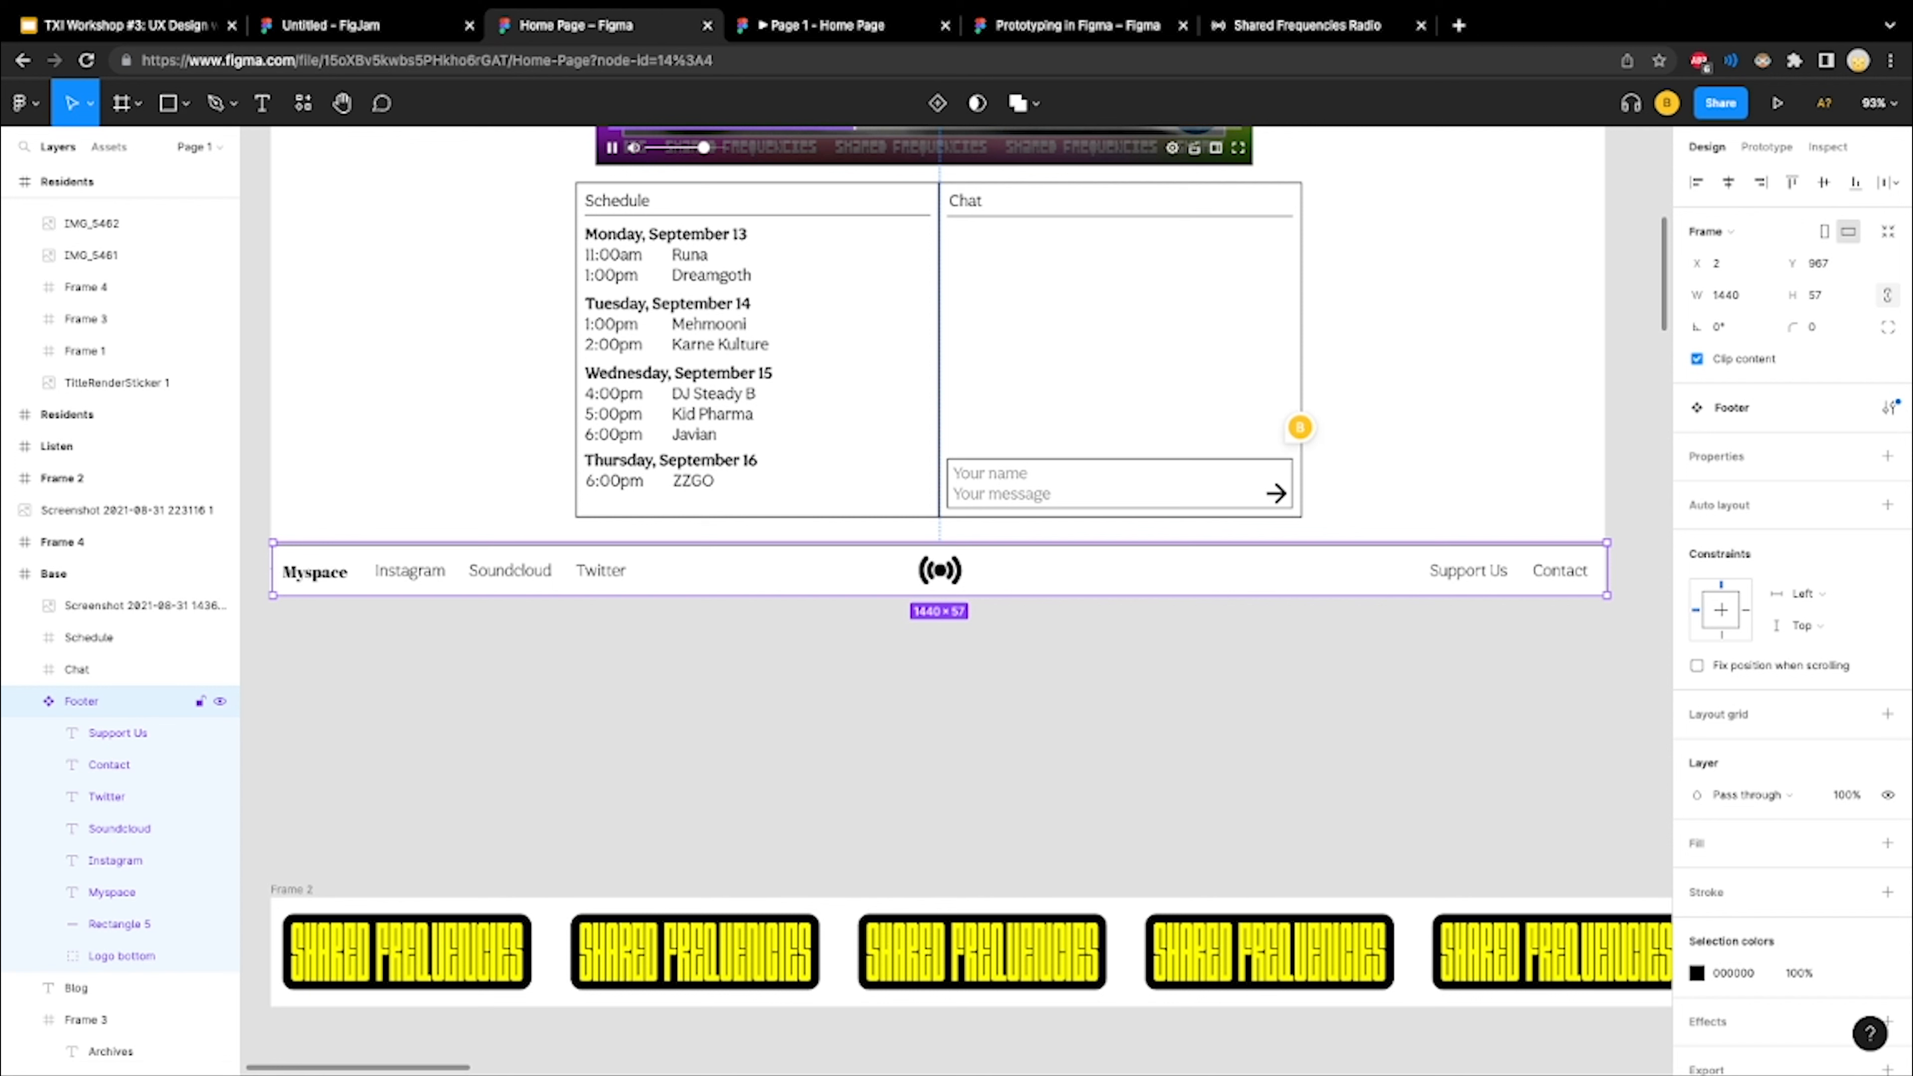
Inspect the Myspace and Support Us text layers inside the Footer component, and clear the selection
double_click(314, 572)
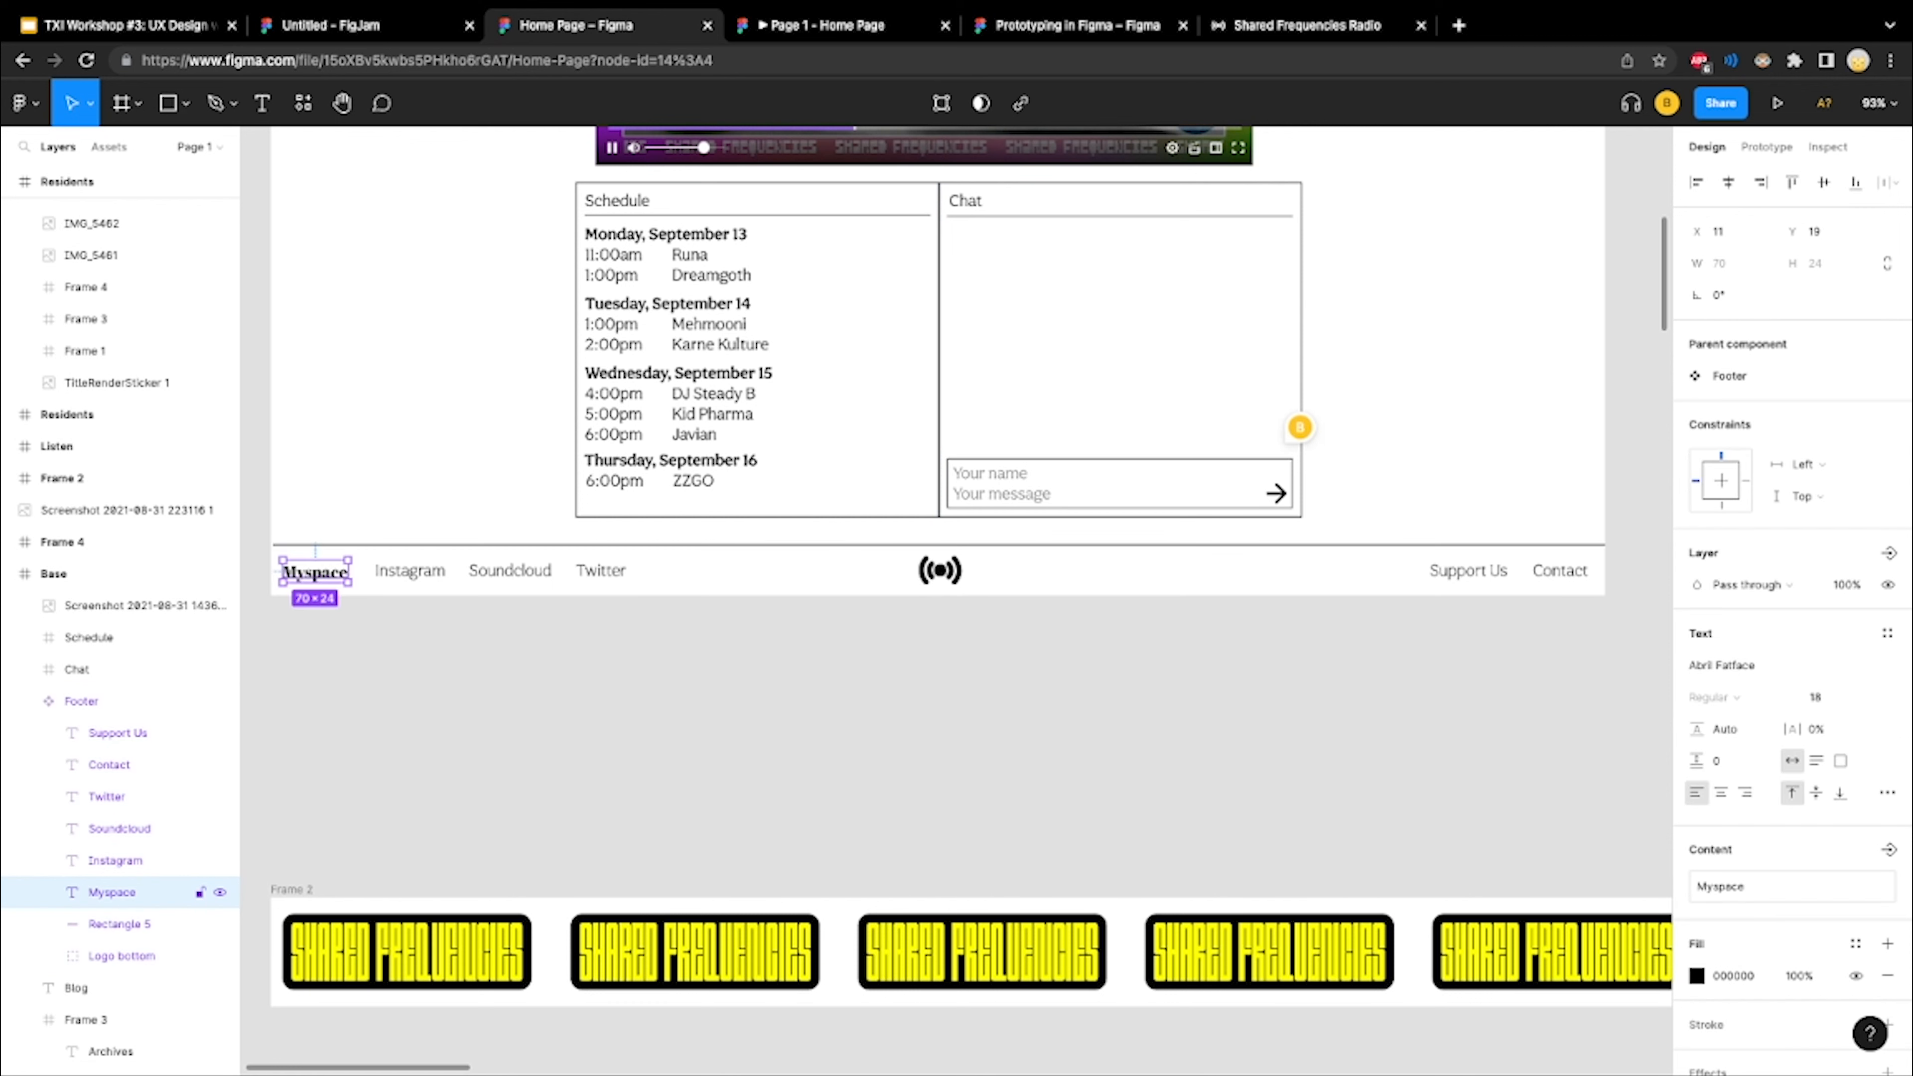
left_click(117, 732)
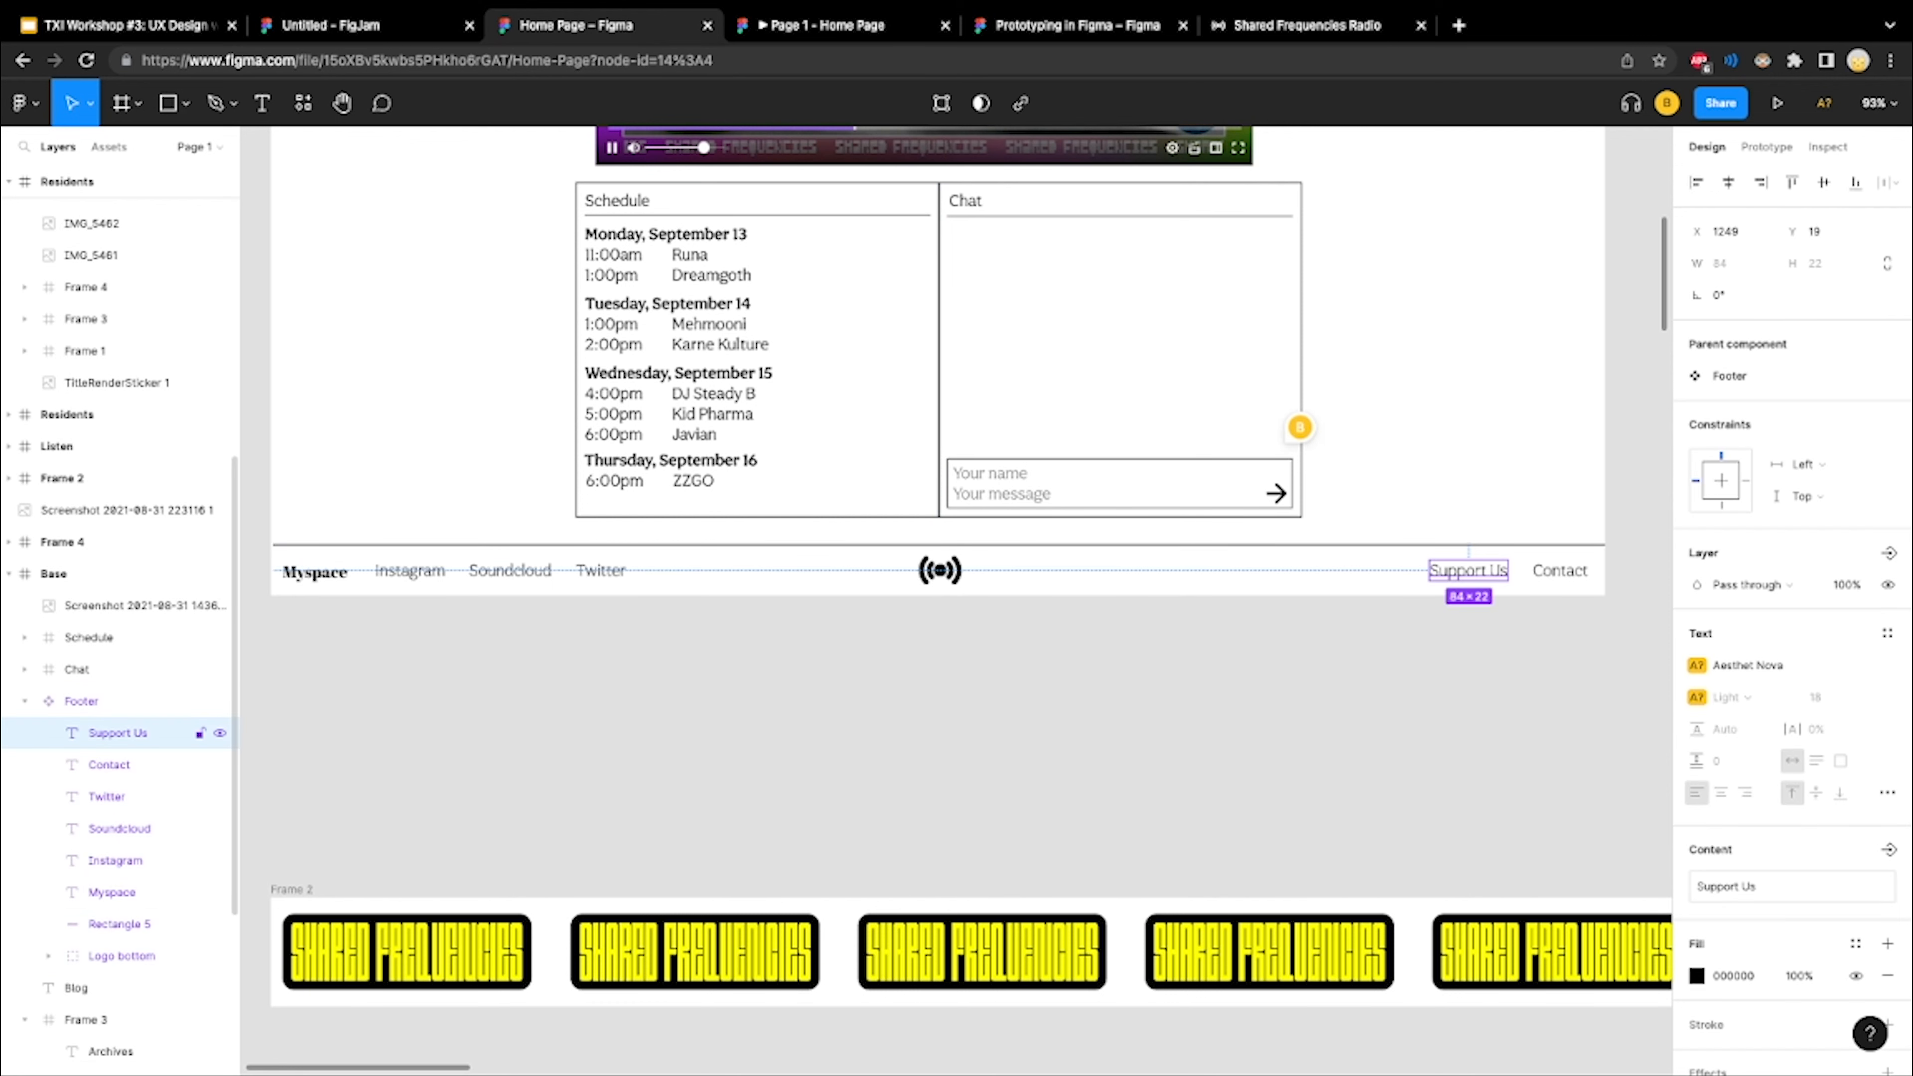
key("Escape")
scroll(412, 407, "up", 6)
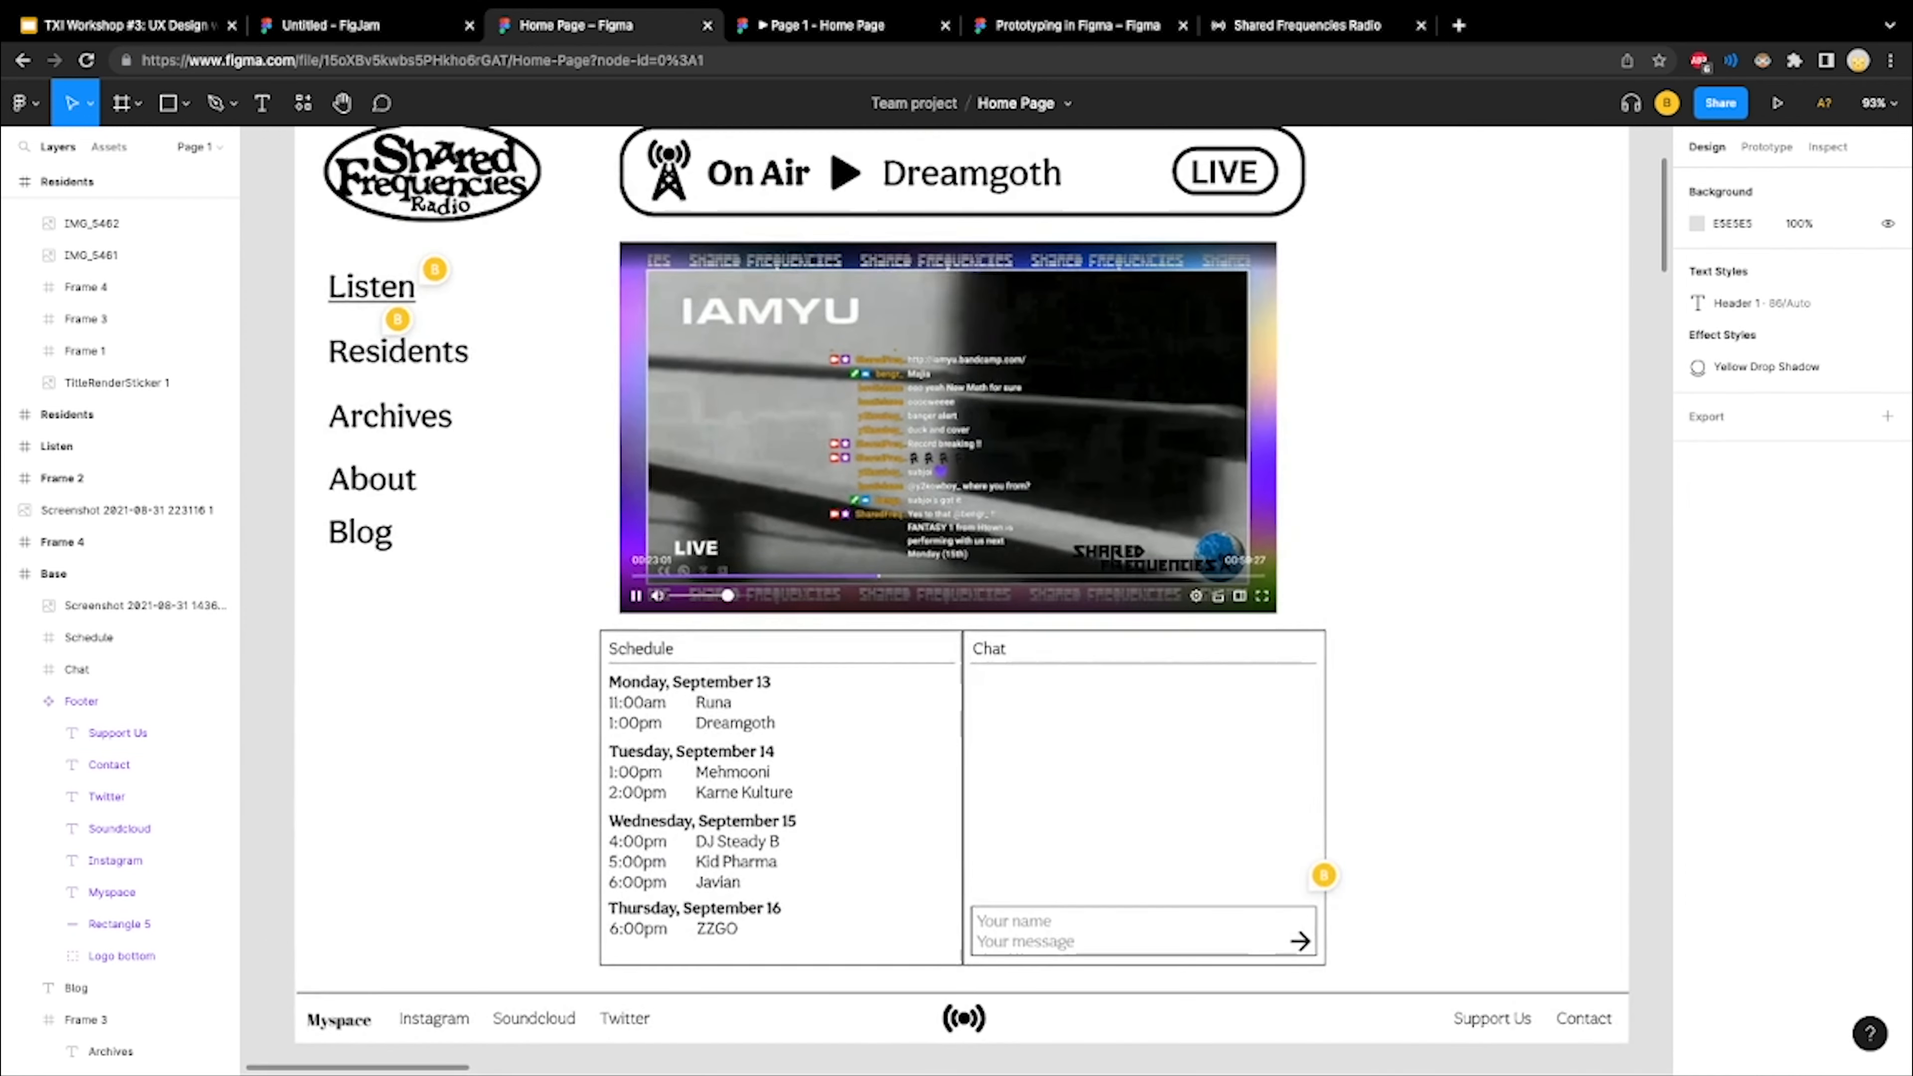
Select the Blog text layer and the Residents component in the site navigation and review the layer operations offered for each
left_click(76, 987)
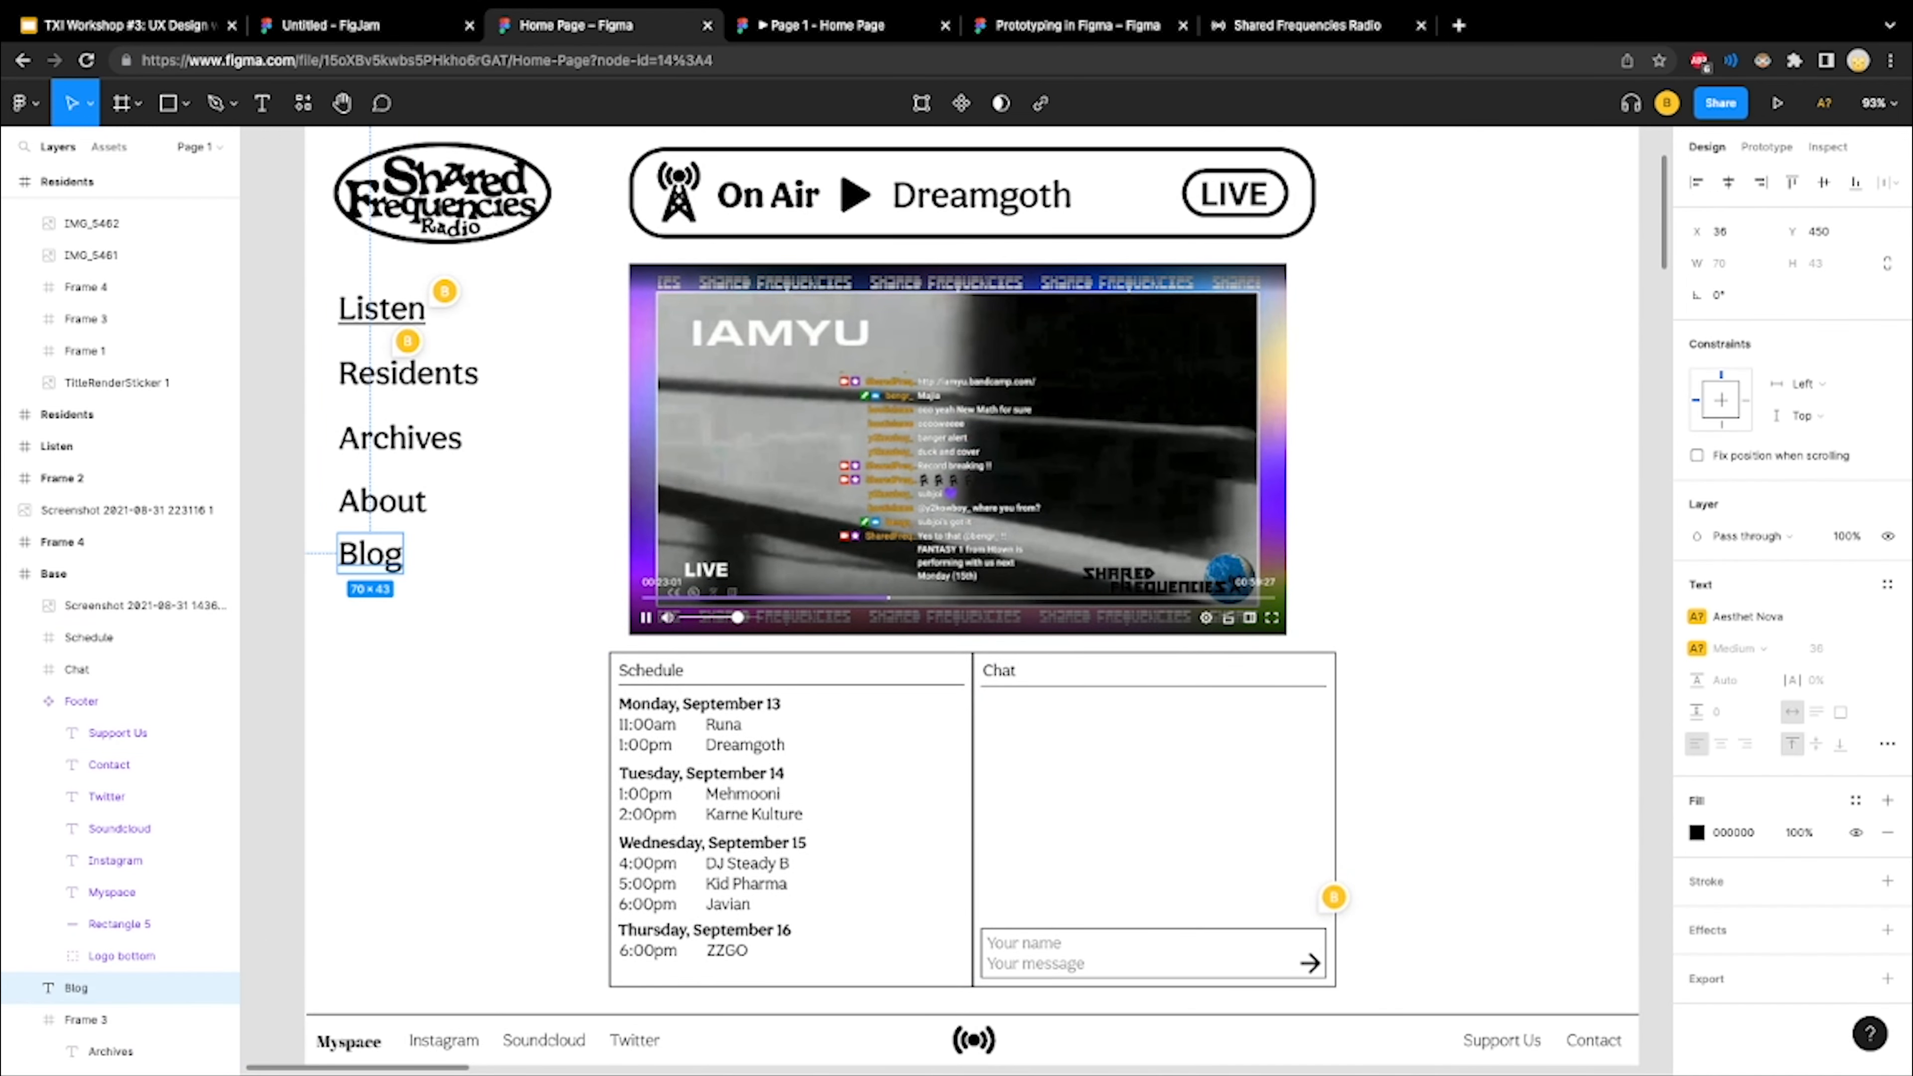
scroll(977, 592, "down", 1)
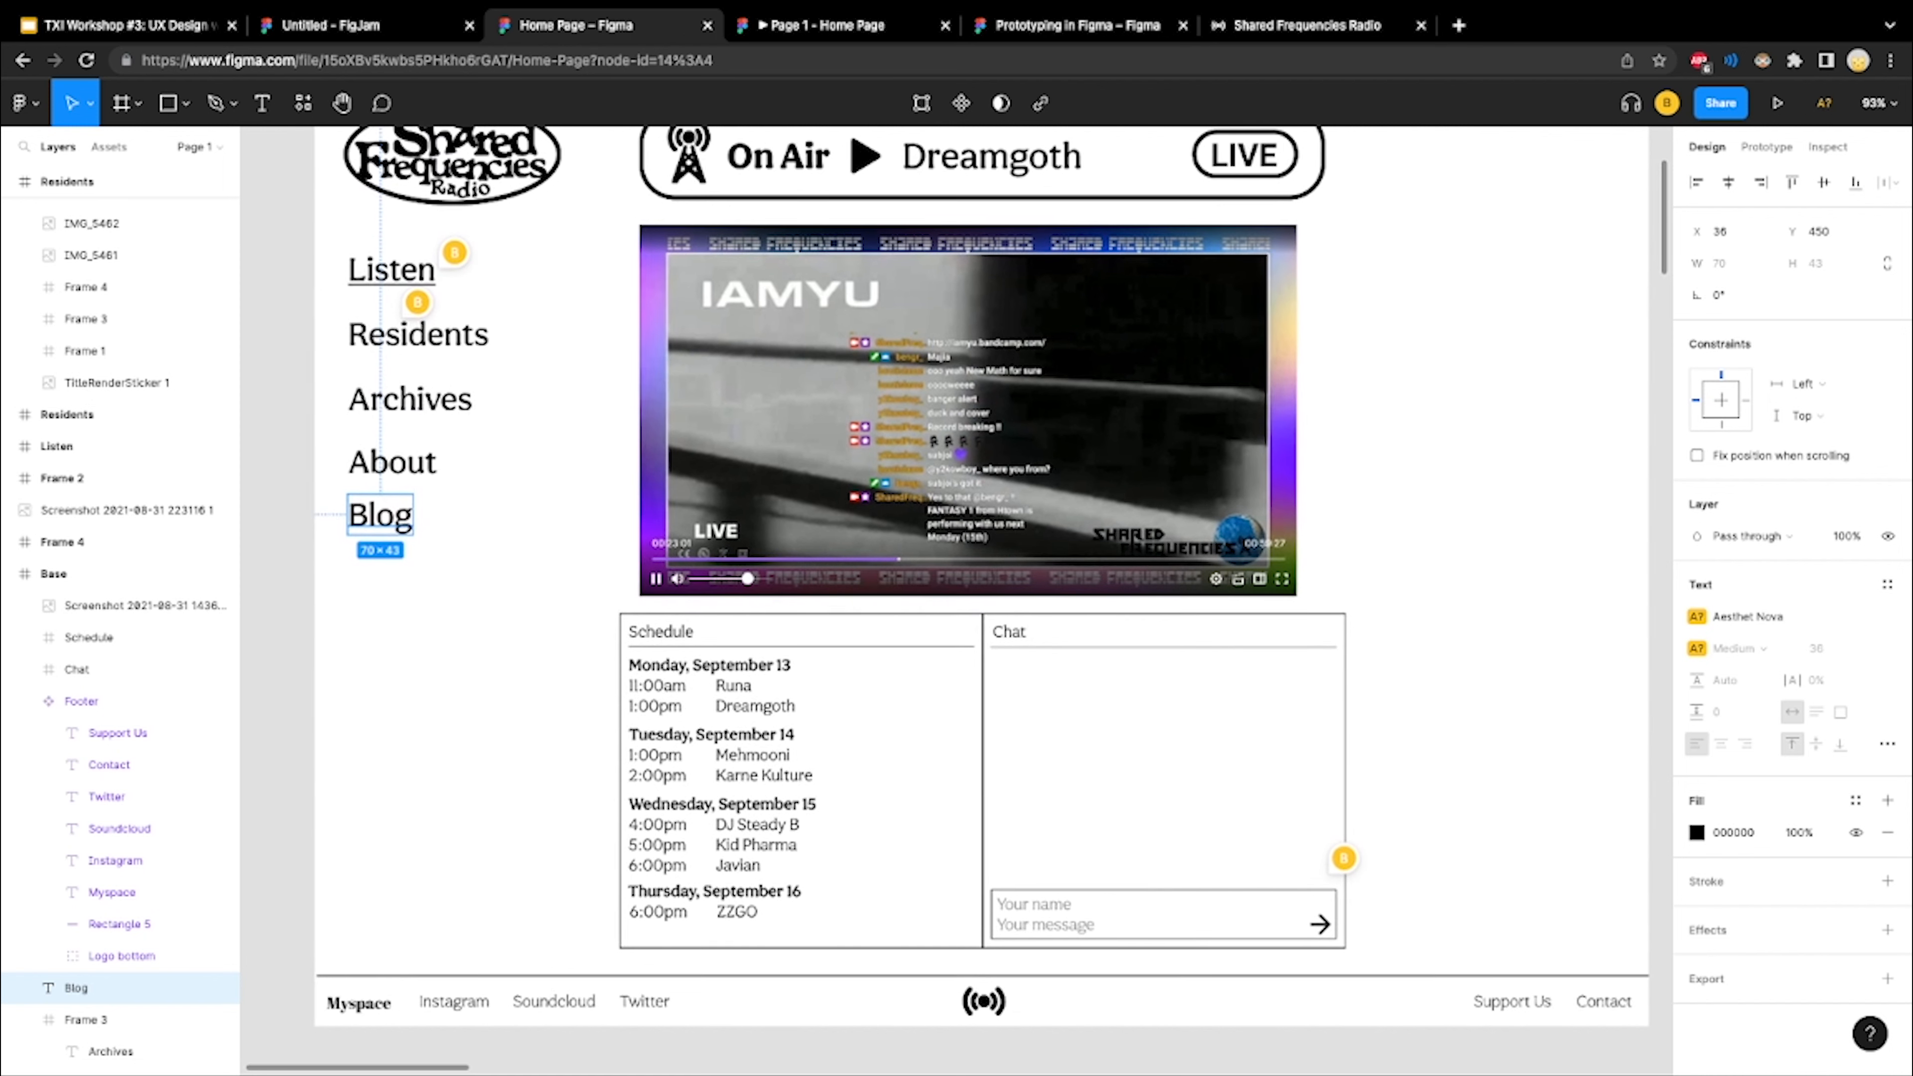
right_click(108, 987)
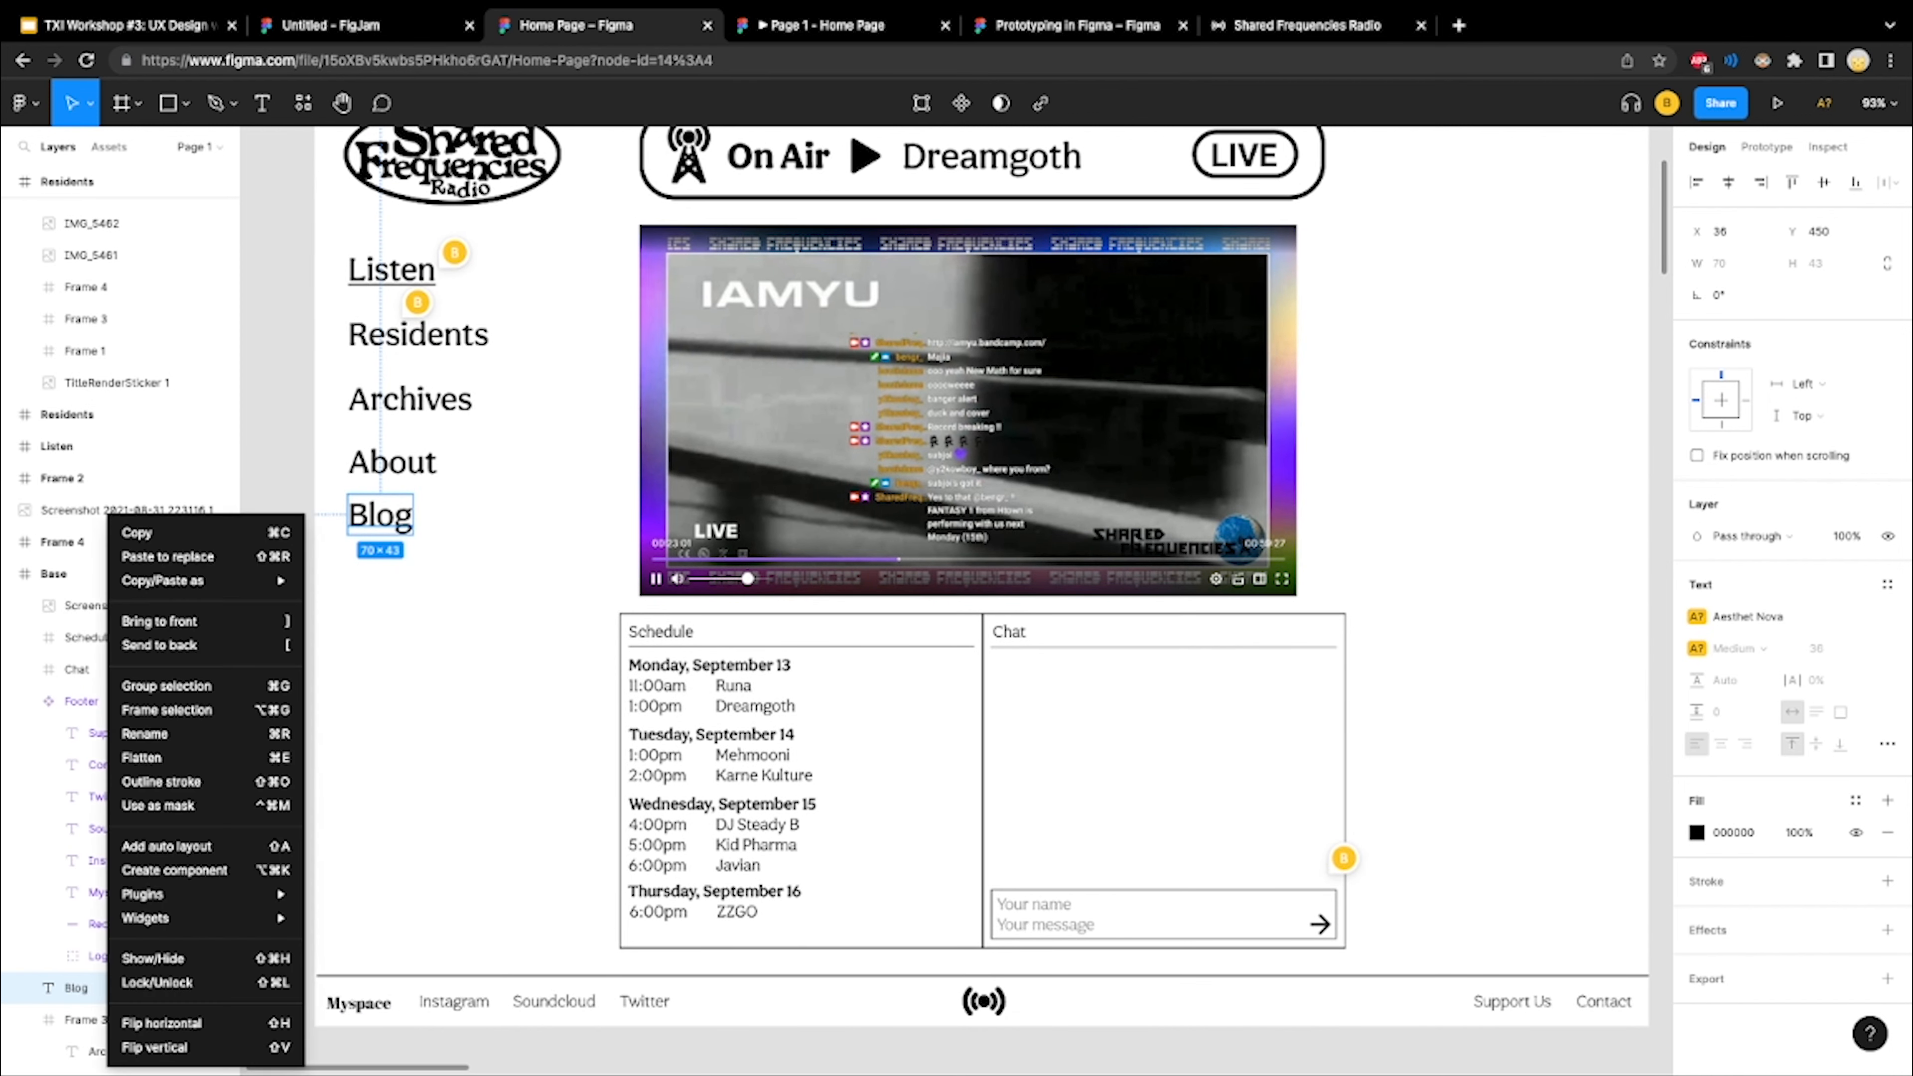
left_click(90, 1017)
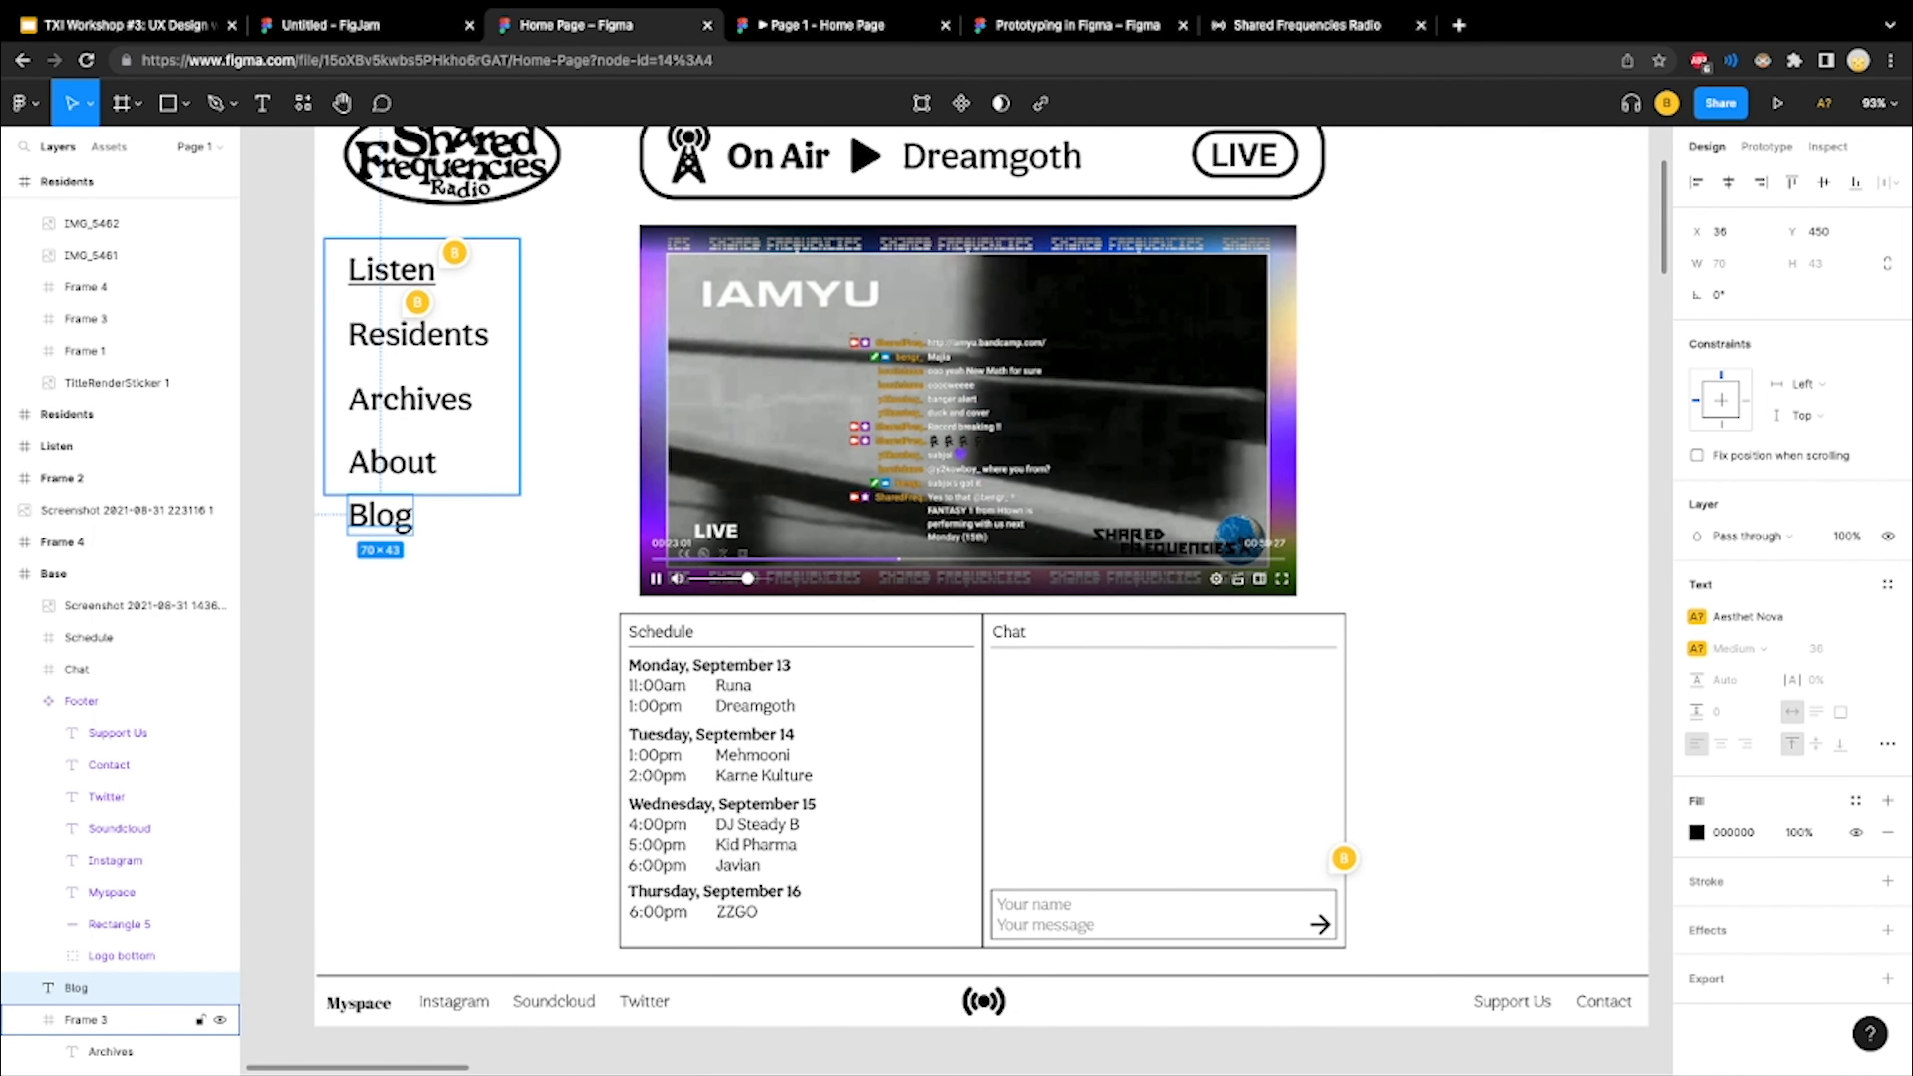
double_click(419, 335)
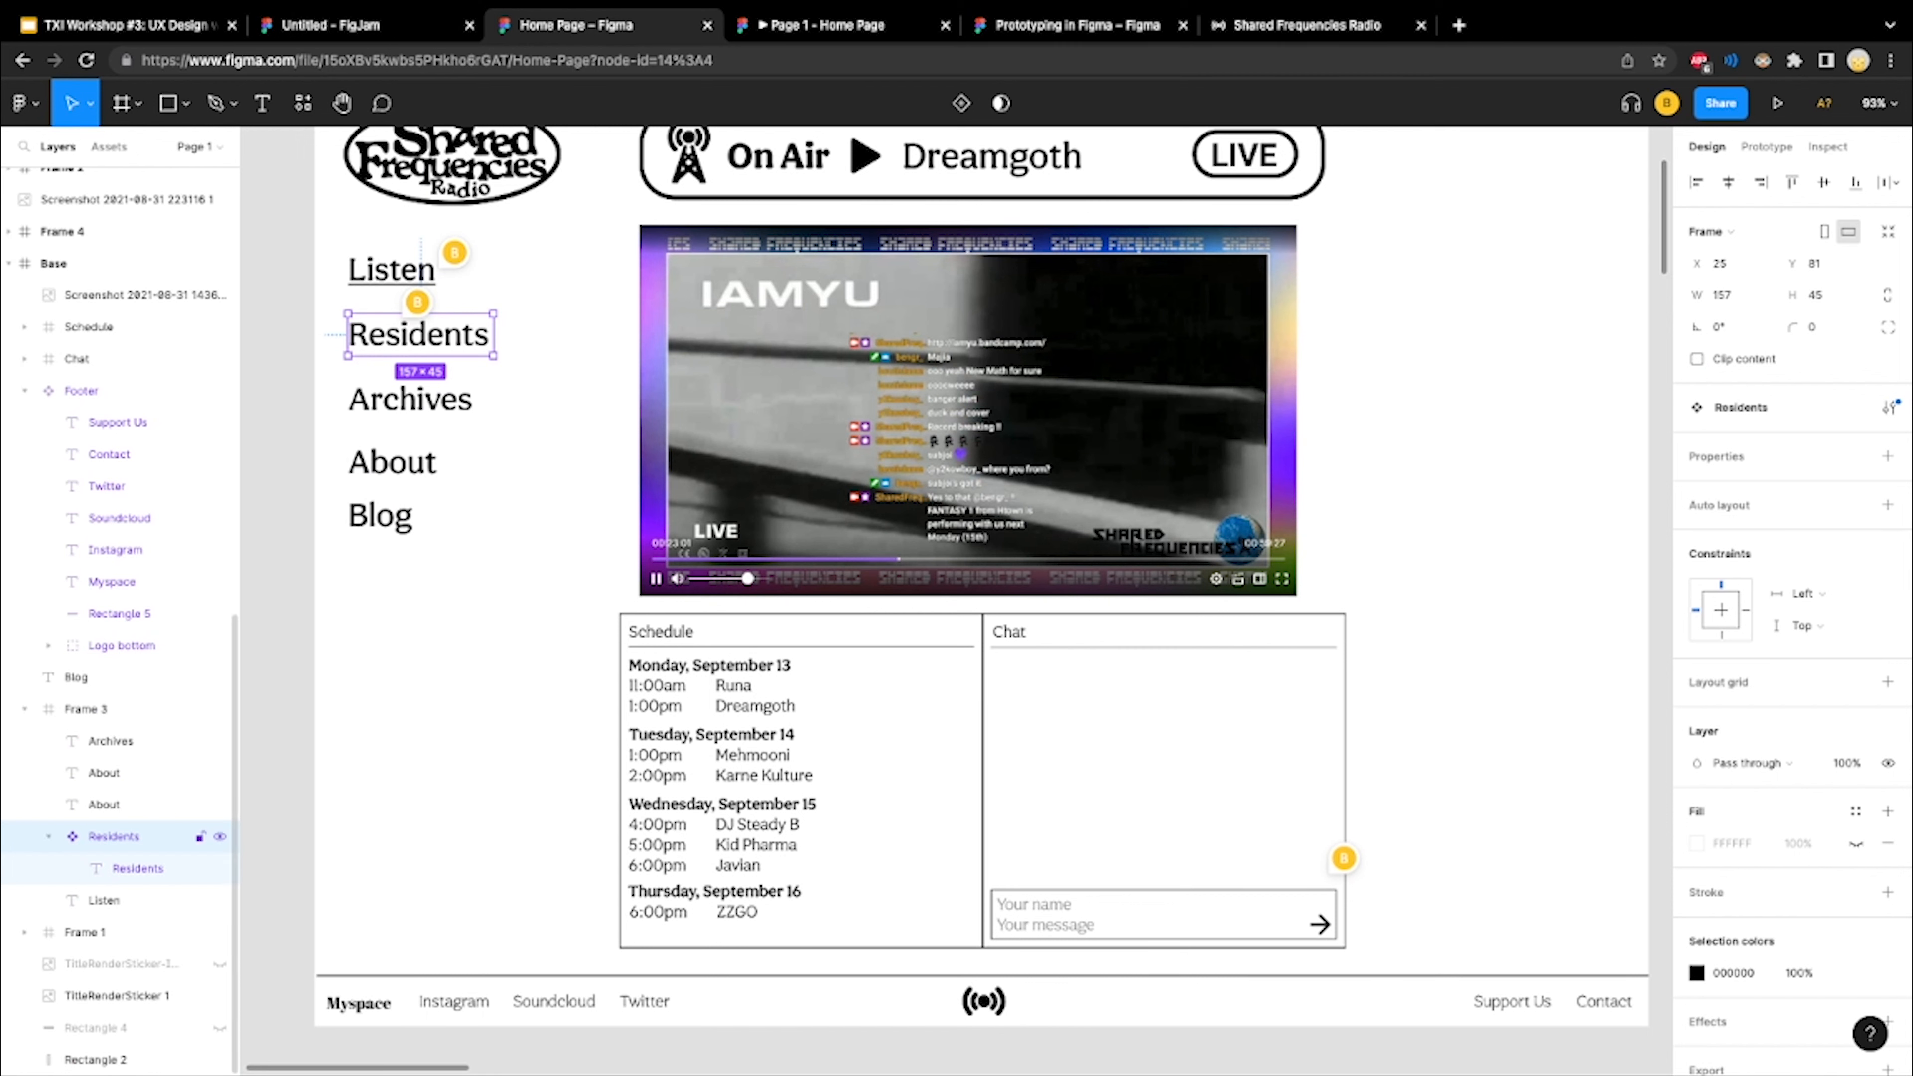
right_click(165, 836)
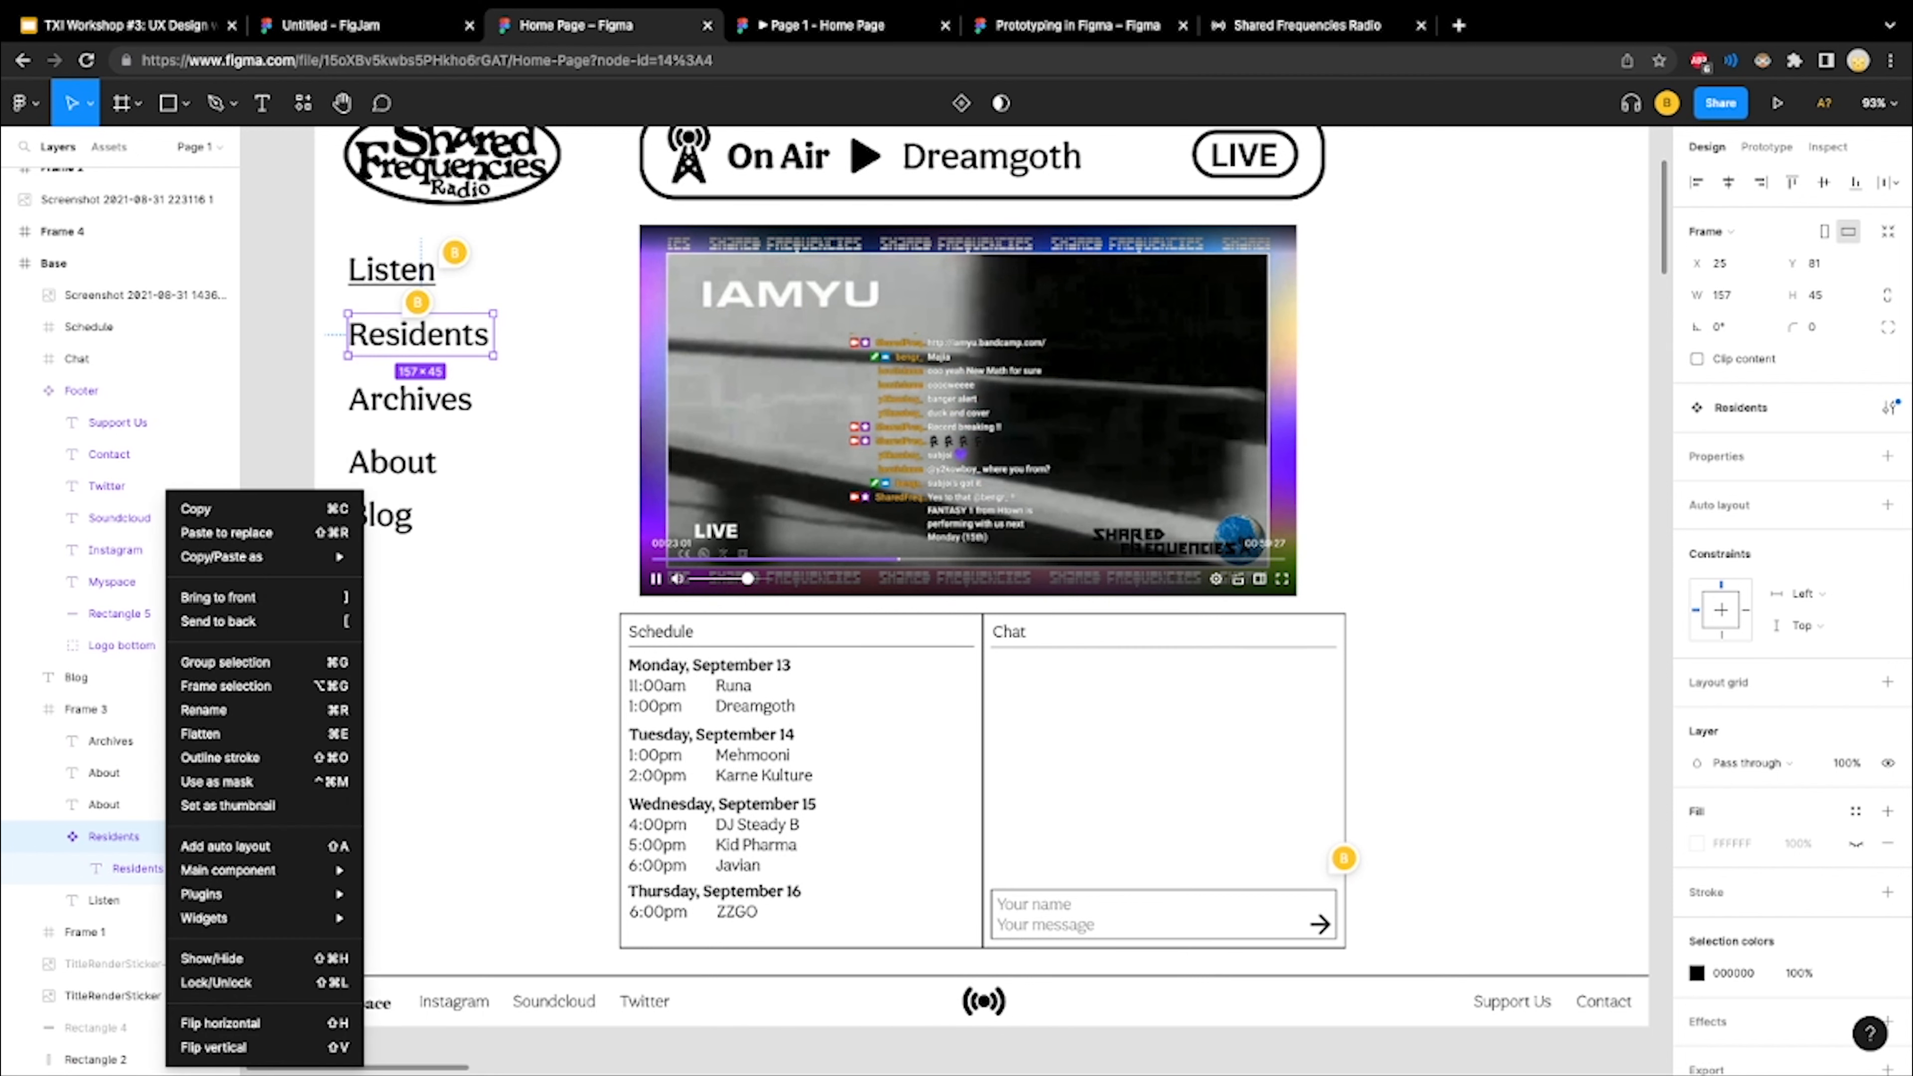
Place an instance of the Footer component from the local components on the canvas and delete it again
left_click(303, 103)
left_click(302, 103)
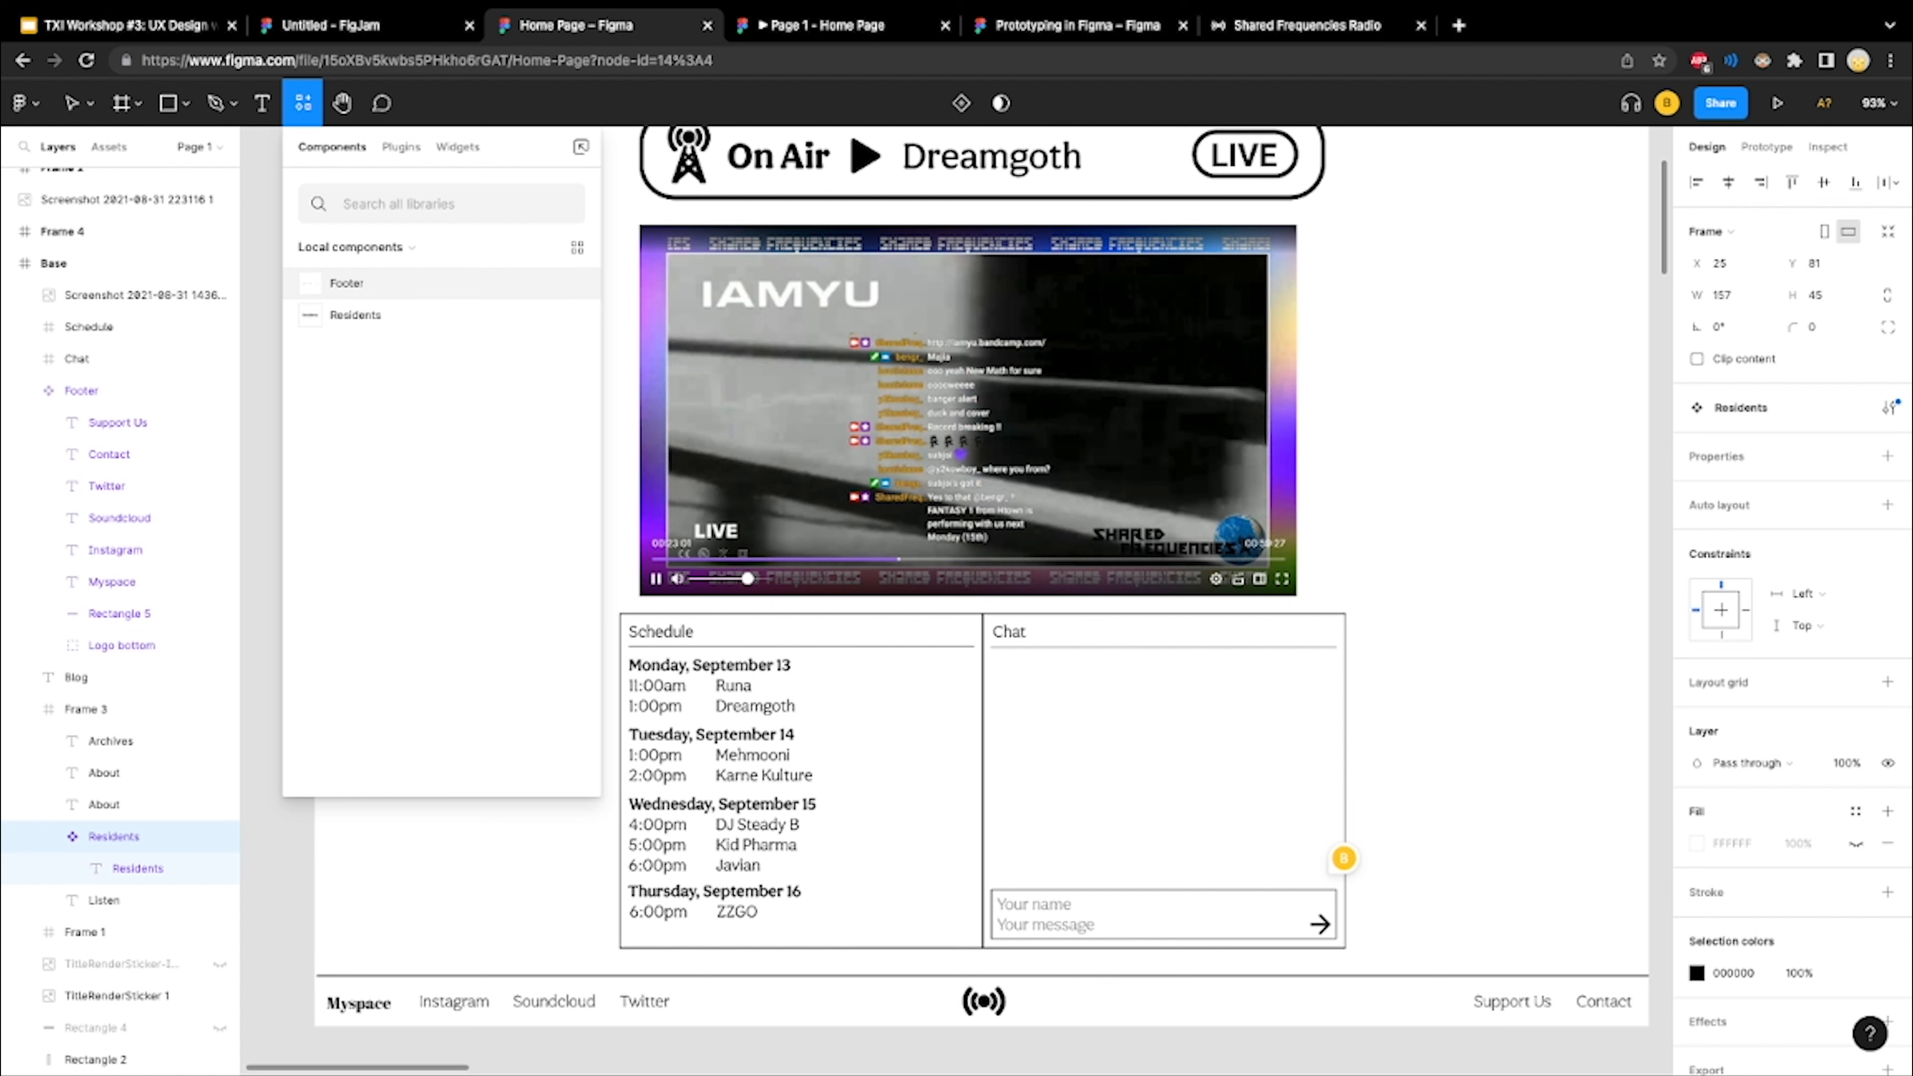
left_click(357, 284)
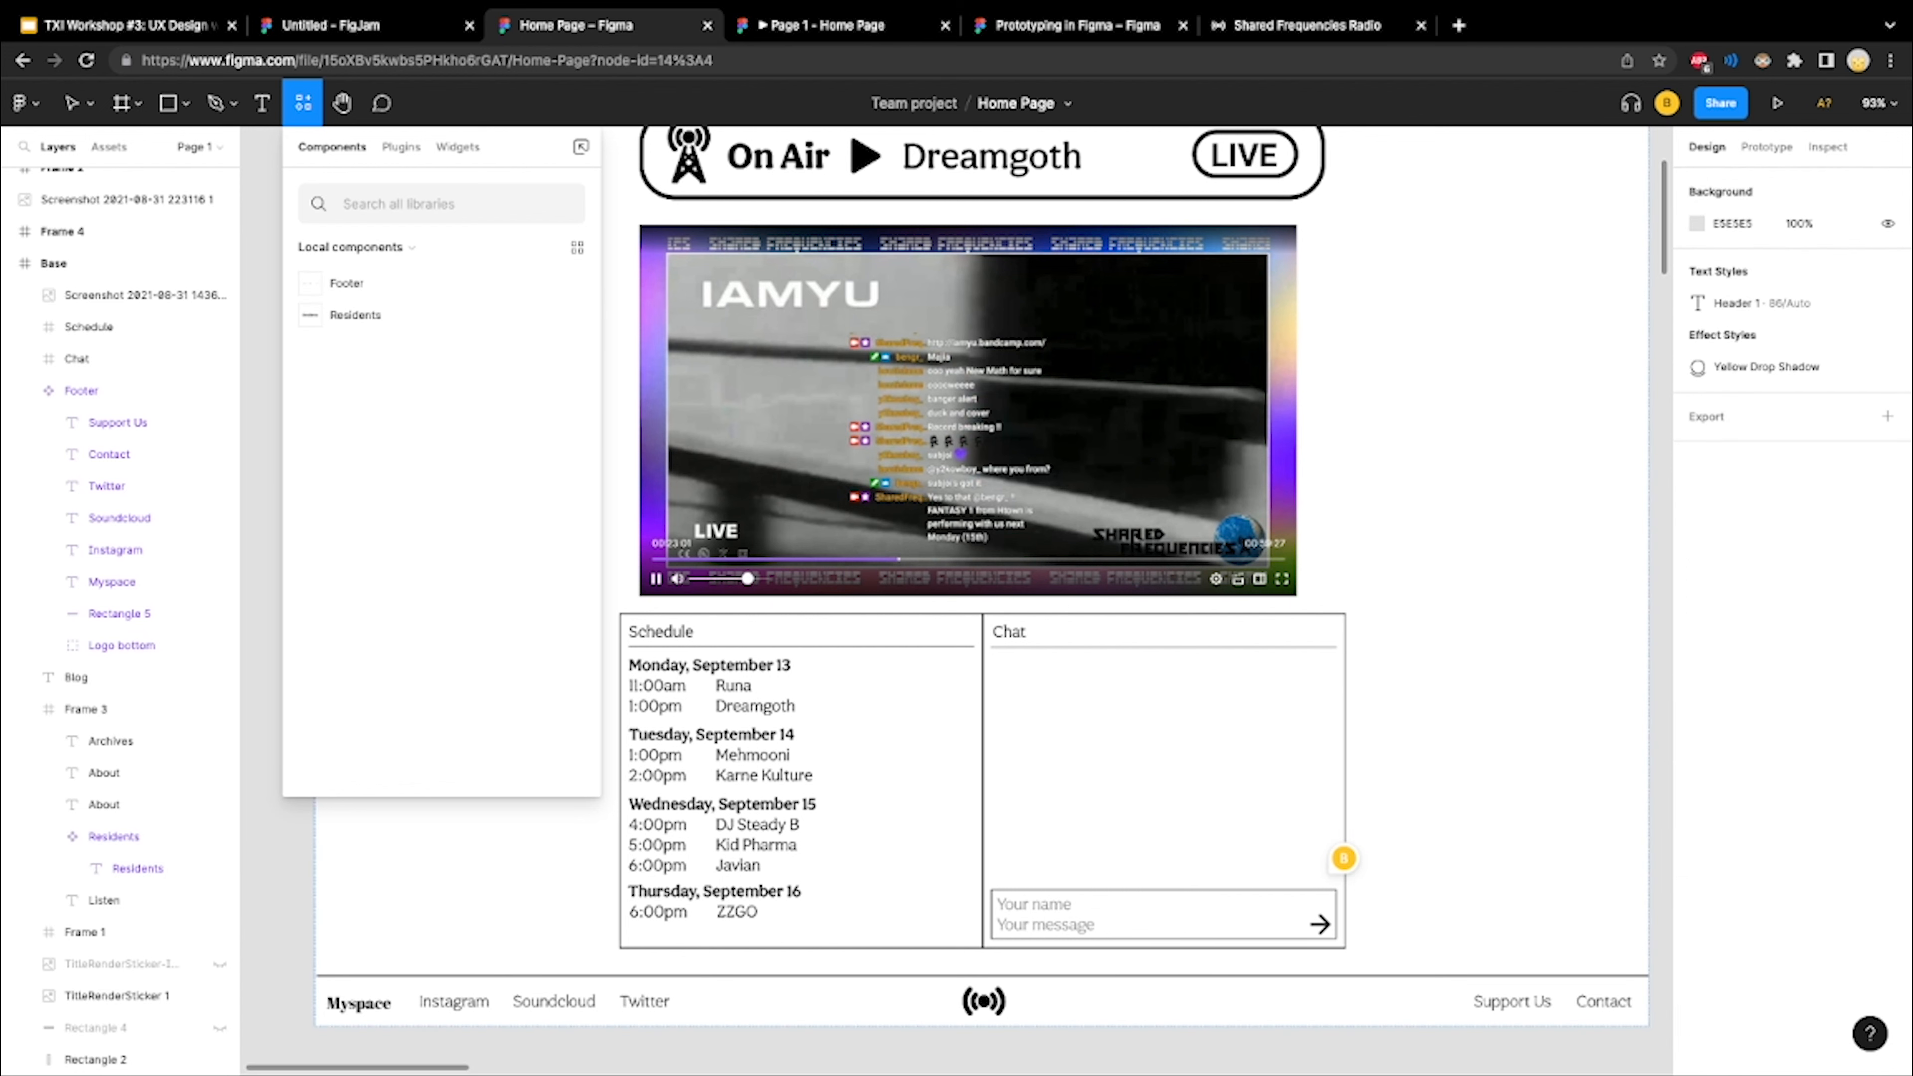
left_click_drag(708, 482, 1600, 692)
key("Delete")
key("shift+i")
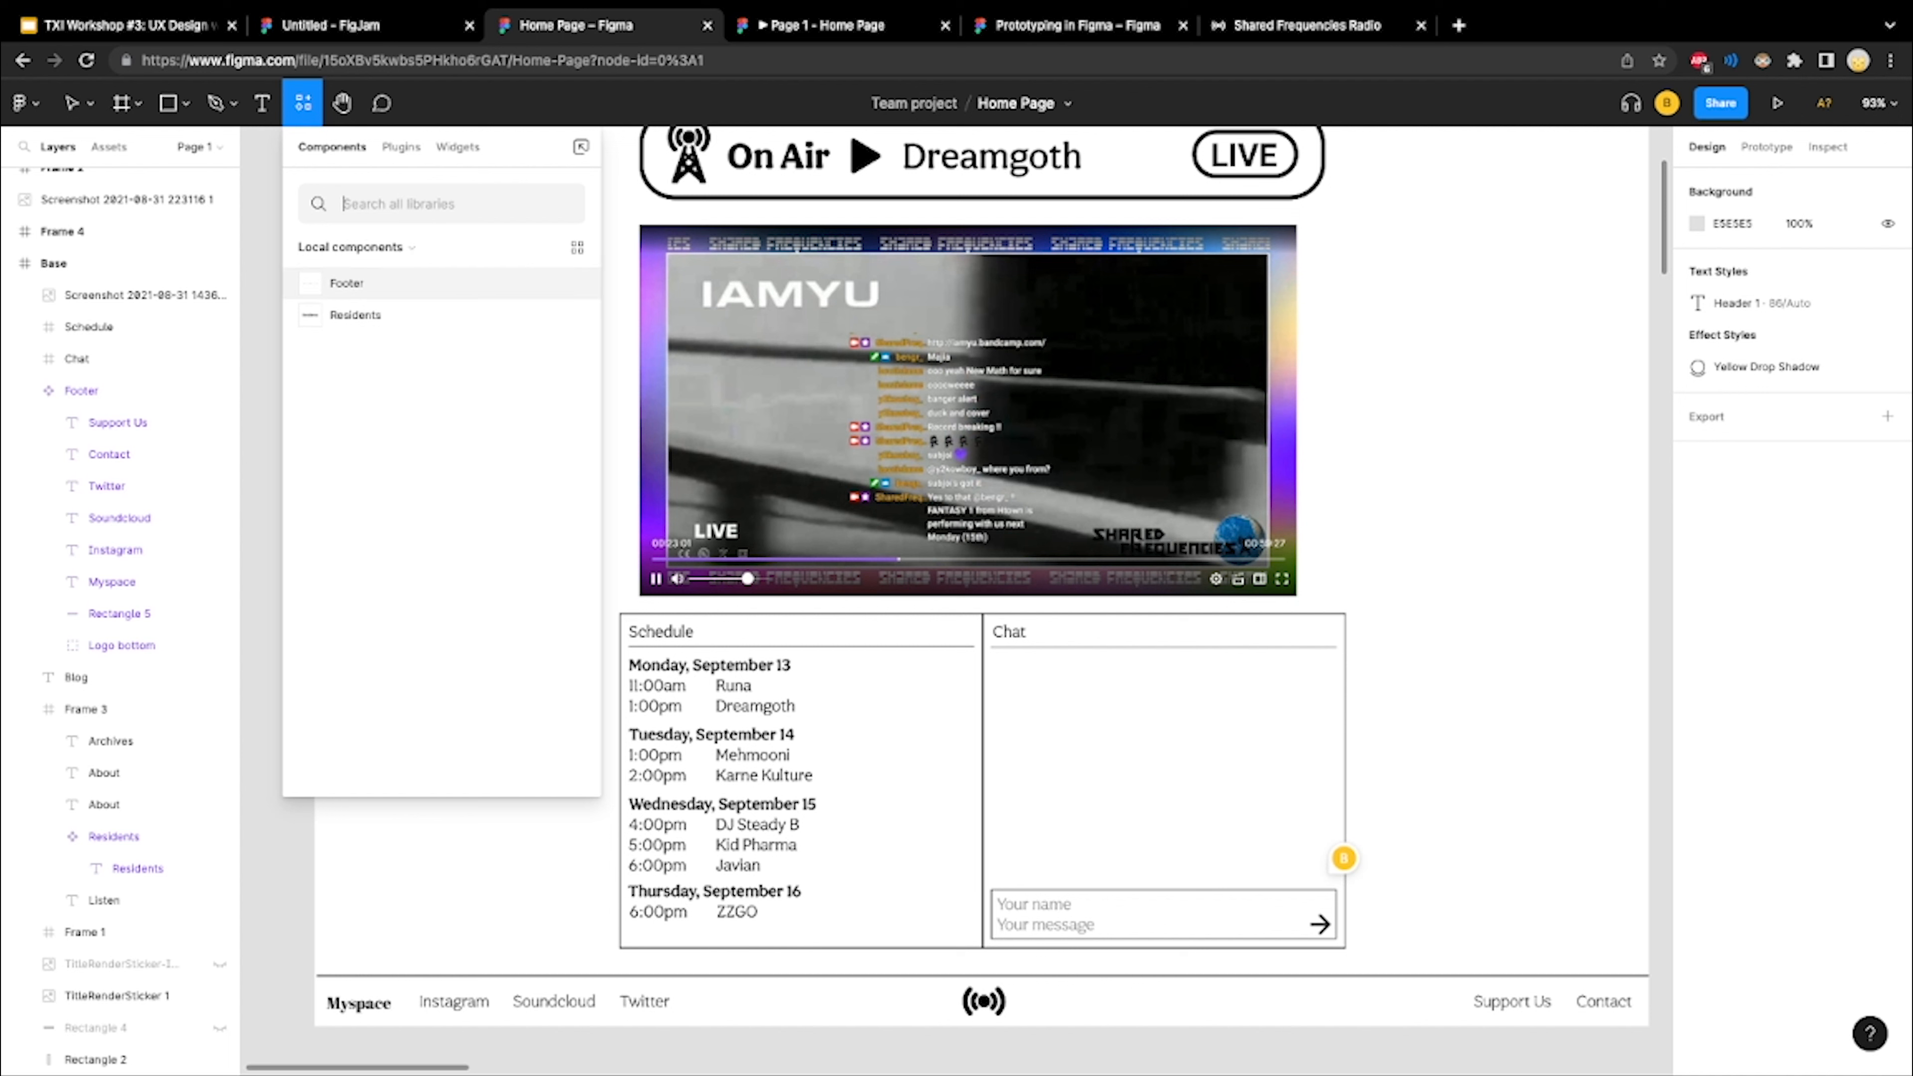
left_click(185, 104)
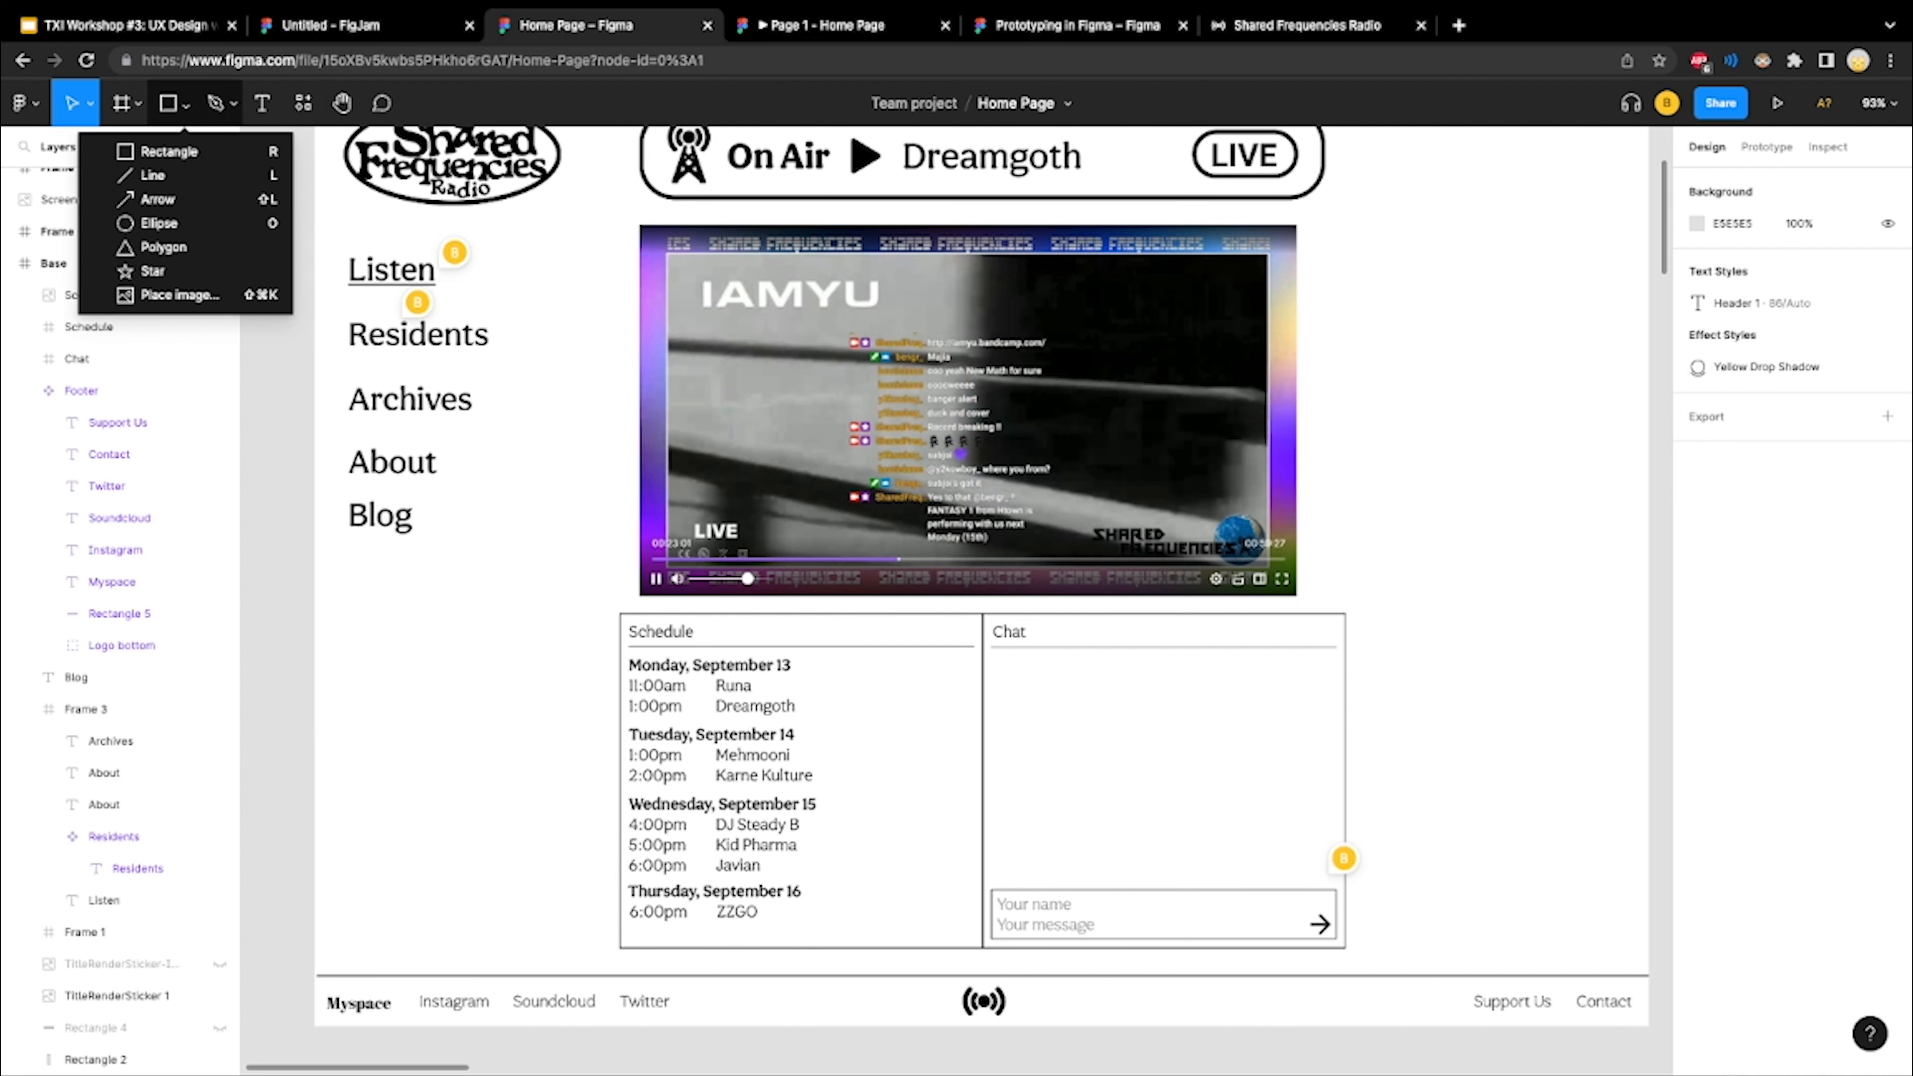
left_click(303, 103)
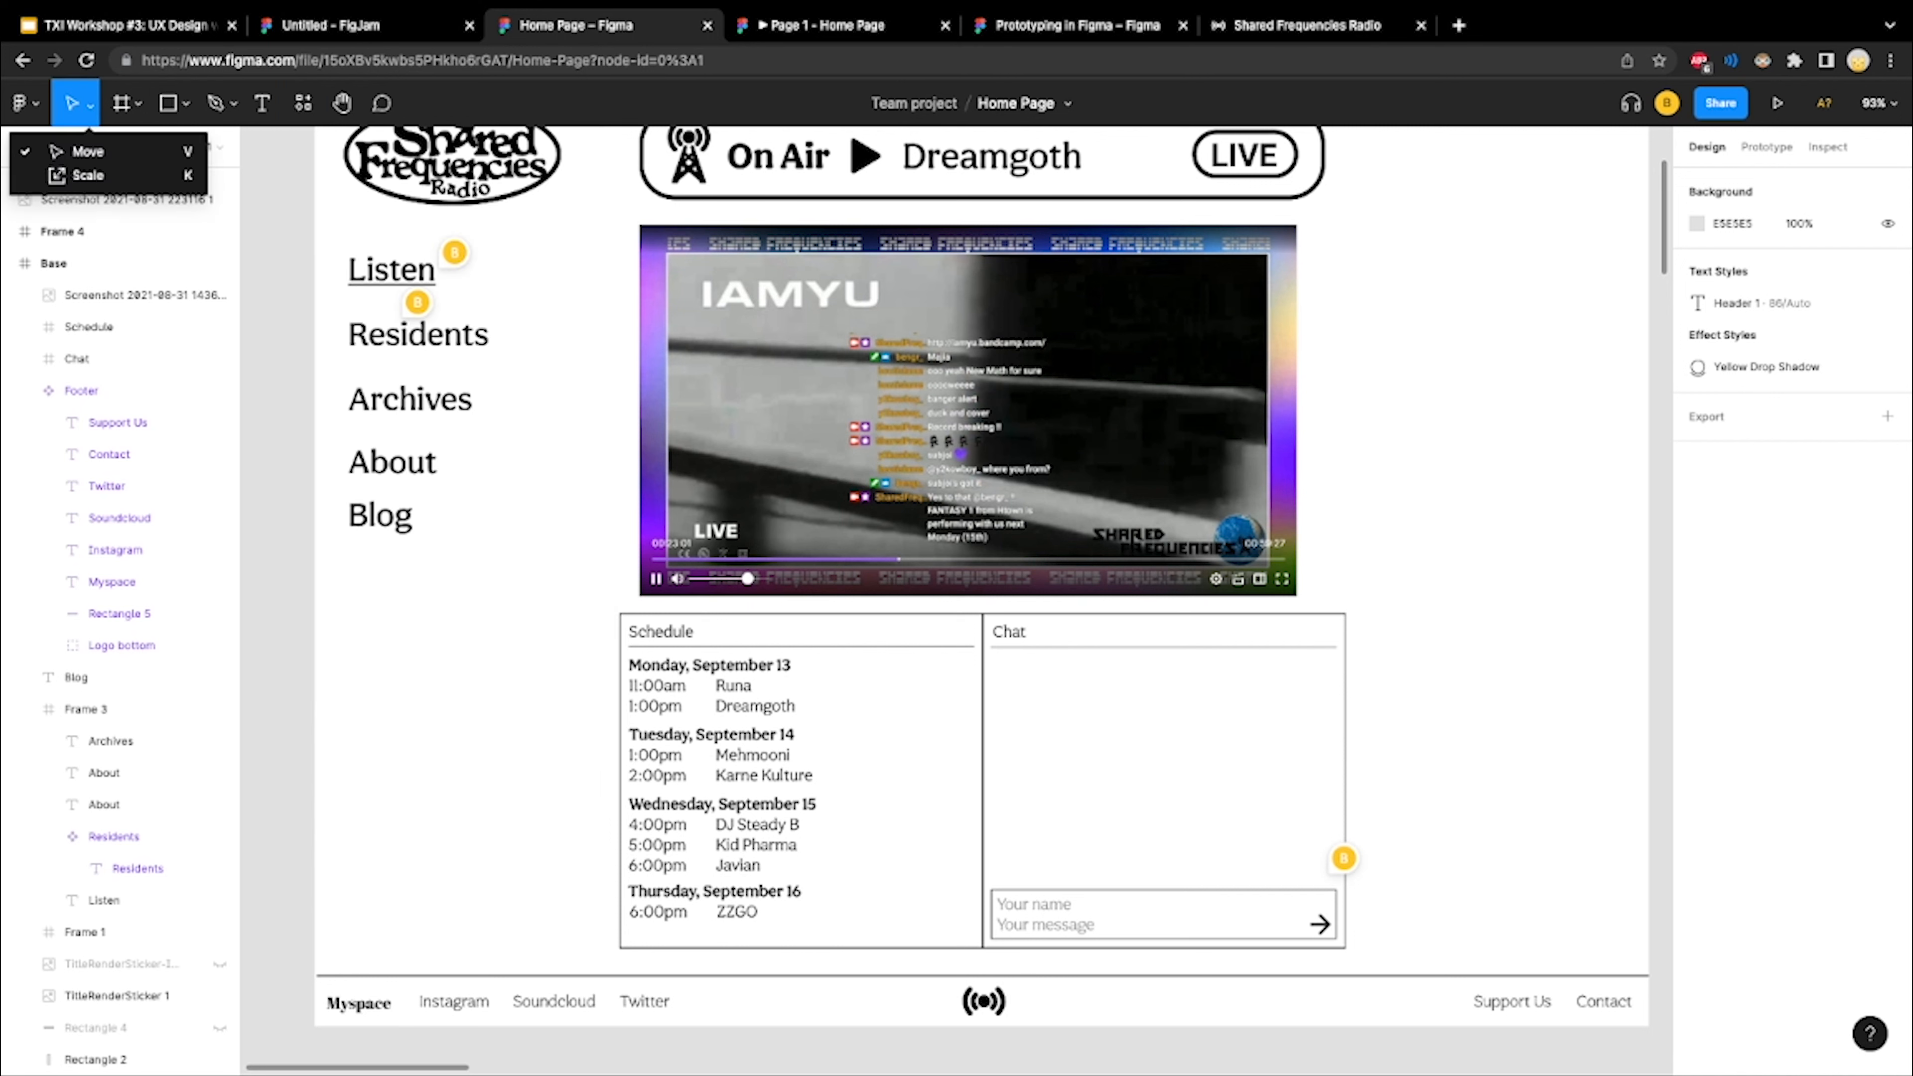
left_click(23, 104)
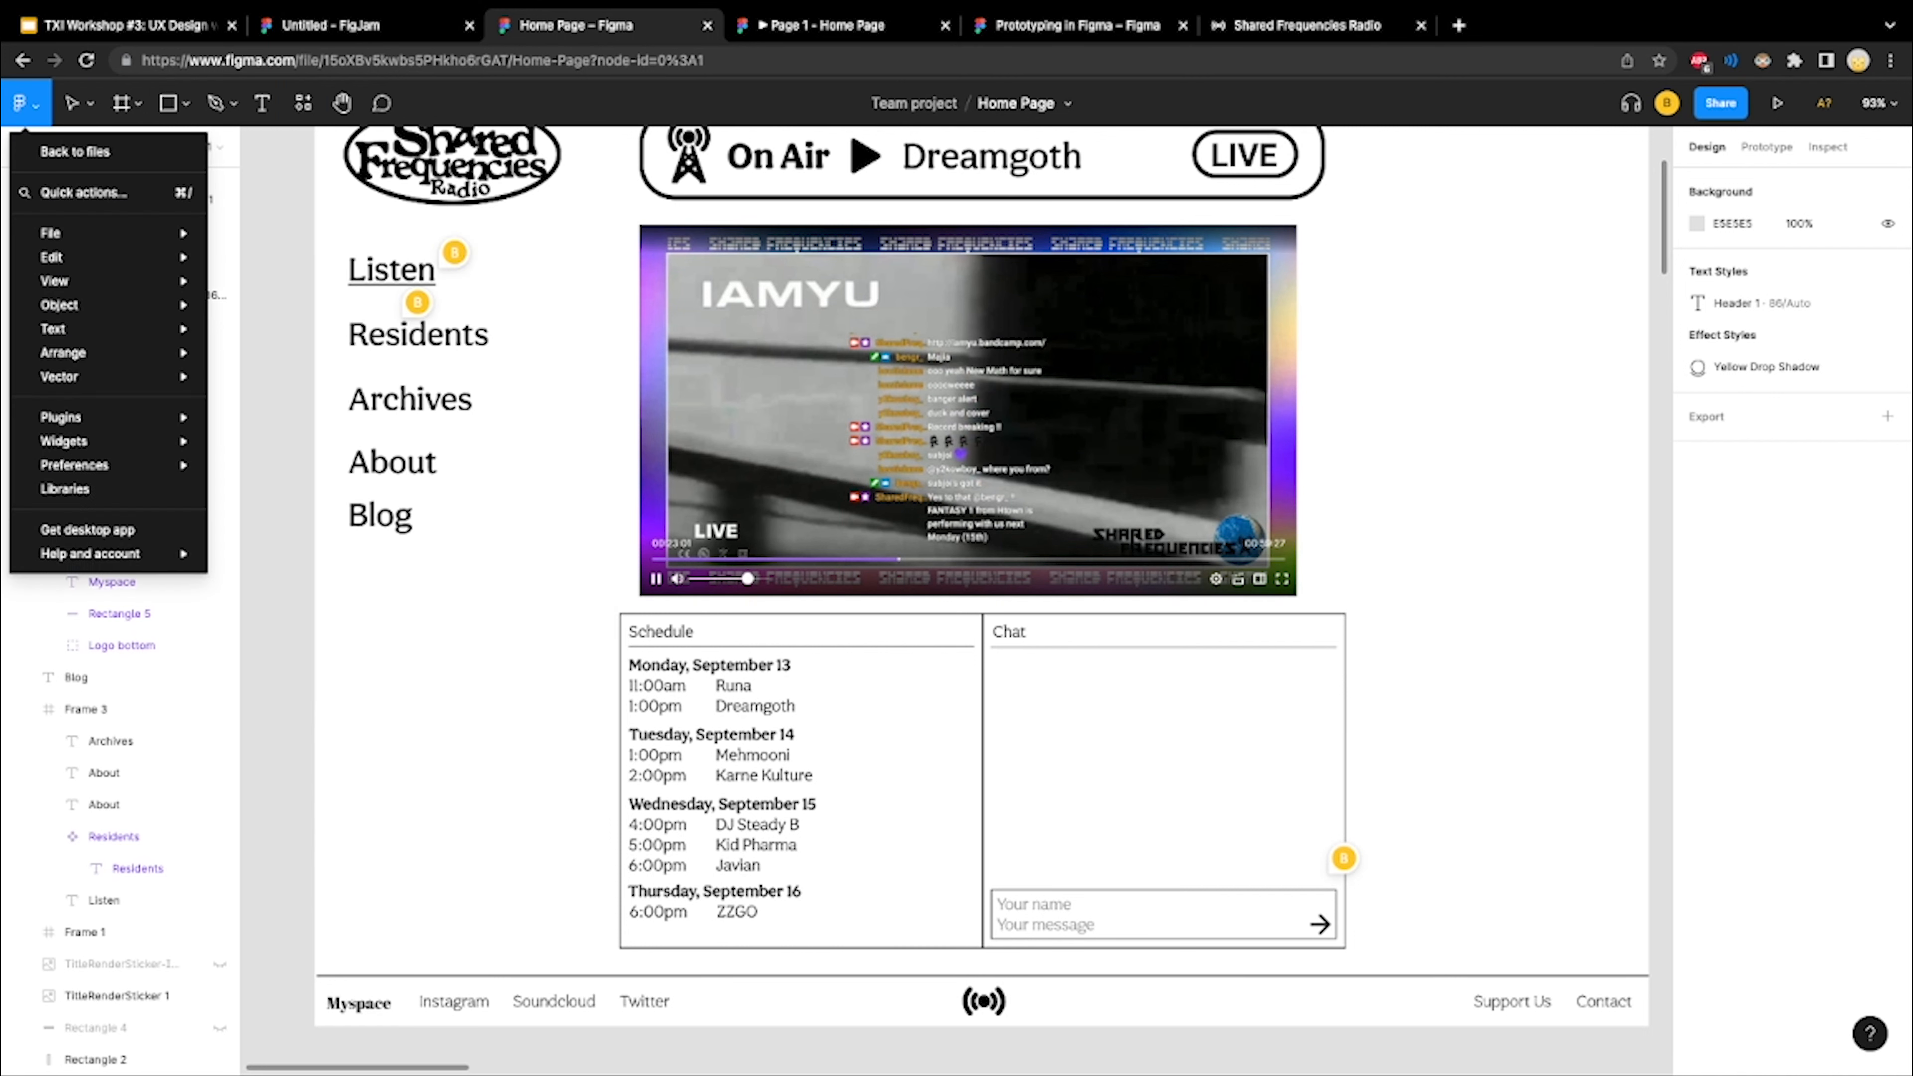
mouse_move(90, 353)
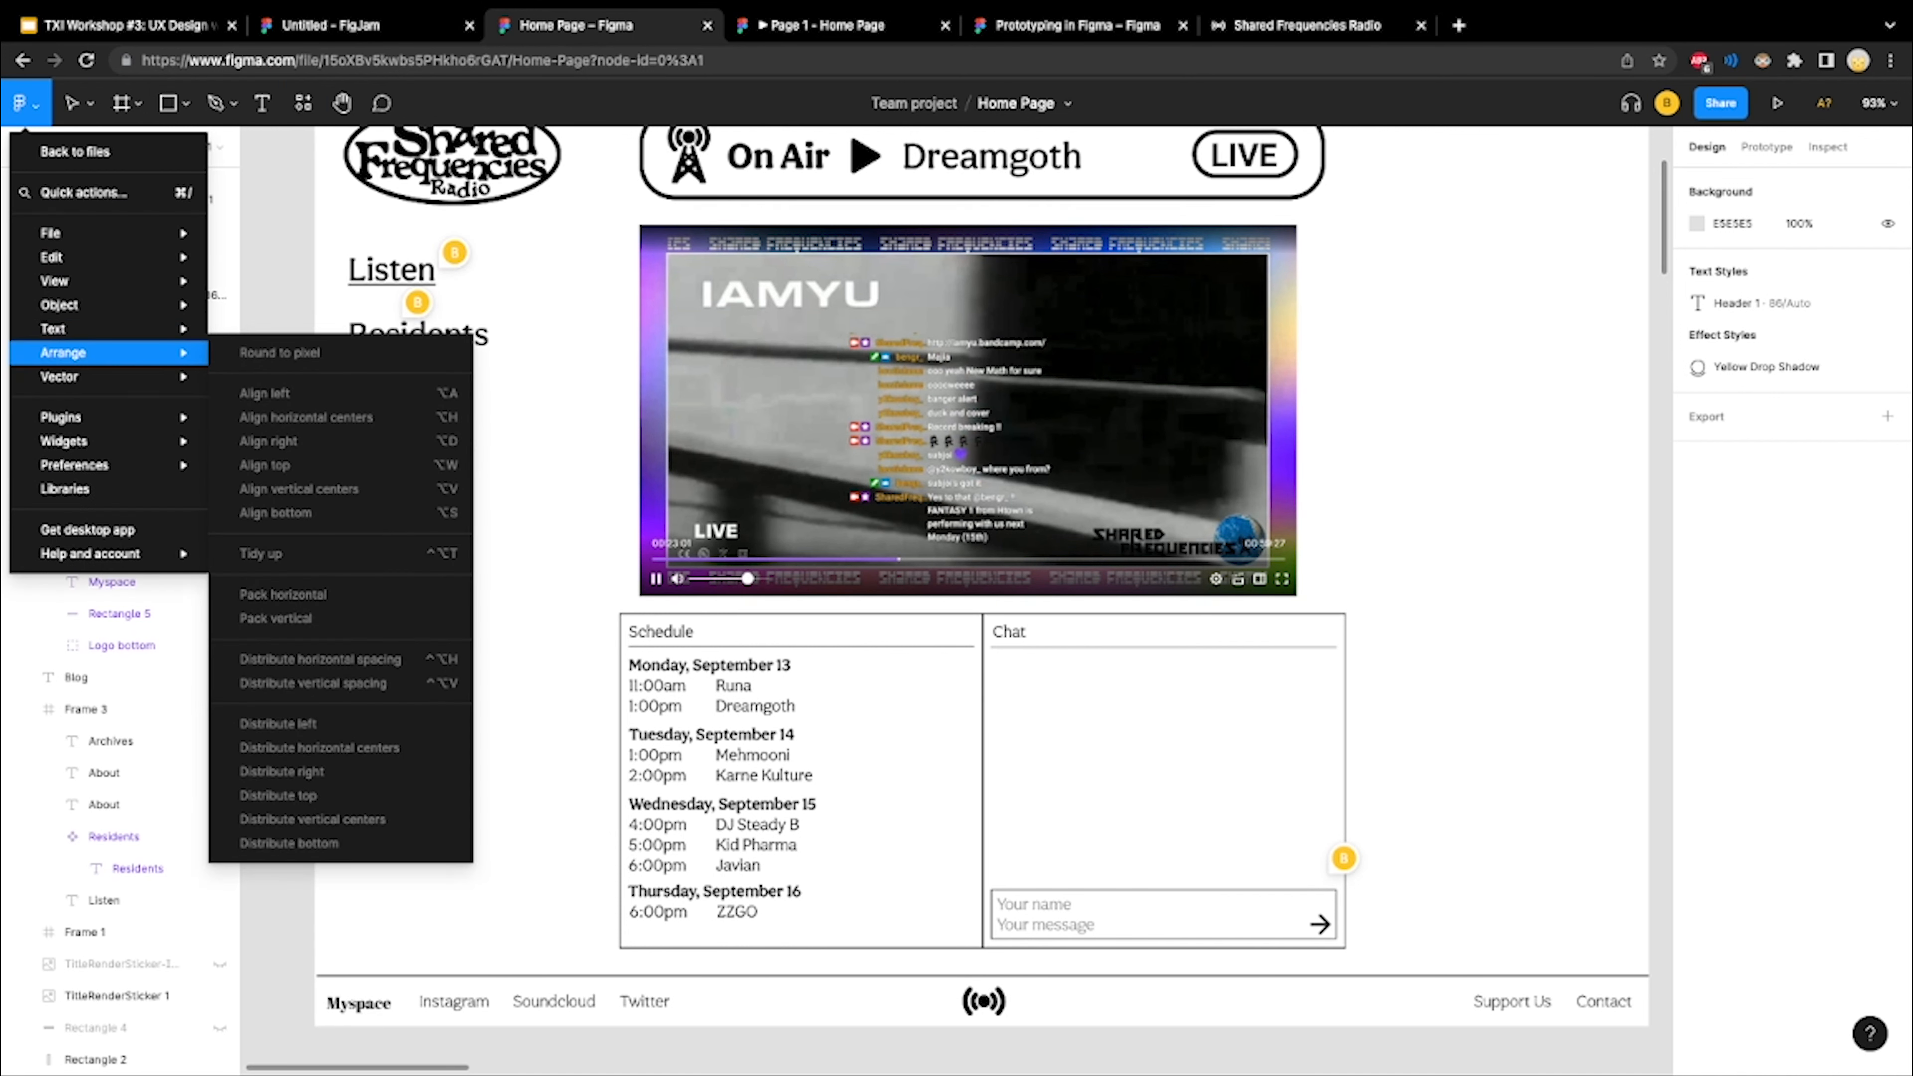
mouse_move(75, 417)
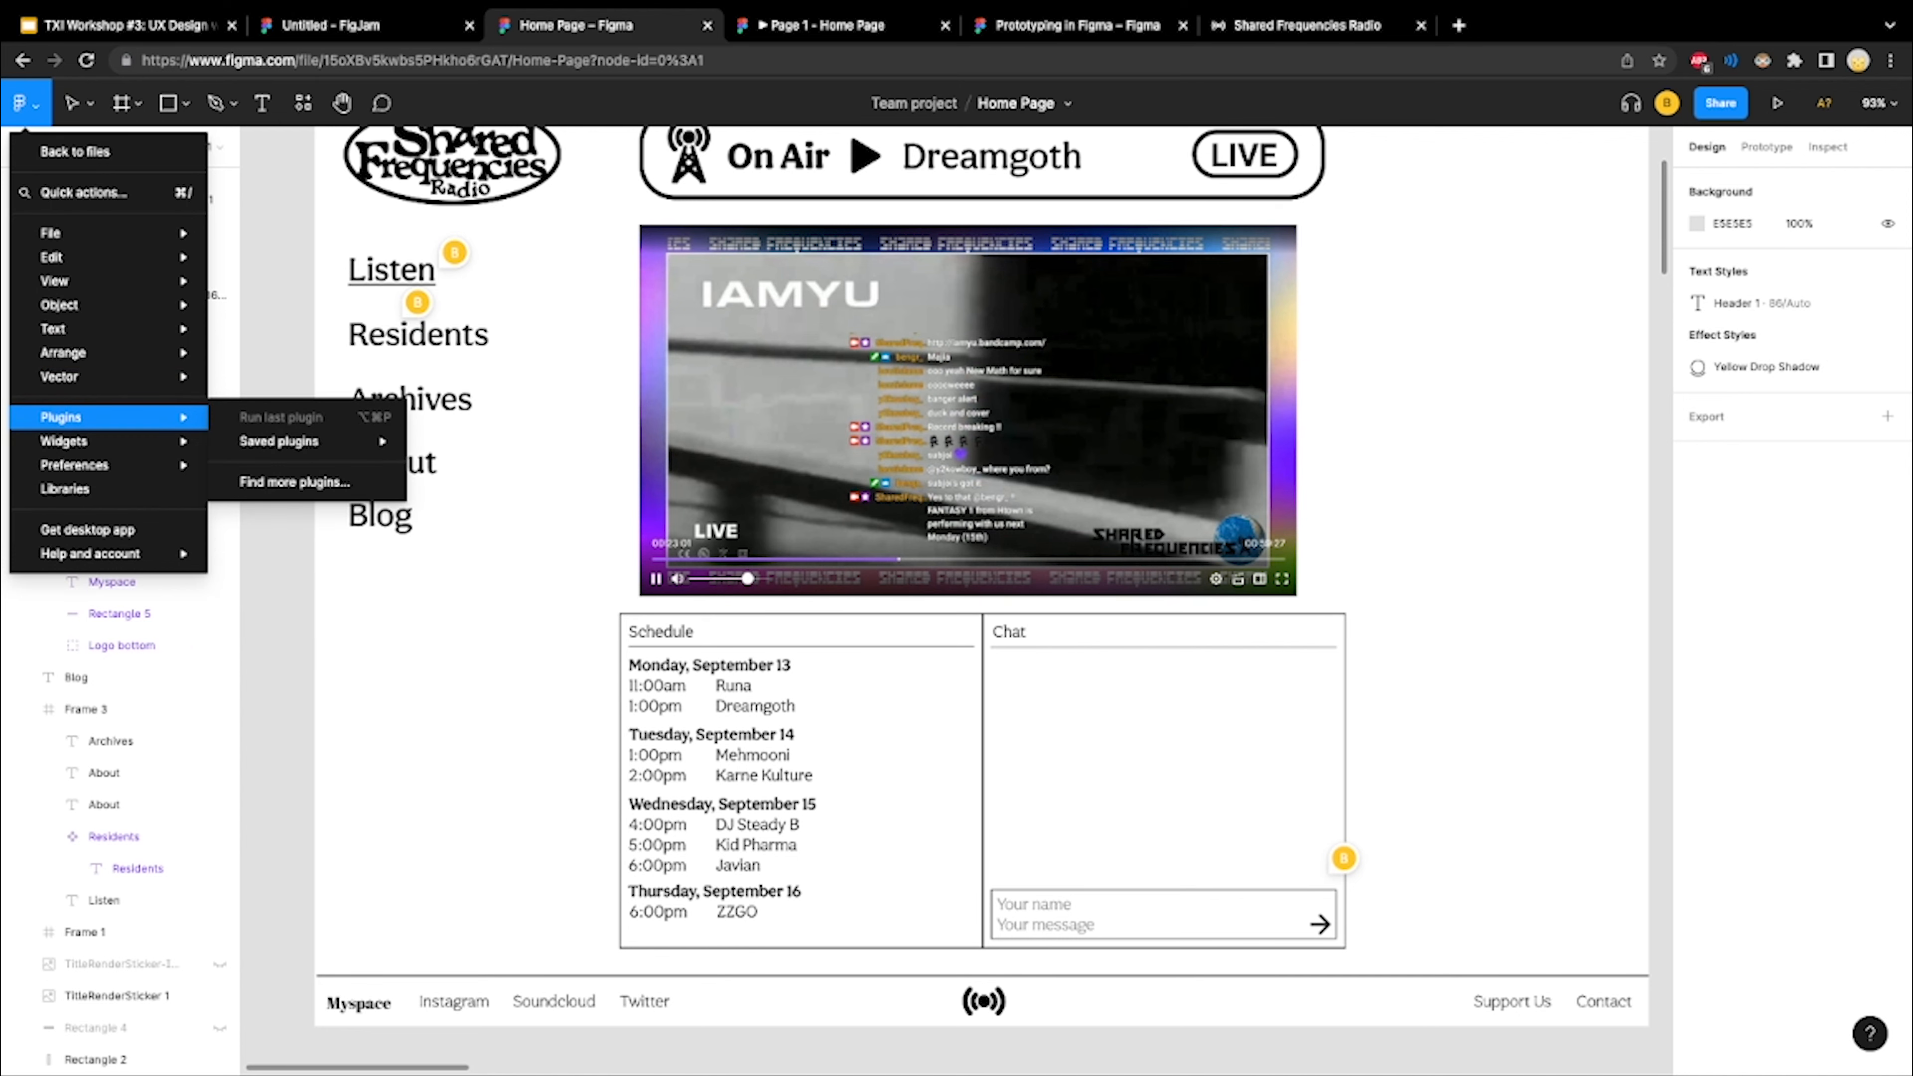
left_click(25, 103)
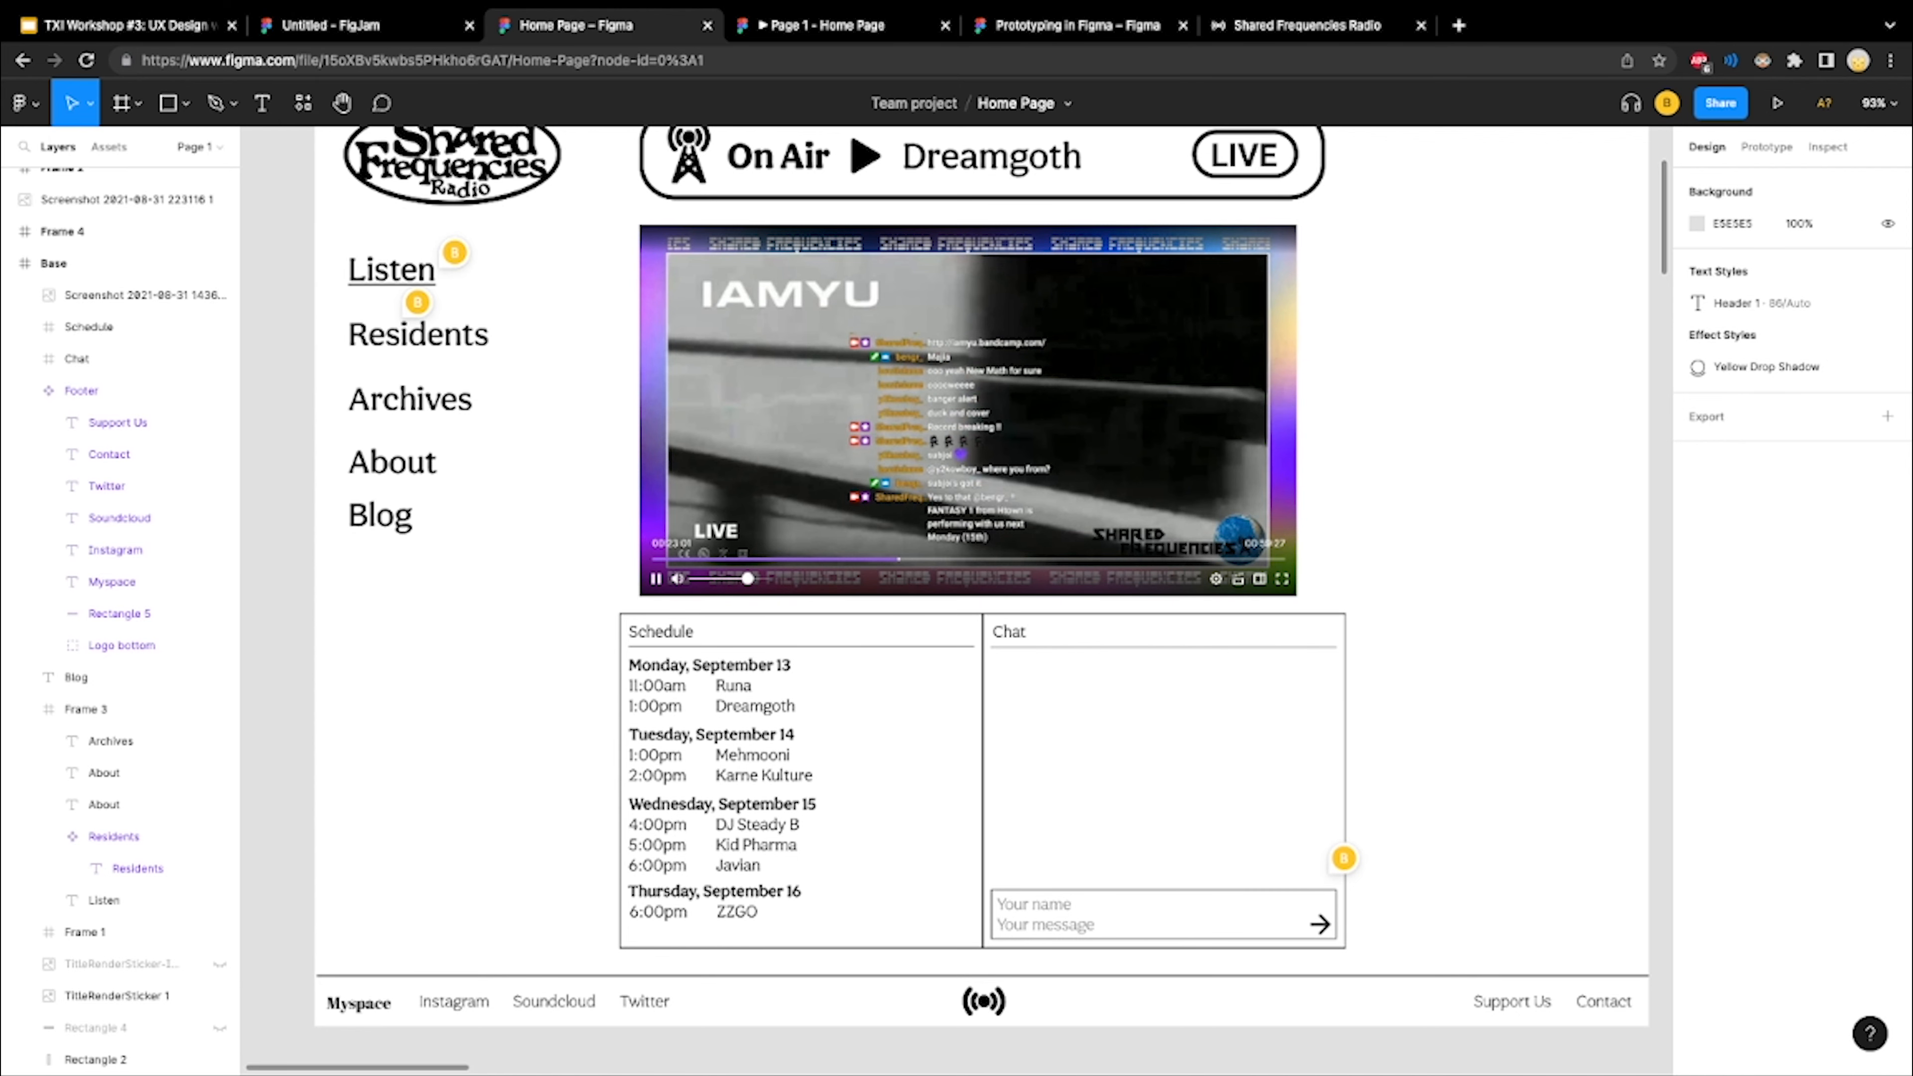
scroll(527, 476, "down", 5)
scroll(527, 476, "right", 3)
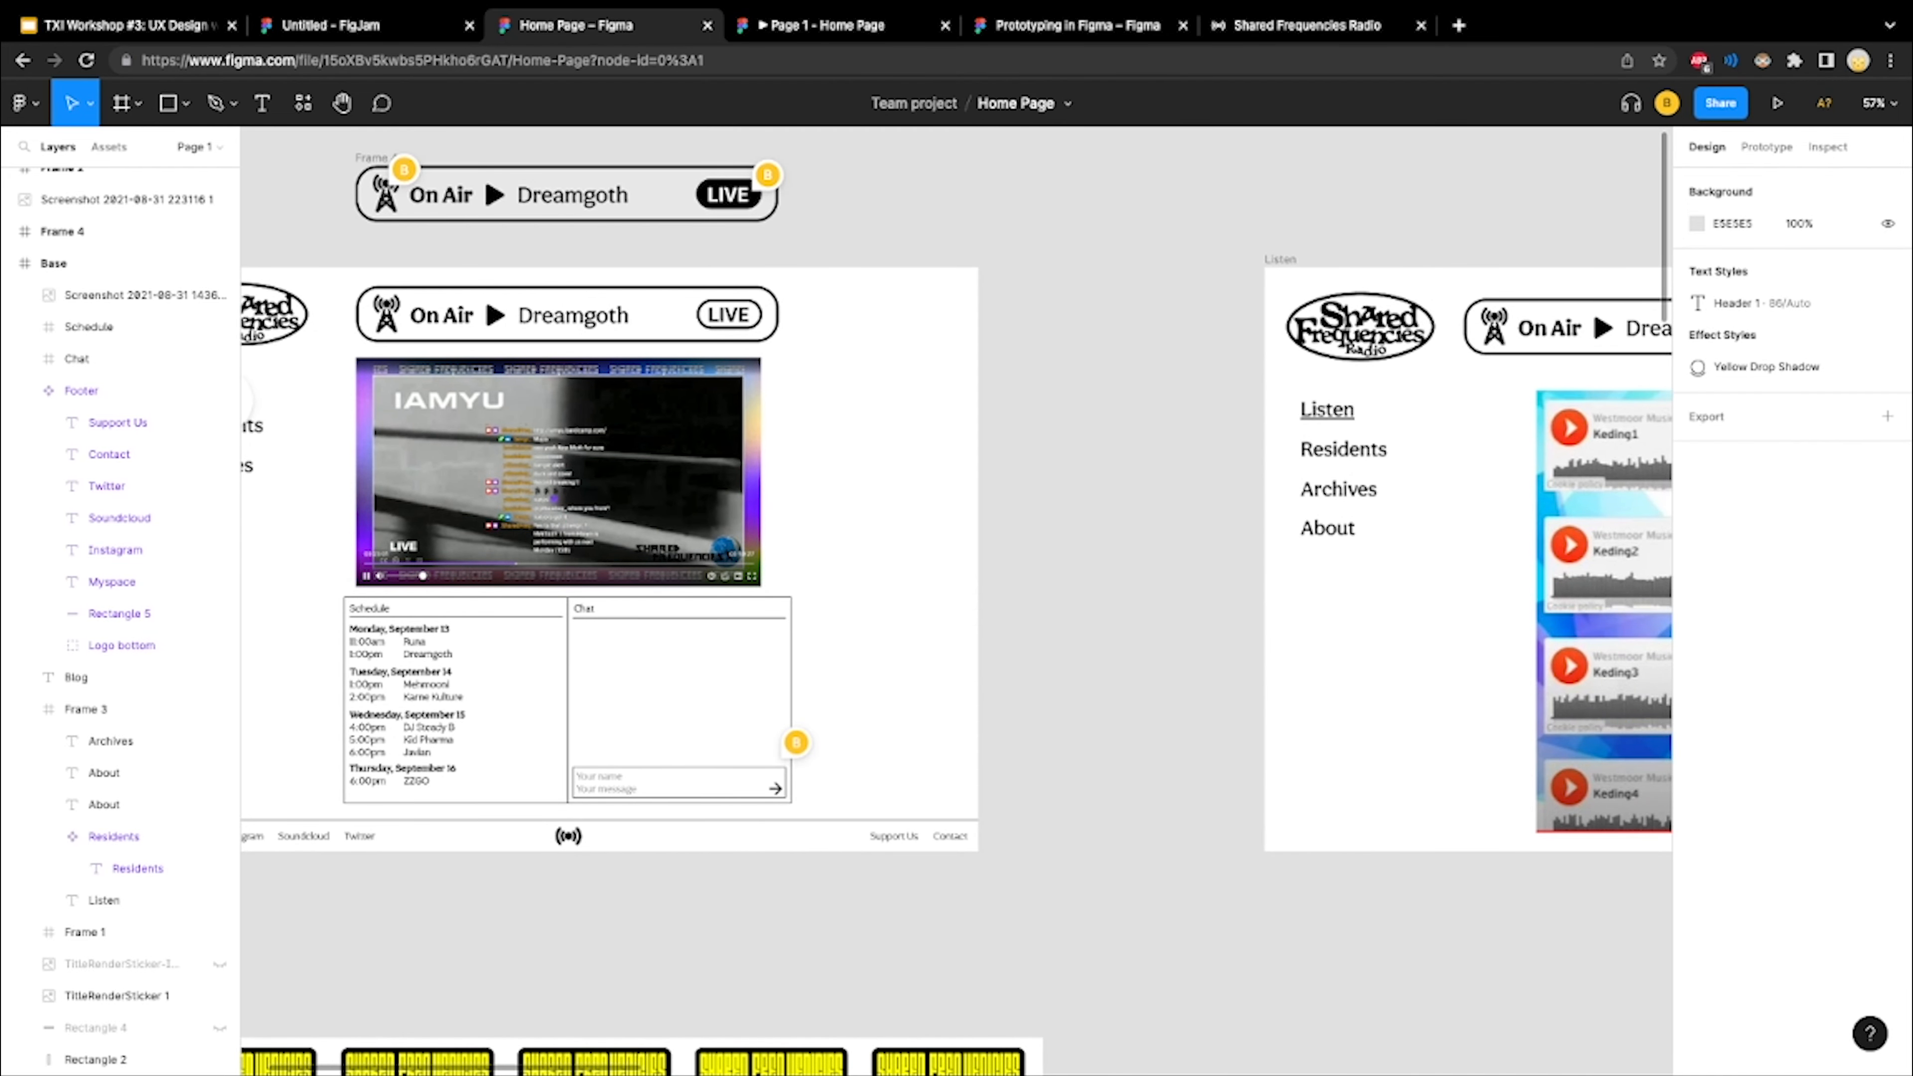
scroll(1204, 316, "left", 3)
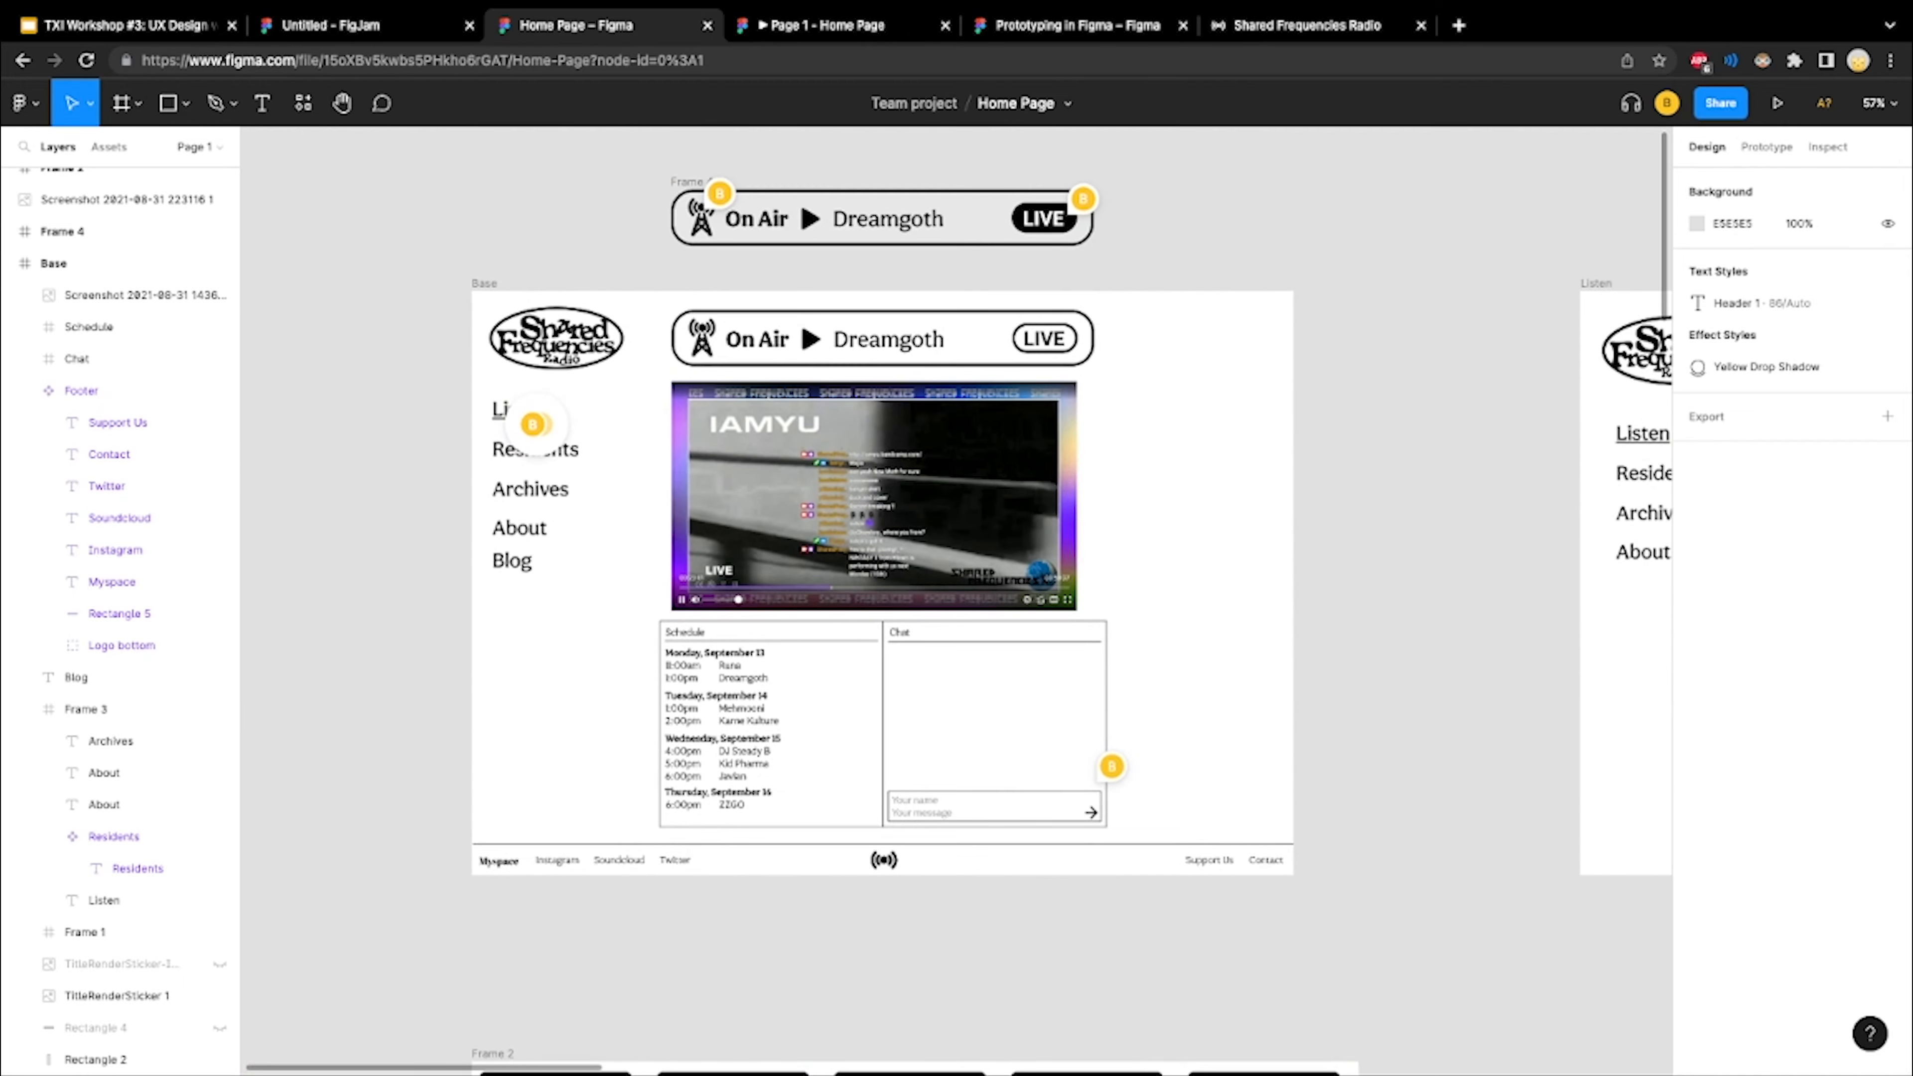
scroll(1204, 317, "up", 2)
scroll(1197, 380, "up", 2)
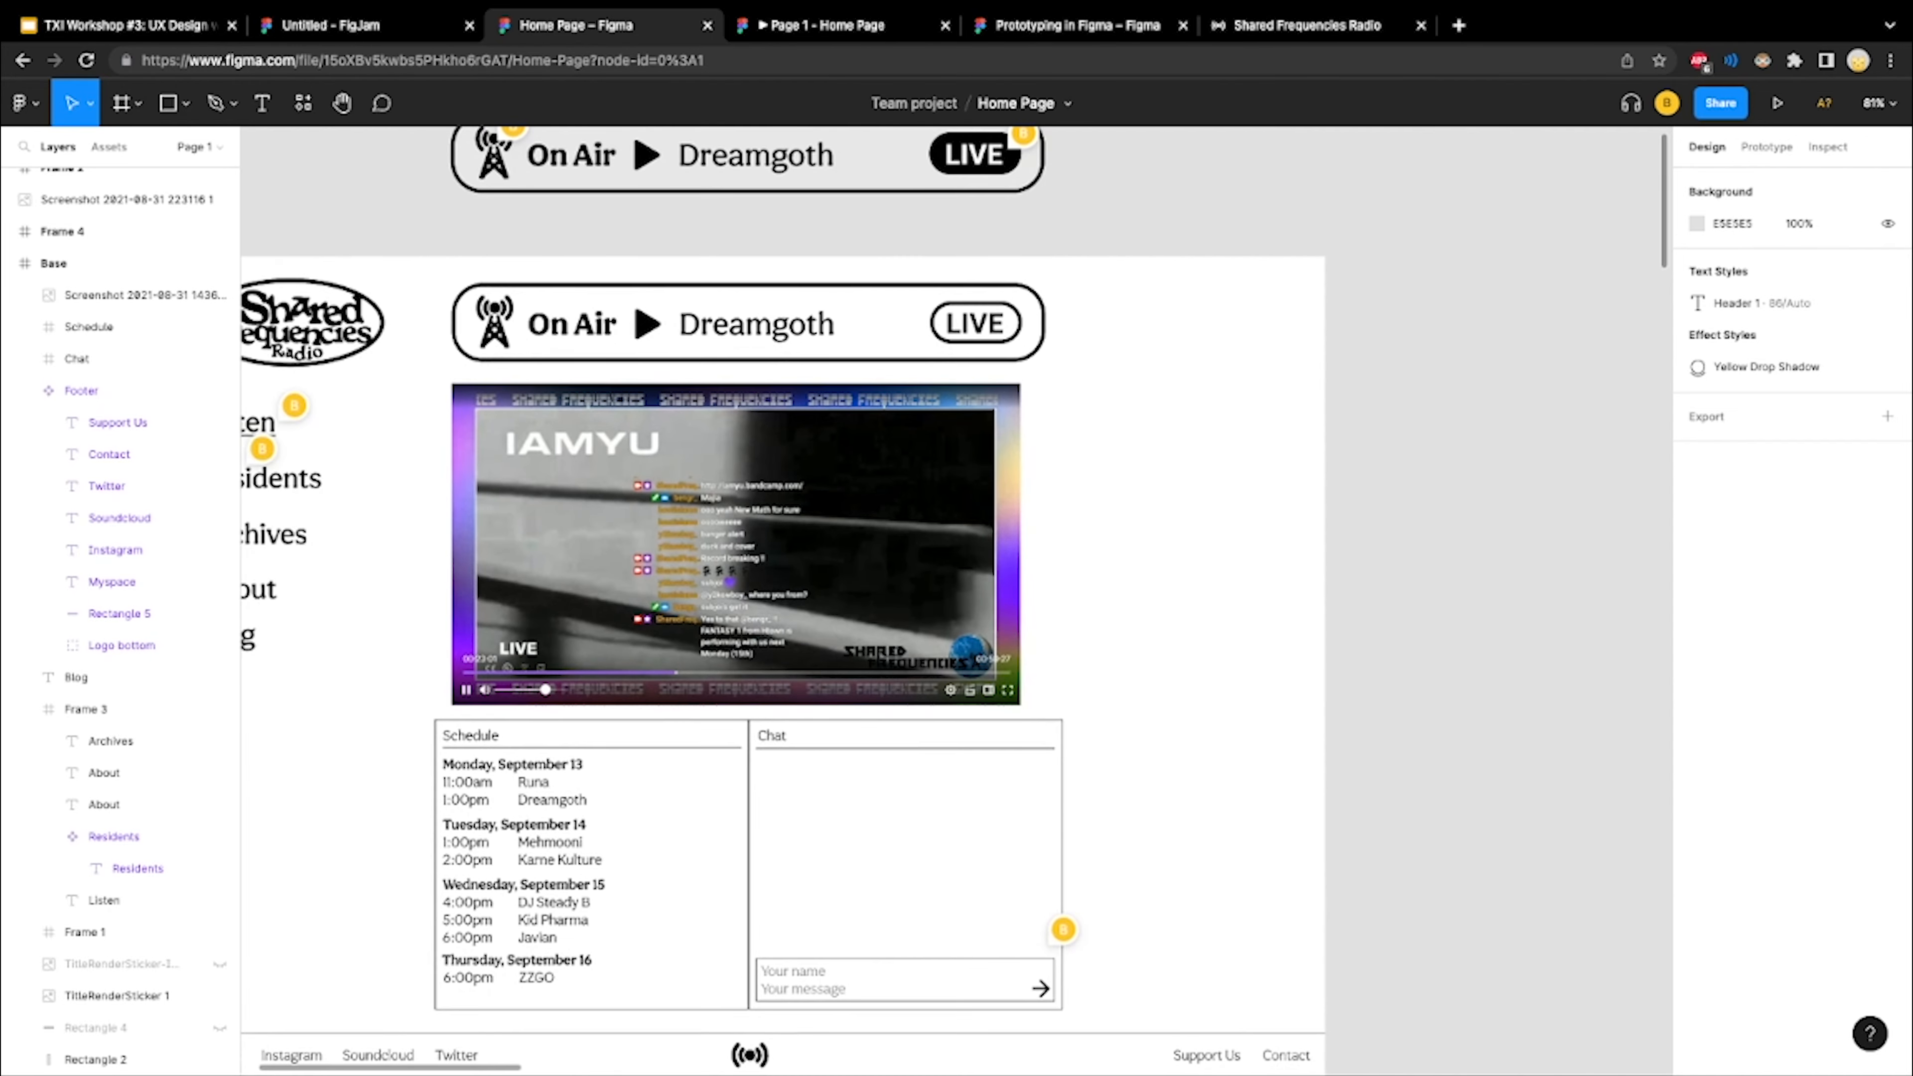
scroll(1242, 384, "down", 2)
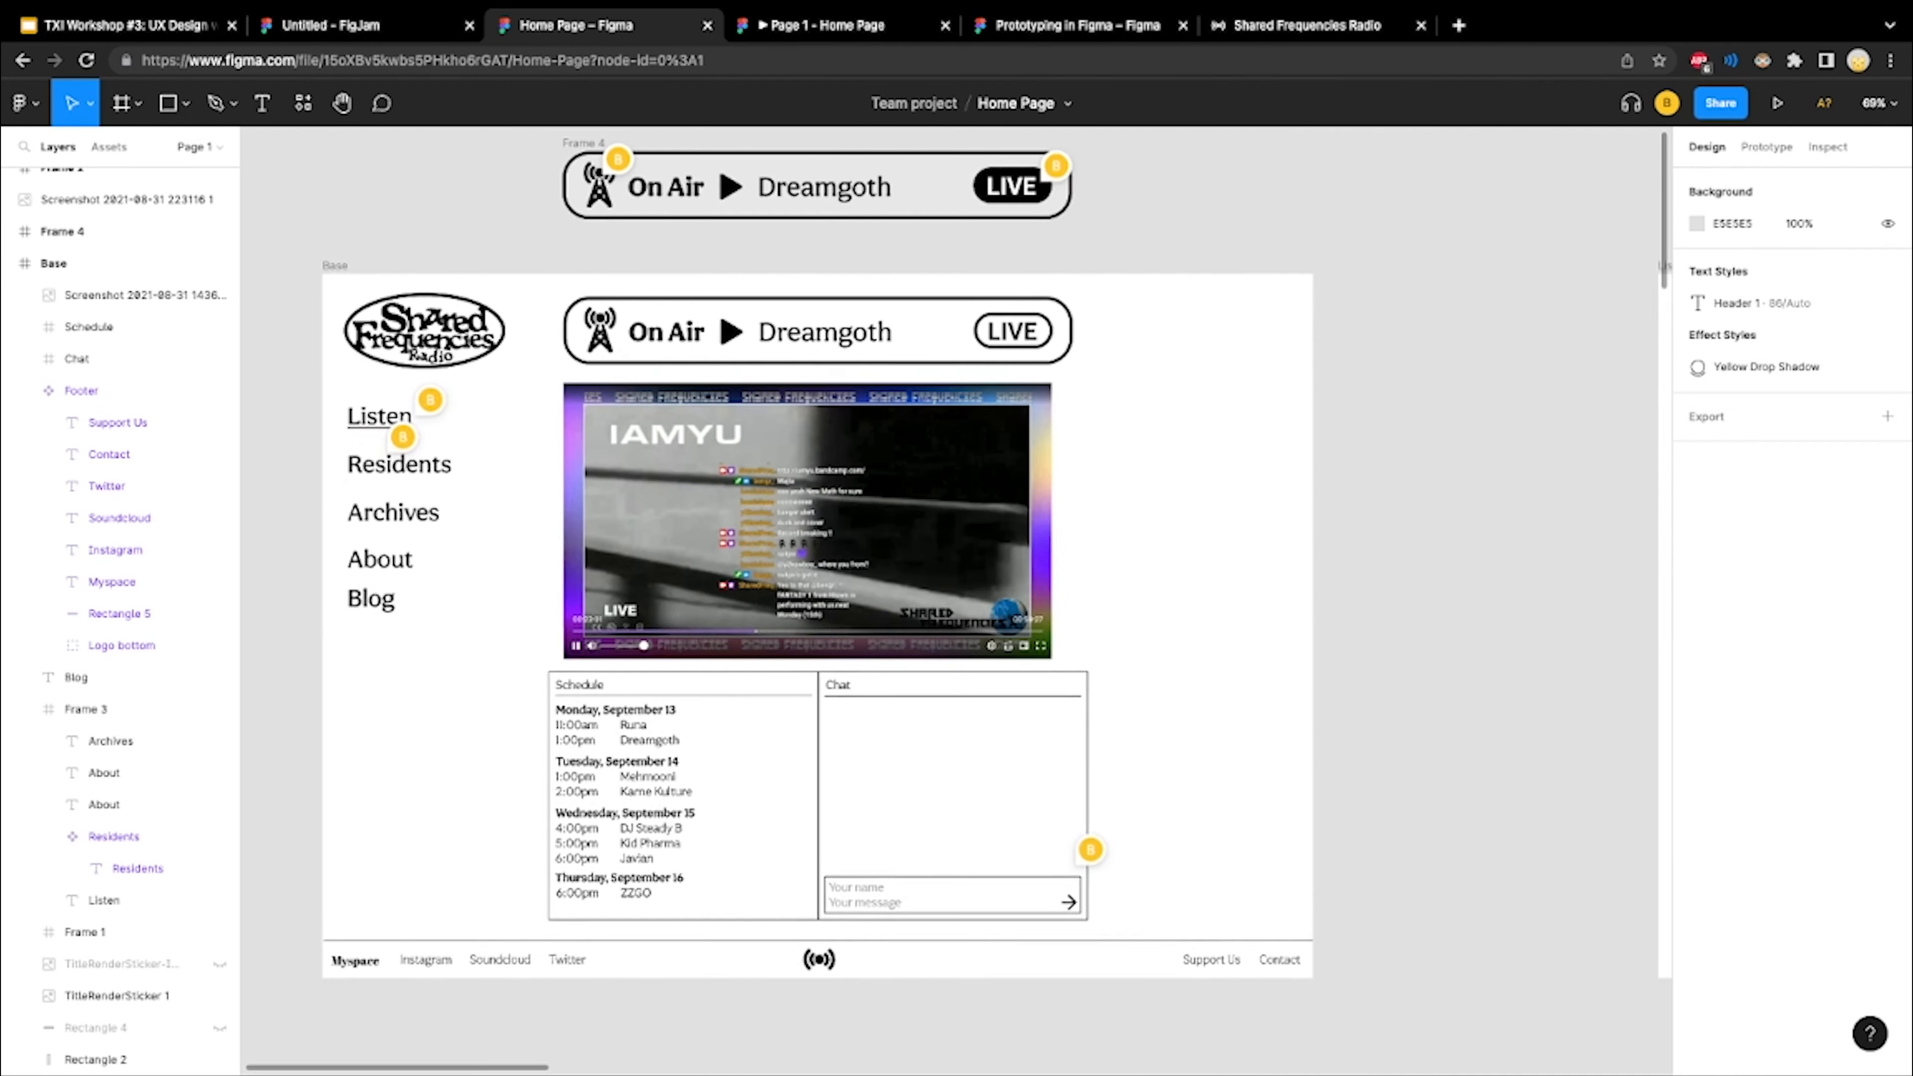
scroll(828, 603, "down", 1)
scroll(828, 603, "left", 1)
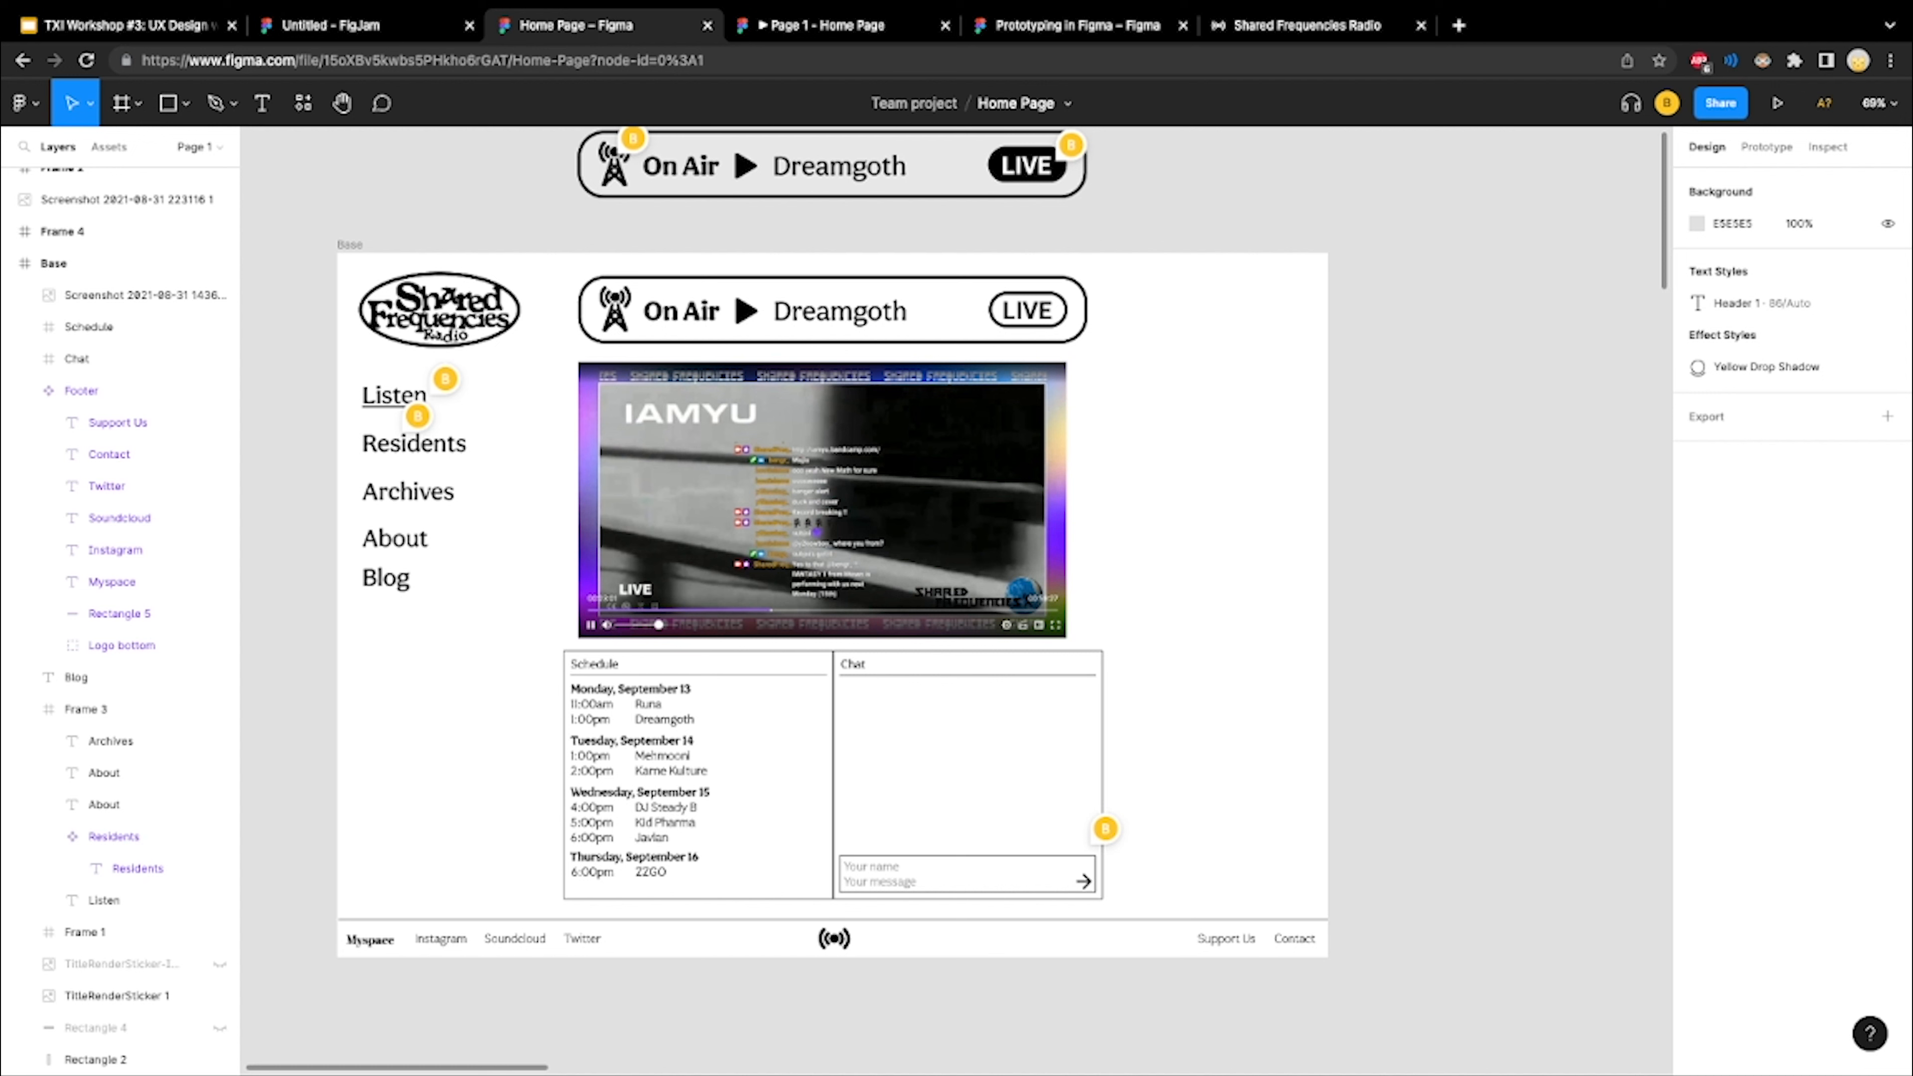
Switch to prototyping and connect the Residents component in the Base frame's navigation to the Listen frame
left_click(1766, 147)
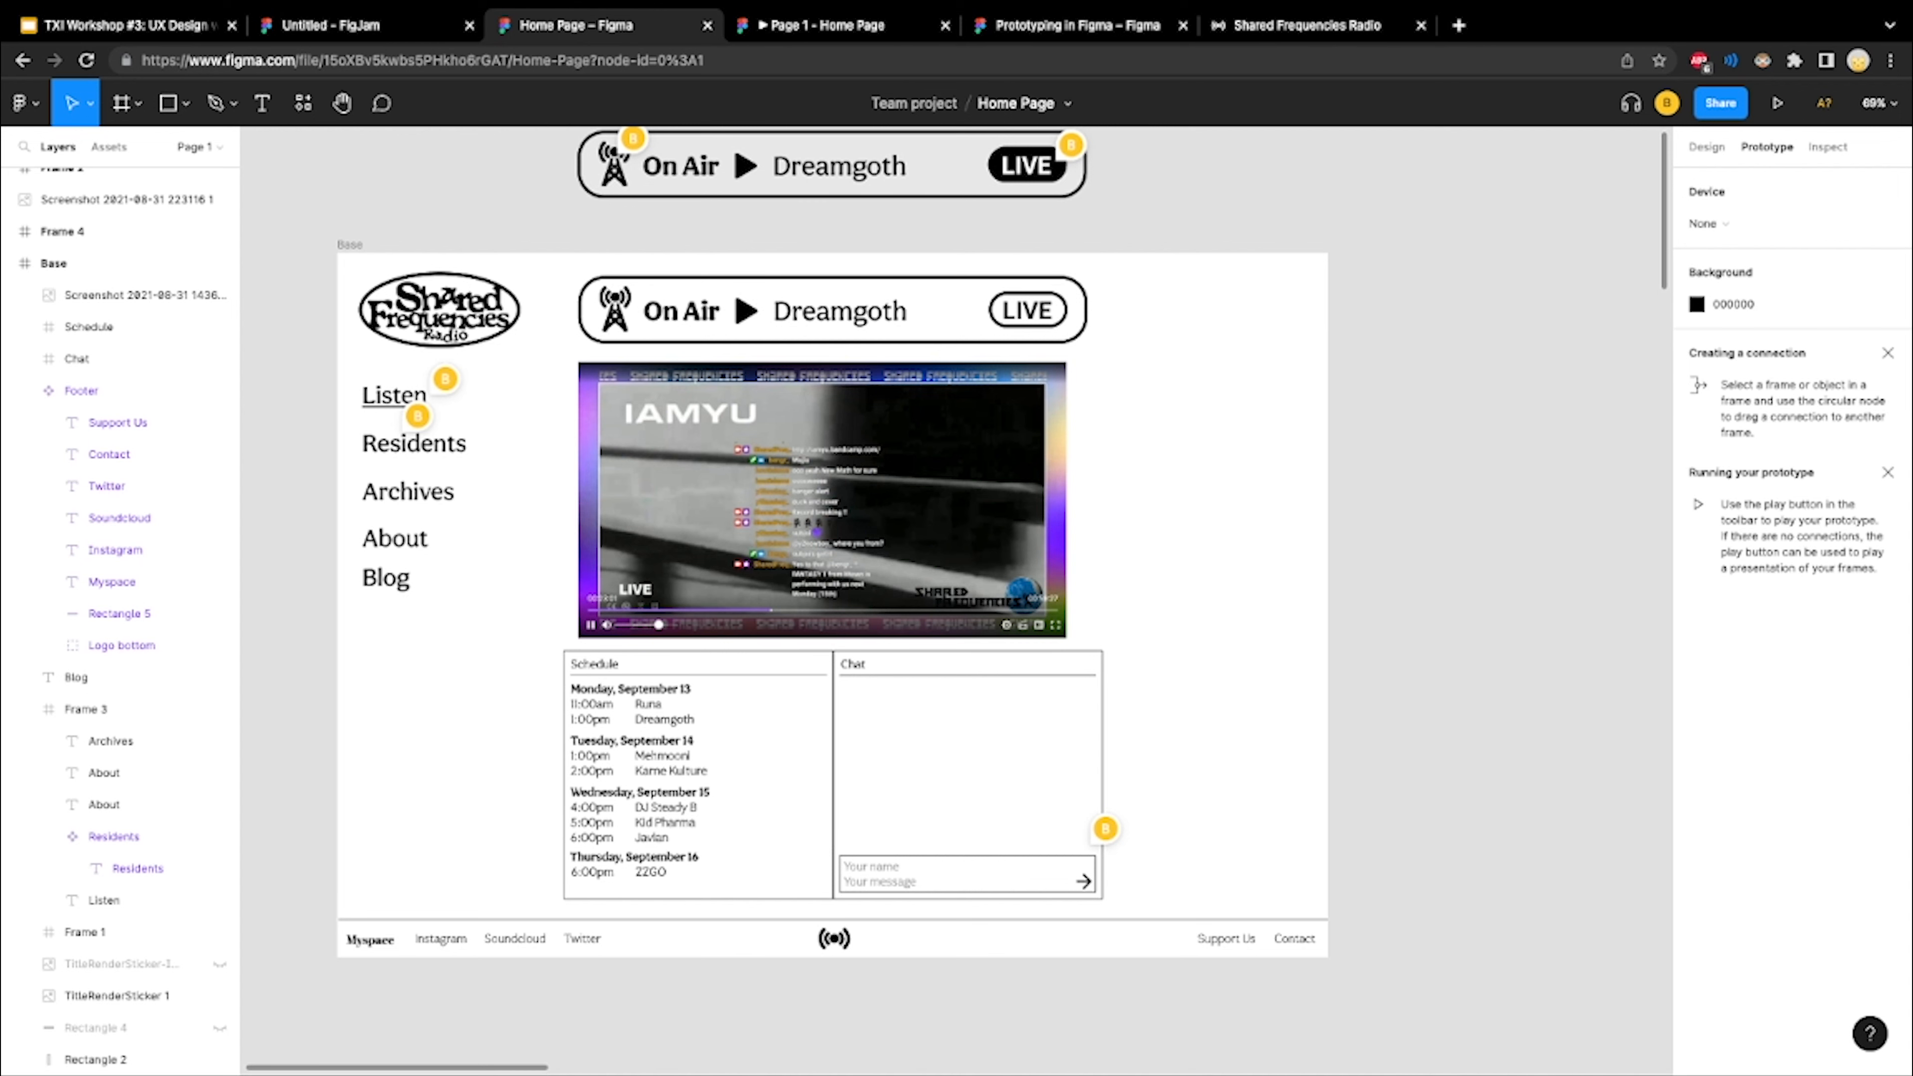
scroll(956, 600, "right", 1)
scroll(956, 600, "up", 1)
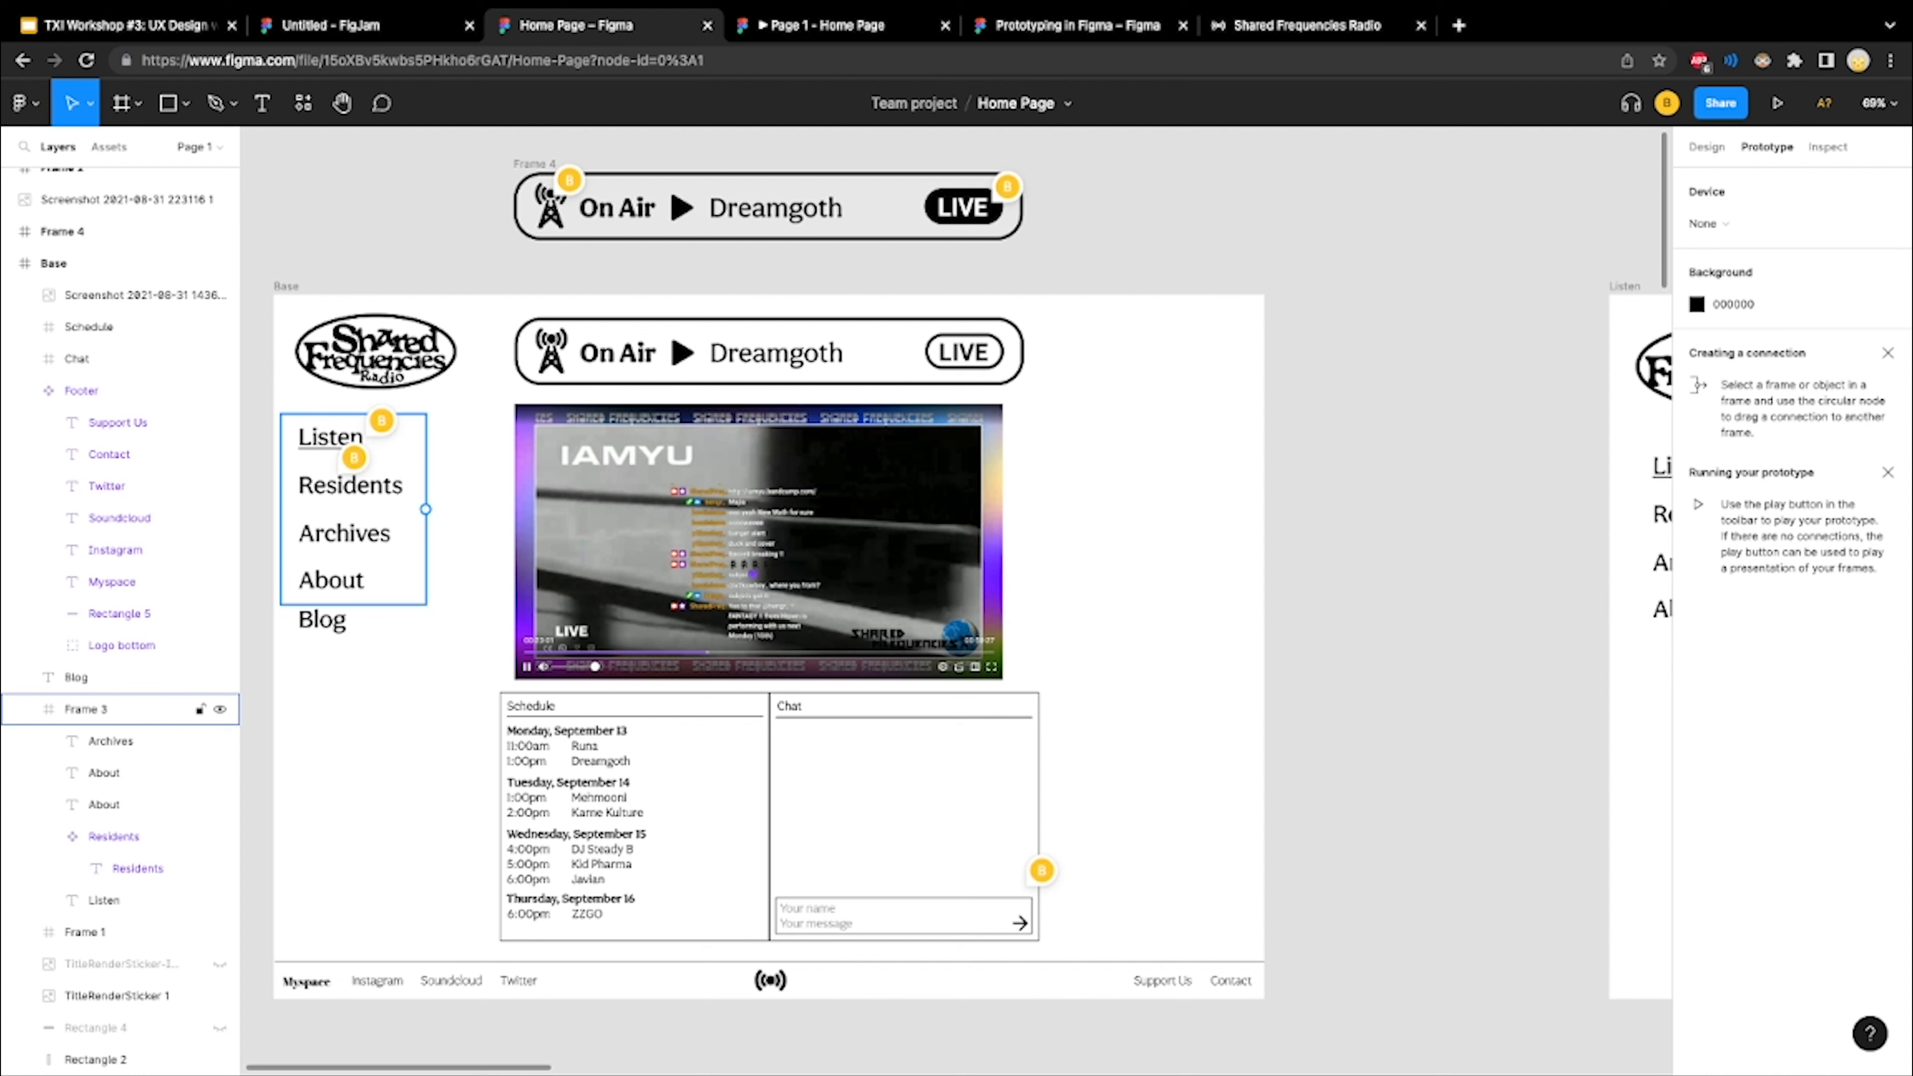
left_click(85, 708)
double_click(364, 486)
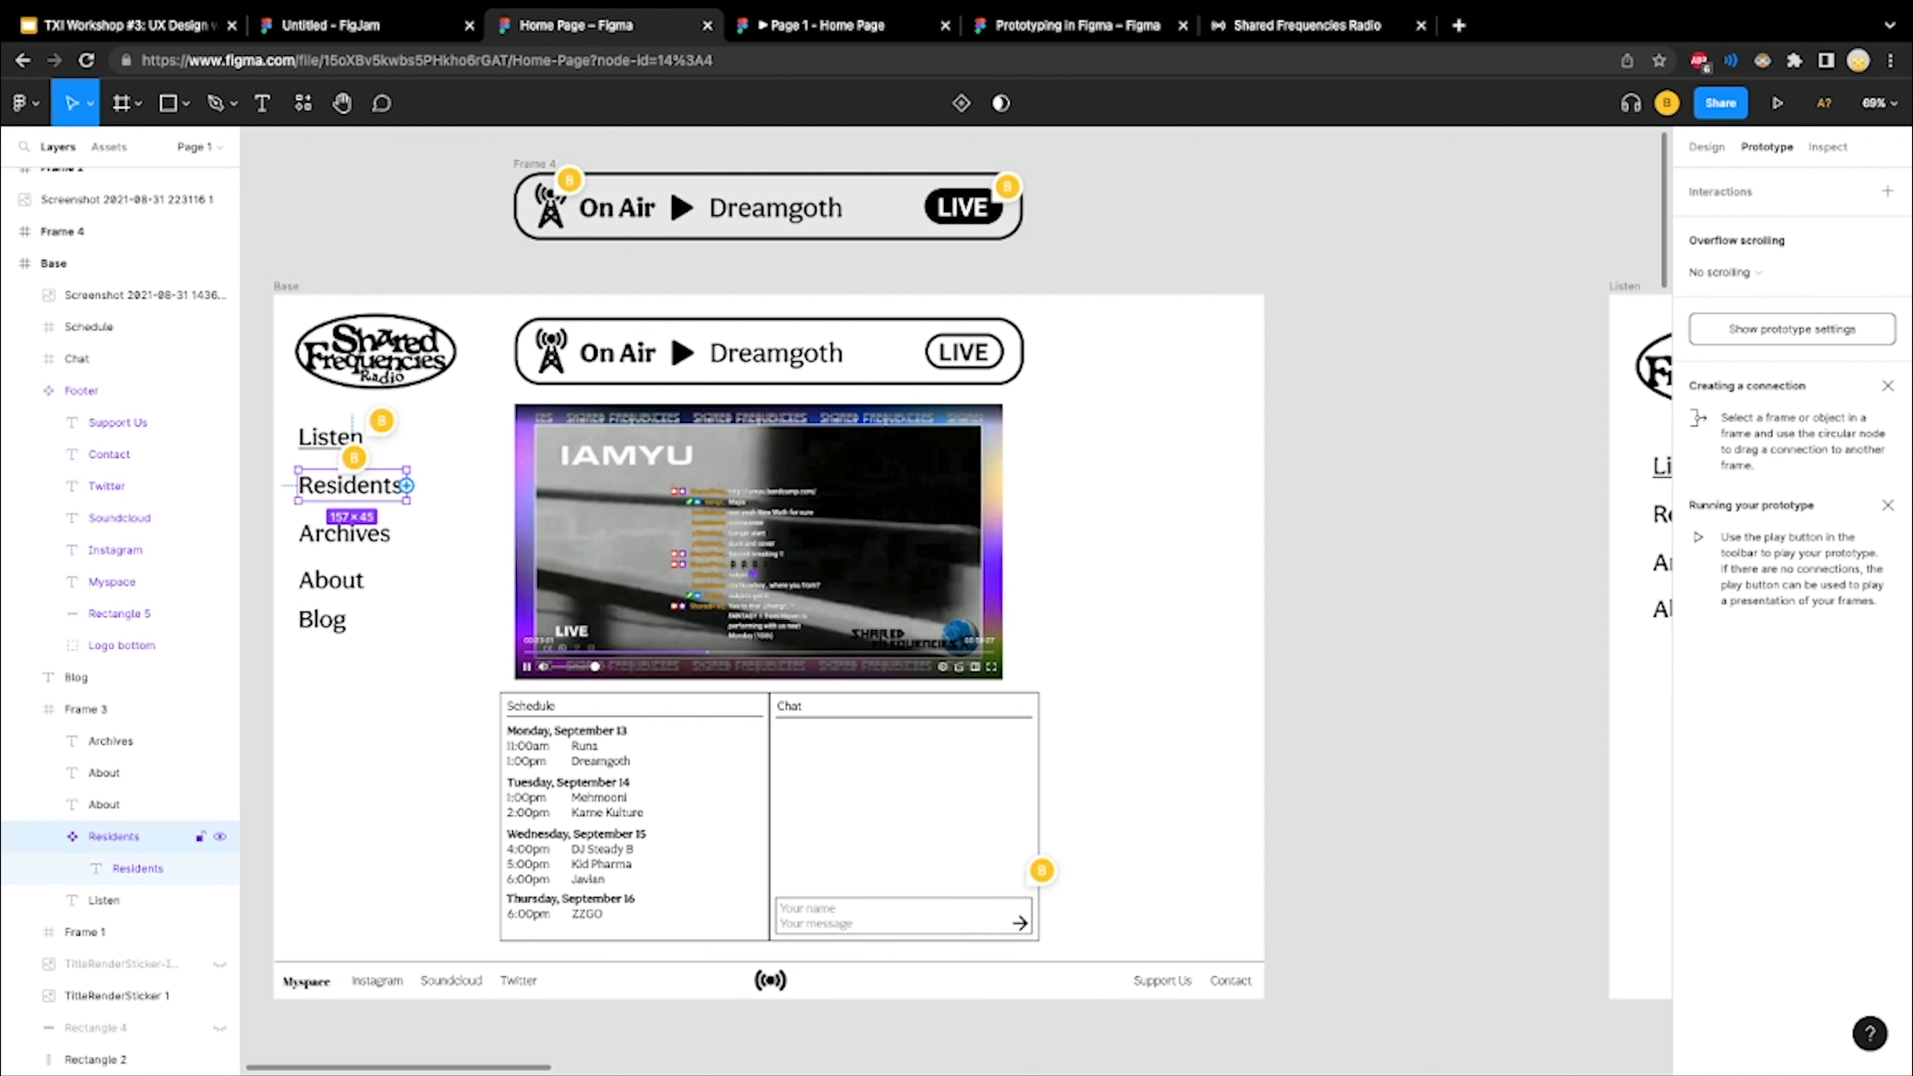
left_click_drag(406, 485, 1630, 524)
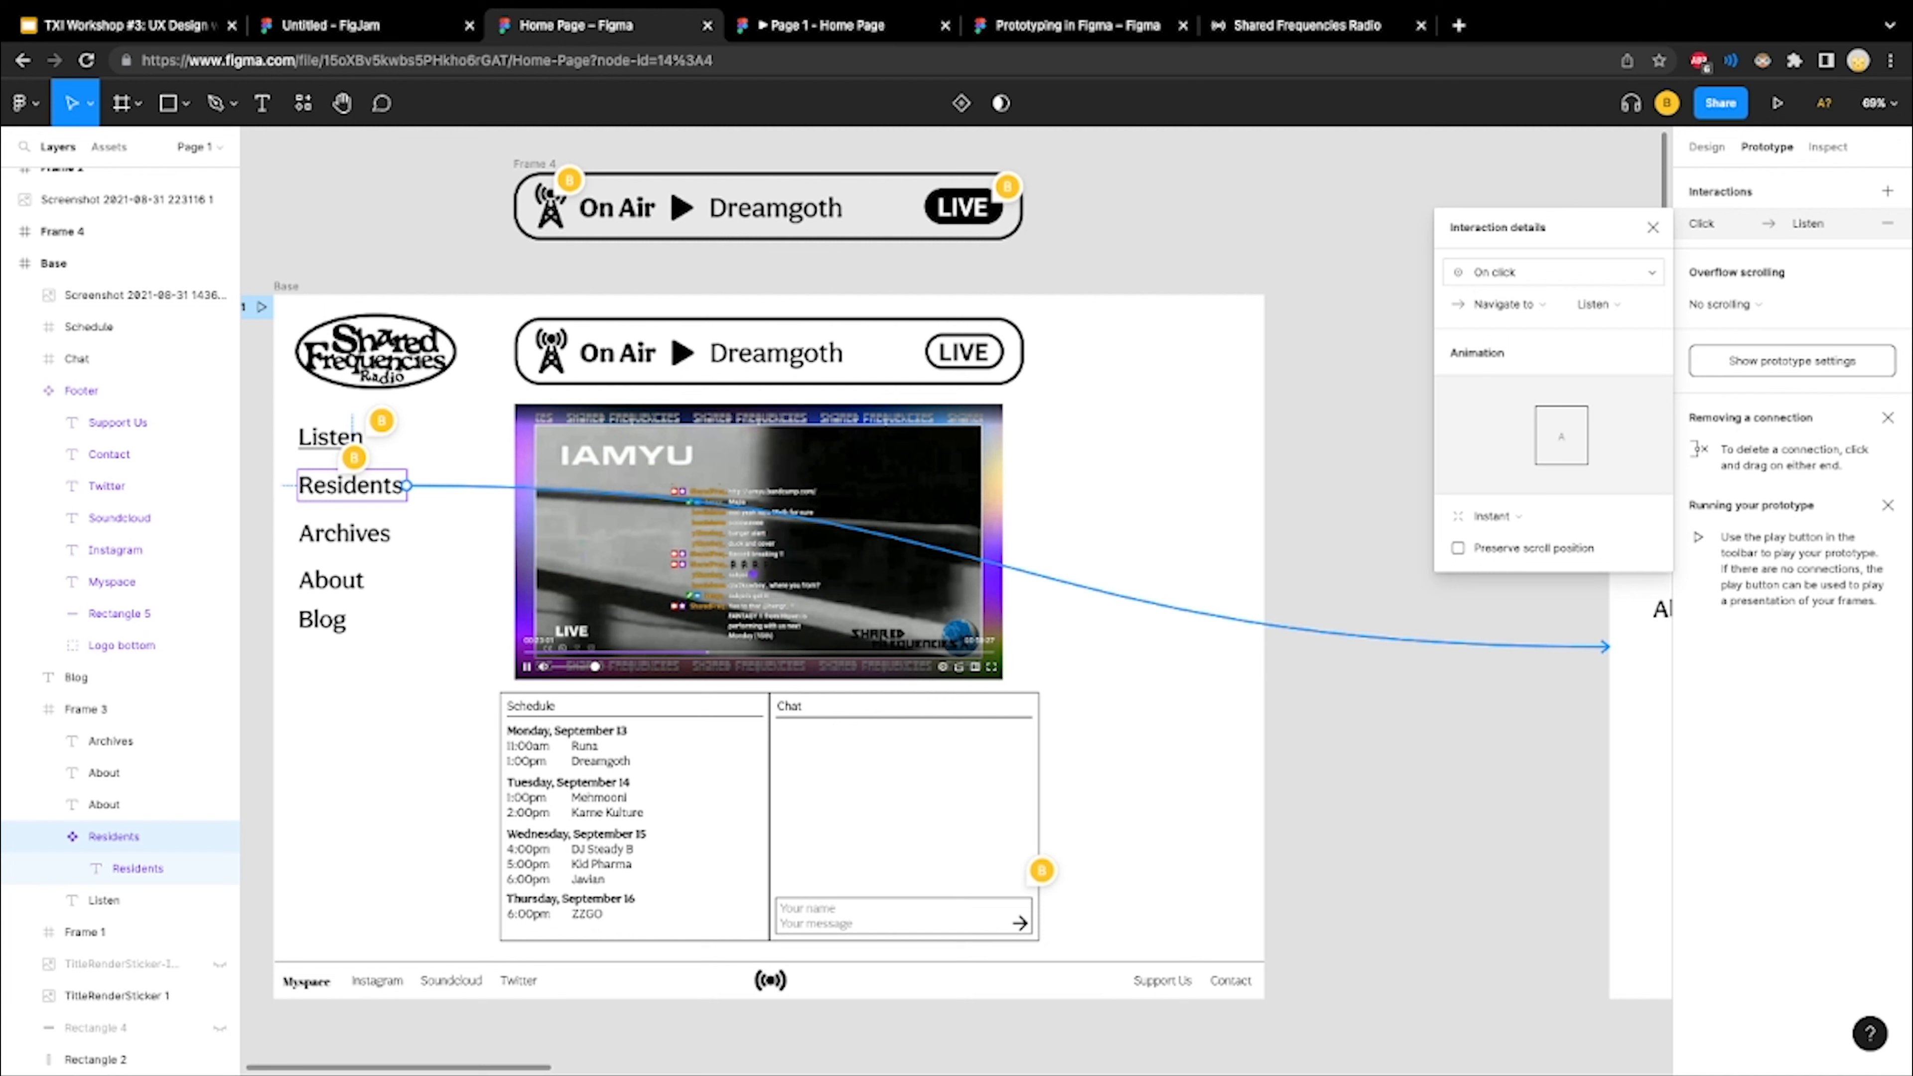
Review the available triggers and actions for the Residents connection, keeping On click and Navigate to, and deselect it
left_click(1551, 272)
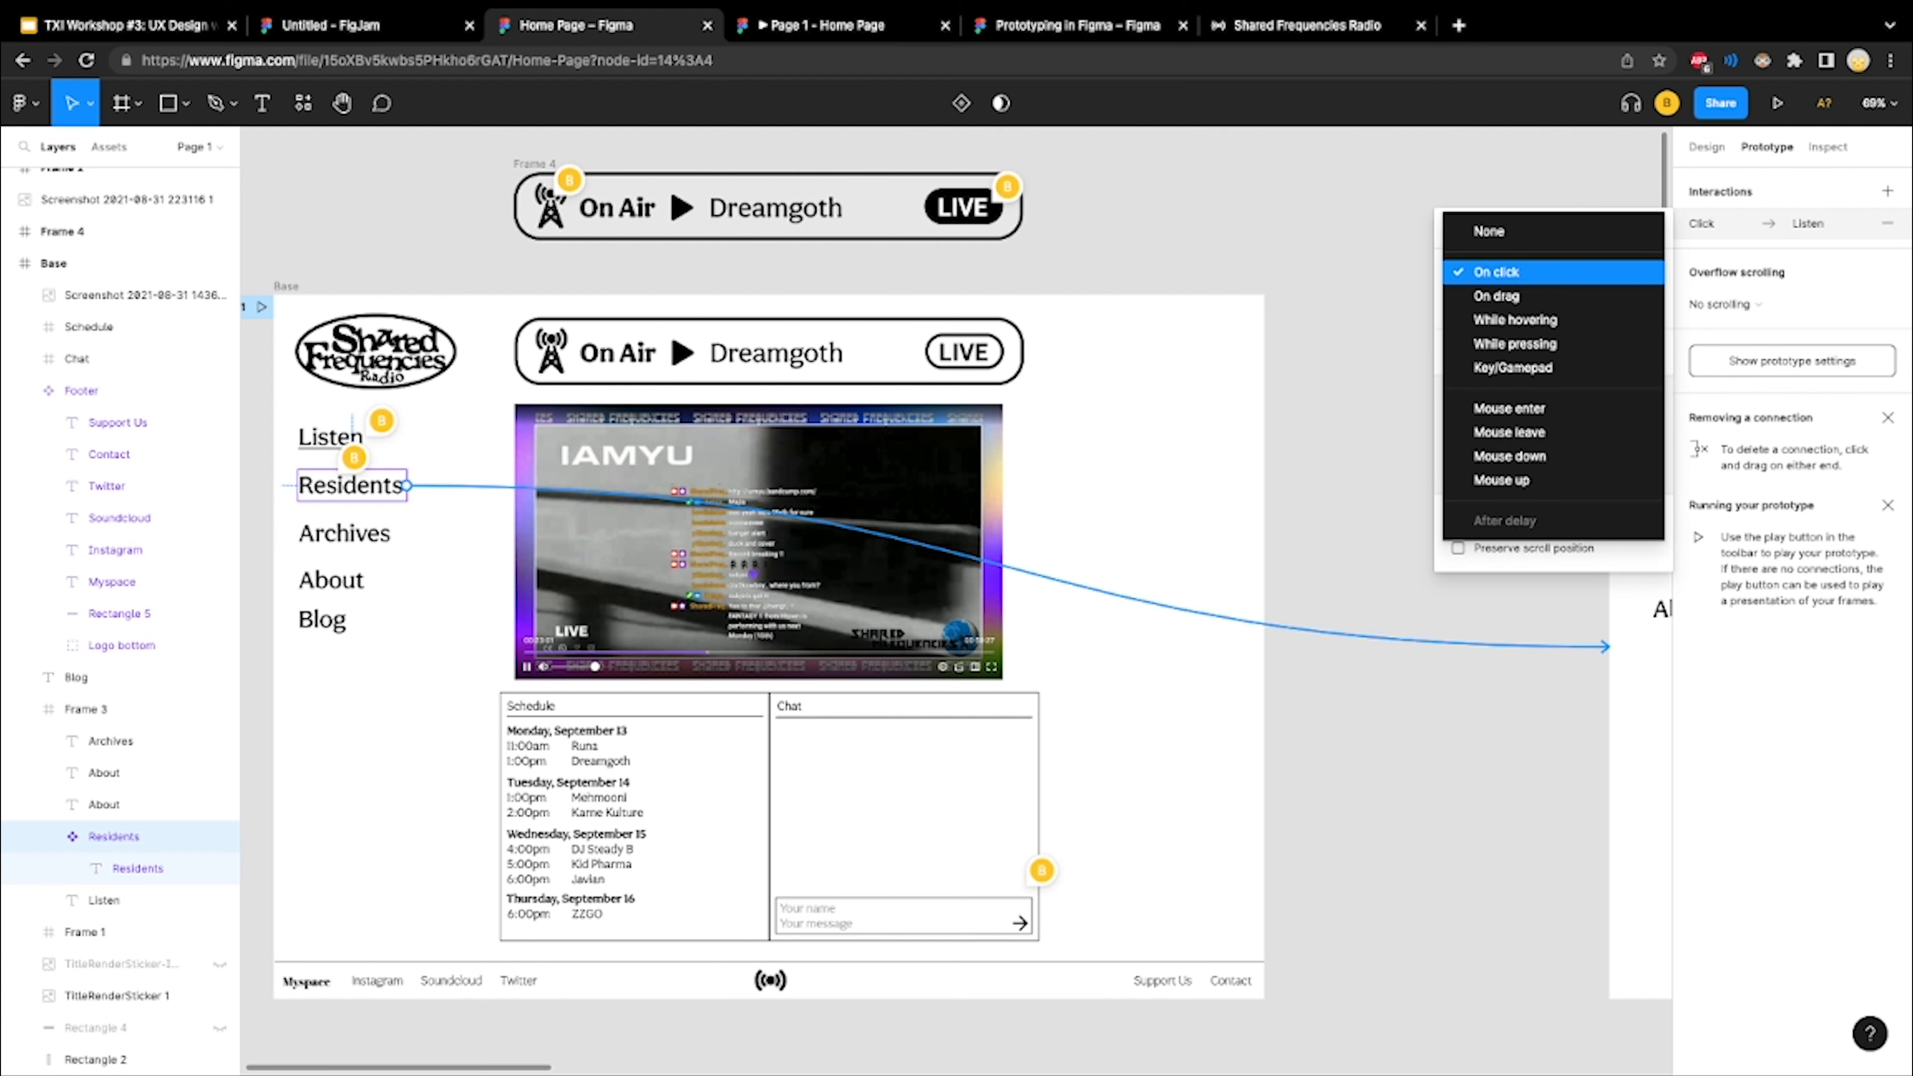
left_click(1551, 272)
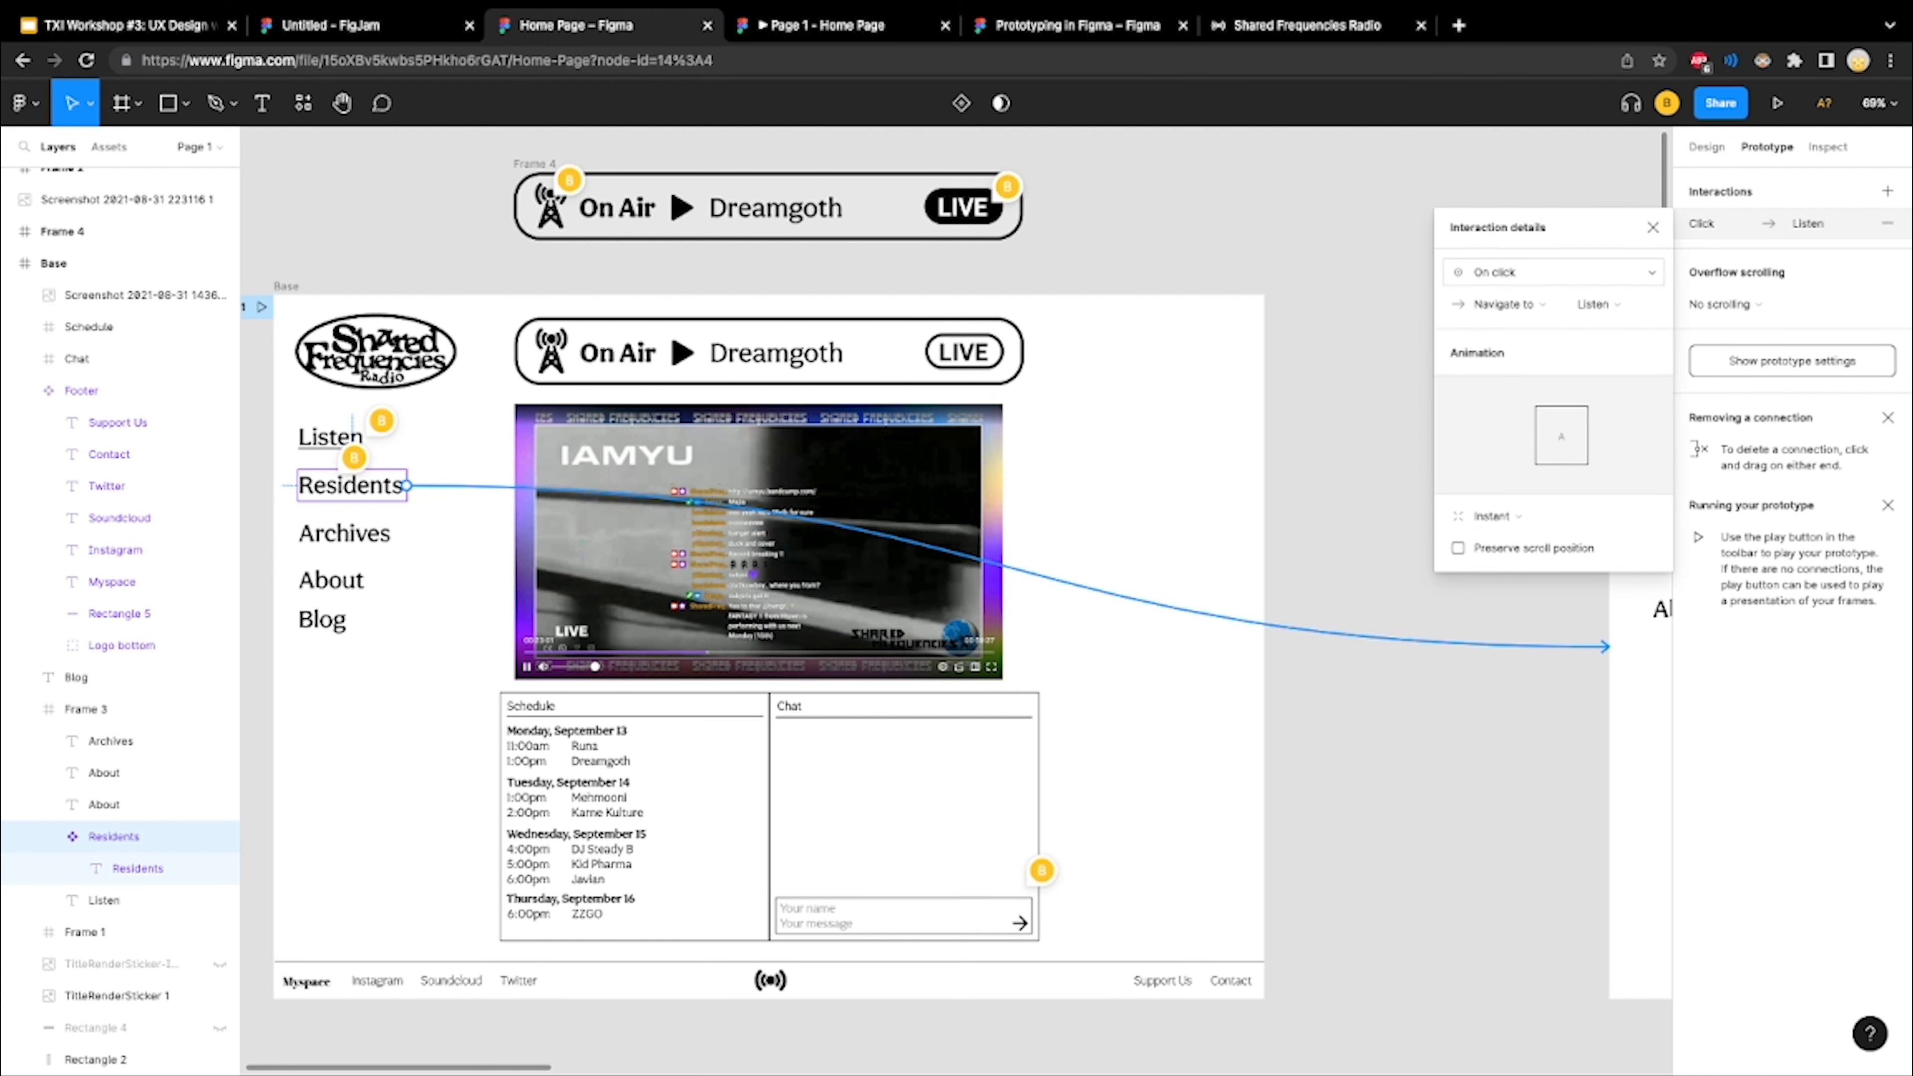
left_click(1506, 303)
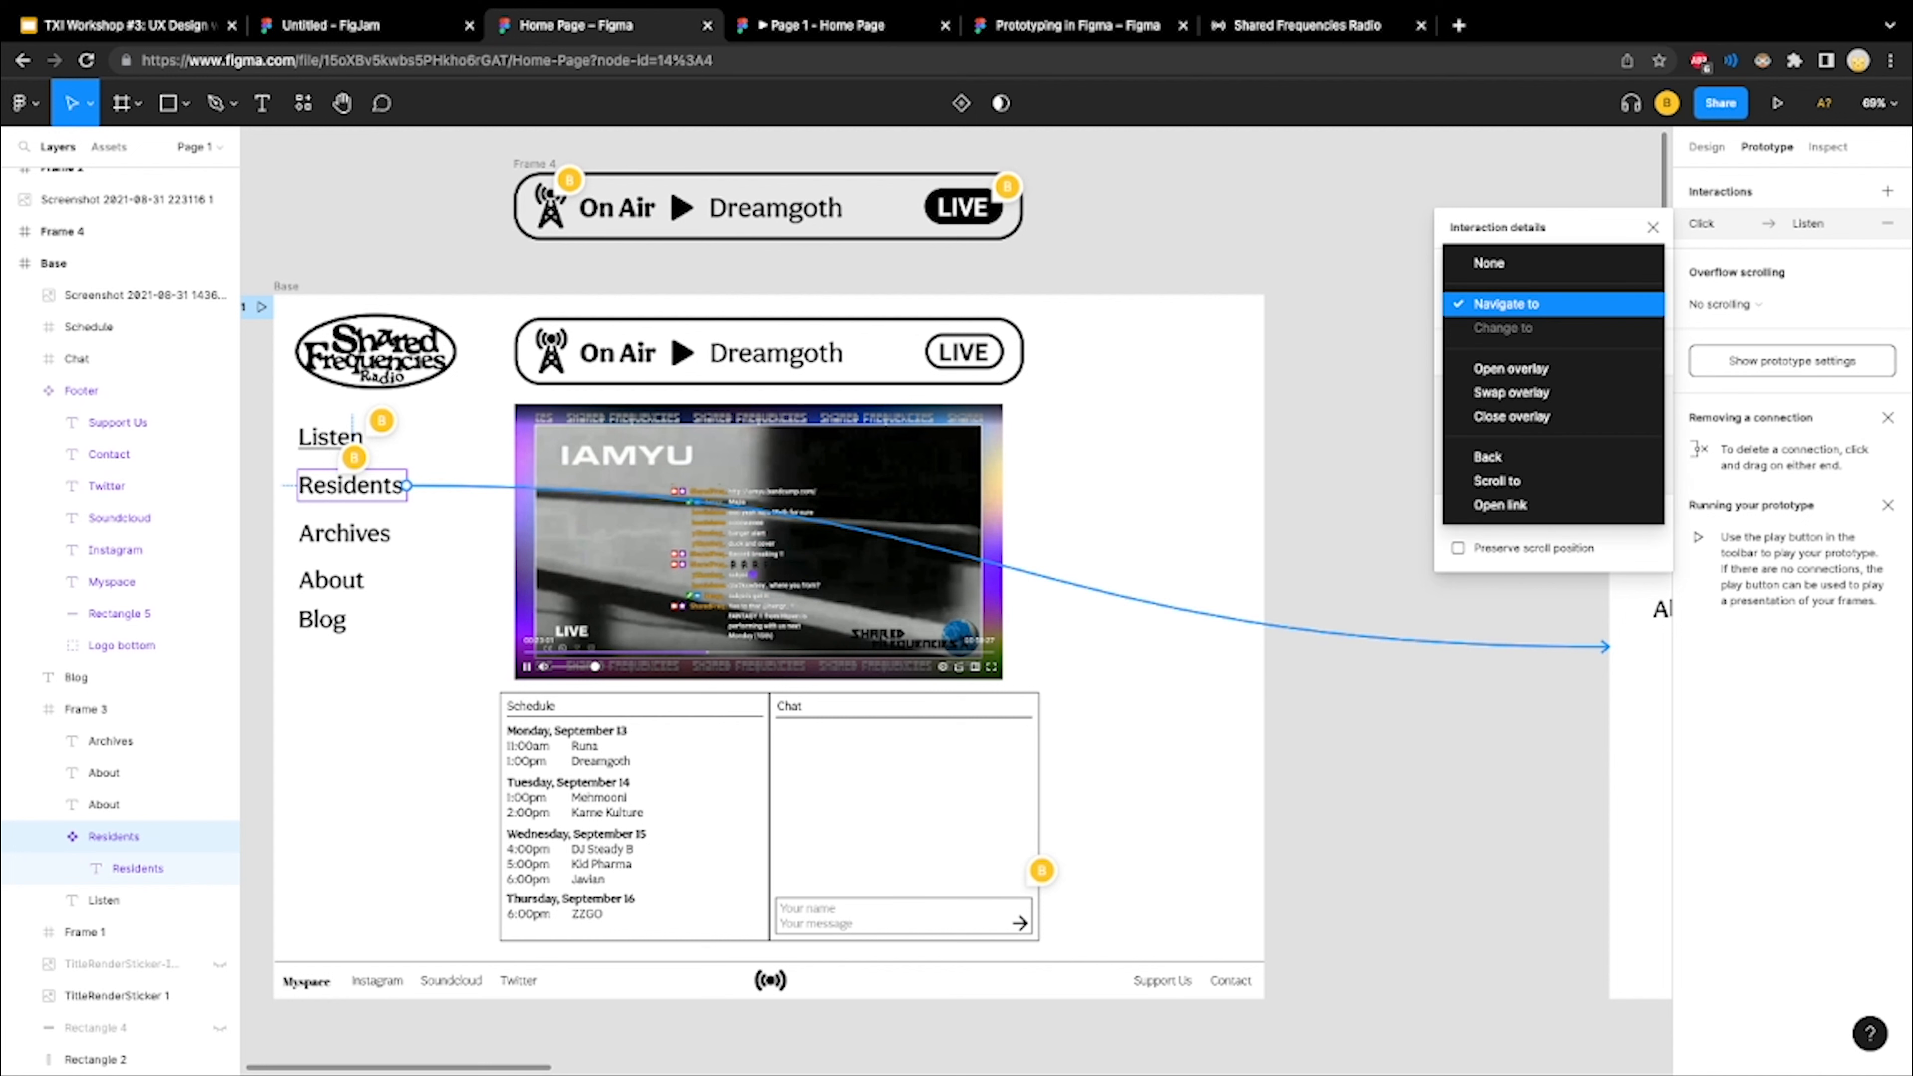
left_click(1507, 303)
left_click(1506, 304)
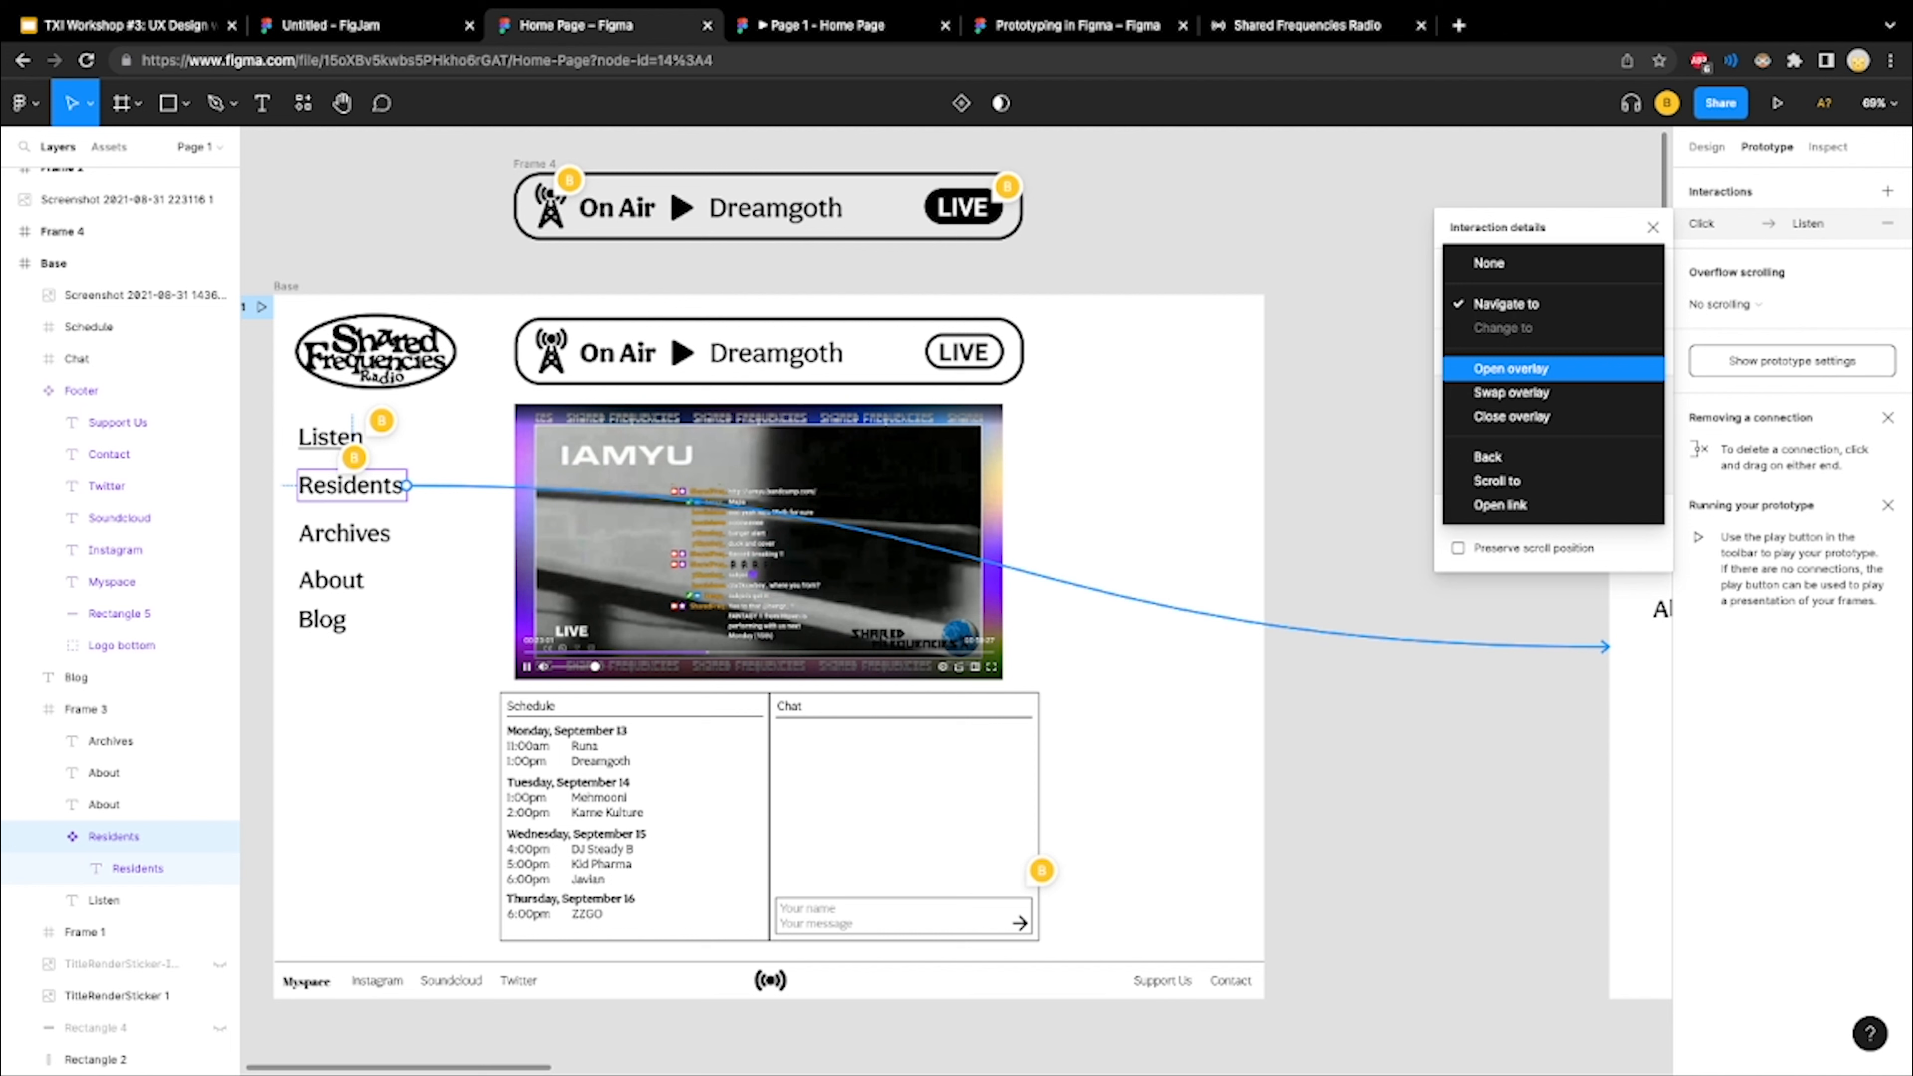
left_click(1506, 304)
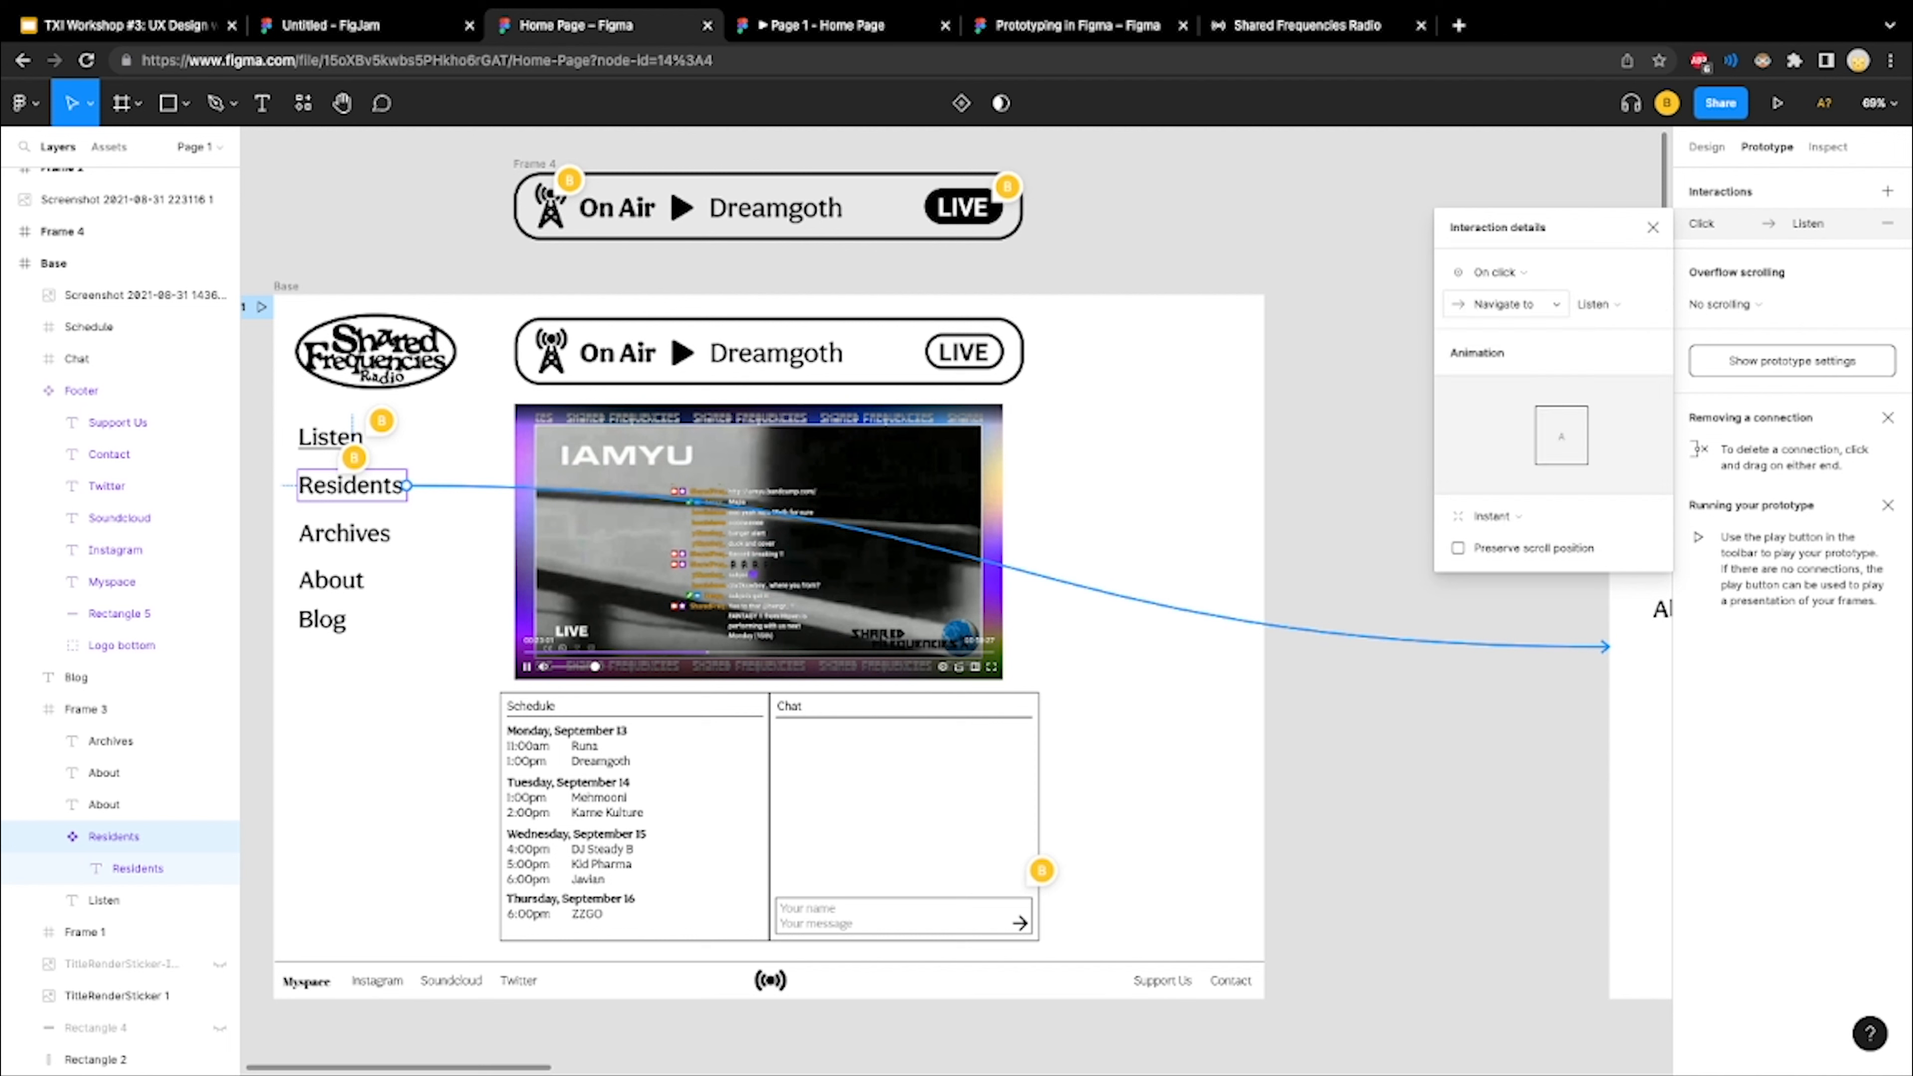
key("Escape")
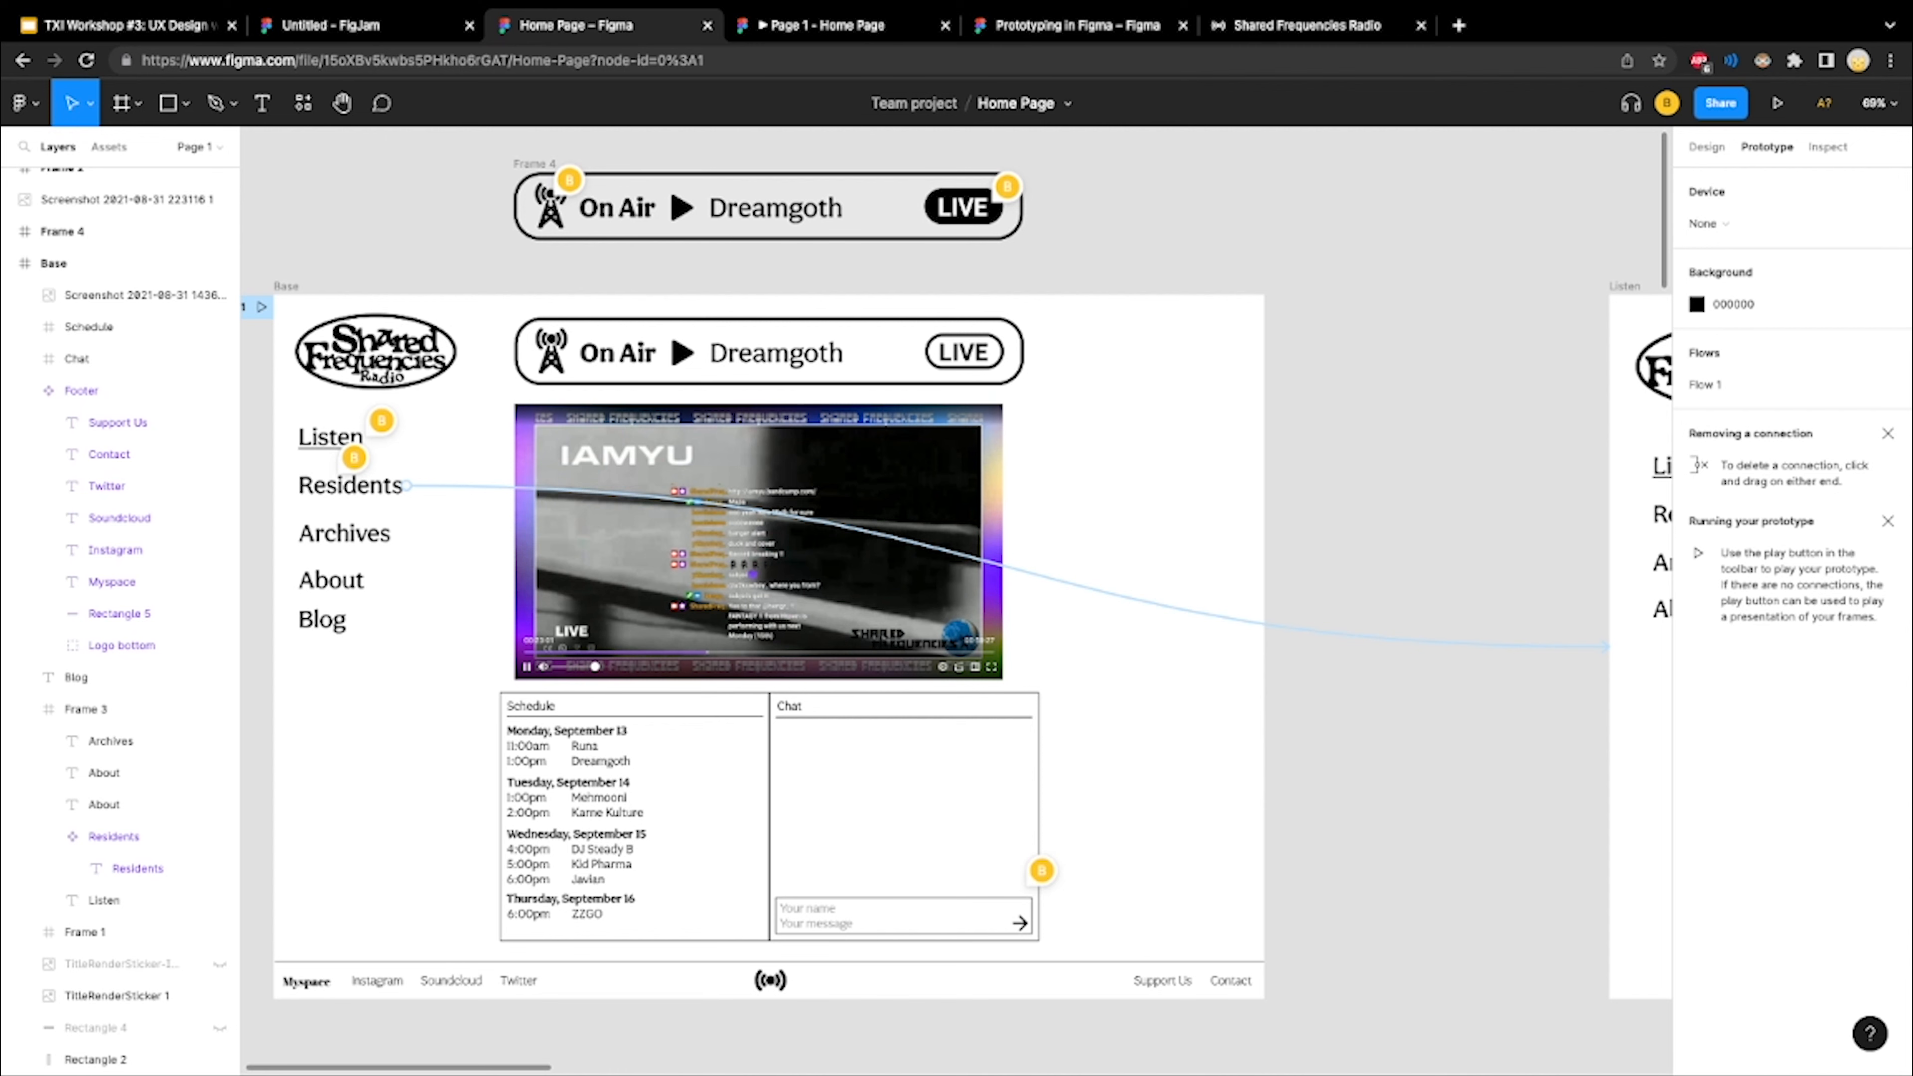
Select the Base frame and present the prototype starting from it
scroll(957, 602, "up", 1)
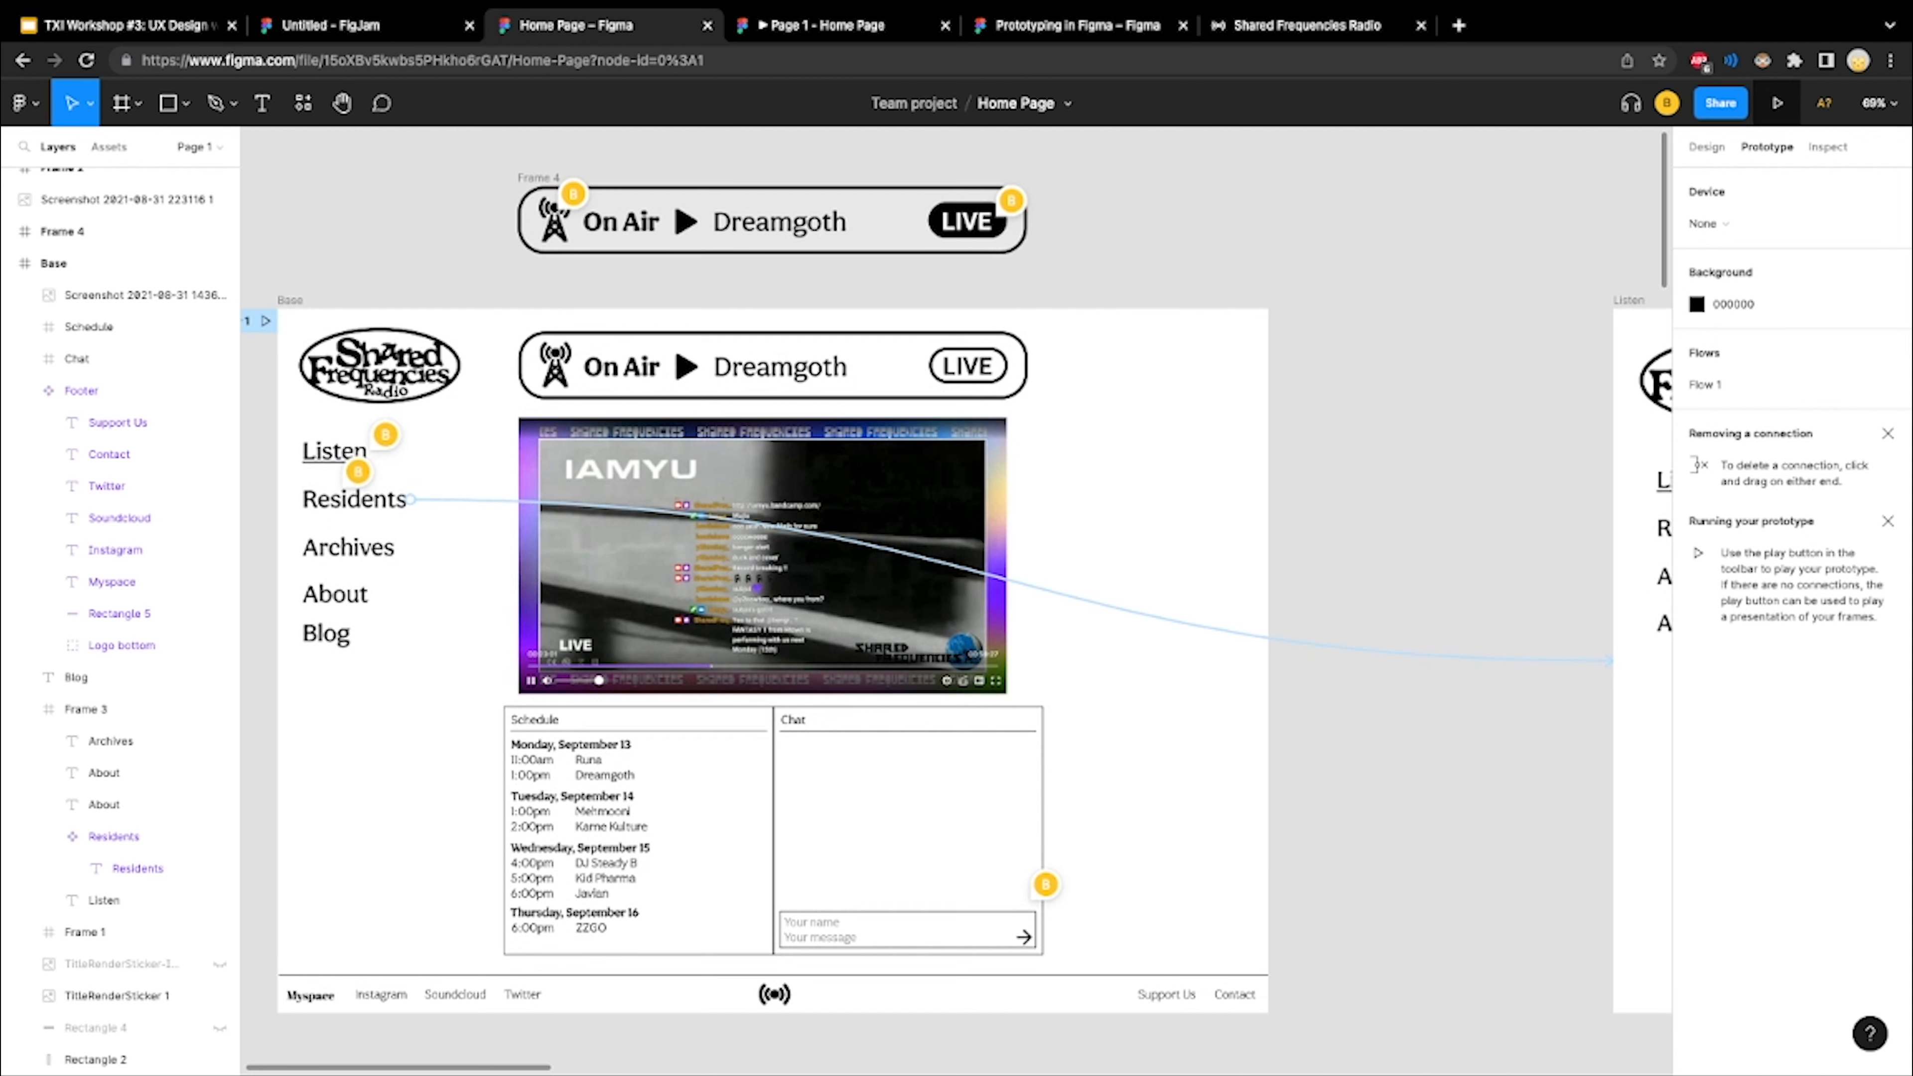
left_click(90, 263)
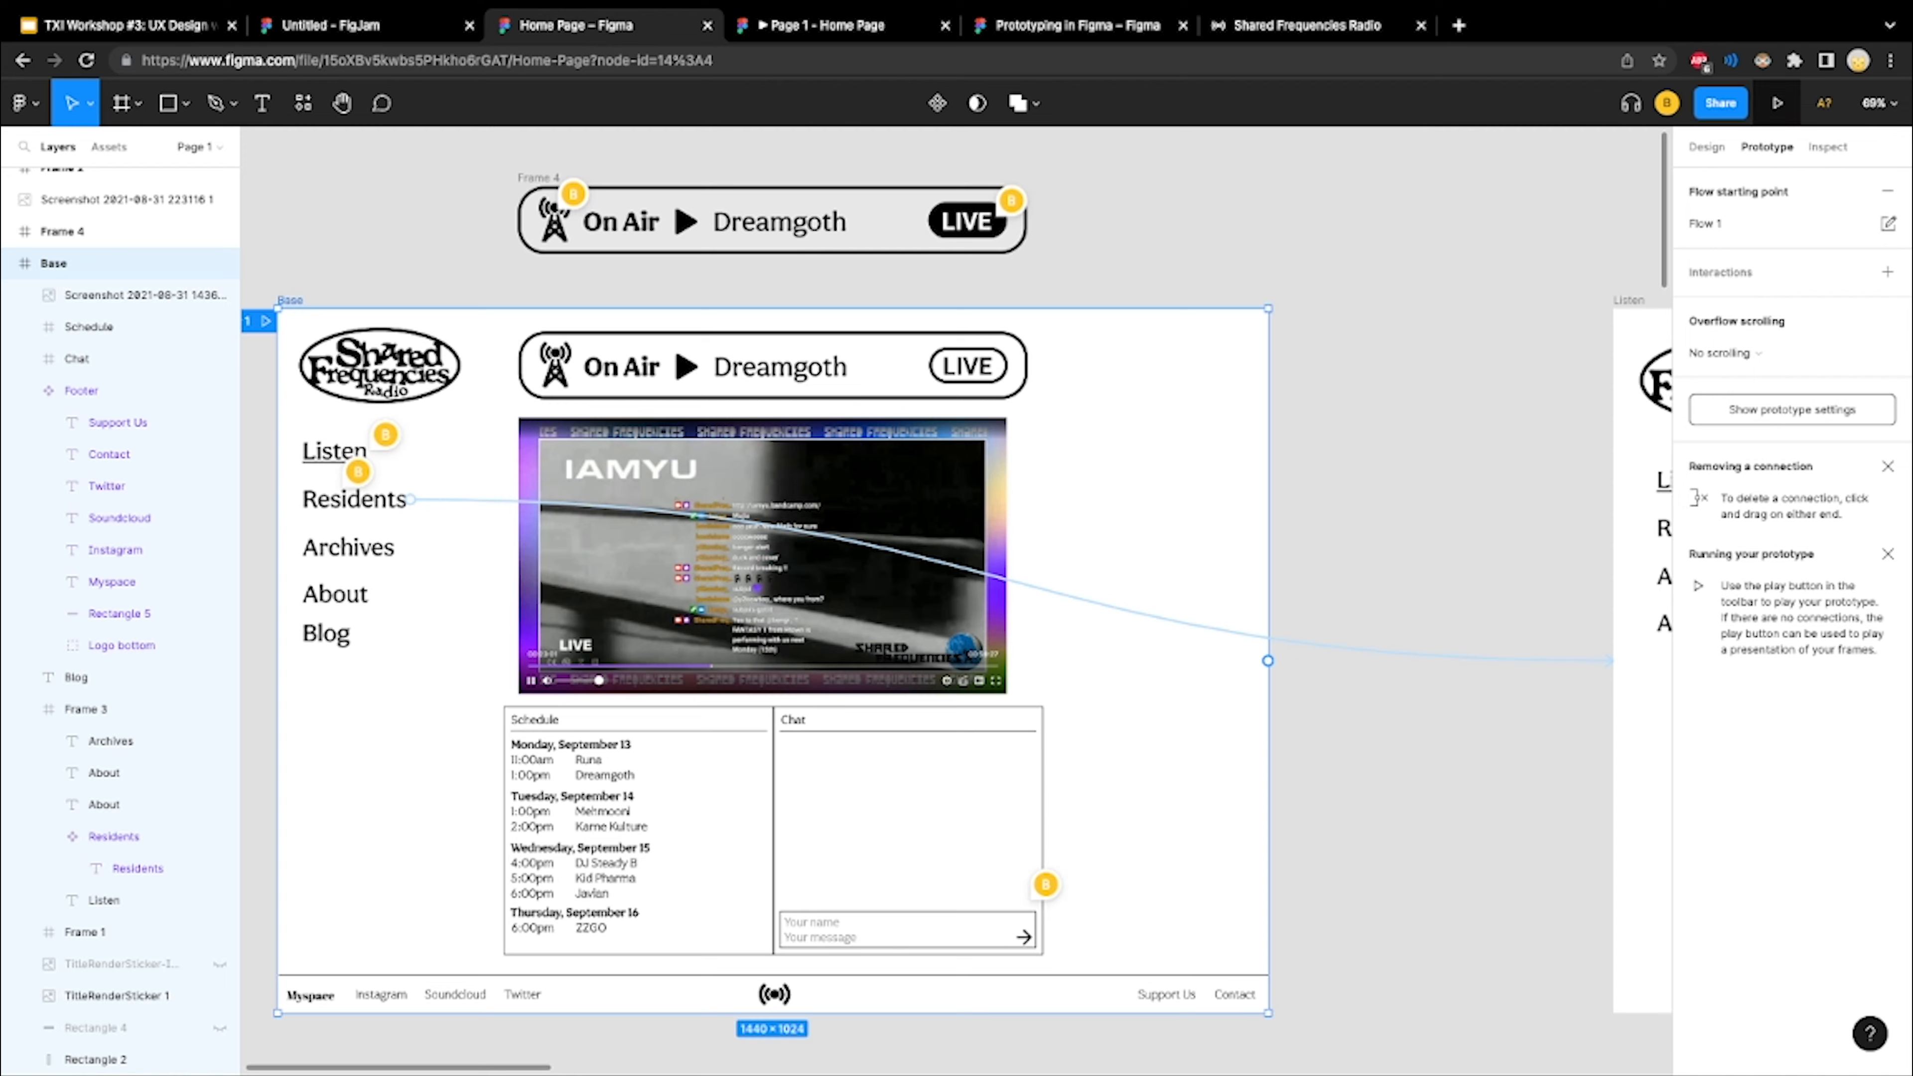
left_click(1776, 103)
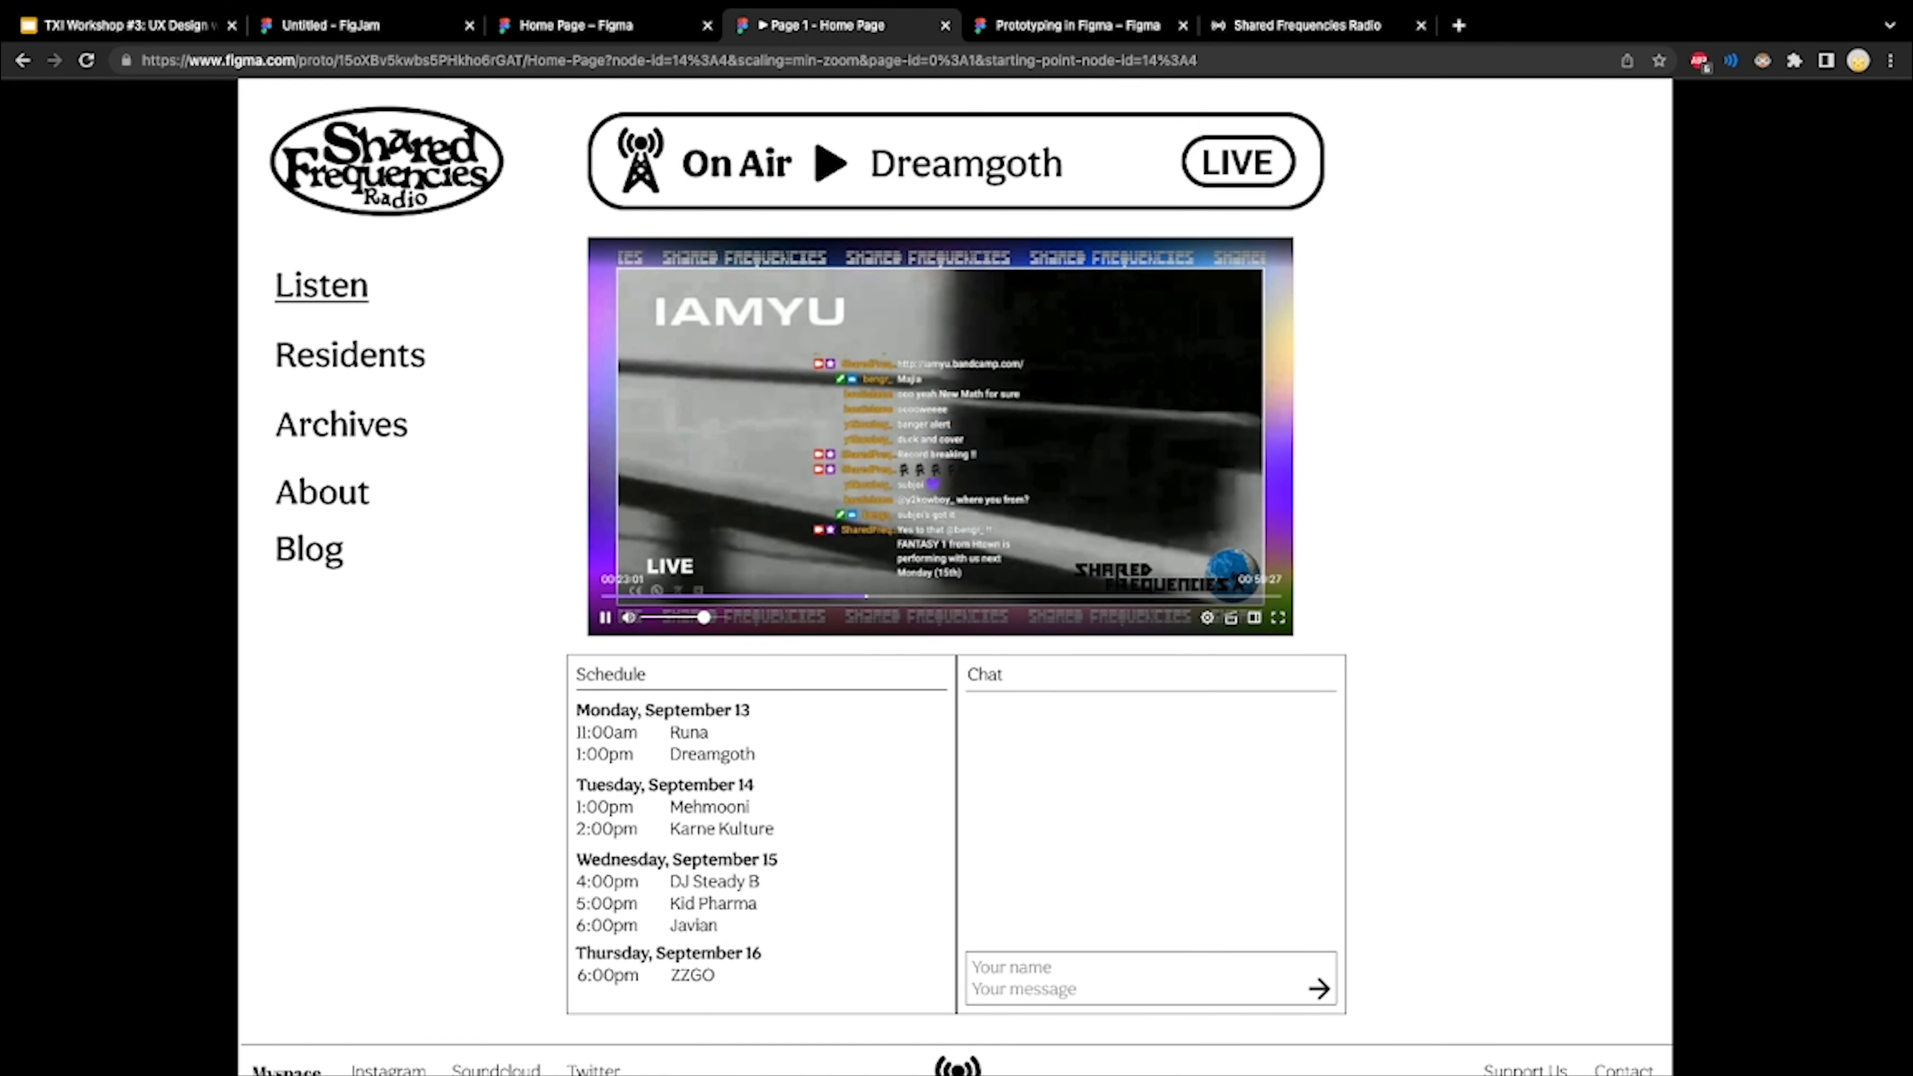
Go from the Base frame to the Listen frame in the presentation, look over its page, and switch between both frames again, ending on Base
key("Right")
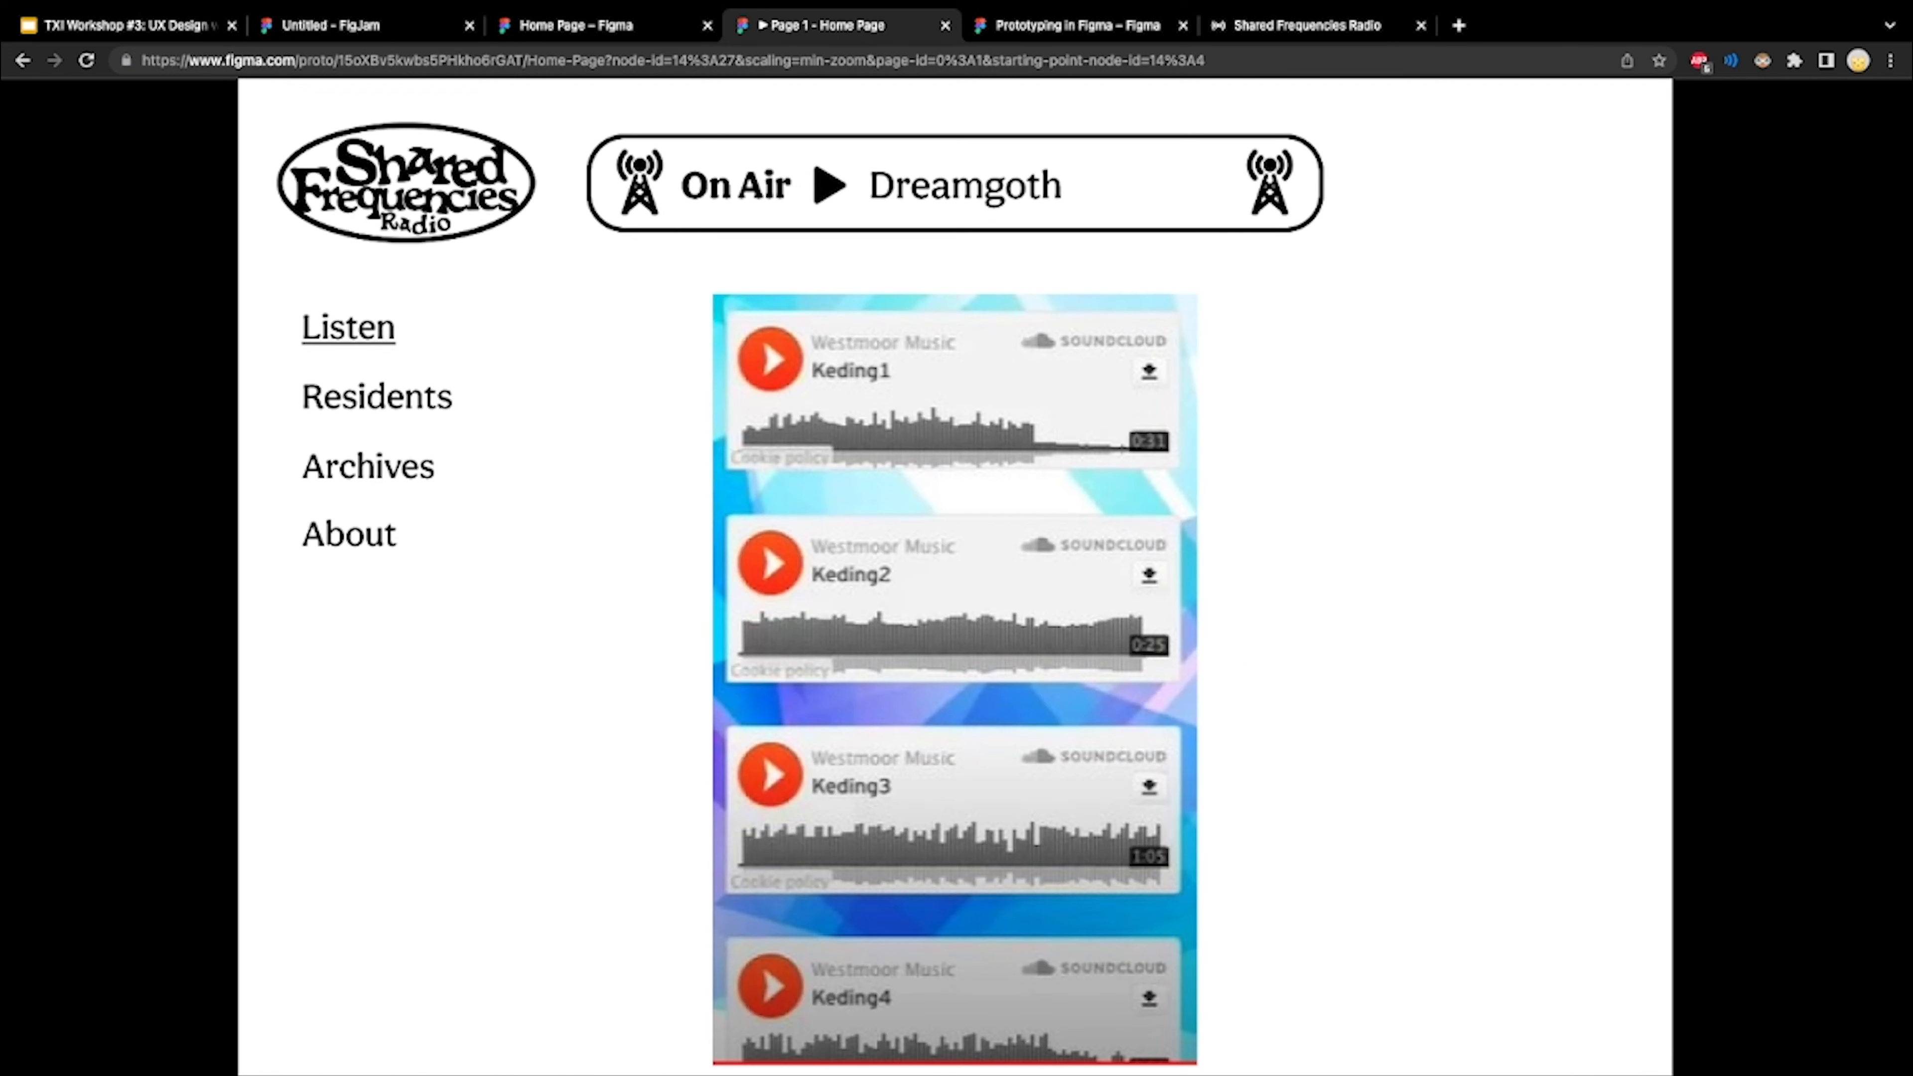
scroll(955, 573, "down", 1)
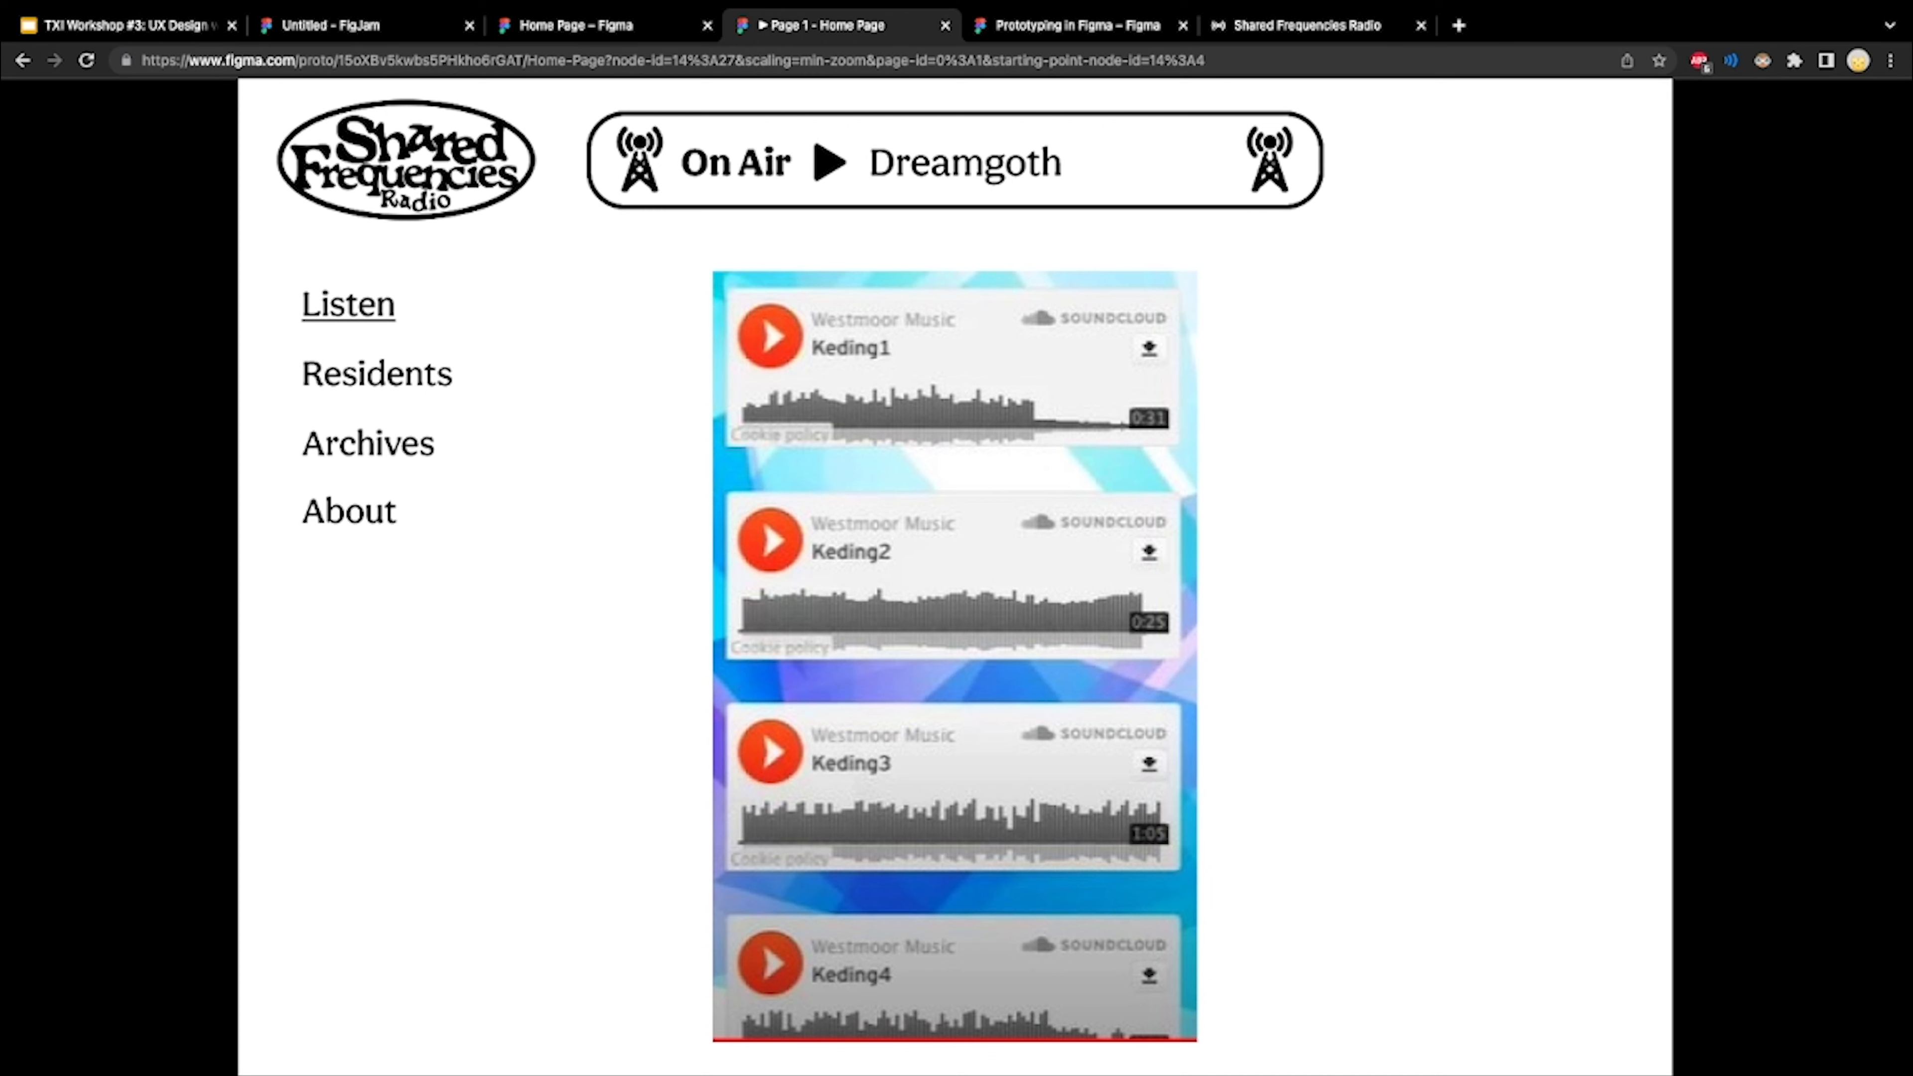
scroll(955, 573, "up", 1)
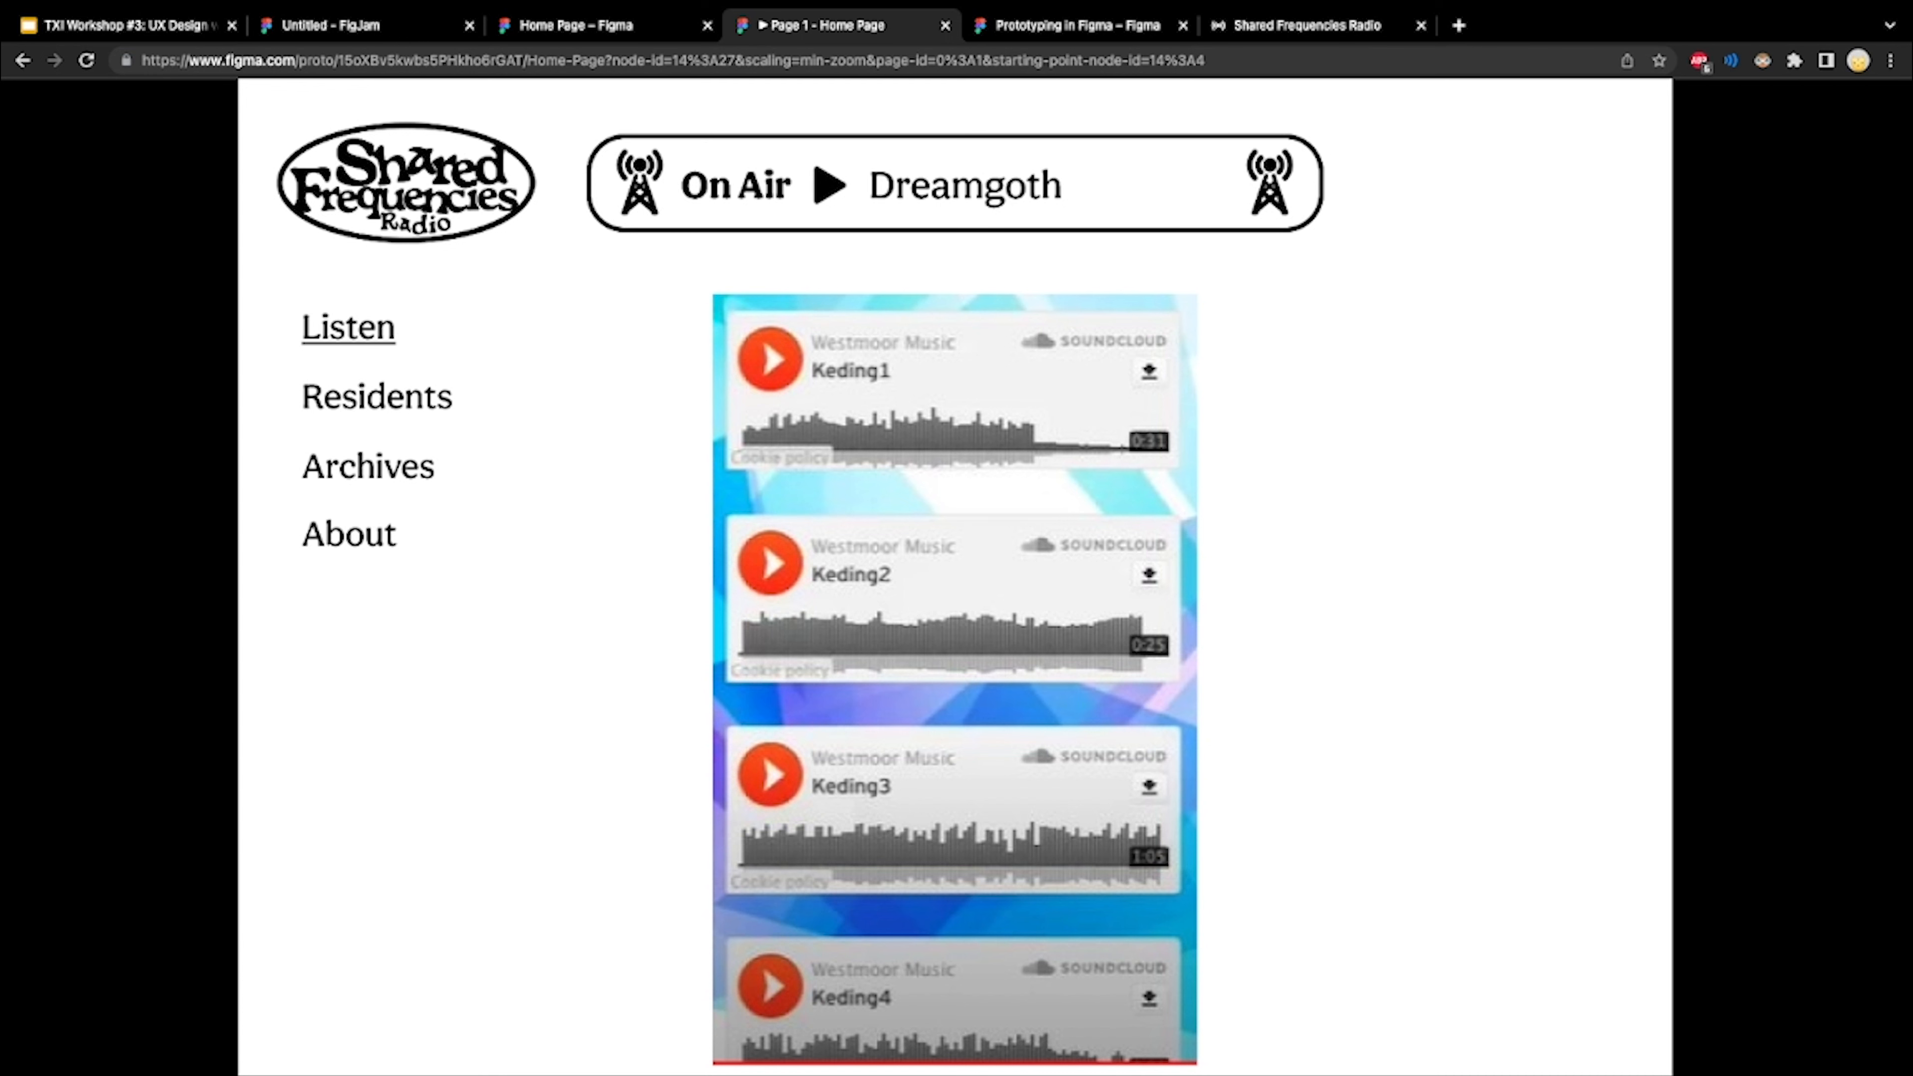
key("Left")
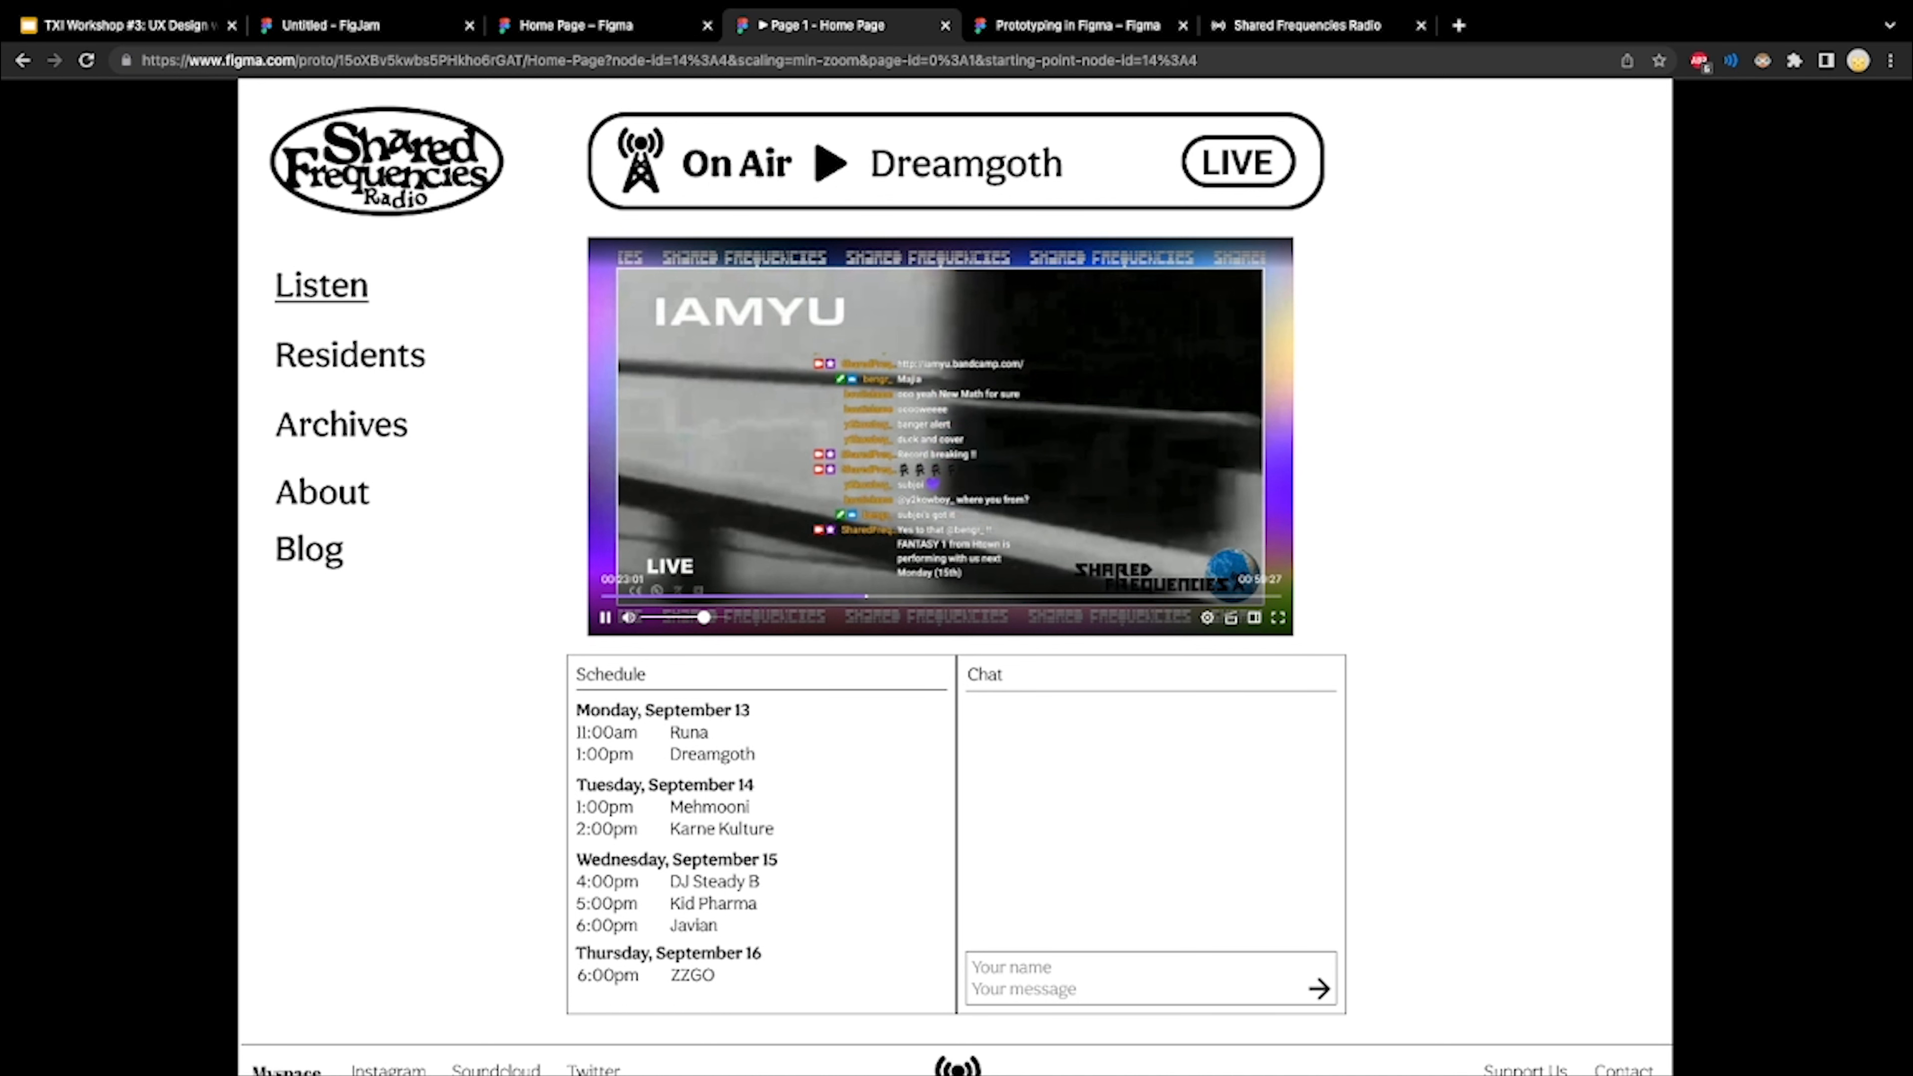
key("Right")
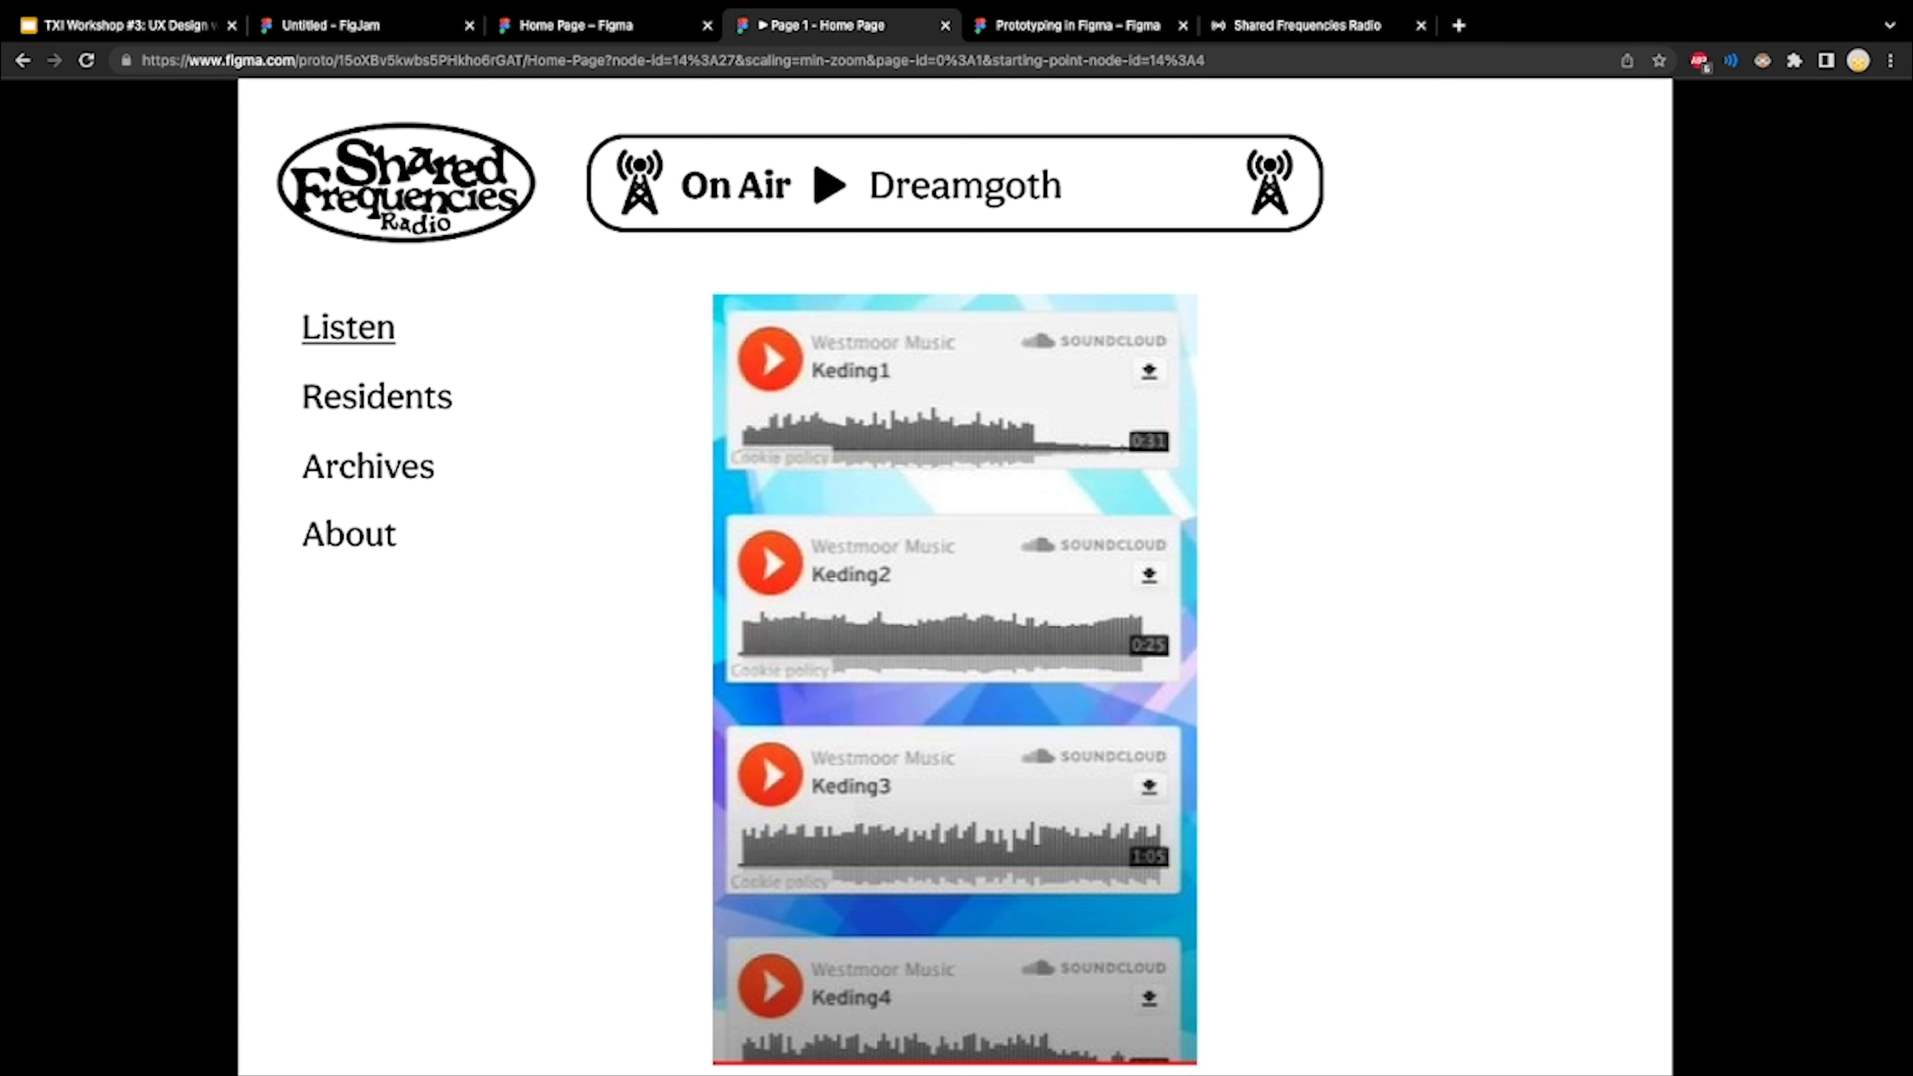
key("Left")
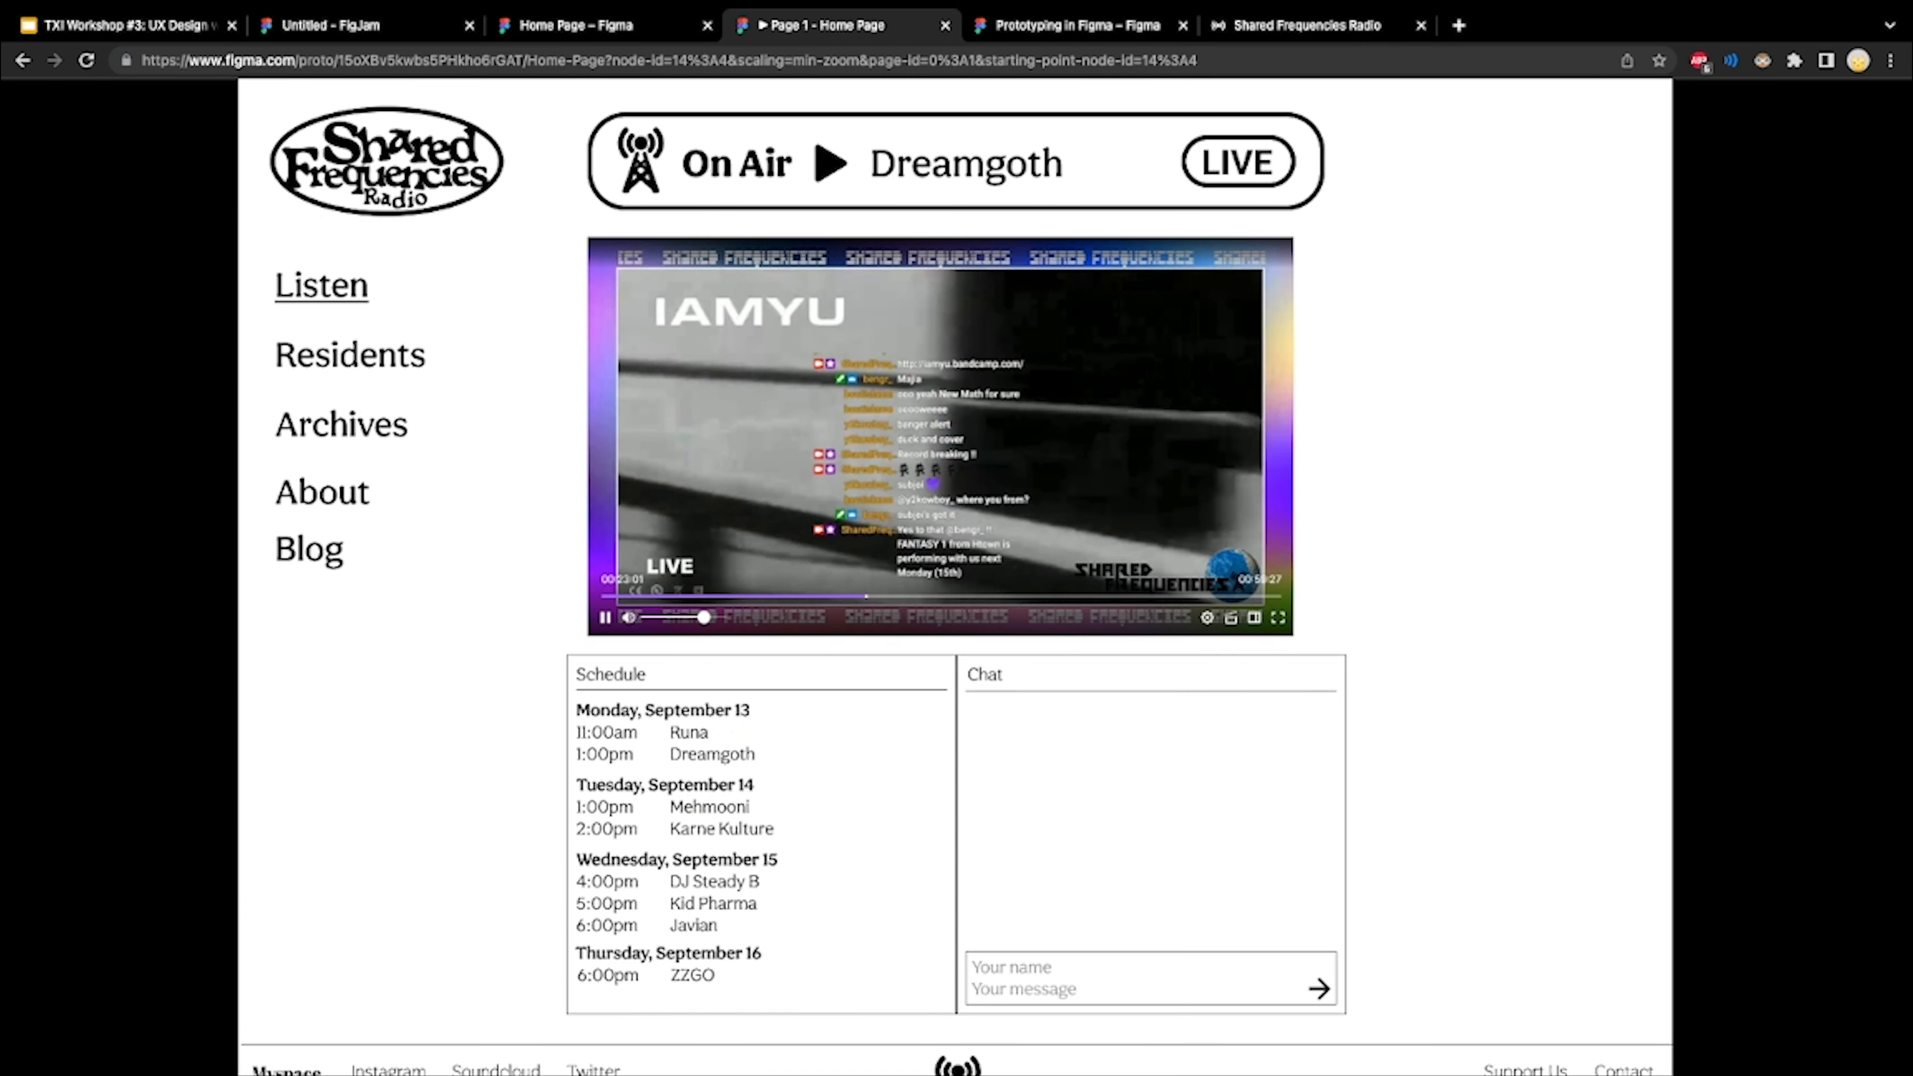
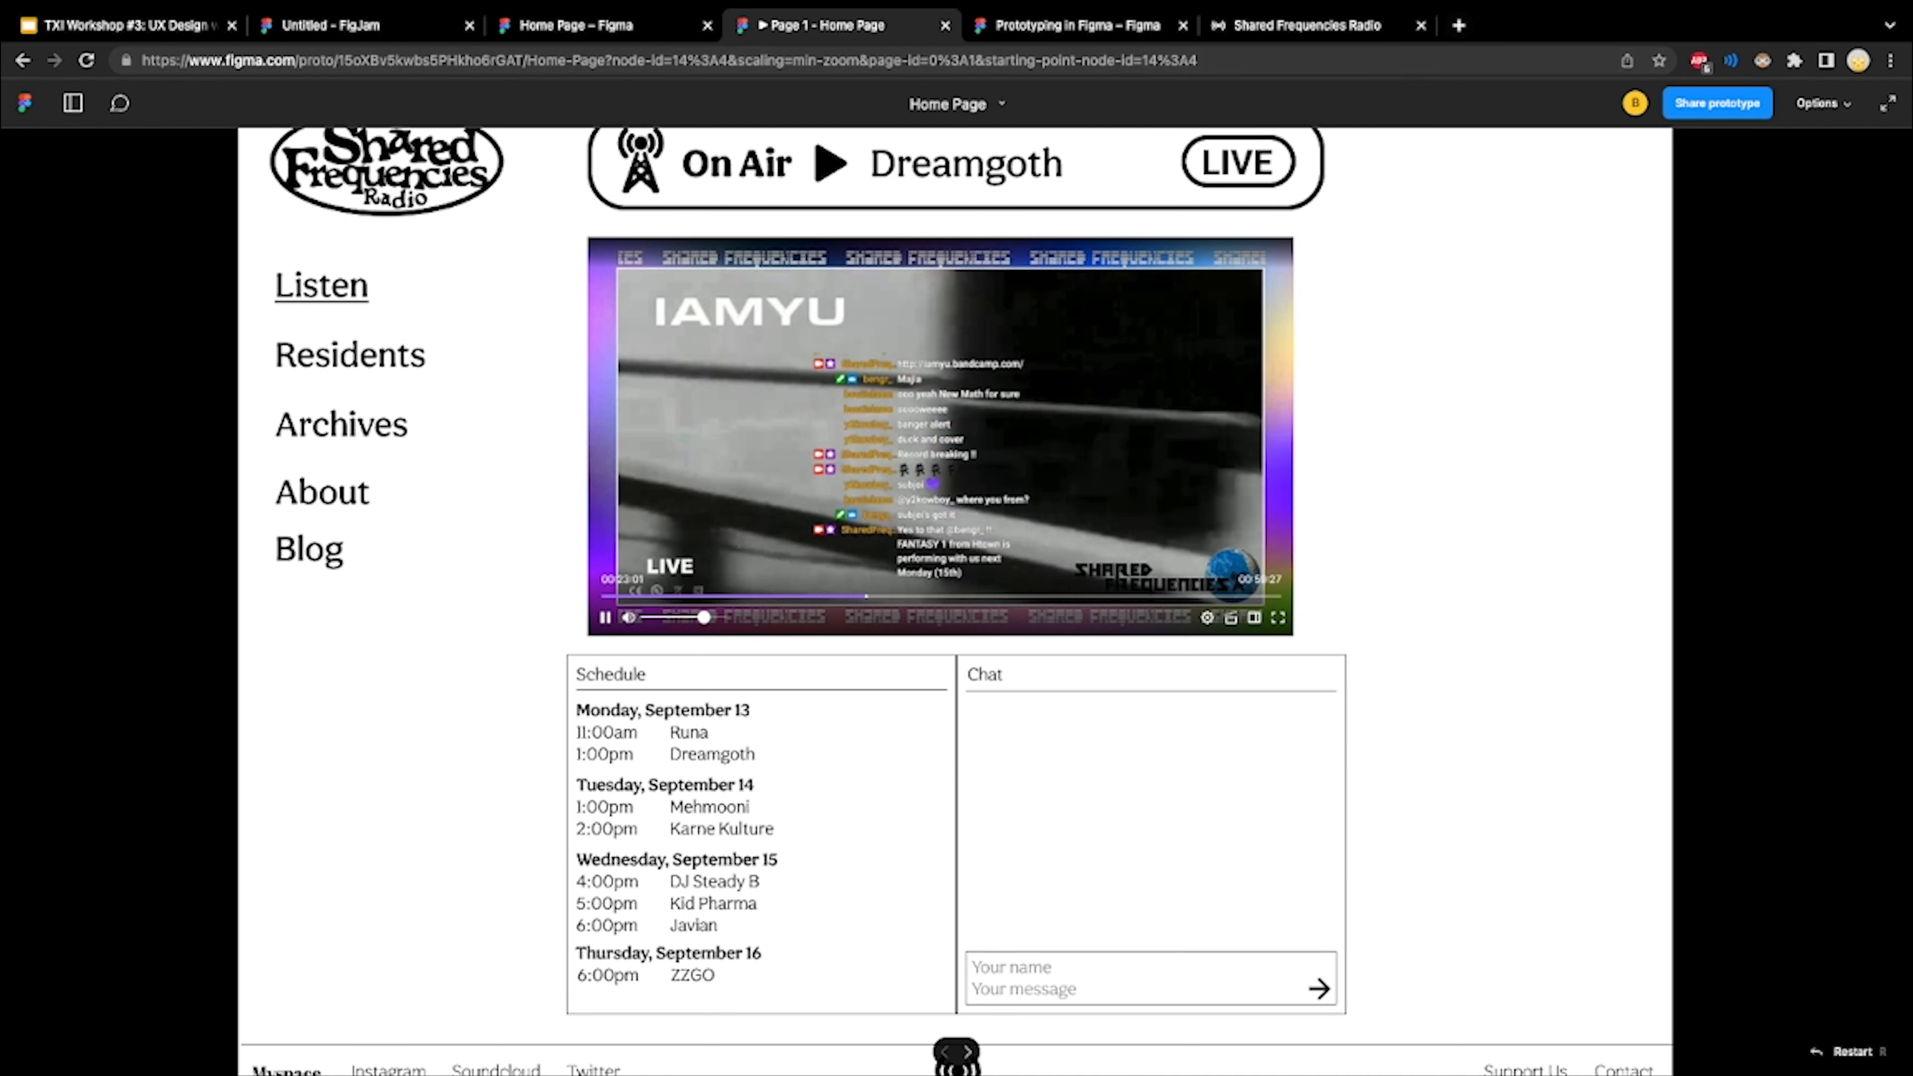
Search the web for "framer" in a new browser tab, open the Framer website, and look over its home page
left_click(1458, 25)
type("framer")
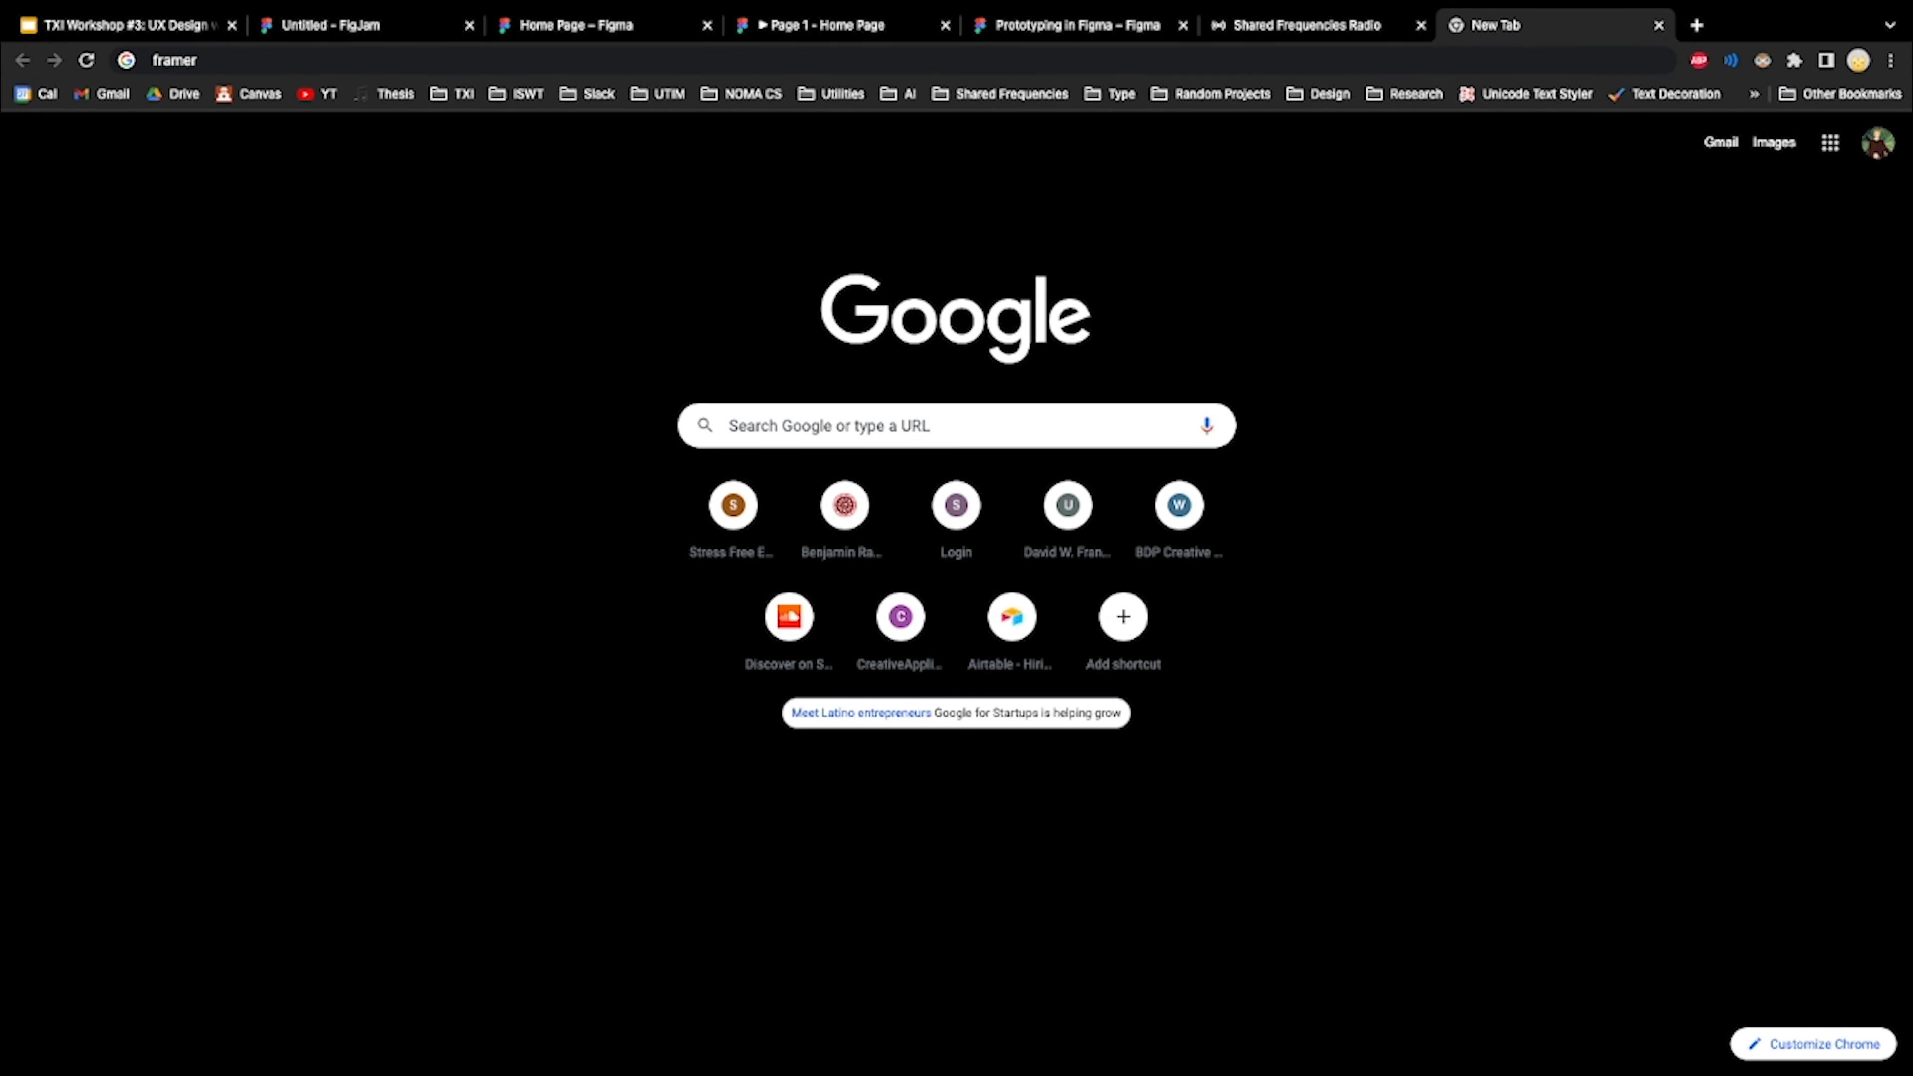
key("Return")
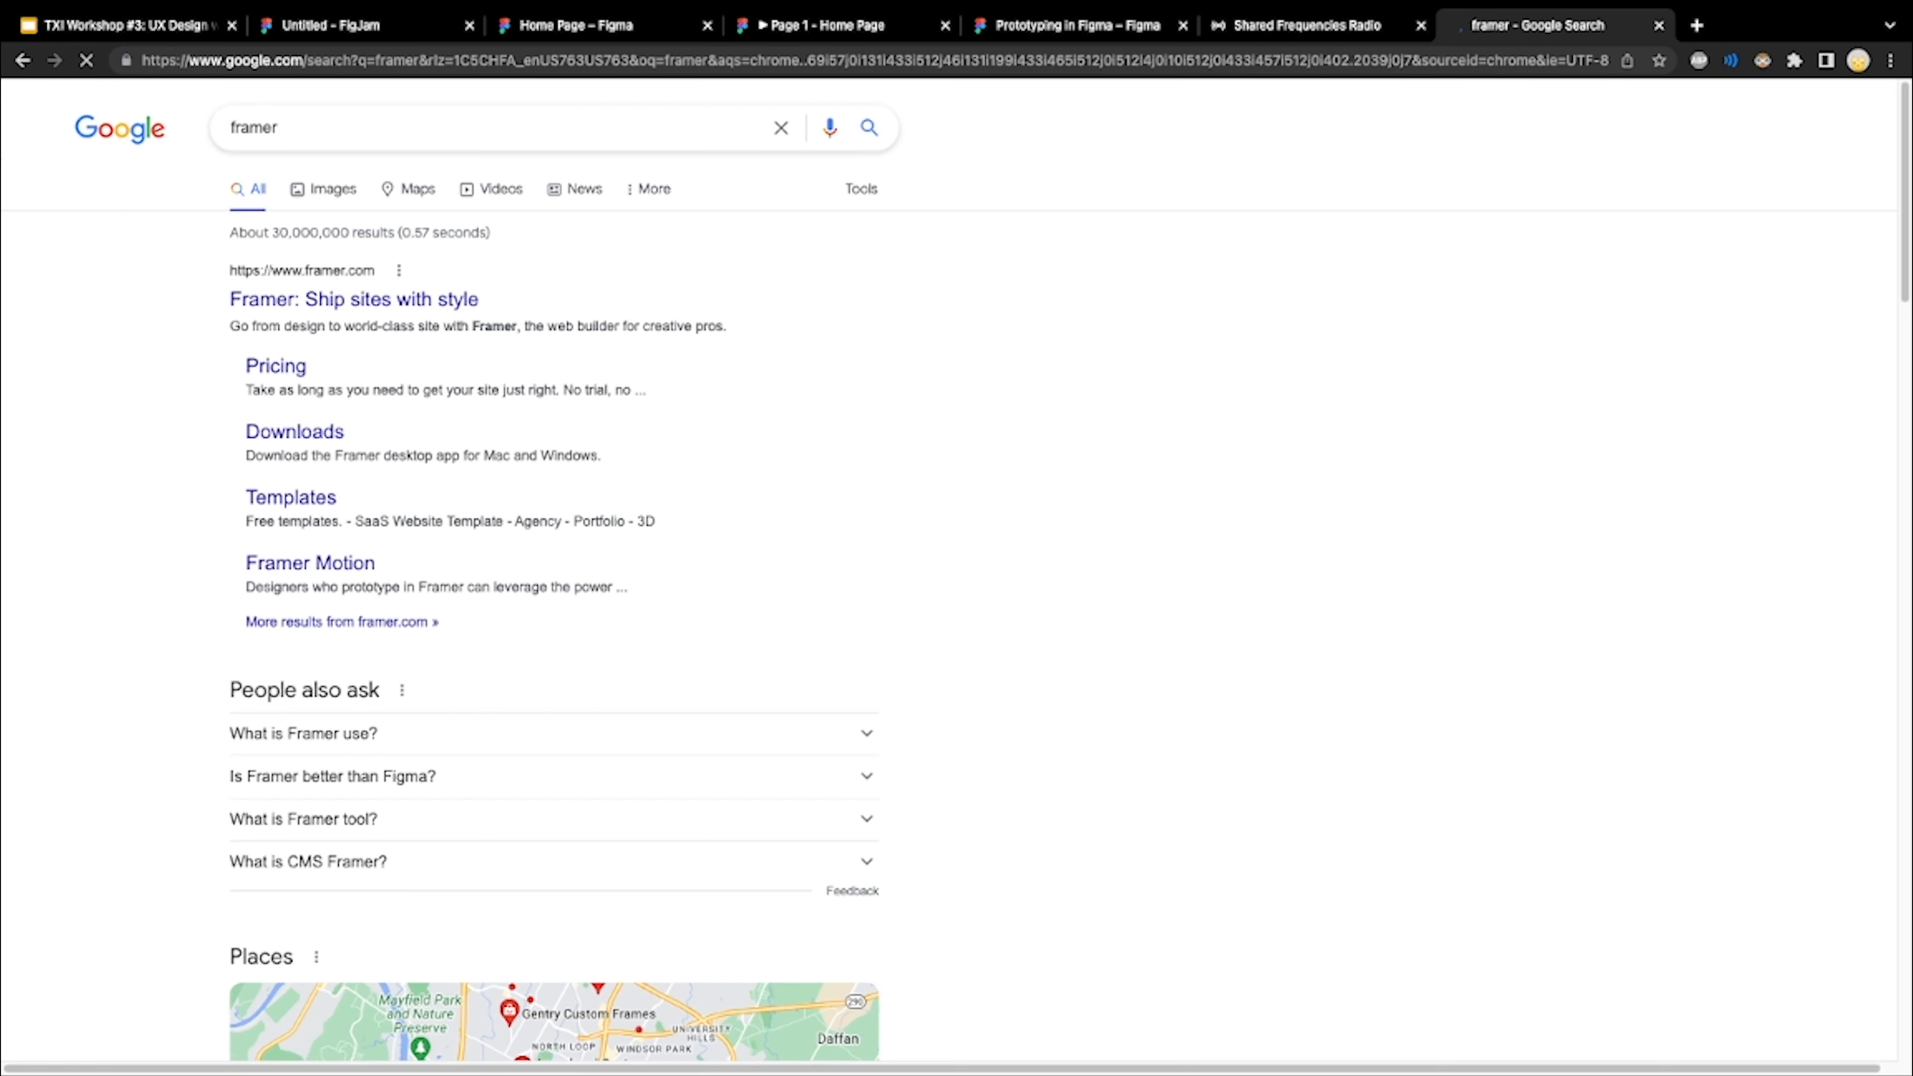
left_click(397, 300)
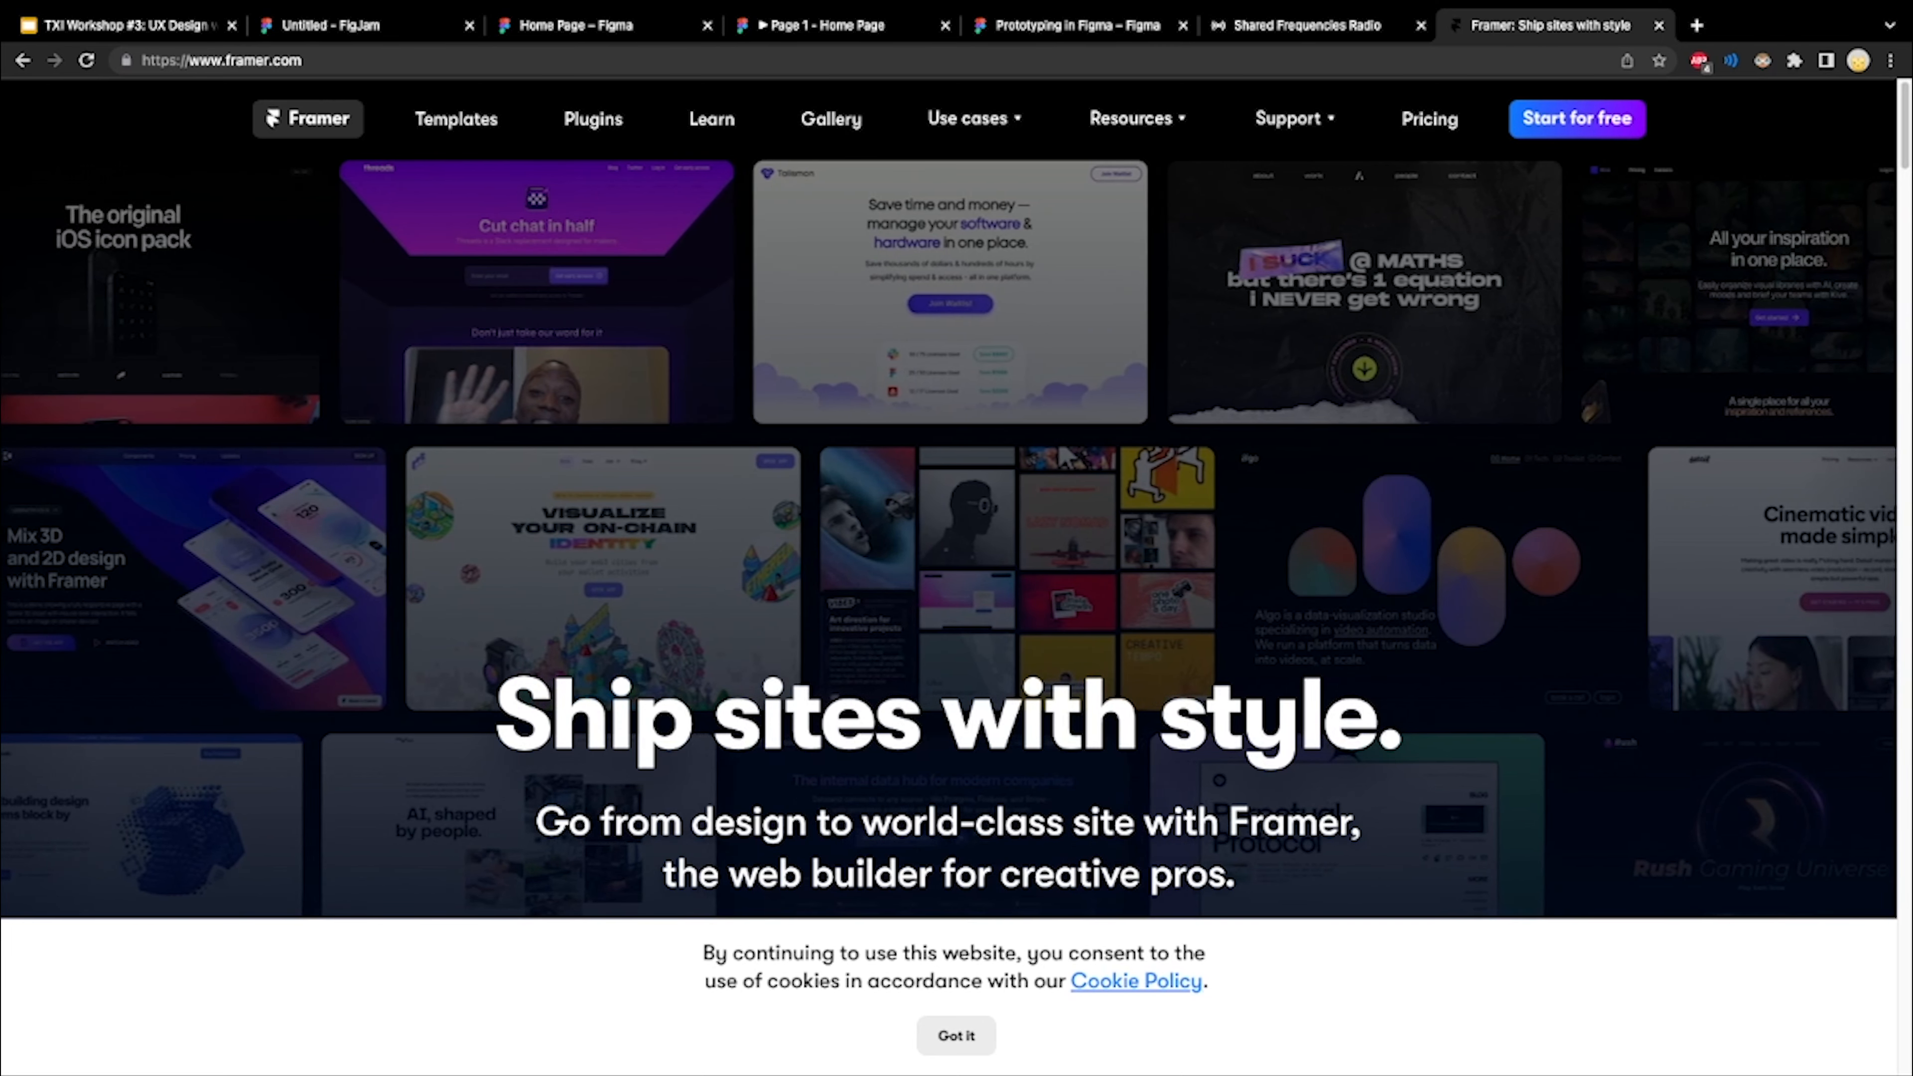
scroll(527, 301, "down", 5)
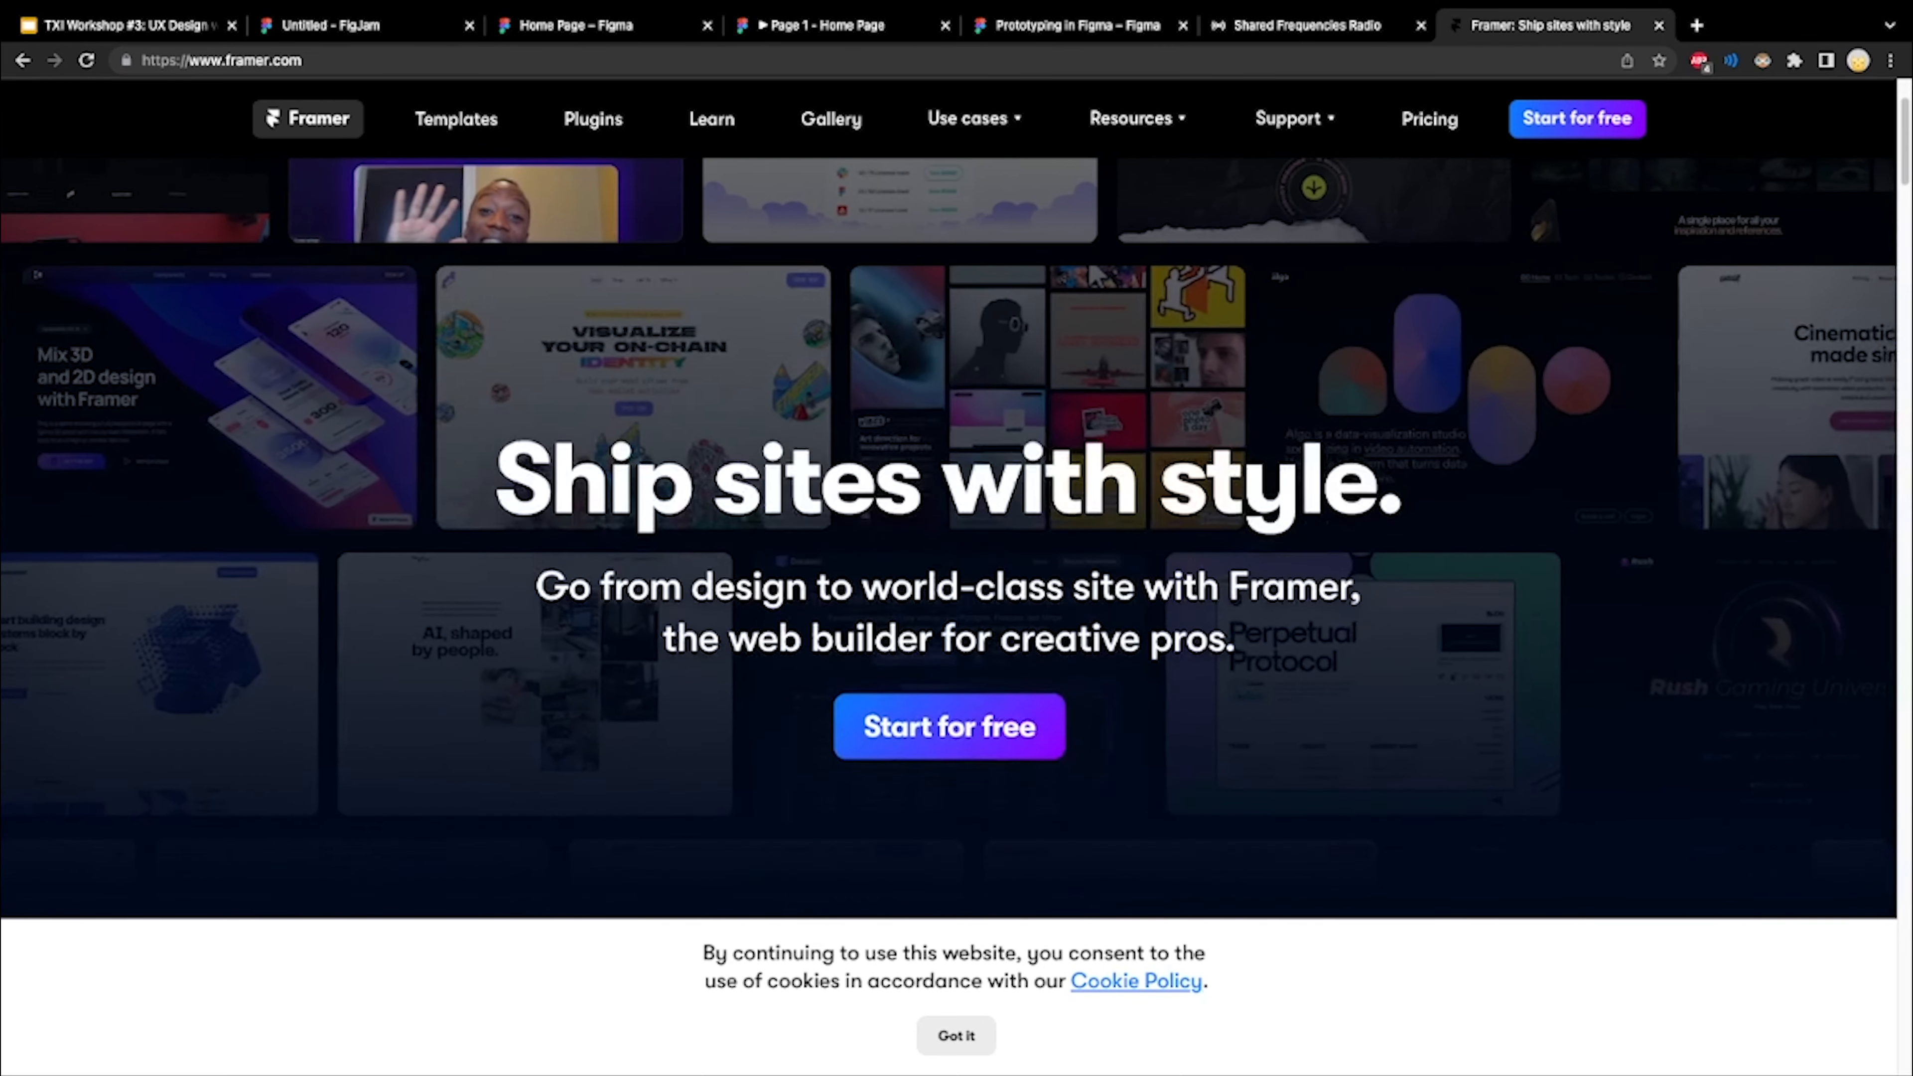
scroll(527, 302, "up", 5)
Browse Framer's website templates and view the Brand Guideline category, including its free templates
left_click(456, 118)
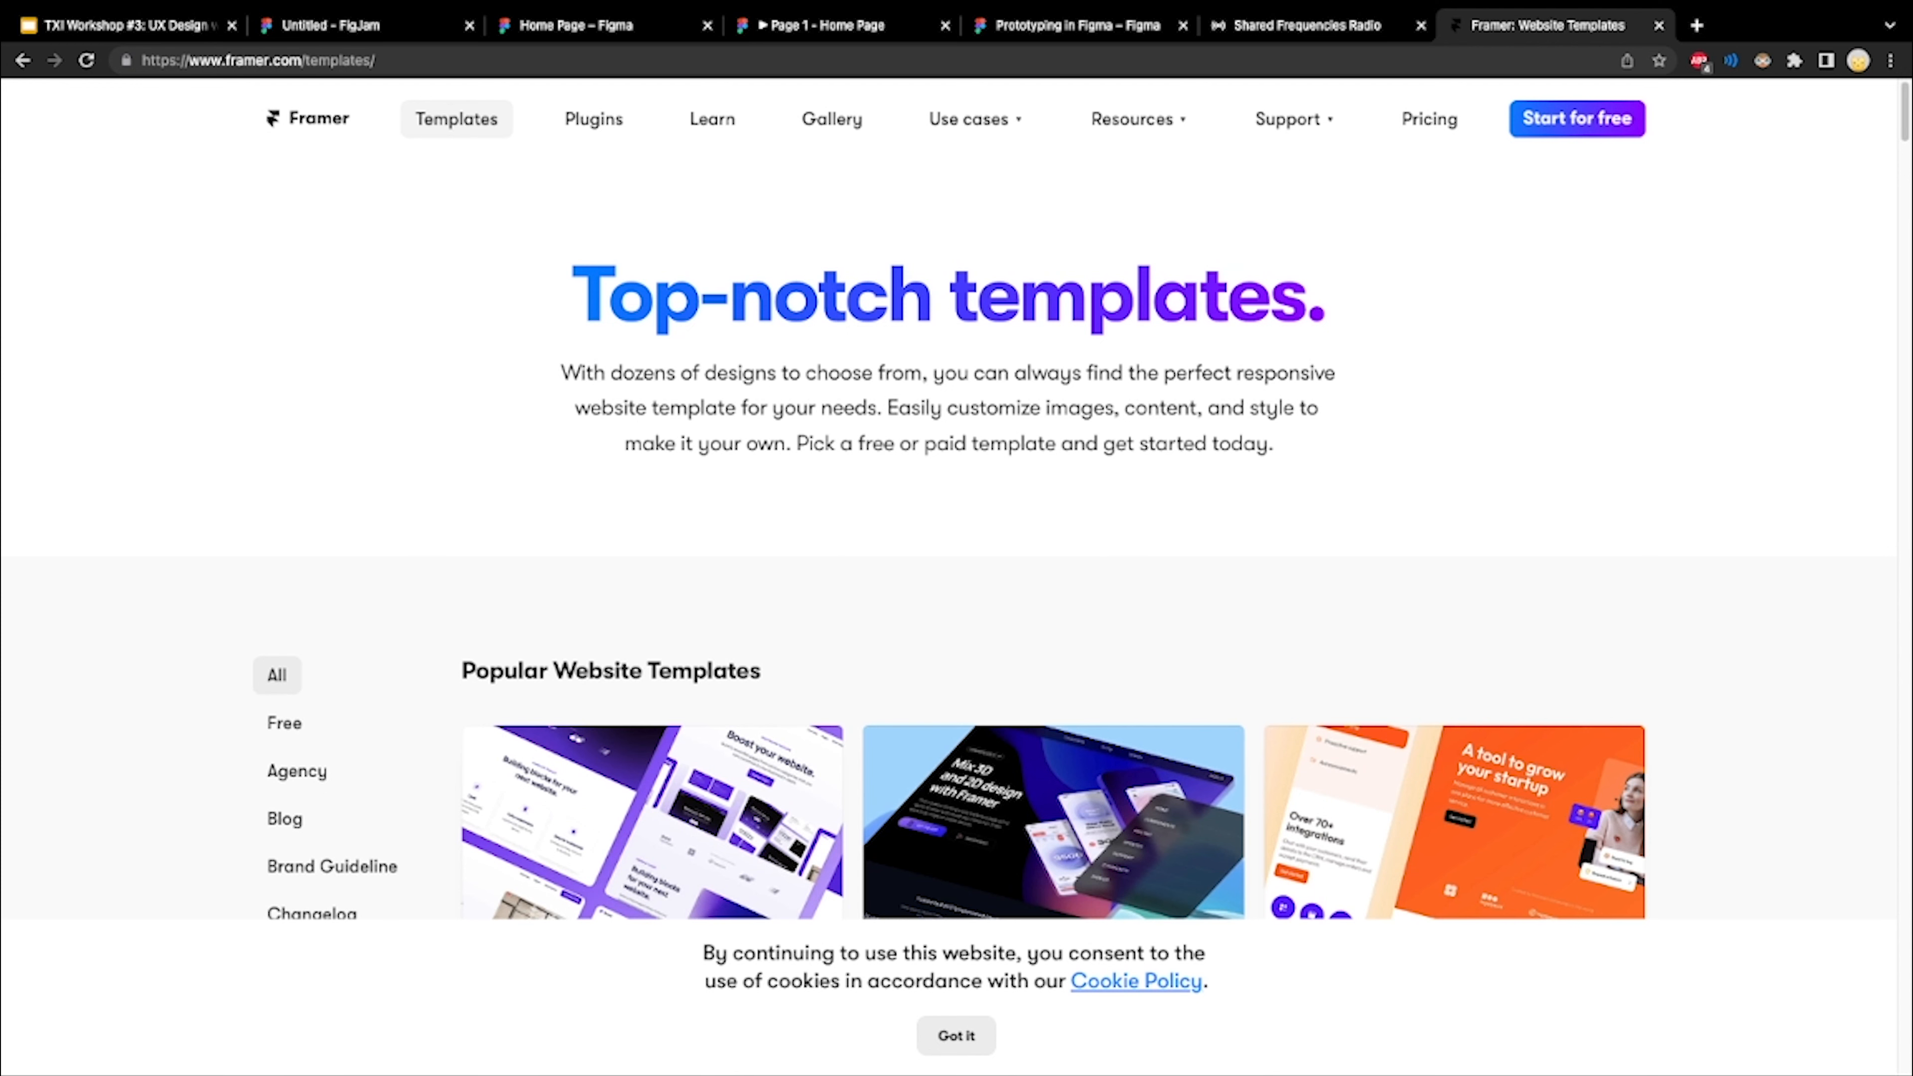
scroll(957, 573, "down", 3)
scroll(652, 573, "down", 2)
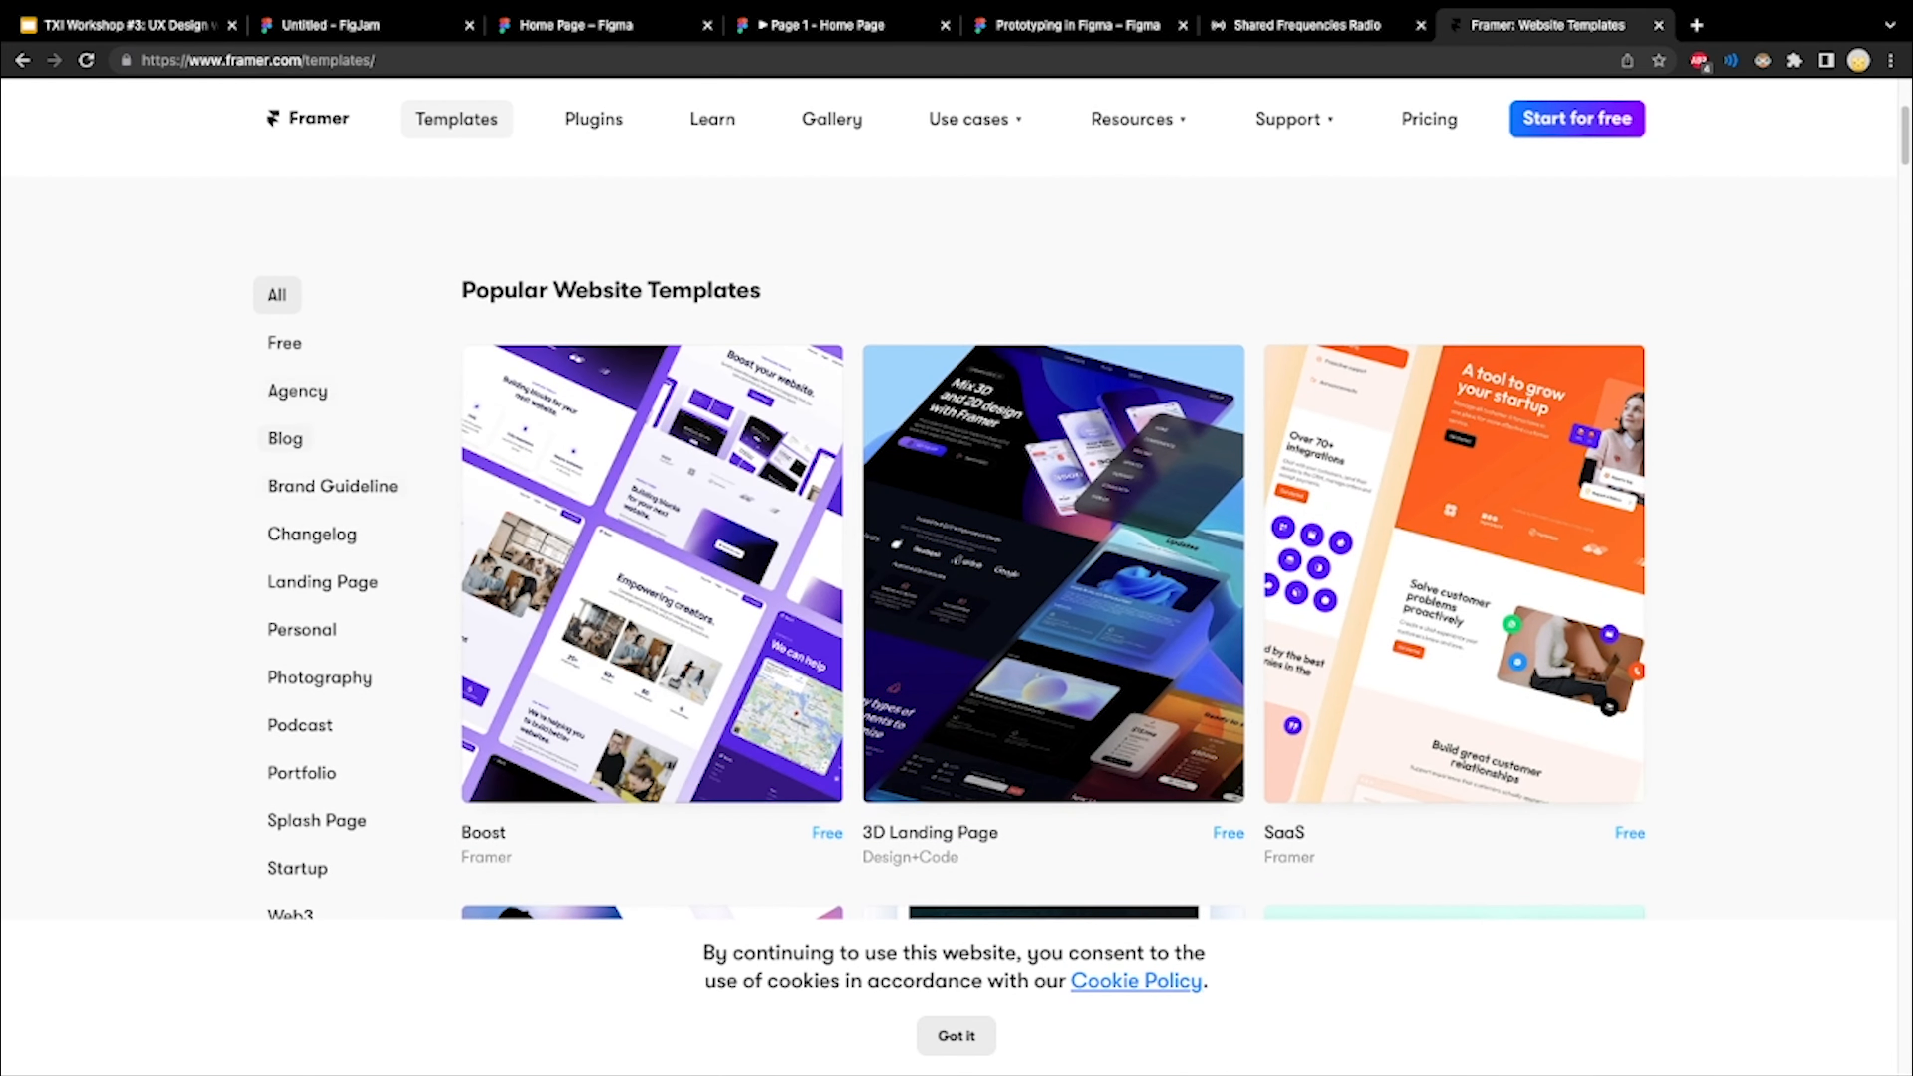
scroll(956, 527, "down", 3)
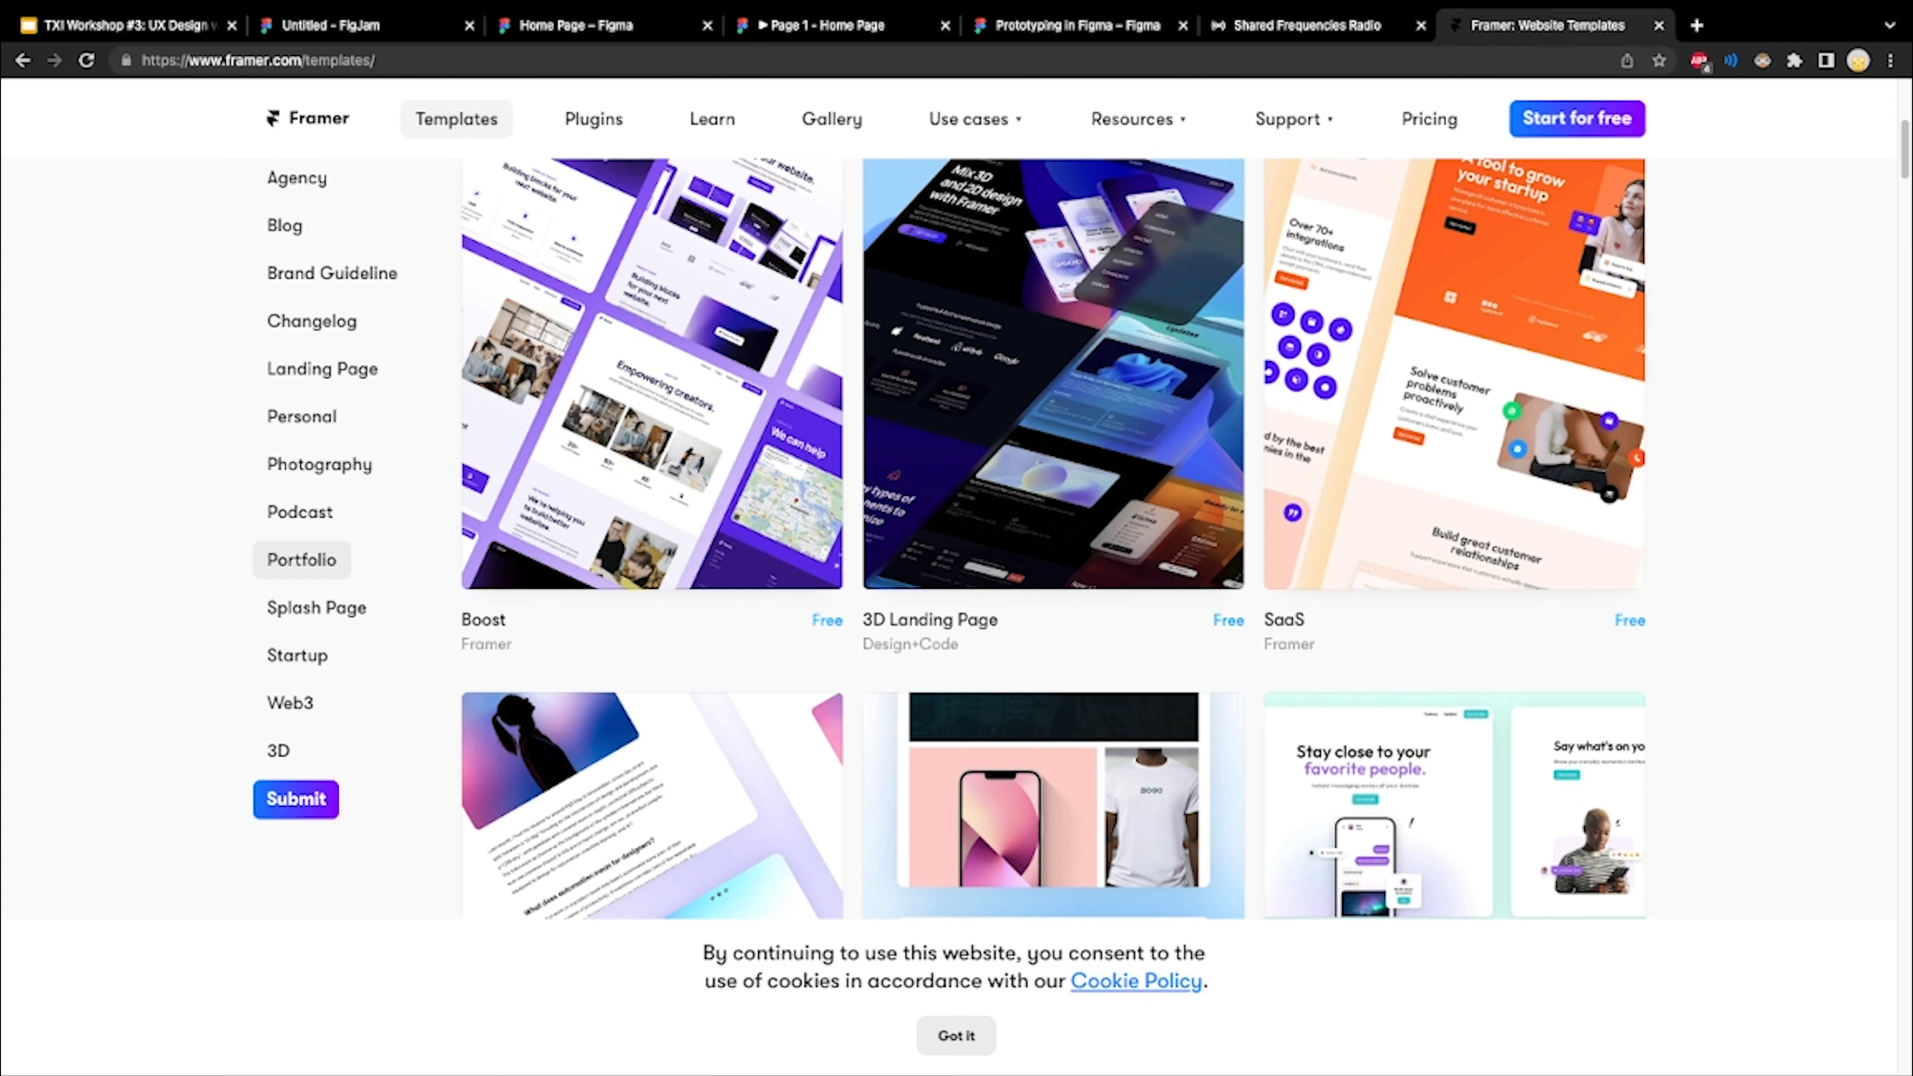
scroll(302, 559, "up", 4)
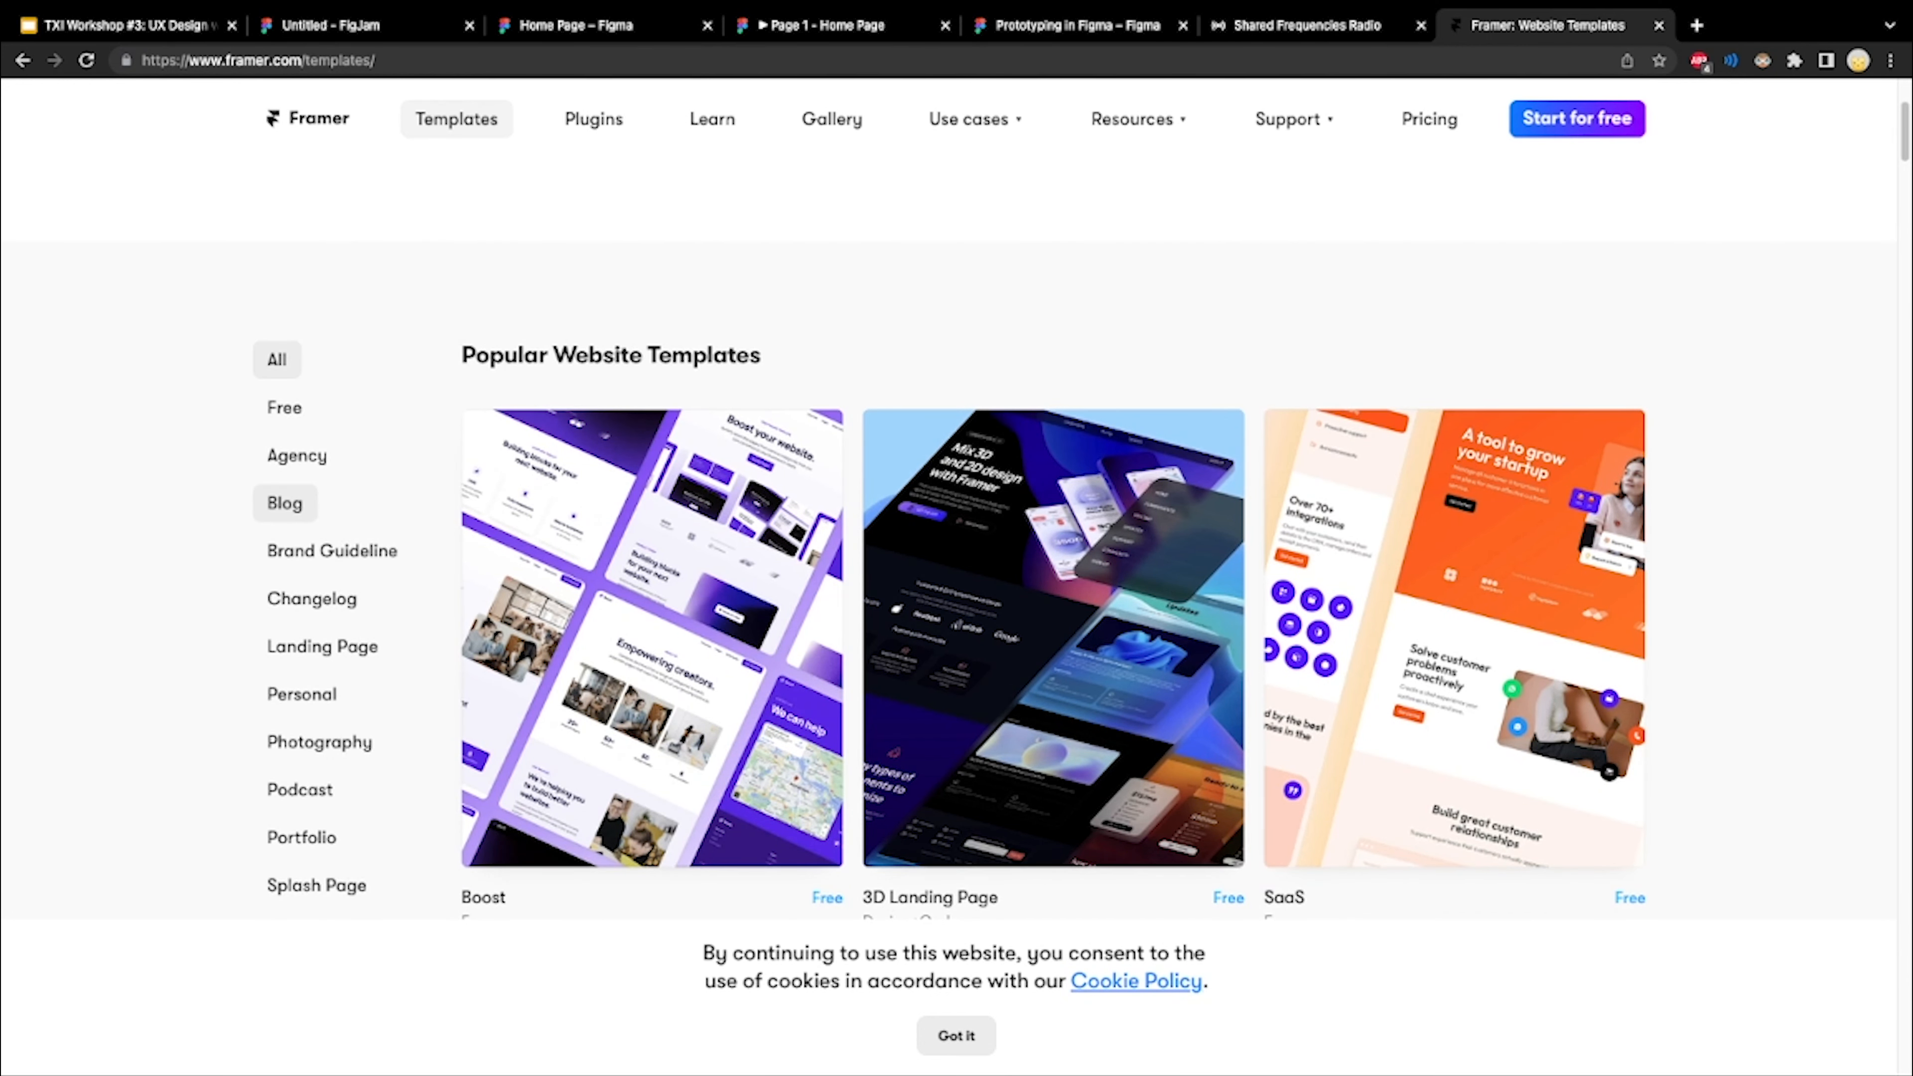
left_click(331, 550)
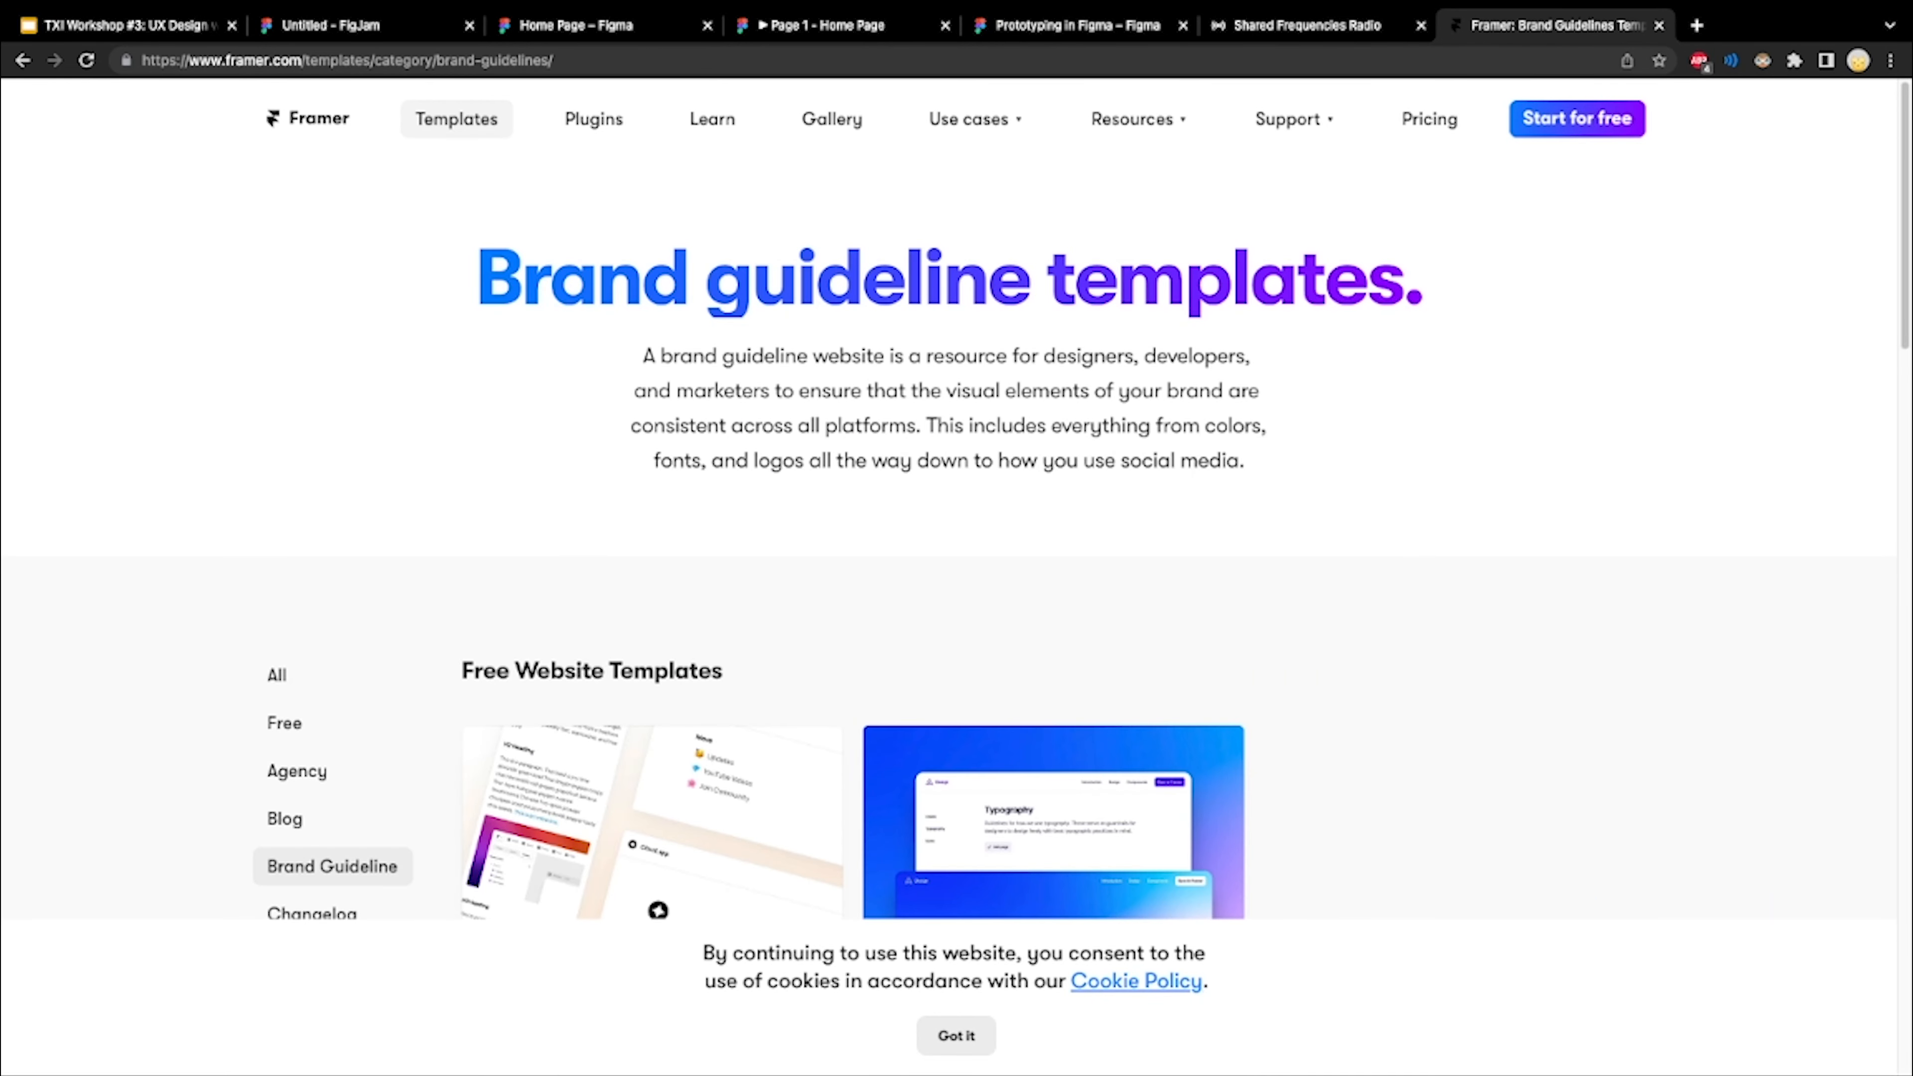
scroll(331, 550, "down", 5)
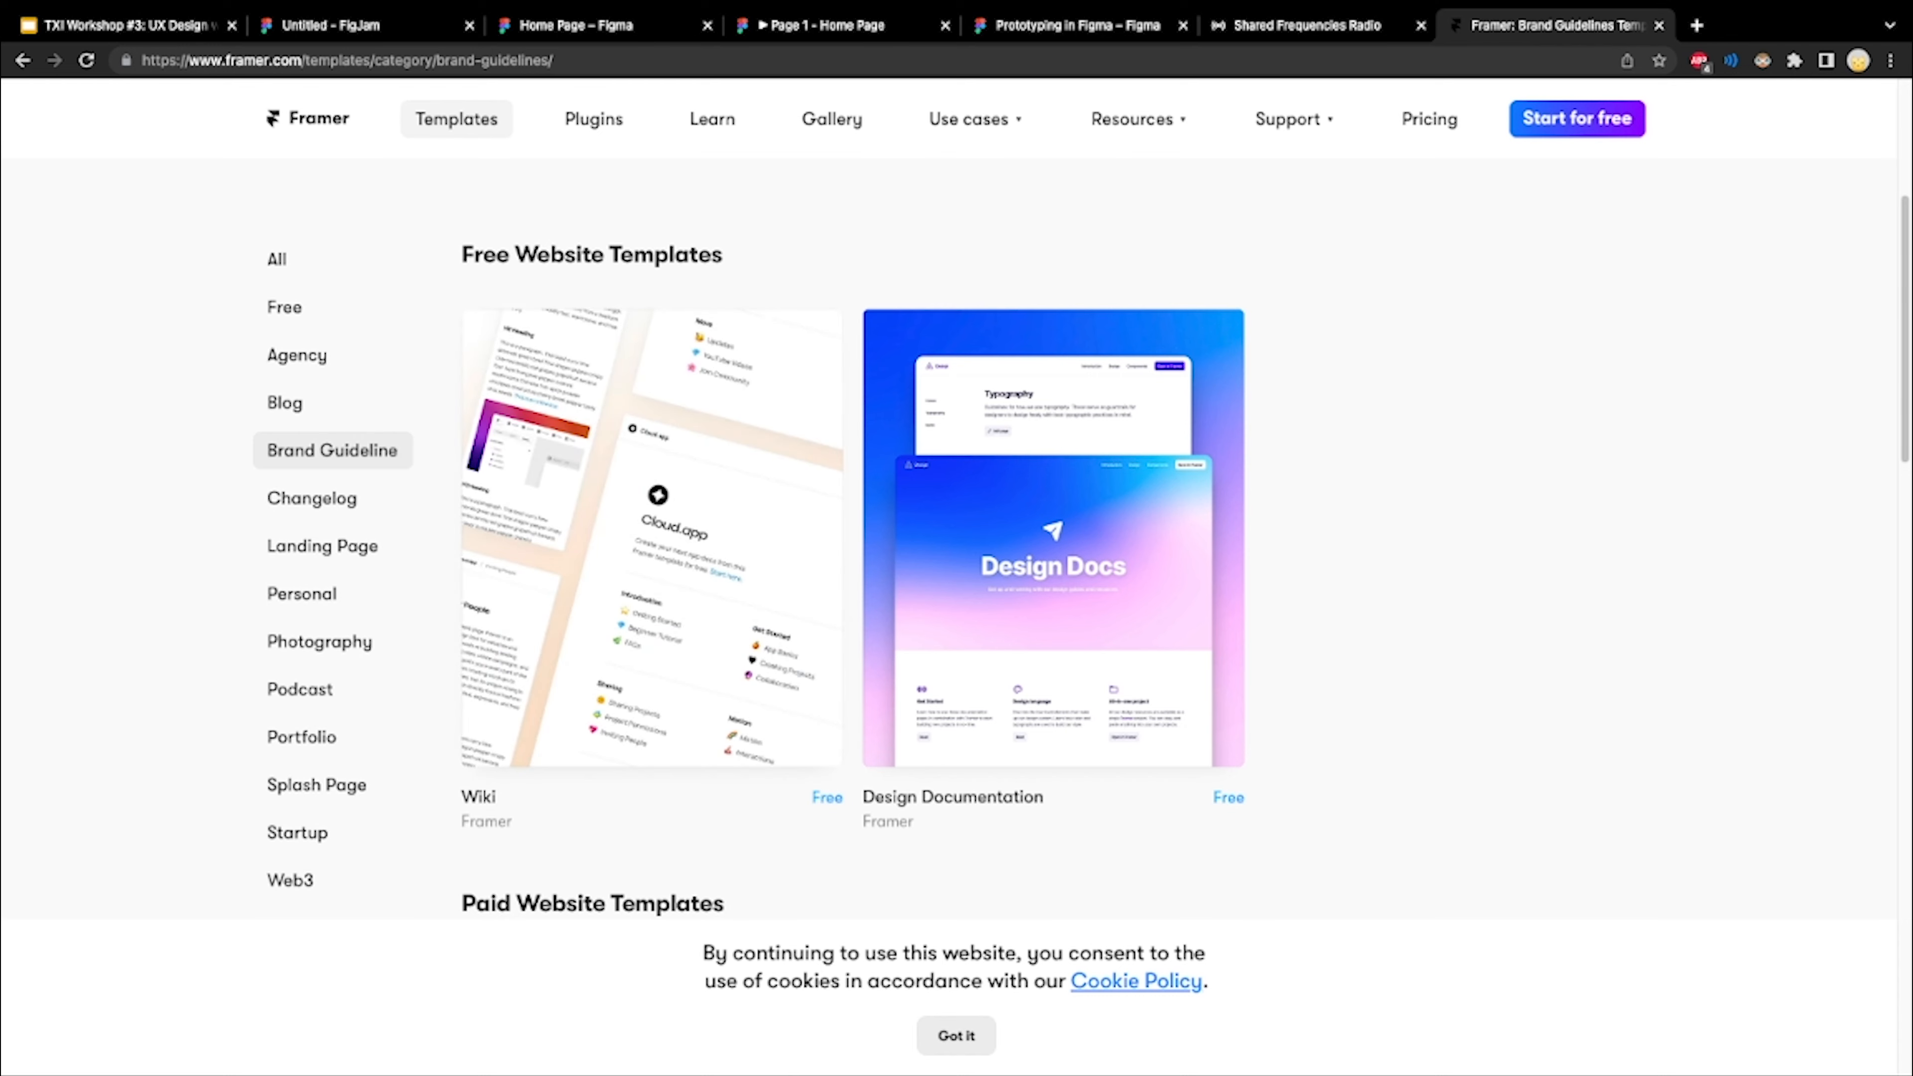
Switch to the workshop deck in Google Slides and flip back through the slides, stopping on the Learn Design Extra Resources slide
left_click(127, 25)
key("Up")
key("Up")
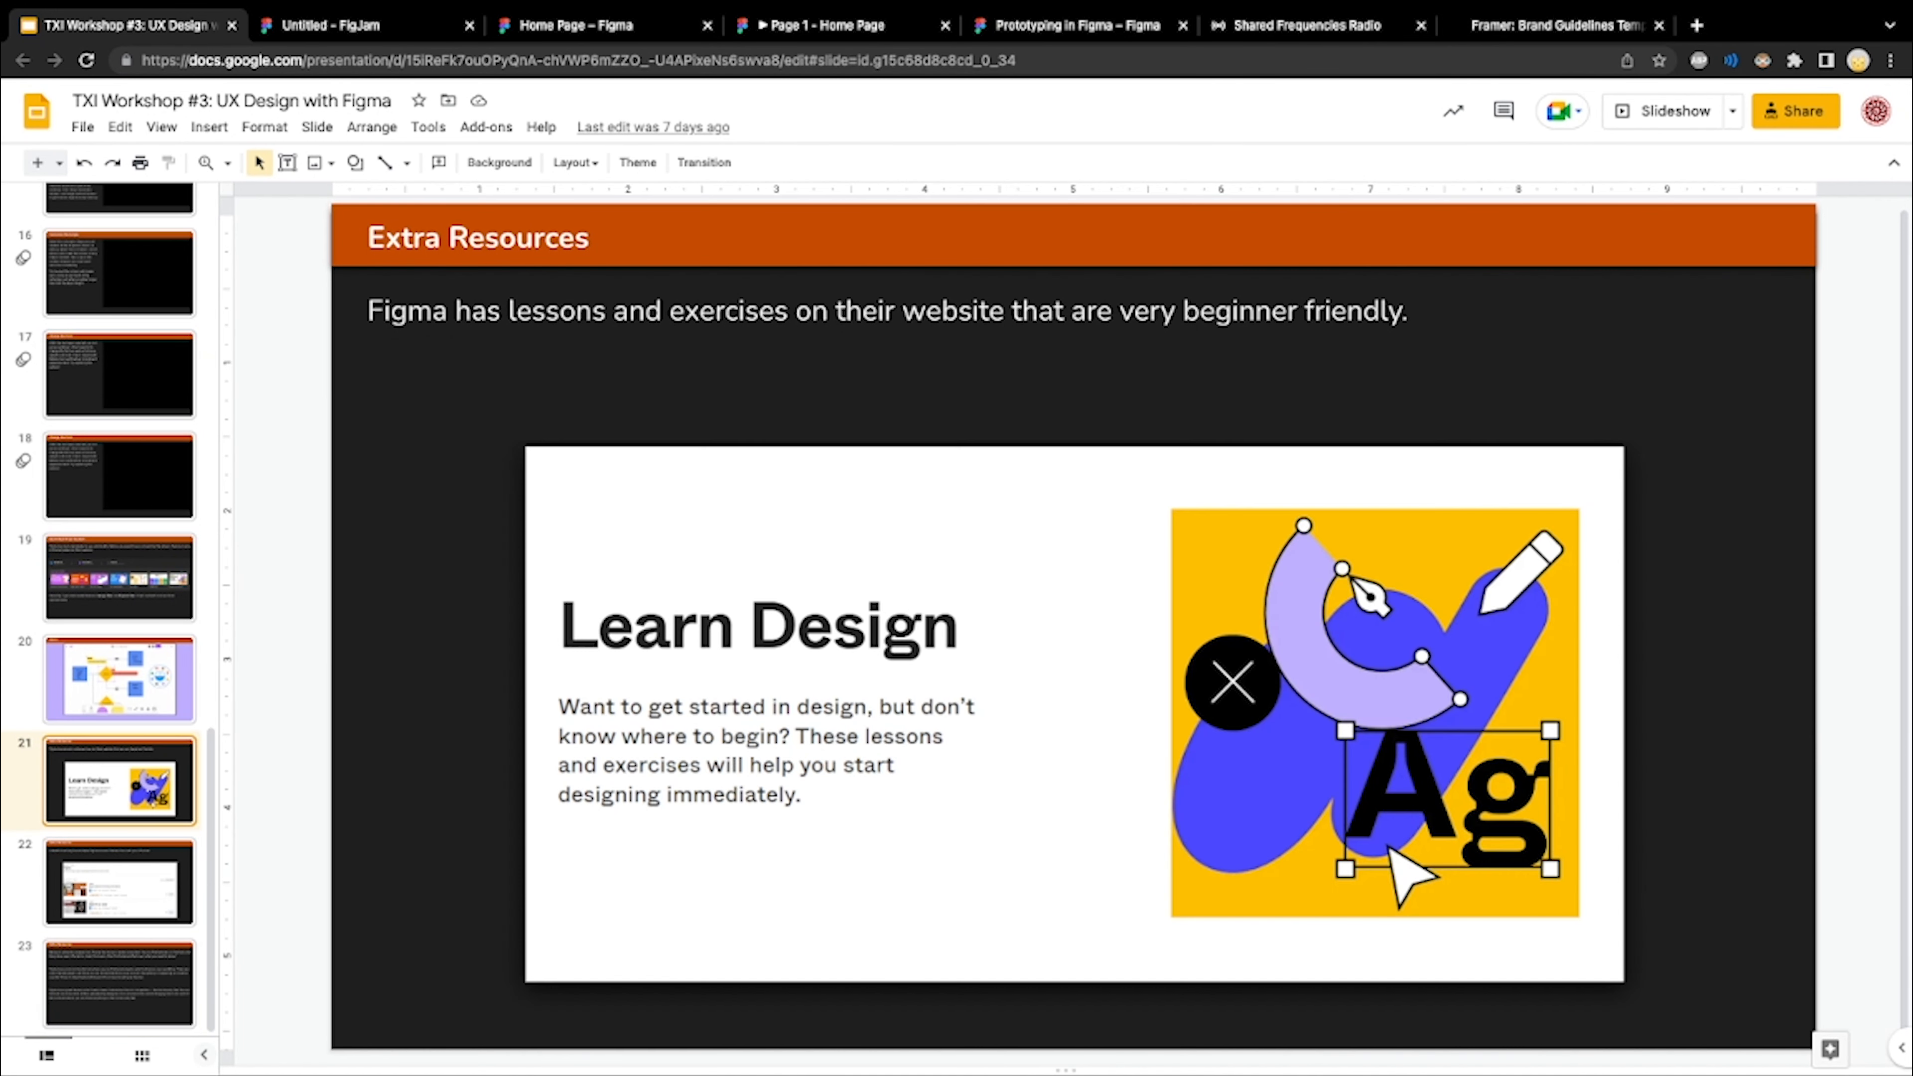
key("Up")
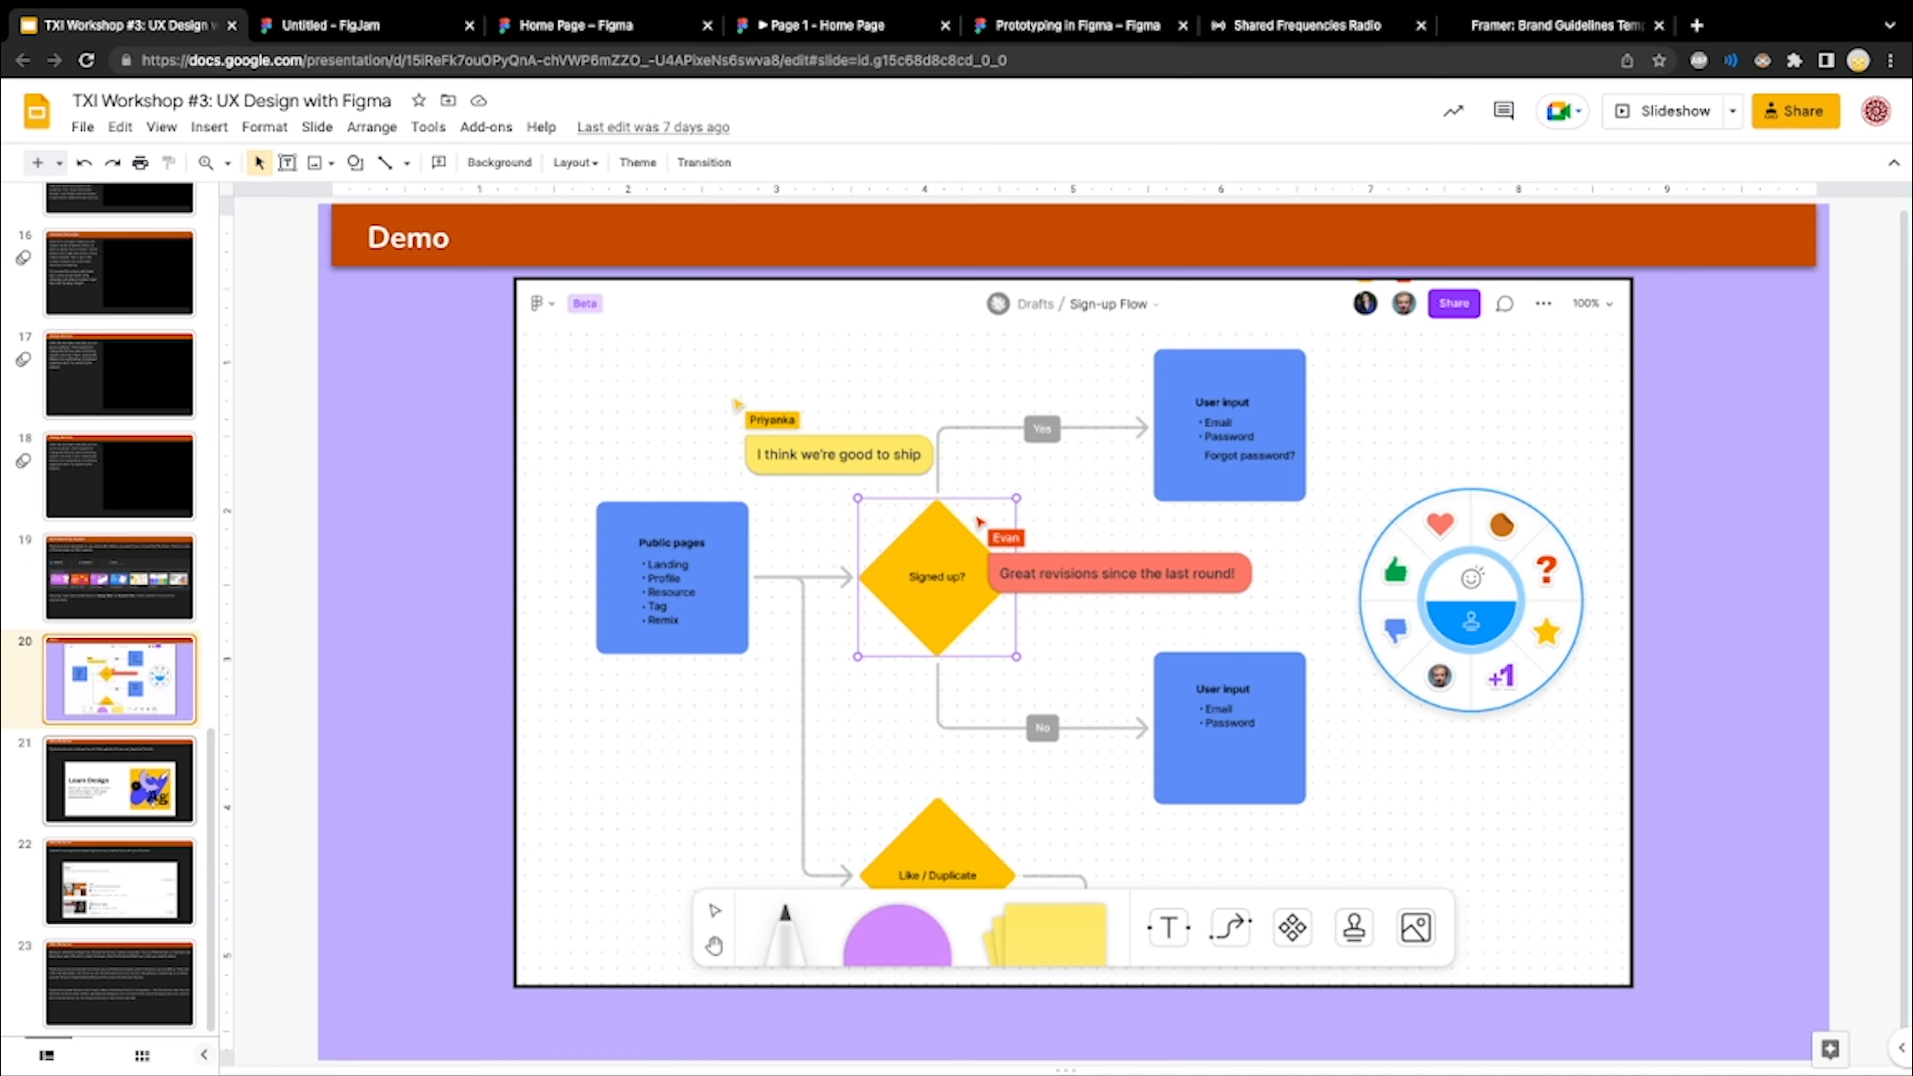
key("Up")
key("Down")
key("Down")
key("Up")
key("Down")
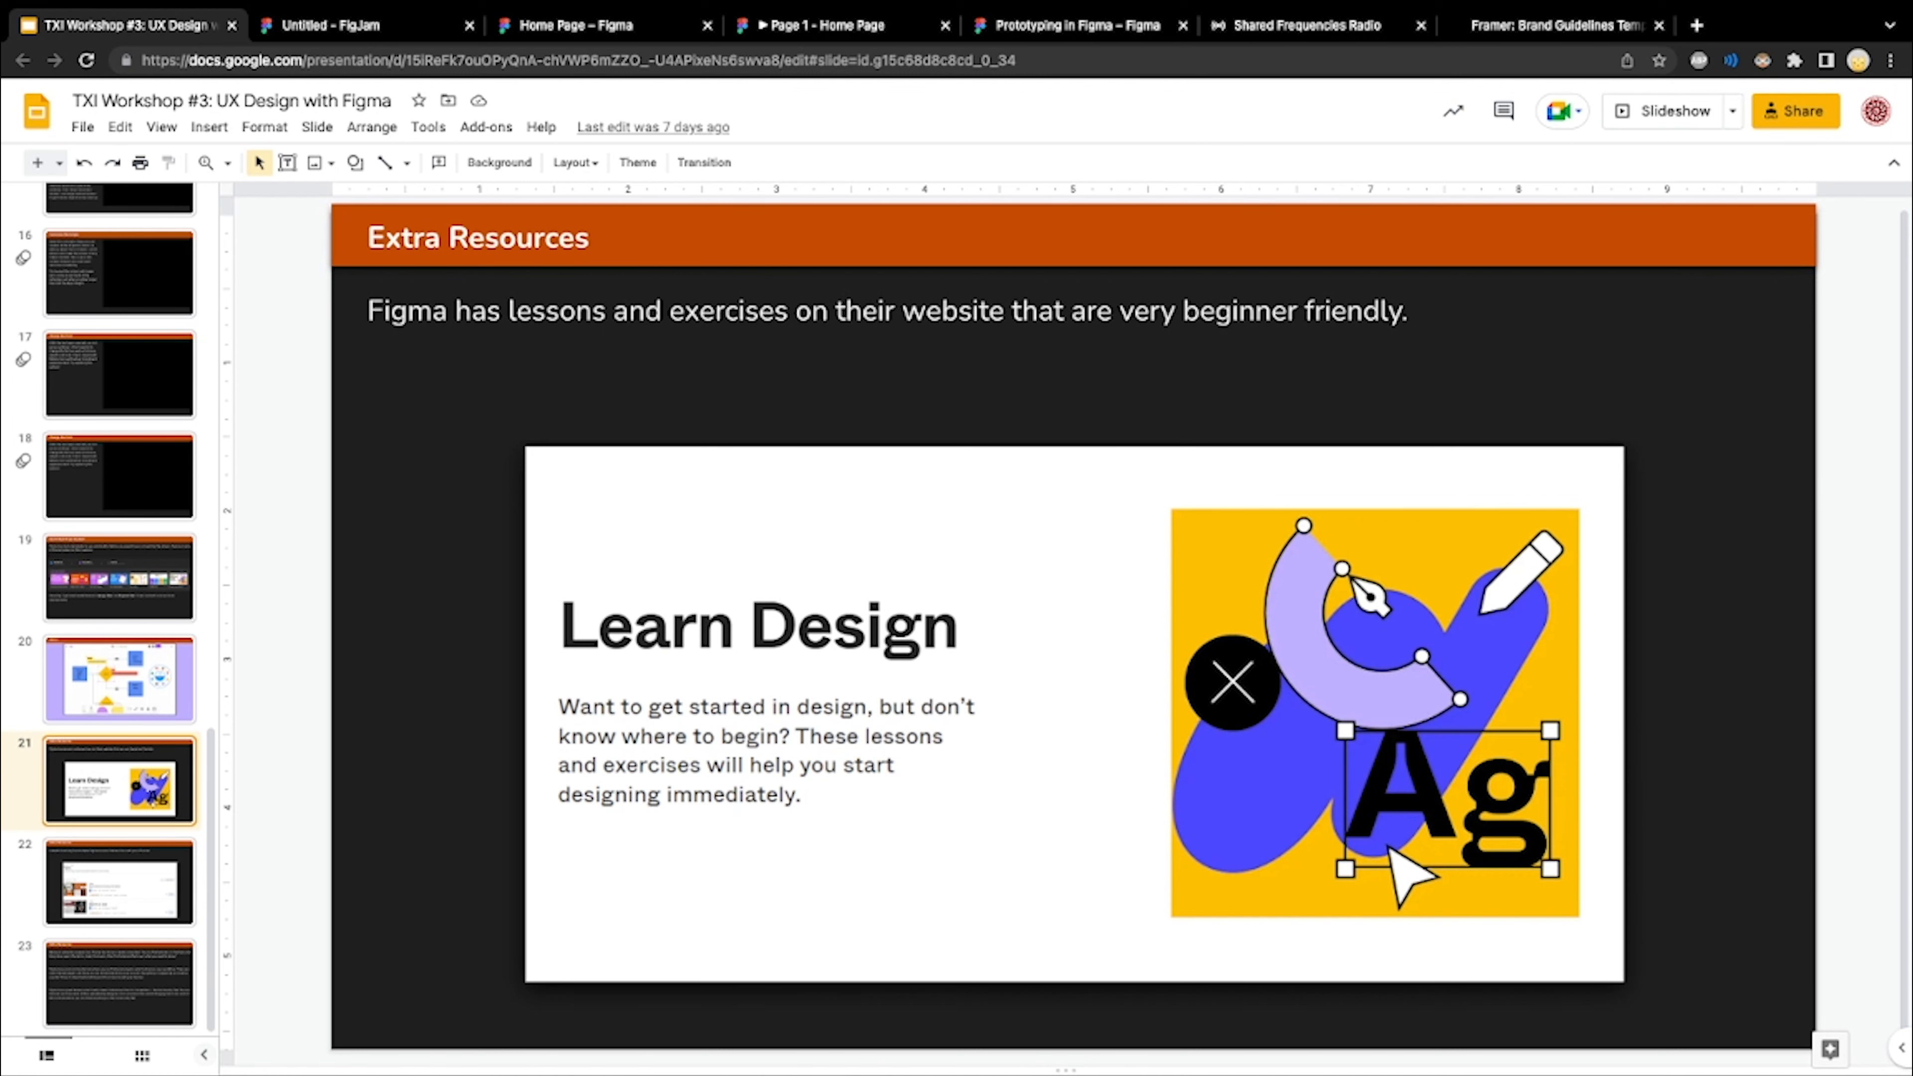
Flip between the Demo and Extra Resources slides, ending on the slide about LinkedIn Learning's Figma courses
key("Down")
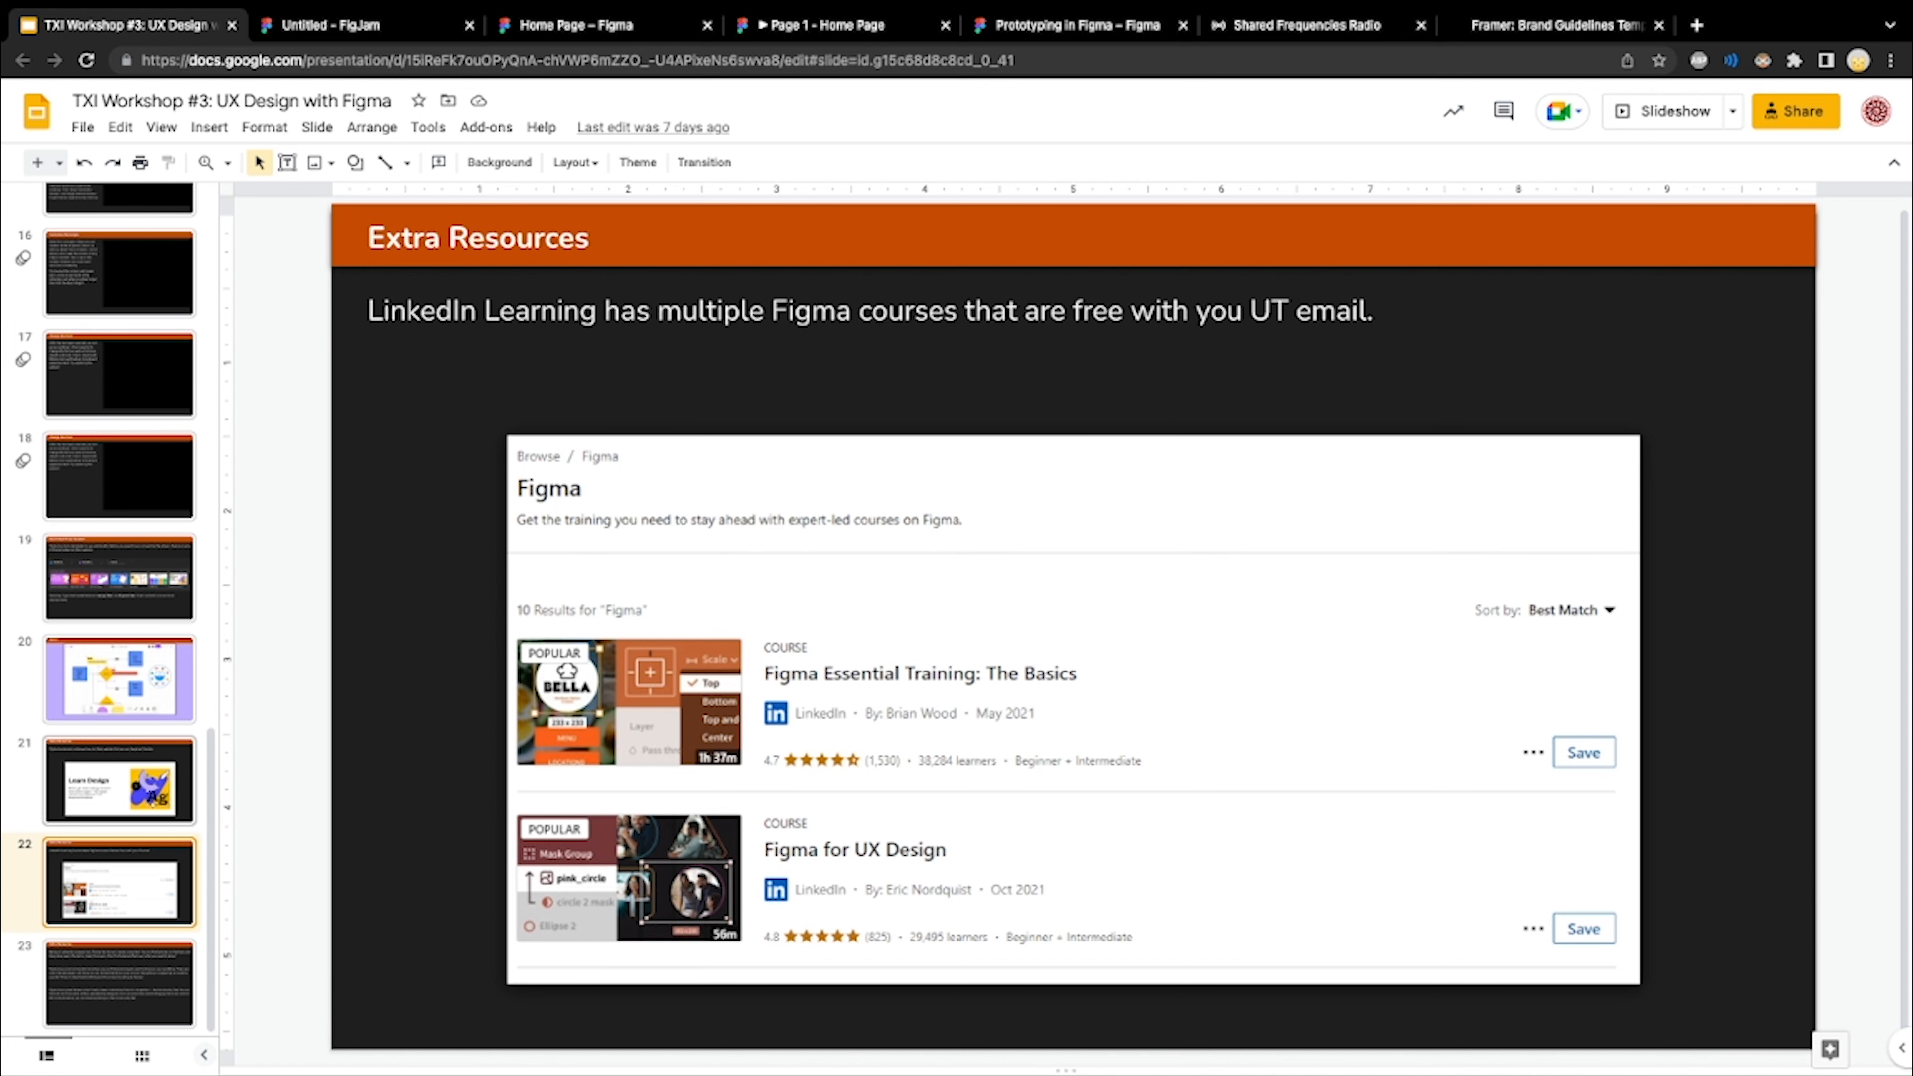
key("Down")
key("Up")
key("Up")
key("Down")
key("Up")
key("Up")
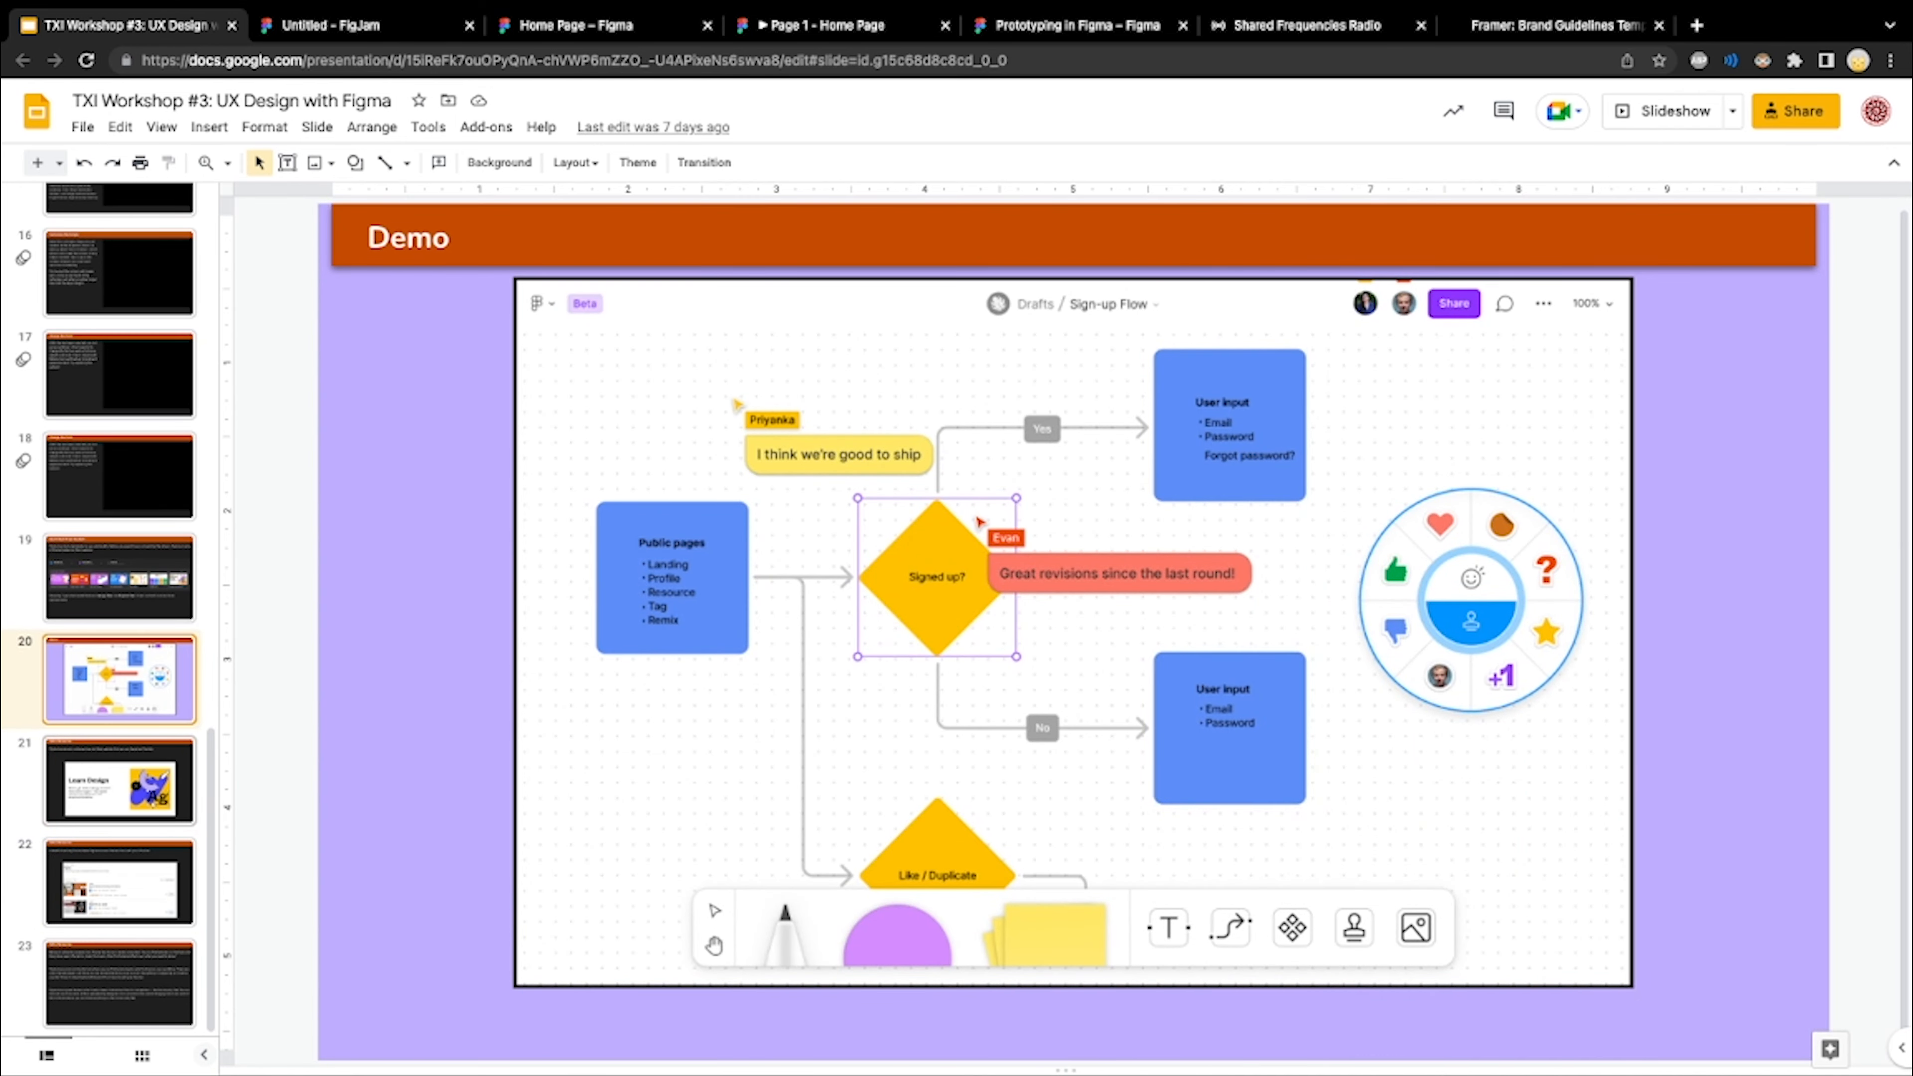
key("Down")
key("Down")
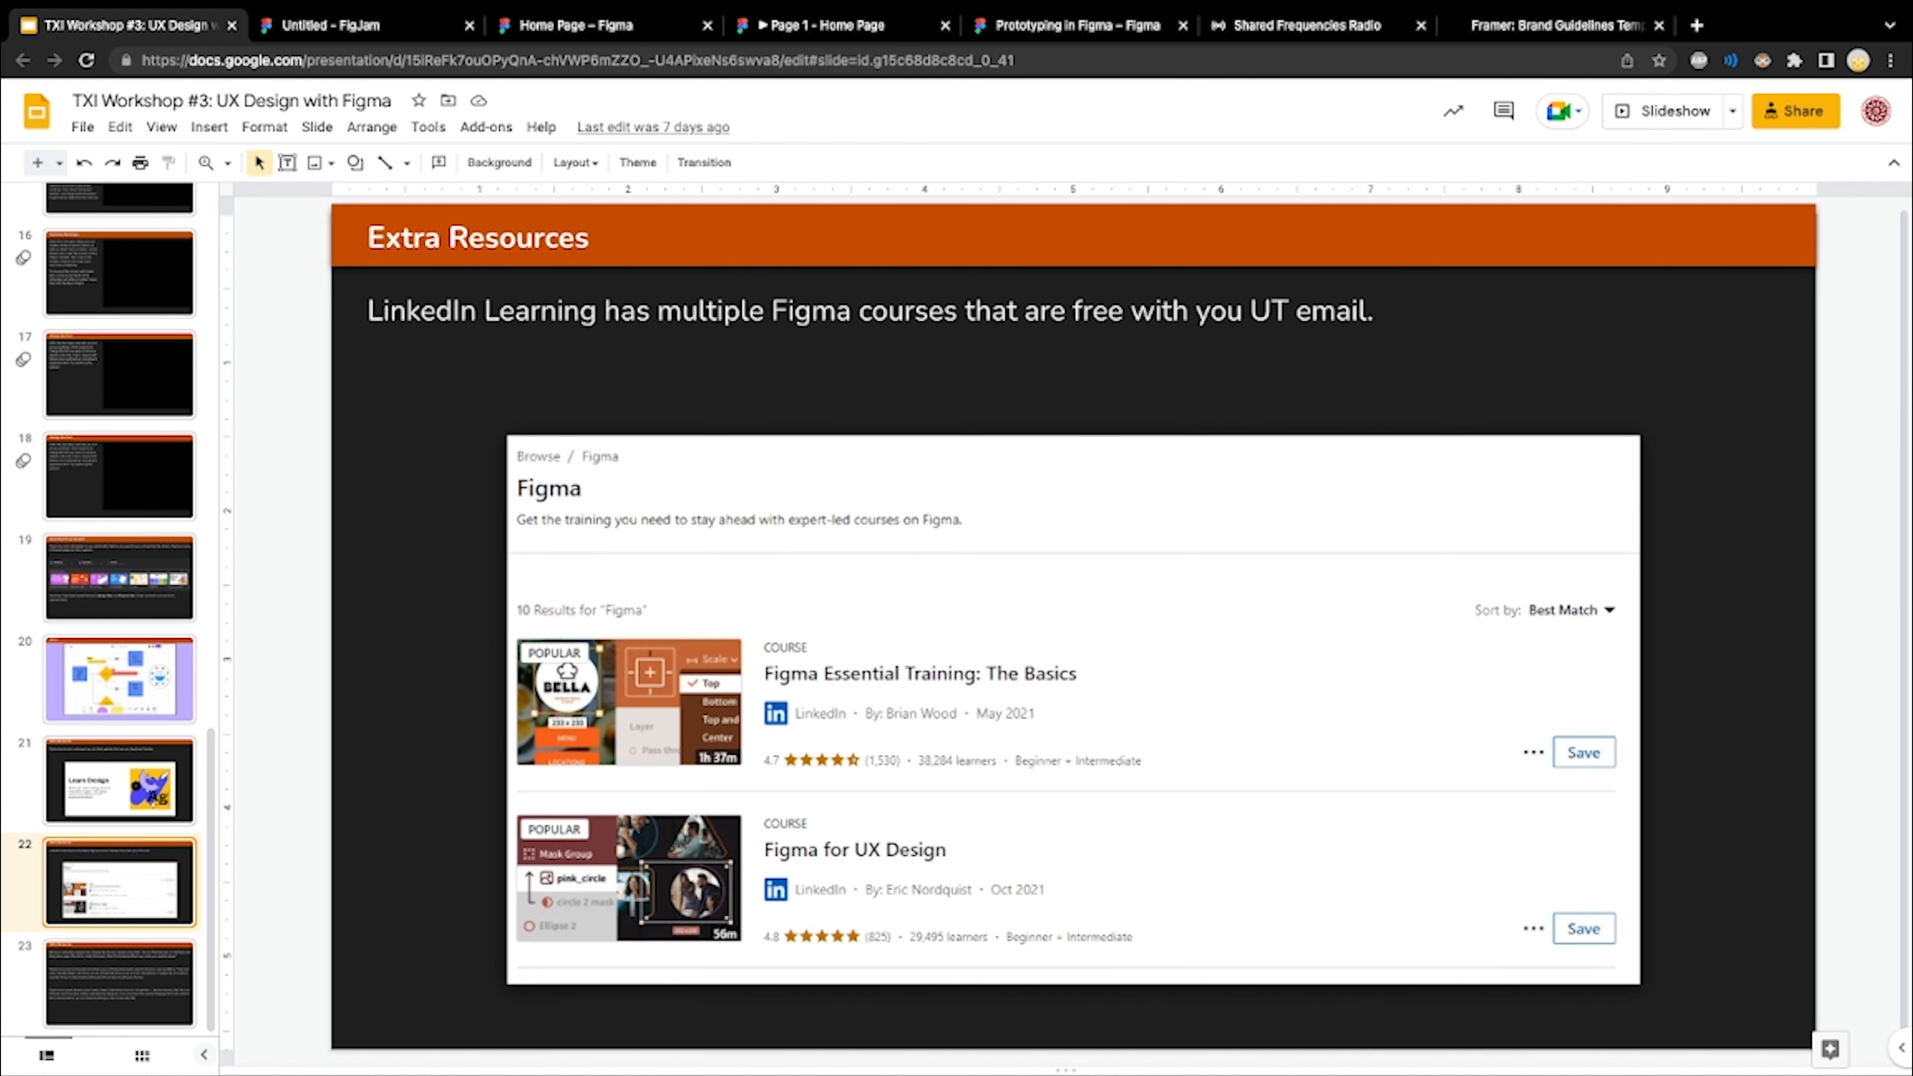
Switch to the Prototyping in Figma file and look over its instructions and the Logged out, Register and Login frames
left_click(1076, 25)
scroll(956, 603, "right", 3)
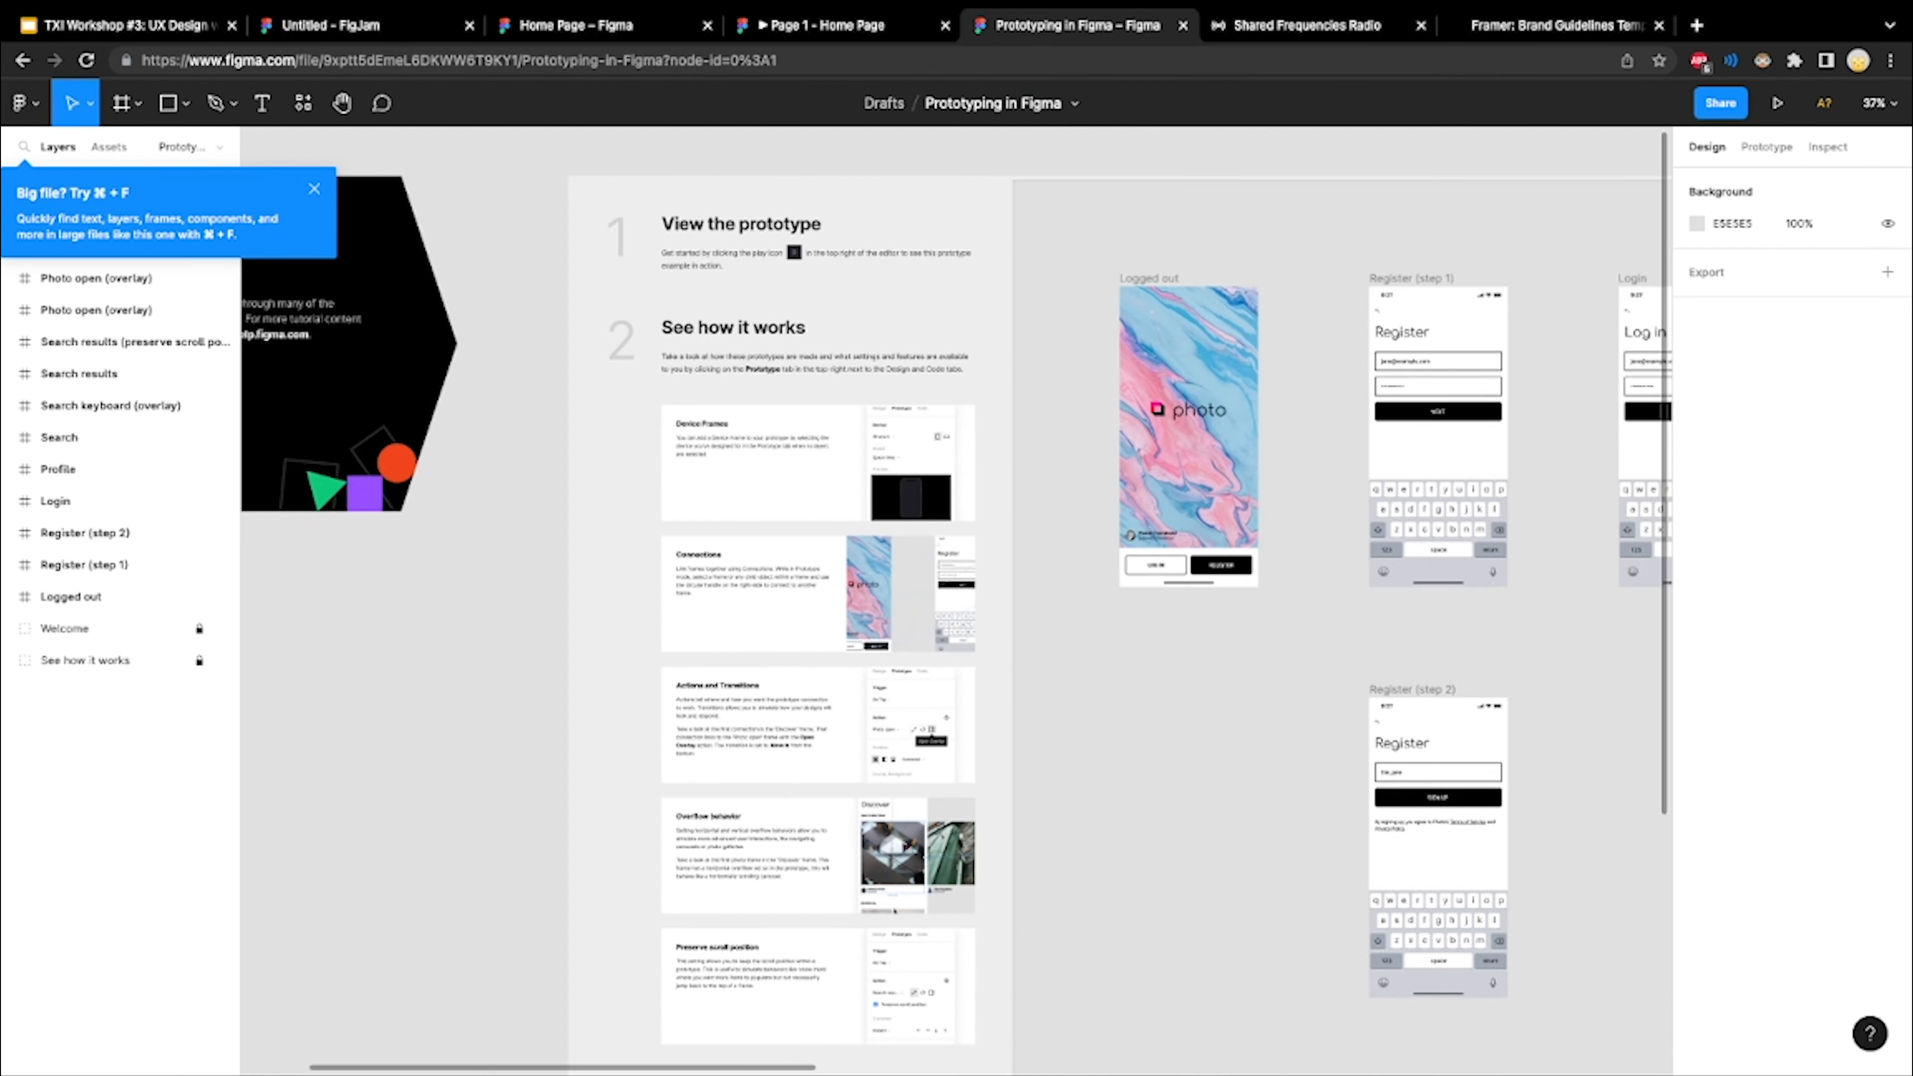
scroll(957, 602, "up", 1)
scroll(783, 340, "up", 5)
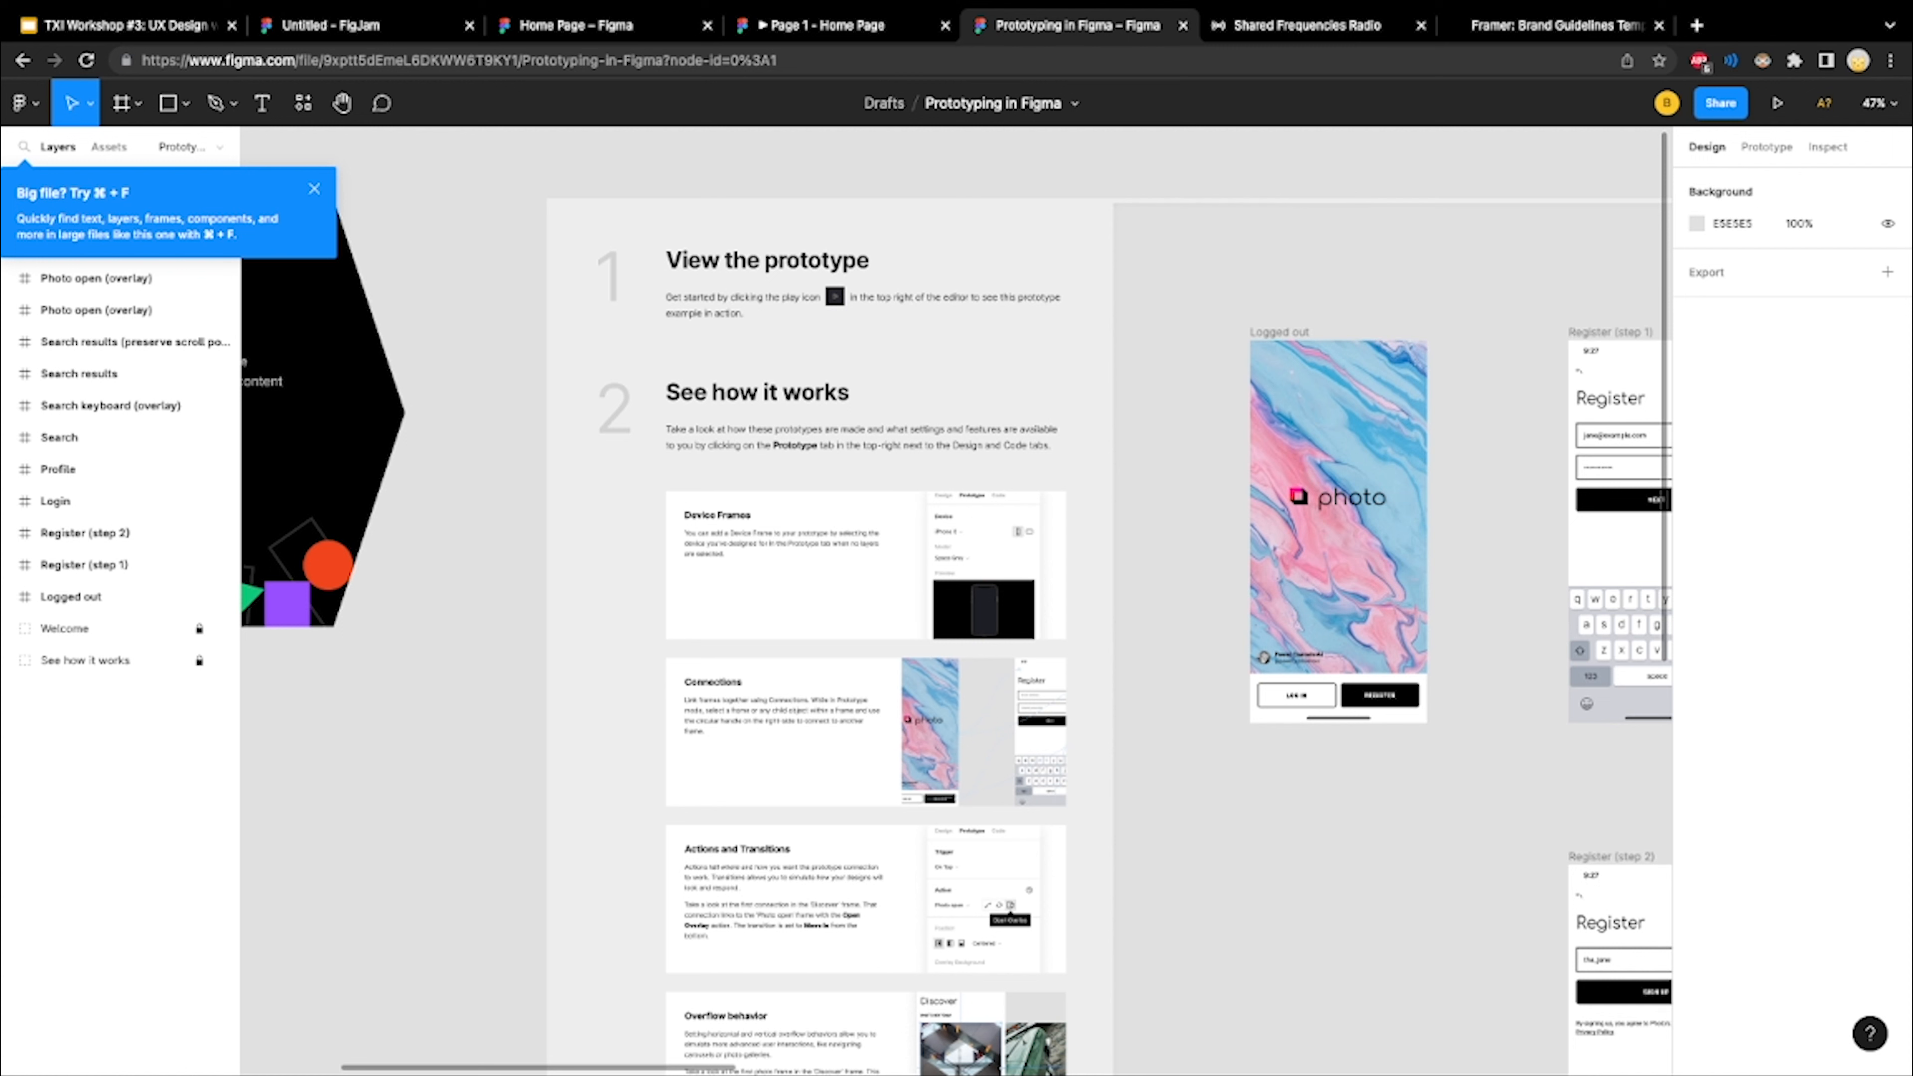
scroll(970, 460, "right", 2)
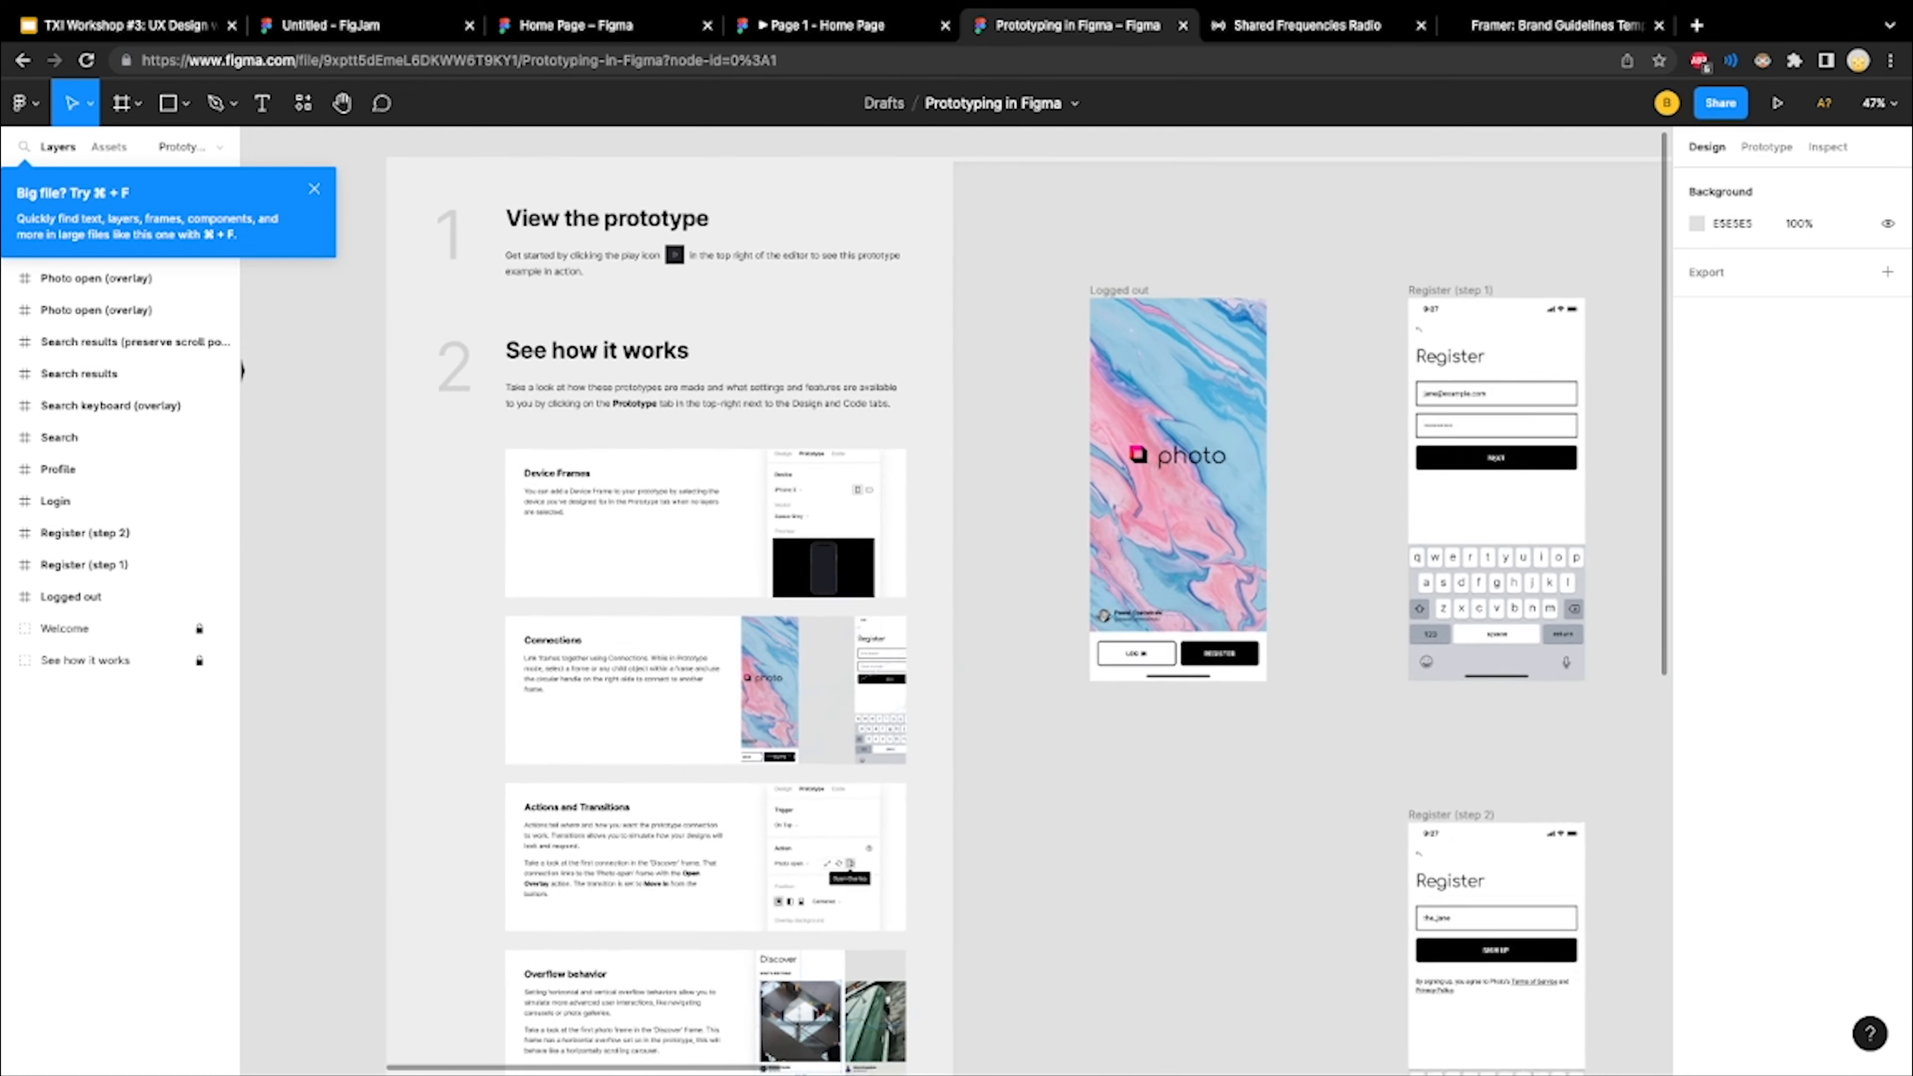
scroll(971, 460, "left", 1)
scroll(971, 460, "up", 4)
scroll(971, 602, "right", 10)
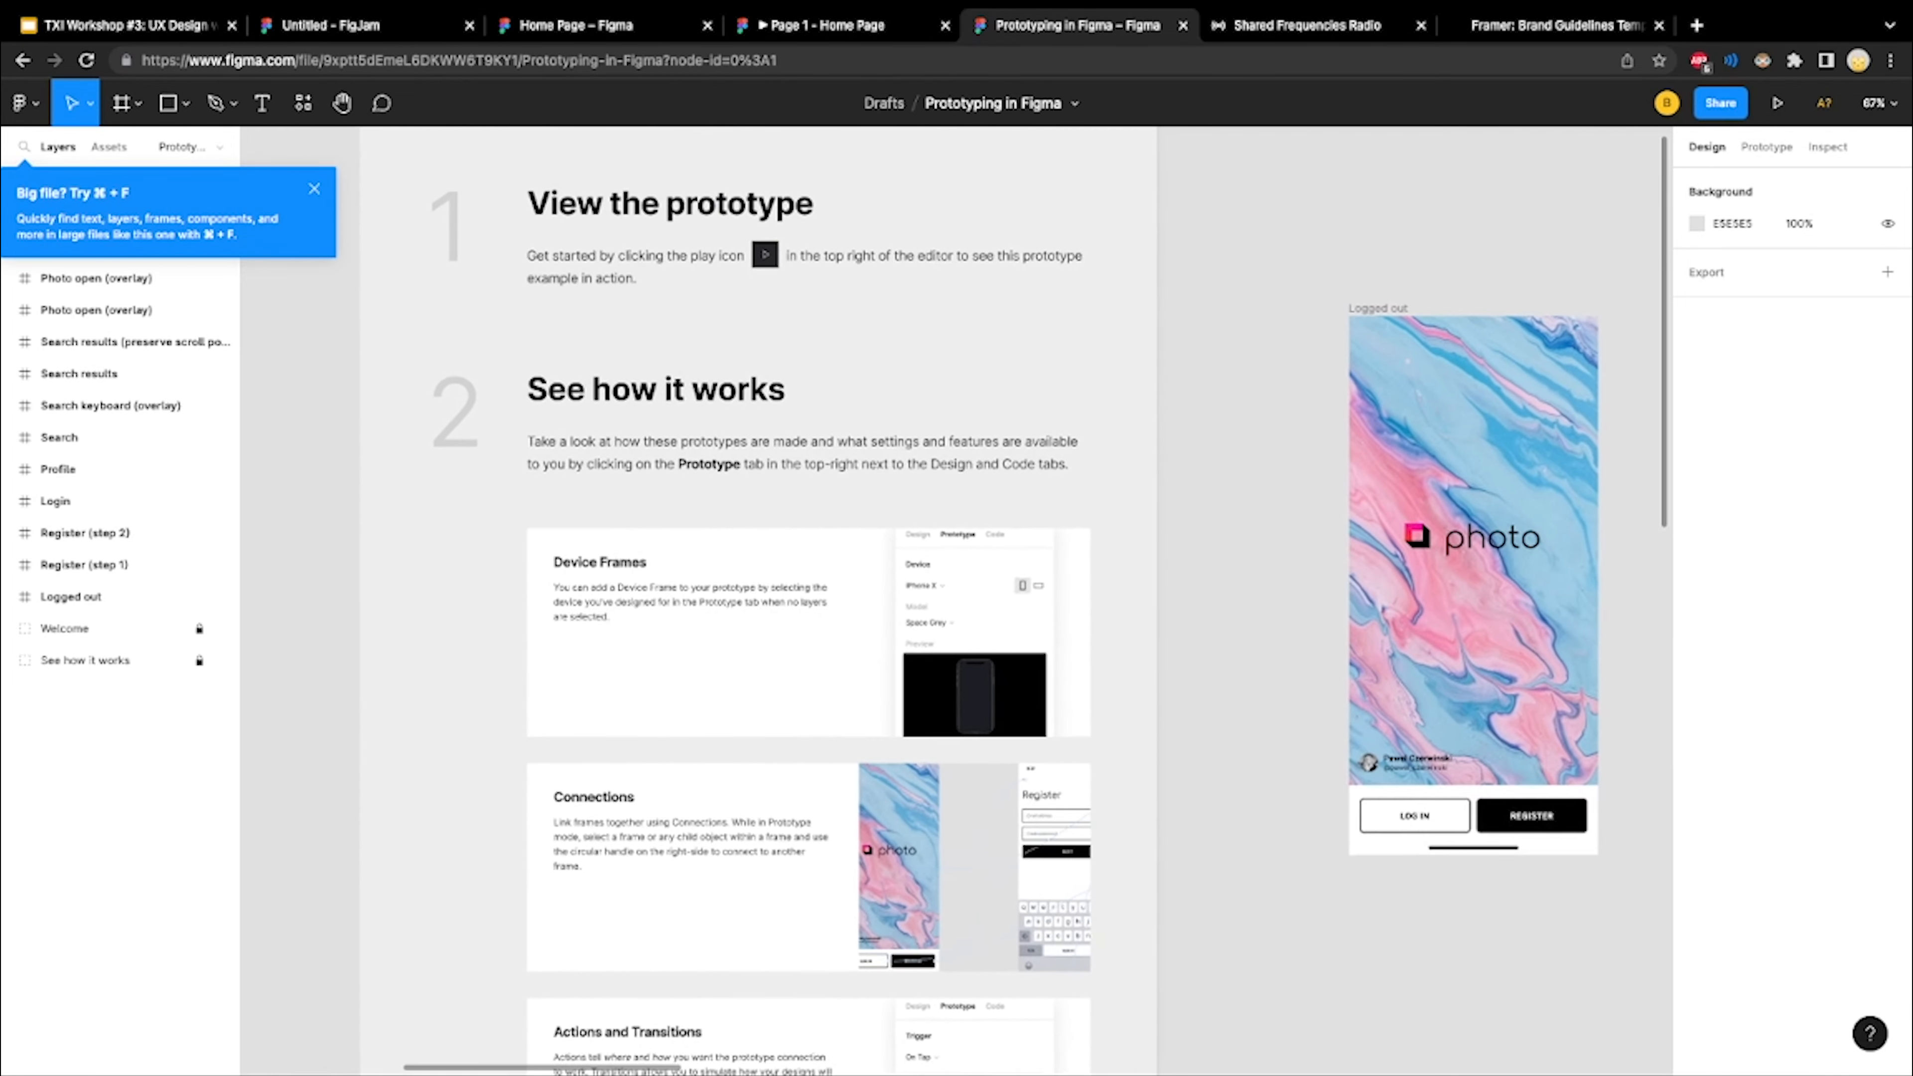
scroll(970, 601, "right", 6)
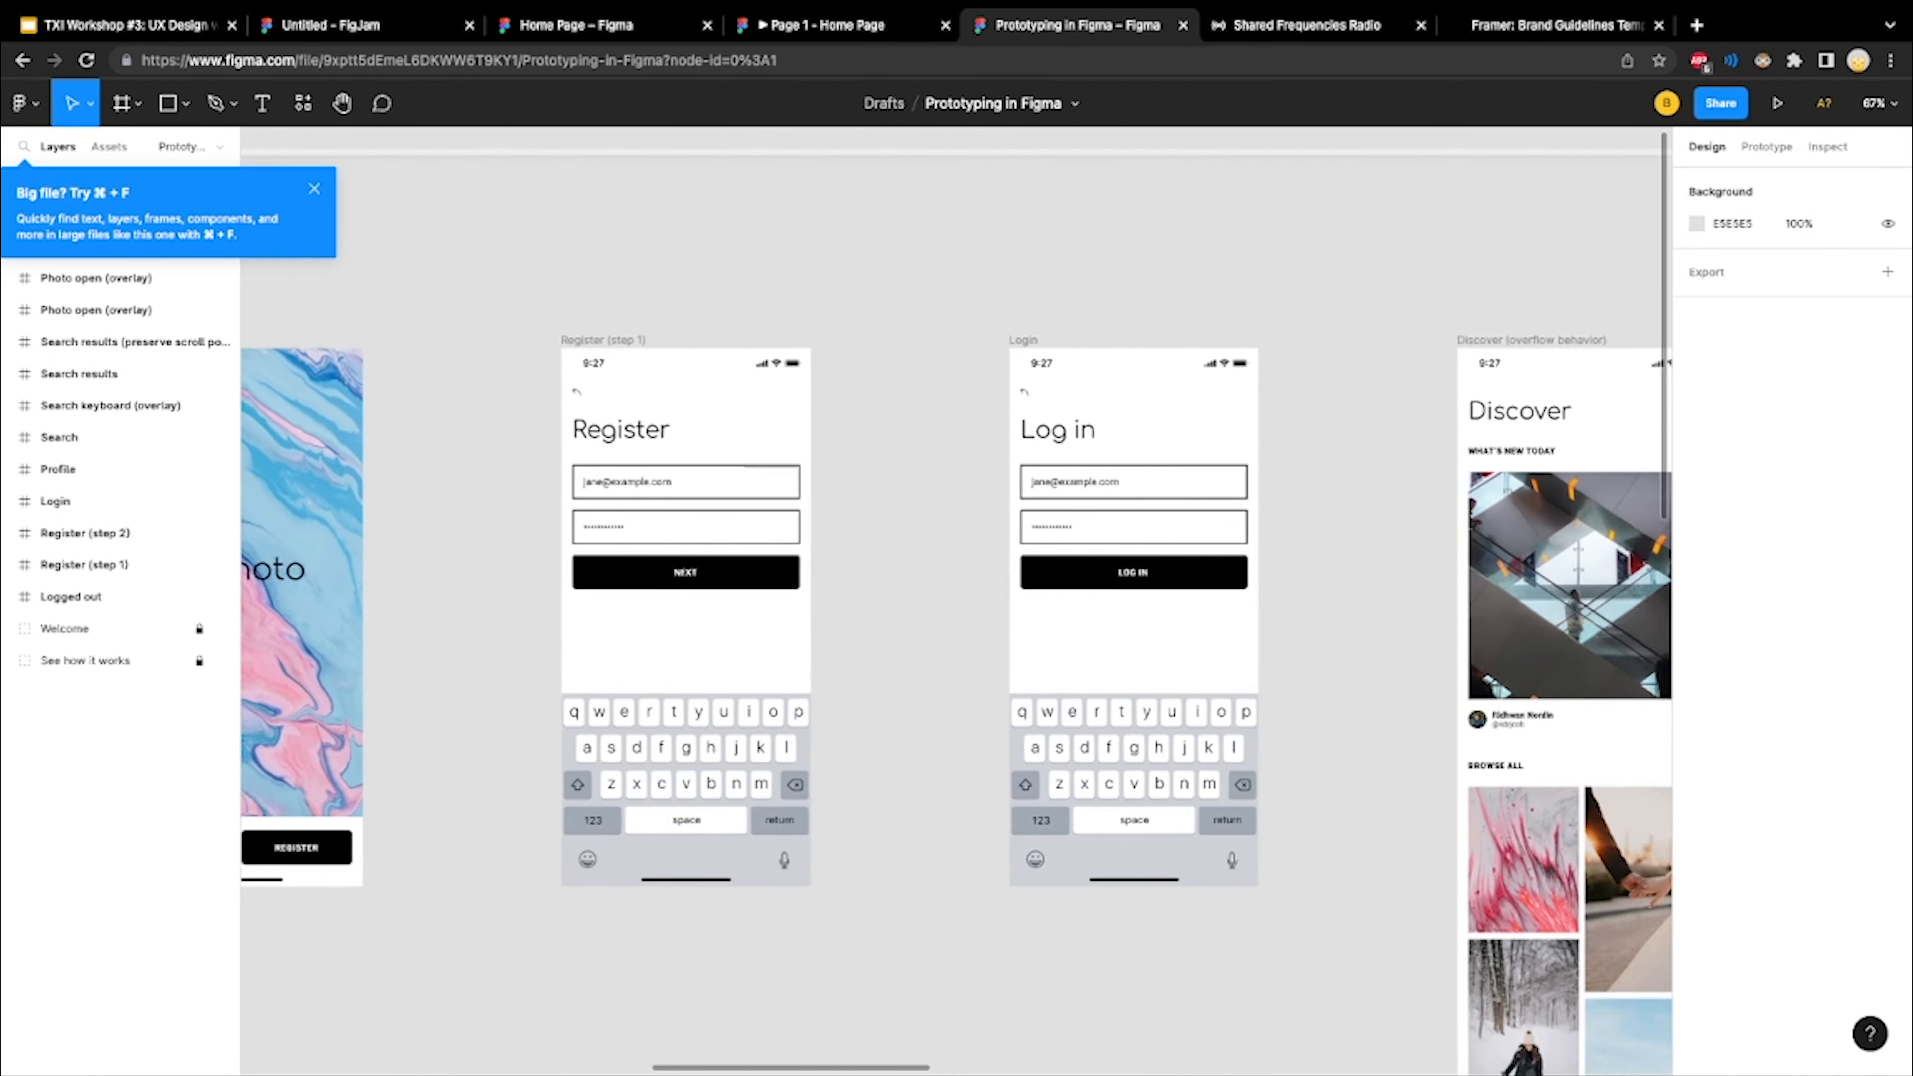
scroll(971, 601, "left", 2)
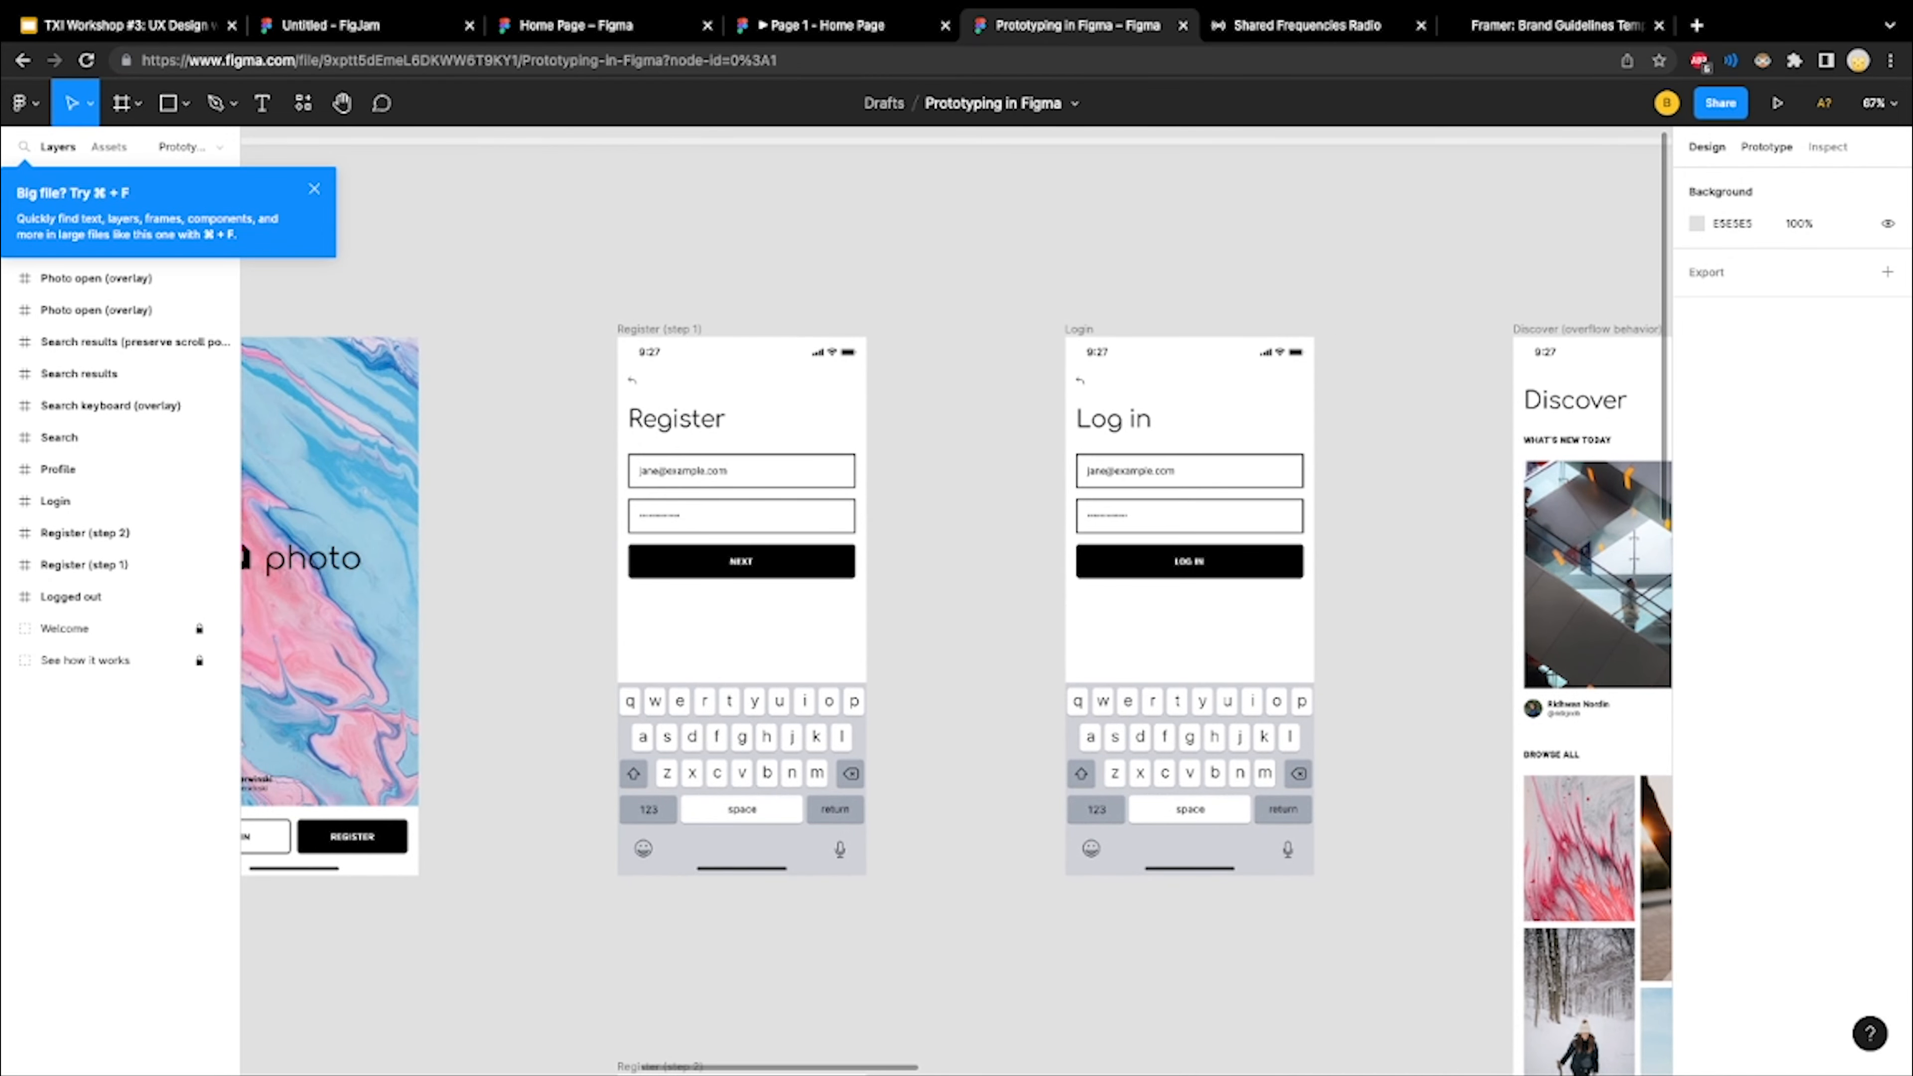
Show the prototype connections and examine those linking the Logged out, Register and Login frames
left_click(1766, 147)
scroll(733, 563, "left", 3)
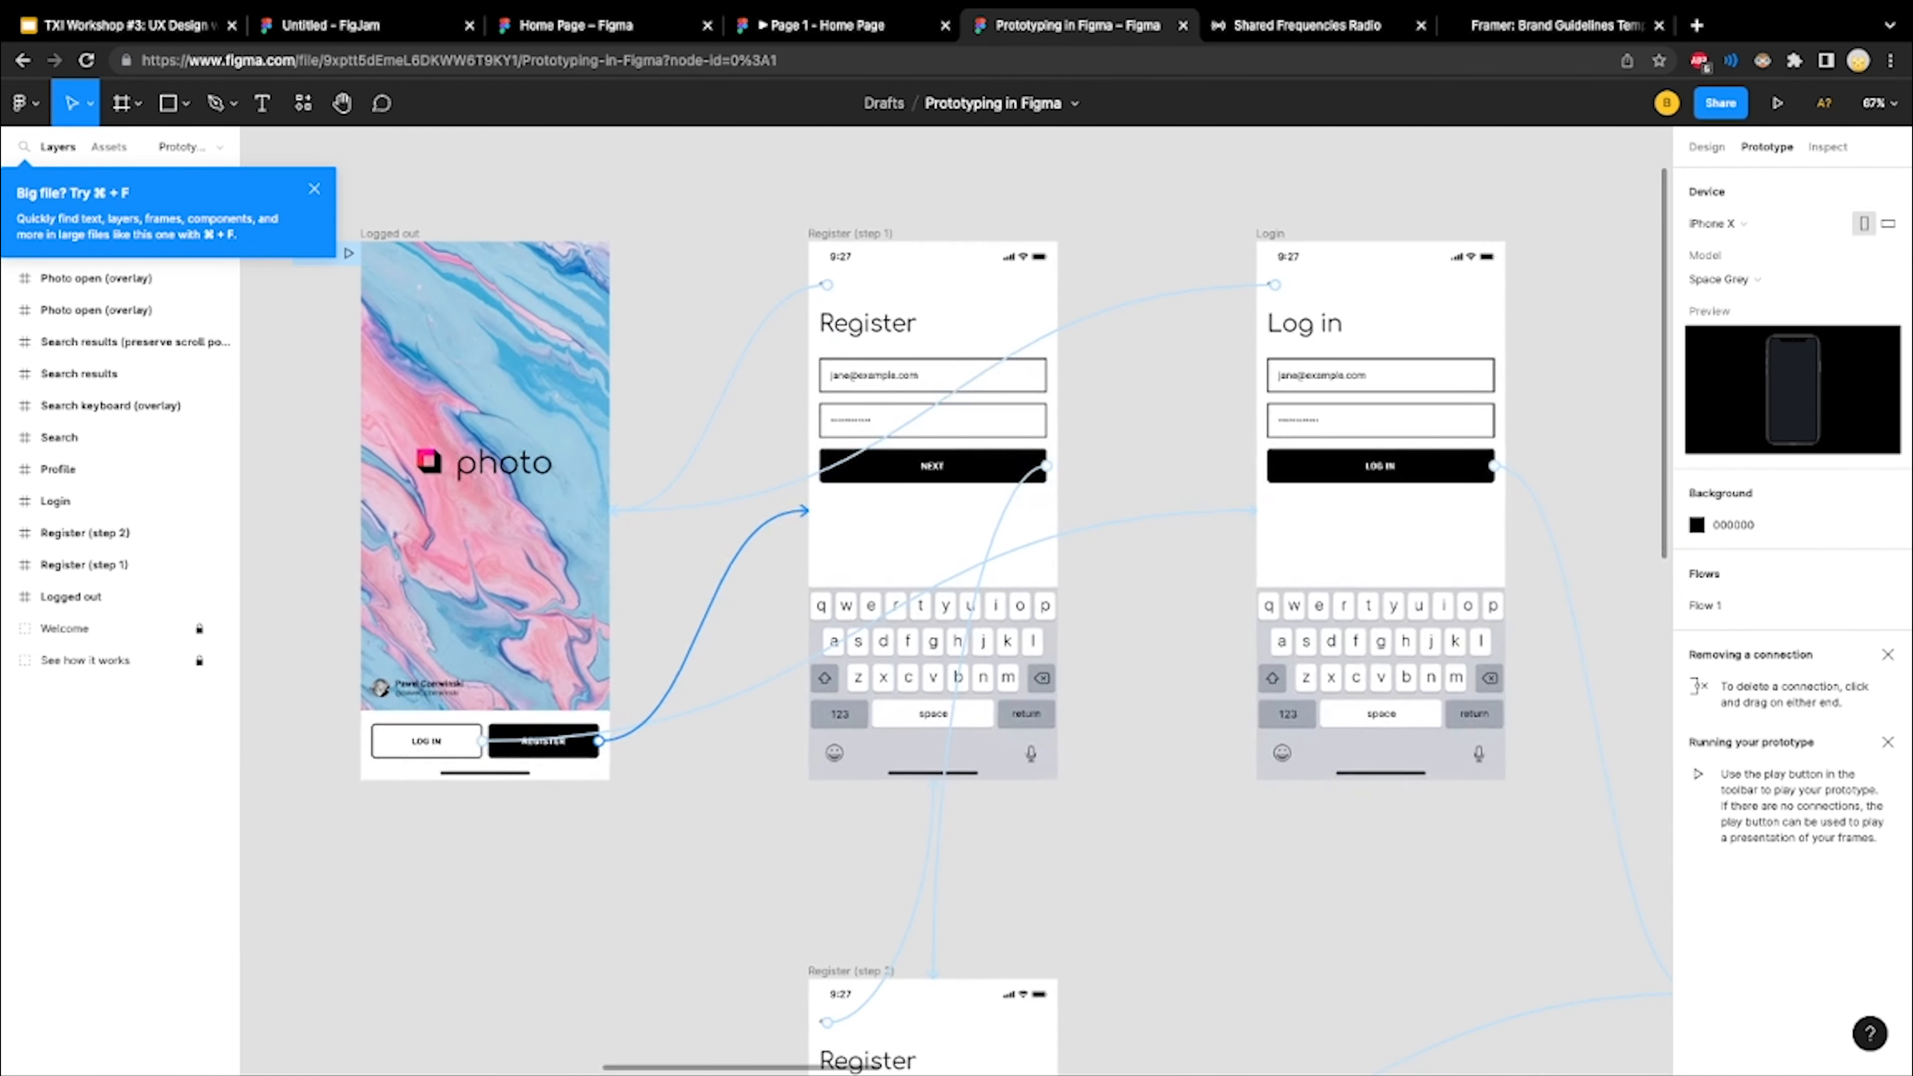
scroll(733, 563, "up", 5)
scroll(746, 557, "down", 5)
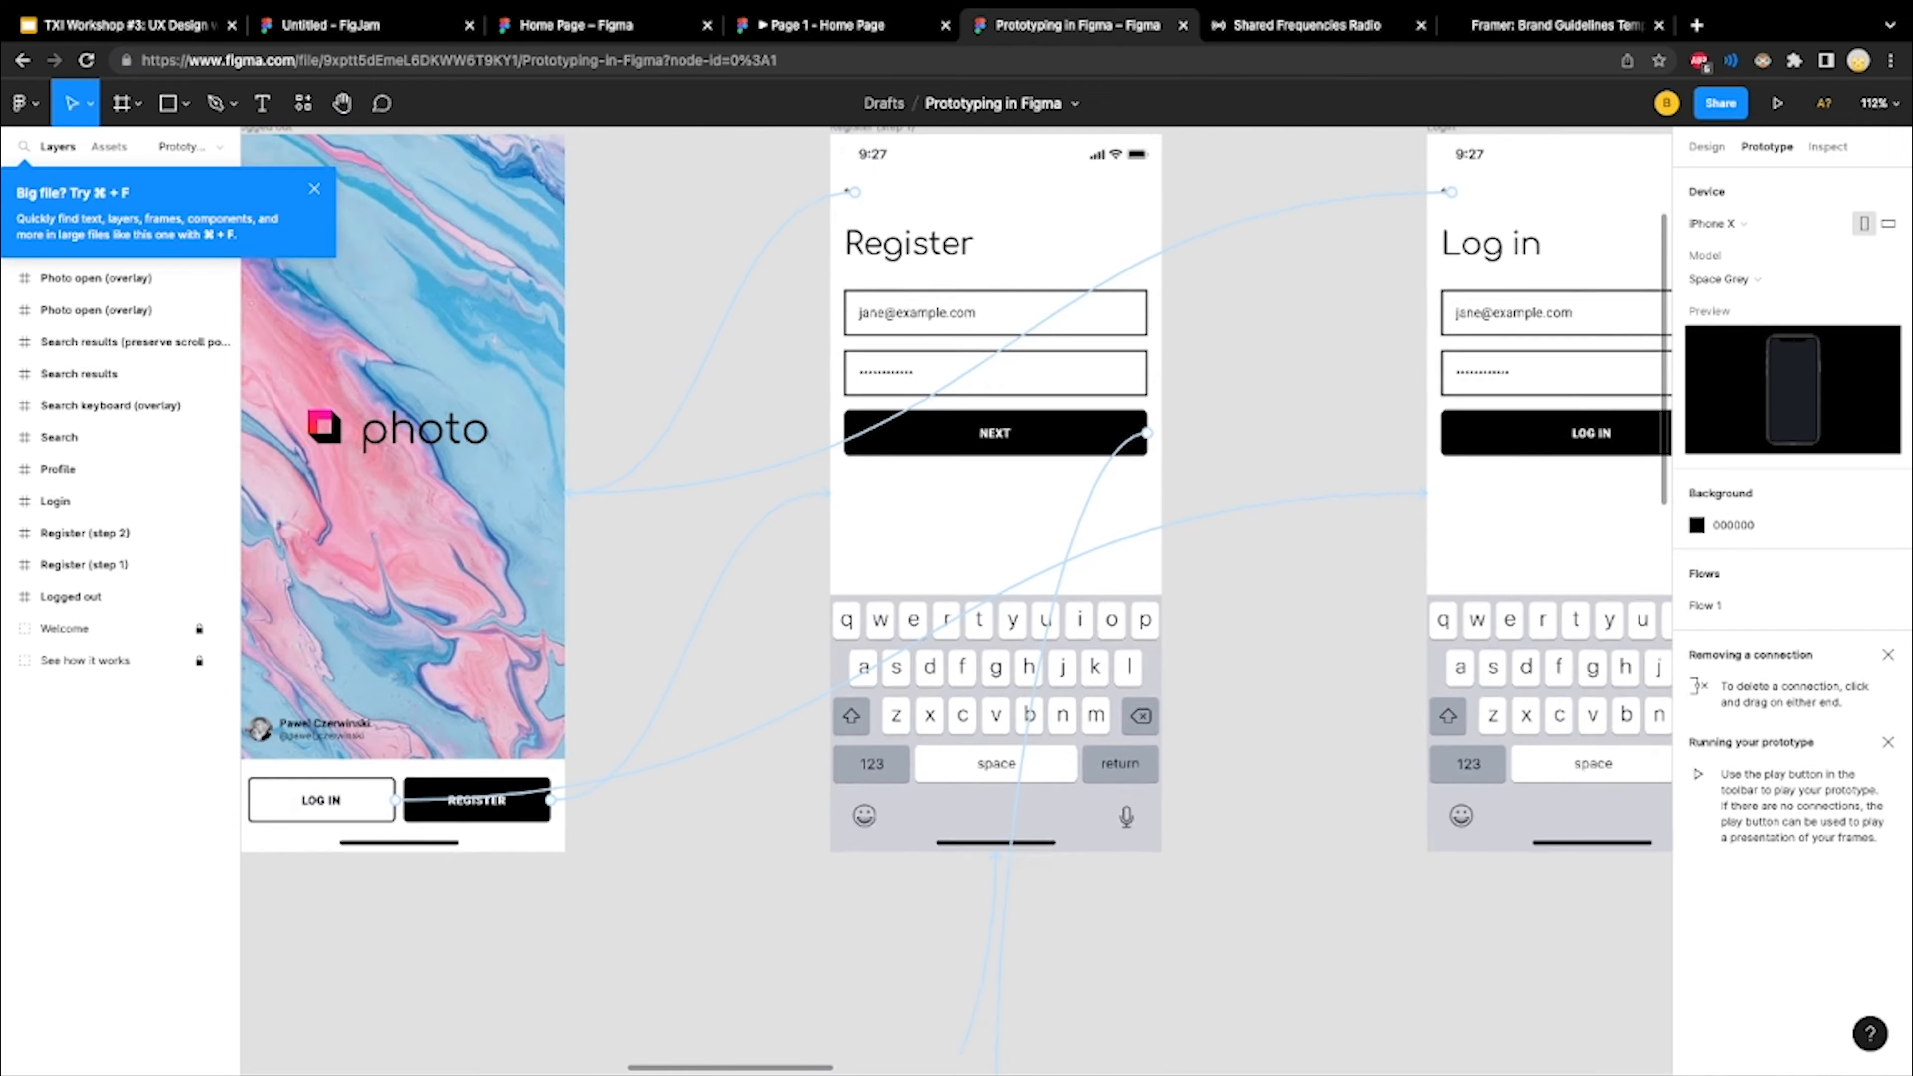
scroll(961, 603, "down", 2)
scroll(956, 602, "down", 3)
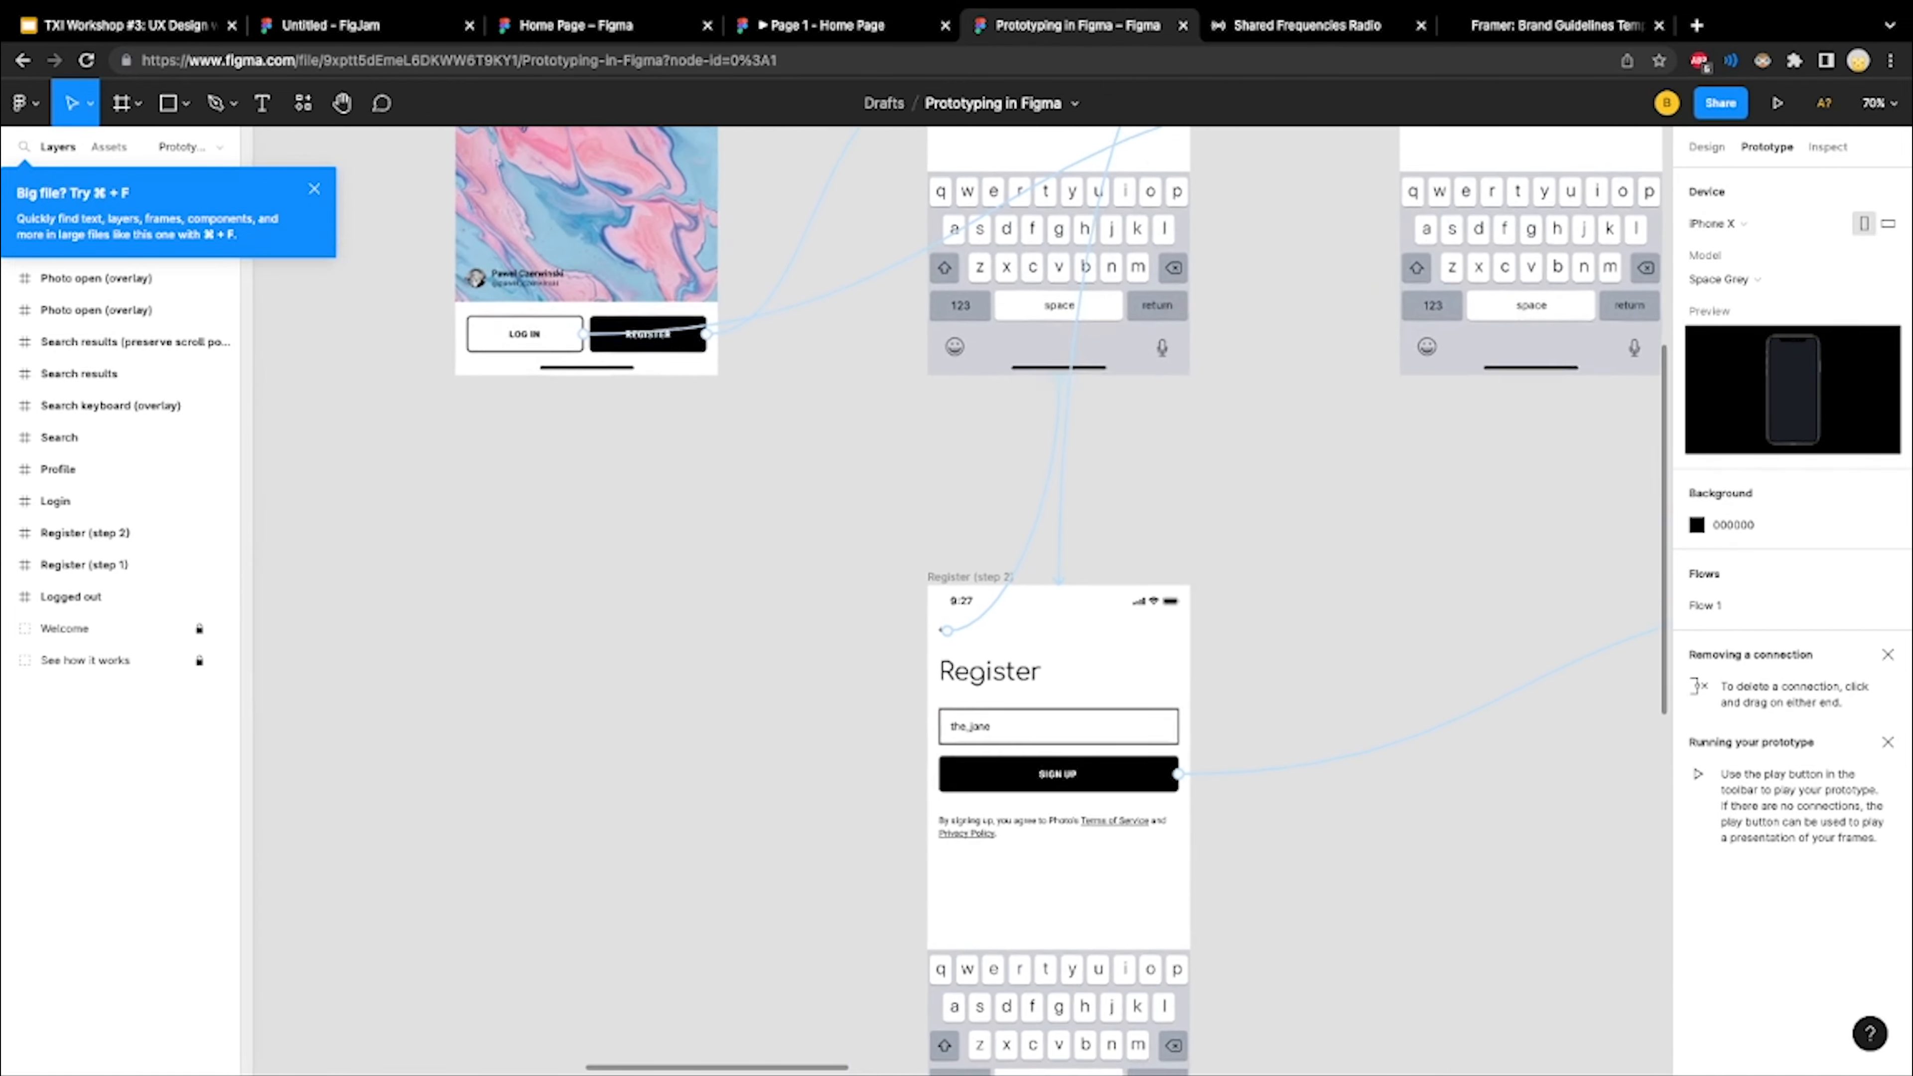
Look over the whole prototype's connections across the Discover, Photo open, Search, Profile and Chats frames, returning to the Flow 1 start
scroll(956, 603, "right", 5)
scroll(723, 561, "right", 2)
scroll(723, 561, "up", 2)
scroll(723, 562, "down", 5)
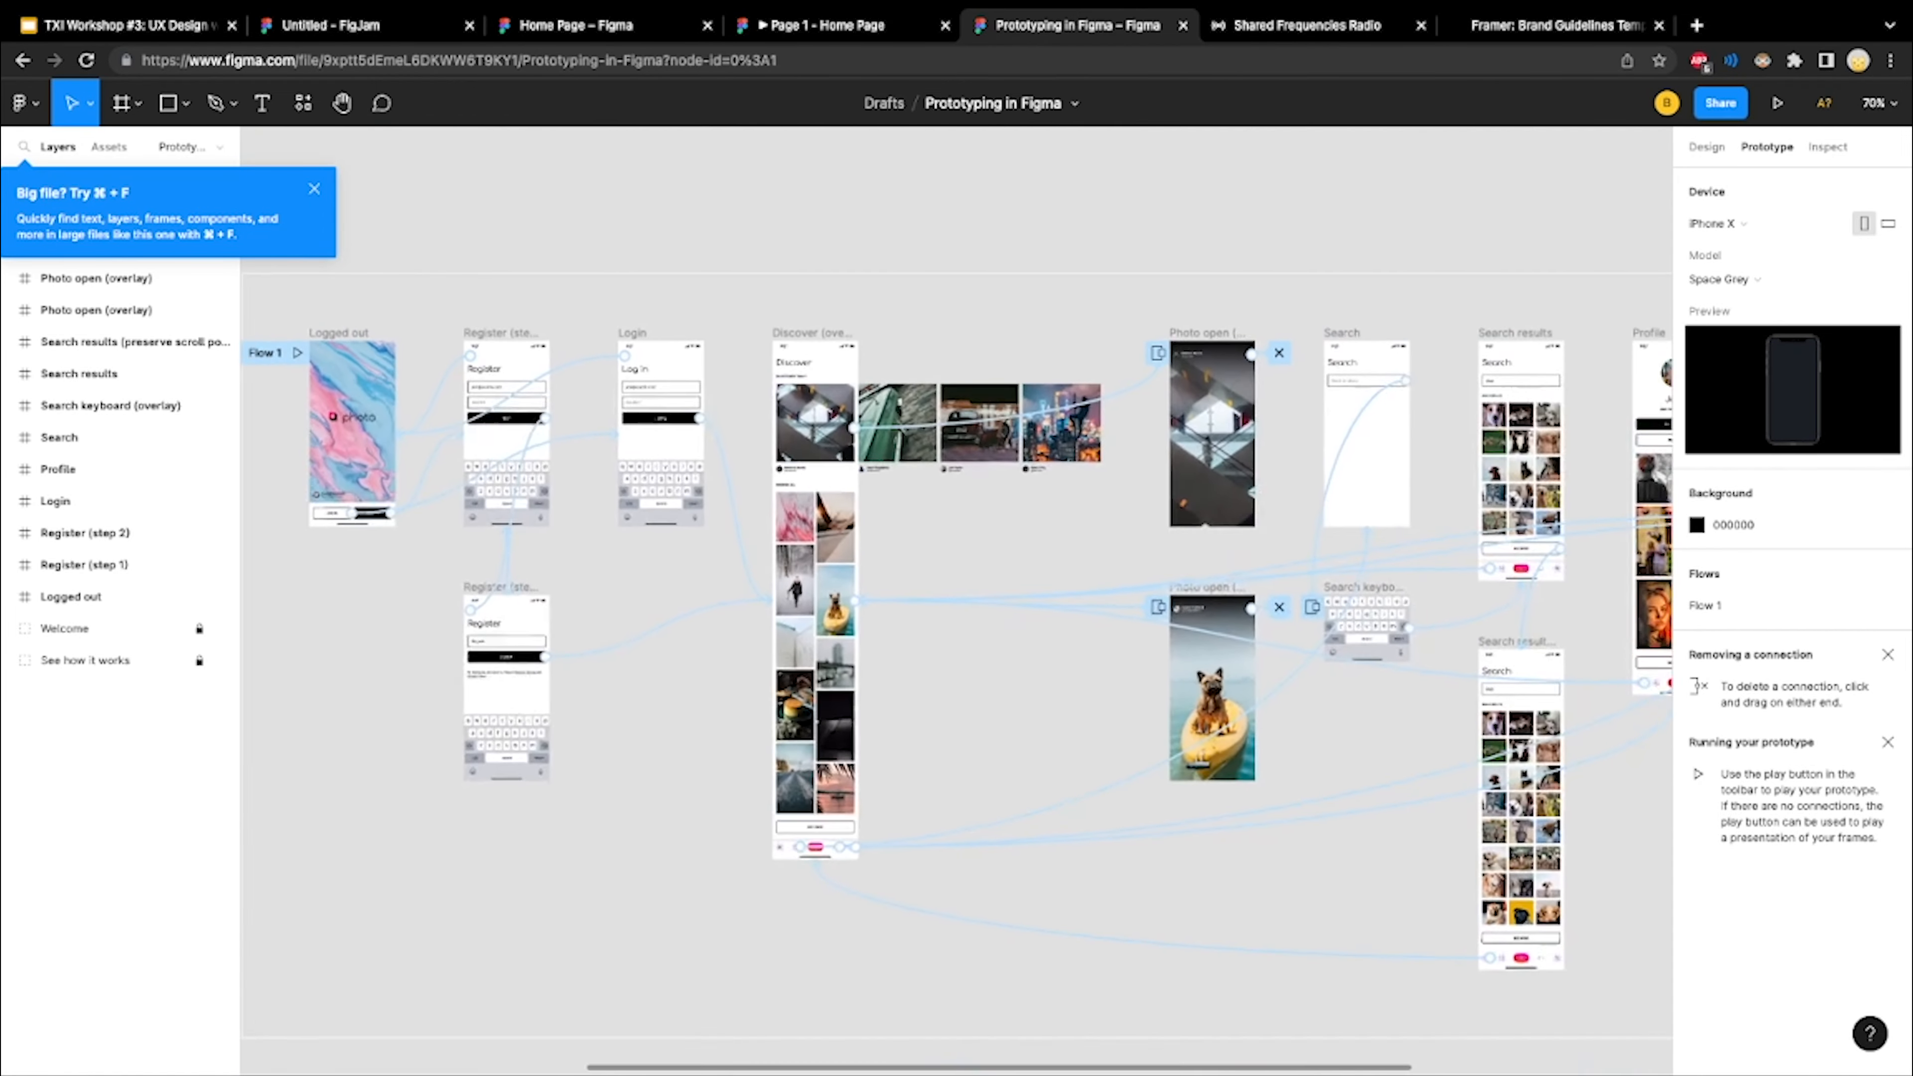
scroll(722, 562, "right", 1)
scroll(956, 603, "right", 3)
scroll(956, 603, "up", 1)
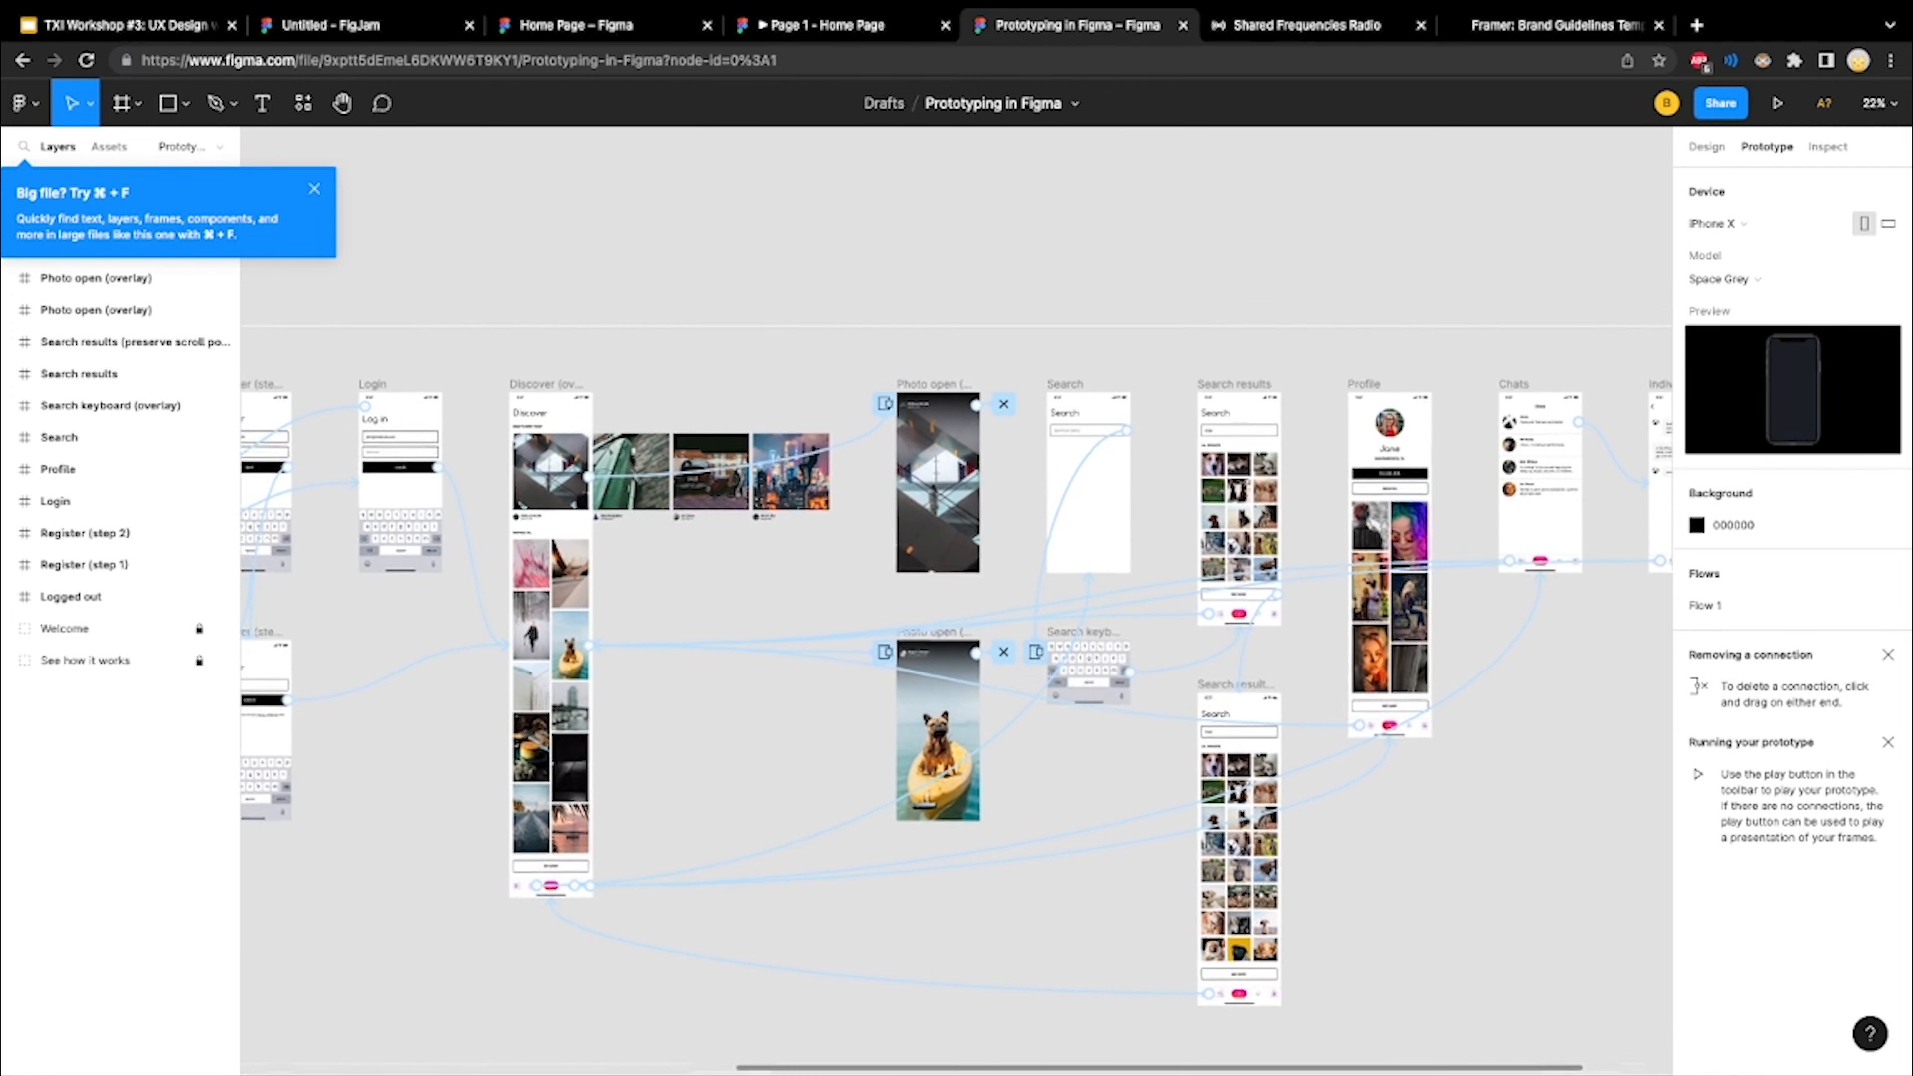
scroll(957, 602, "left", 10)
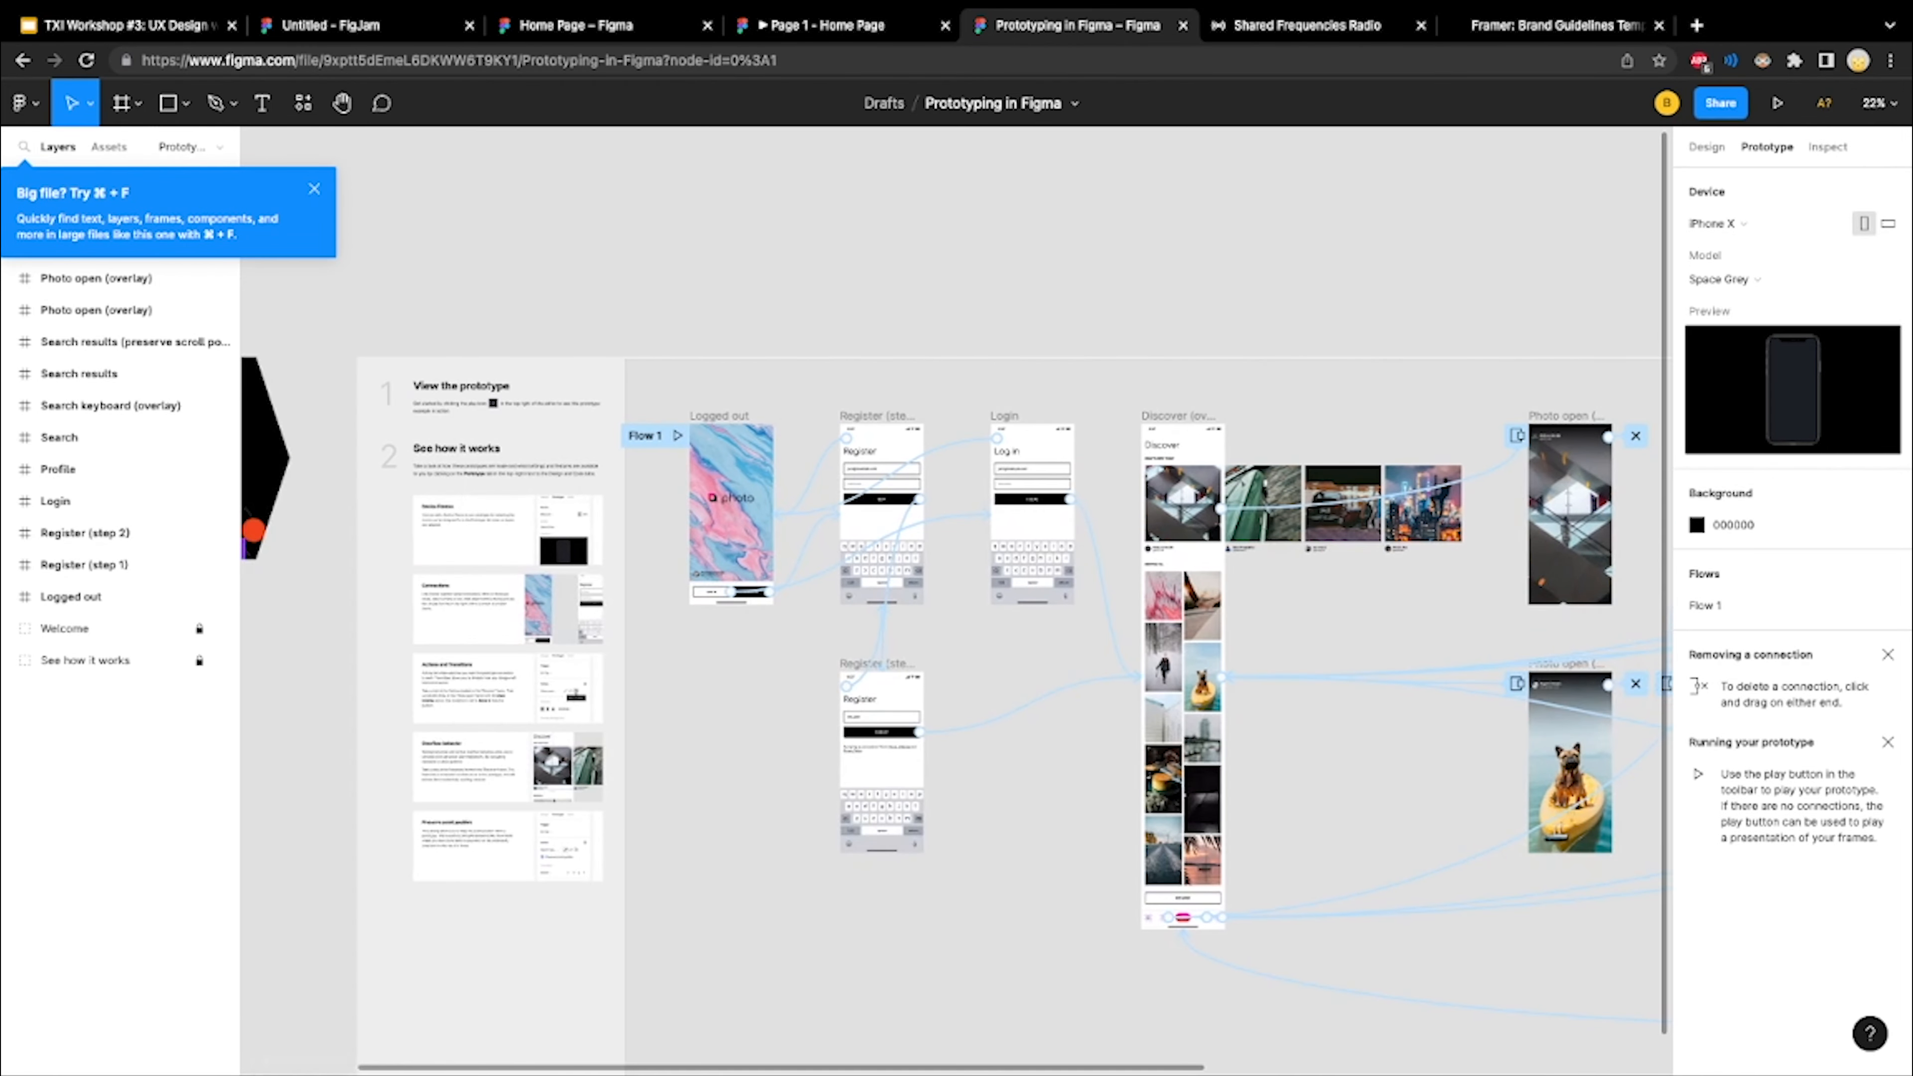
Present Flow 1 from the Logged out frame and advance through the Log in screen to Discover
left_click(678, 435)
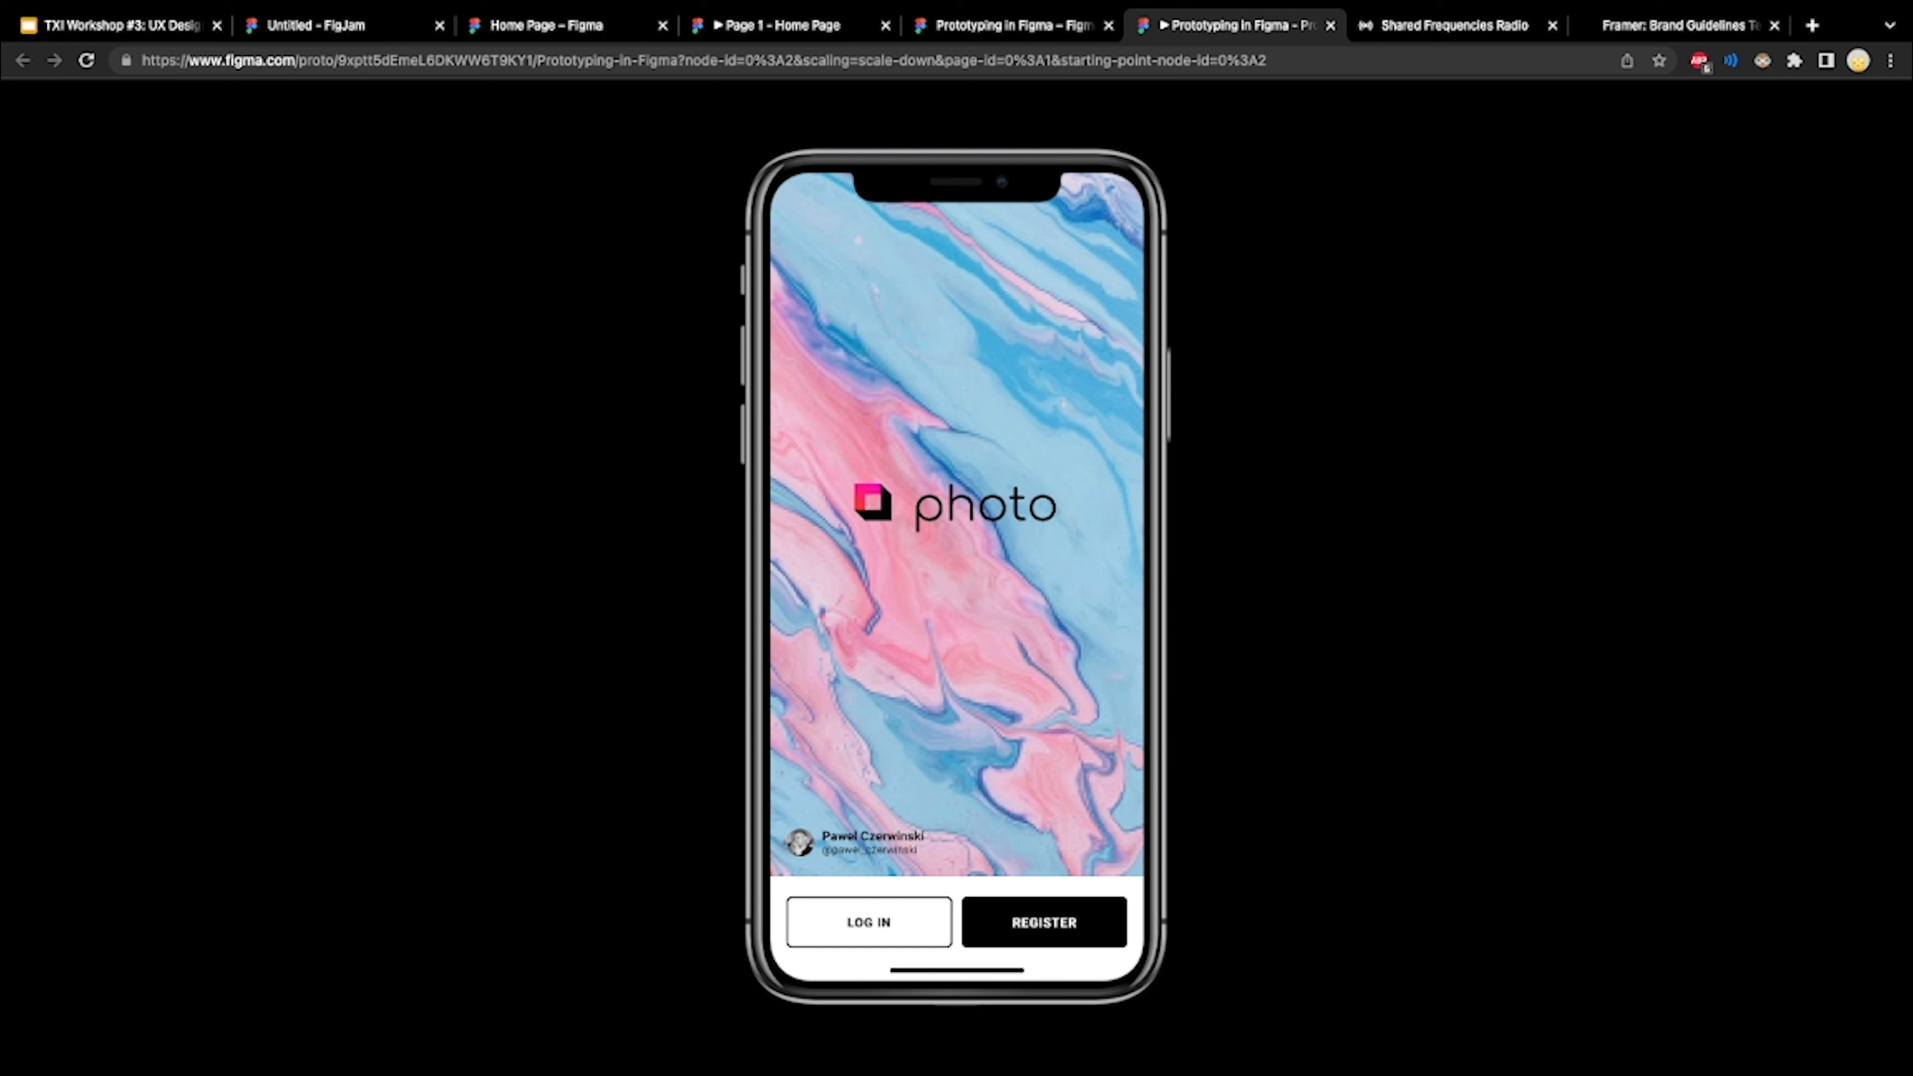
key("Right")
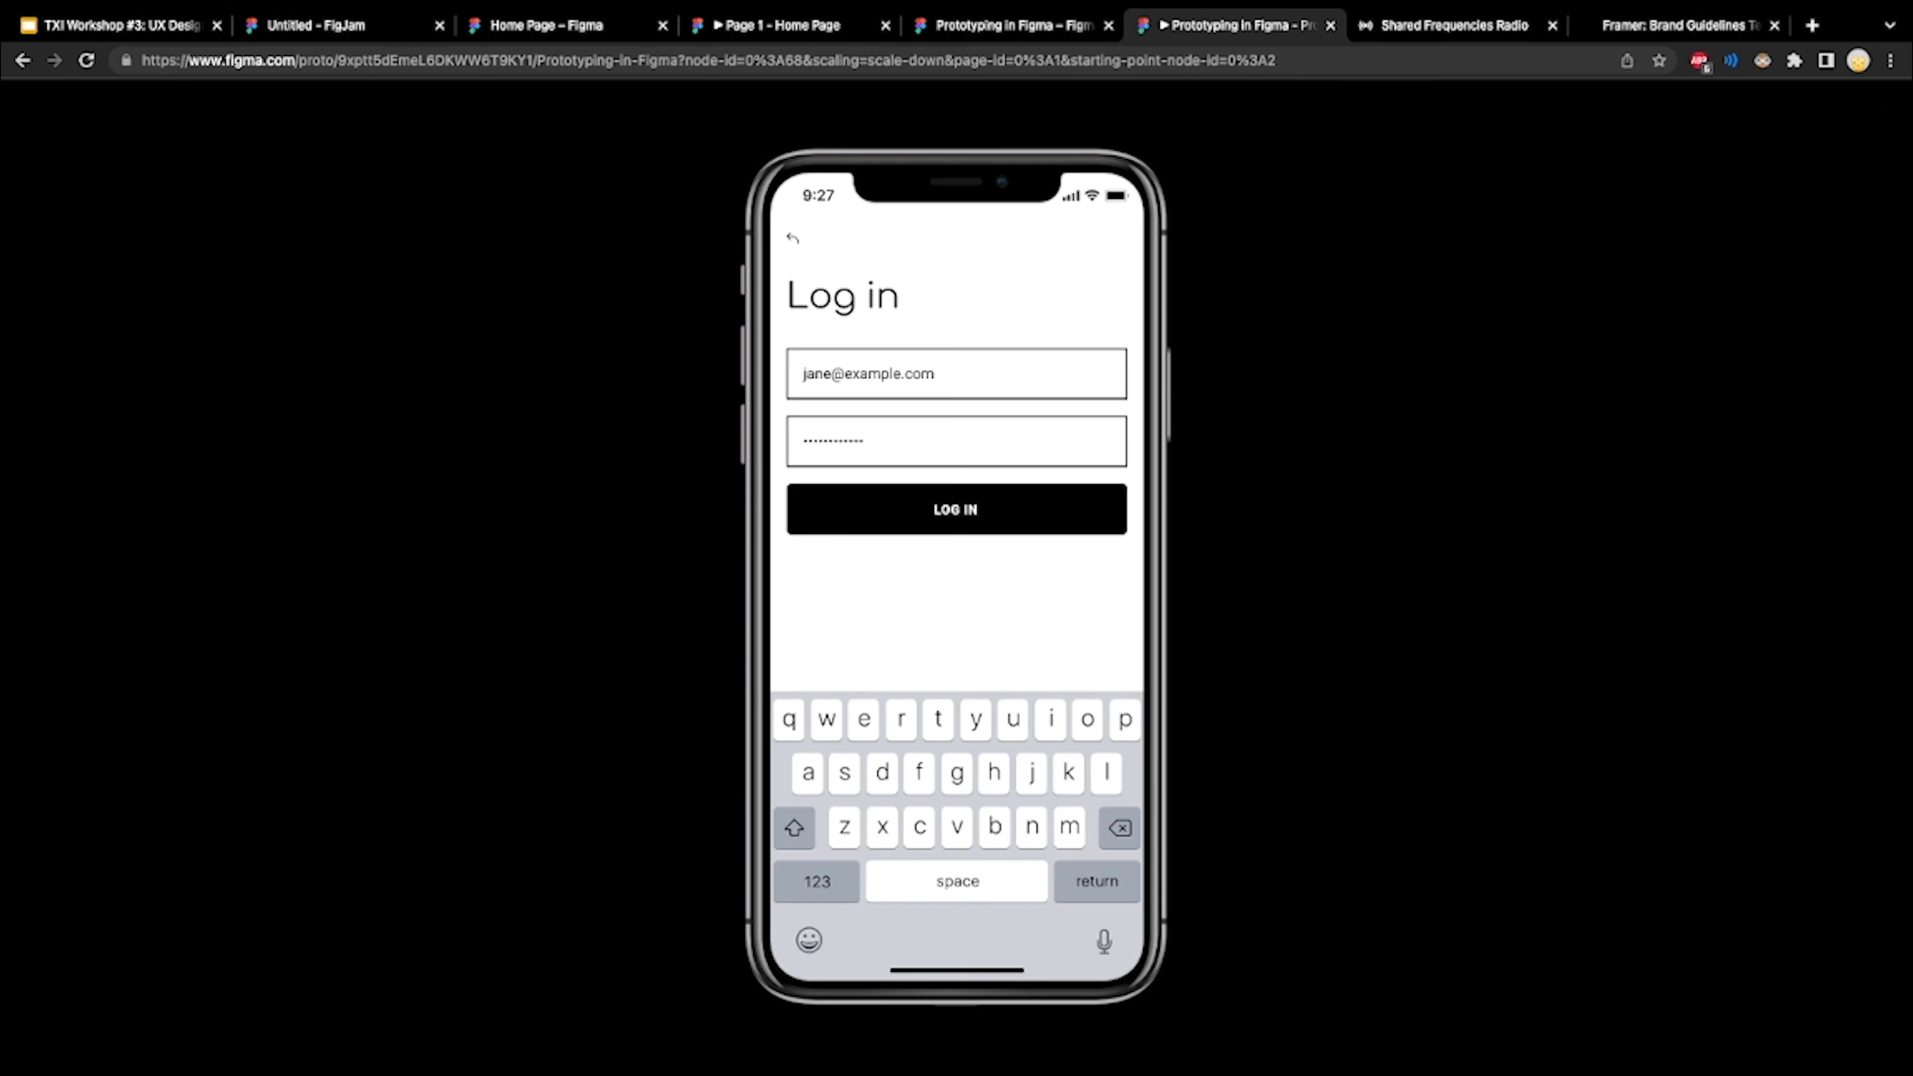
key("Right")
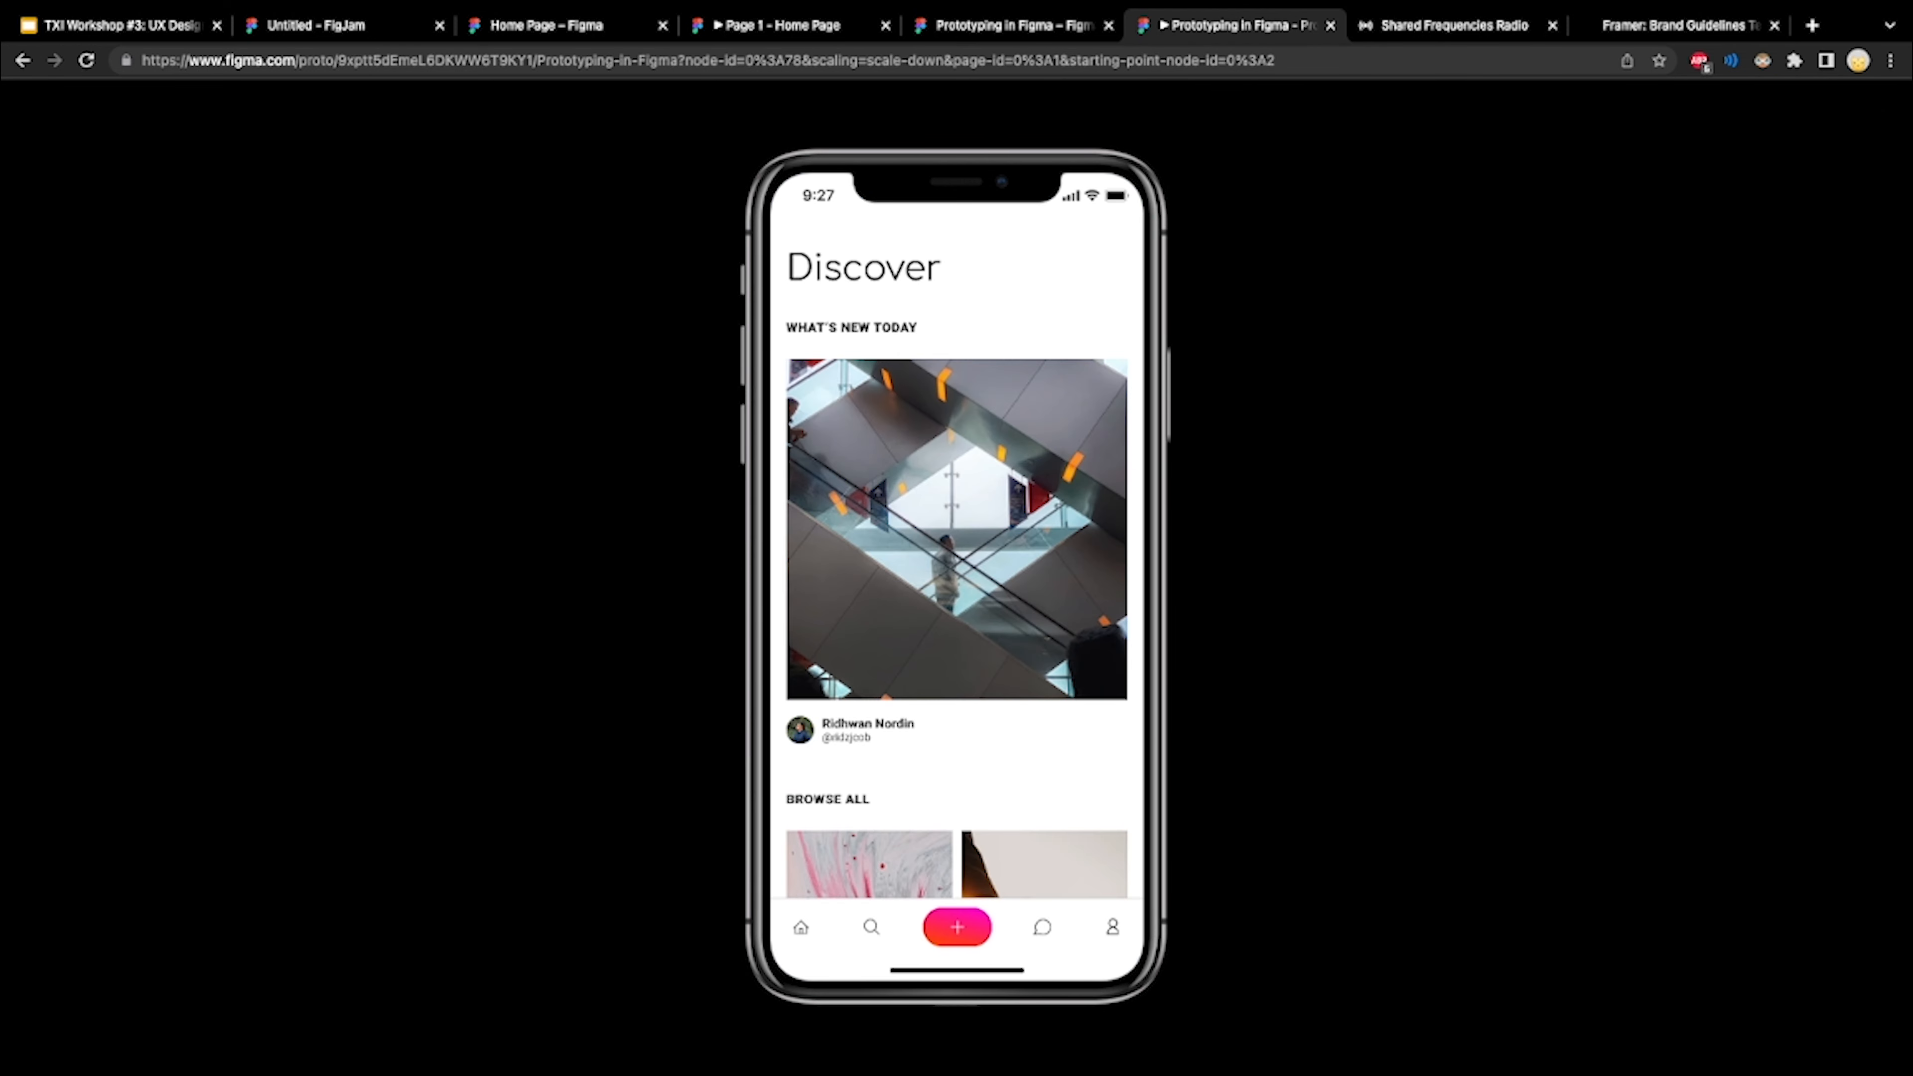
Look through the Discover feed down to See more, open the Search screen, and activate its photo search field
scroll(964, 477, "down", 15)
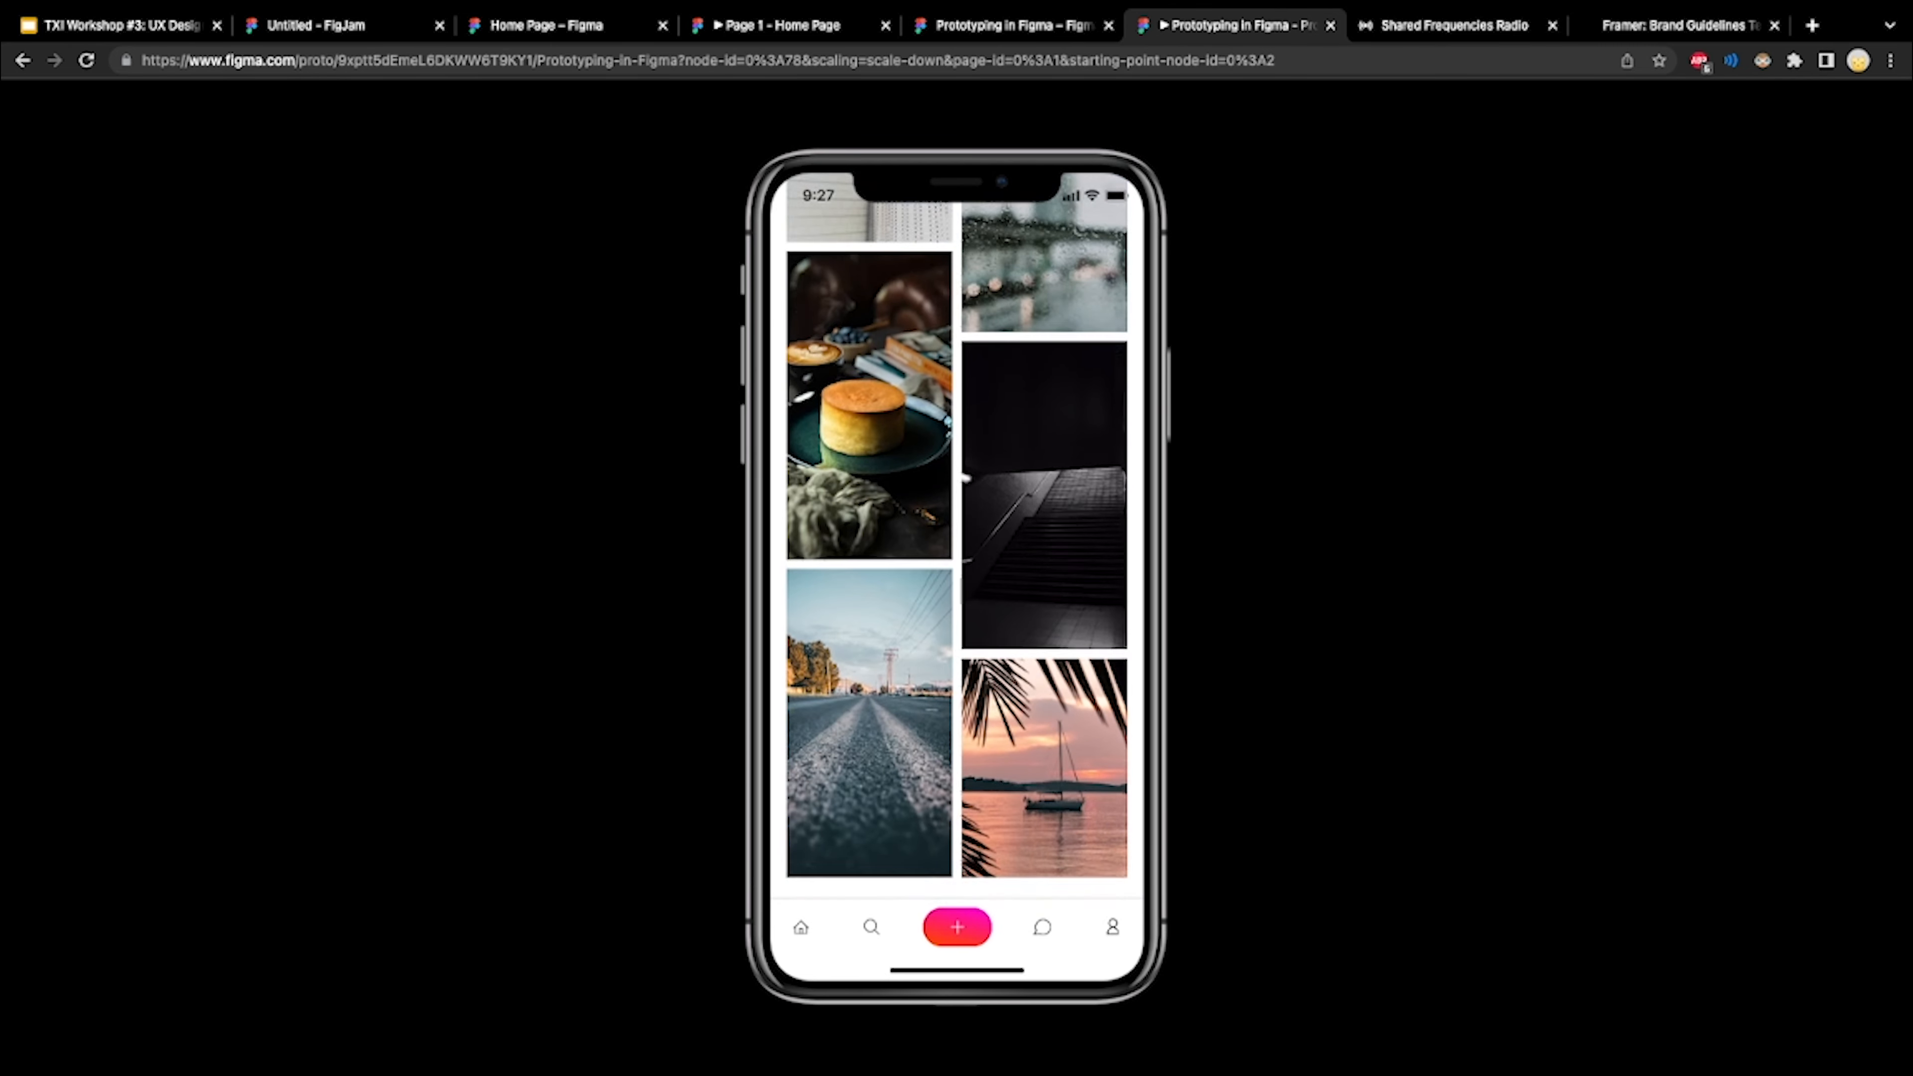
scroll(964, 477, "down", 3)
left_click(956, 840)
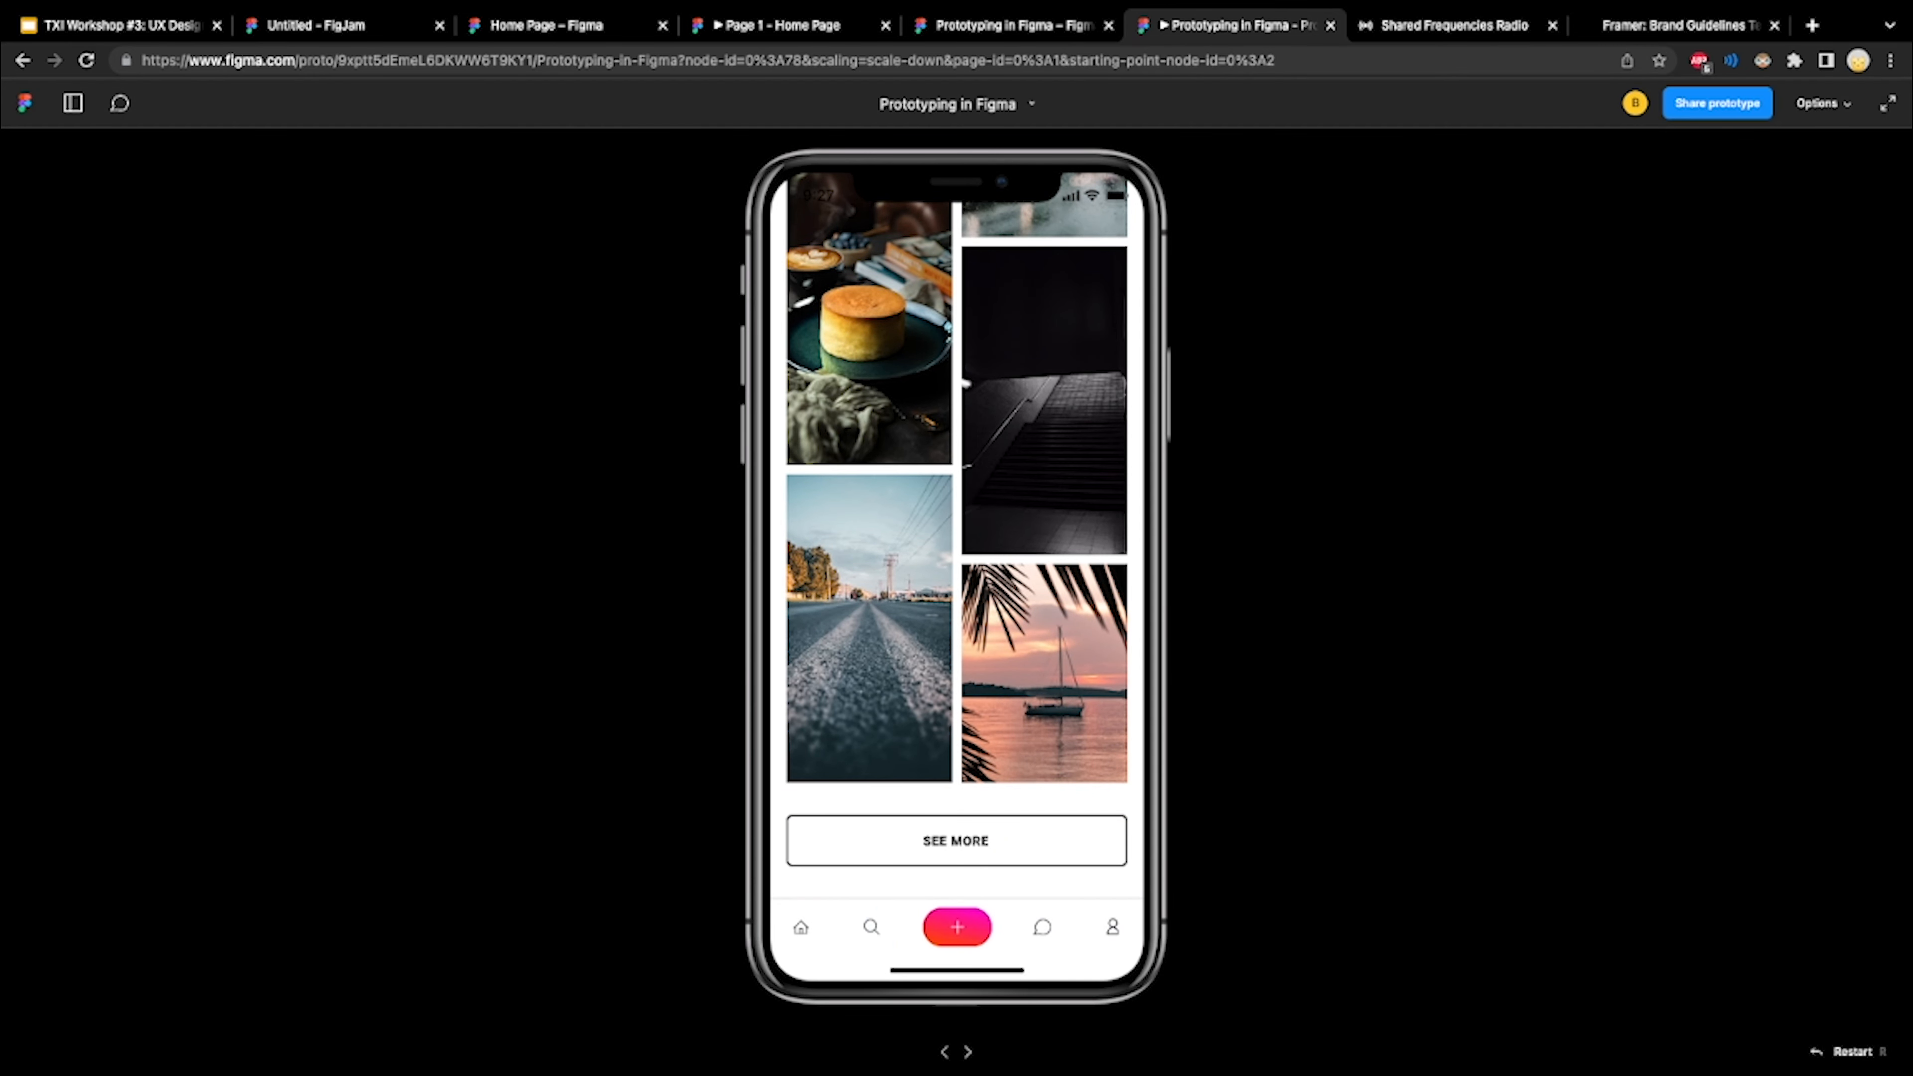
left_click(871, 927)
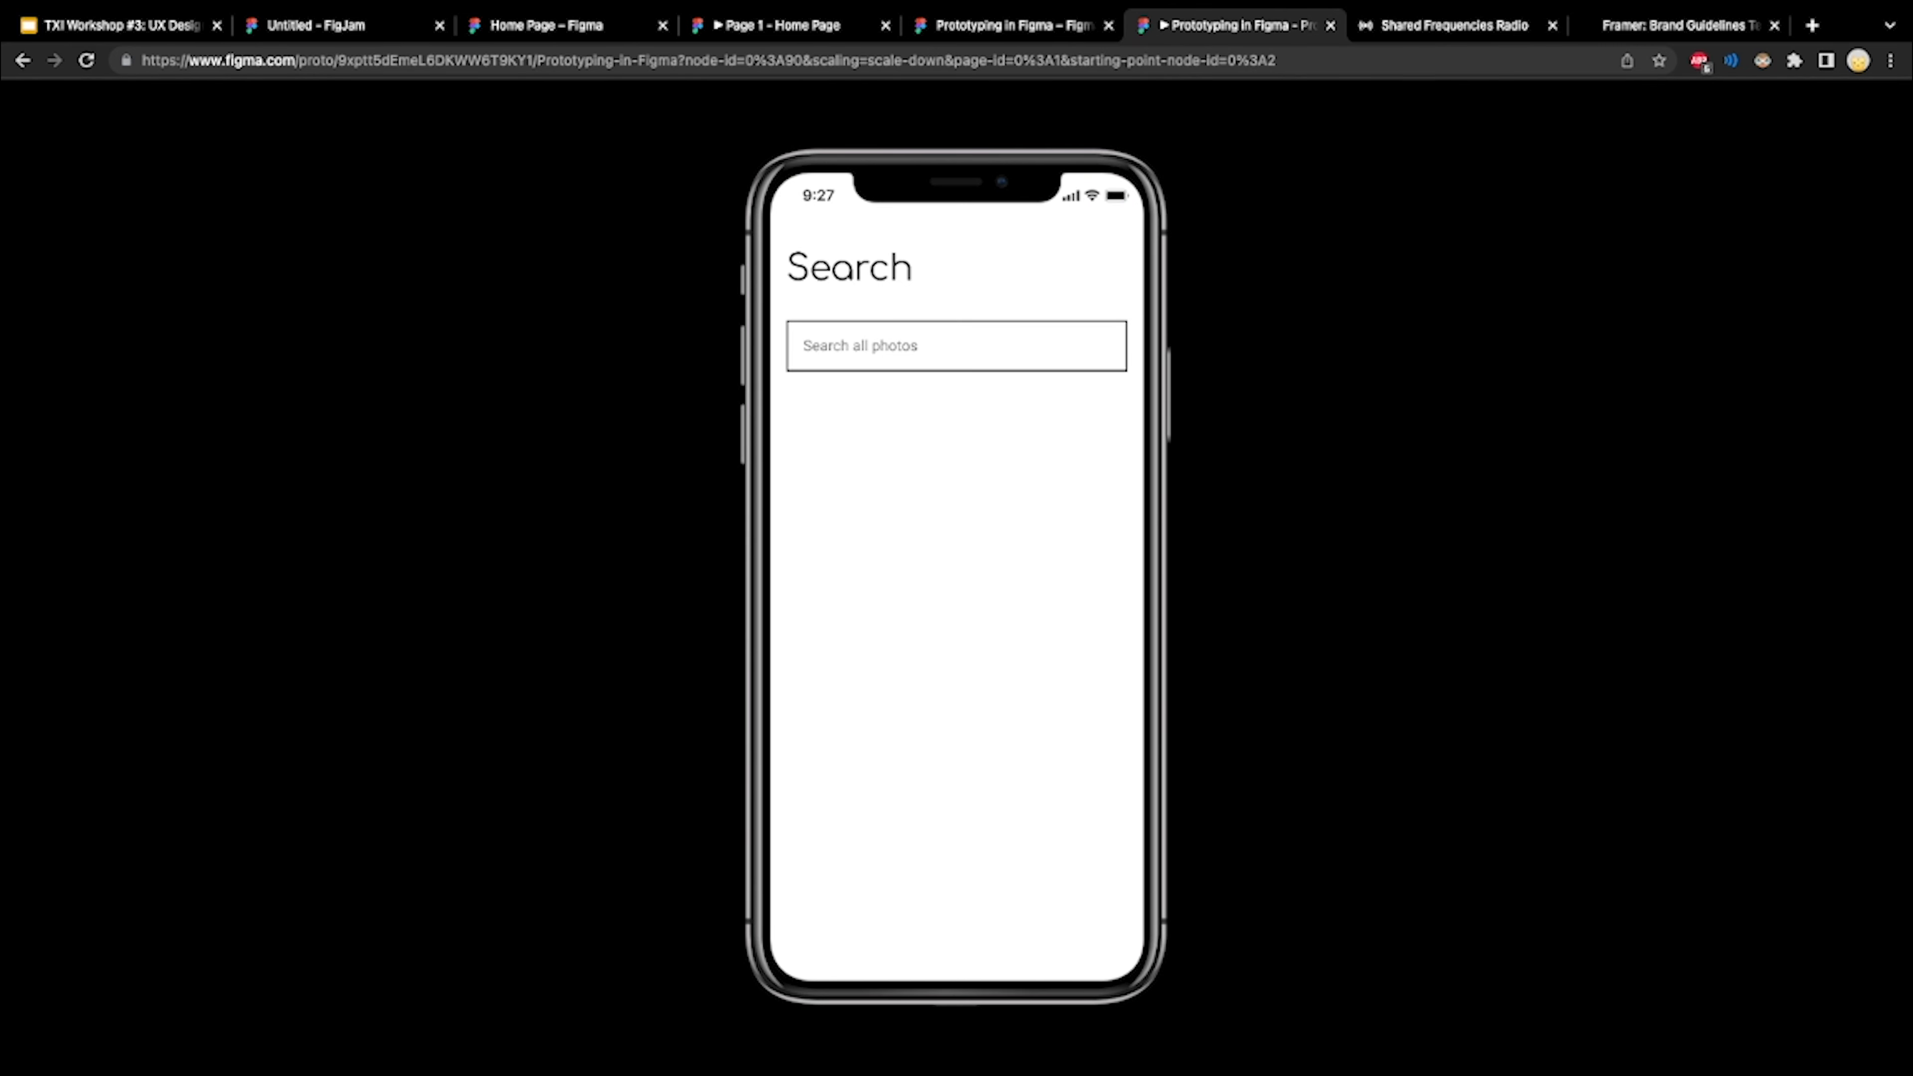
left_click(956, 346)
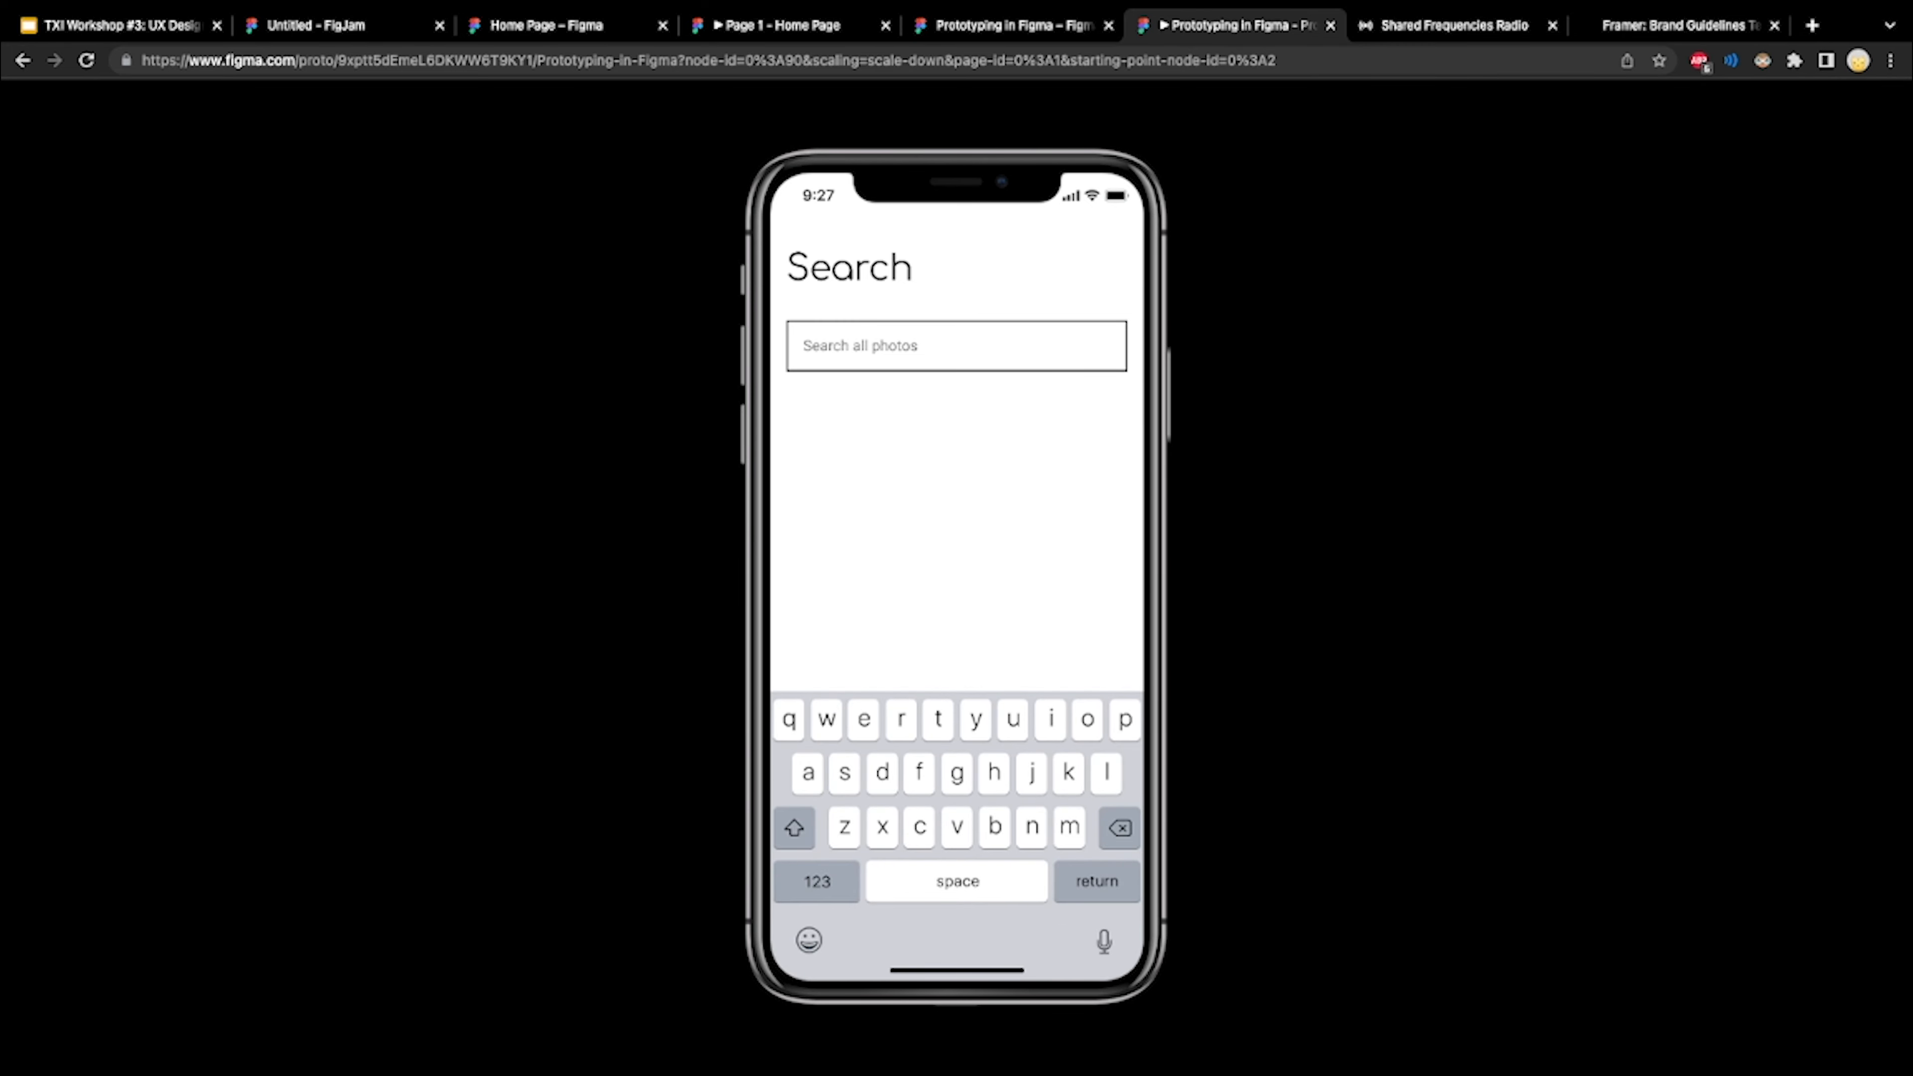
Submit the photo search, look through the dog photo results down to See more, and view the photos on the Profile screen
left_click(1096, 880)
scroll(956, 535, "down", 5)
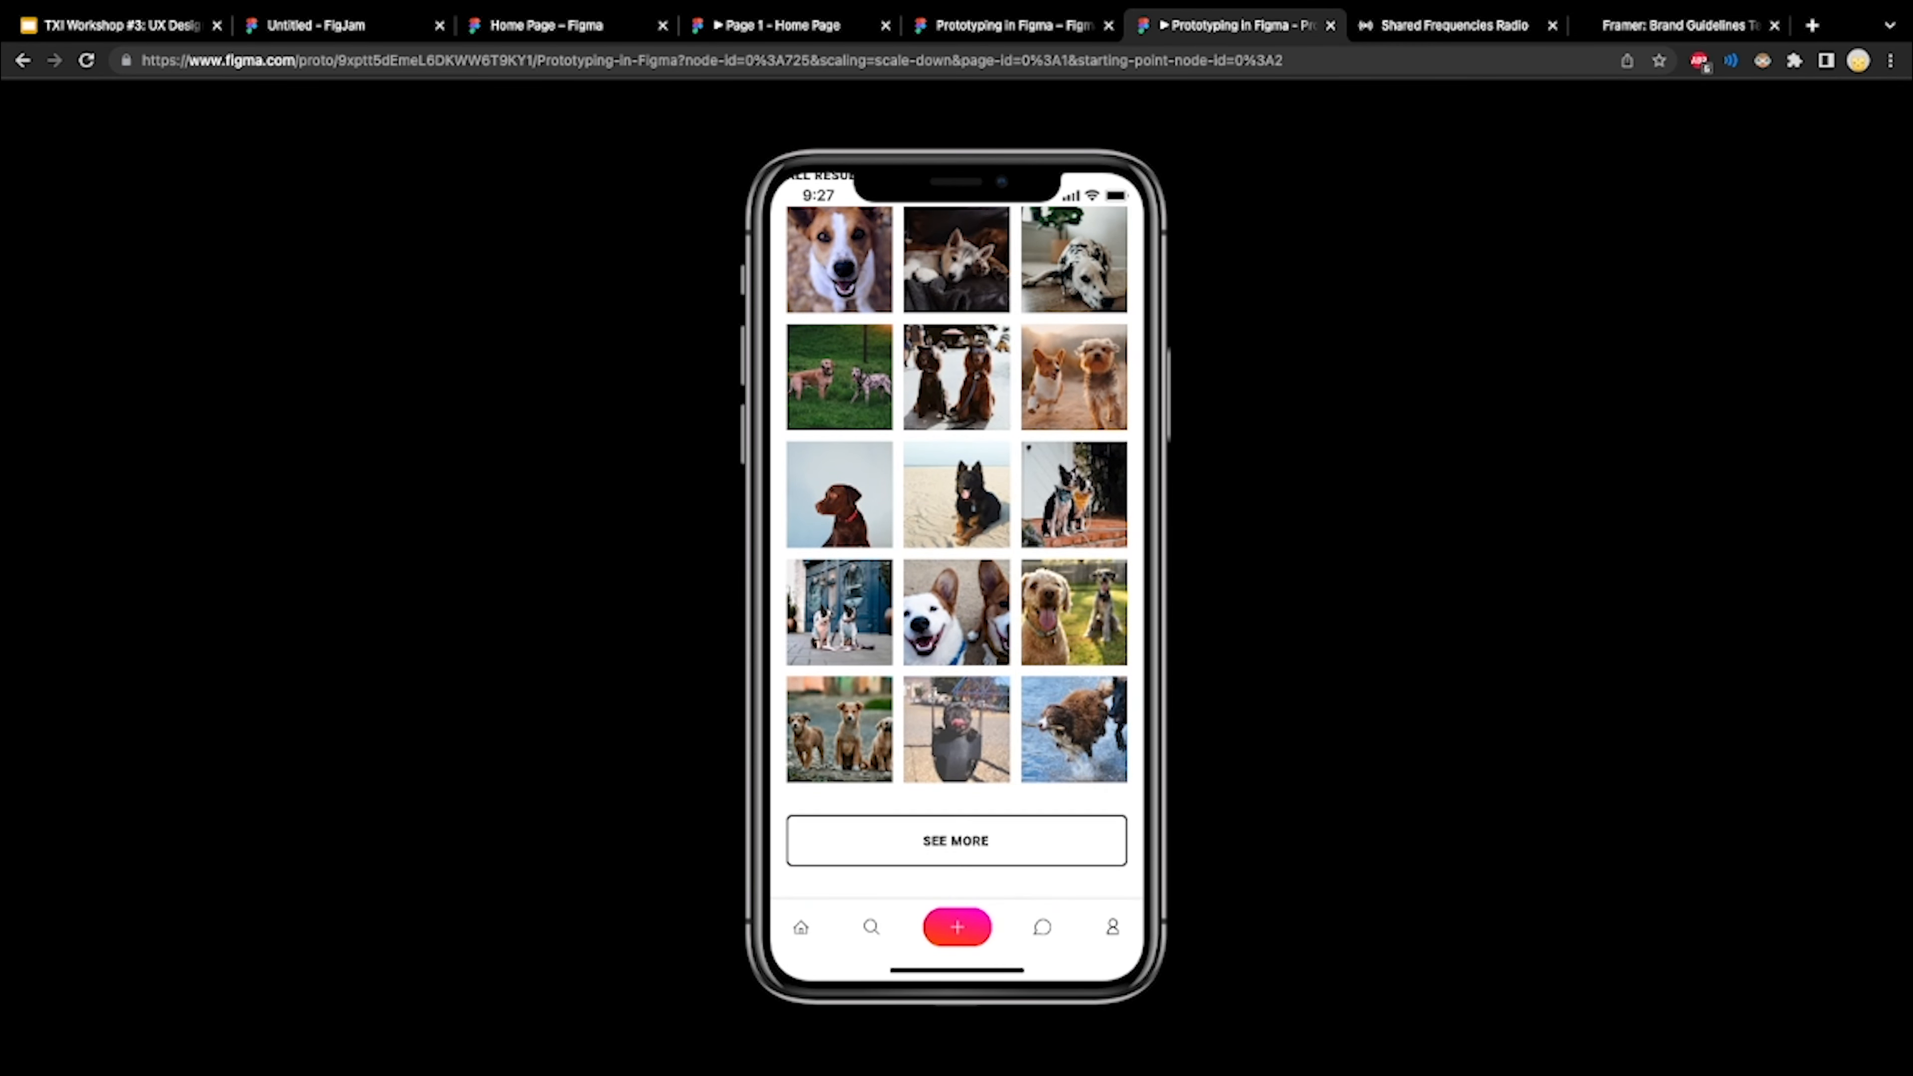
left_click(957, 612)
left_click(1113, 927)
scroll(956, 534, "down", 10)
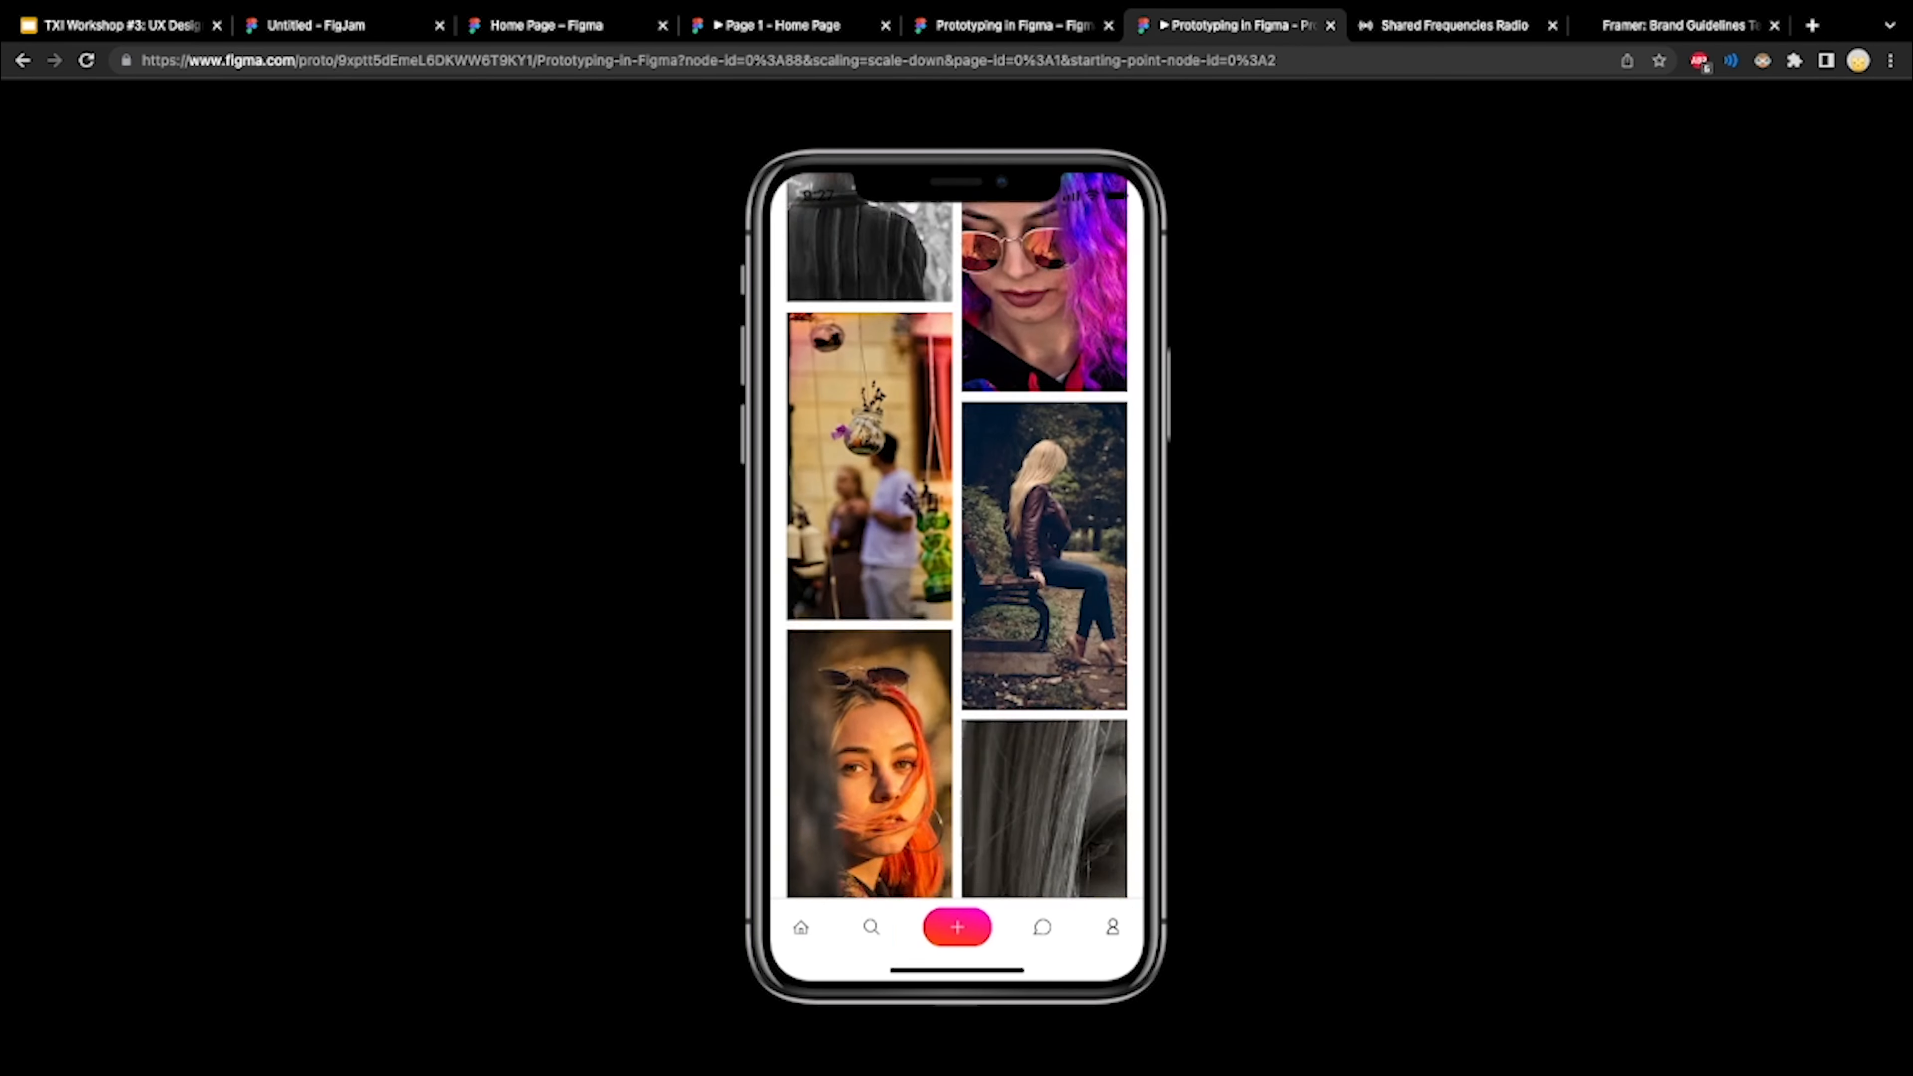
Return to the Discover screen and look through its Browse all photos
left_click(801, 927)
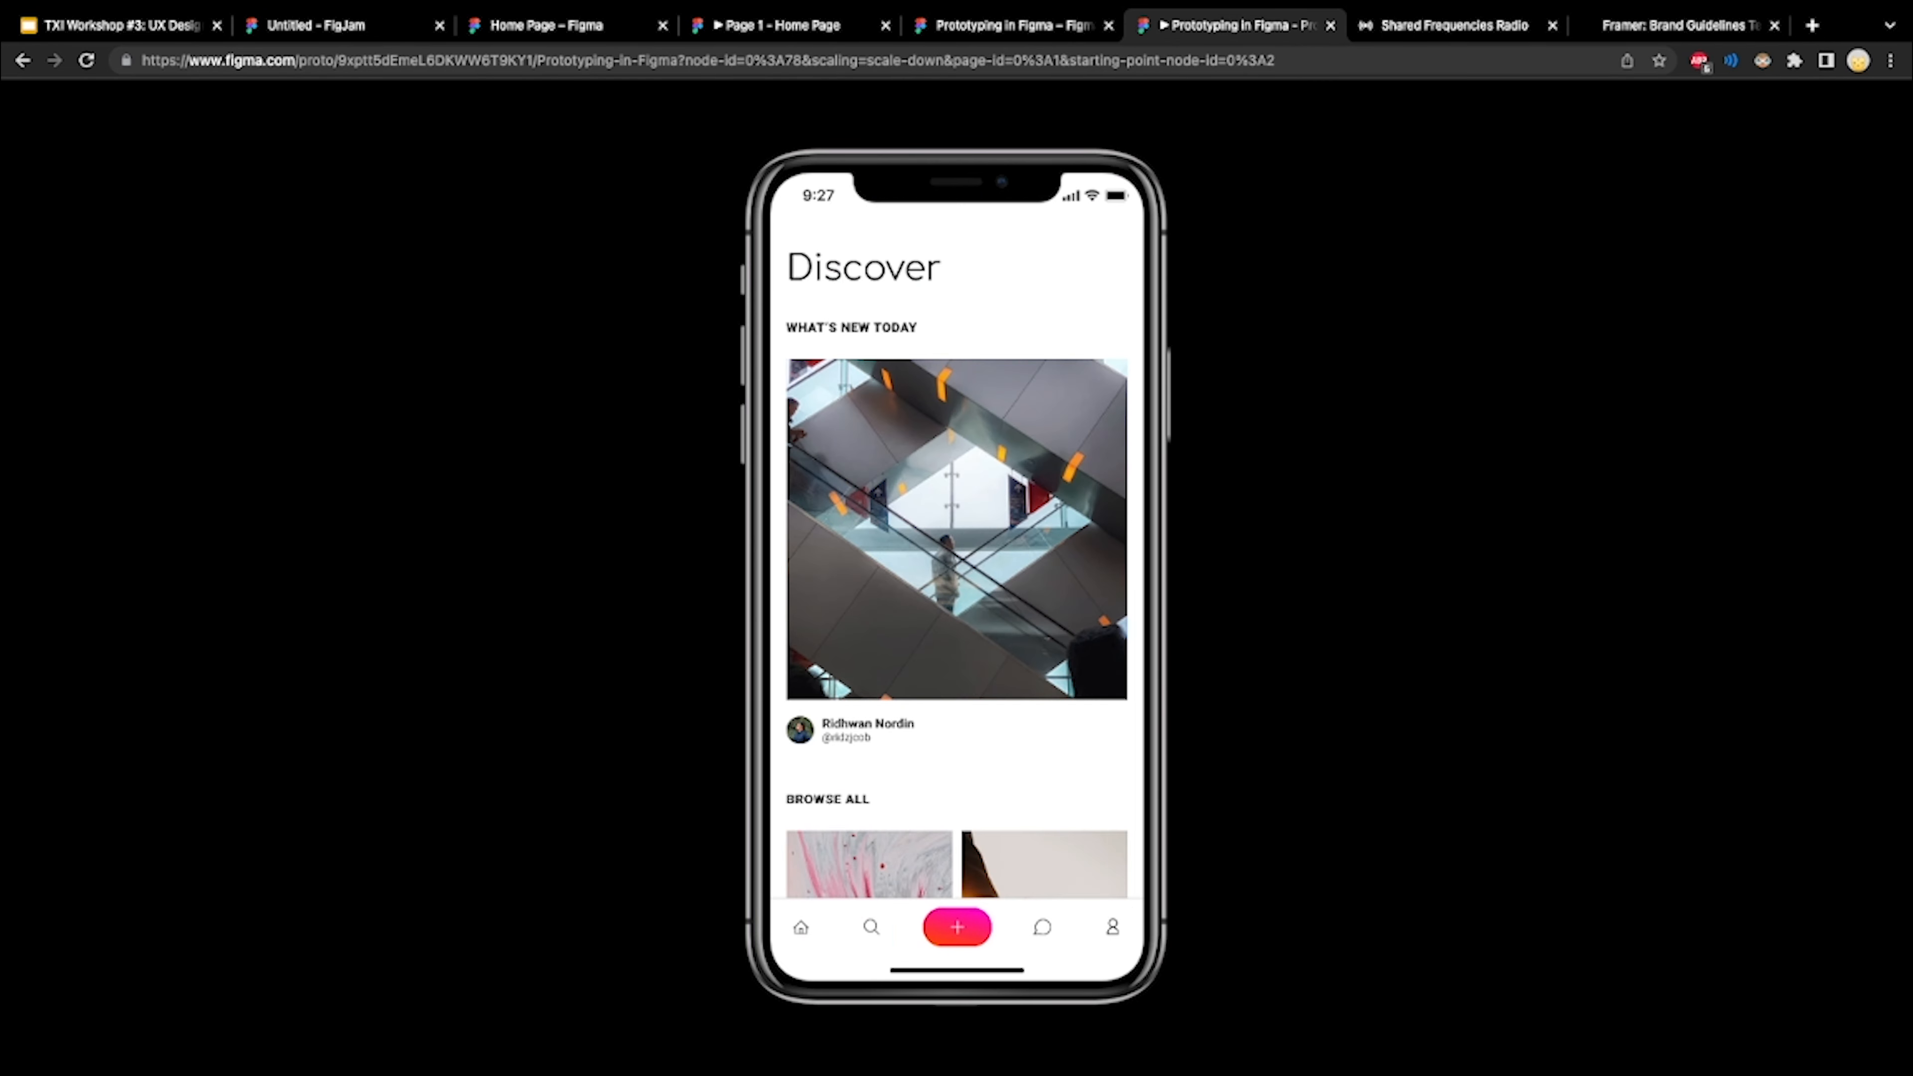
scroll(956, 535, "down", 3)
scroll(956, 535, "down", 3)
scroll(956, 535, "up", 2)
scroll(957, 535, "down", 4)
scroll(956, 535, "down", 10)
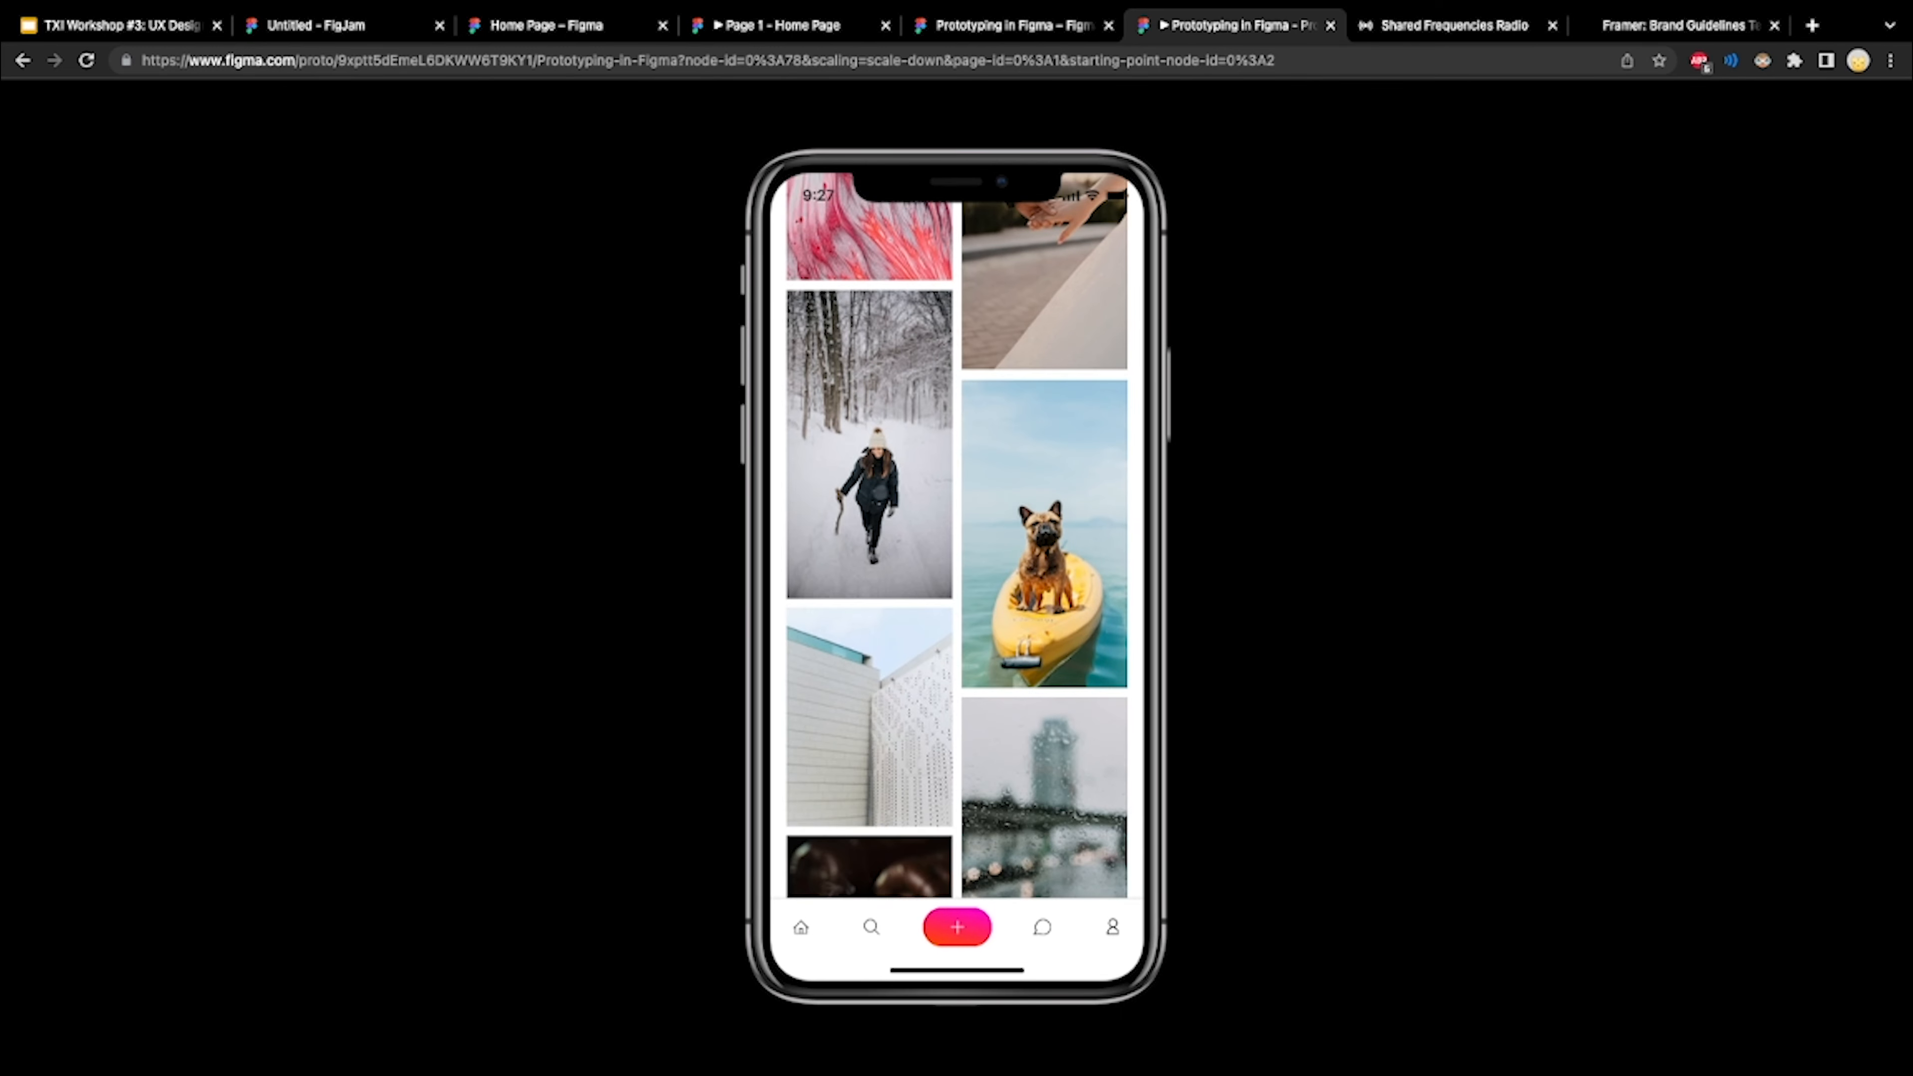
Open the Chats screen and reveal its clickable hotspots by repeatedly trying the inactive chat icon
left_click(1042, 927)
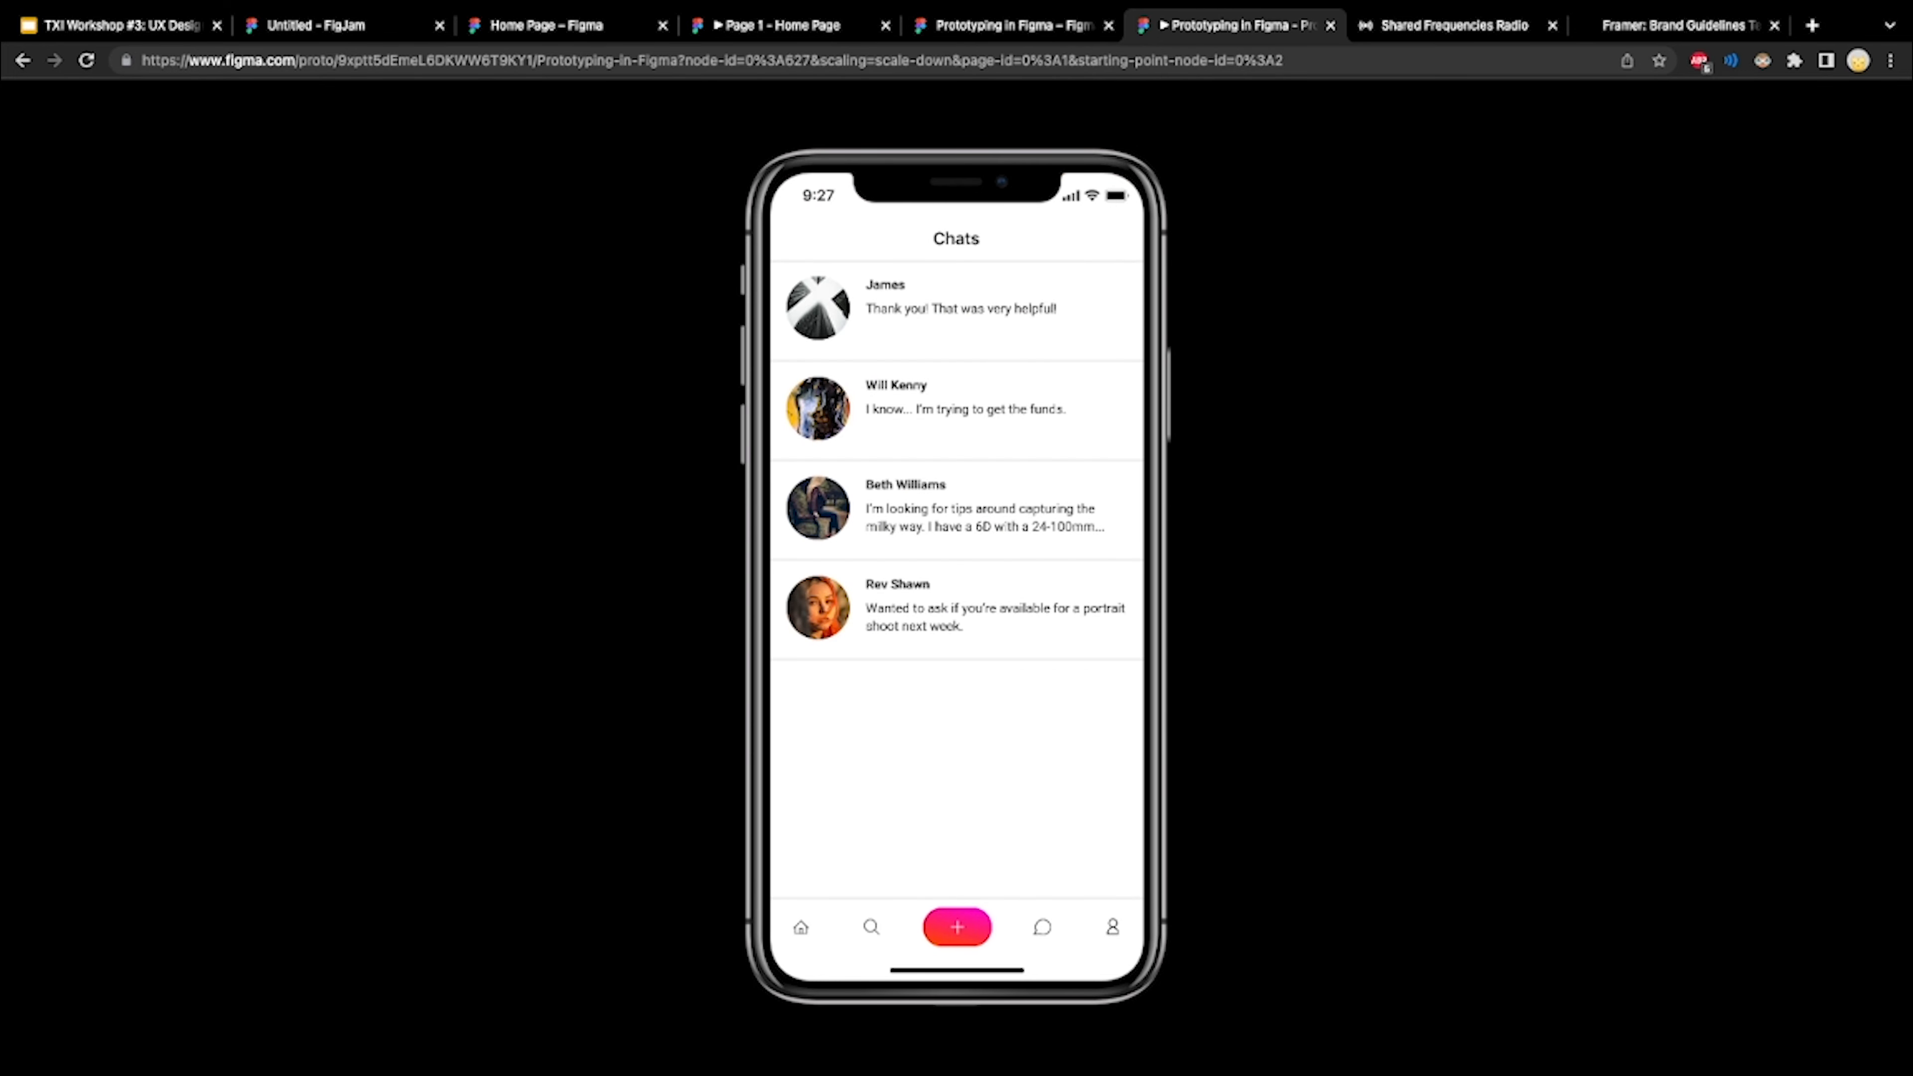
left_click(1042, 927)
left_click(1042, 927)
left_click(1042, 927)
left_click(1041, 927)
left_click(1042, 927)
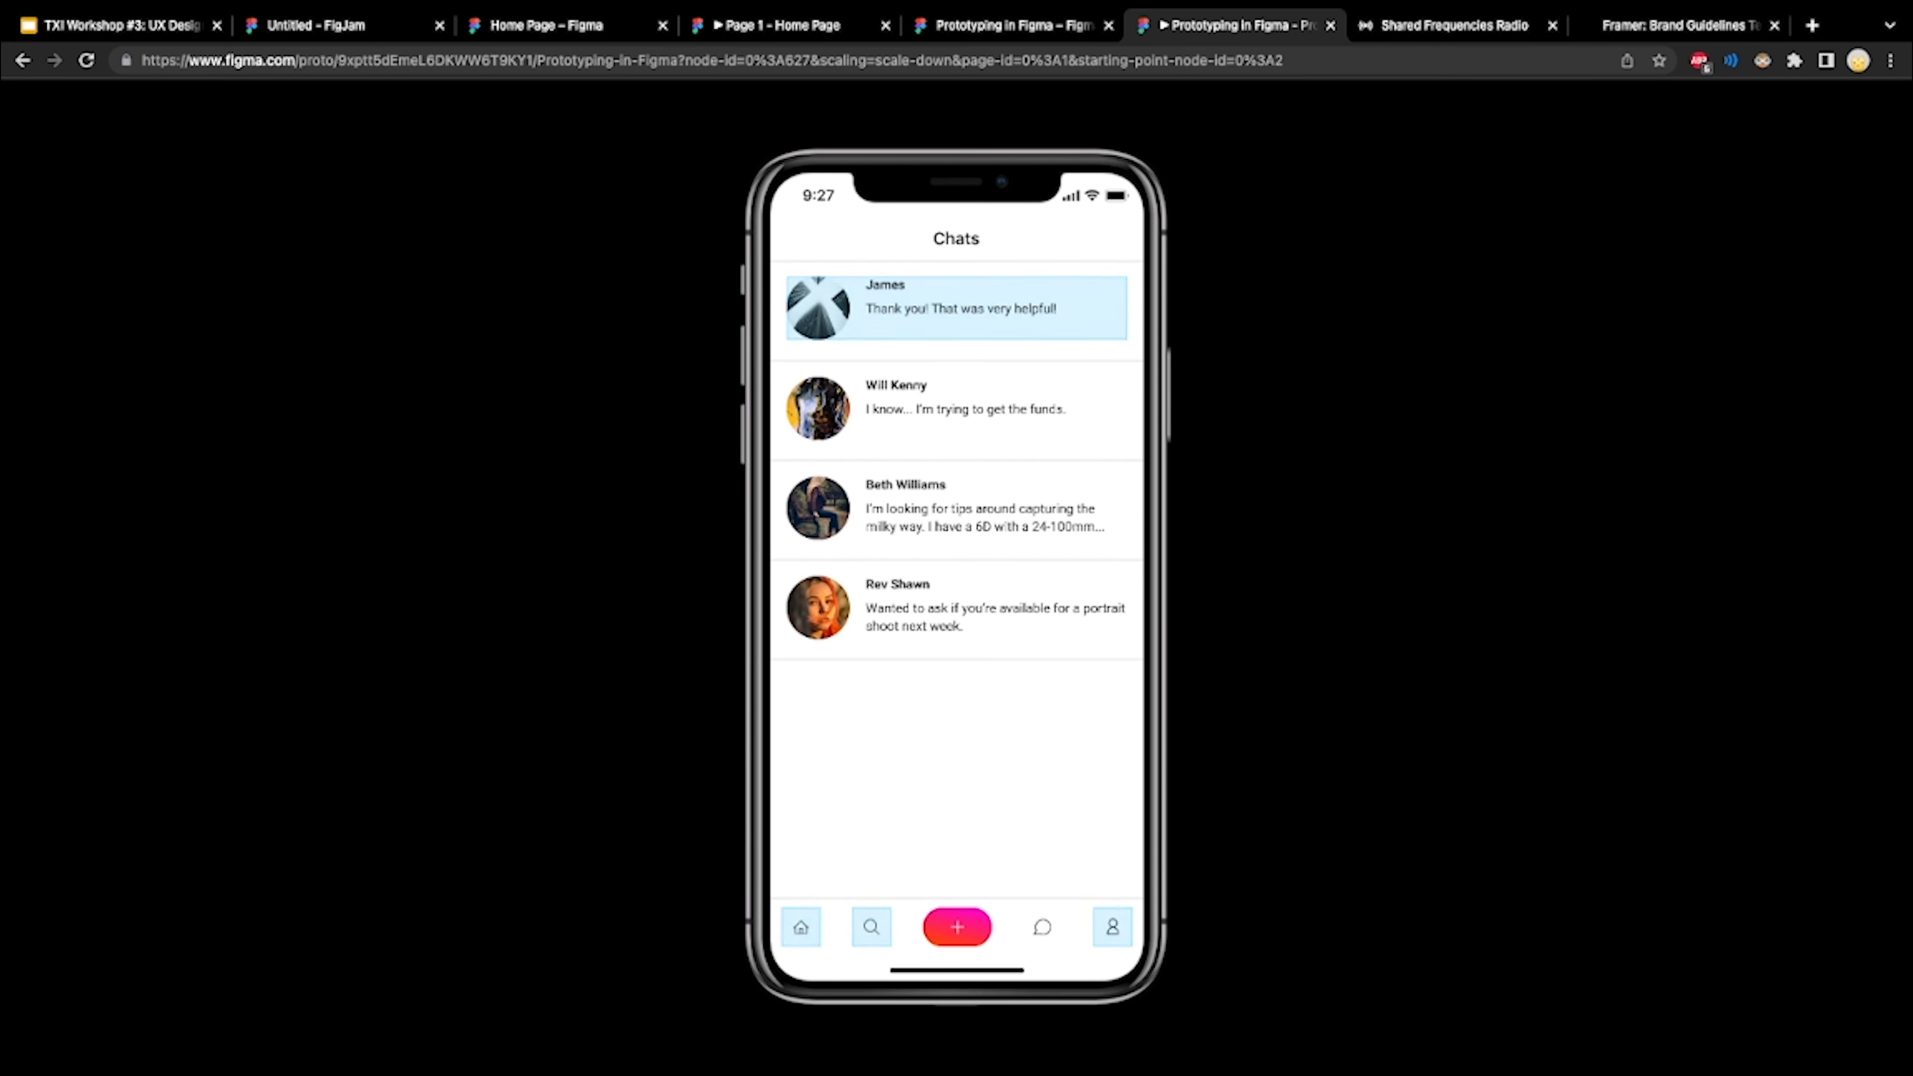
left_click(1042, 927)
left_click(1041, 927)
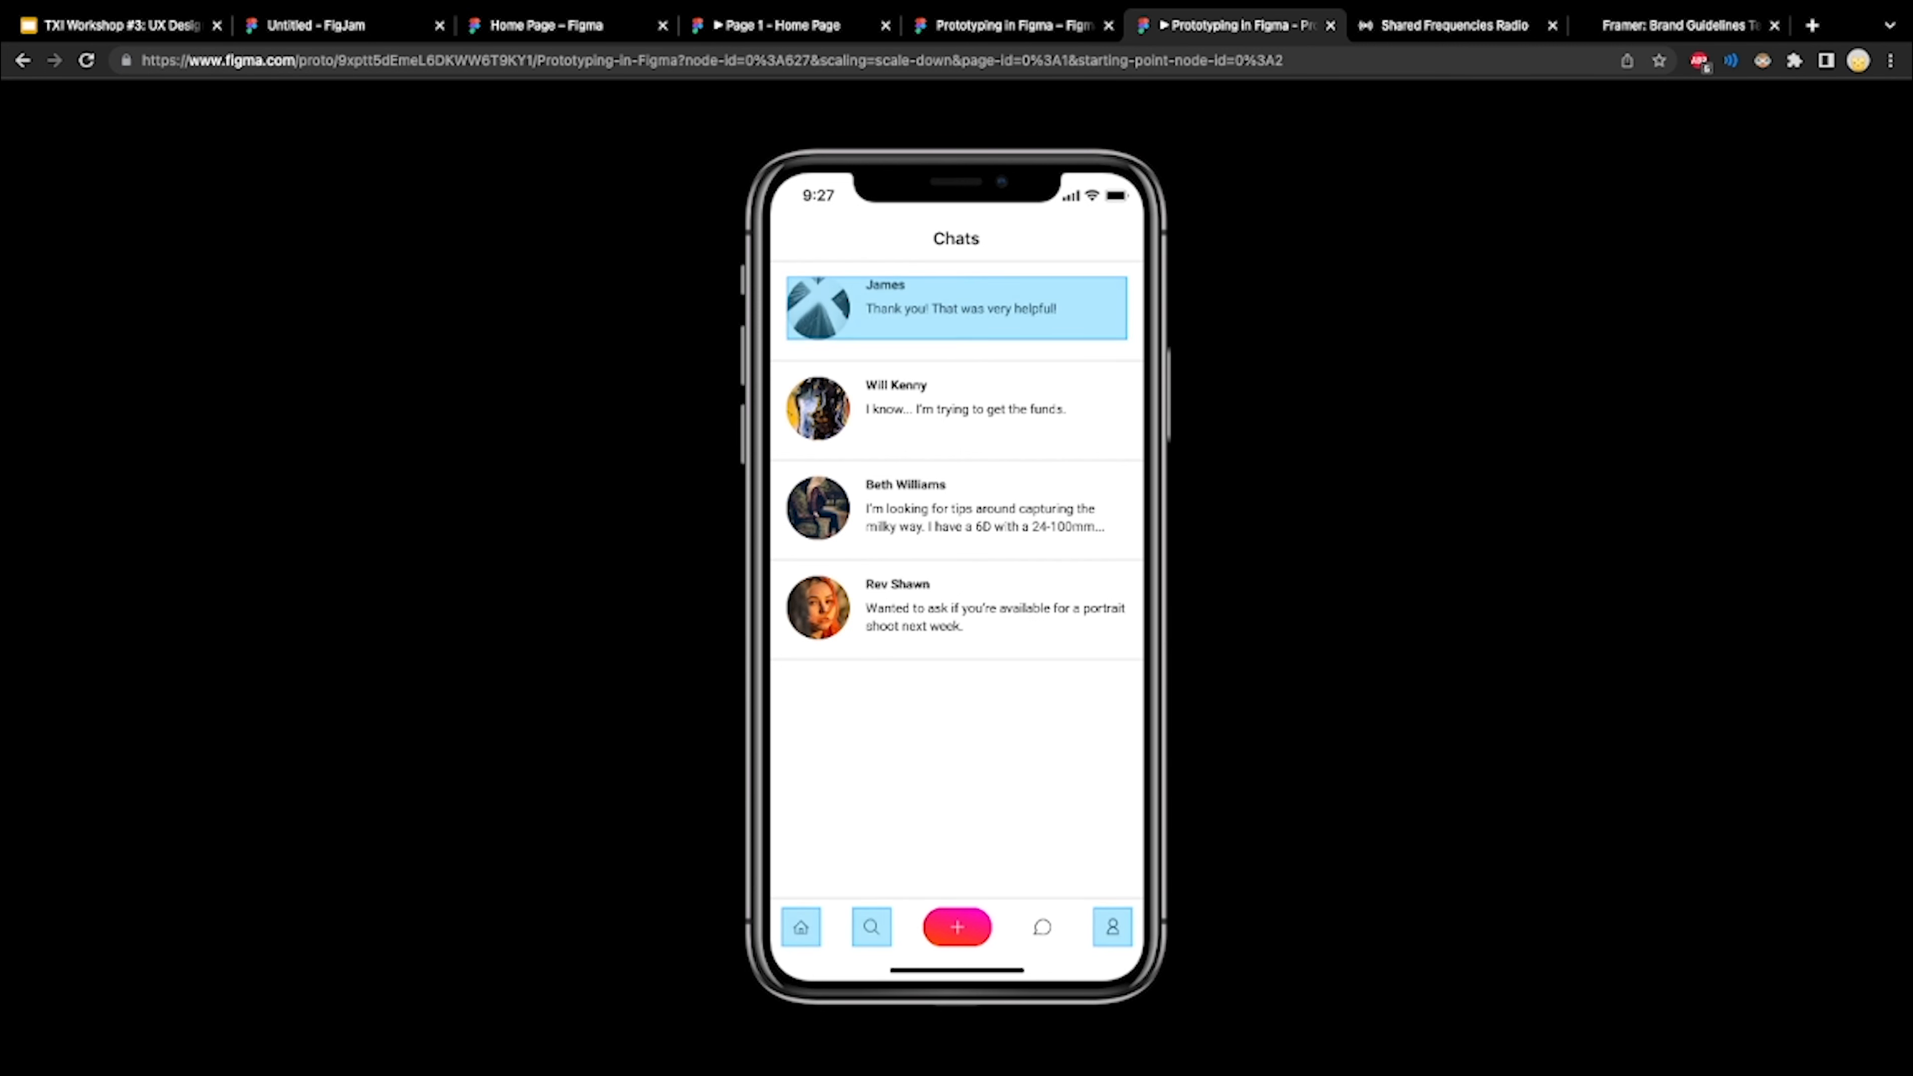
left_click(1041, 927)
left_click(1042, 927)
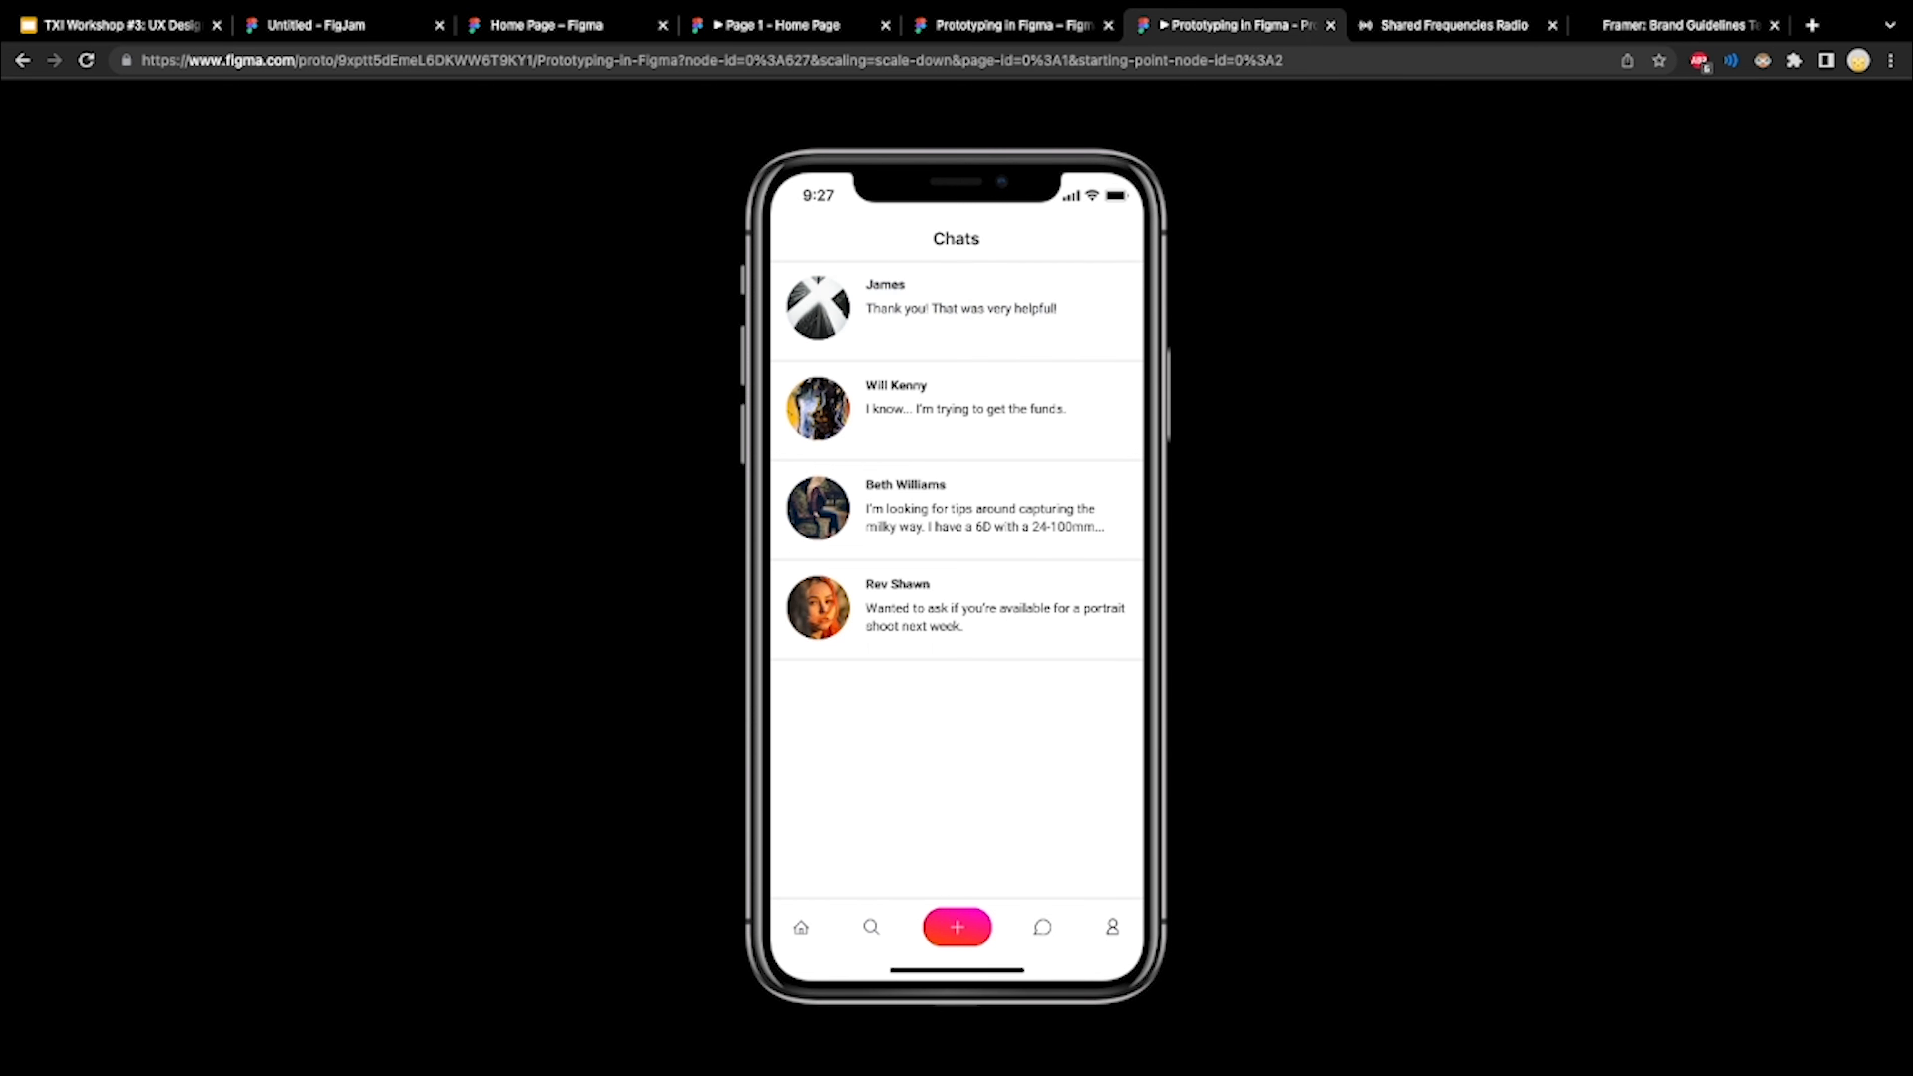
Open the first conversation in the Chats list to view its messages
left_click(956, 309)
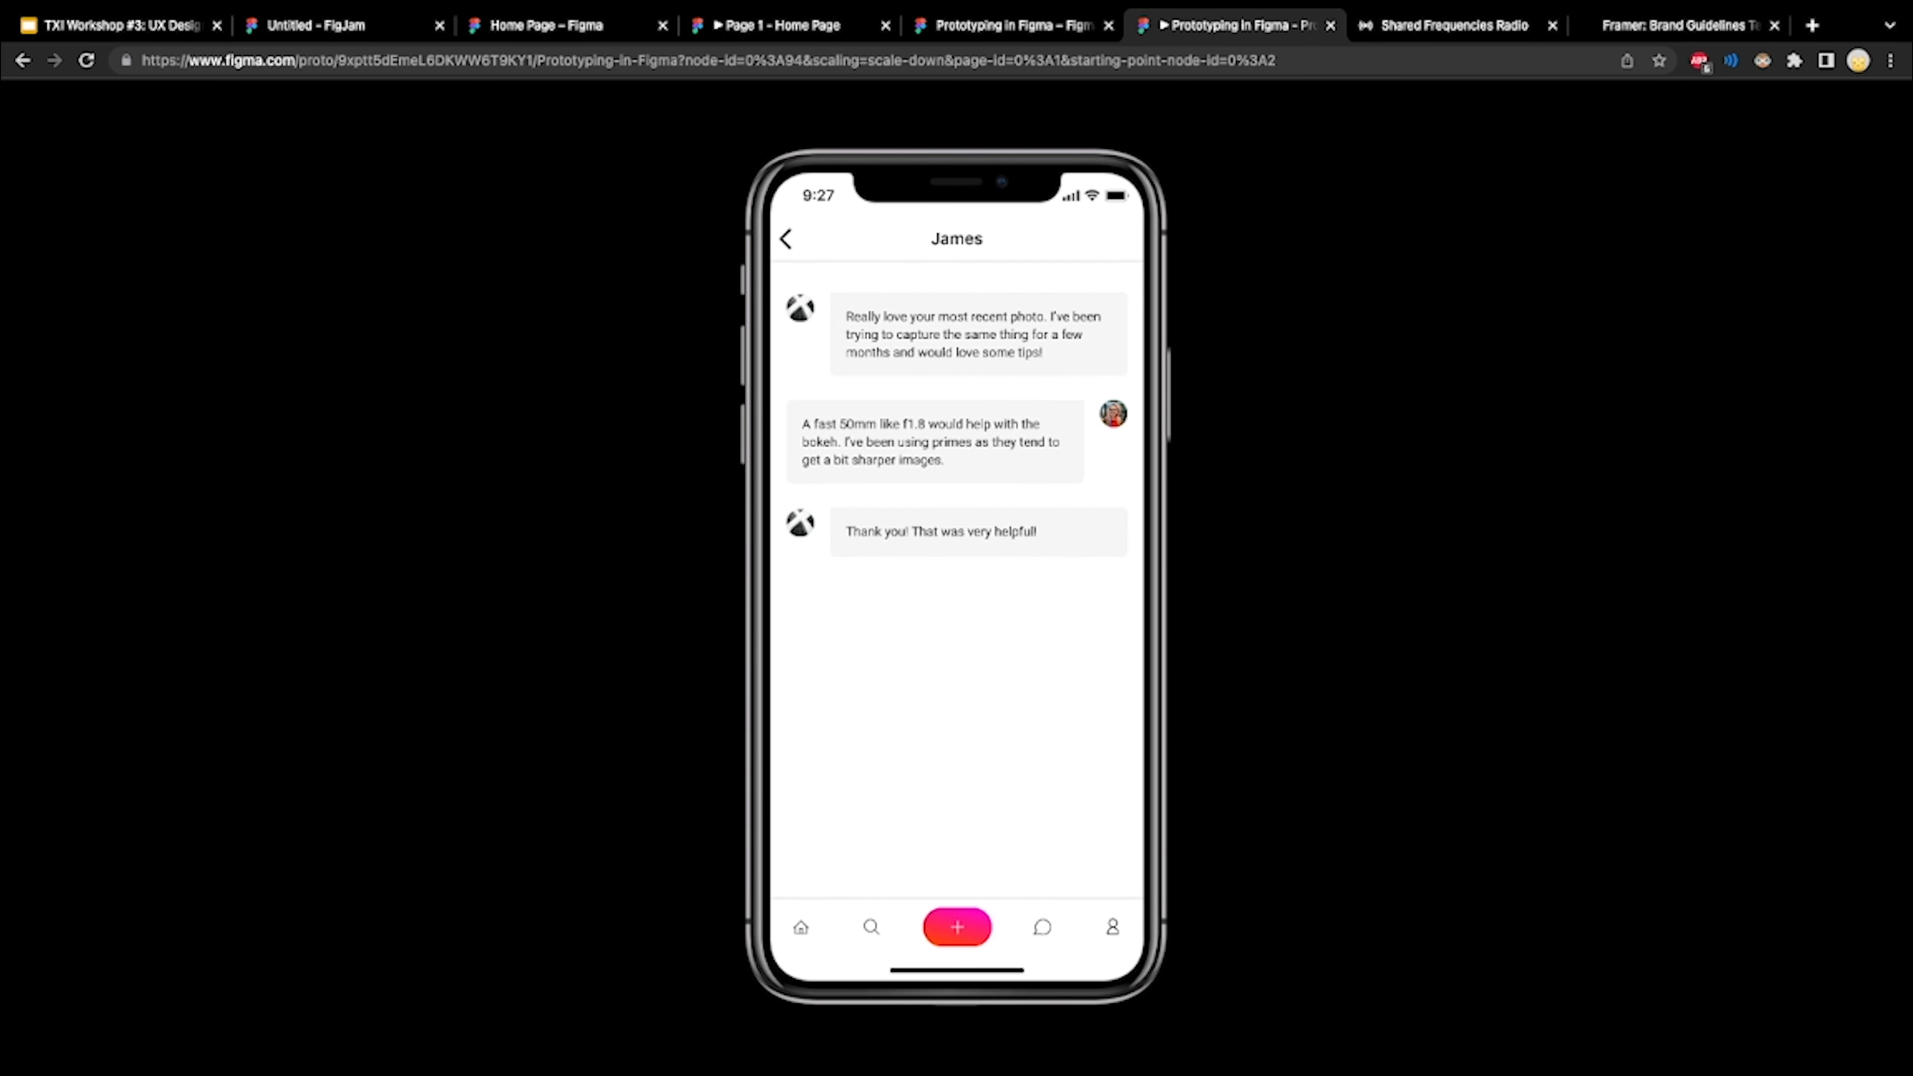
left_click(957, 309)
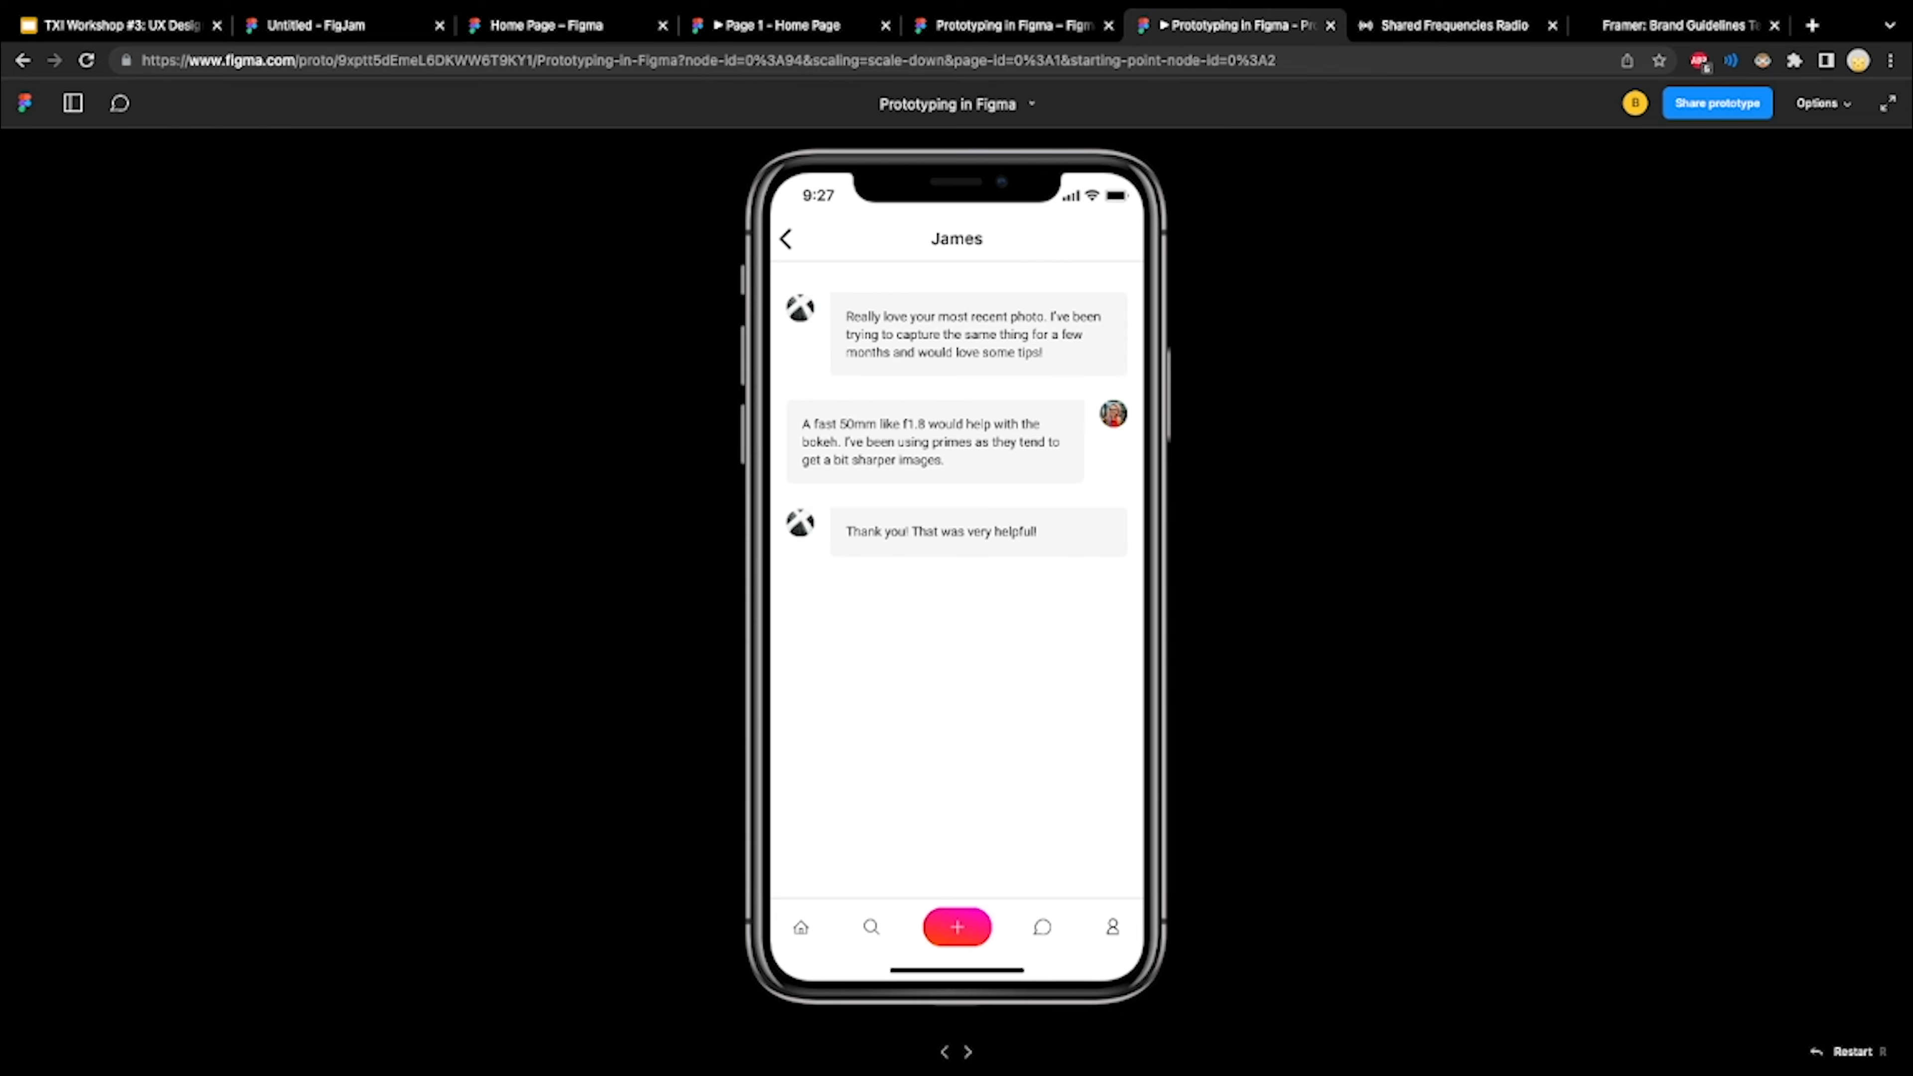
key("ctrl+Left")
key("ctrl+Left")
key("ctrl+Left")
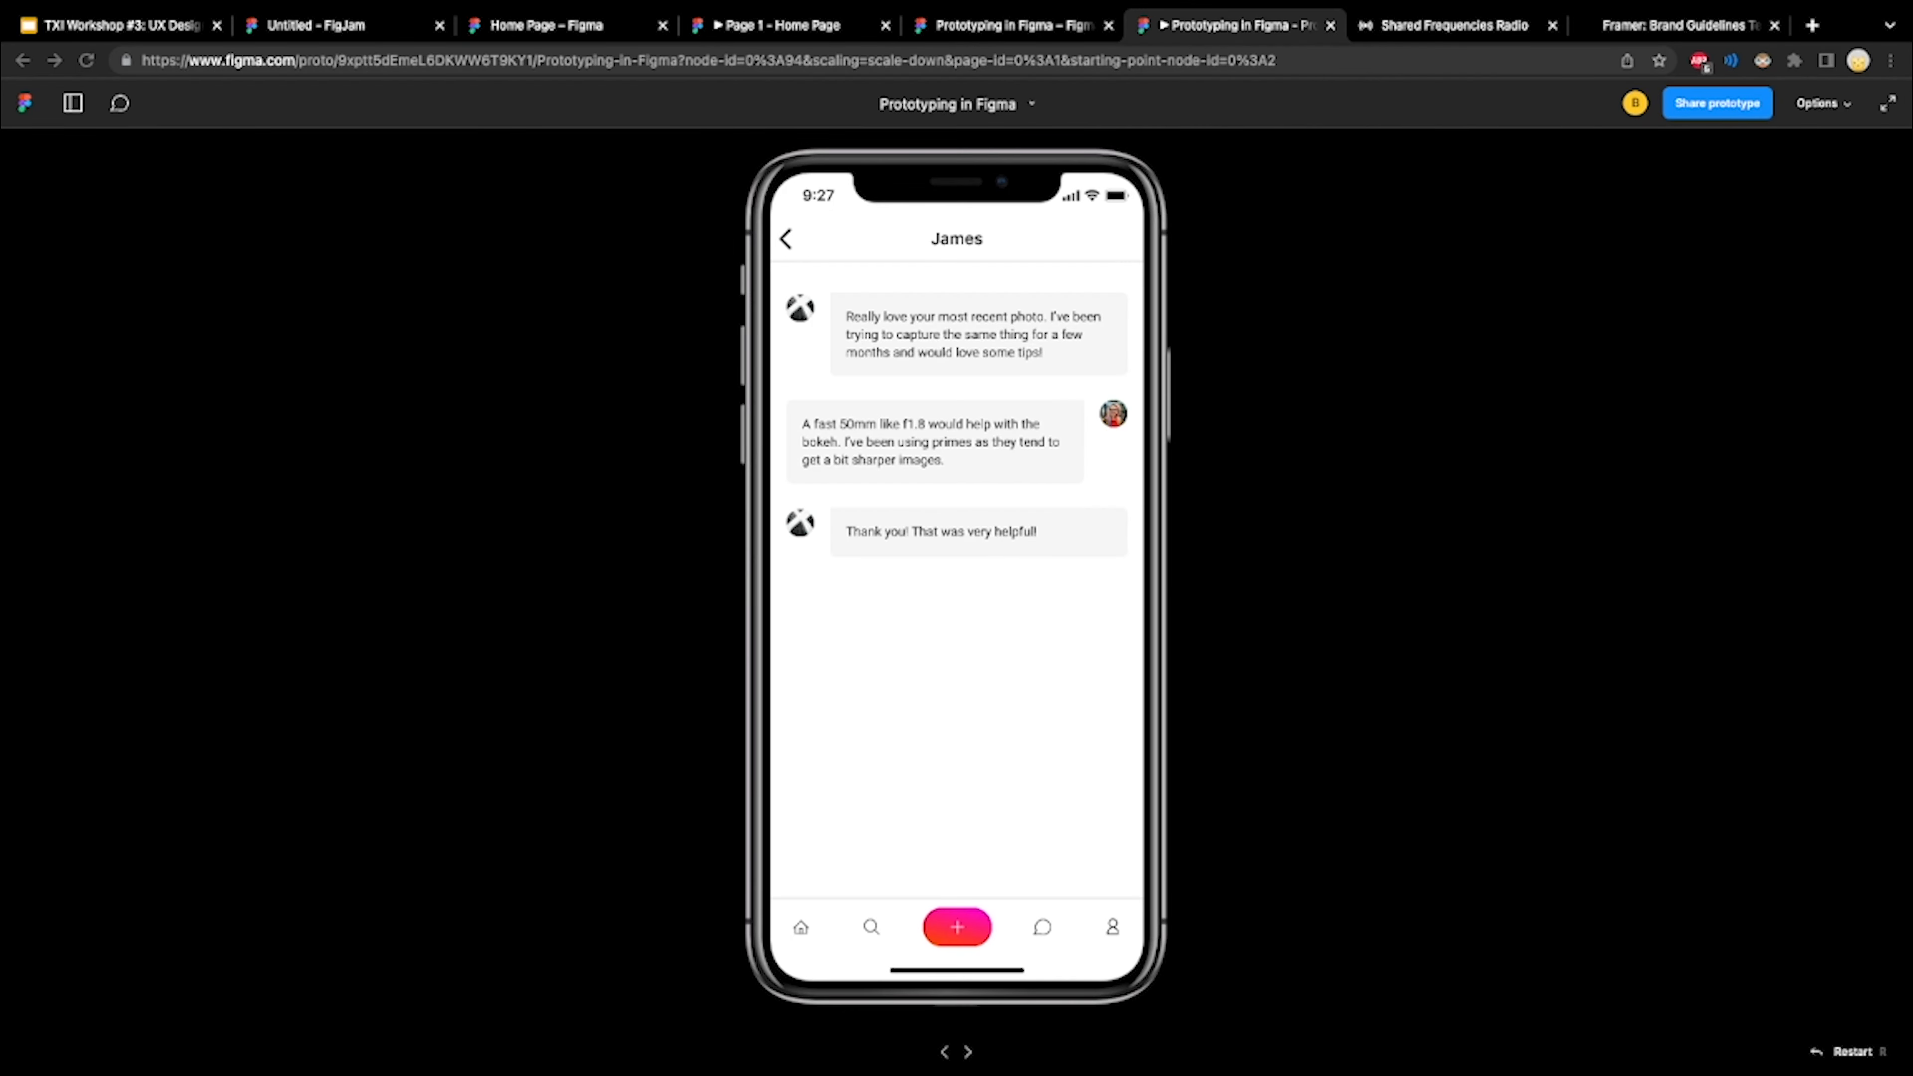